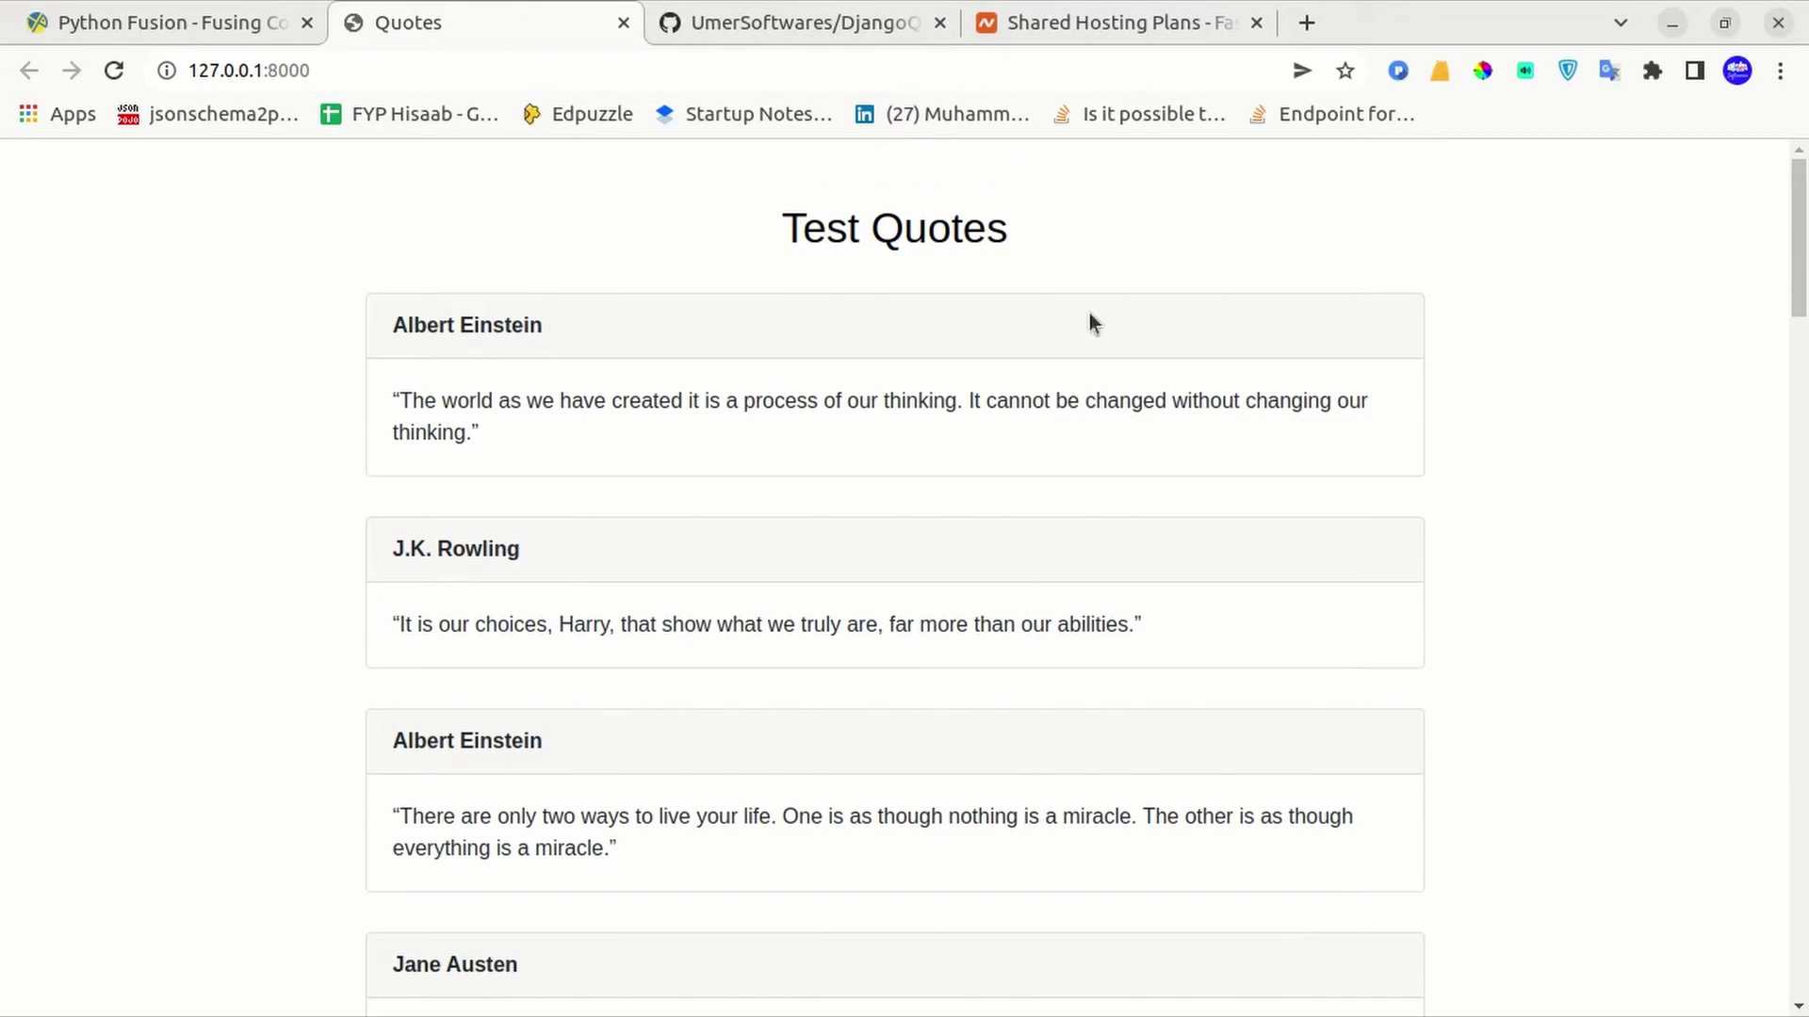
Step: Switch from the local Test Quotes list to the UmerSoftwares/DjangoQuotesTest GitHub repository tab
left_click(758, 17)
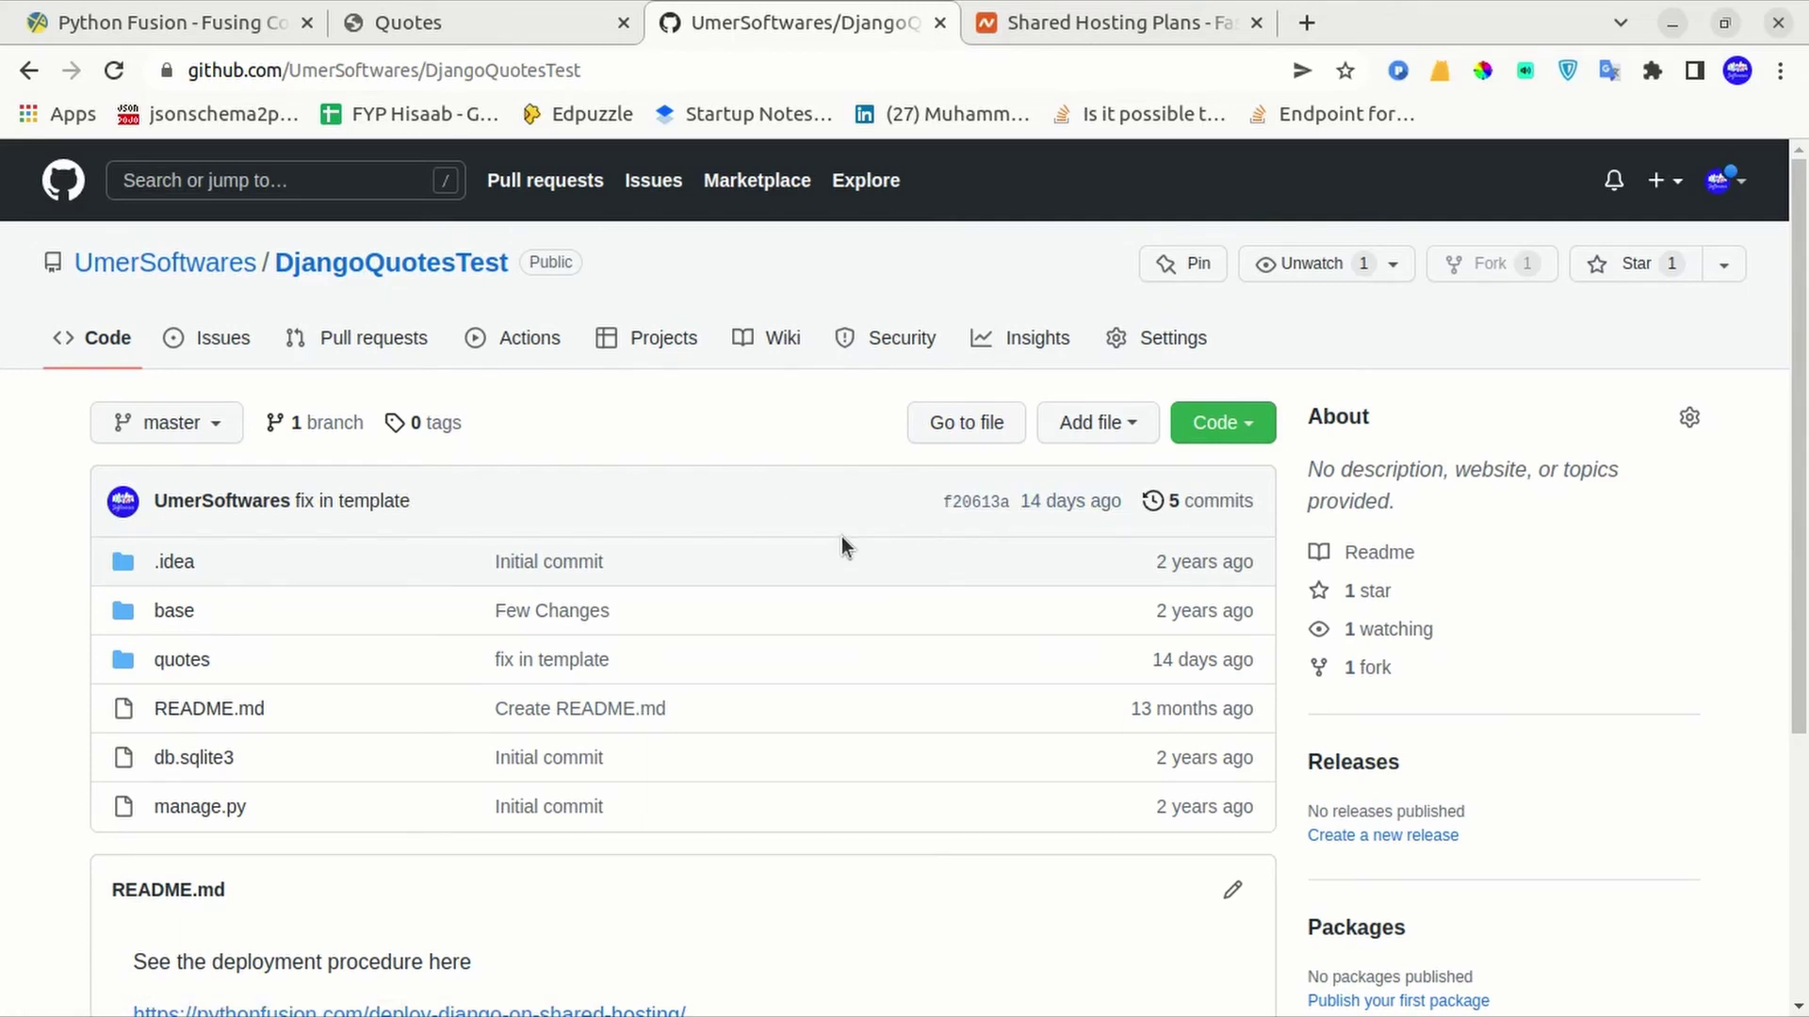
Step: Switch to the Namecheap shared hosting plans tab at namecheap.com/hosting/shared/
left_click(1091, 21)
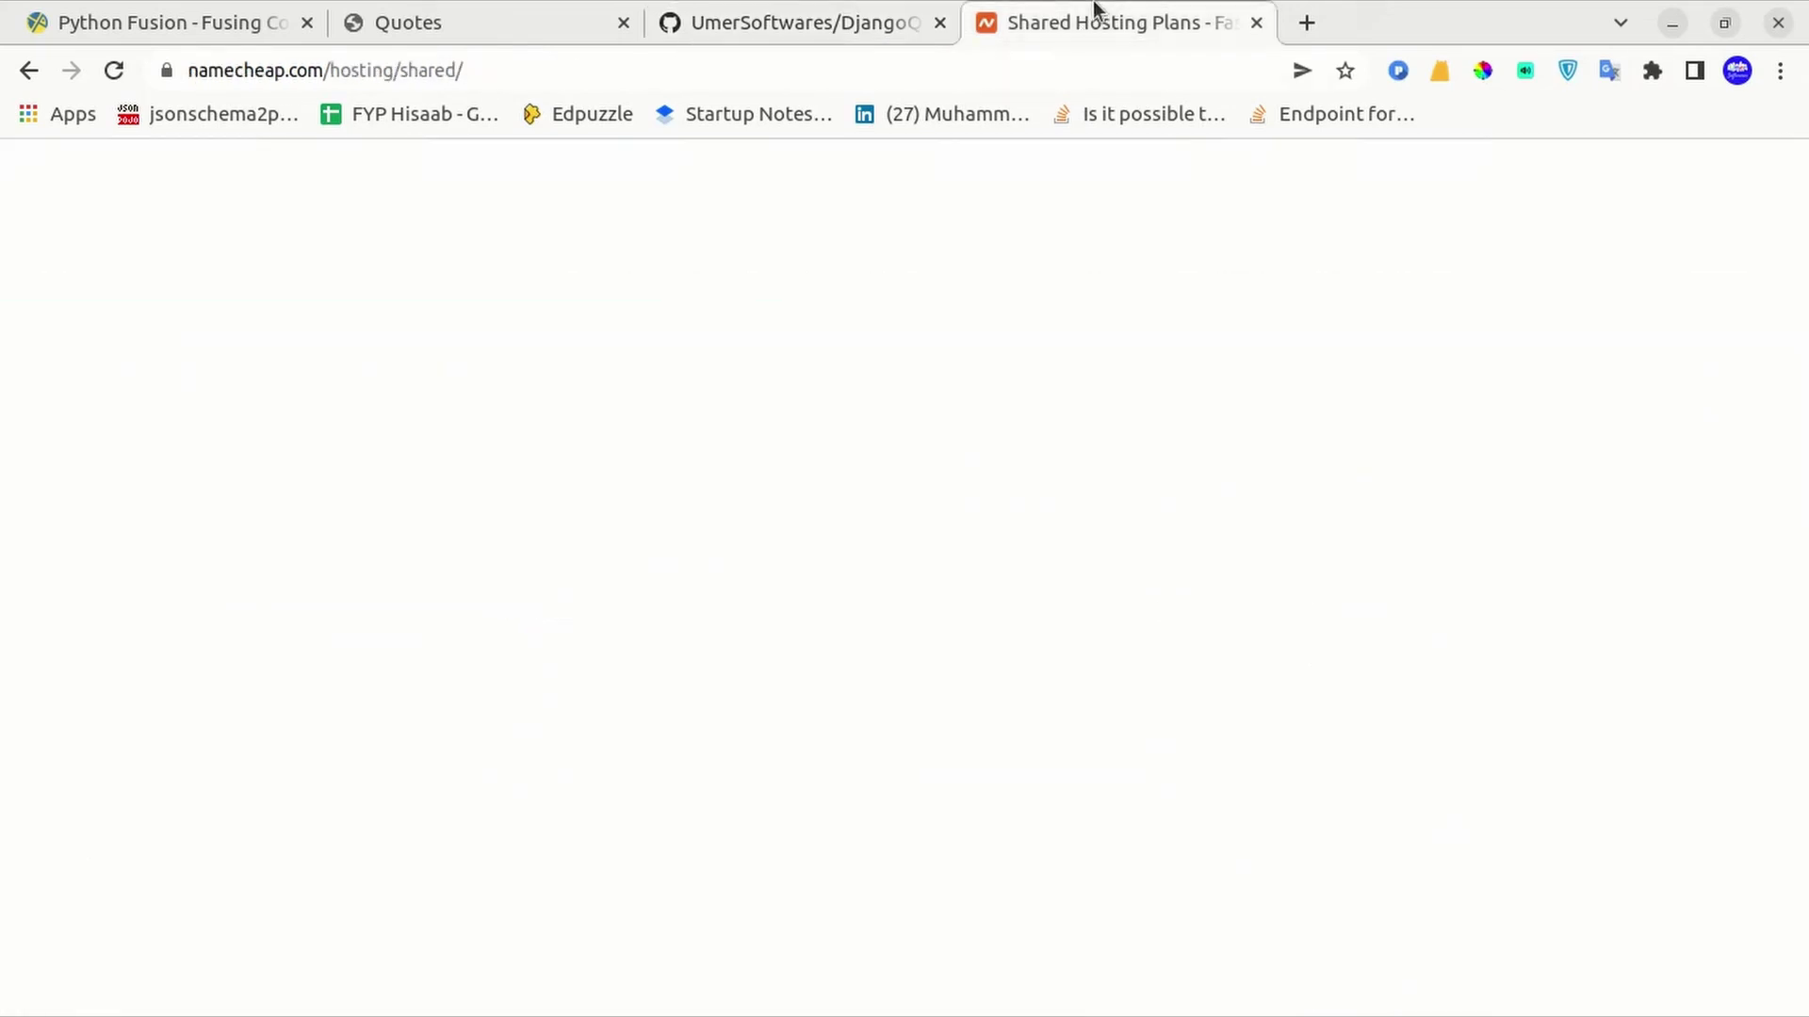
Step: Compare the Stellar ($1.88/mo), Stellar Plus ($2.98/mo) and Stellar Business ($4.98/mo) plans and features
scroll(899, 391, "down", 5)
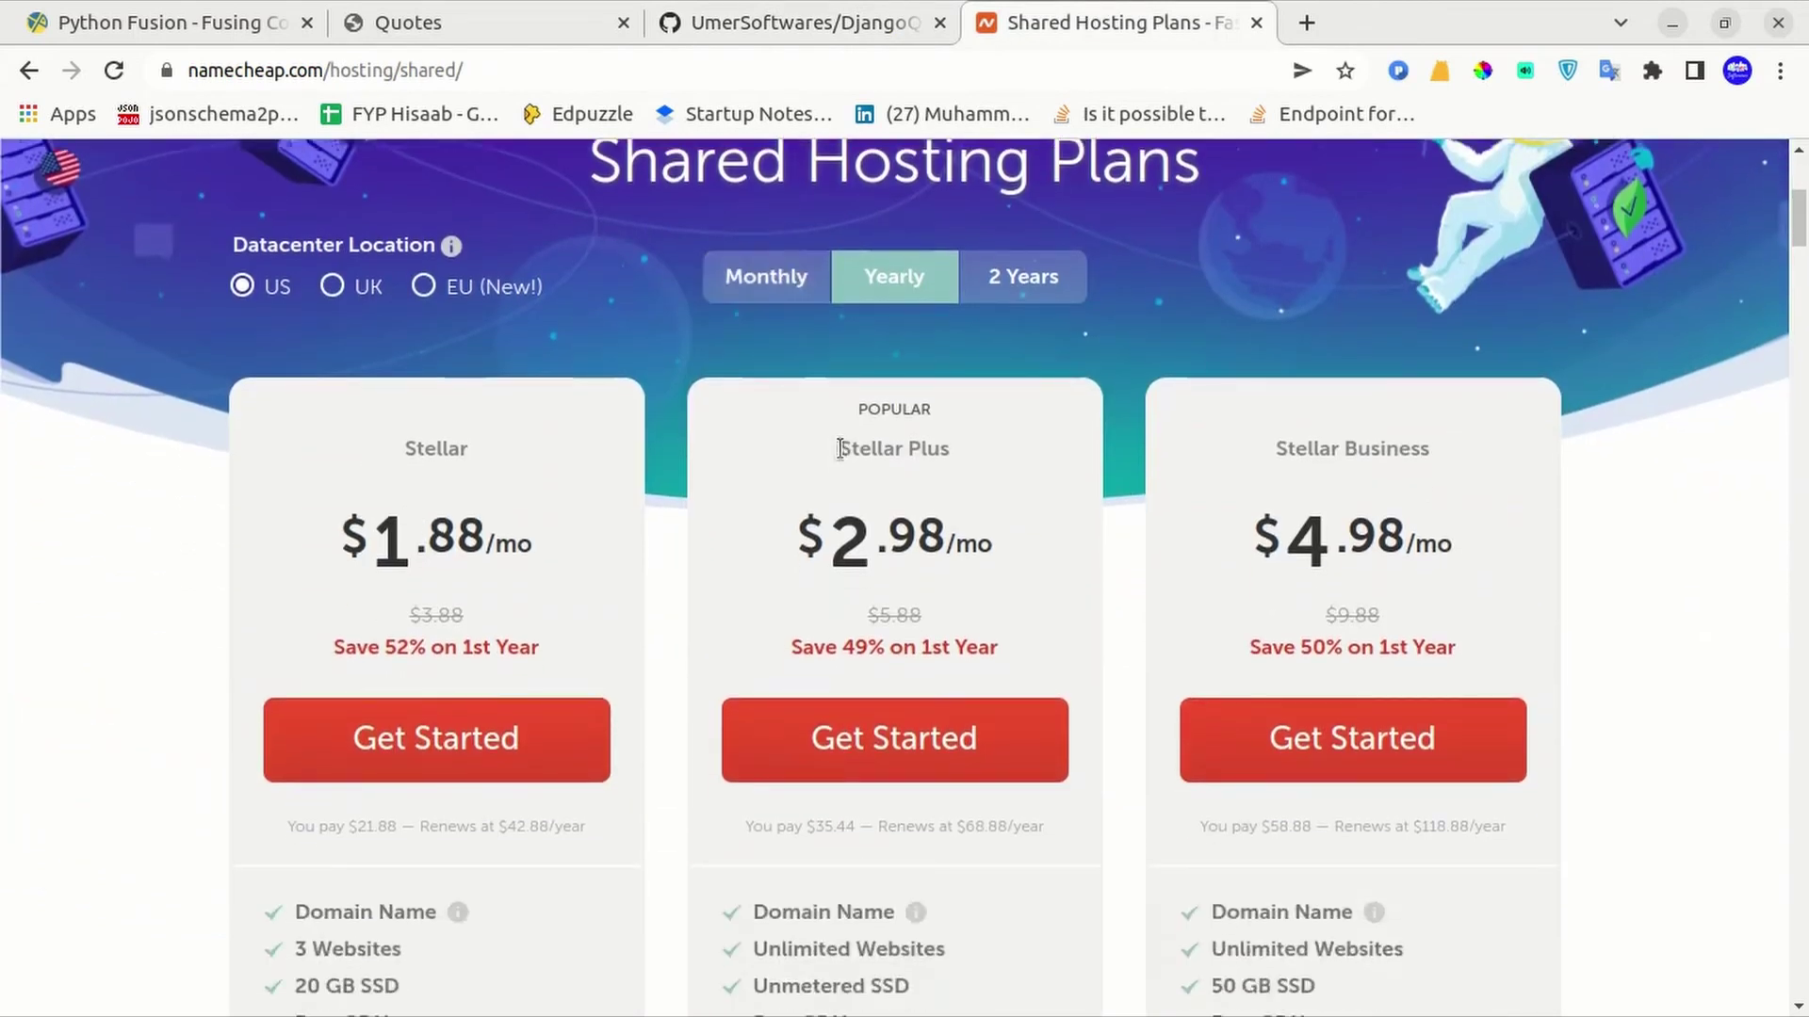
left_click_drag(840, 449, 974, 459)
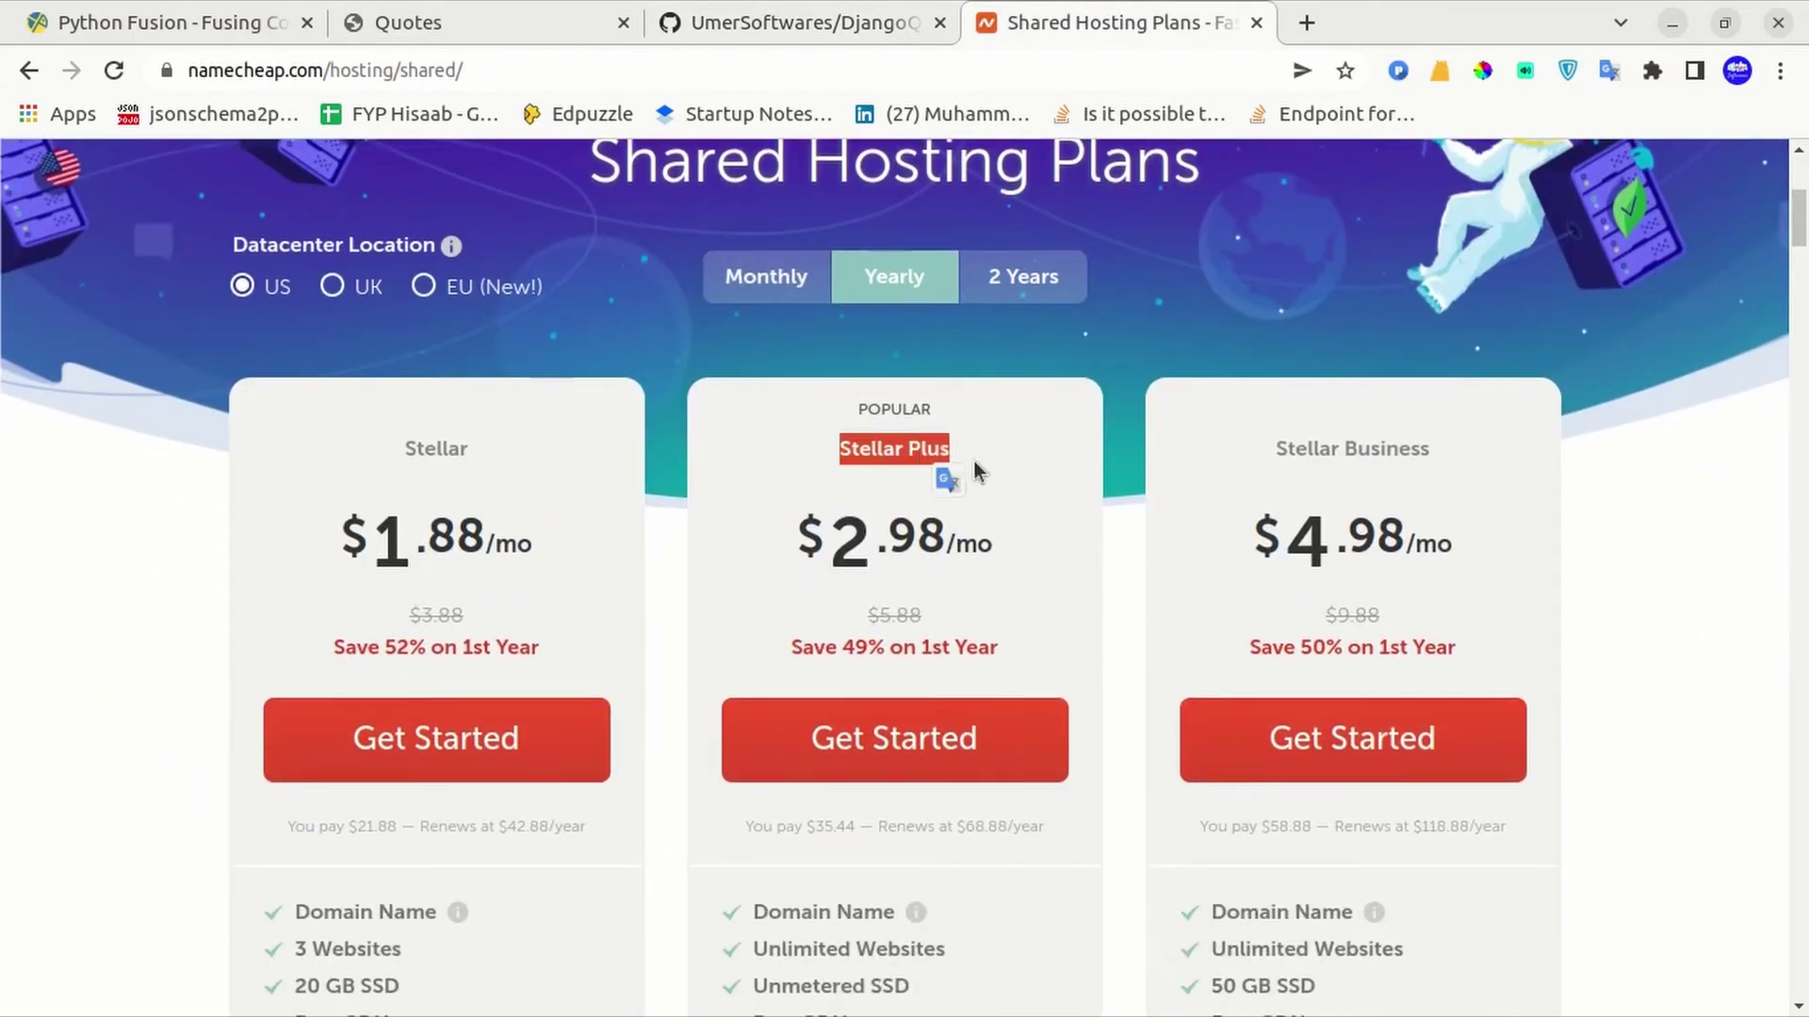
left_click(976, 461)
double_click(436, 450)
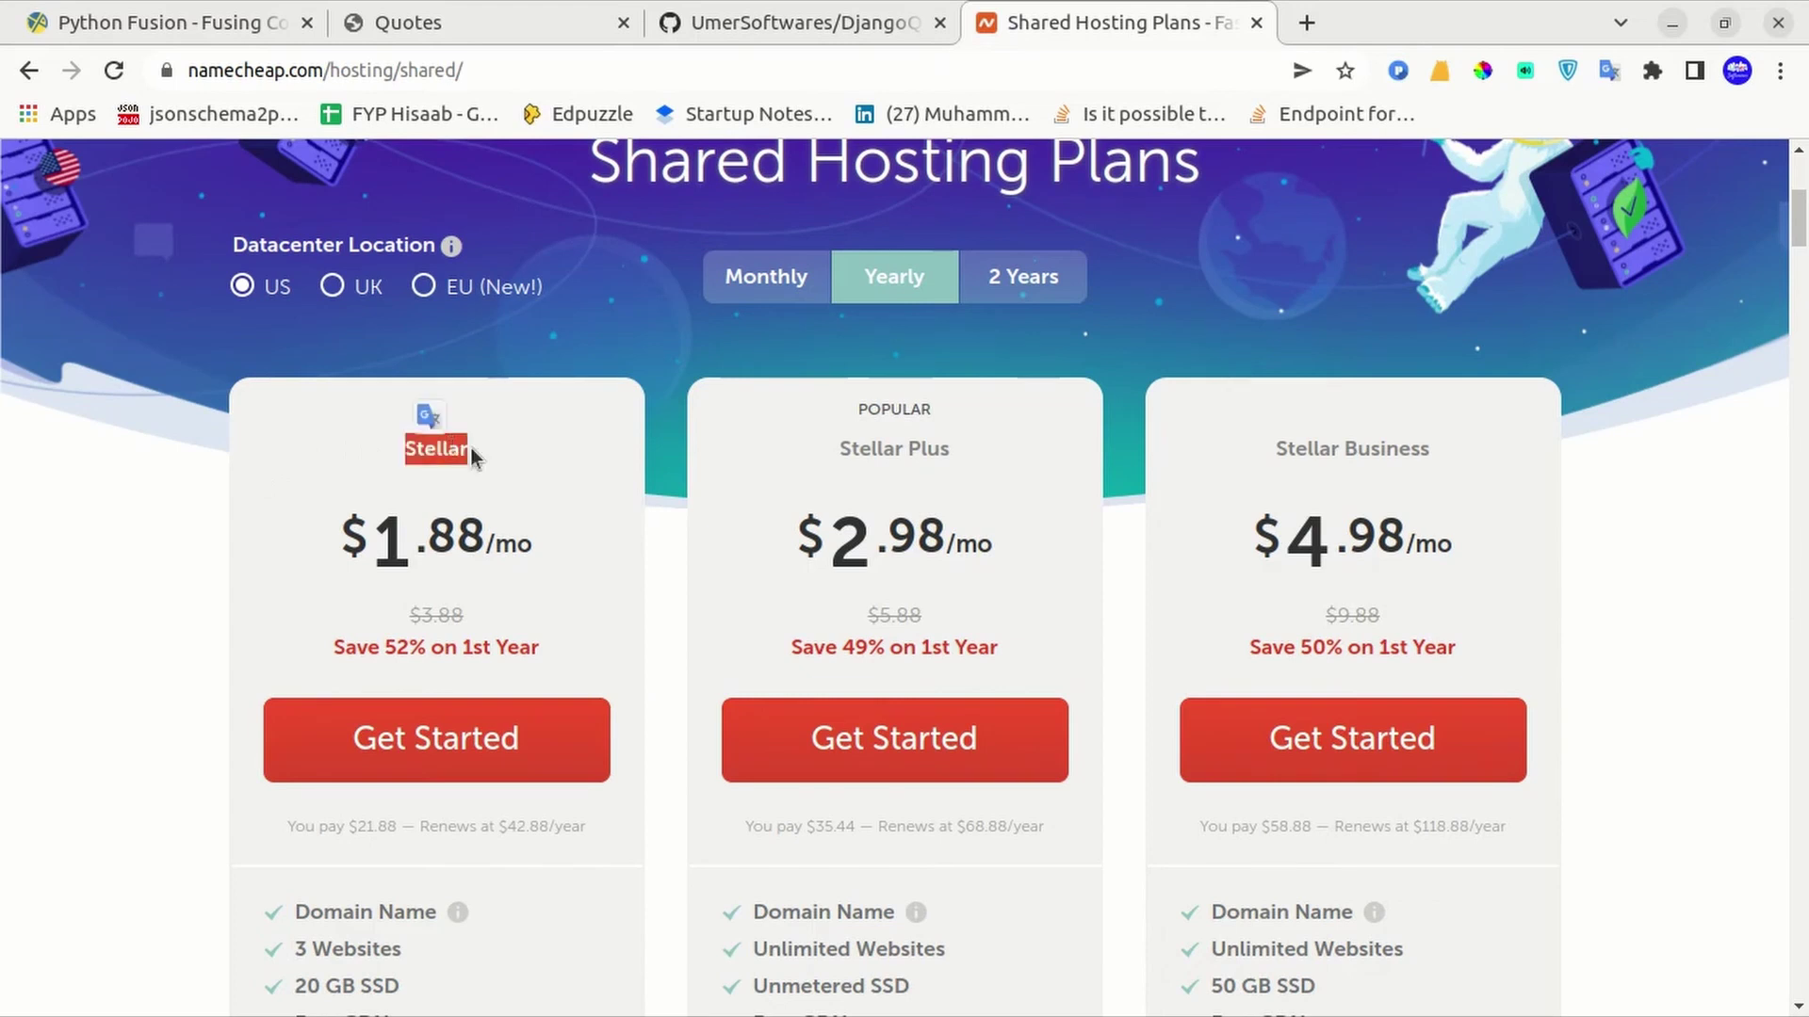
left_click(505, 451)
scroll(622, 431, "down", 1)
scroll(622, 424, "down", 1)
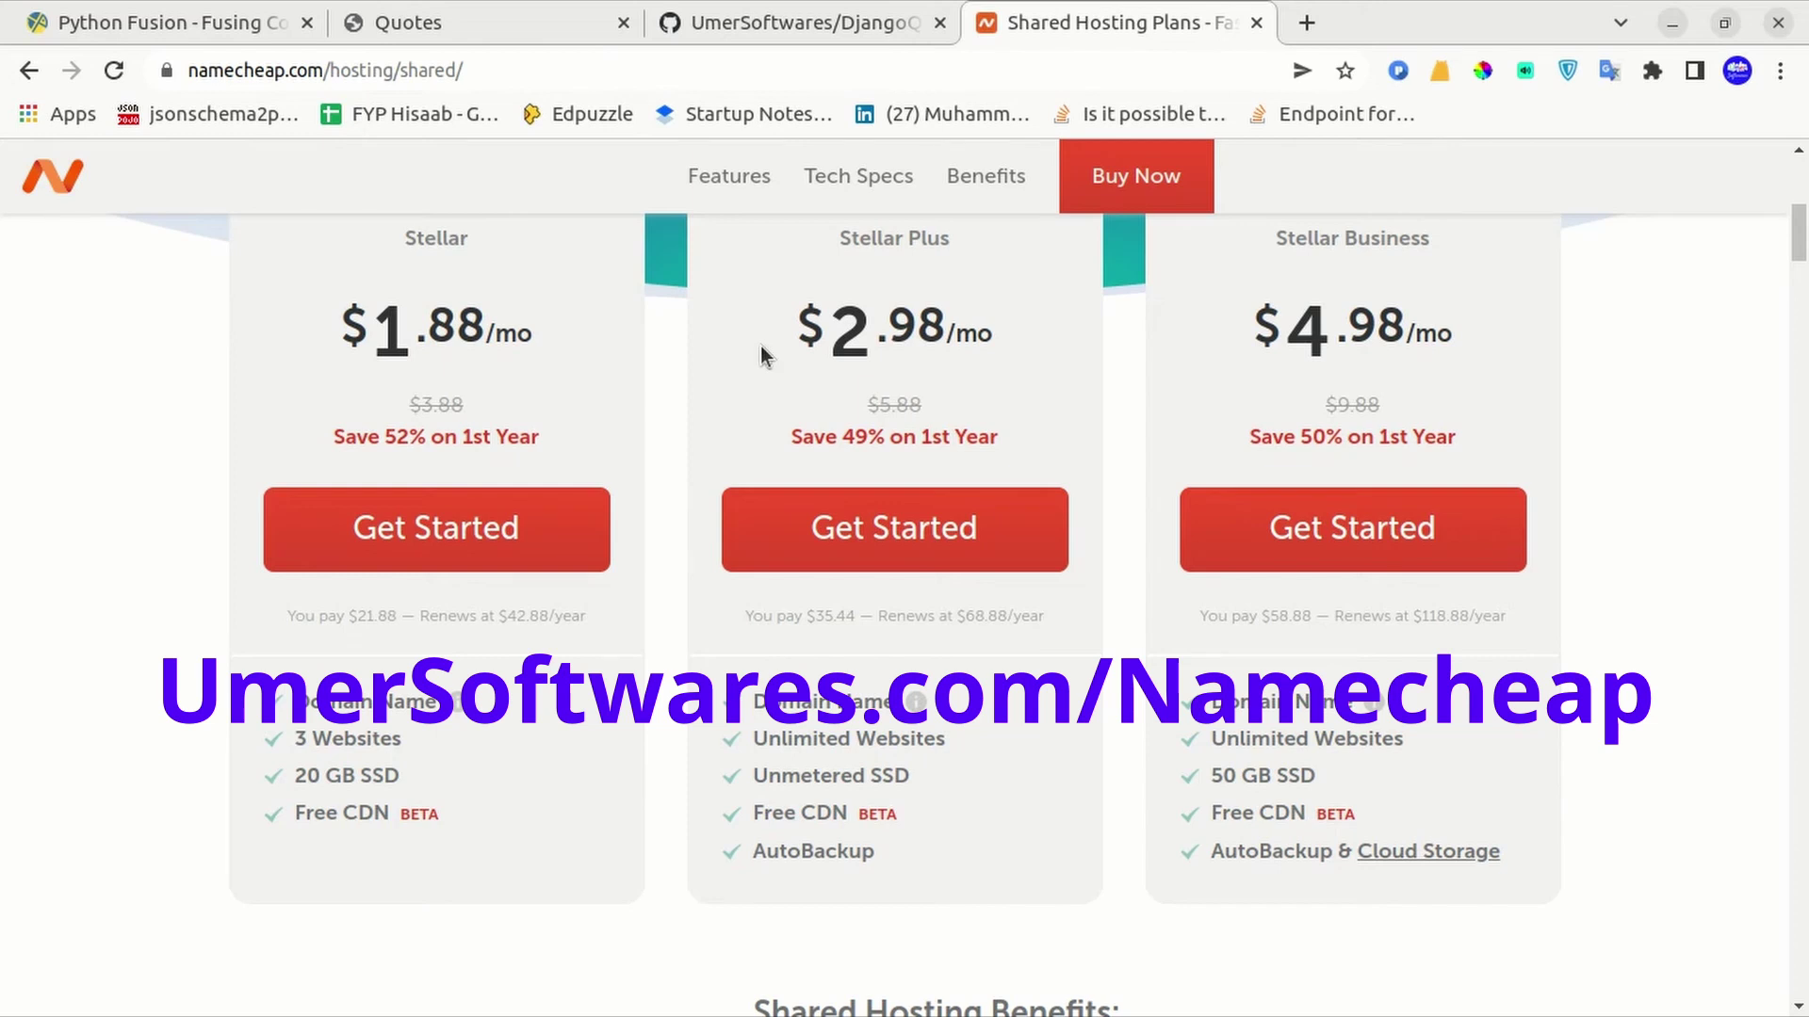
left_click(171, 16)
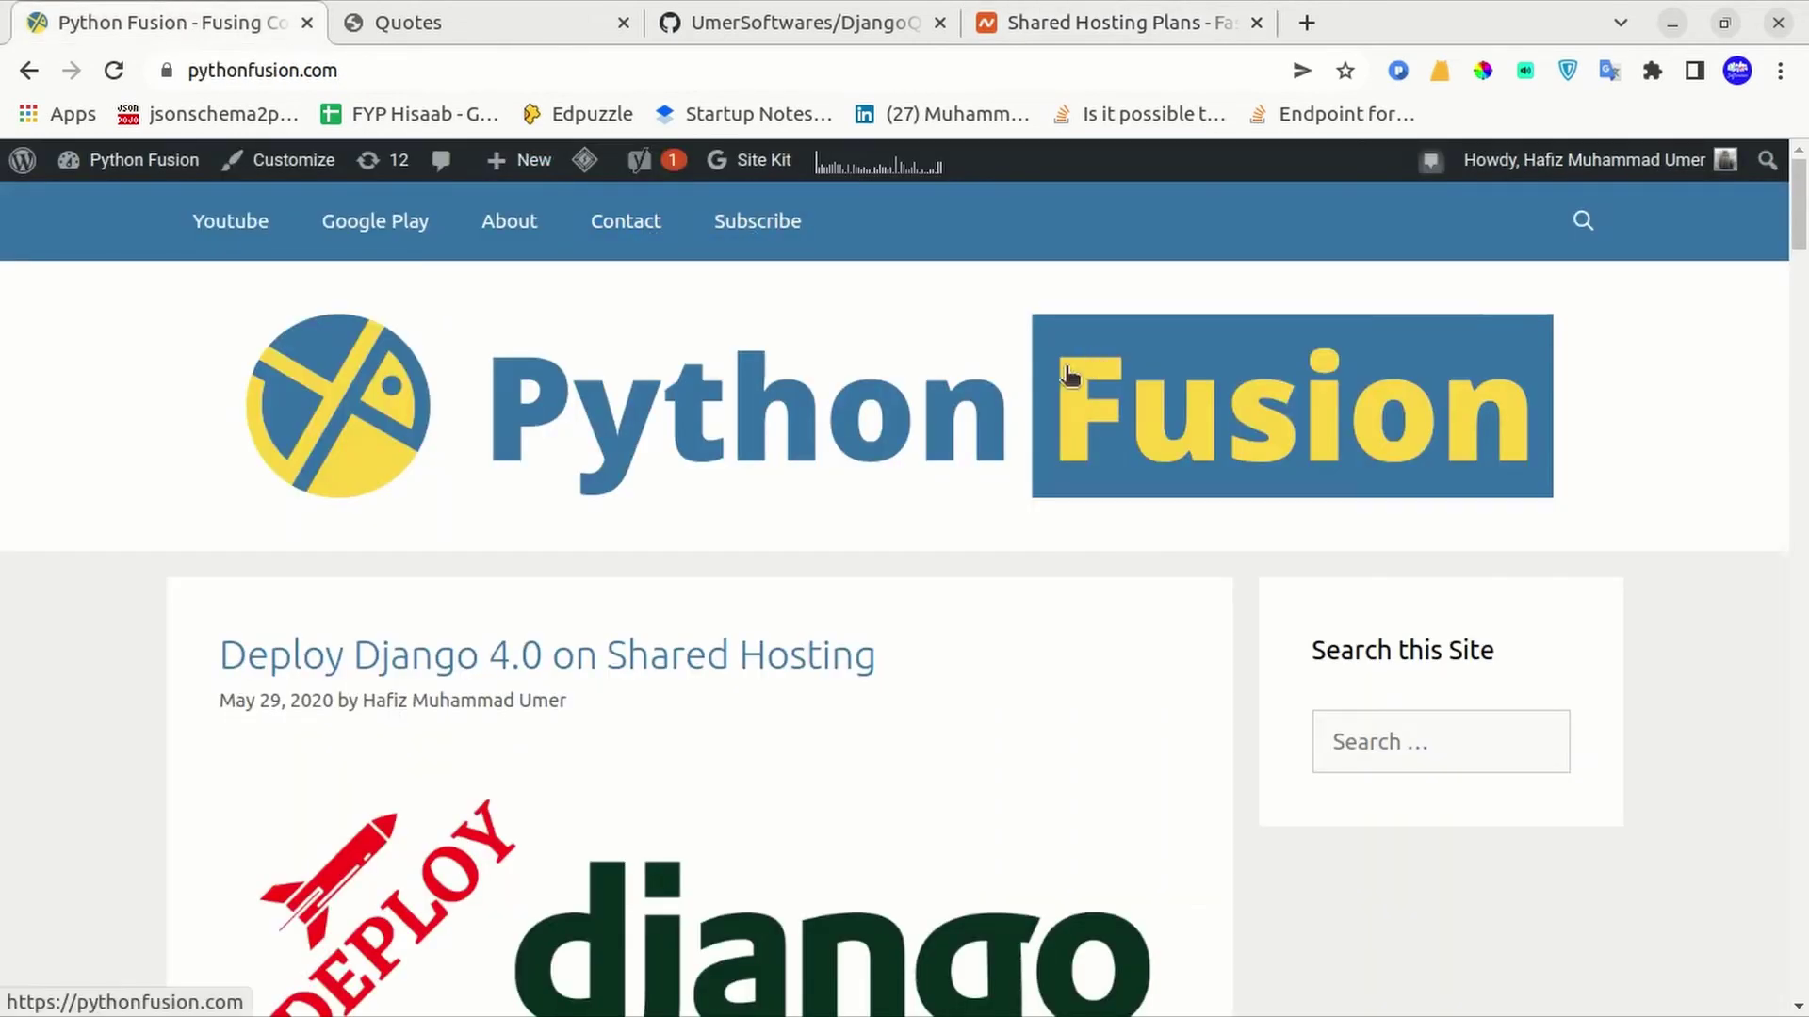
Step: Read the introduction of the Deploy Django 4.0 on Shared Hosting post, then switch to cPanel
scroll(743, 525, "down", 3)
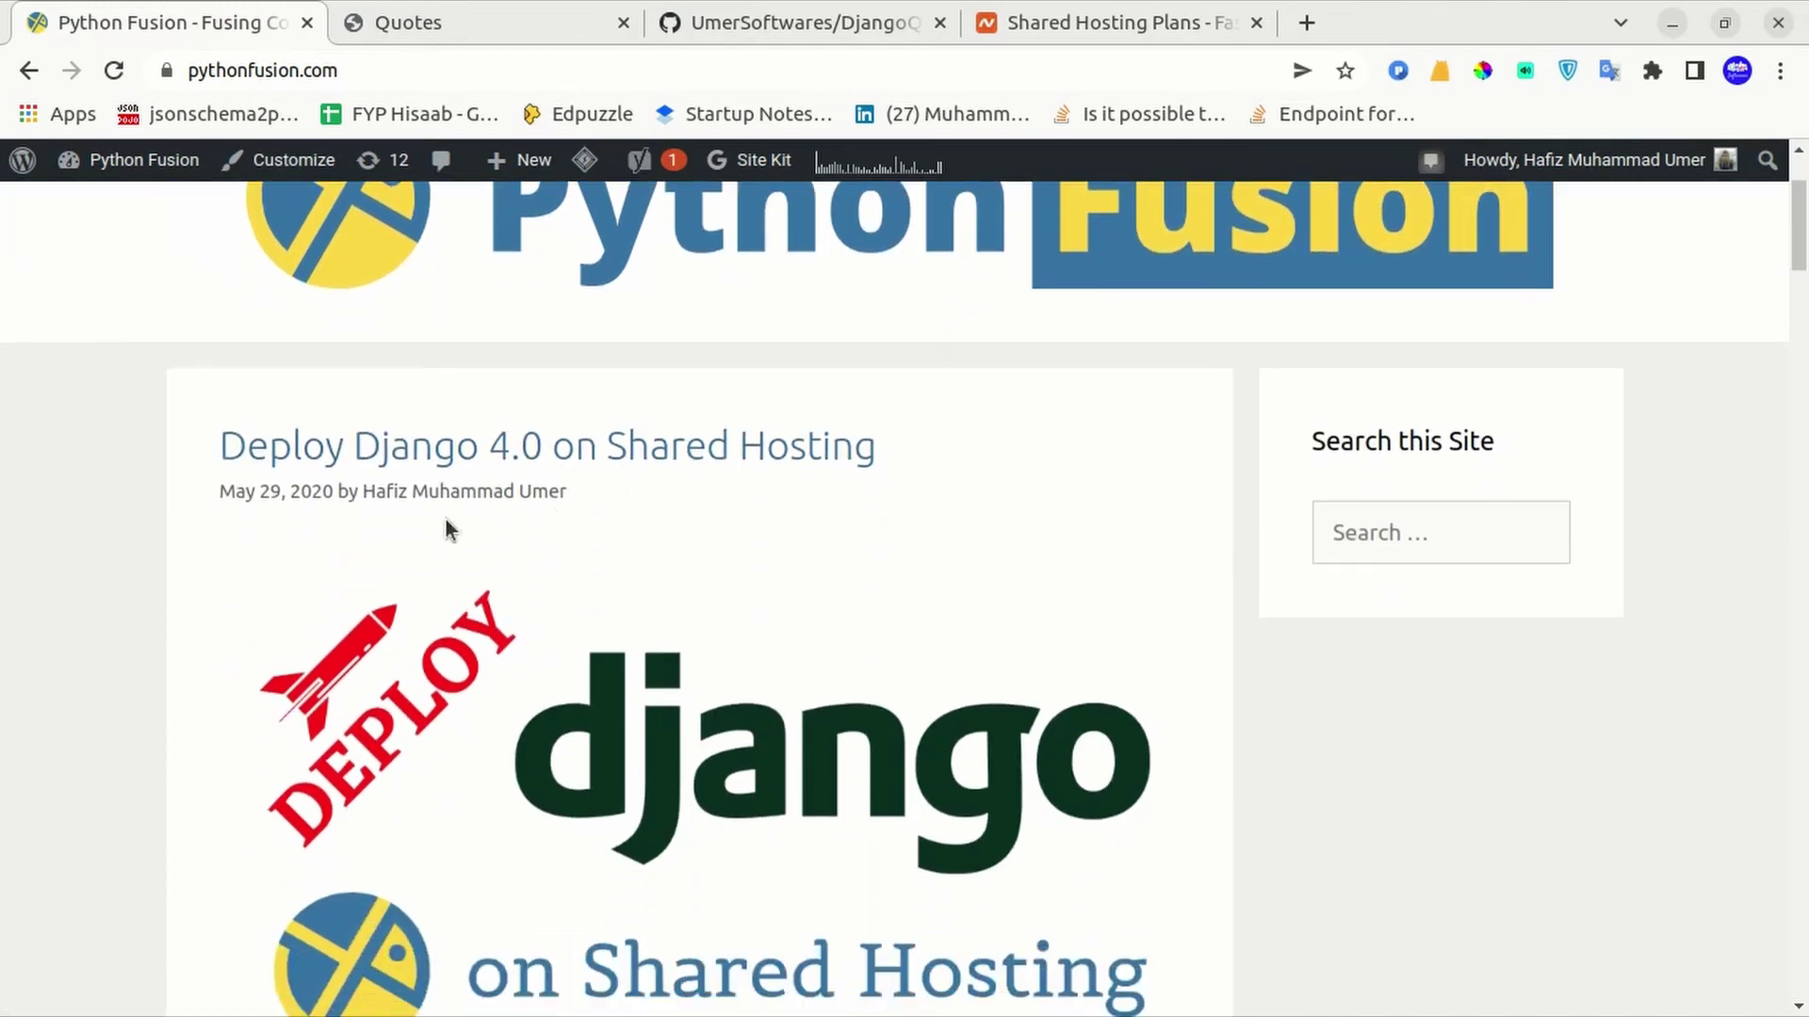
scroll(919, 485, "down", 3)
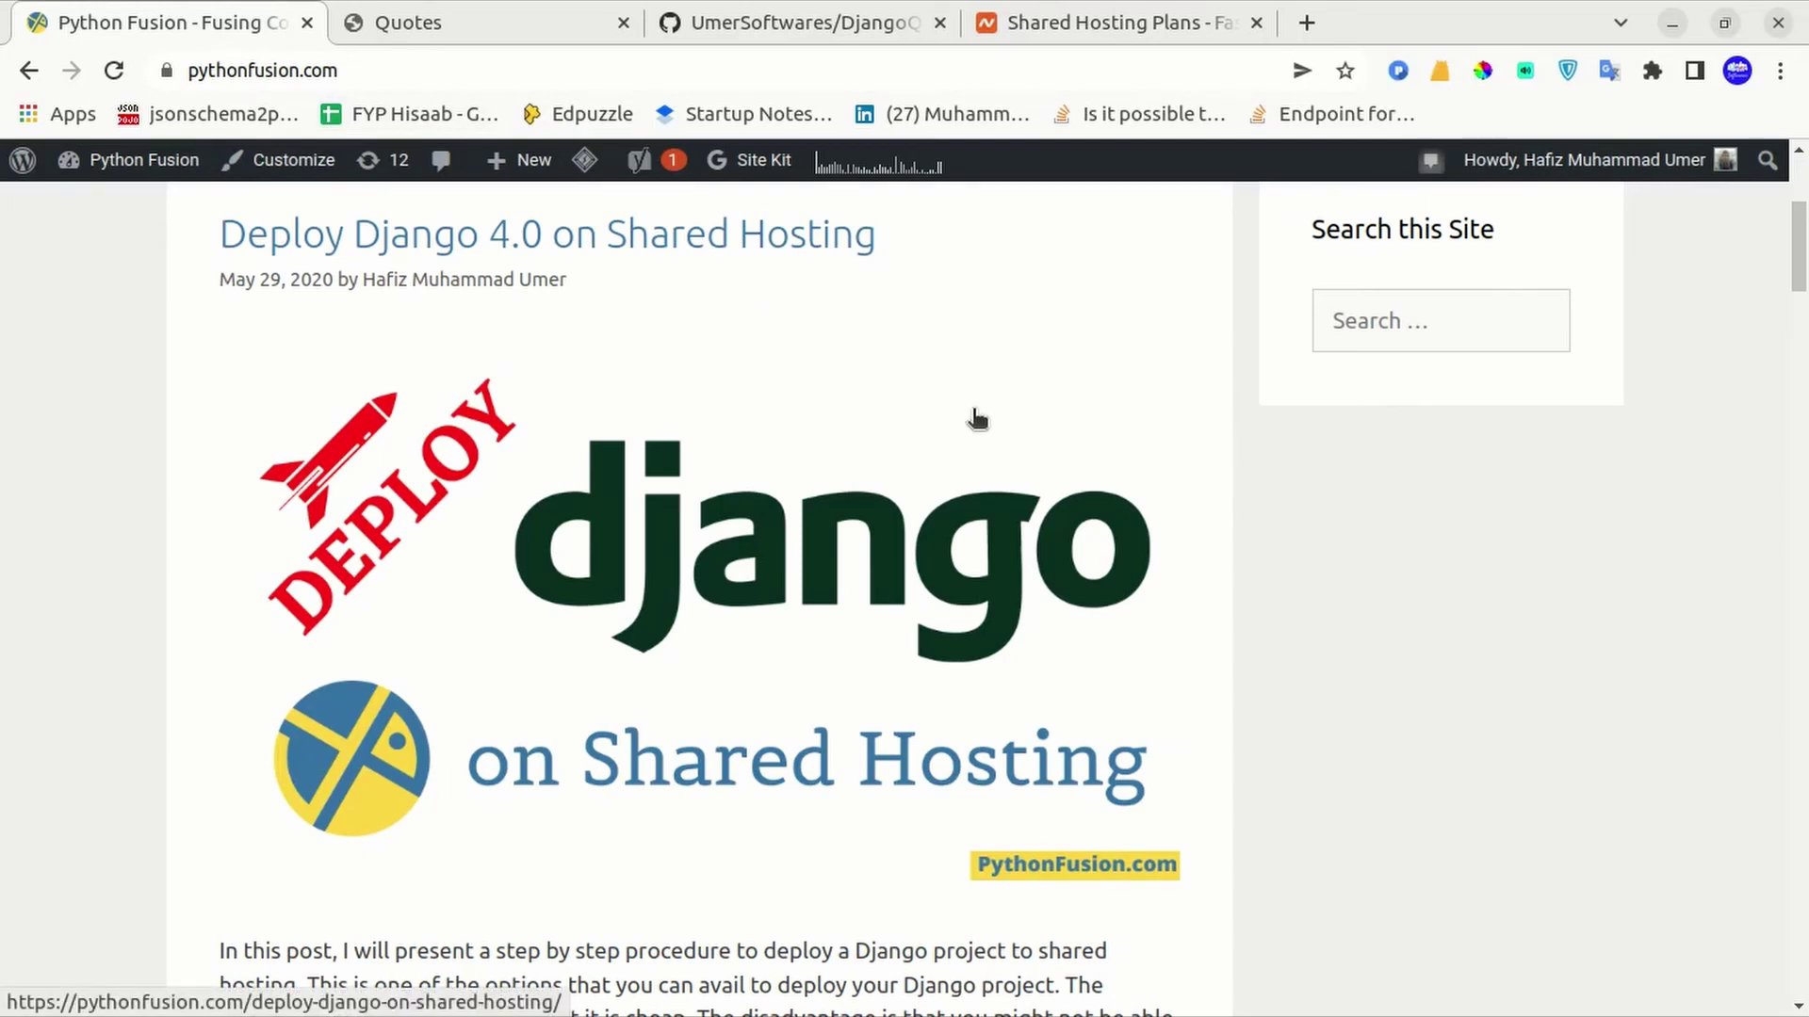
scroll(977, 419, "down", 2)
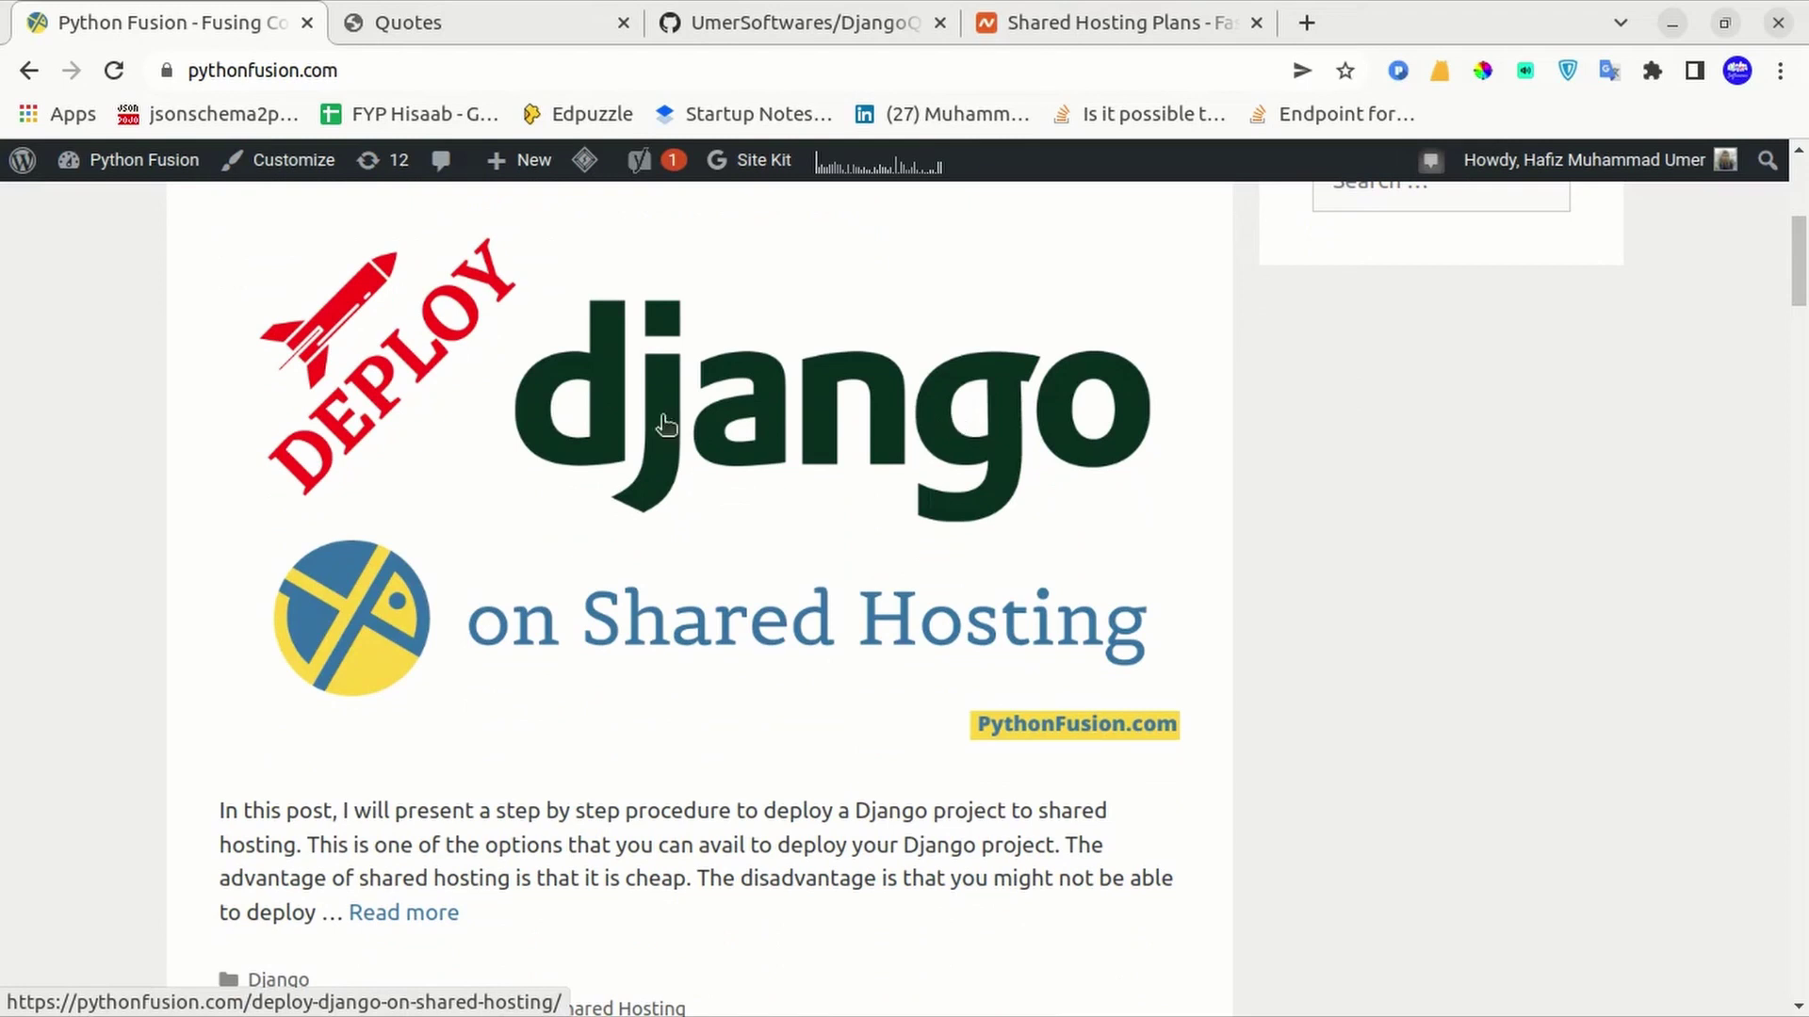
key("alt+Tab")
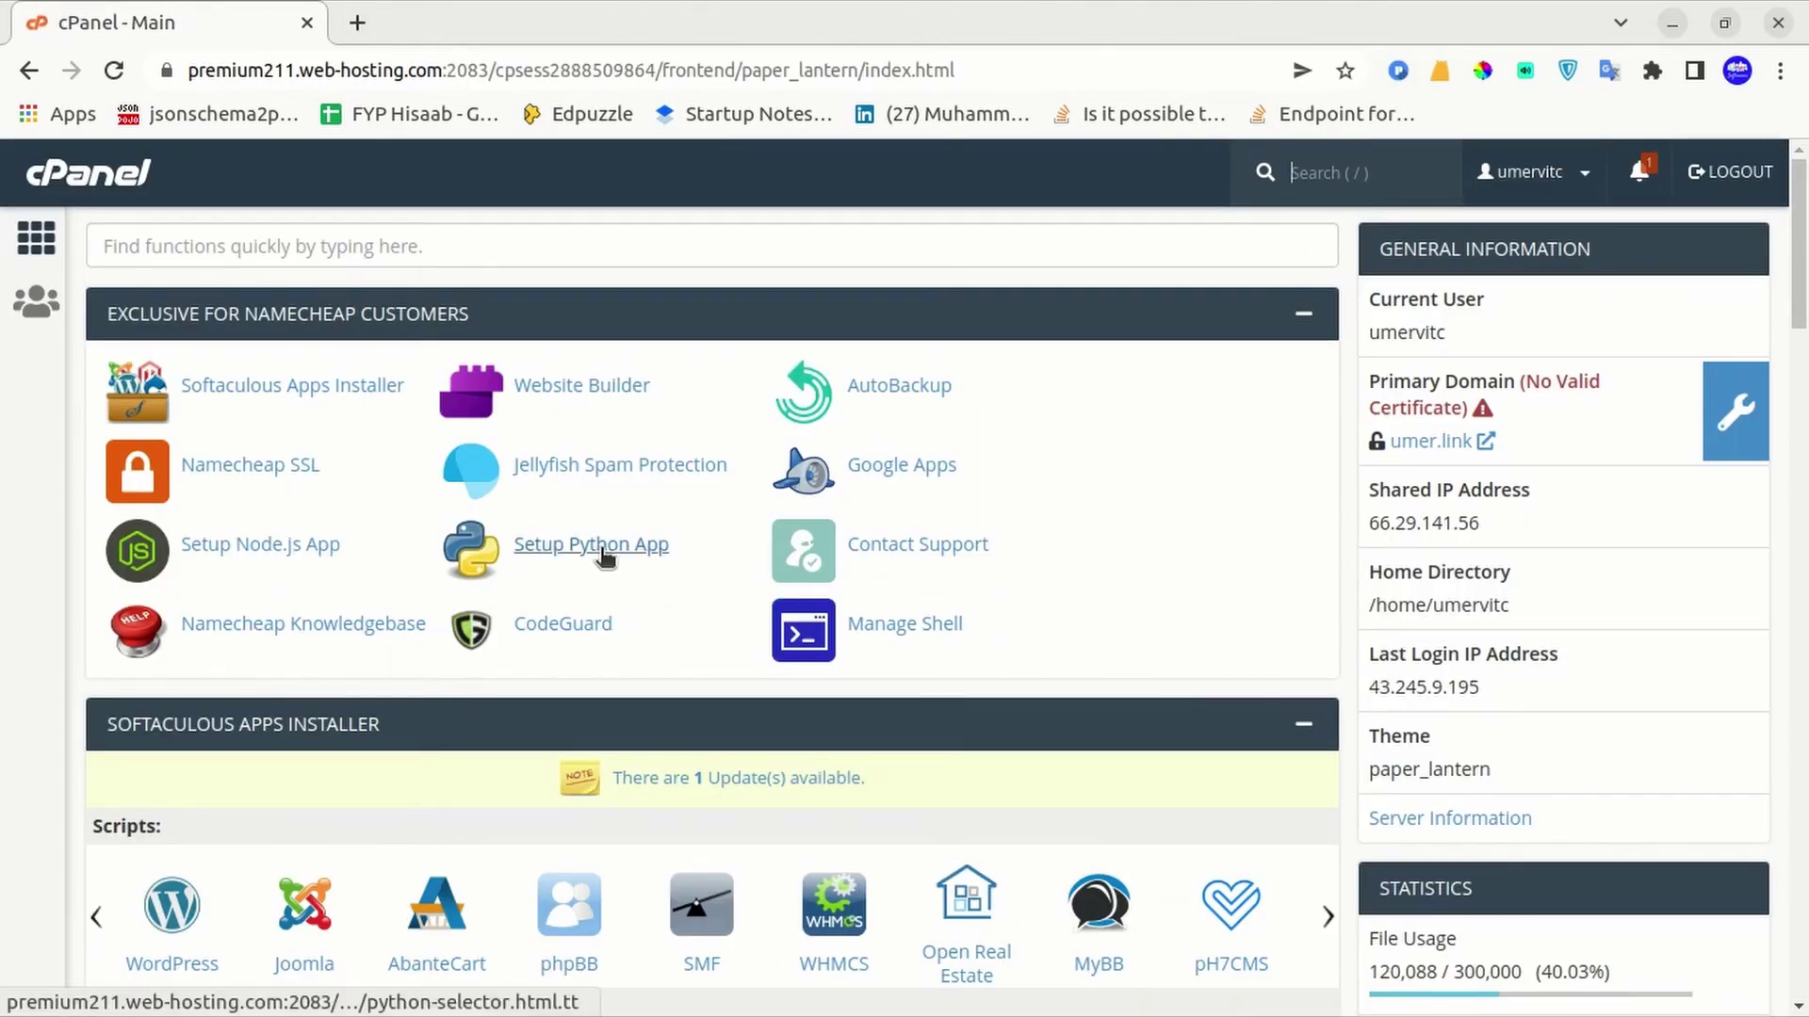
Step: Start a new application in Setup Python App using Python 3.9.12
left_click(601, 551)
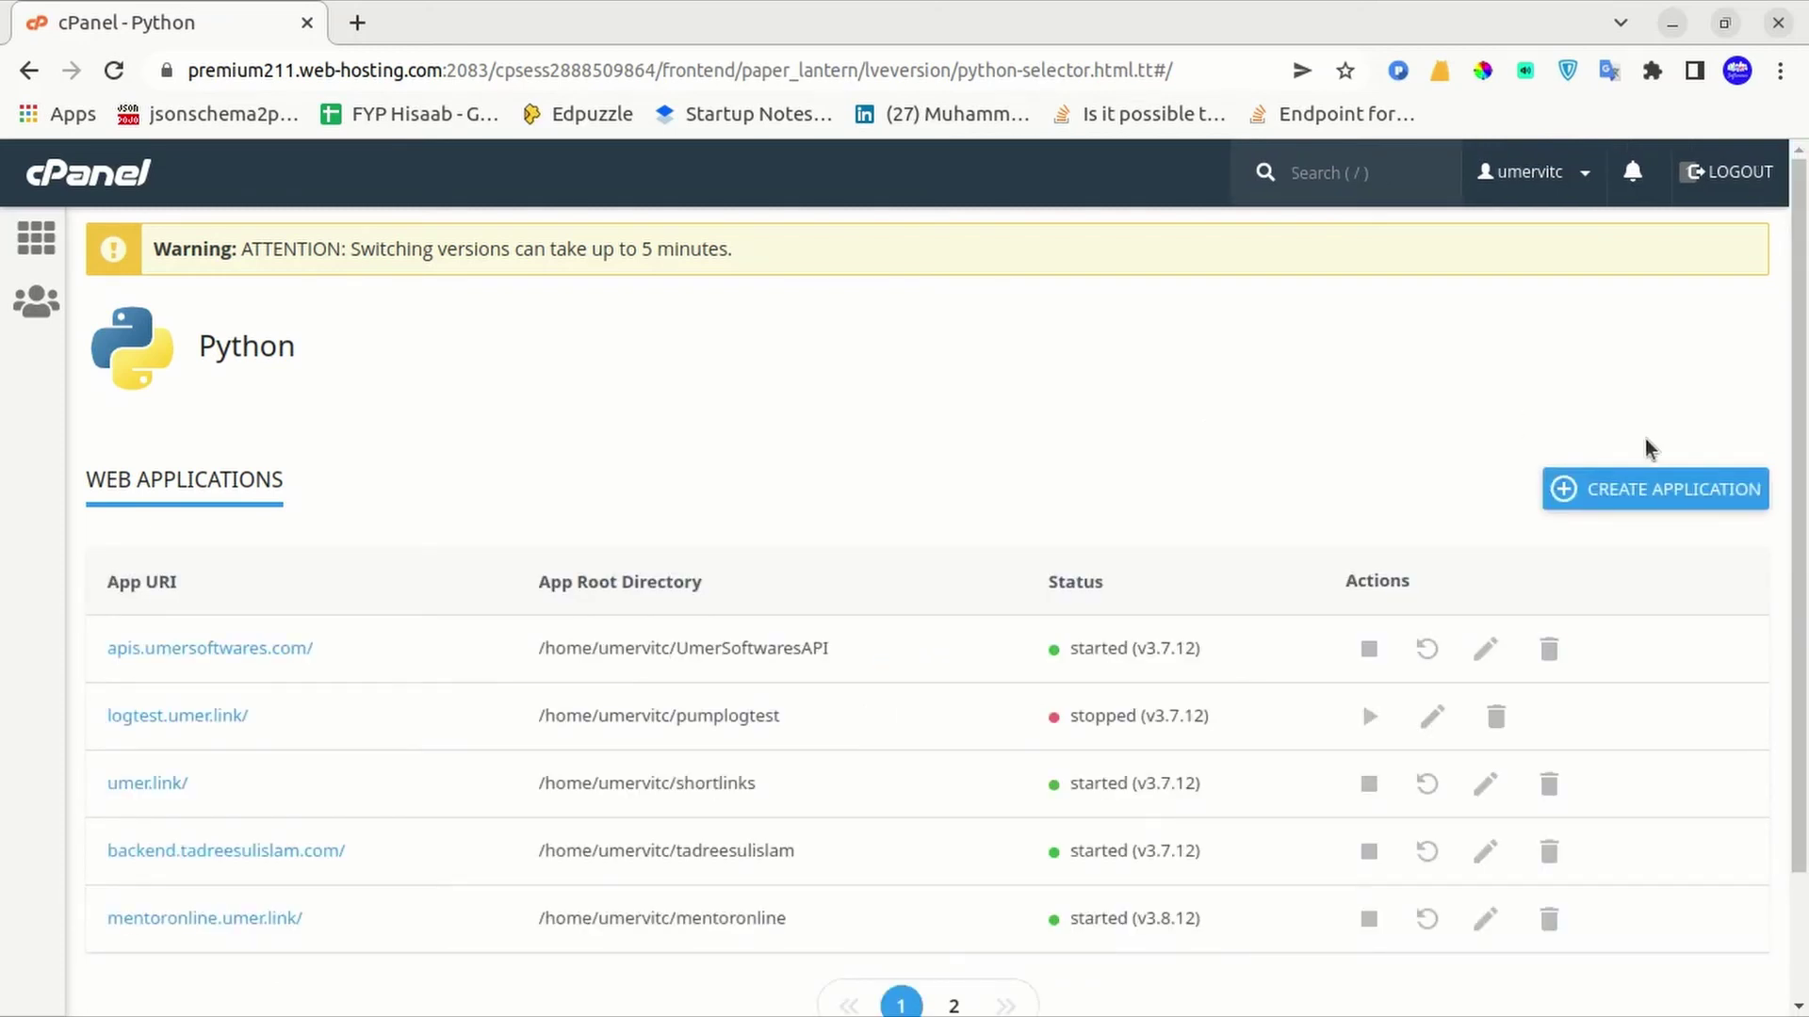
left_click(1632, 491)
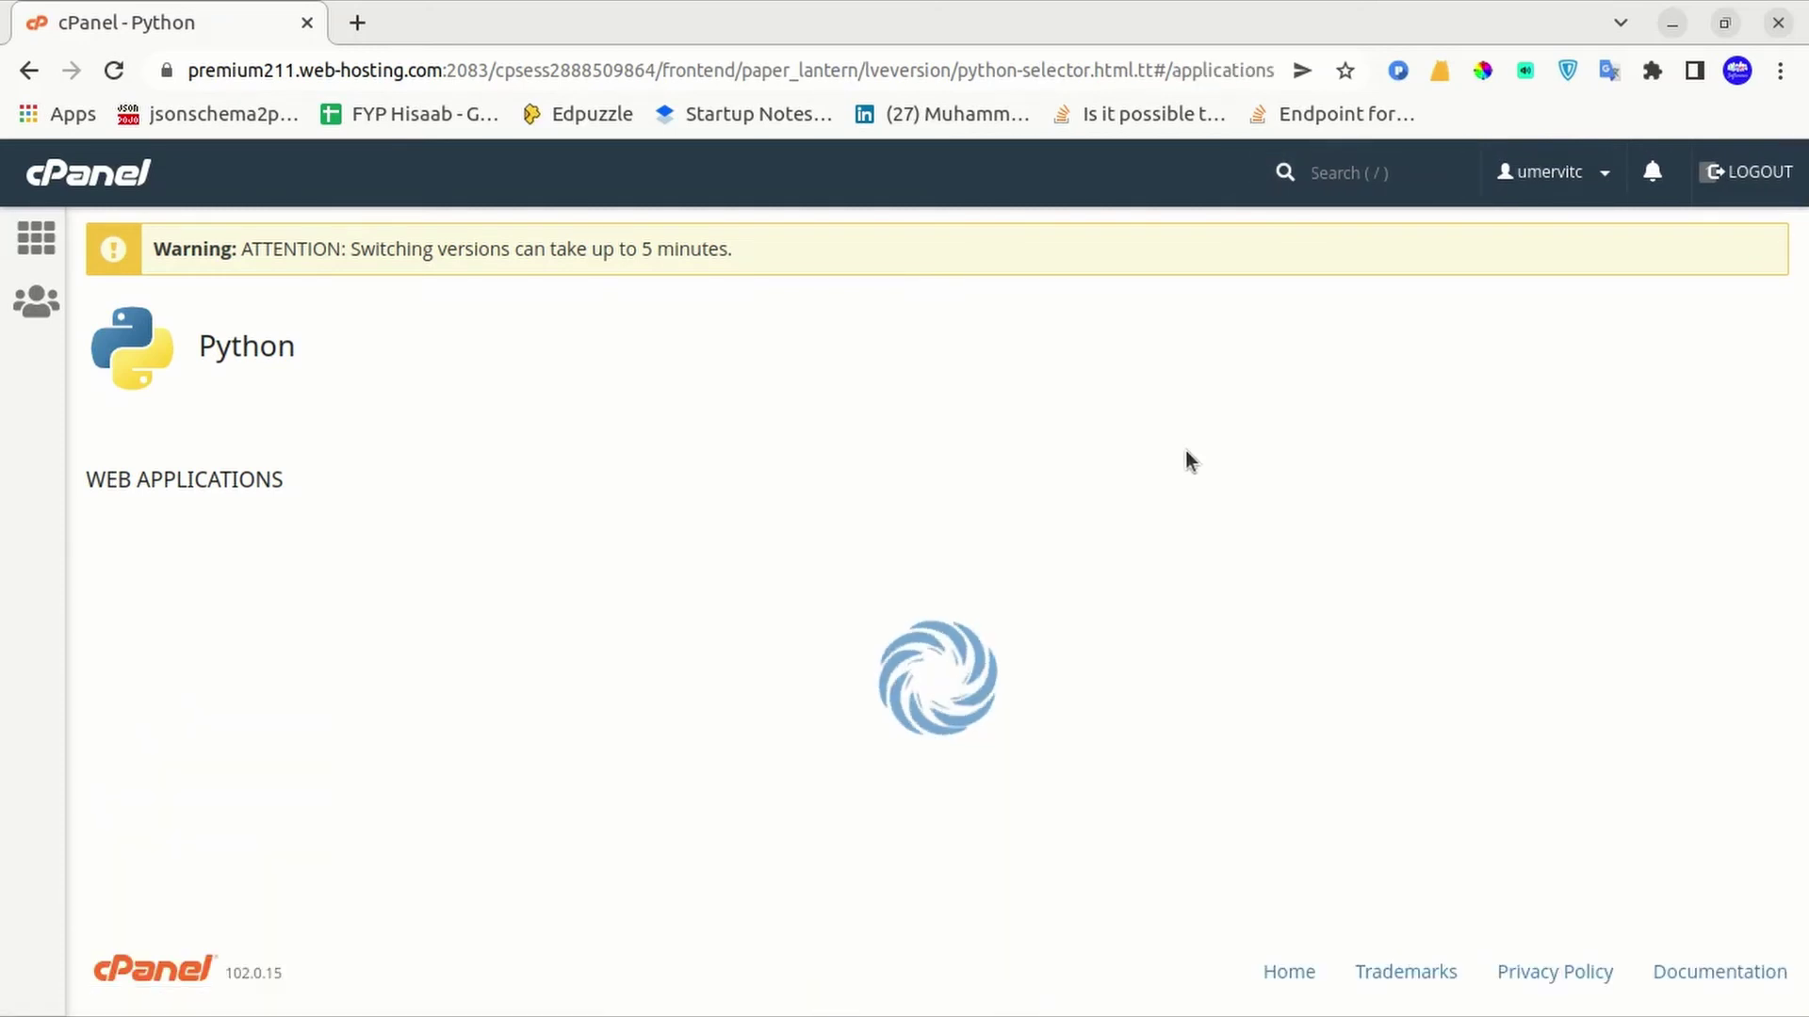
scroll(942, 480, "down", 2)
left_click(608, 474)
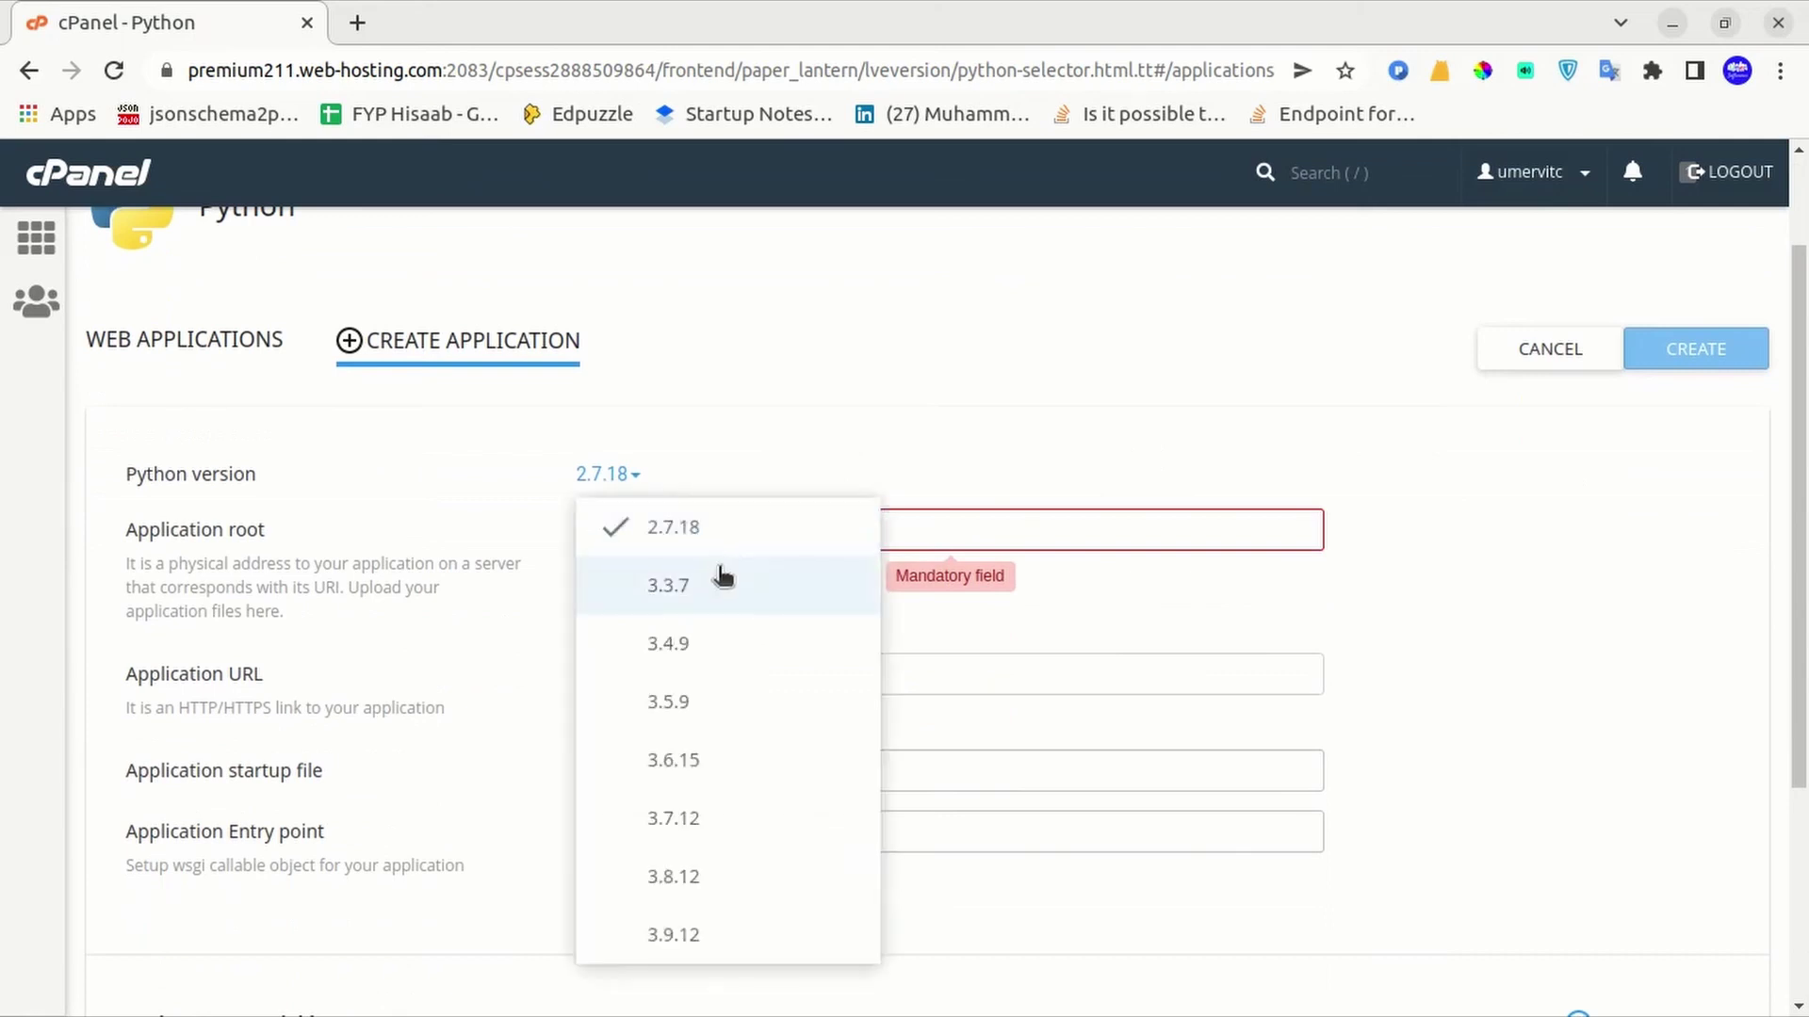
scroll(719, 660, "down", 2)
left_click(719, 726)
scroll(343, 428, "up", 2)
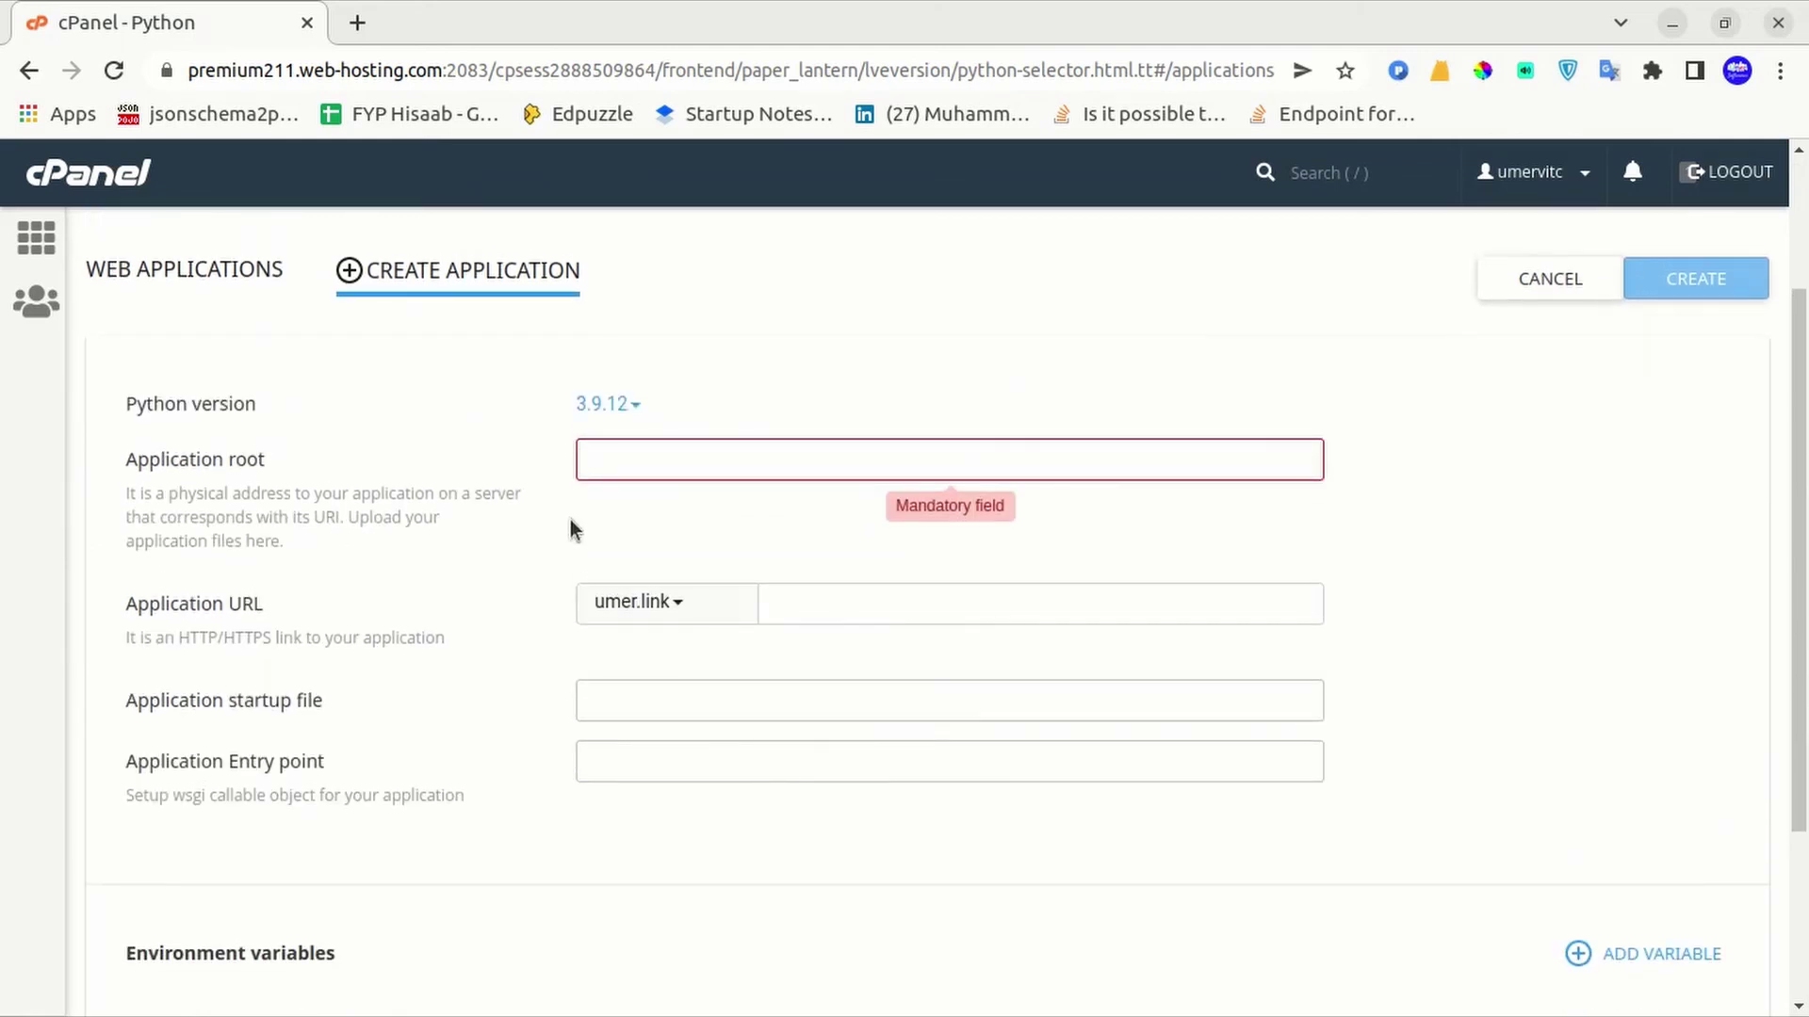
Step: Set the application root to quotes_app and the domain to django.umer.link
left_click(617, 461)
type("quotes_app")
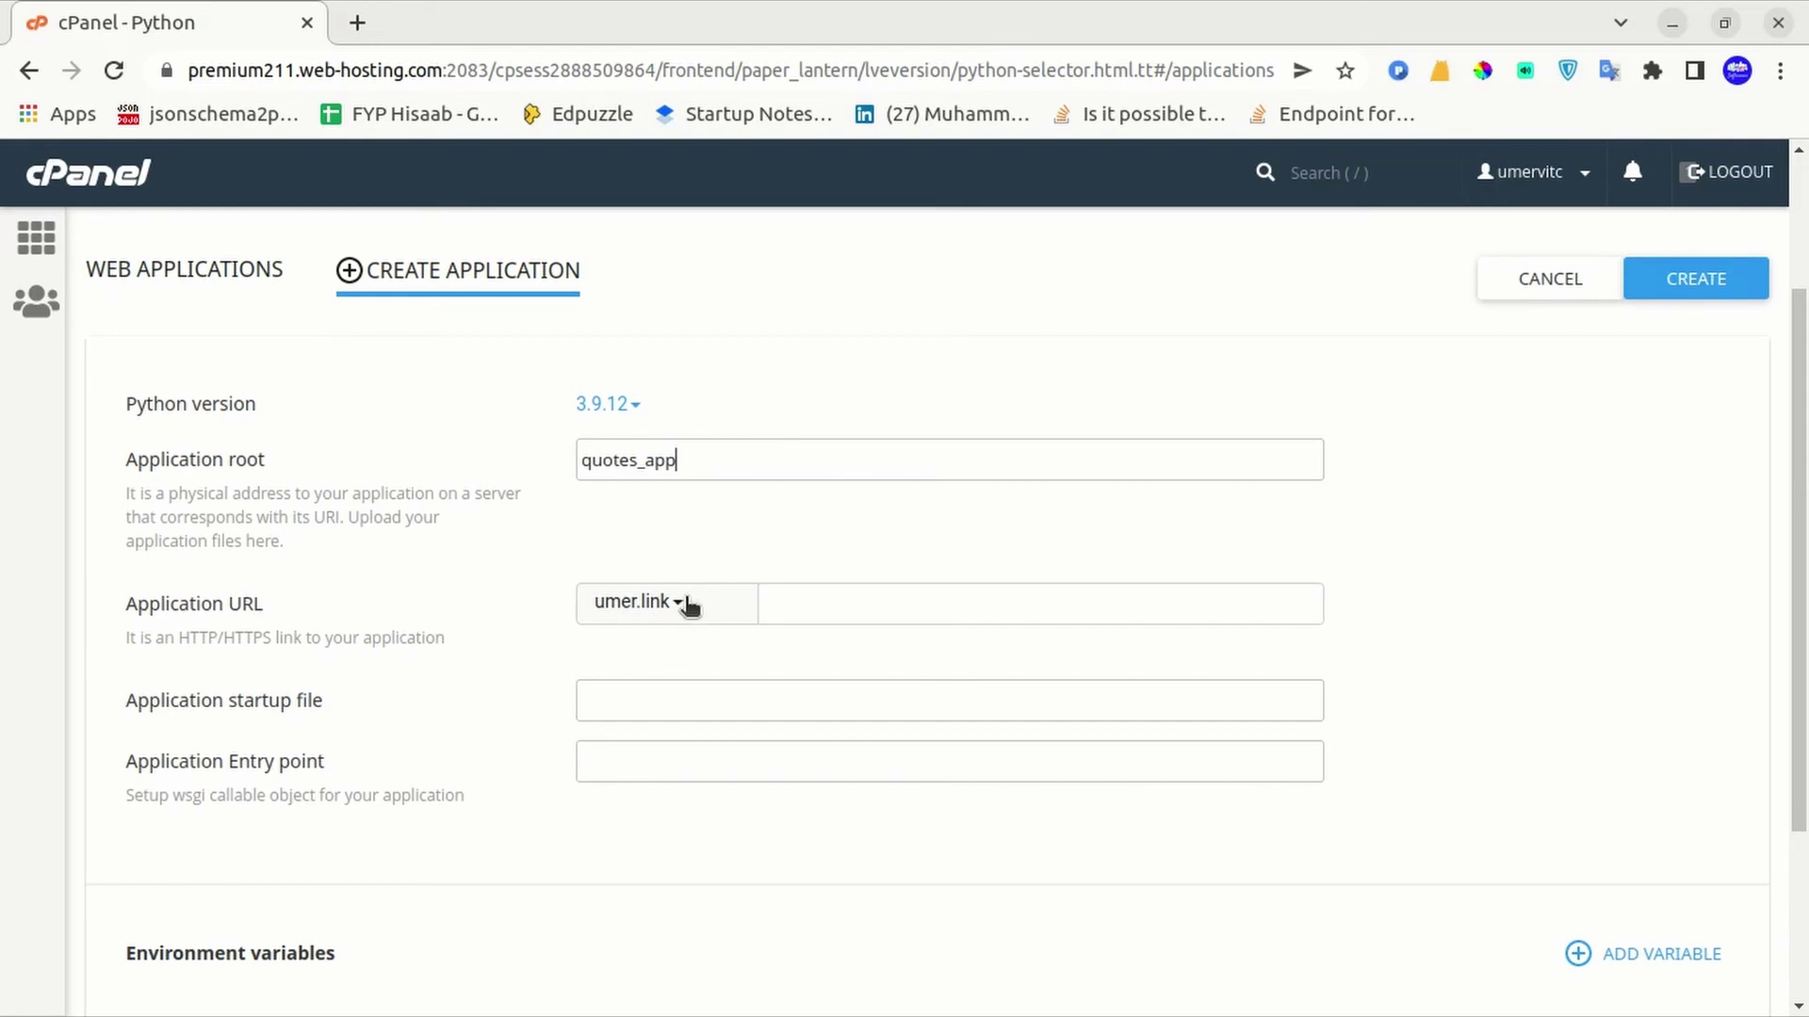
left_click(678, 604)
scroll(754, 603, "down", 2)
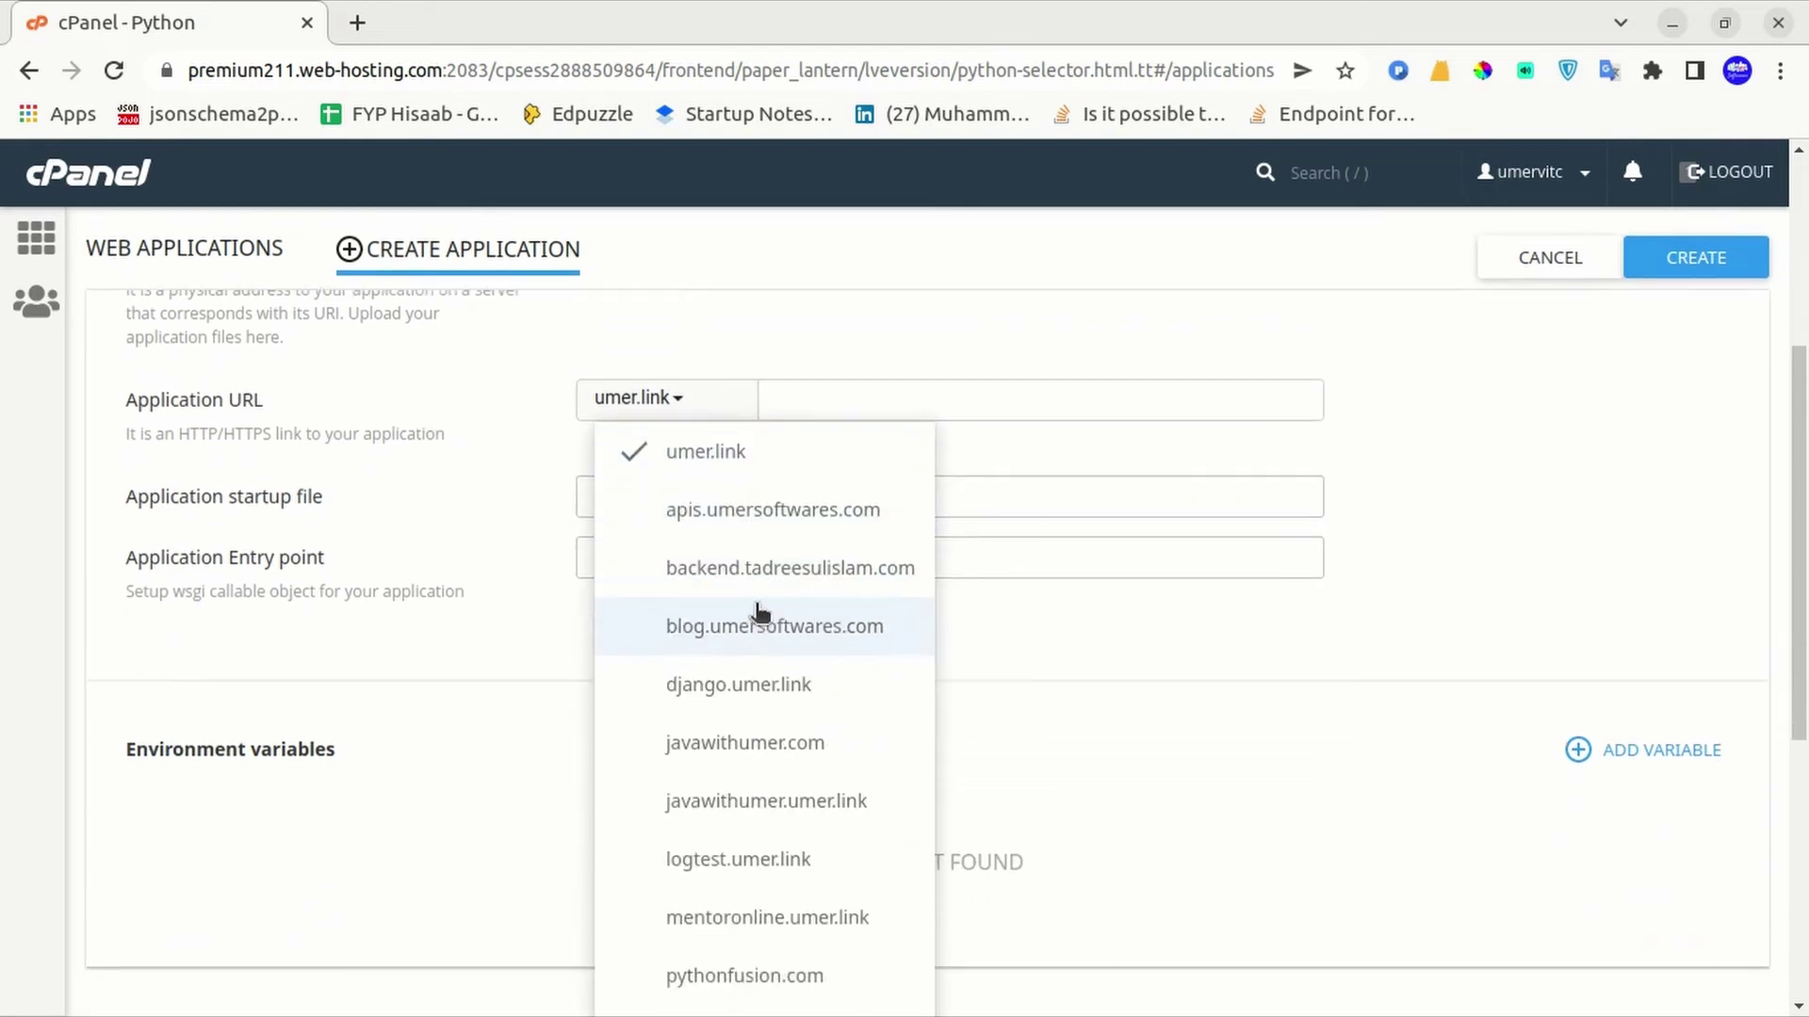
left_click(736, 682)
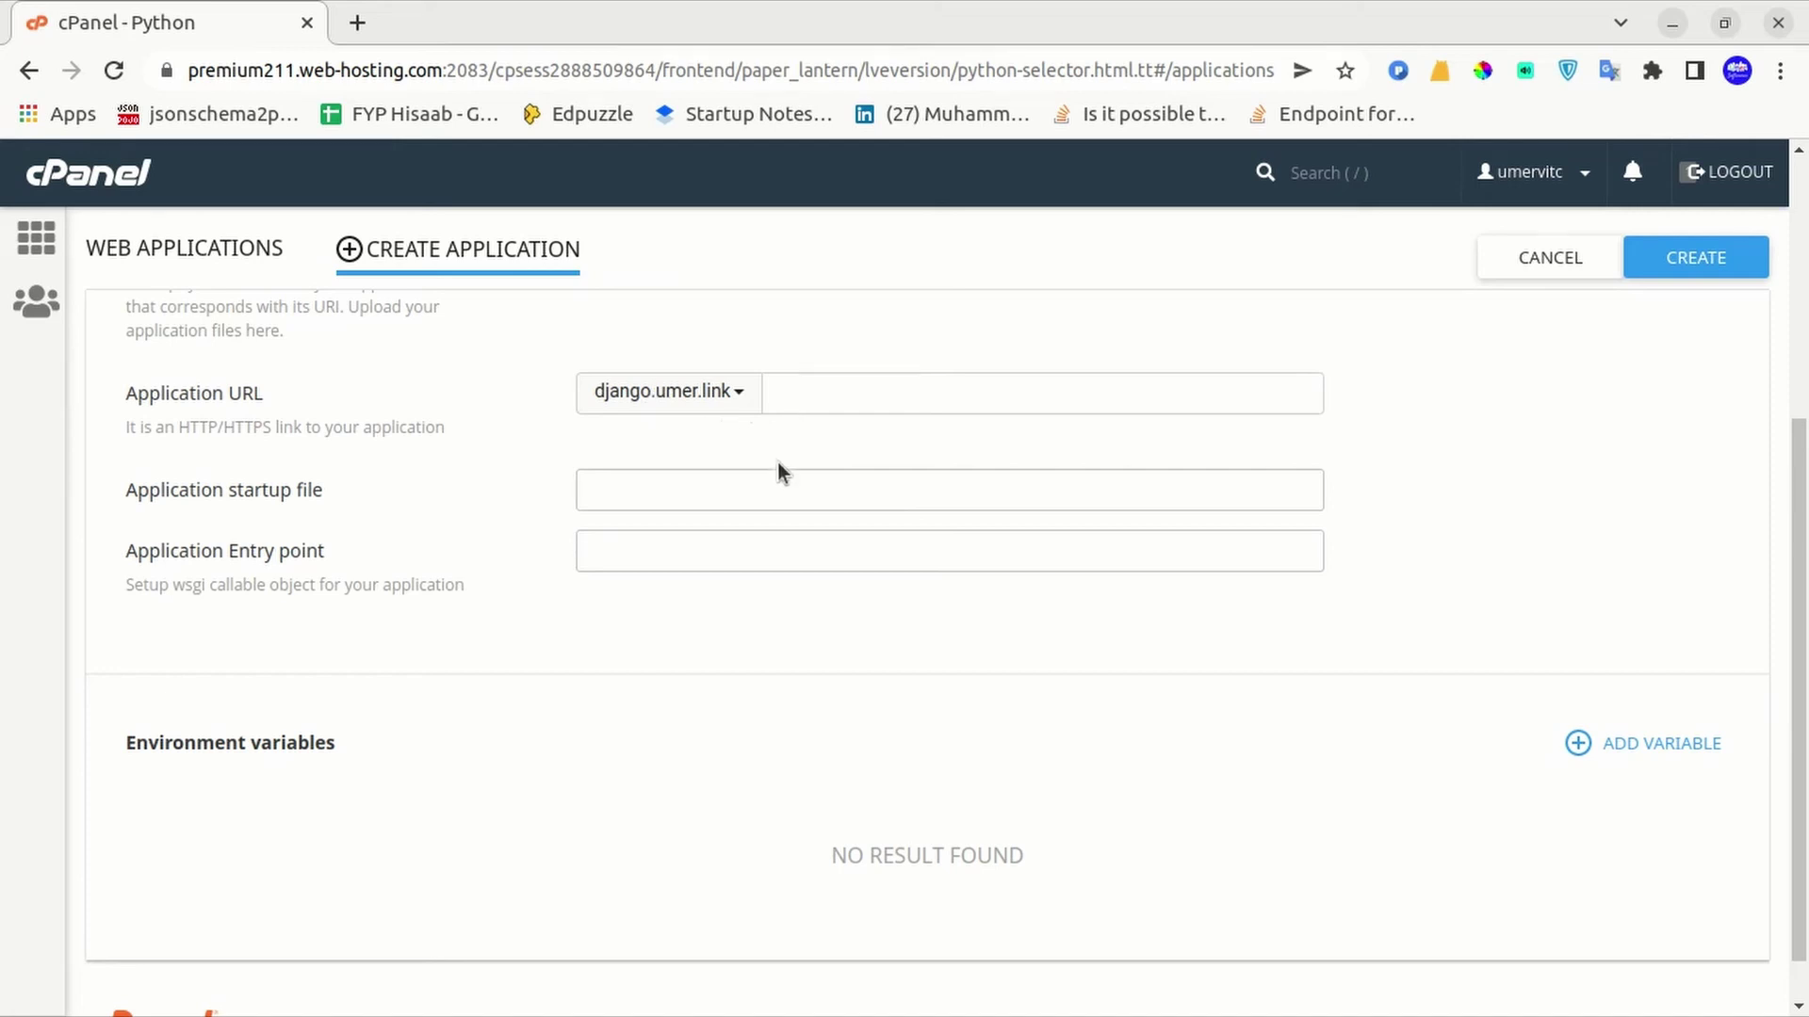
scroll(777, 461, "up", 1)
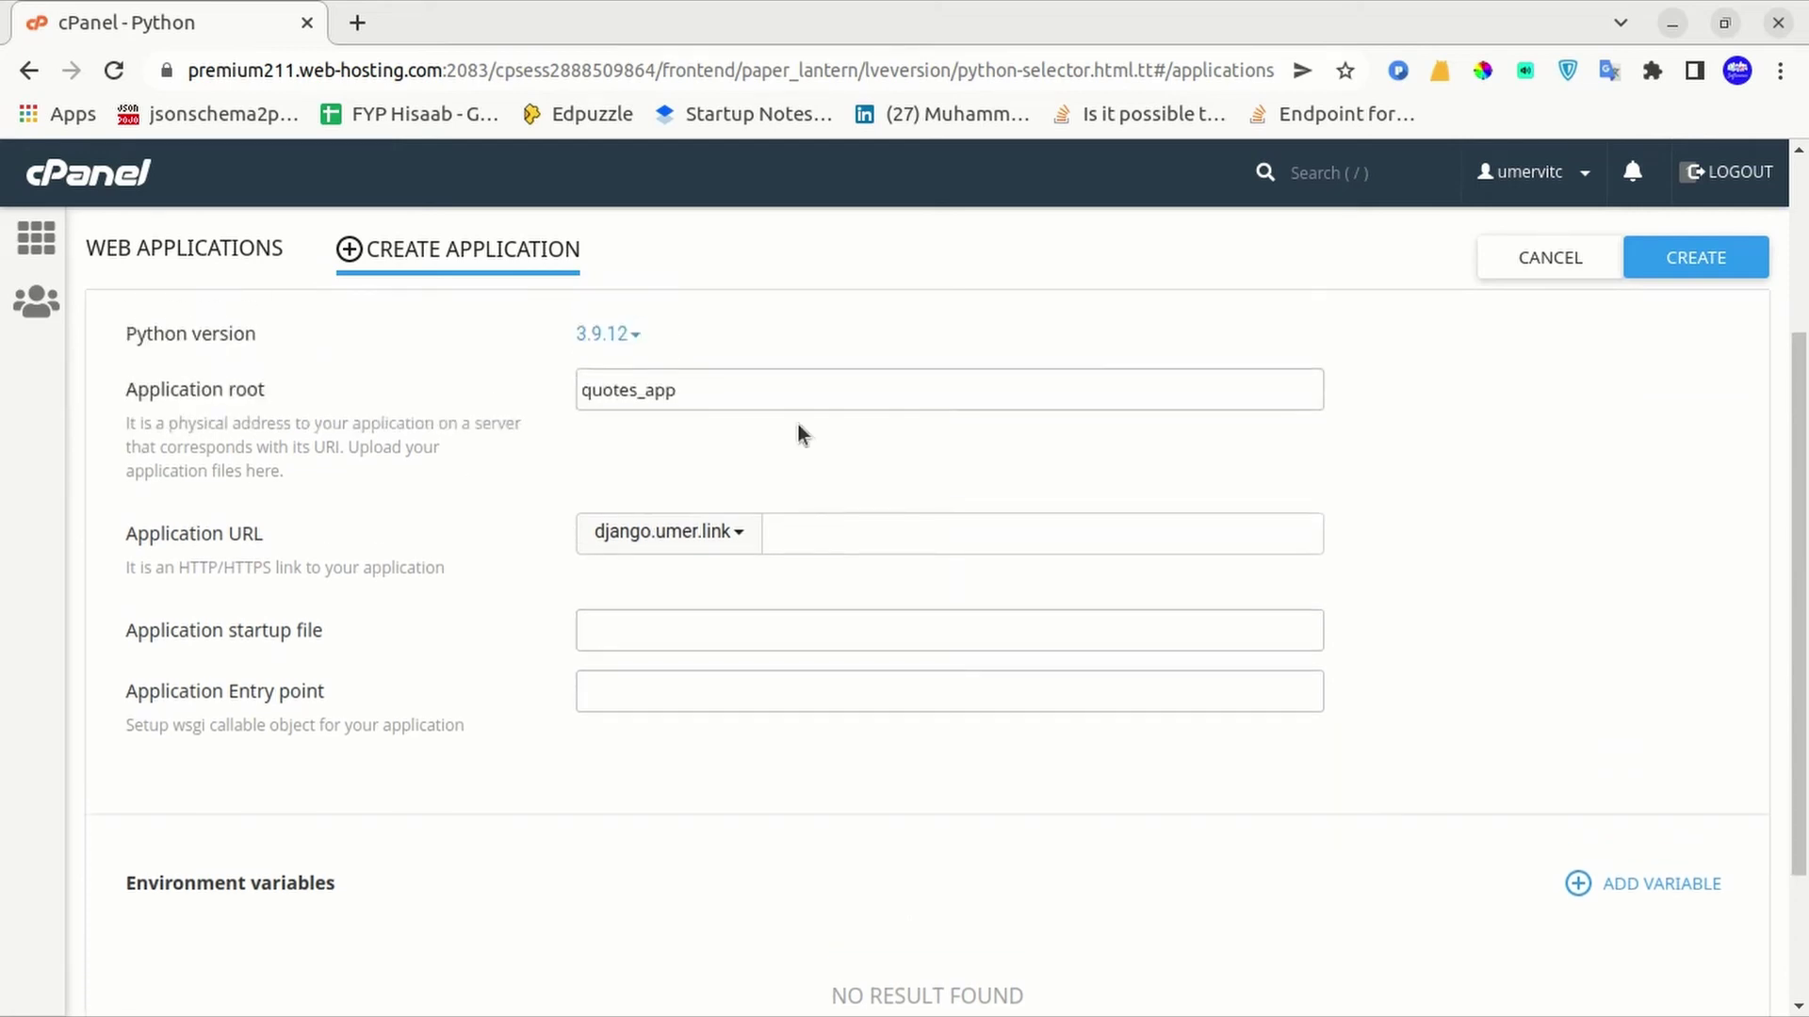
Step: Set startup file passenger_wsgi.py and entry point application, then create the app
left_click(633, 625)
type("passenger_wsgi.py")
left_click(635, 698)
type("appl")
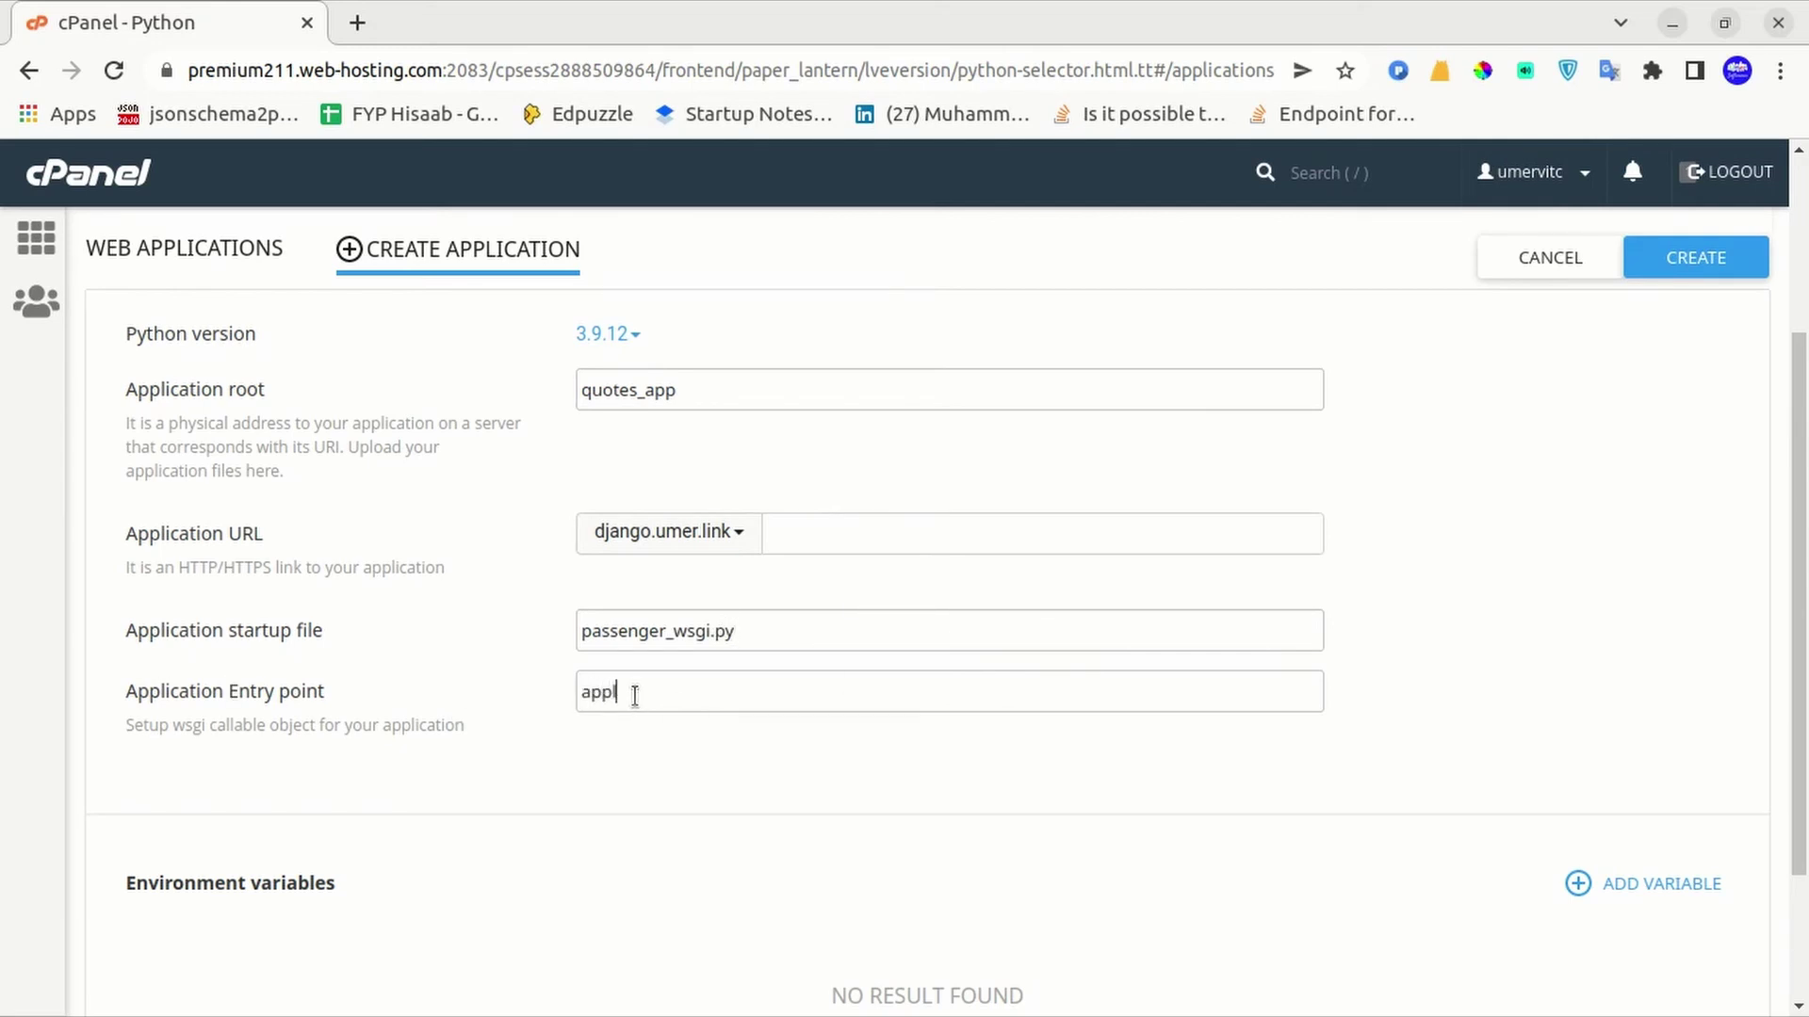
type("ication")
scroll(783, 446, "up", 3)
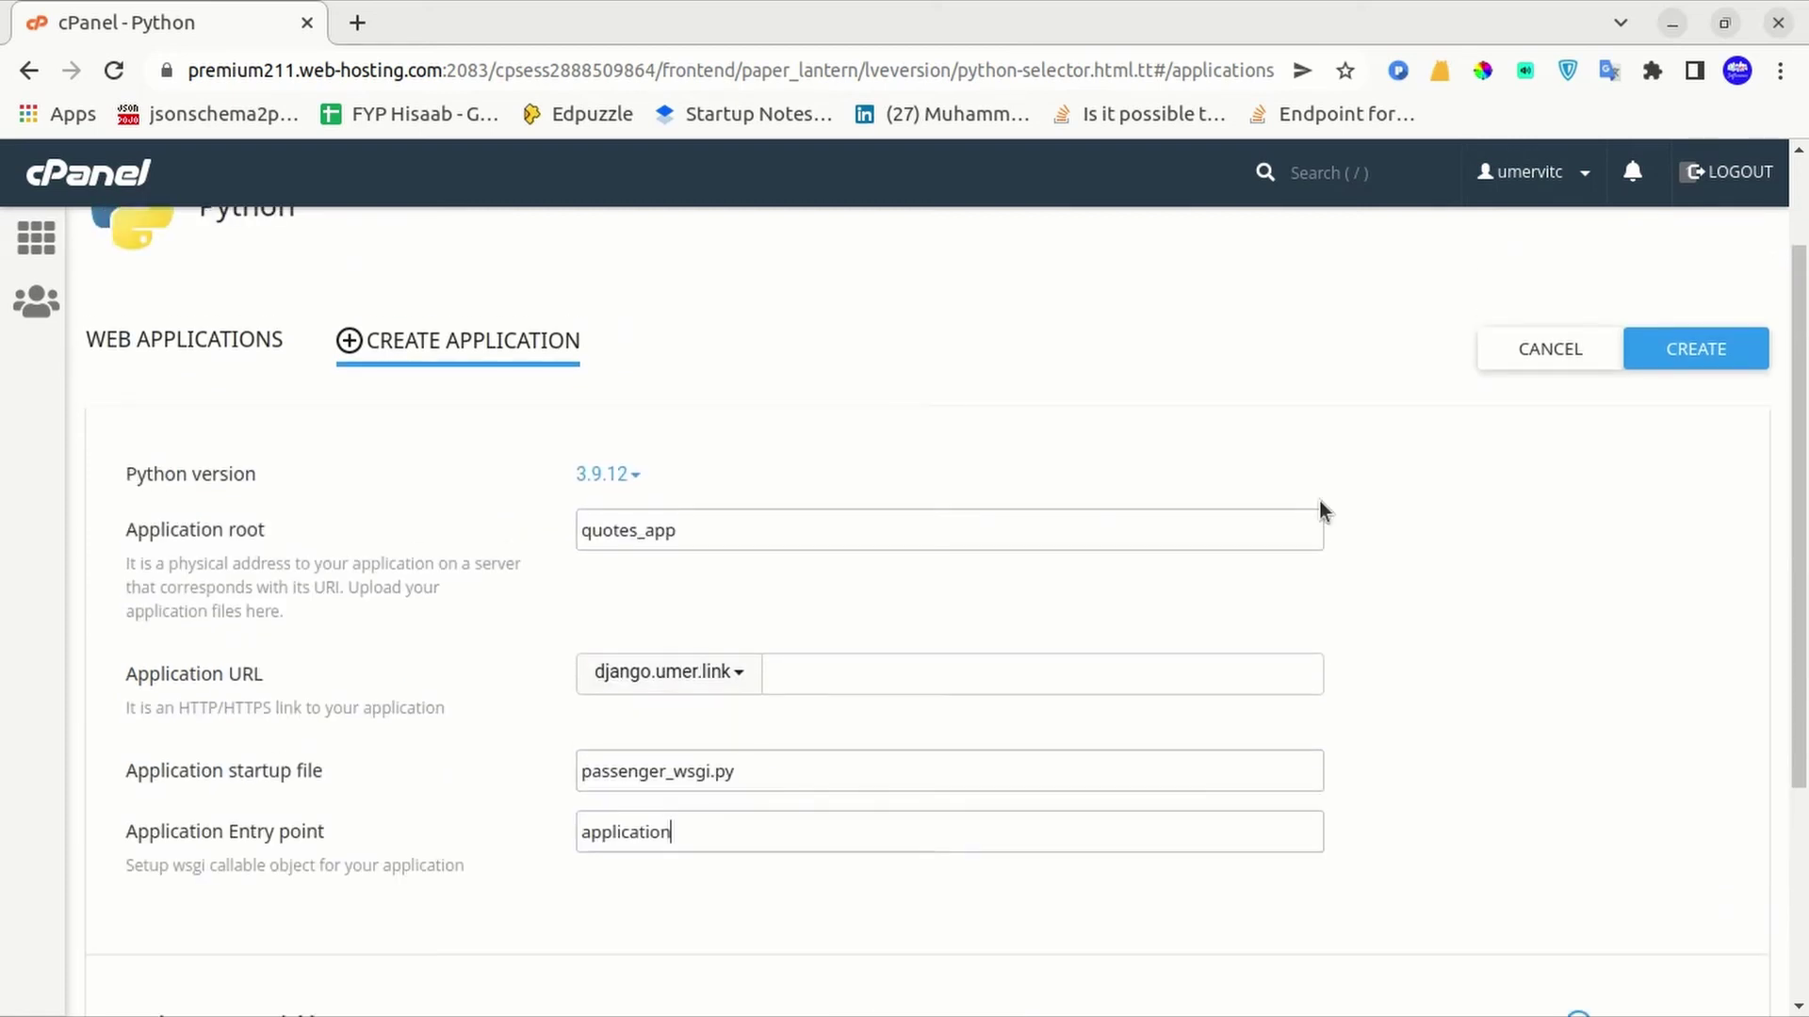
left_click(1710, 356)
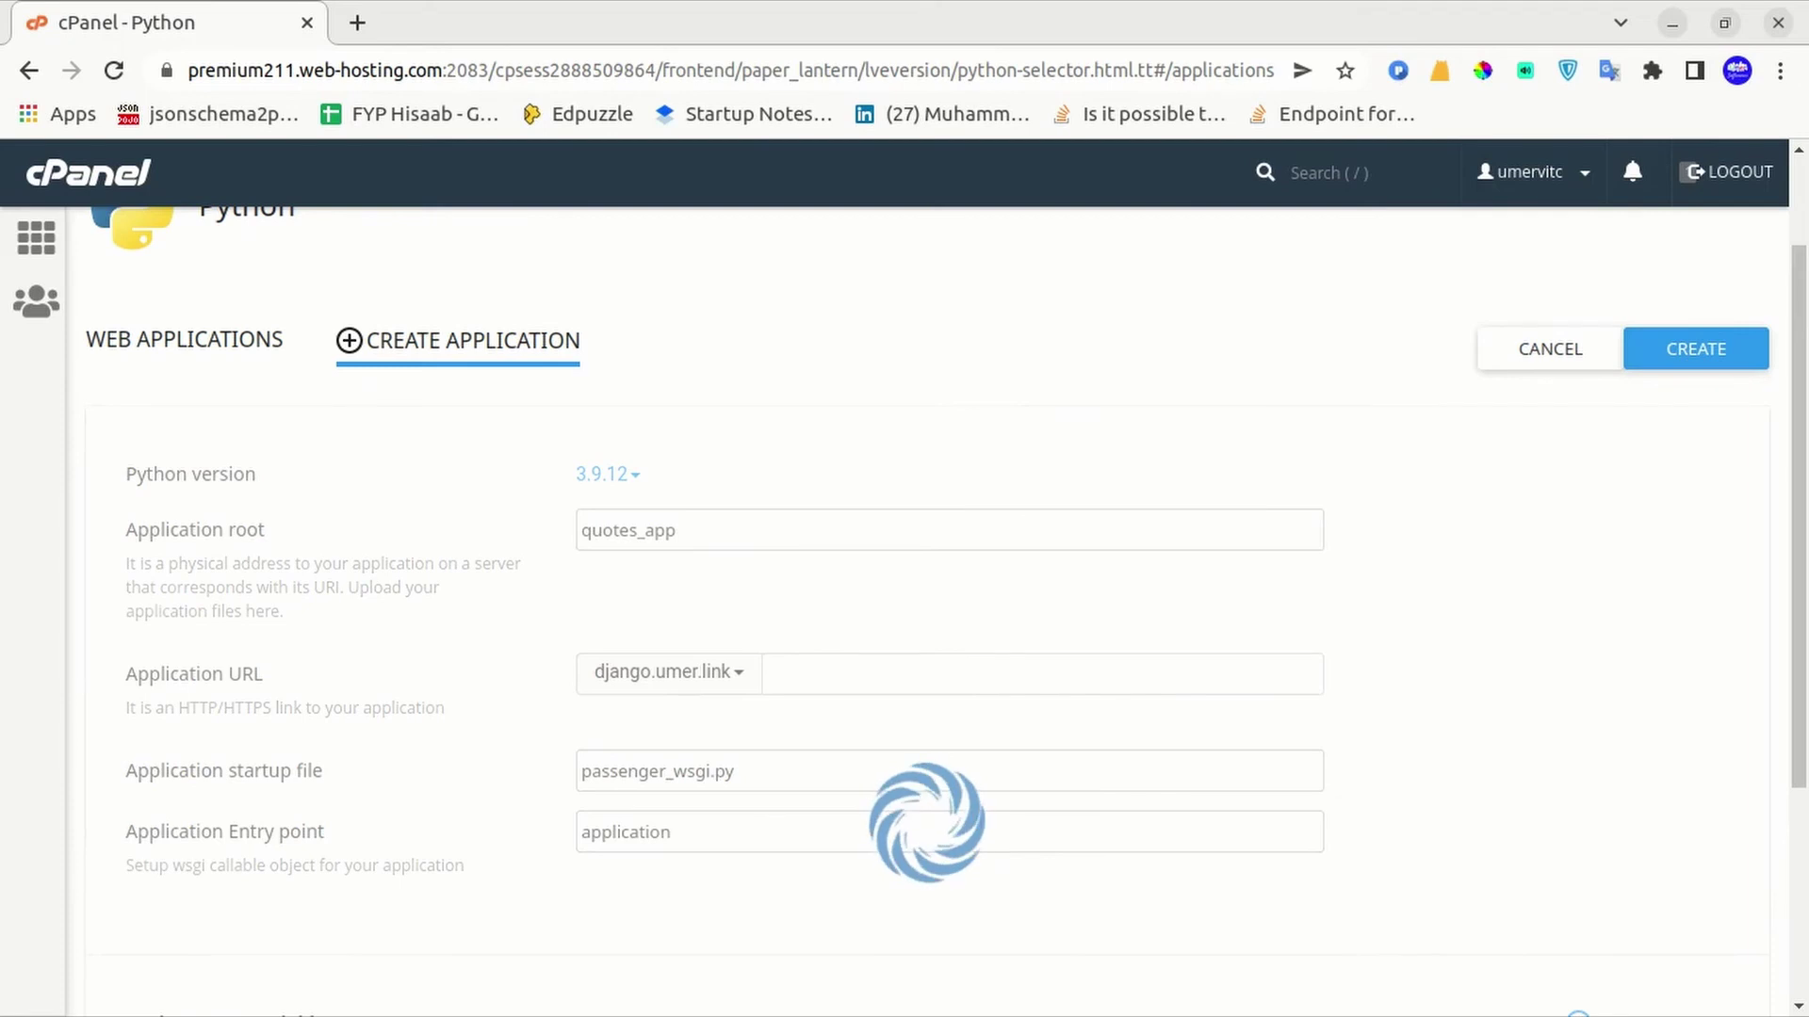
Step: Open cPanel home in a new tab and reach MySQL® Databases by searching 'mys'
right_click(38, 241)
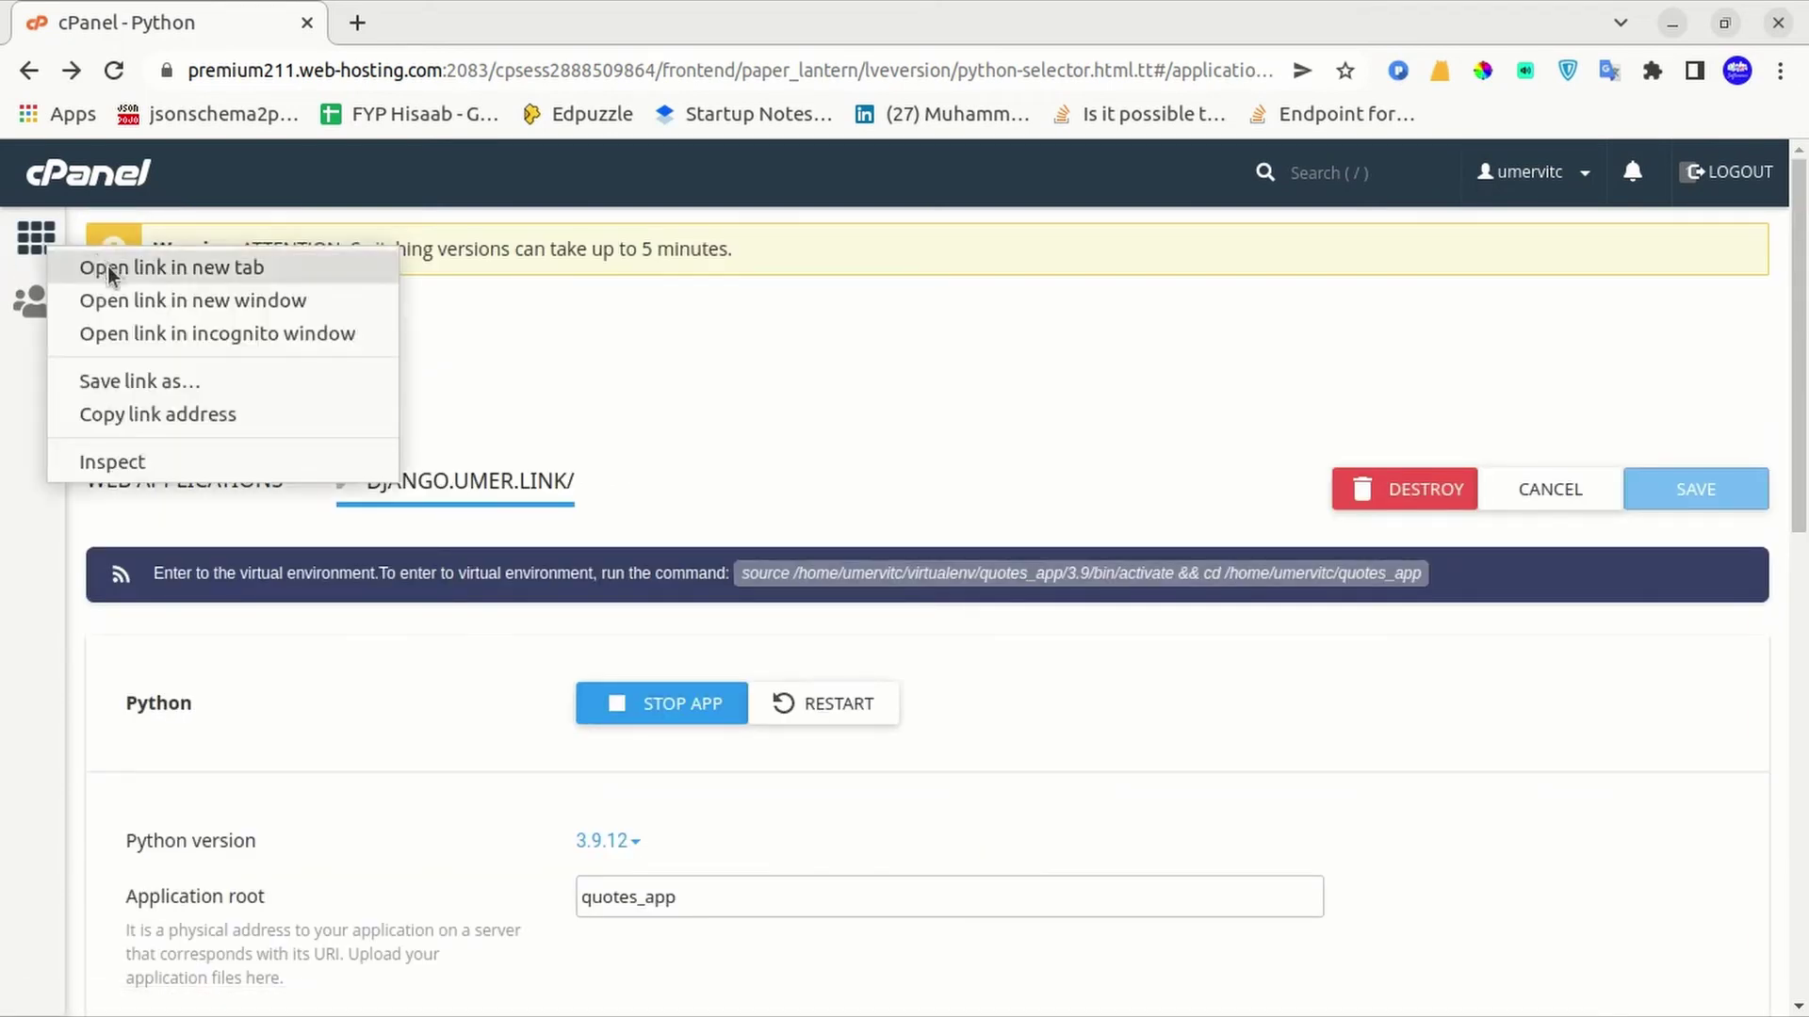
left_click(109, 267)
left_click(450, 29)
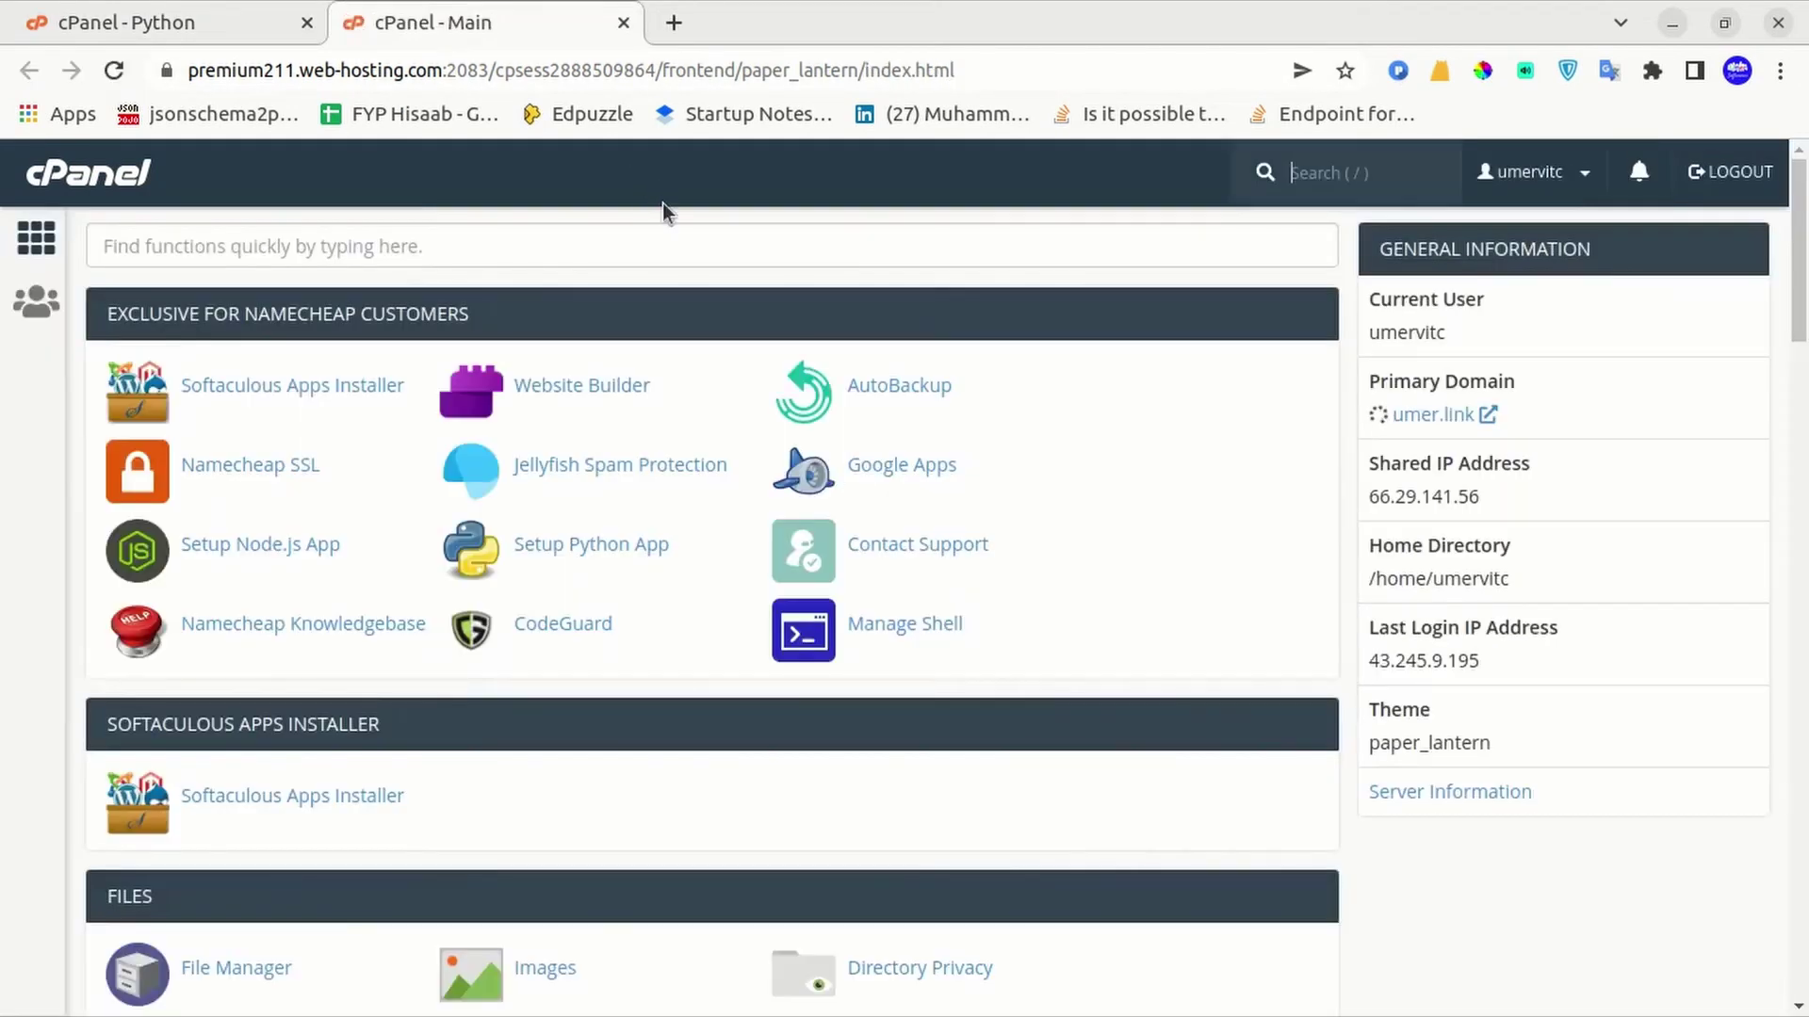
left_click(420, 251)
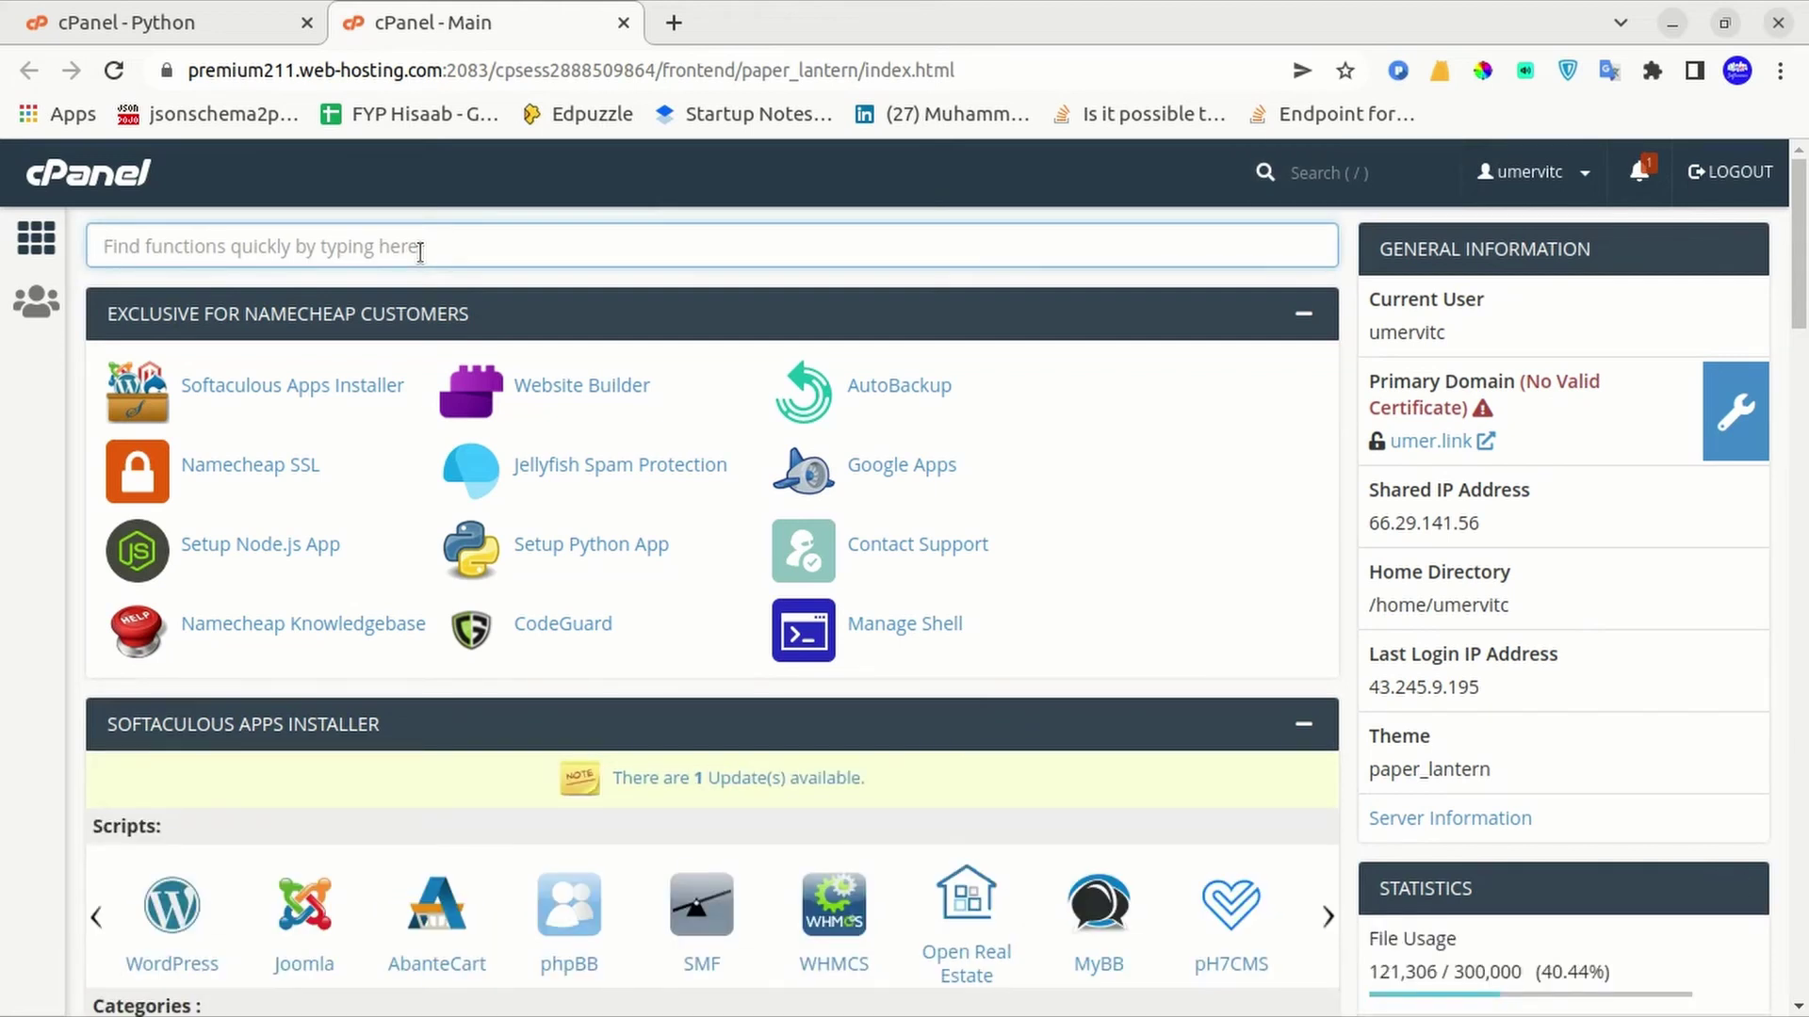
type("mys")
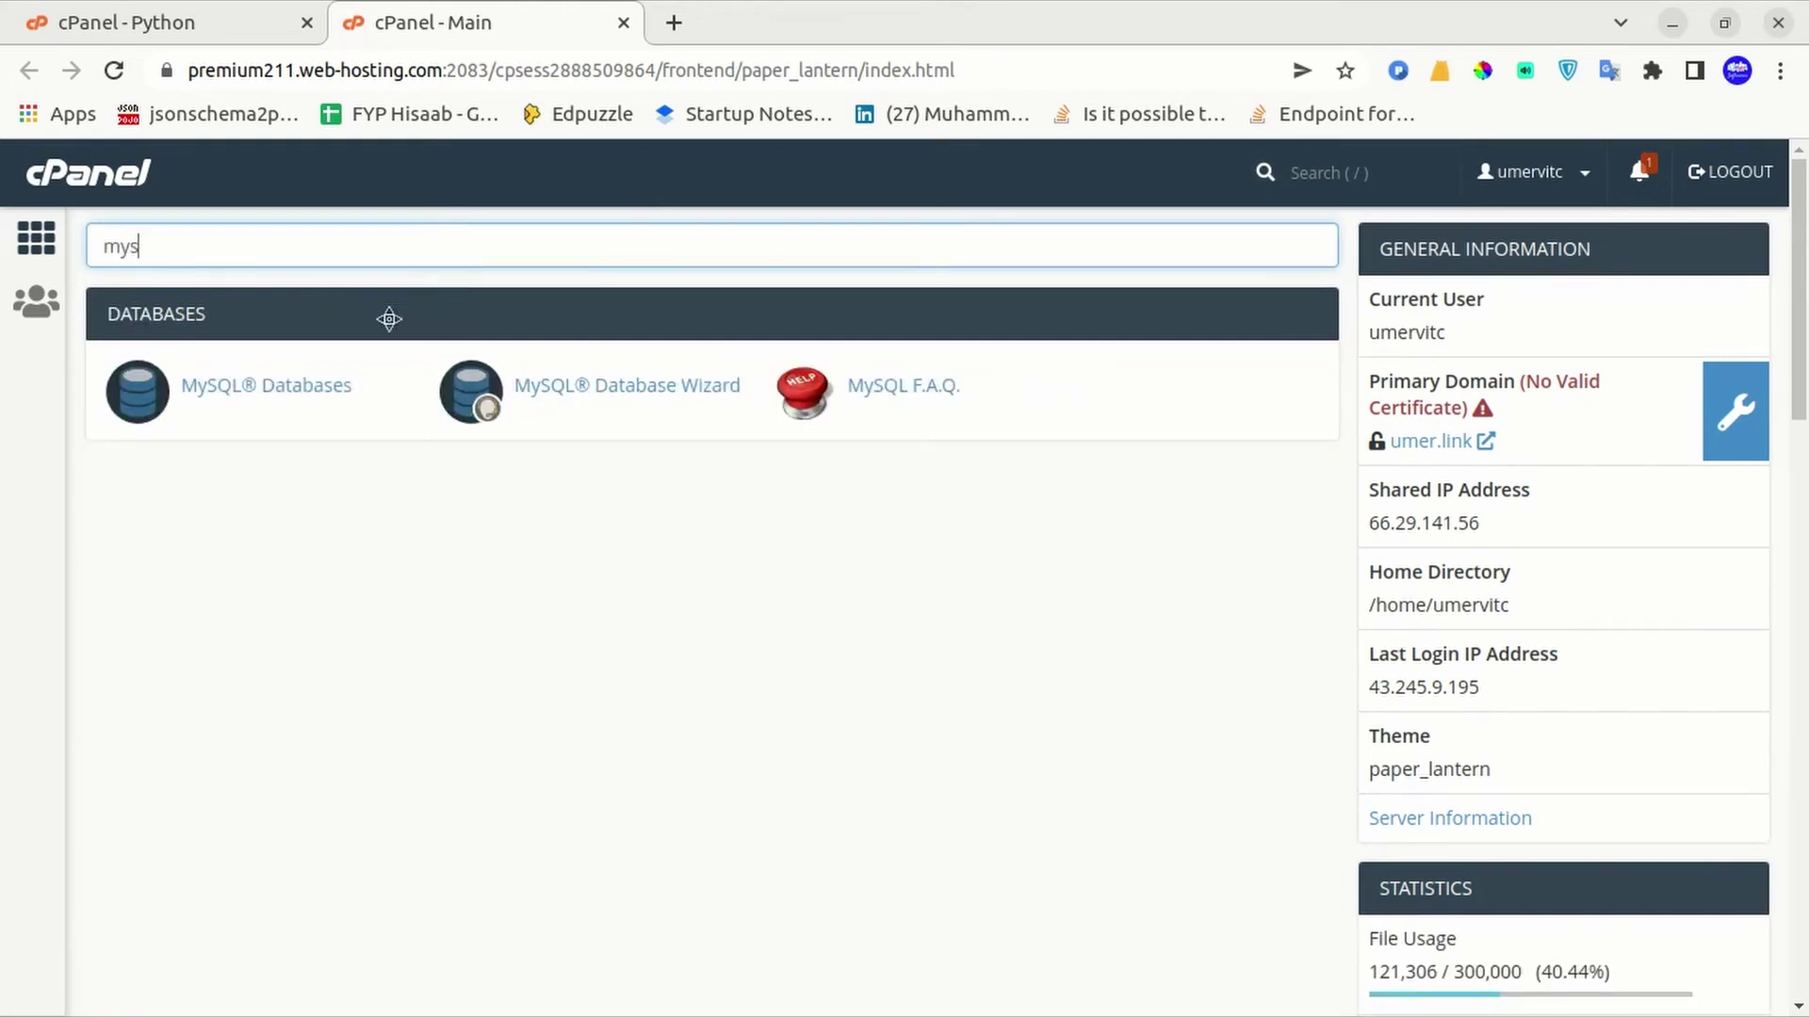
left_click(294, 387)
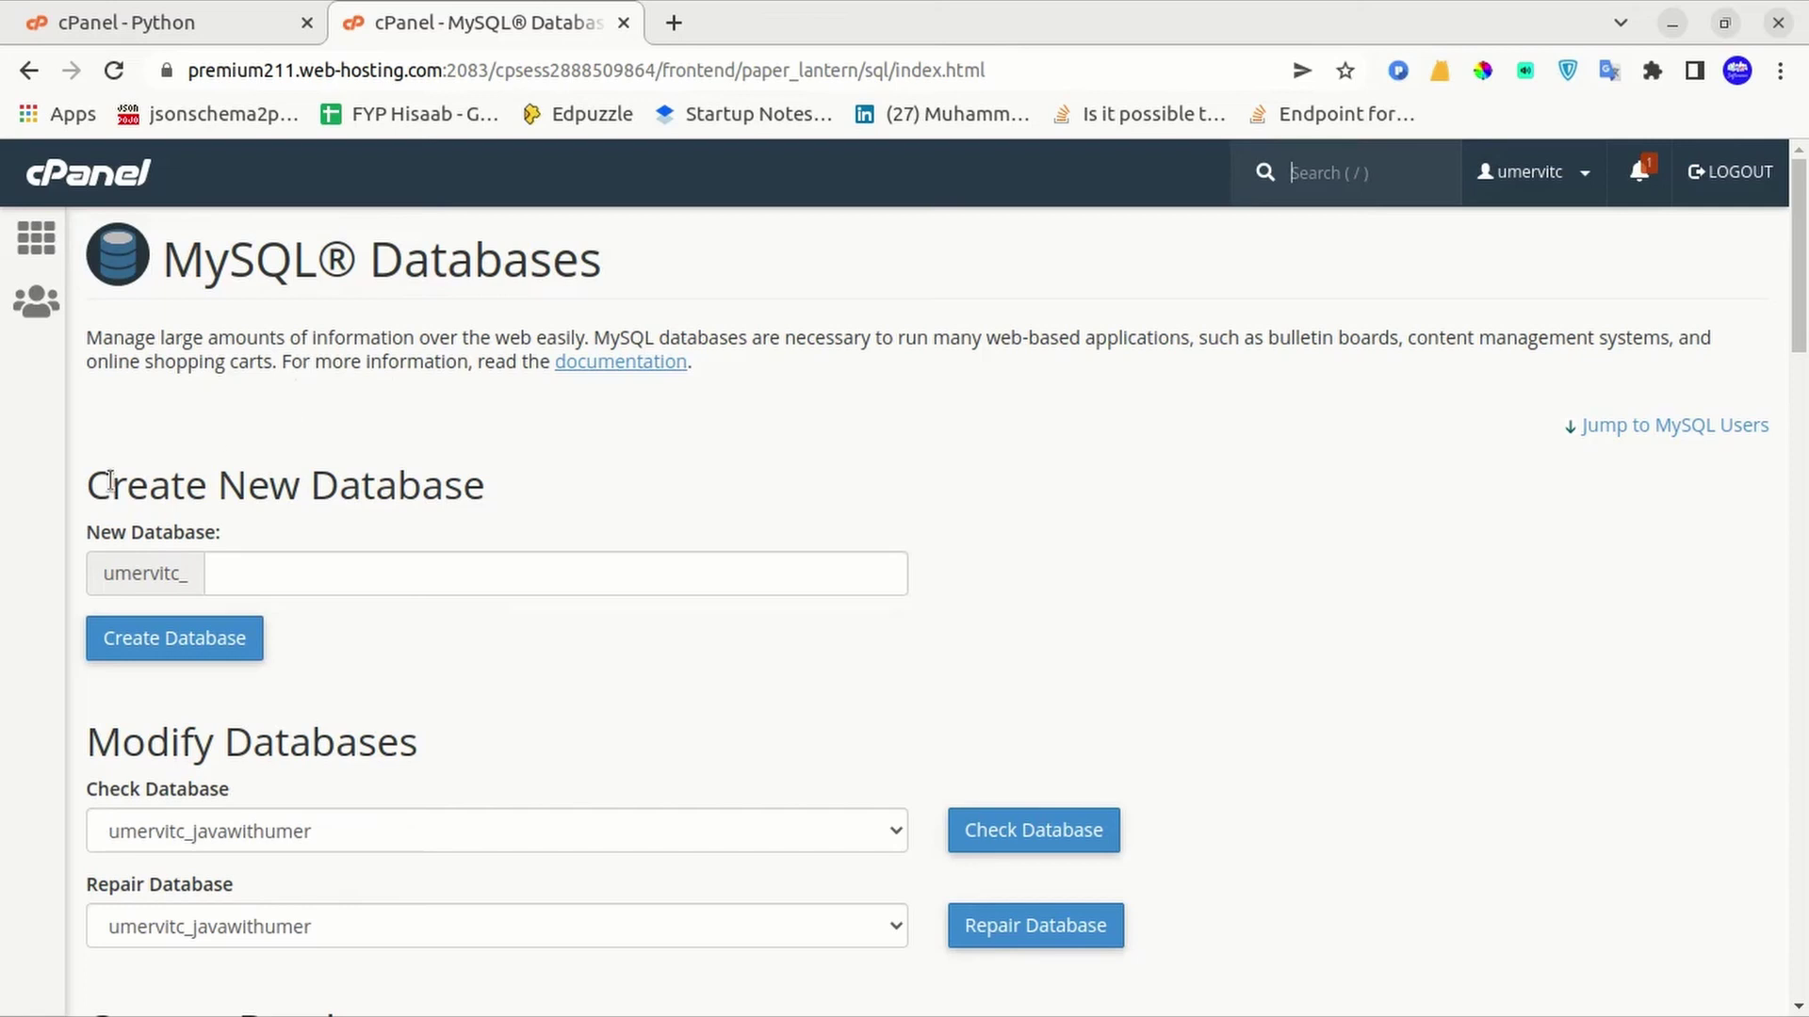
Step: Create the database 'quotes' (umervitc_quotes) and check it in the Current Databases list
left_click(294, 574)
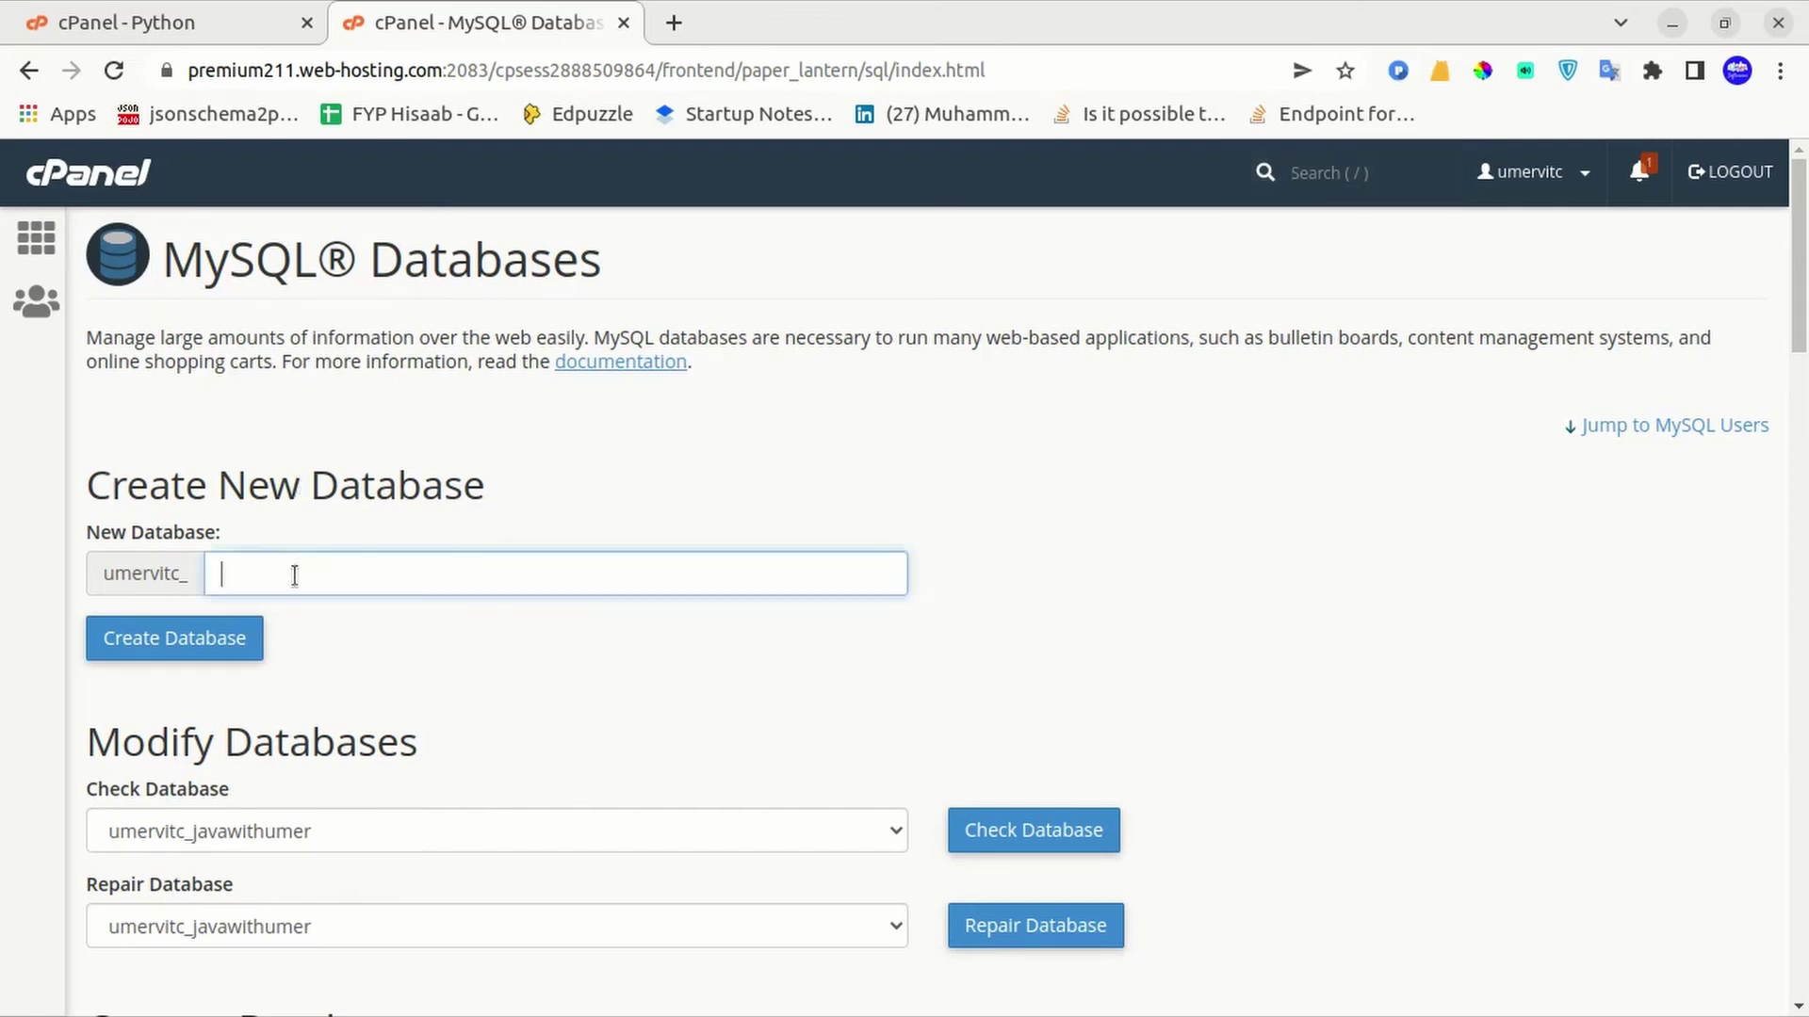
type("quotes")
left_click(204, 652)
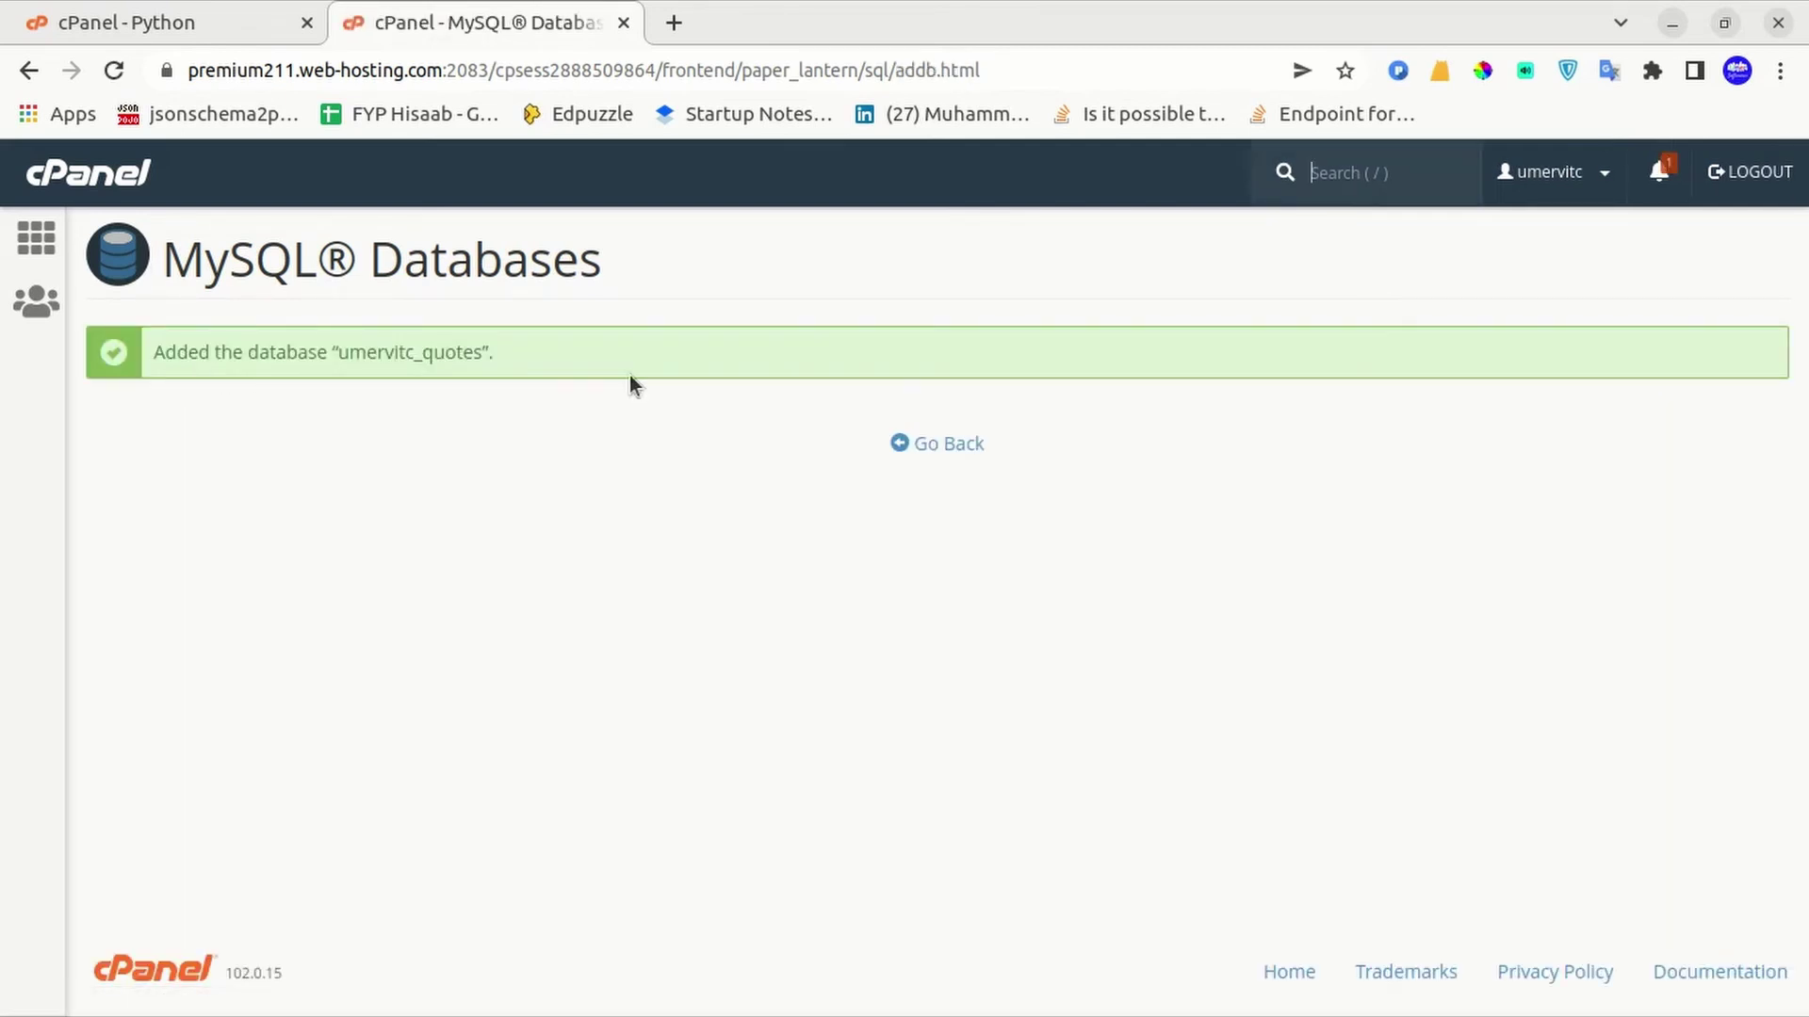
left_click(963, 452)
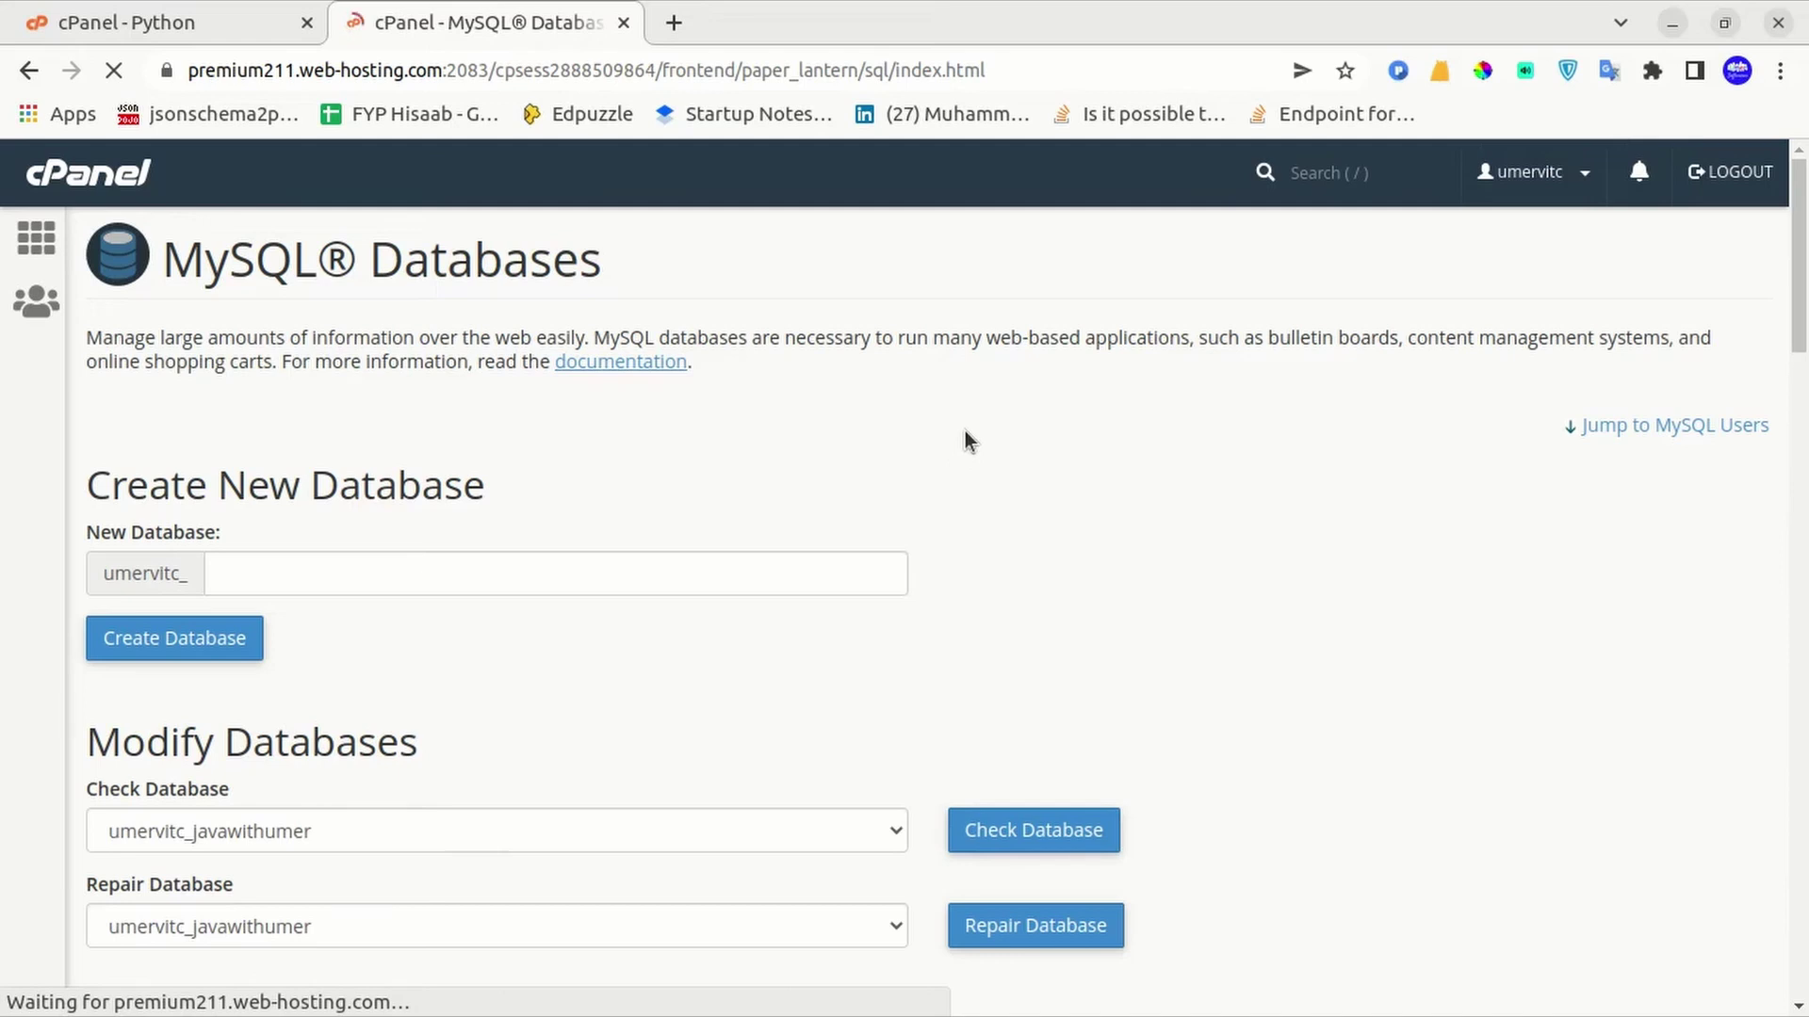
scroll(1076, 395, "down", 10)
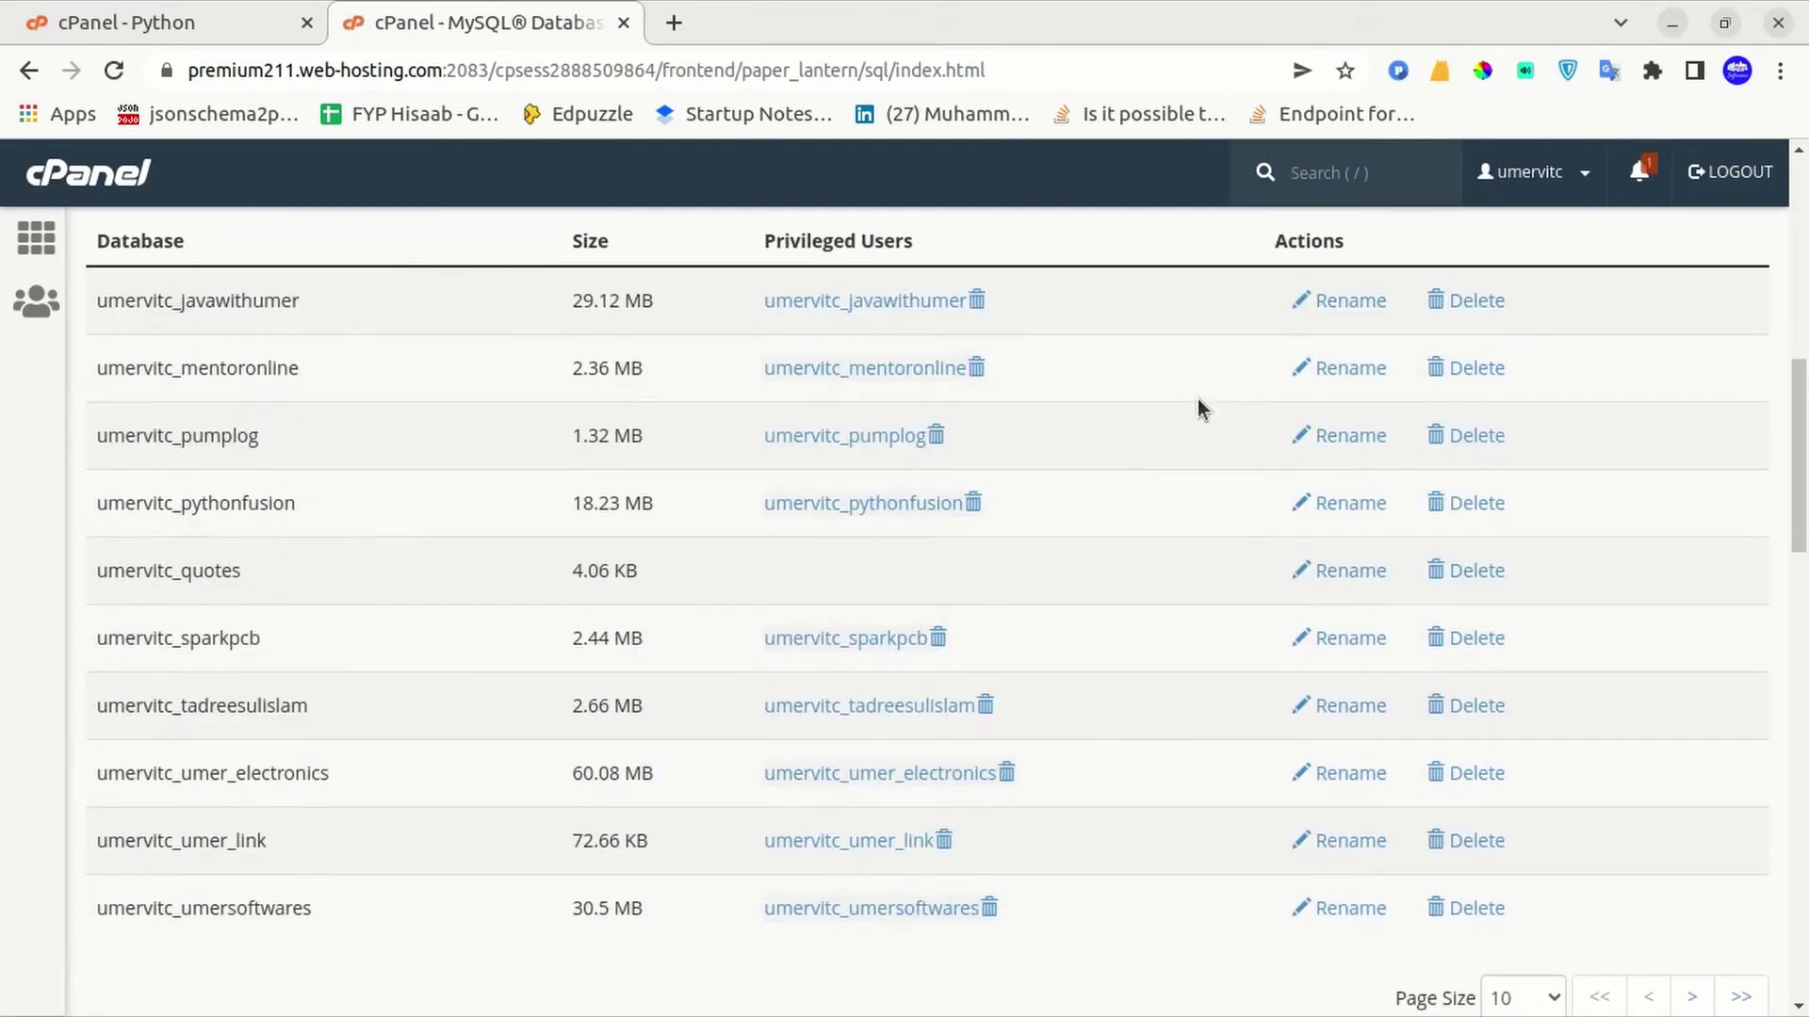
scroll(1197, 400, "down", 8)
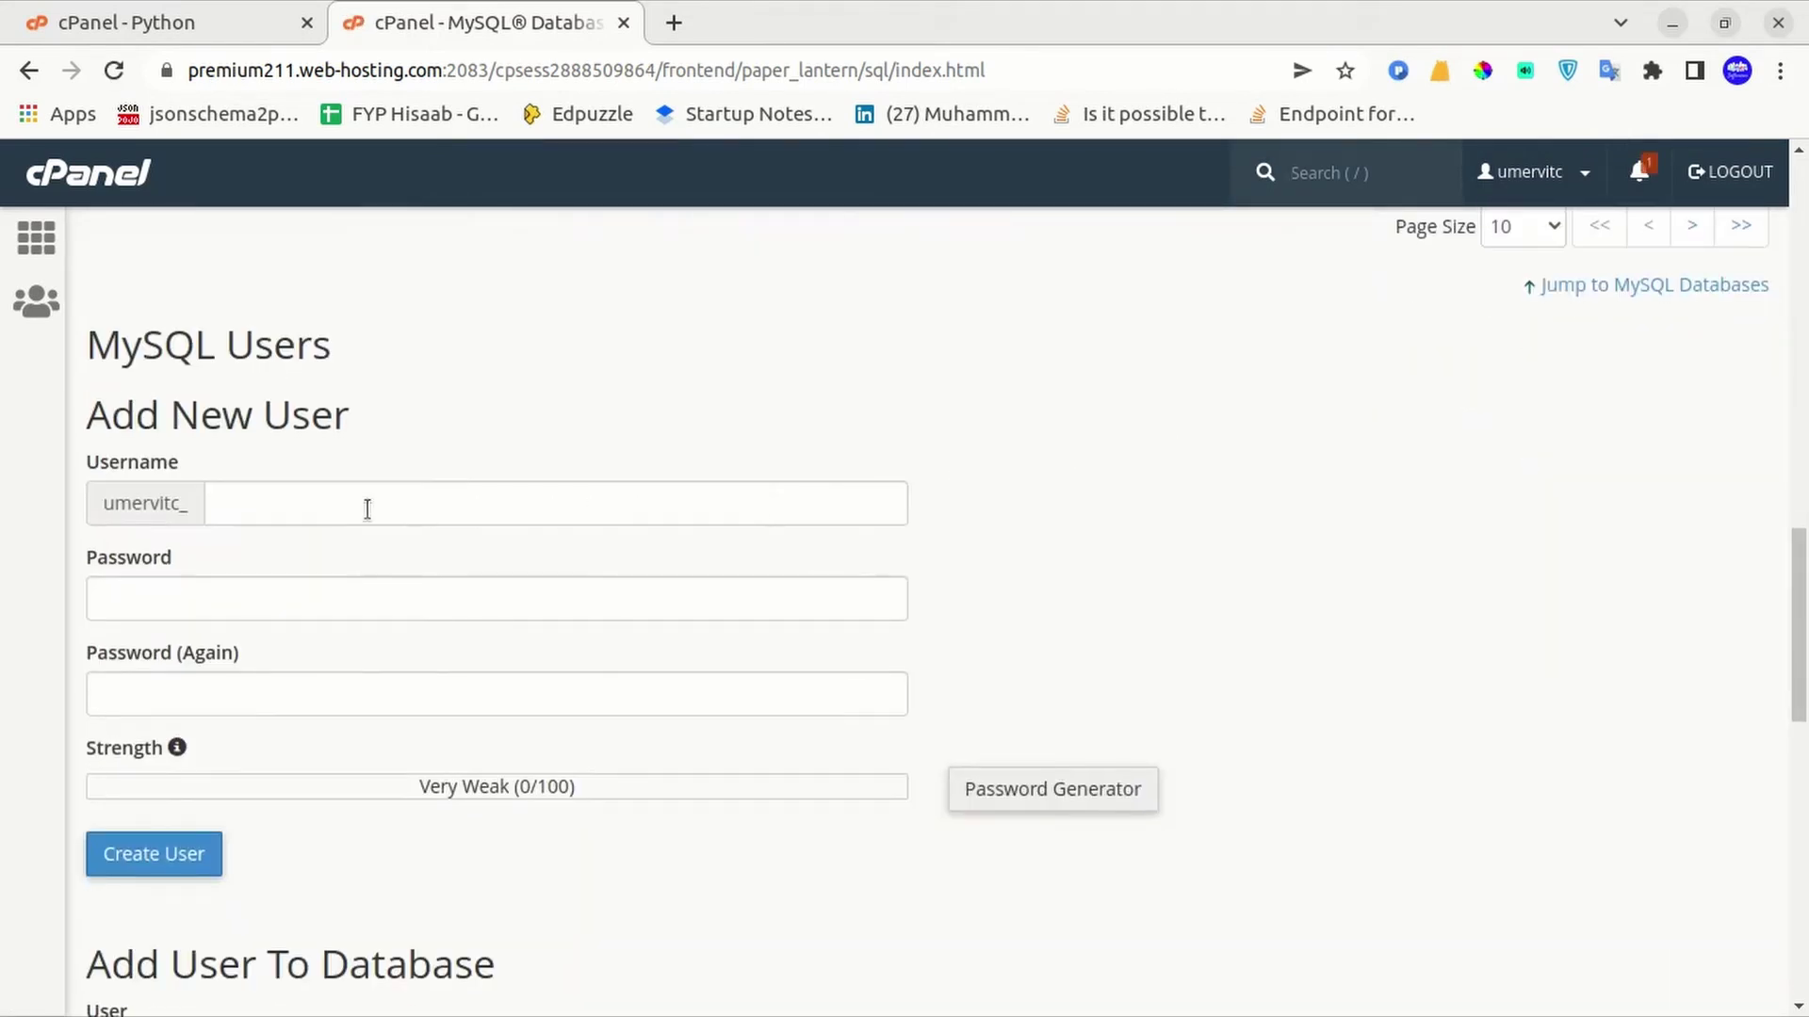
Step: Enter username quotes_user and fill both password fields with a generated strong password
left_click(272, 506)
type("quot")
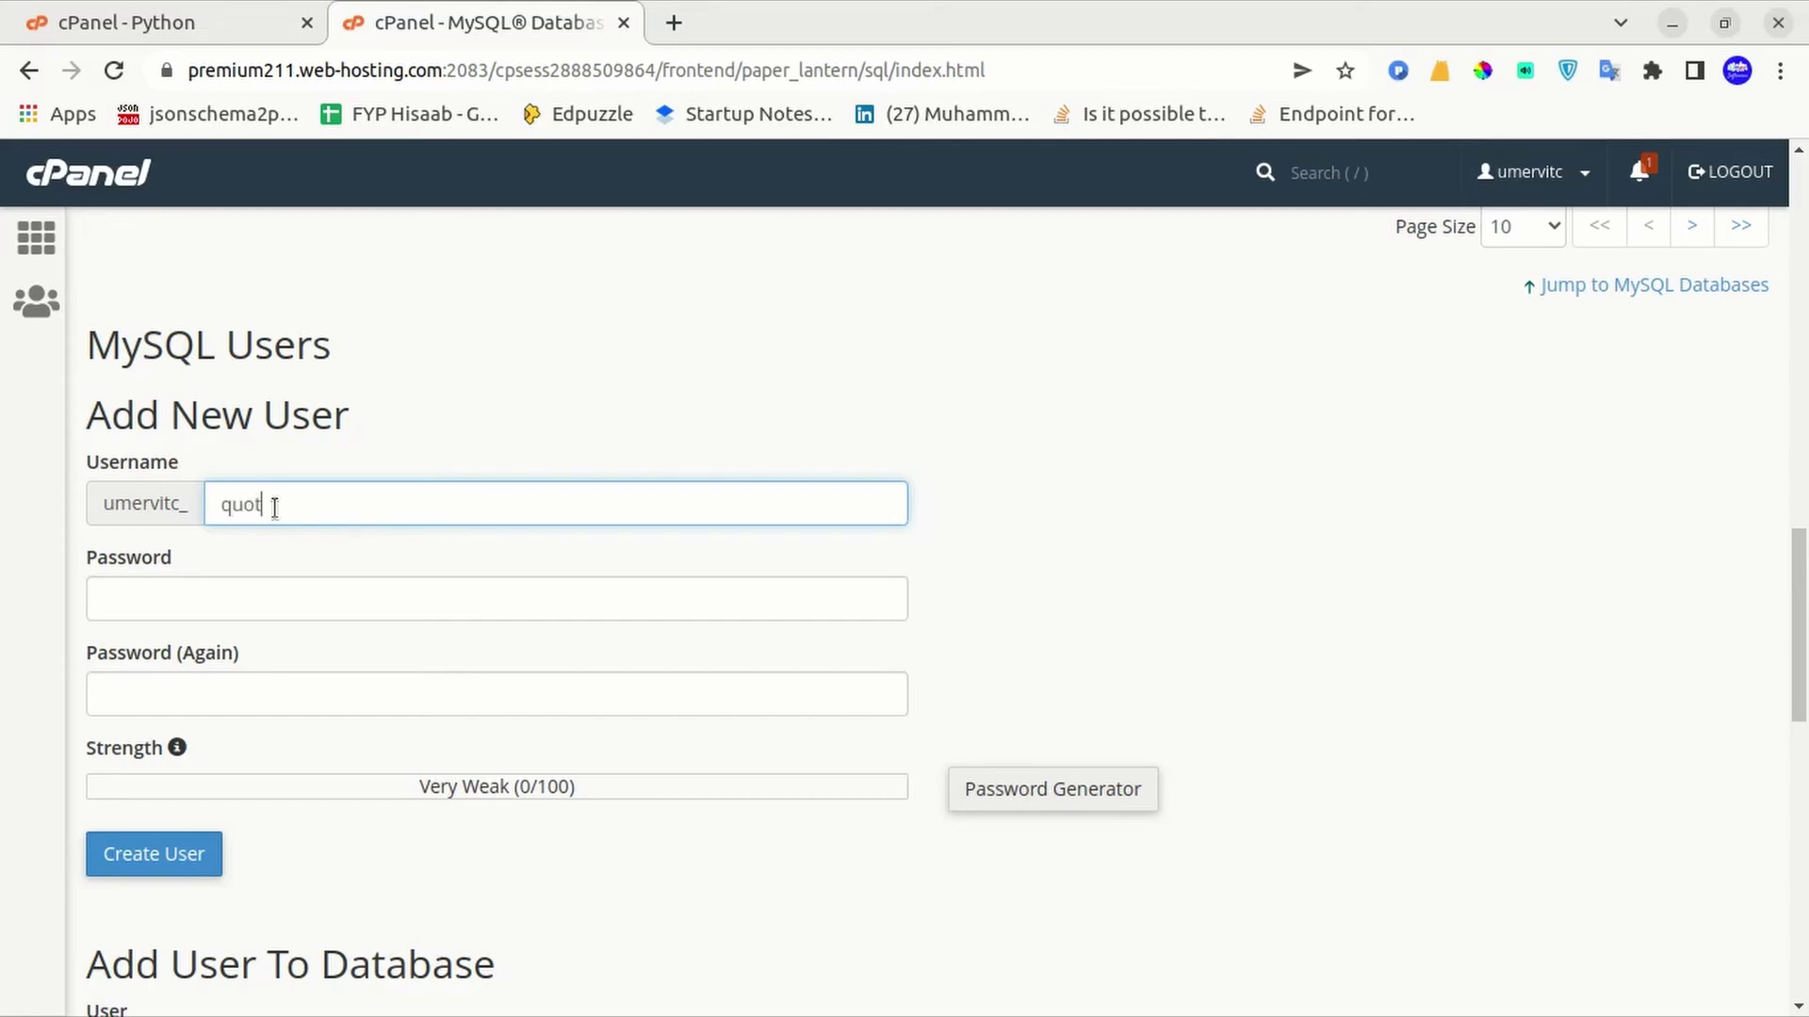
type("es_user")
left_click(1062, 803)
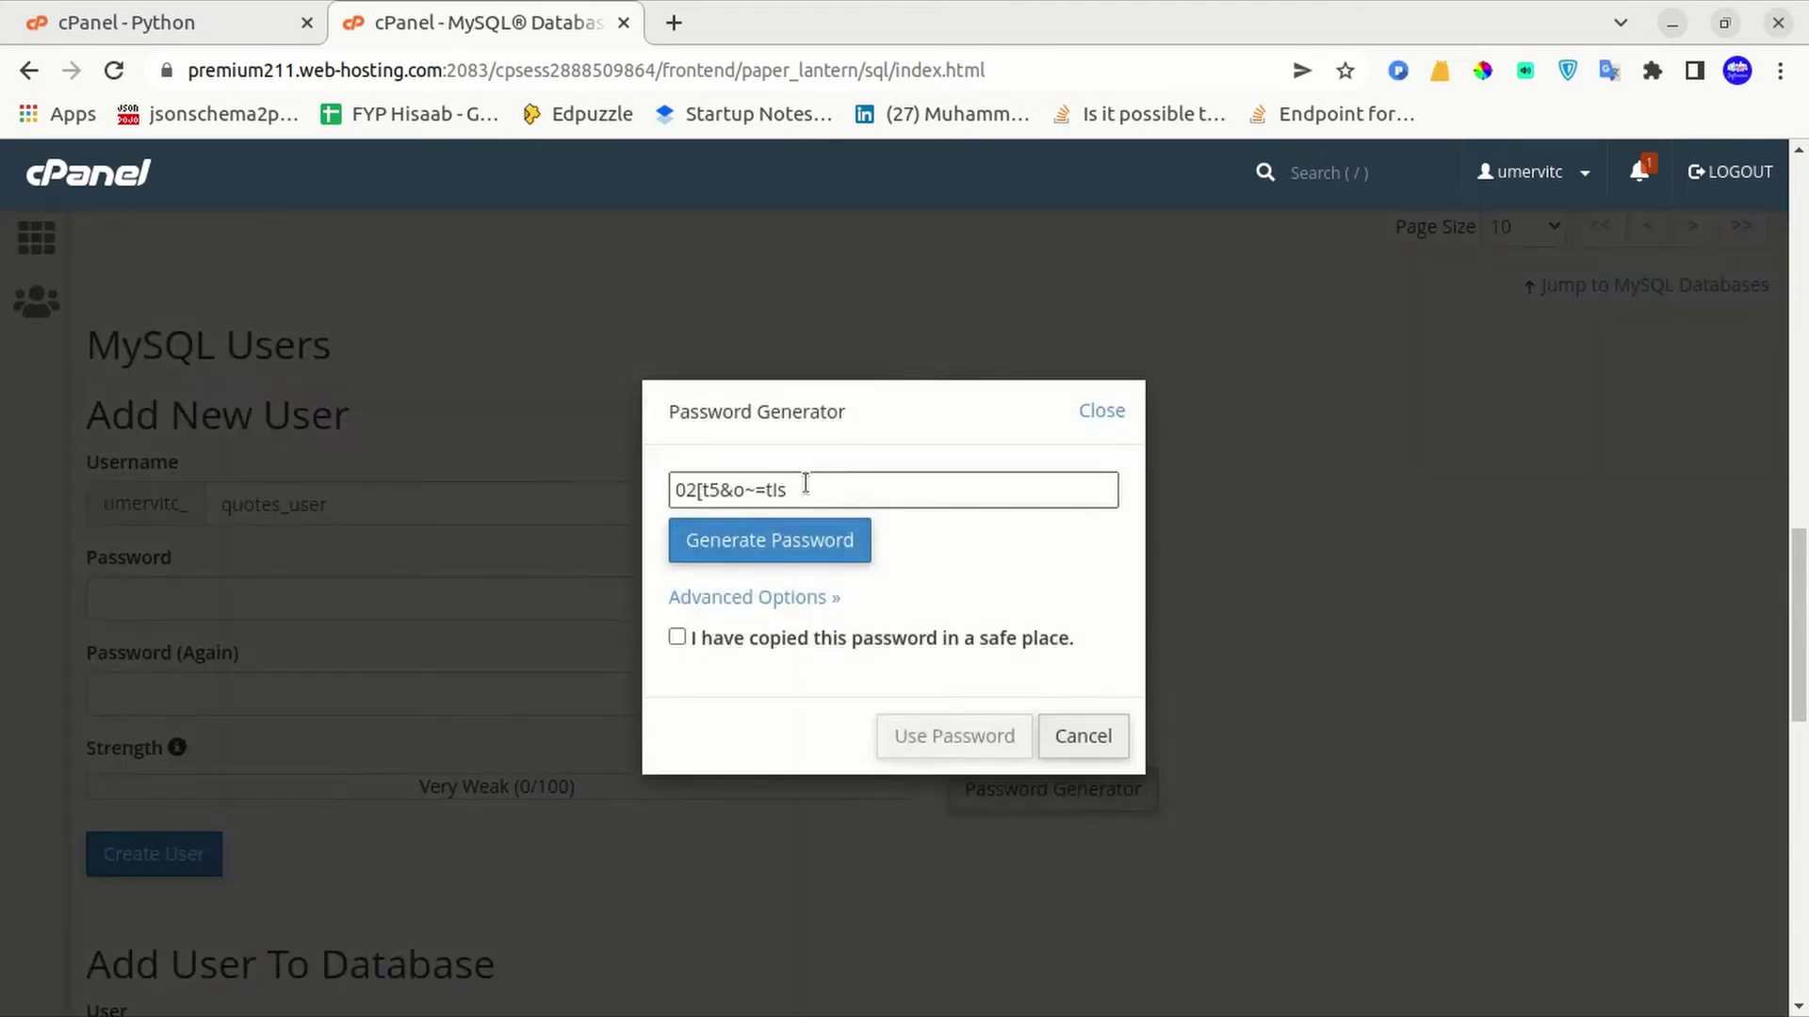
left_click_drag(803, 485, 586, 493)
left_click(1084, 736)
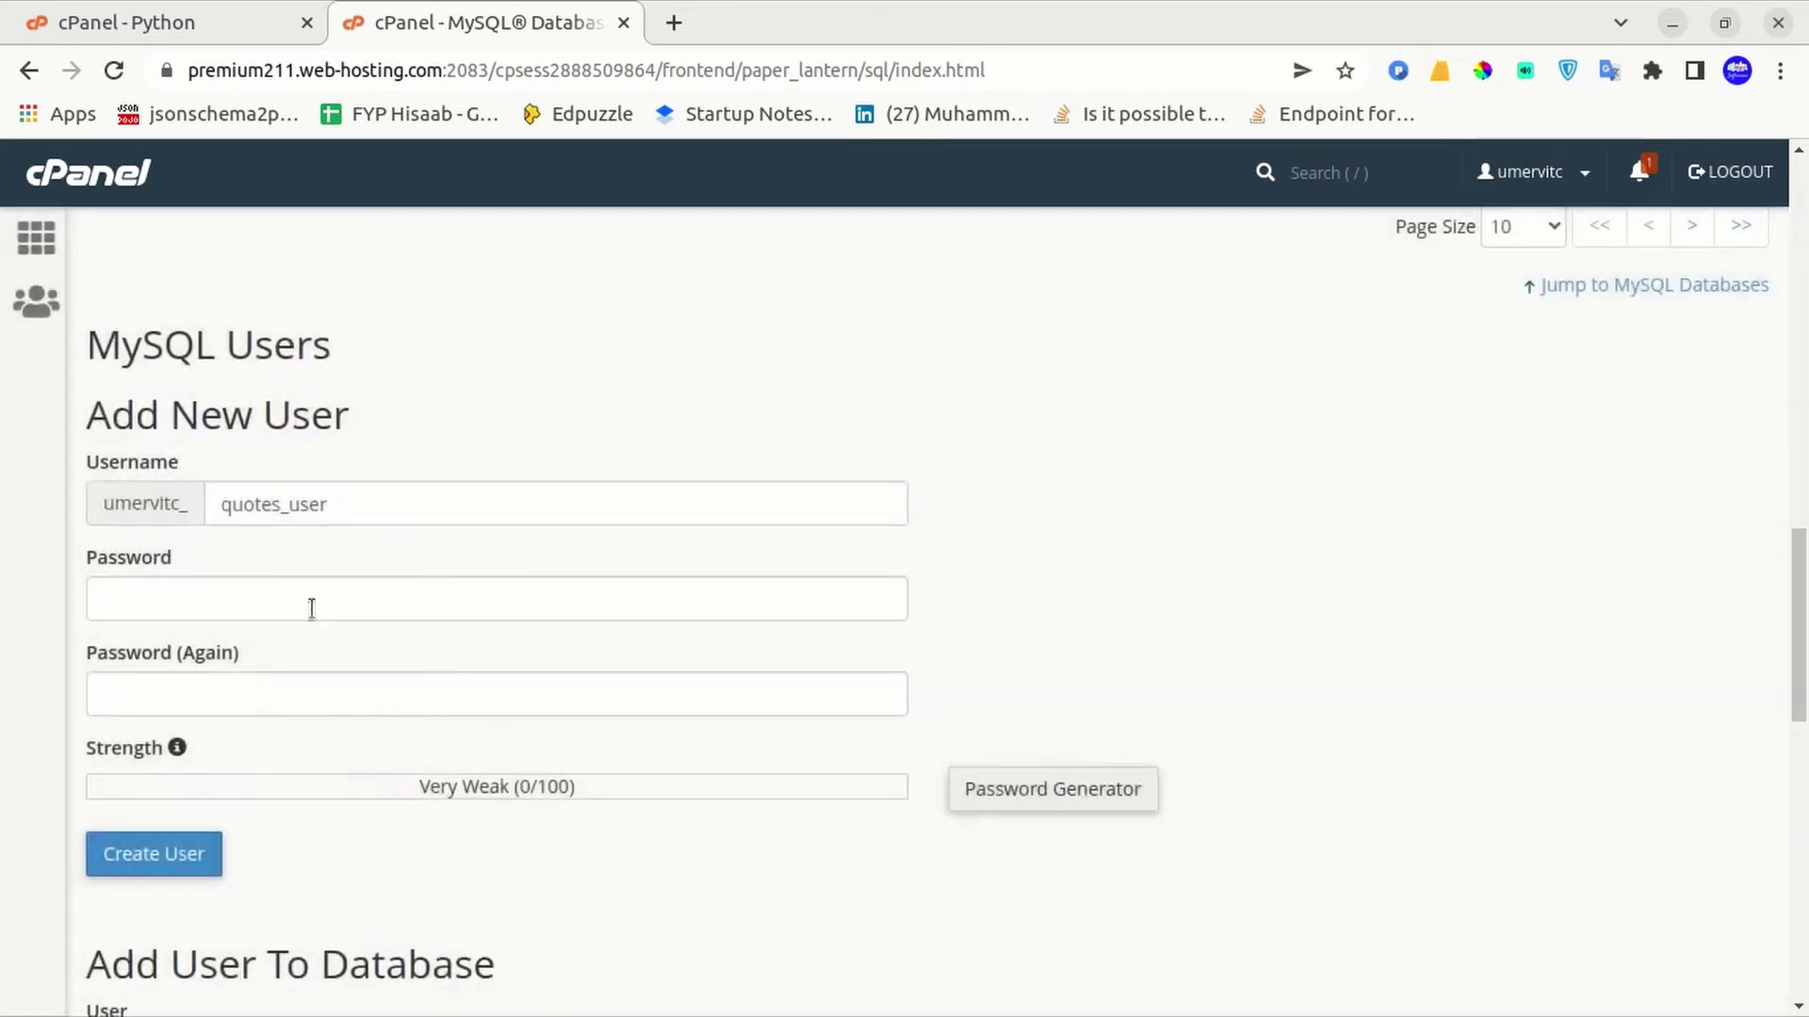
left_click(280, 595)
key("ctrl+v")
left_click(182, 692)
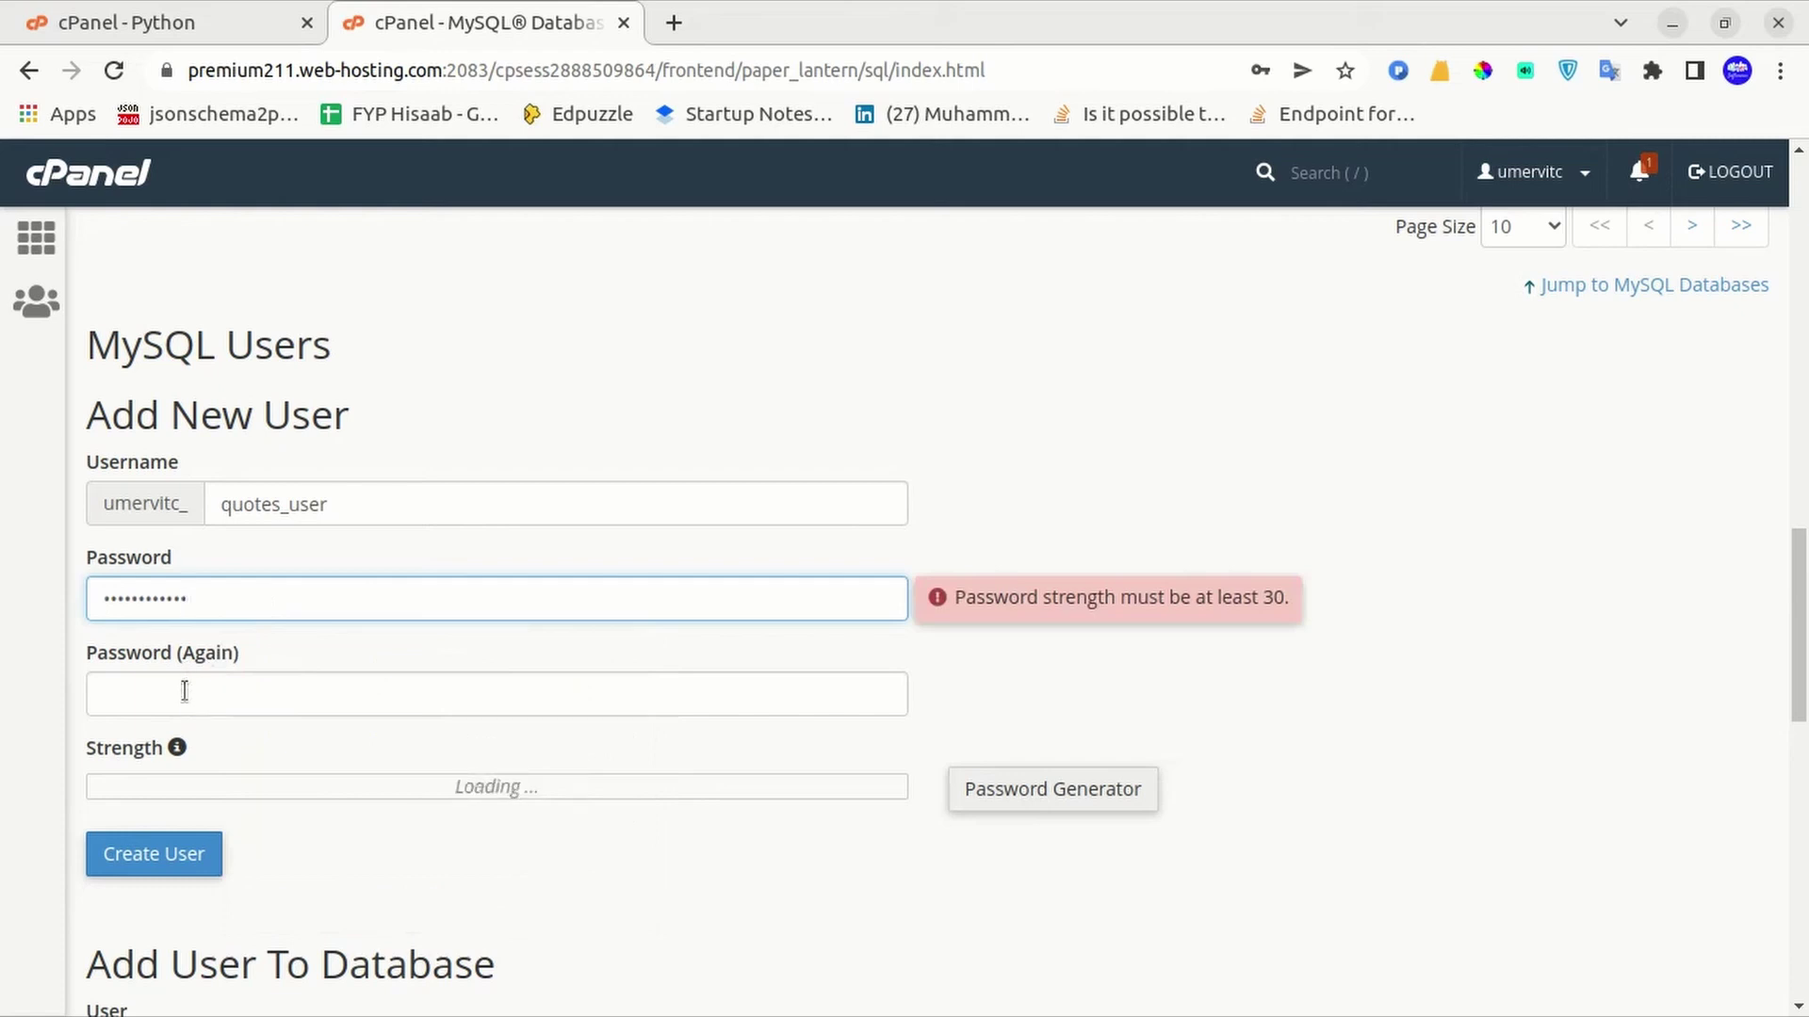
key("ctrl+v")
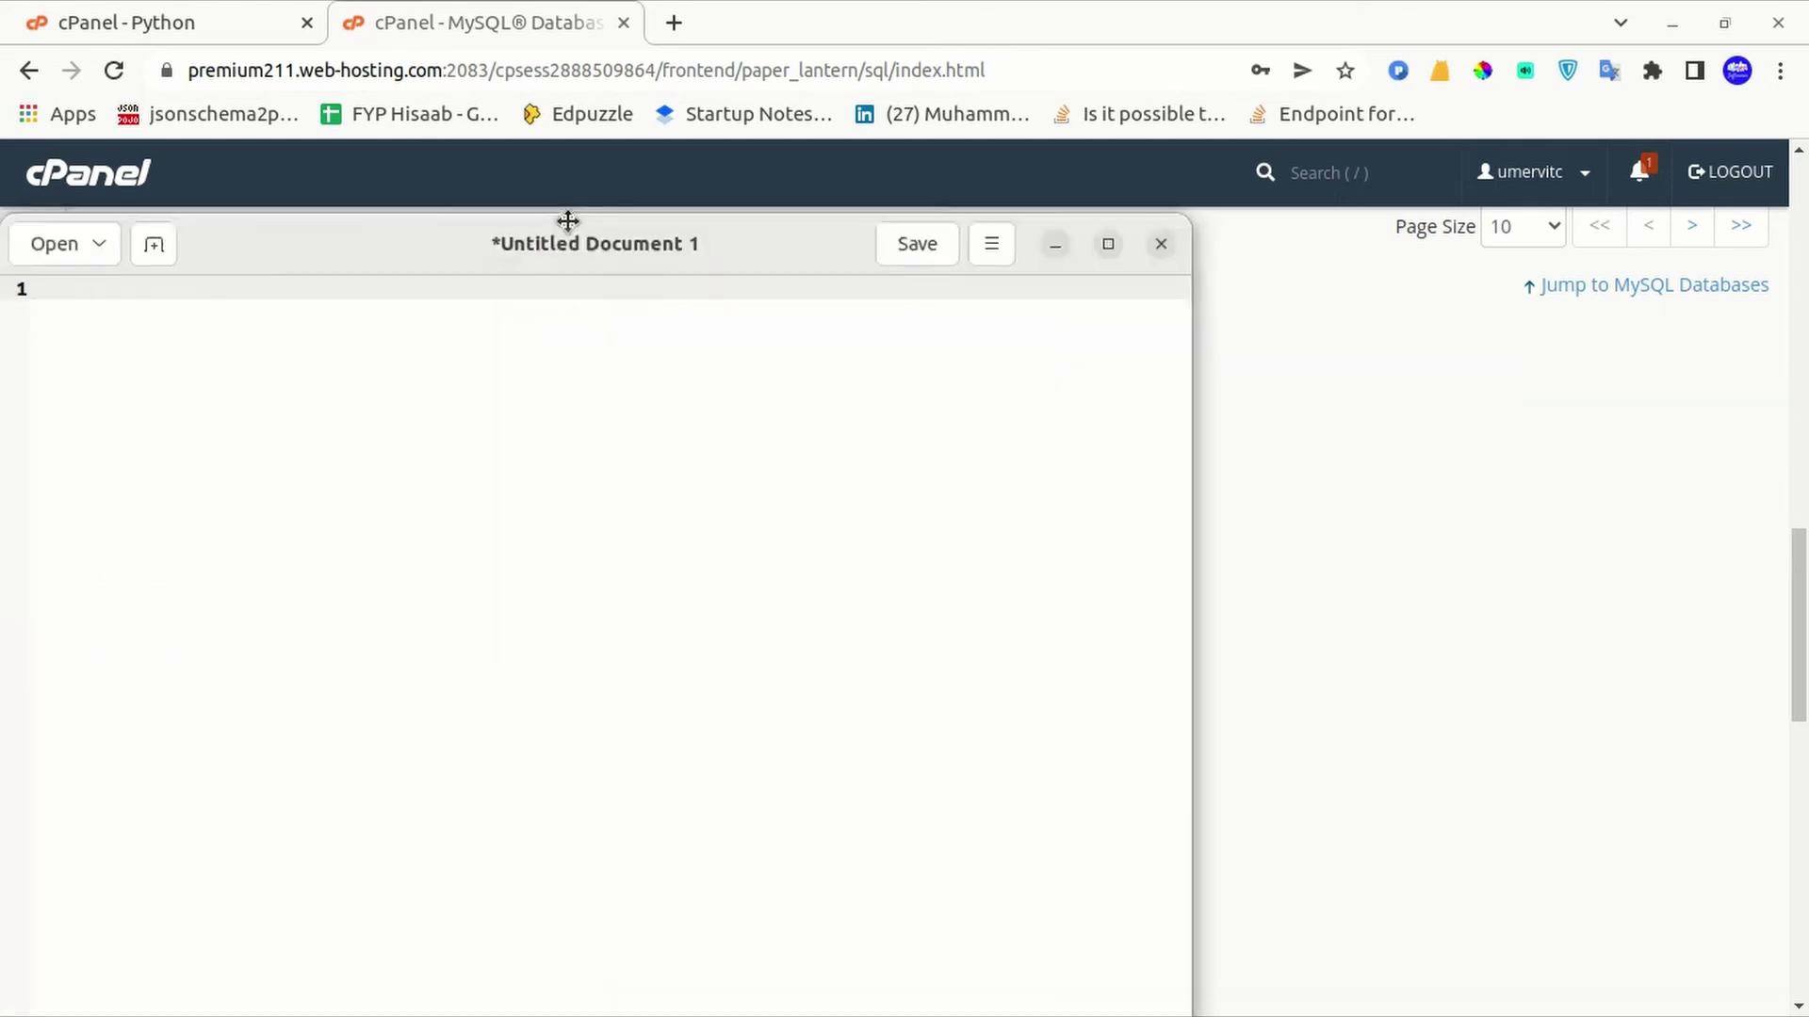
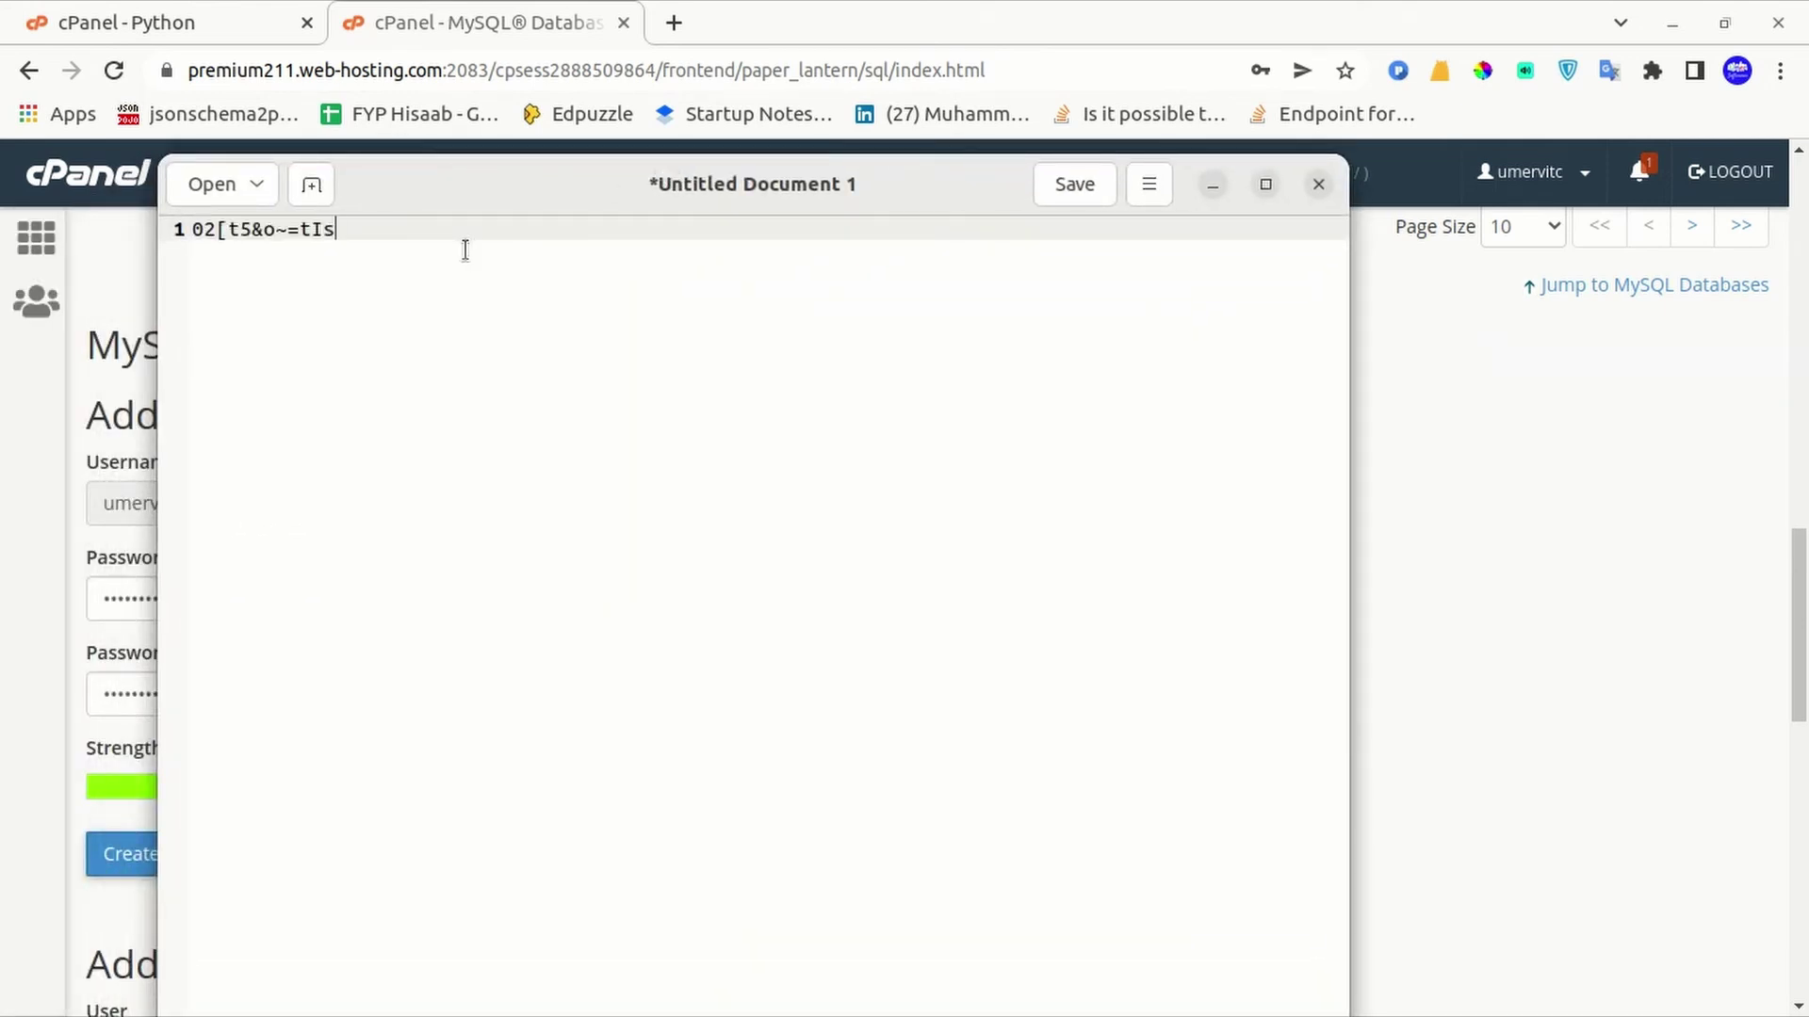
Step: Save the password in the text notes, create the user, and return to MySQL Databases
key("super+h")
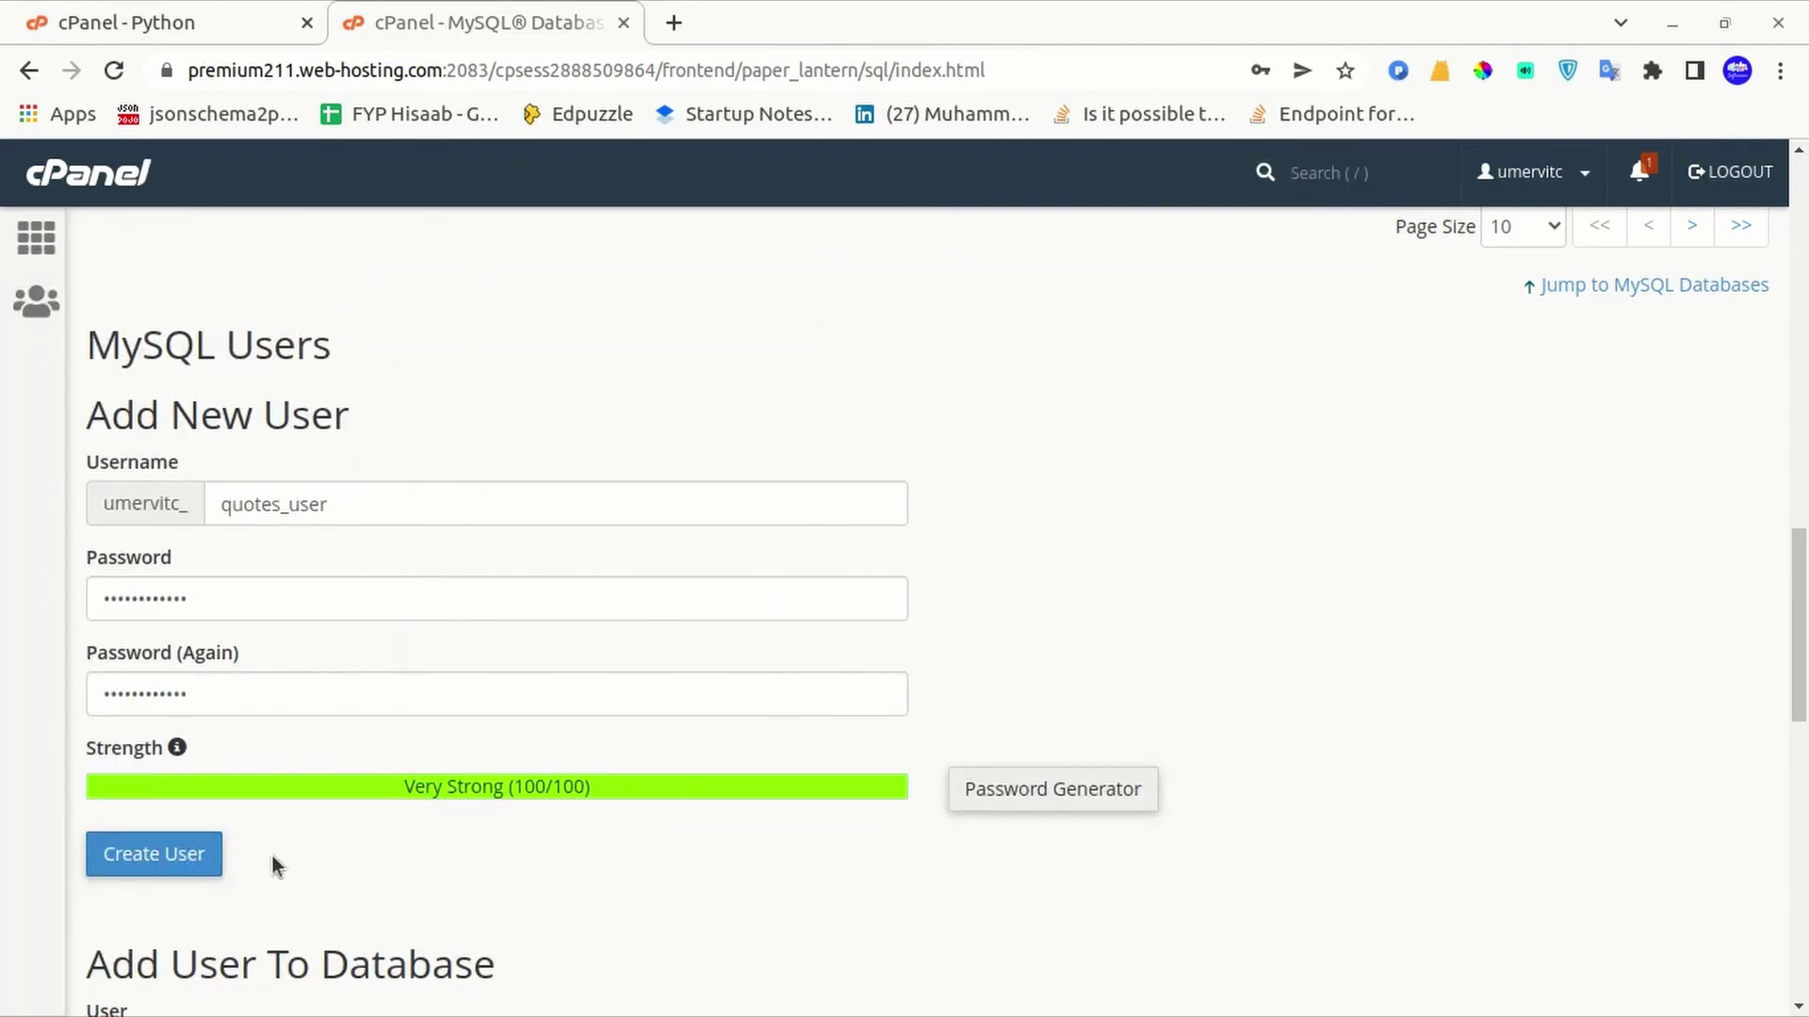
left_click(185, 867)
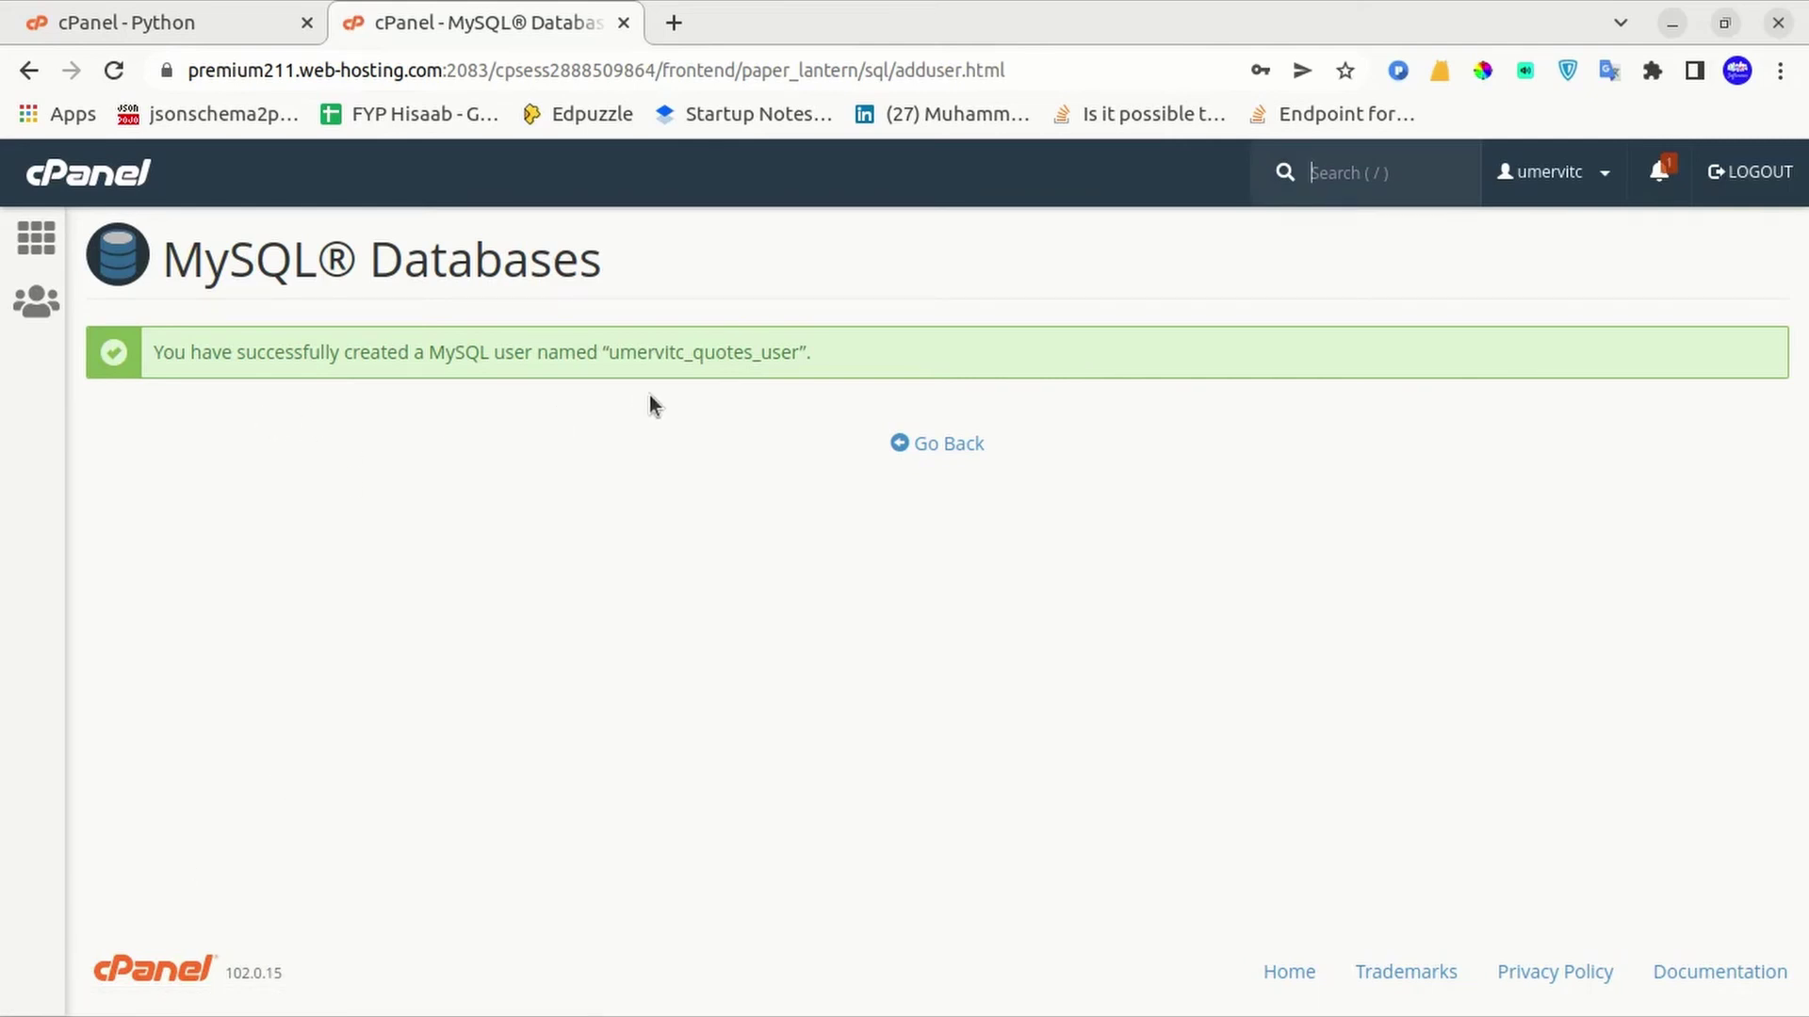
left_click(953, 443)
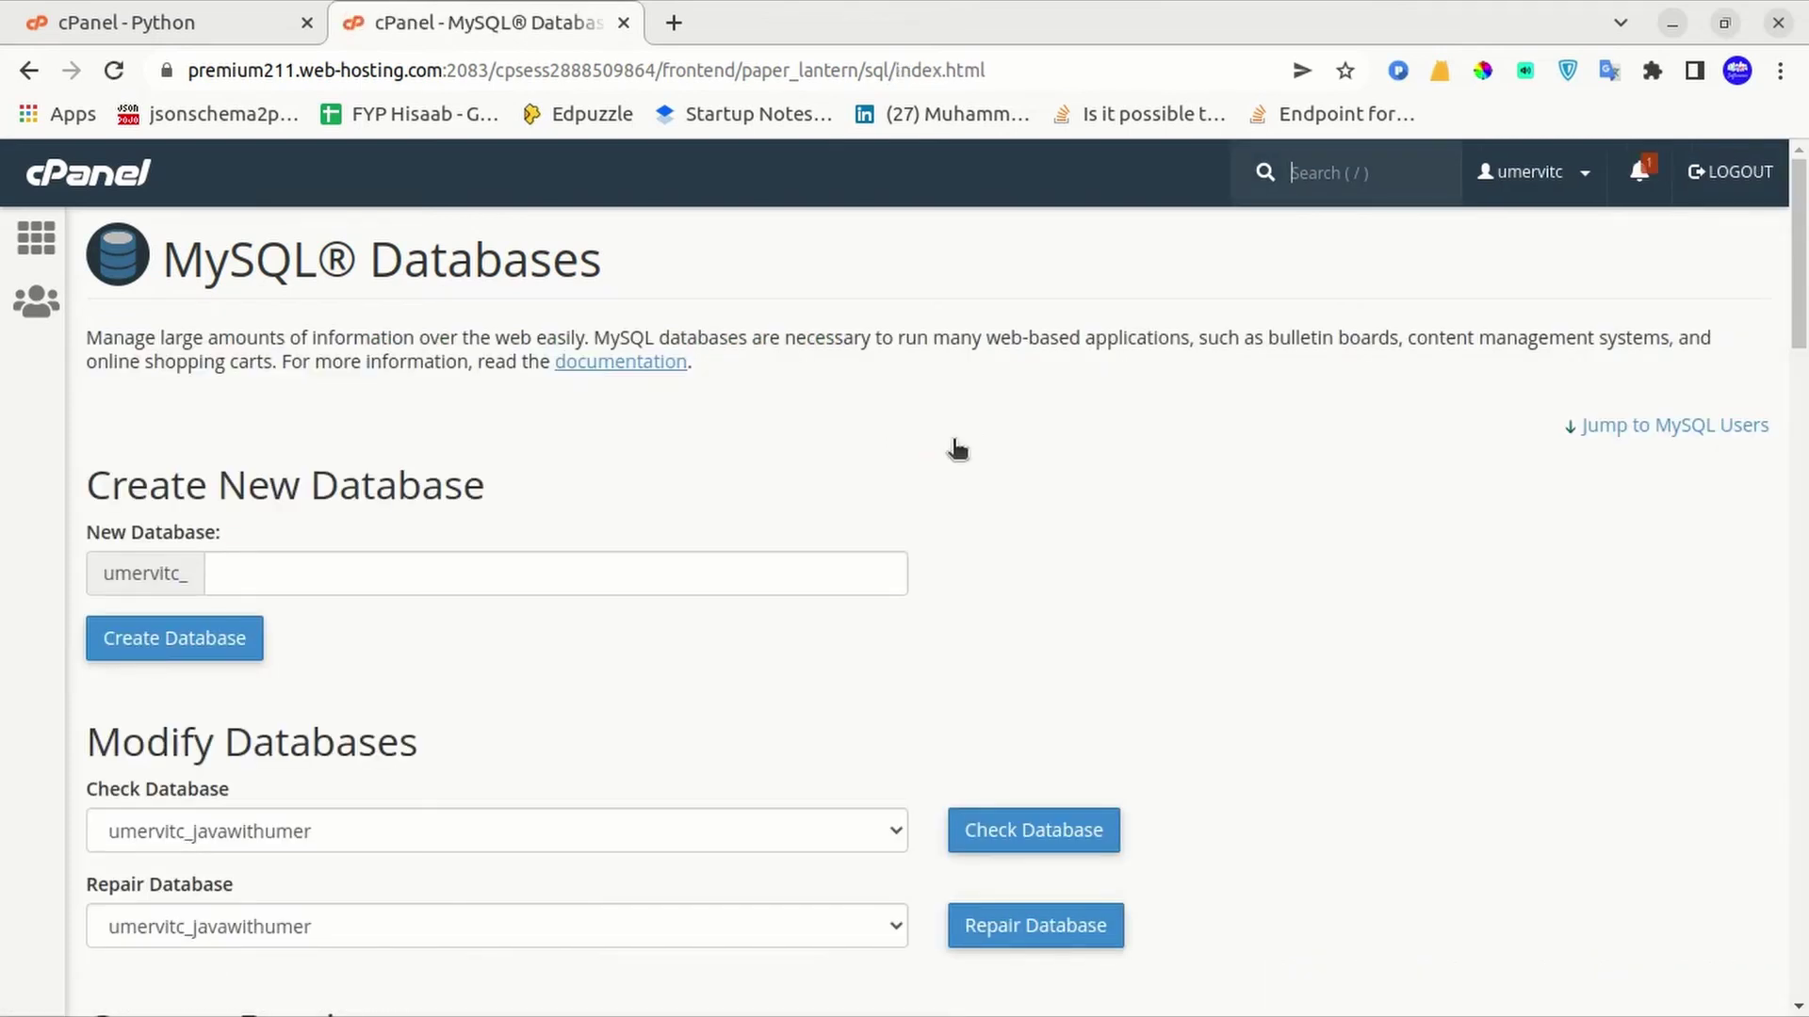
scroll(970, 444, "down", 15)
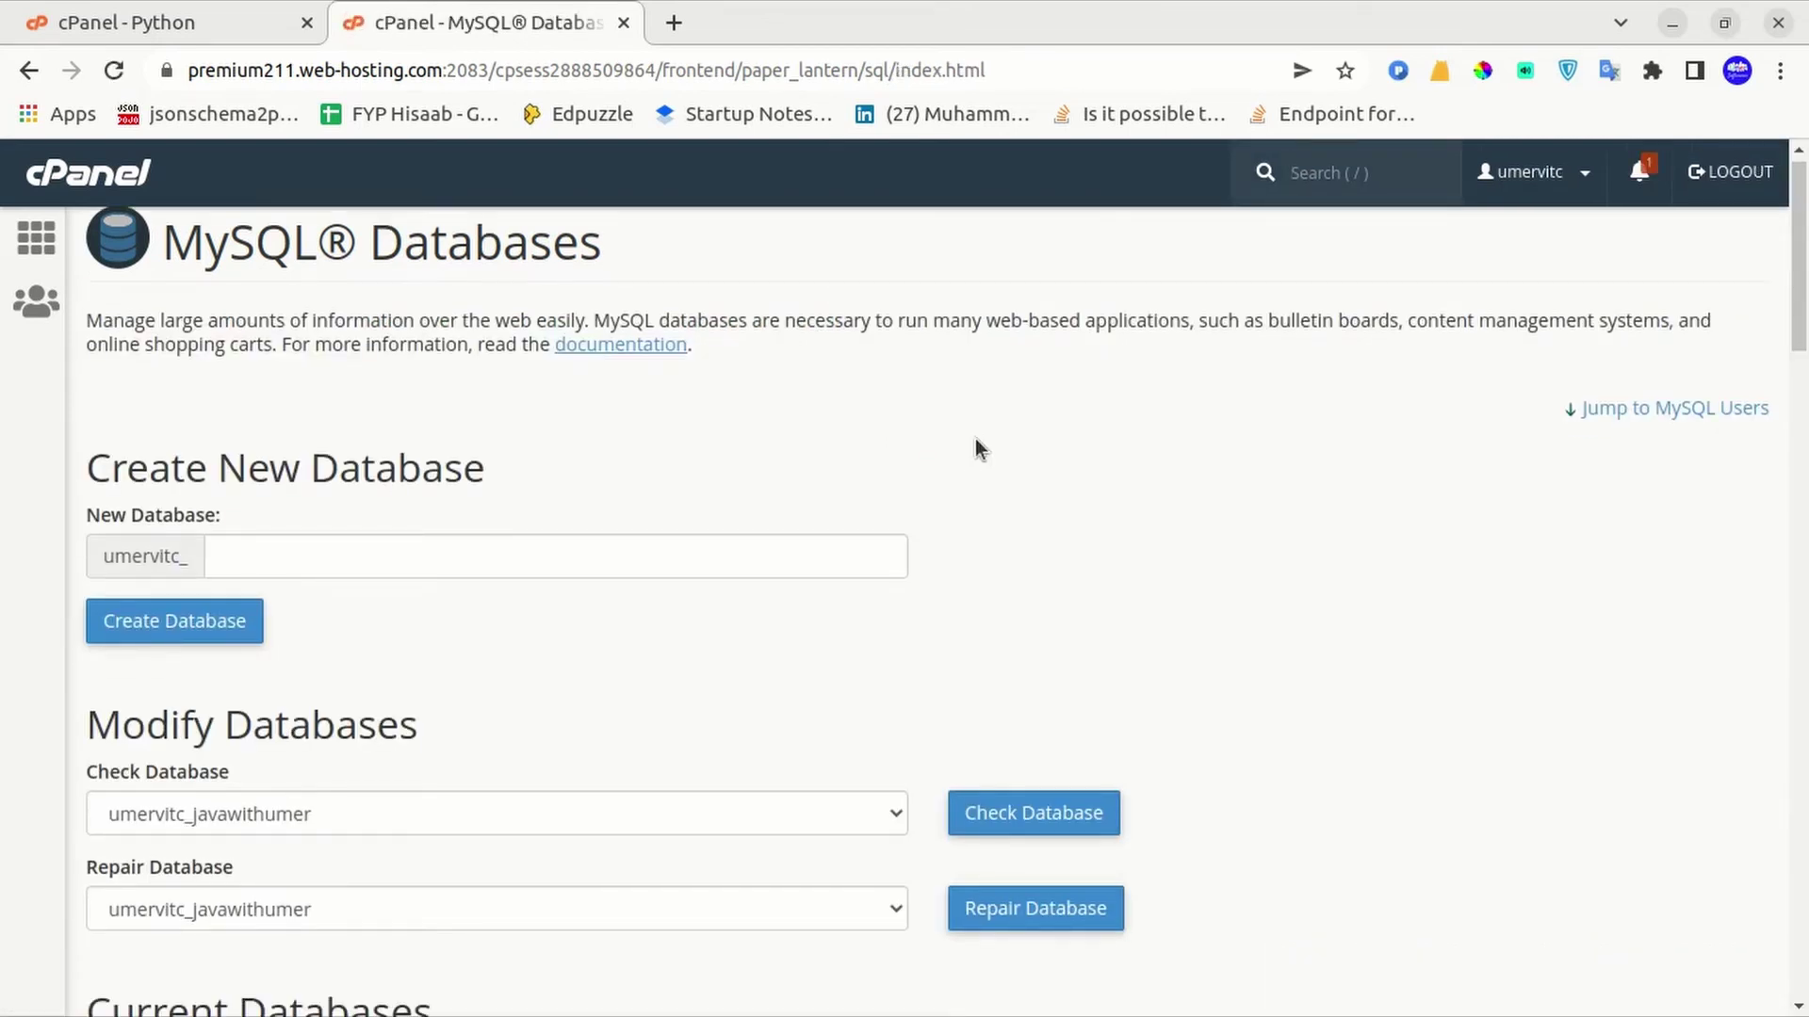
Step: Add quotes_user to the quotes database with ALL PRIVILEGES and save the changes
scroll(981, 432, "down", 8)
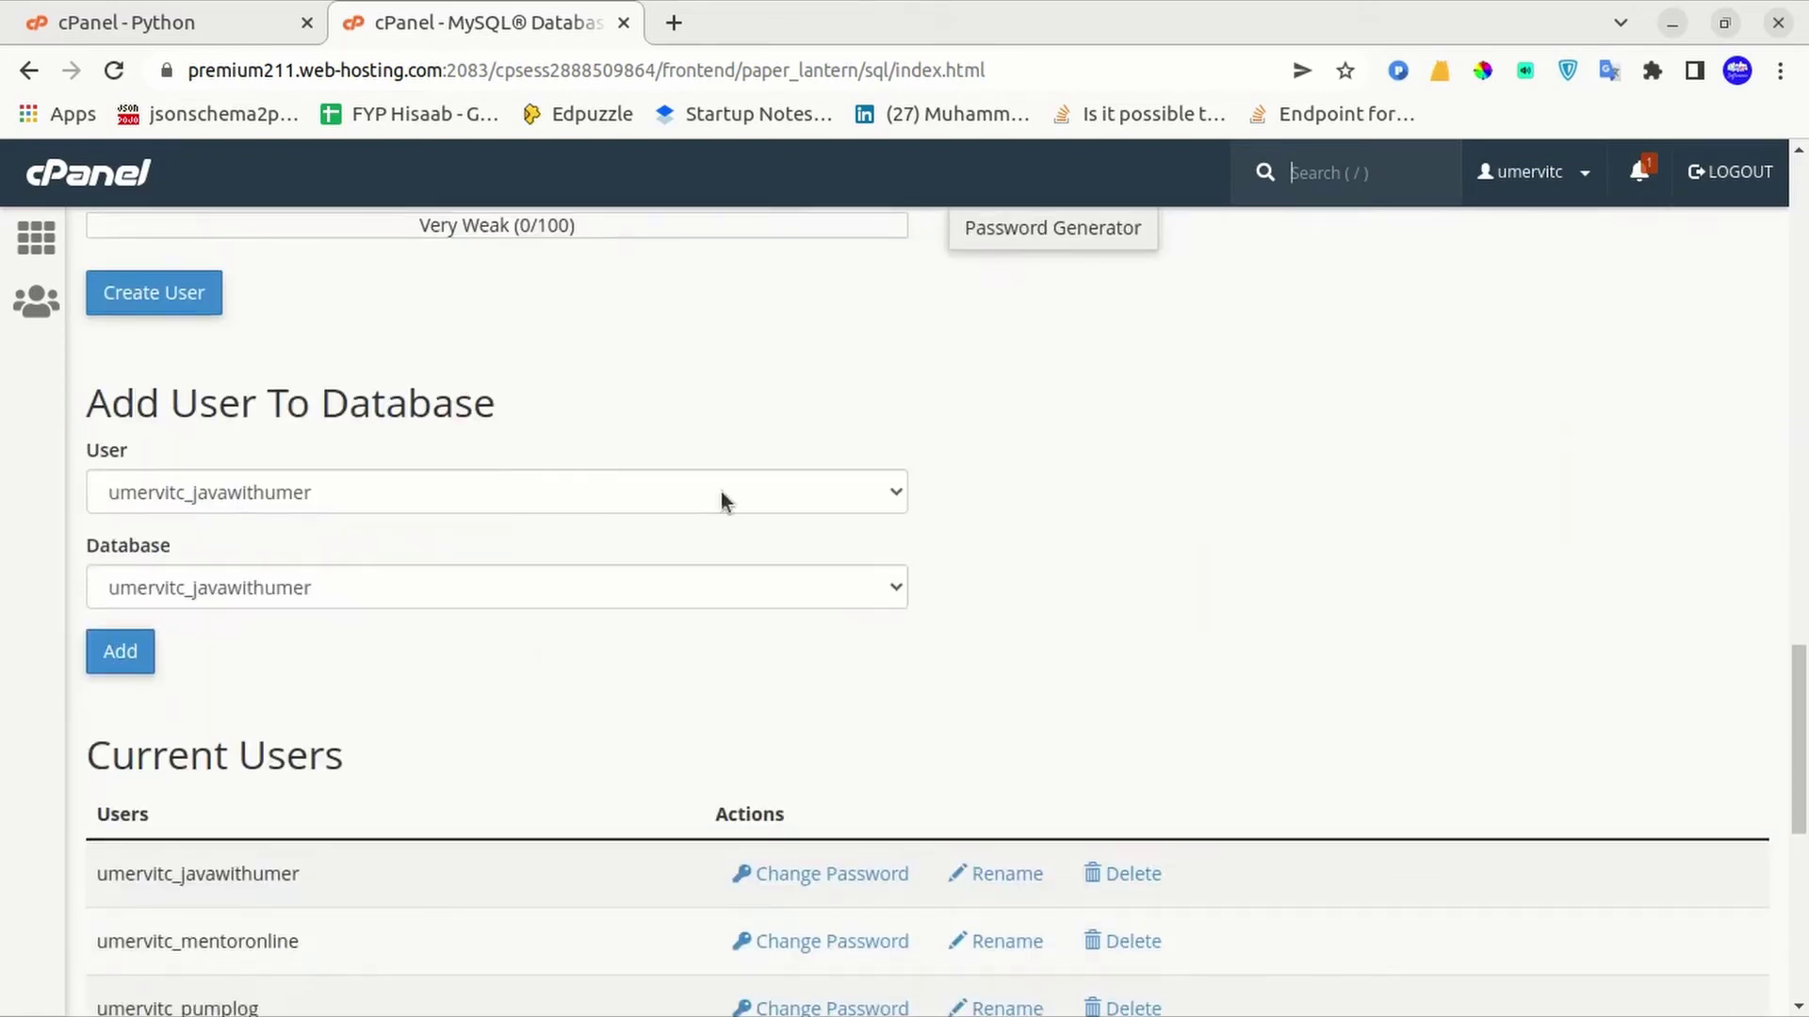
left_click(230, 494)
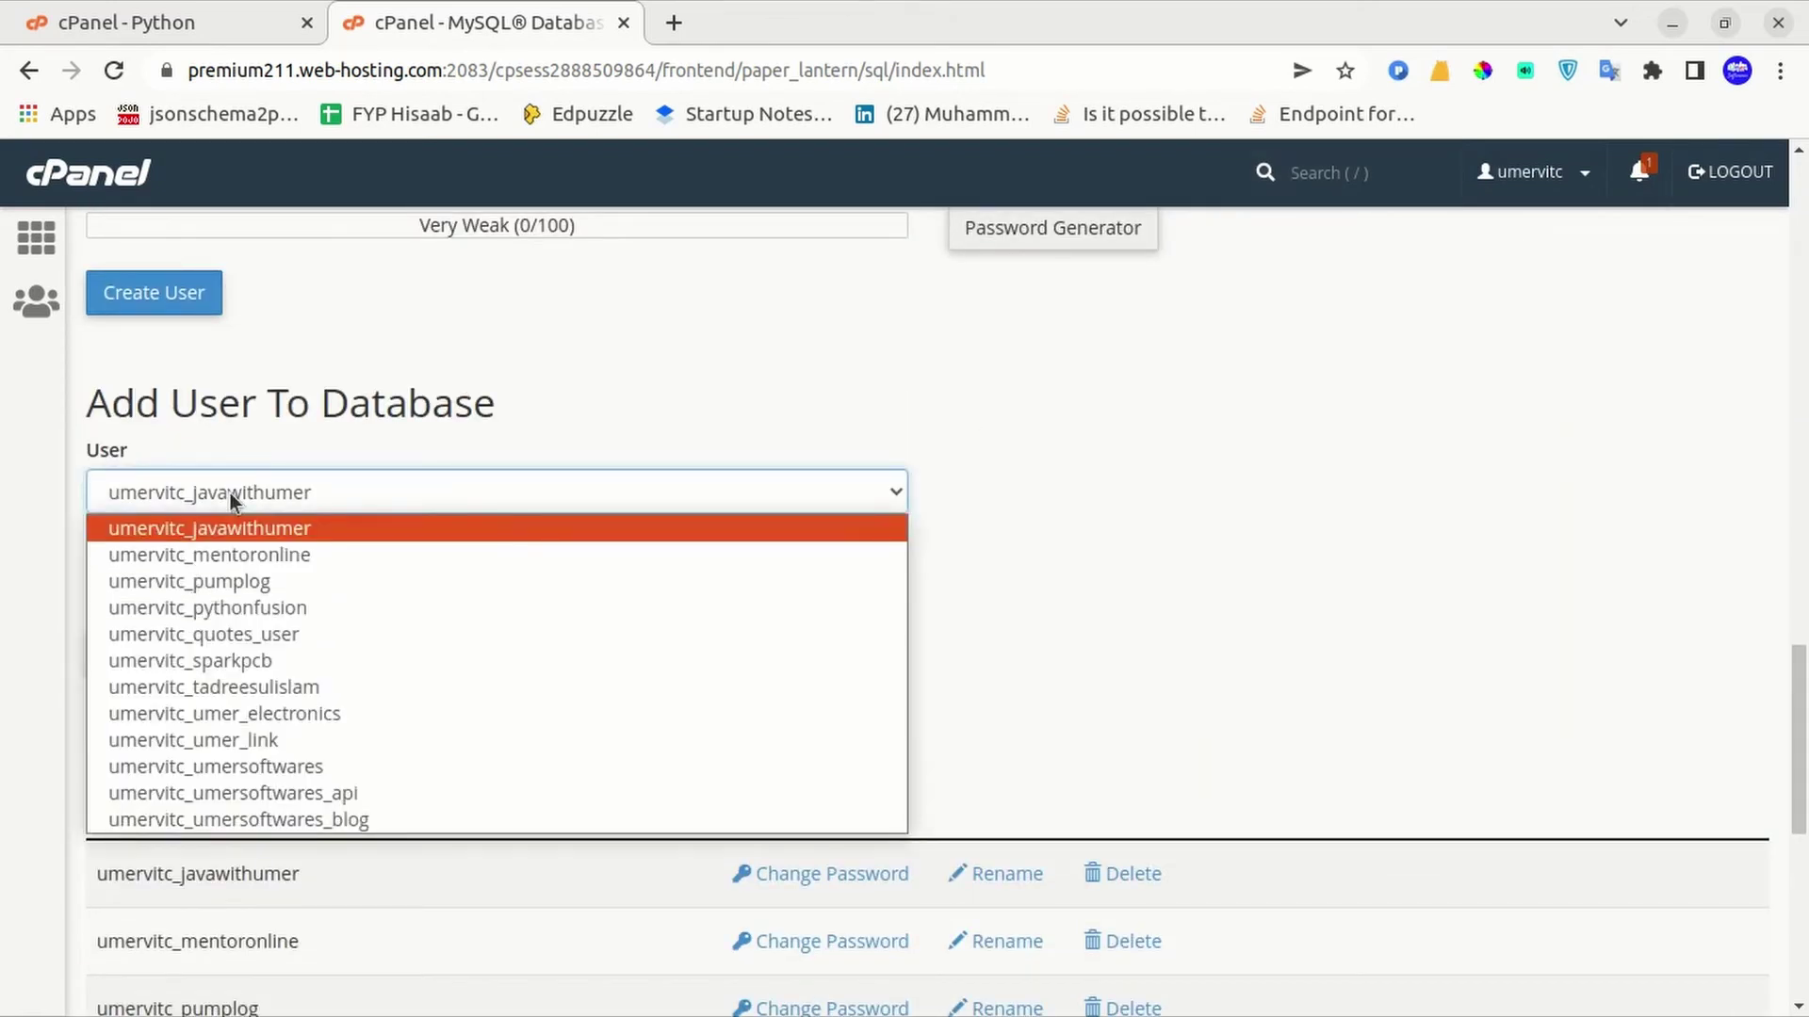
left_click(241, 635)
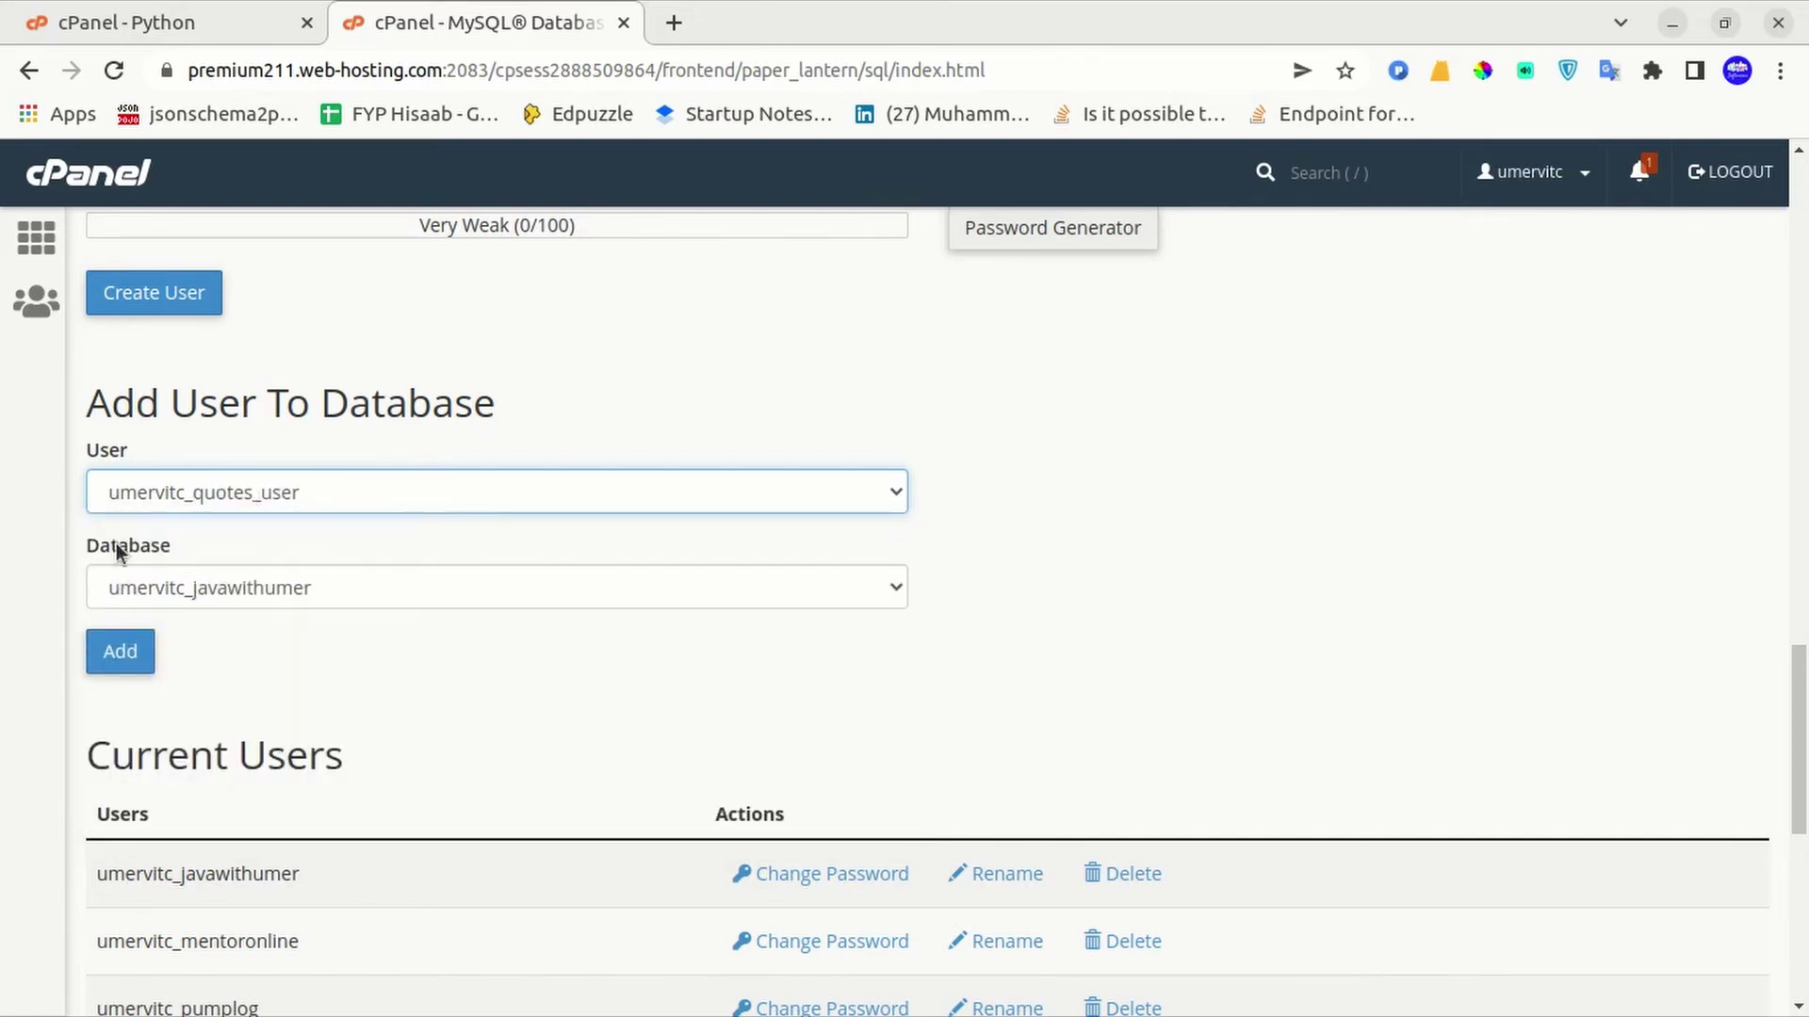
left_click(241, 589)
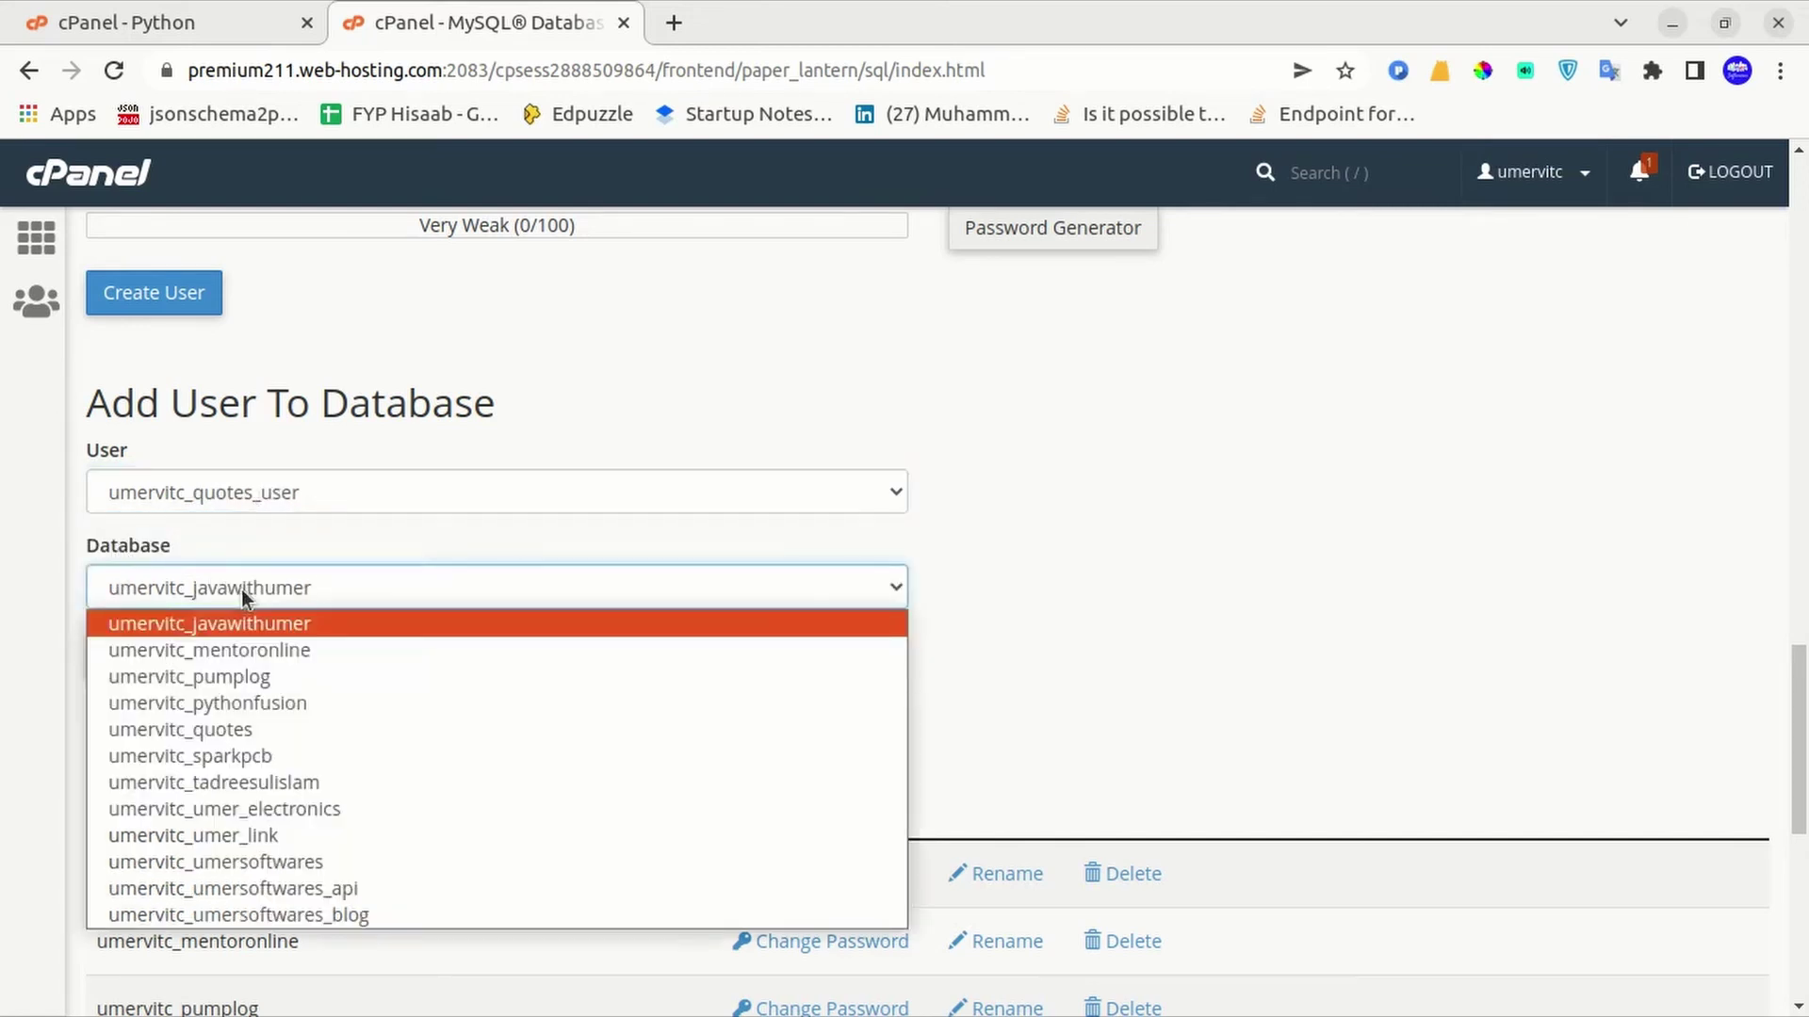
left_click(241, 730)
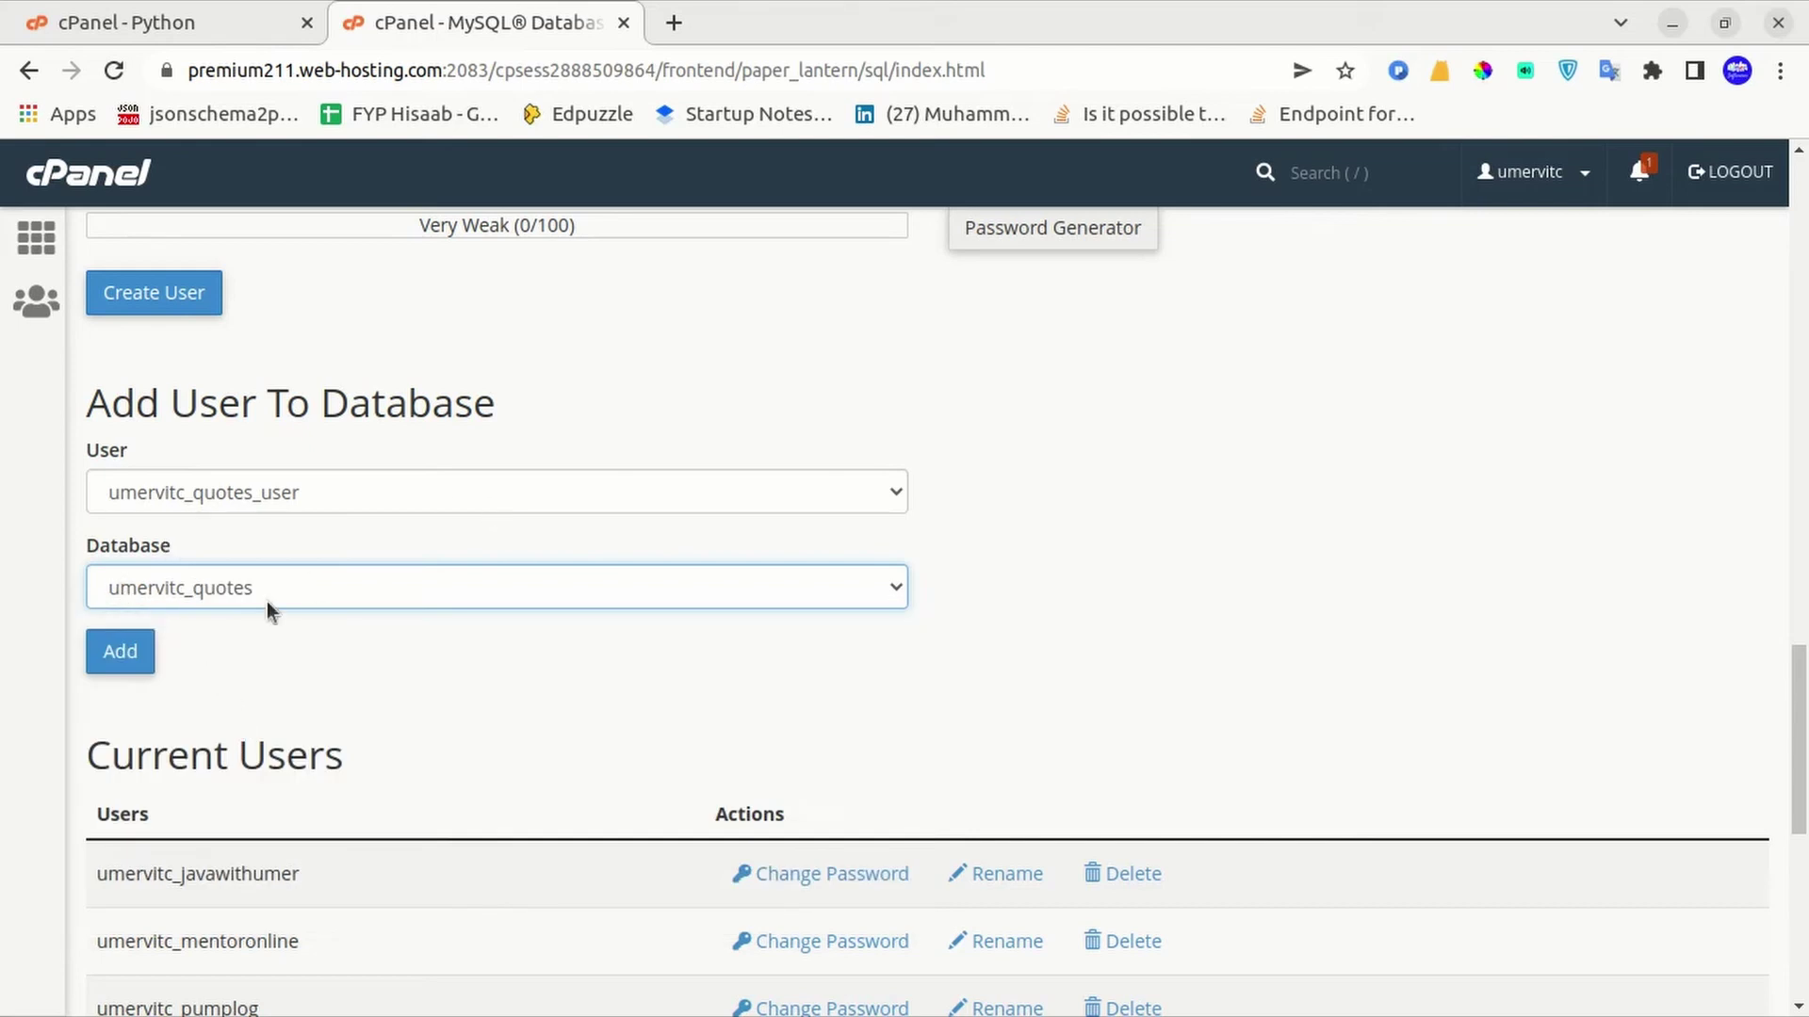
left_click(135, 663)
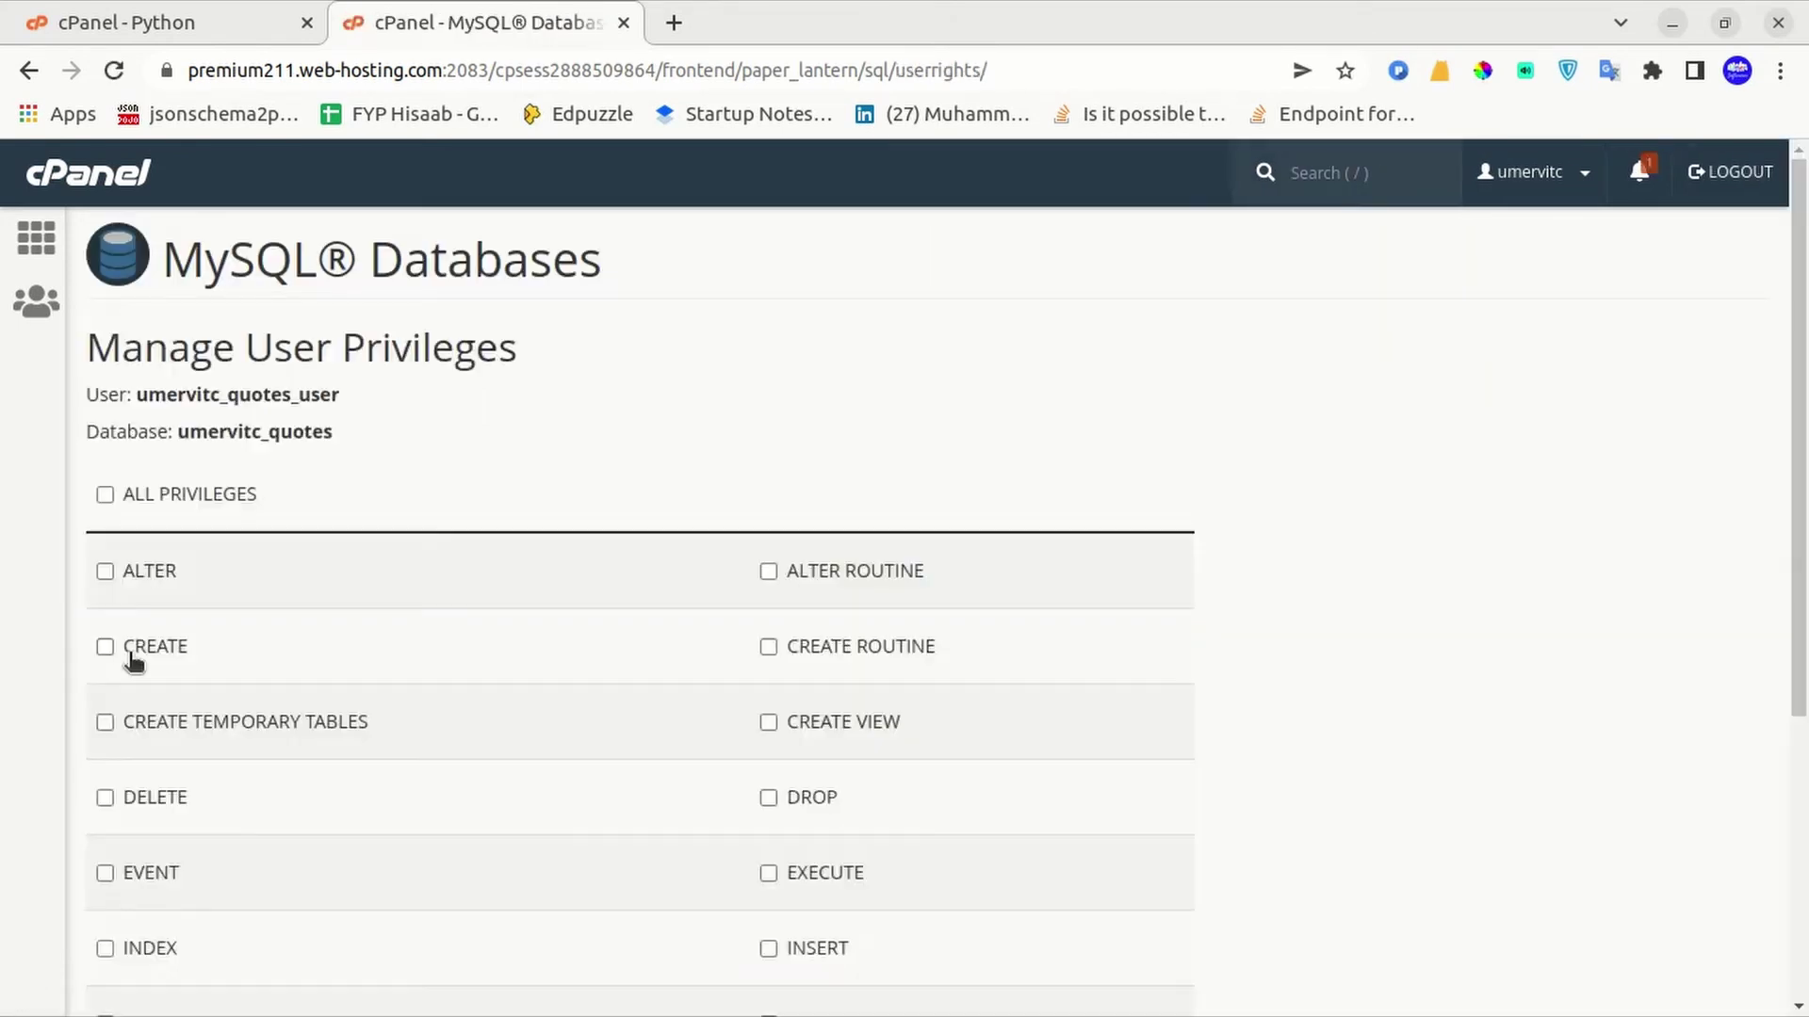
left_click(104, 495)
scroll(603, 435, "down", 5)
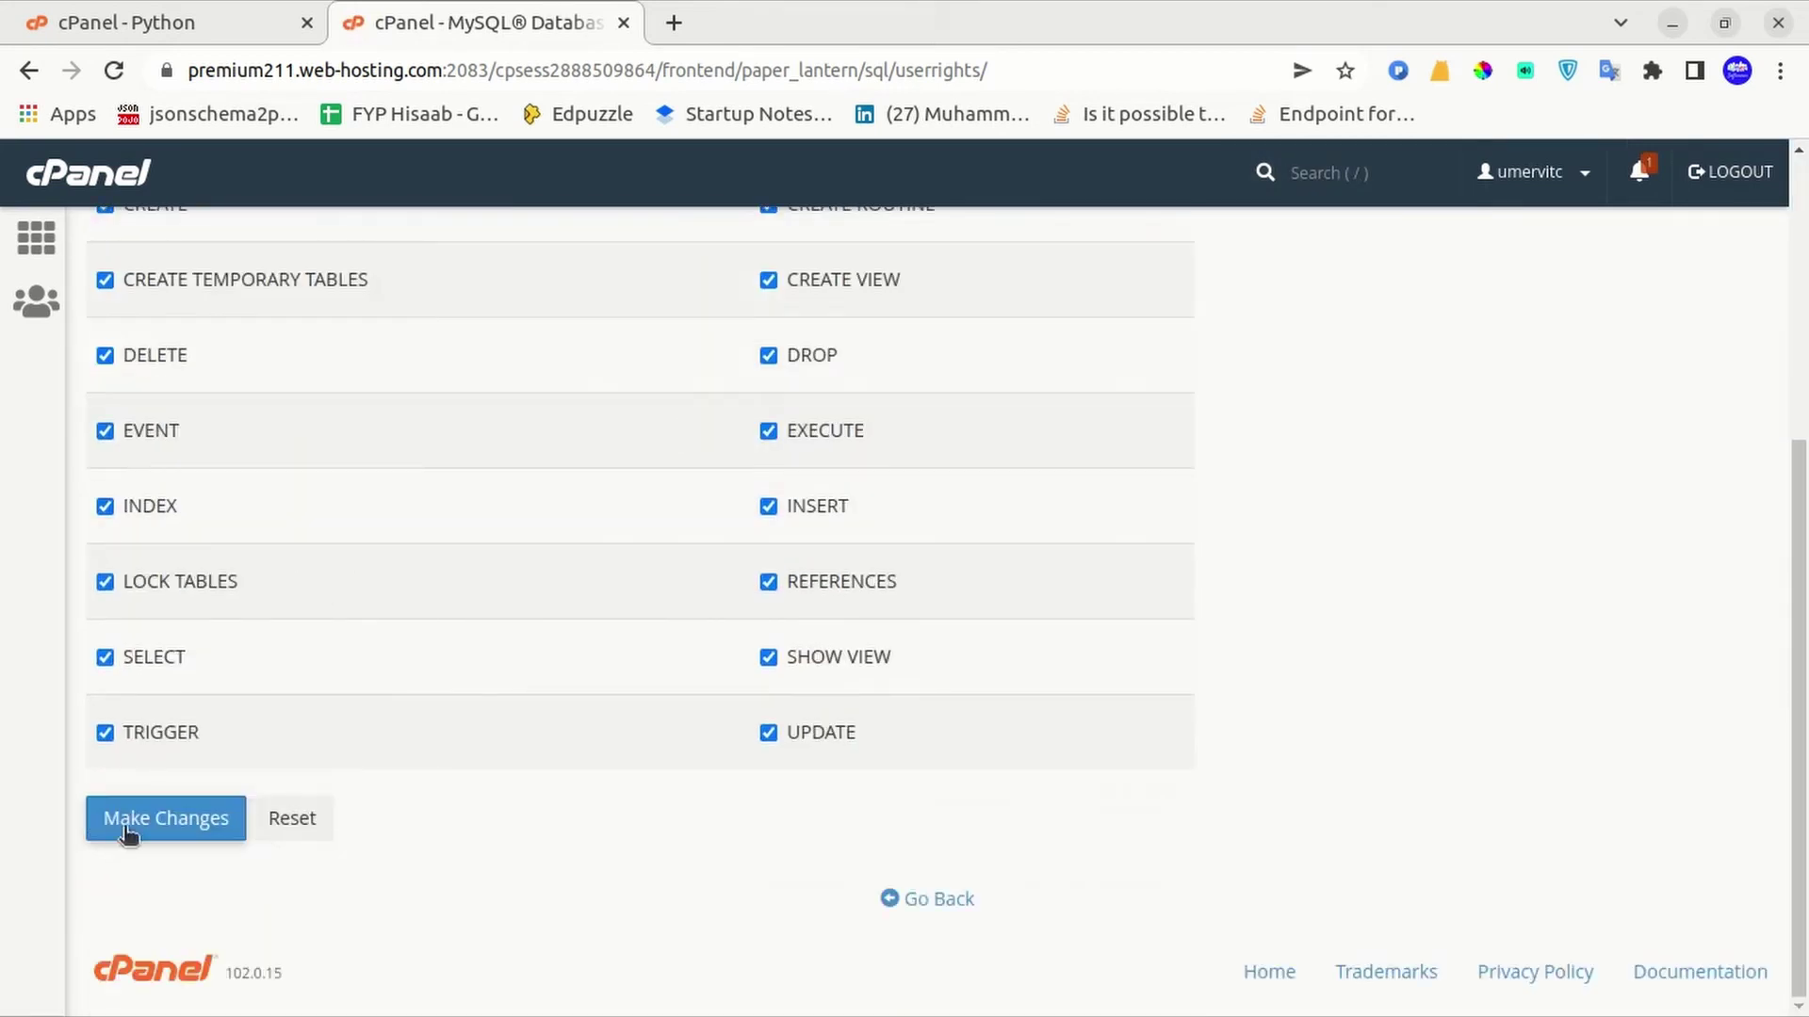
left_click(131, 830)
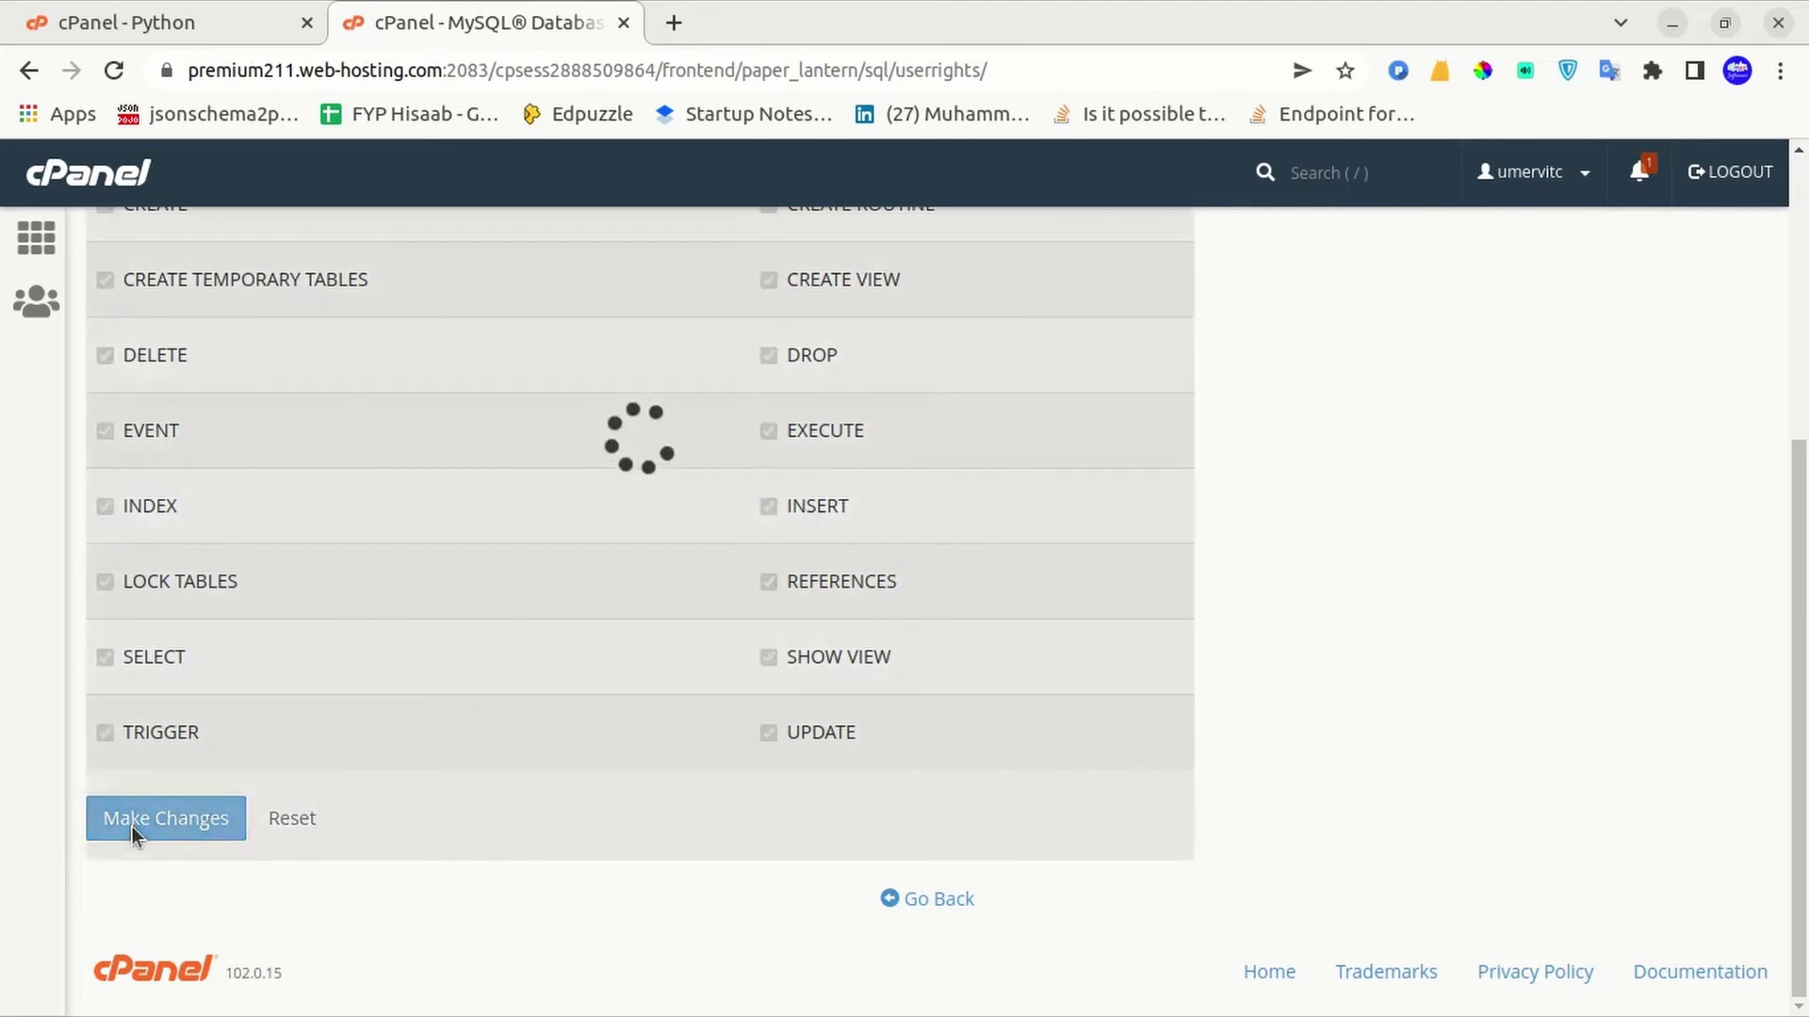
scroll(866, 662, "up", 5)
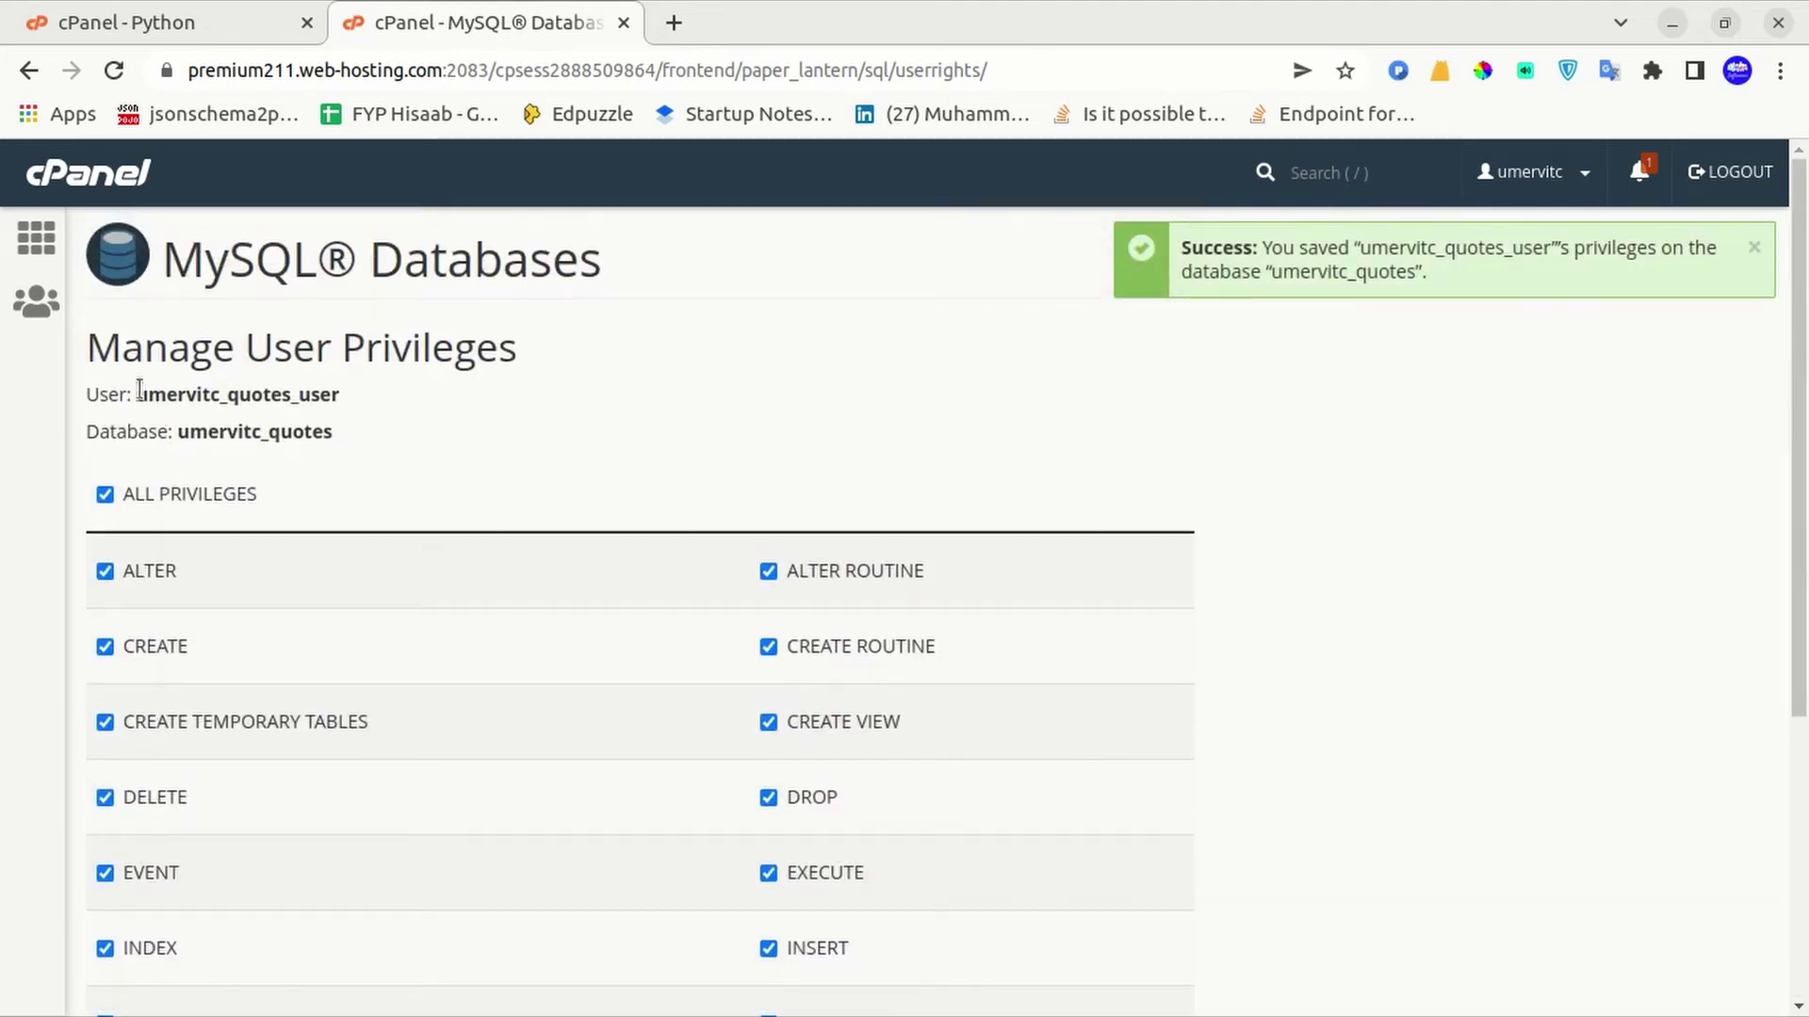
left_click_drag(139, 389, 341, 397)
key("ctrl+c")
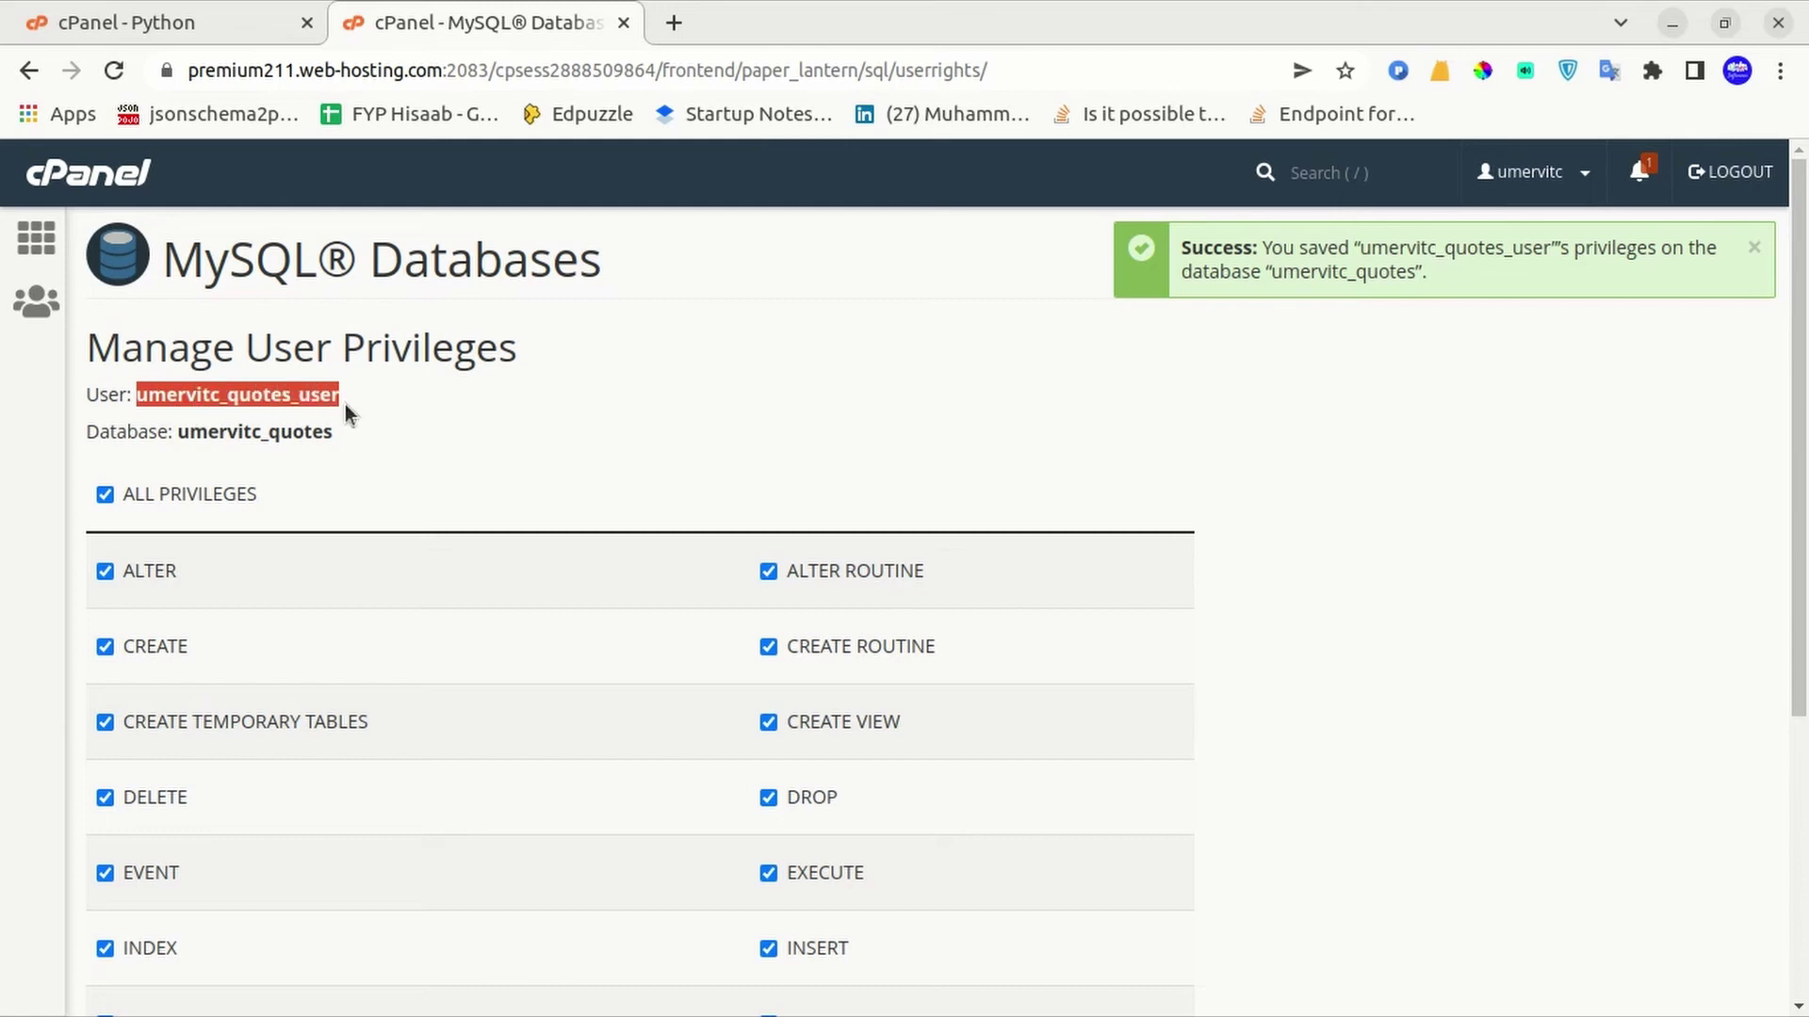
Step: Paste the full user name umervitc_quotes_user on a new line in the gedit notes
key("alt+Tab")
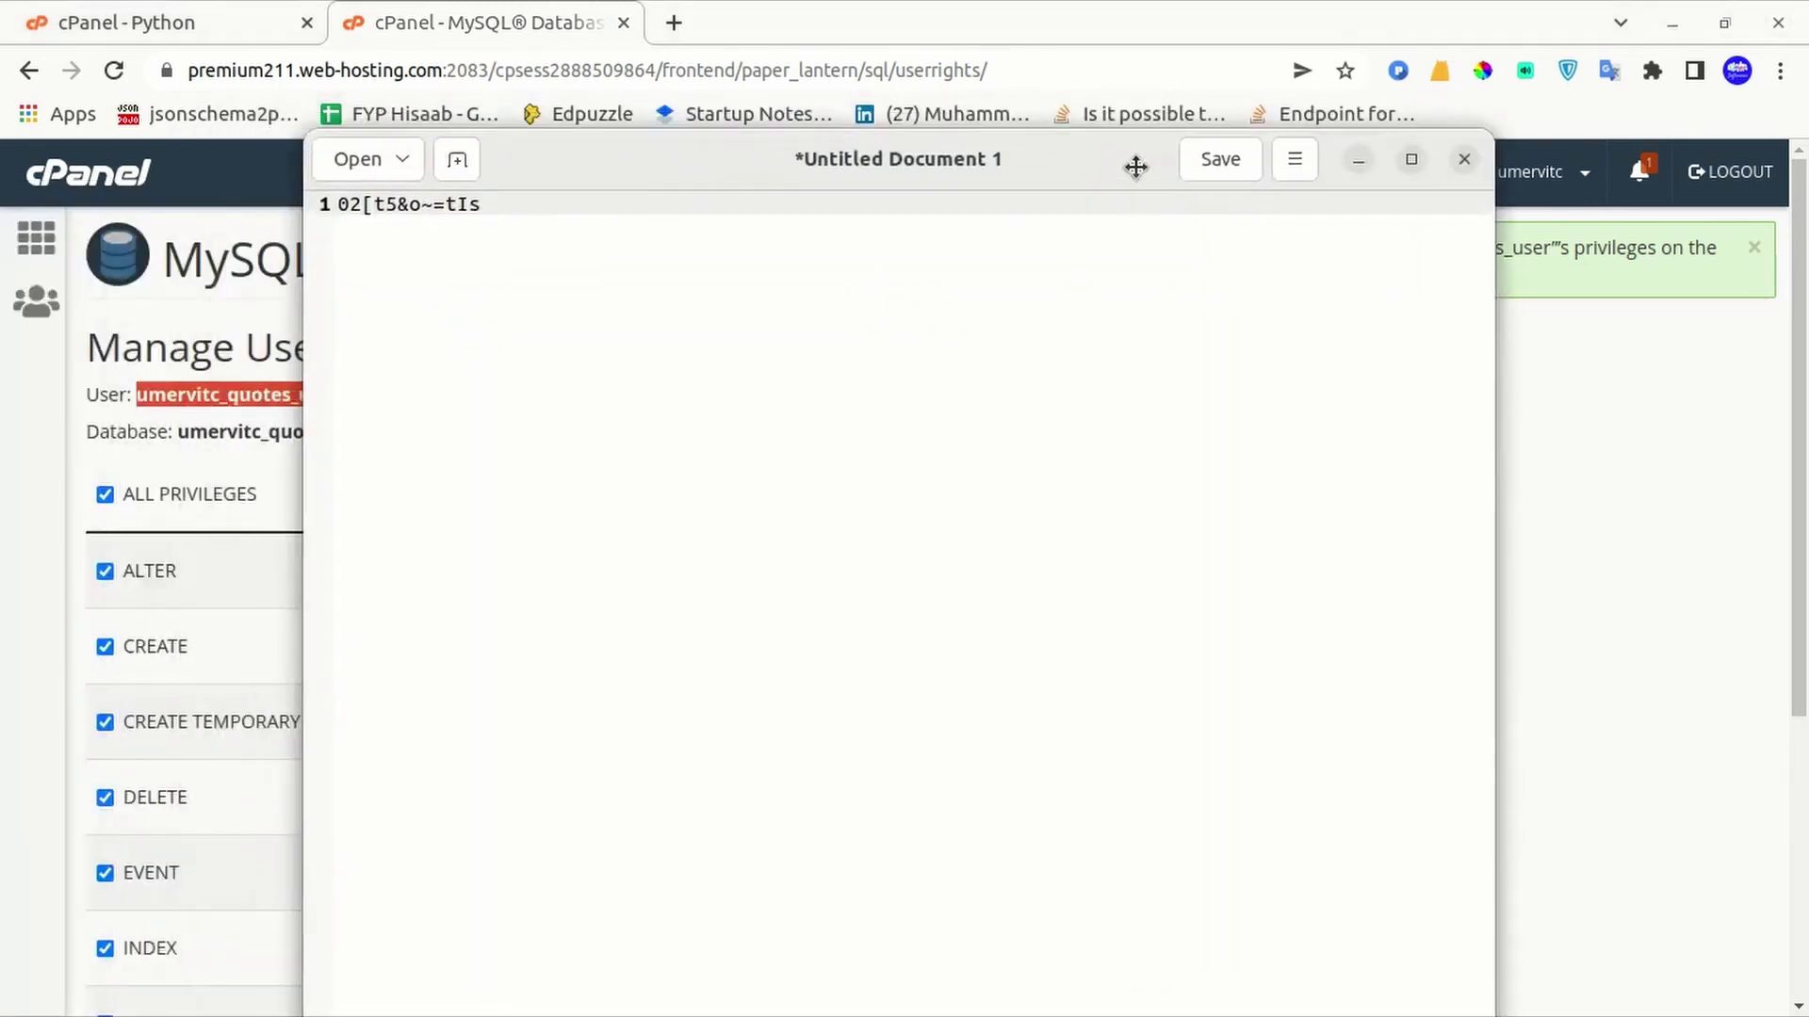
key("Return")
key("ctrl+v")
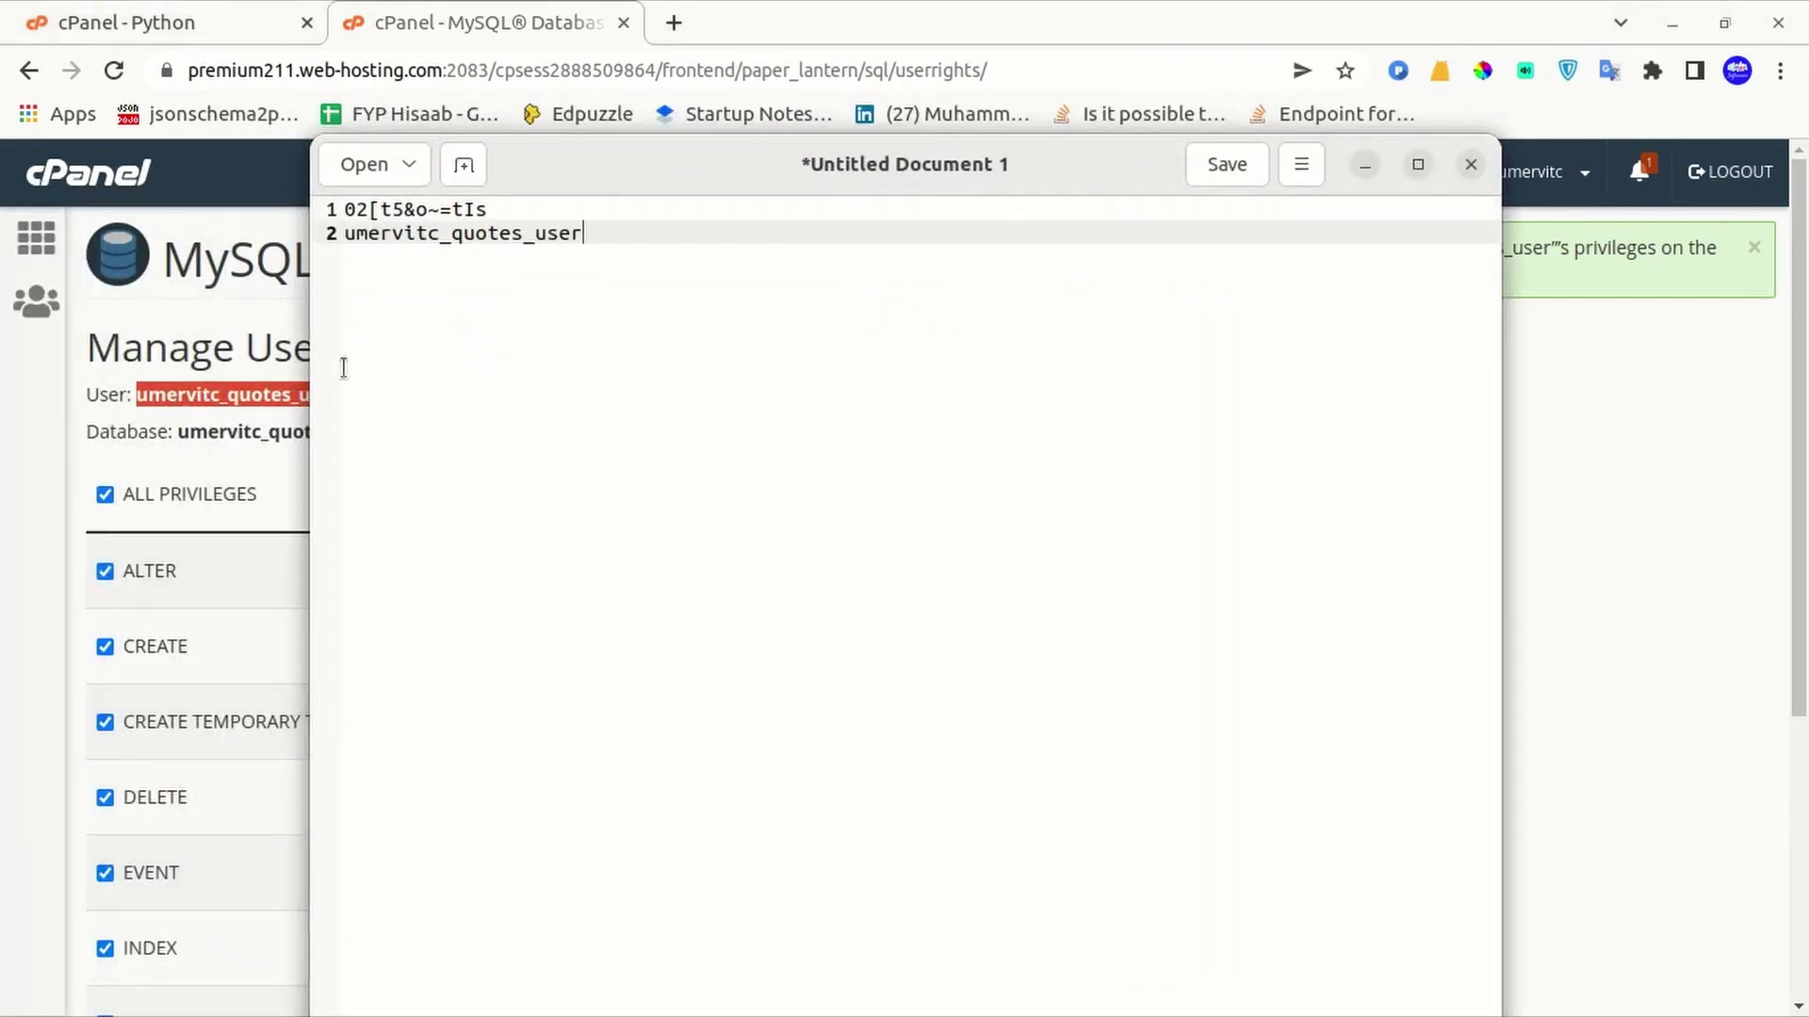
key("alt+Tab")
Step: Copy the database name umervitc_quotes onto the next line of the notes, then hide gedit
left_click_drag(184, 431, 316, 434)
left_click(405, 456)
left_click_drag(188, 435, 325, 434)
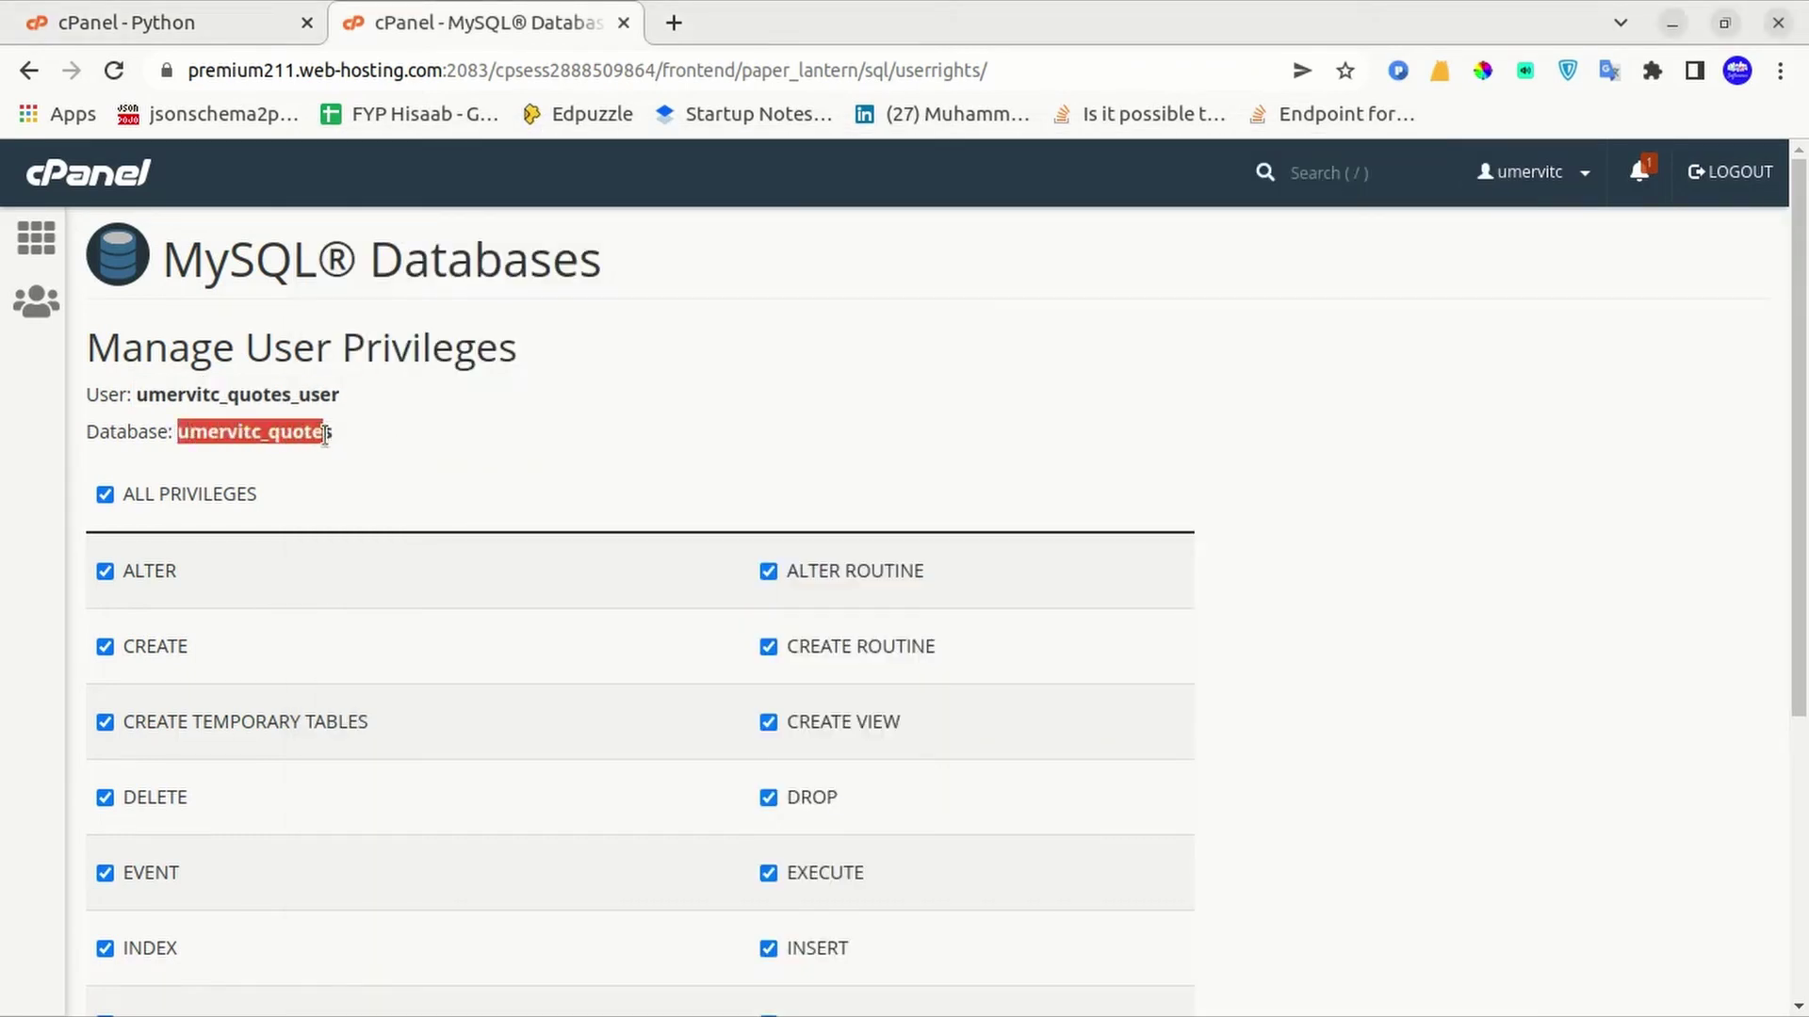
key("alt+Tab")
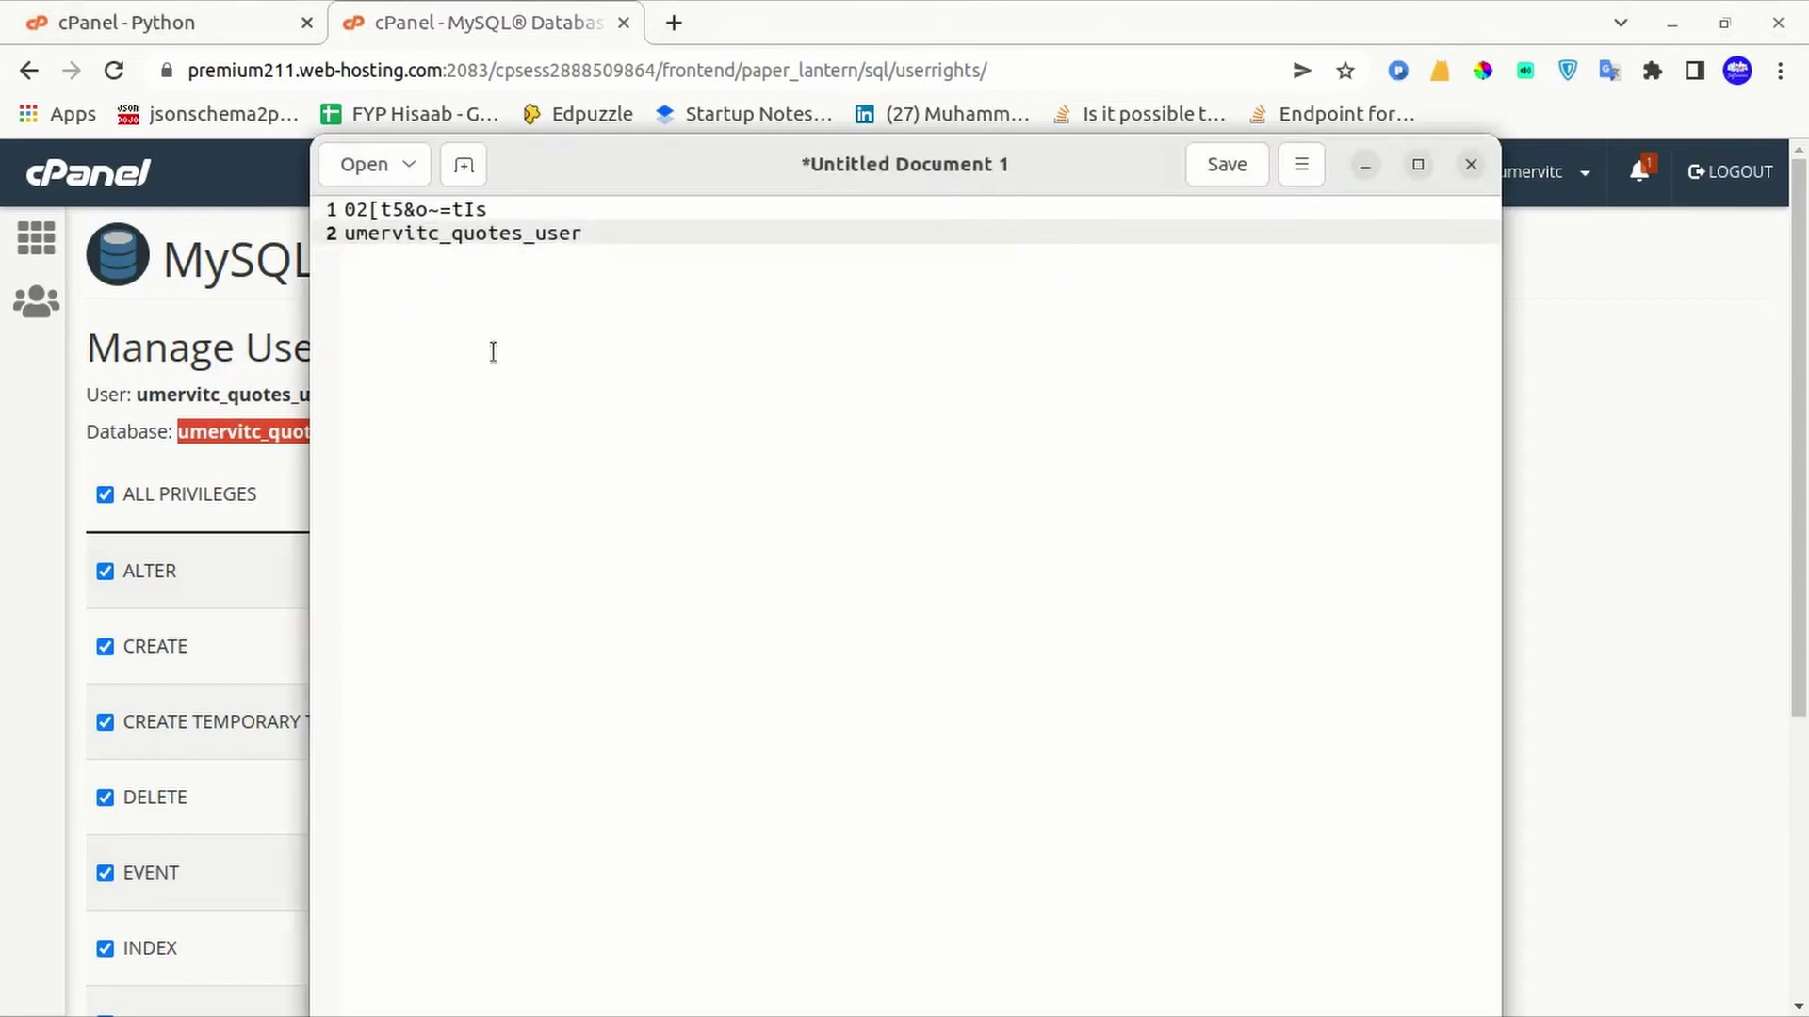
key("Return")
type("umervitc_quotes")
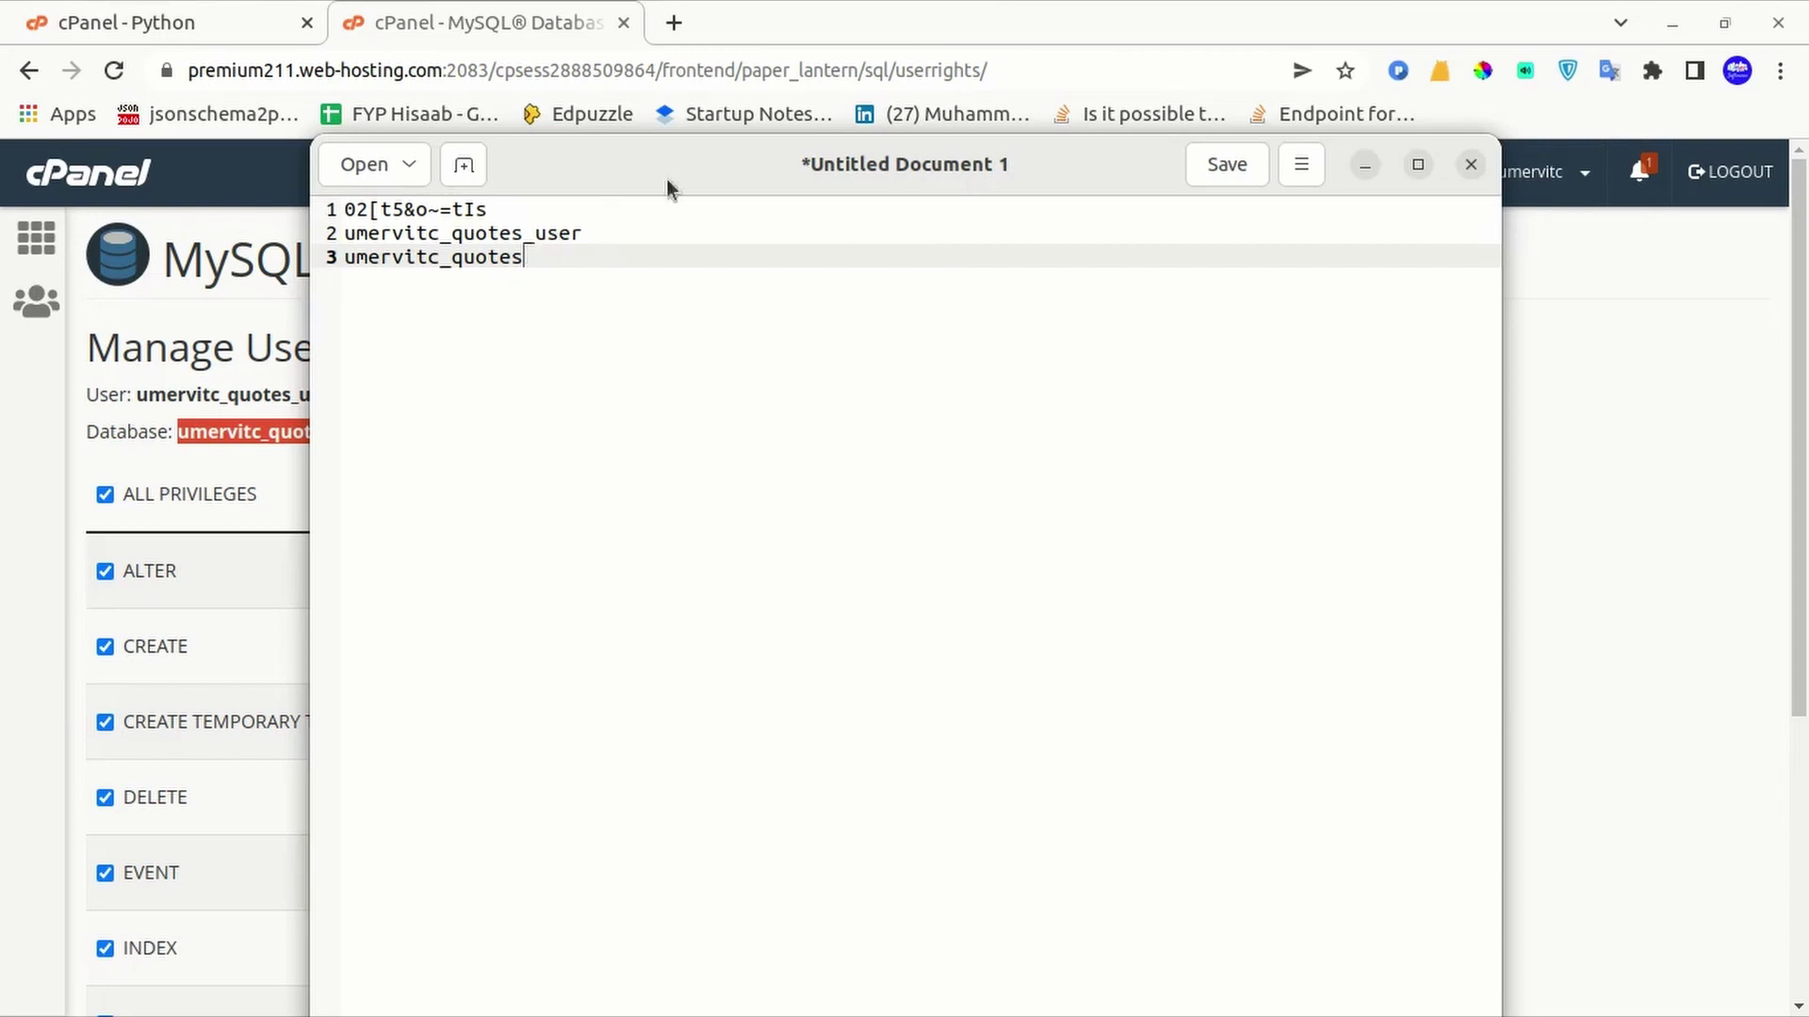
key("super+h")
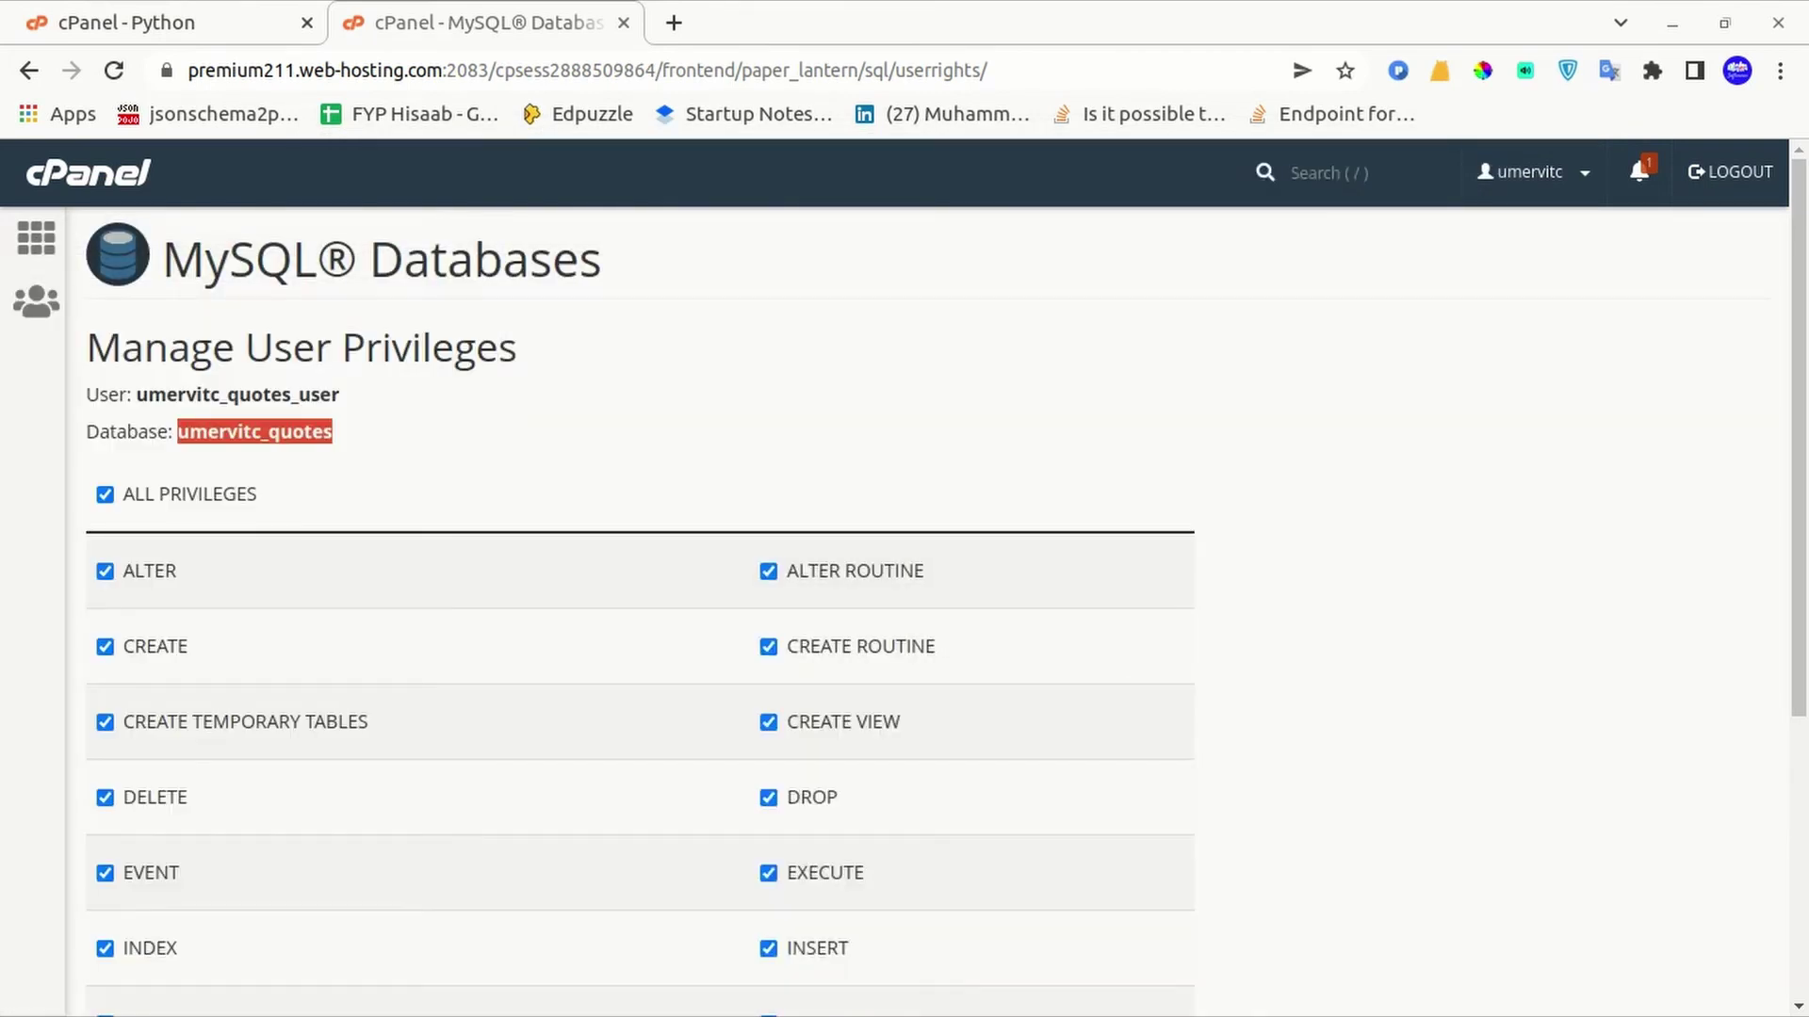
left_click(747, 468)
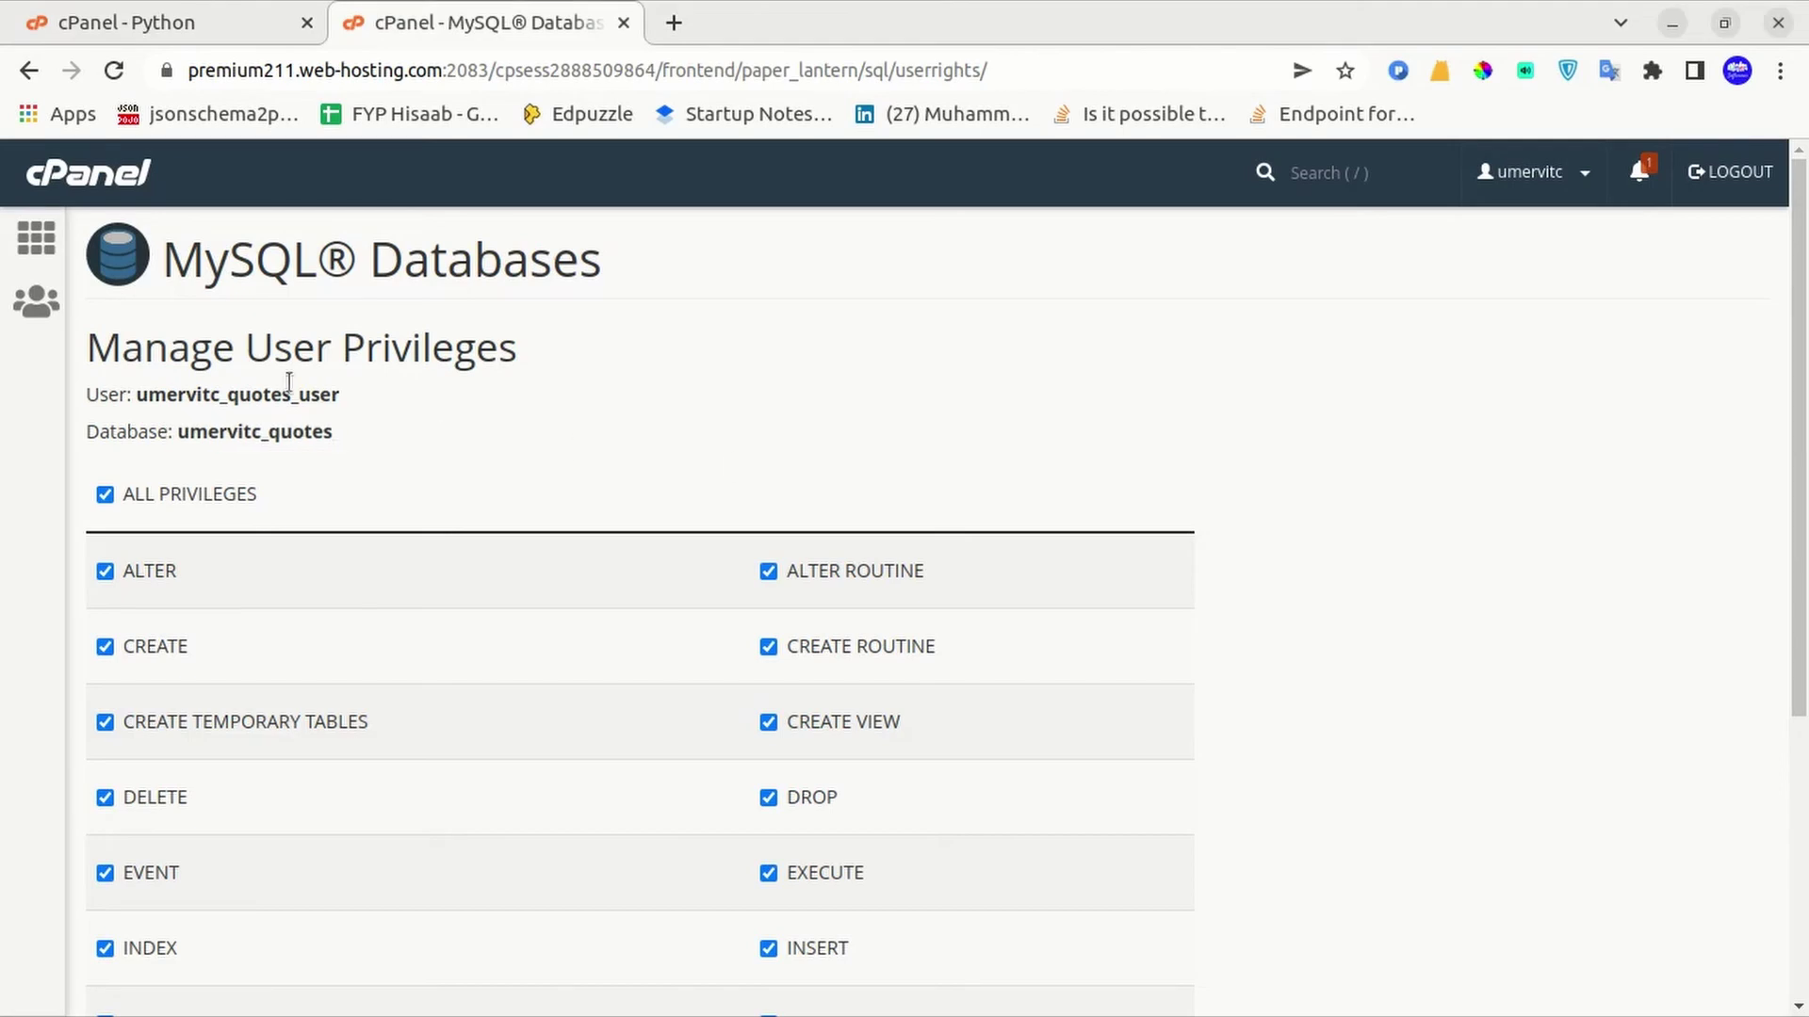
Step: Go to the File Manager and open the quotes_app folder holding public, tmp and passenger_wsgi.py
left_click(23, 236)
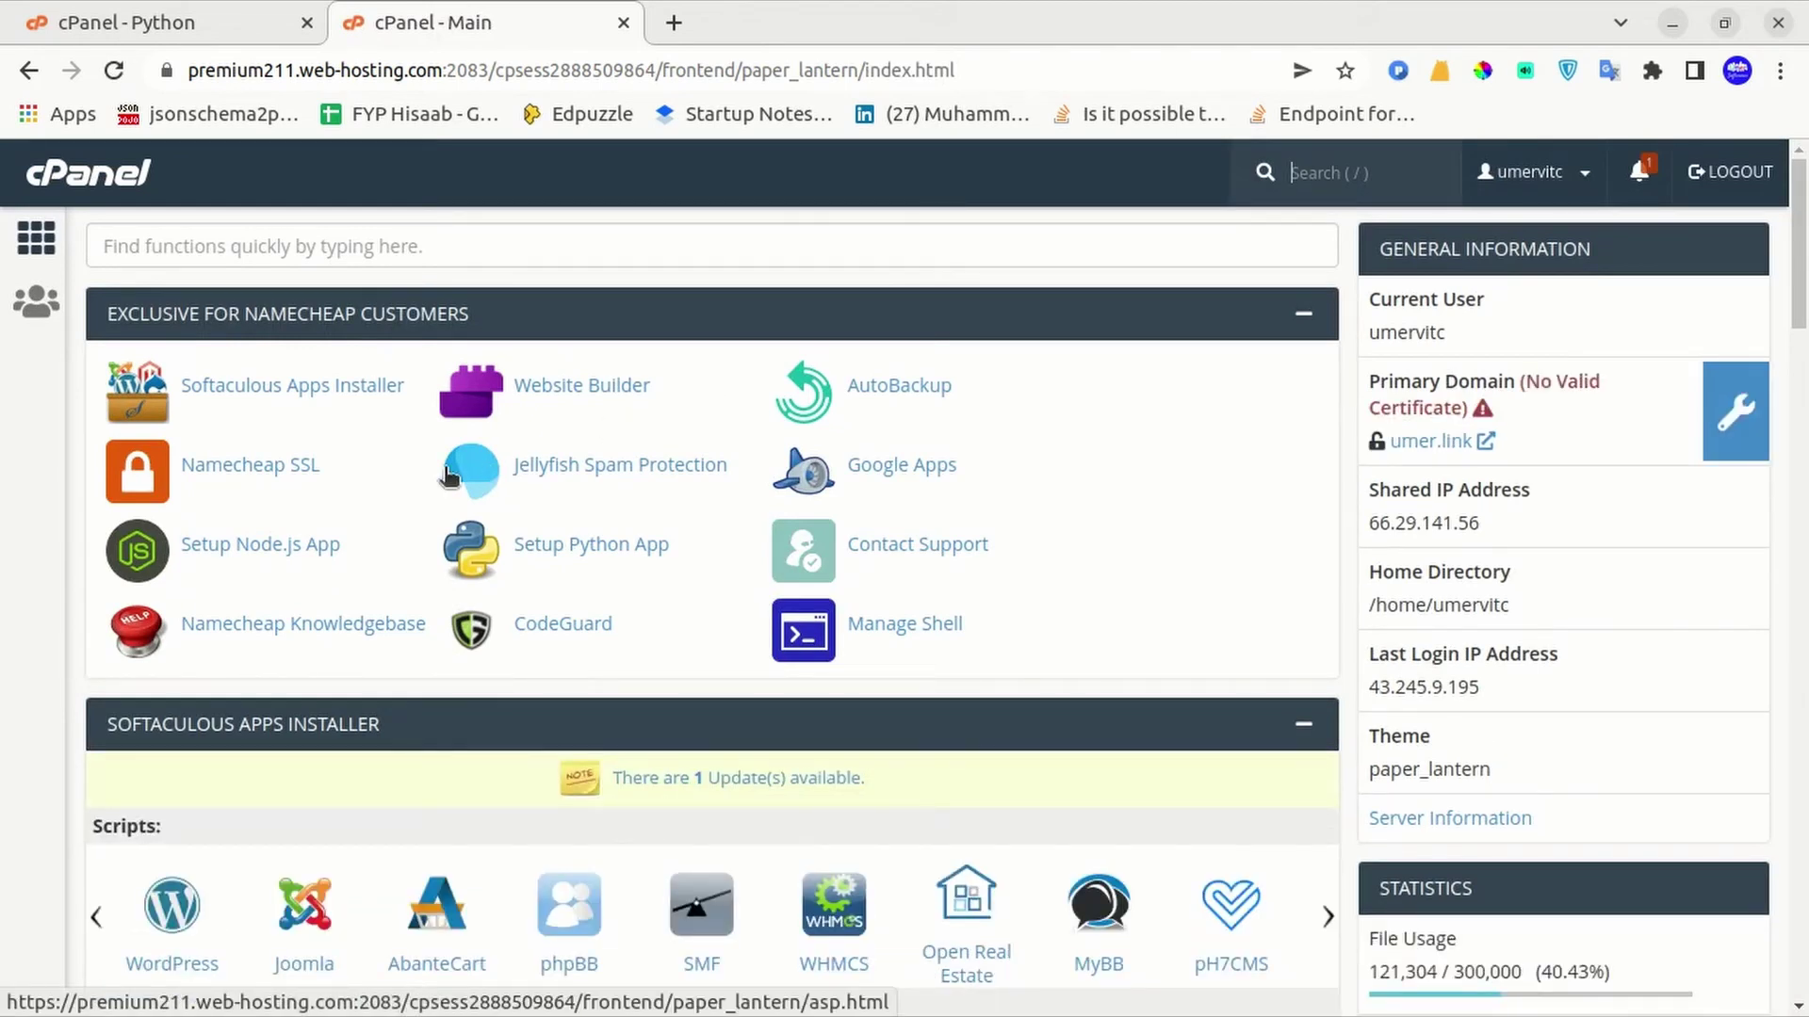
scroll(448, 477, "down", 6)
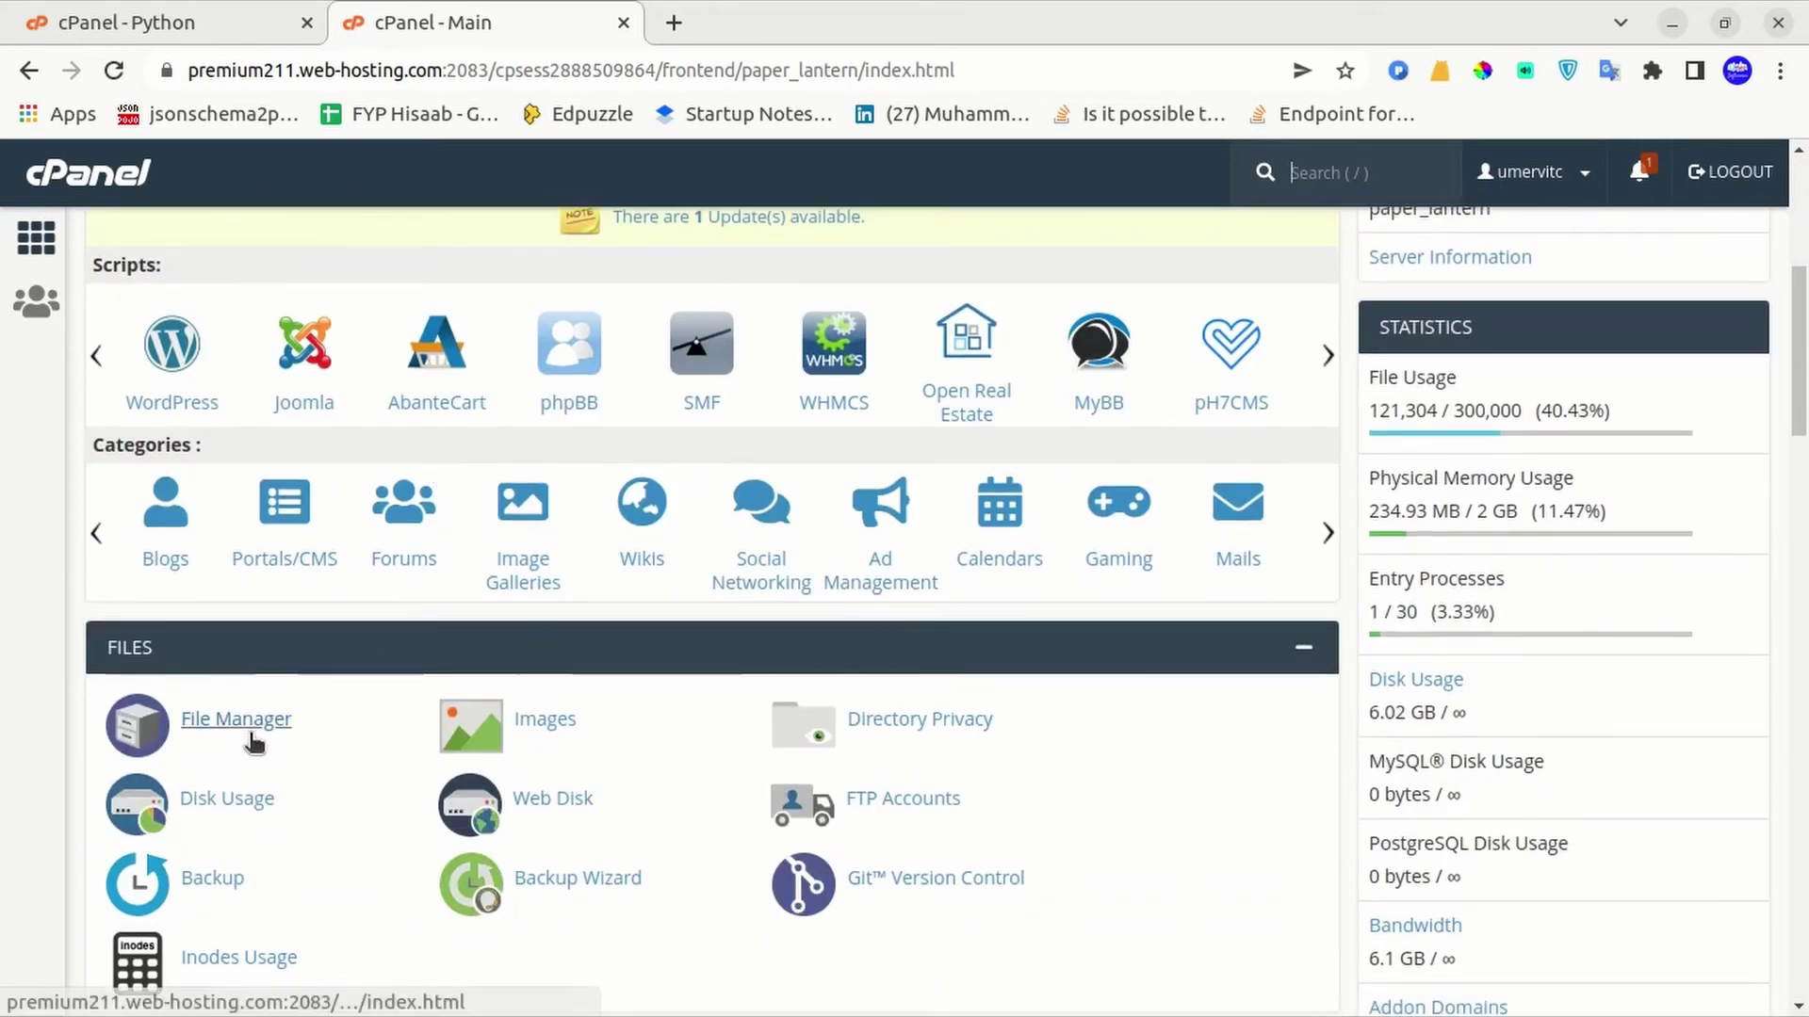
left_click(247, 736)
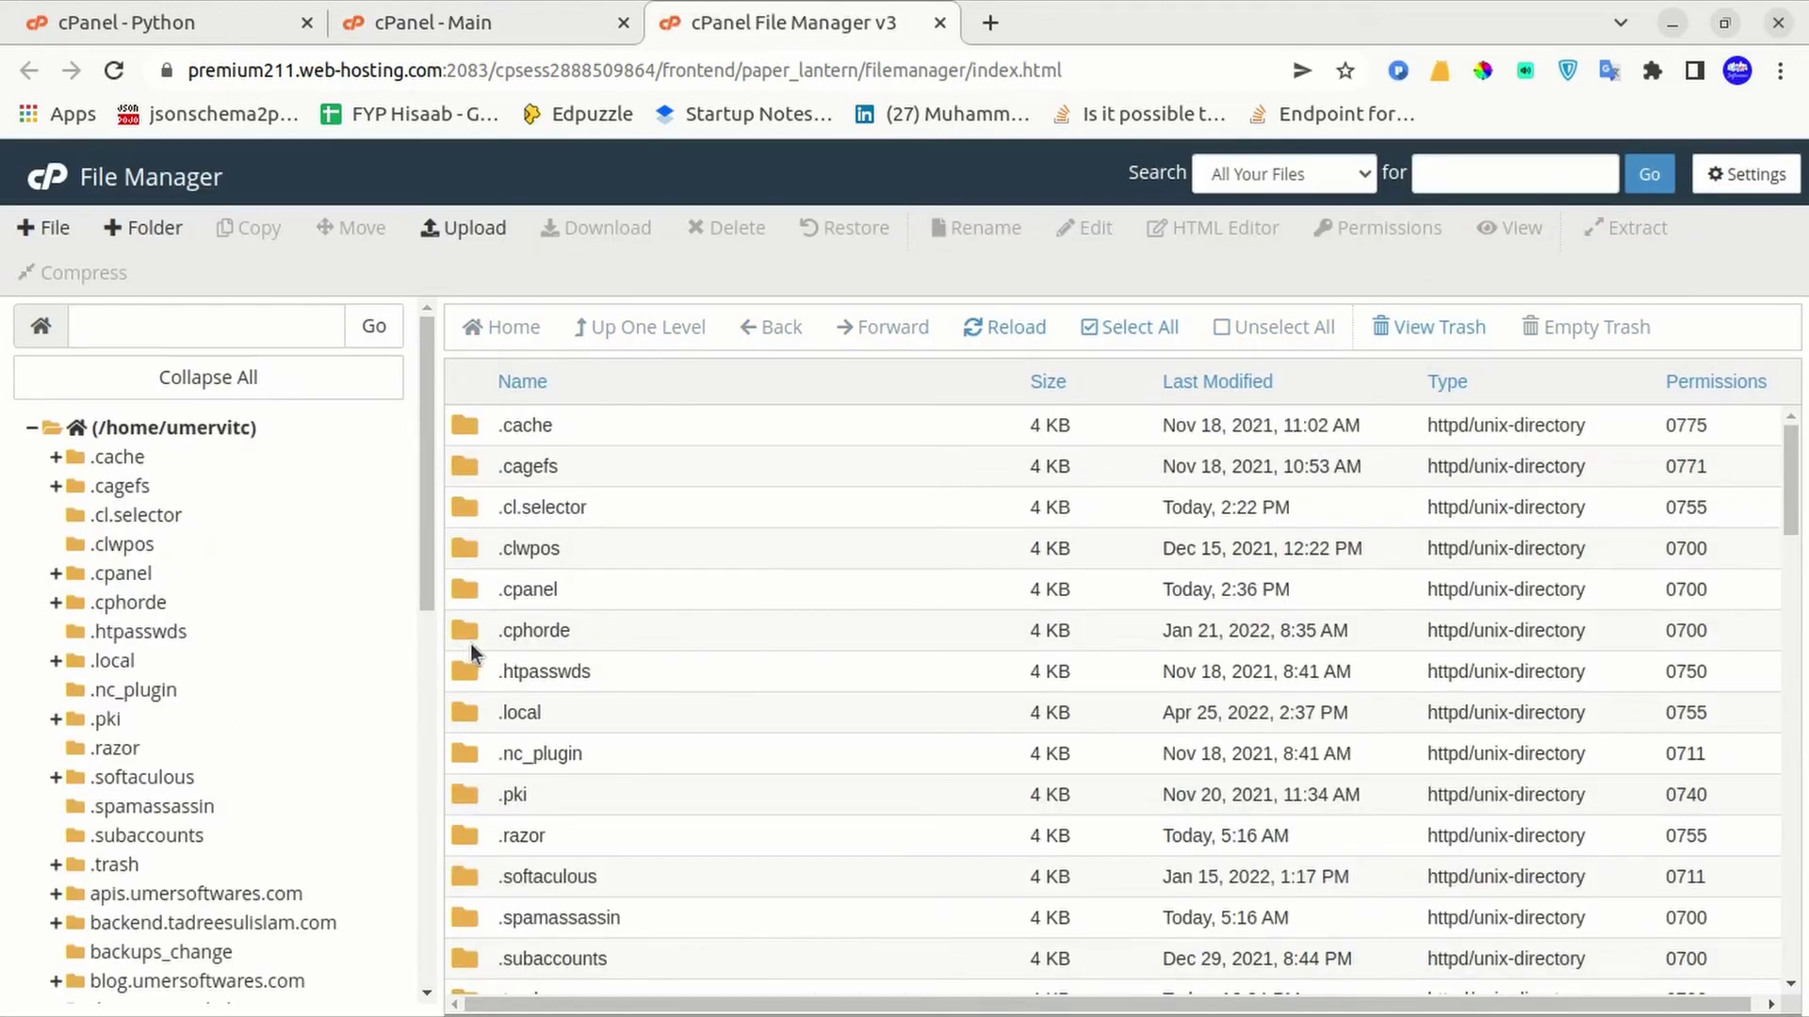
scroll(616, 646, "down", 1)
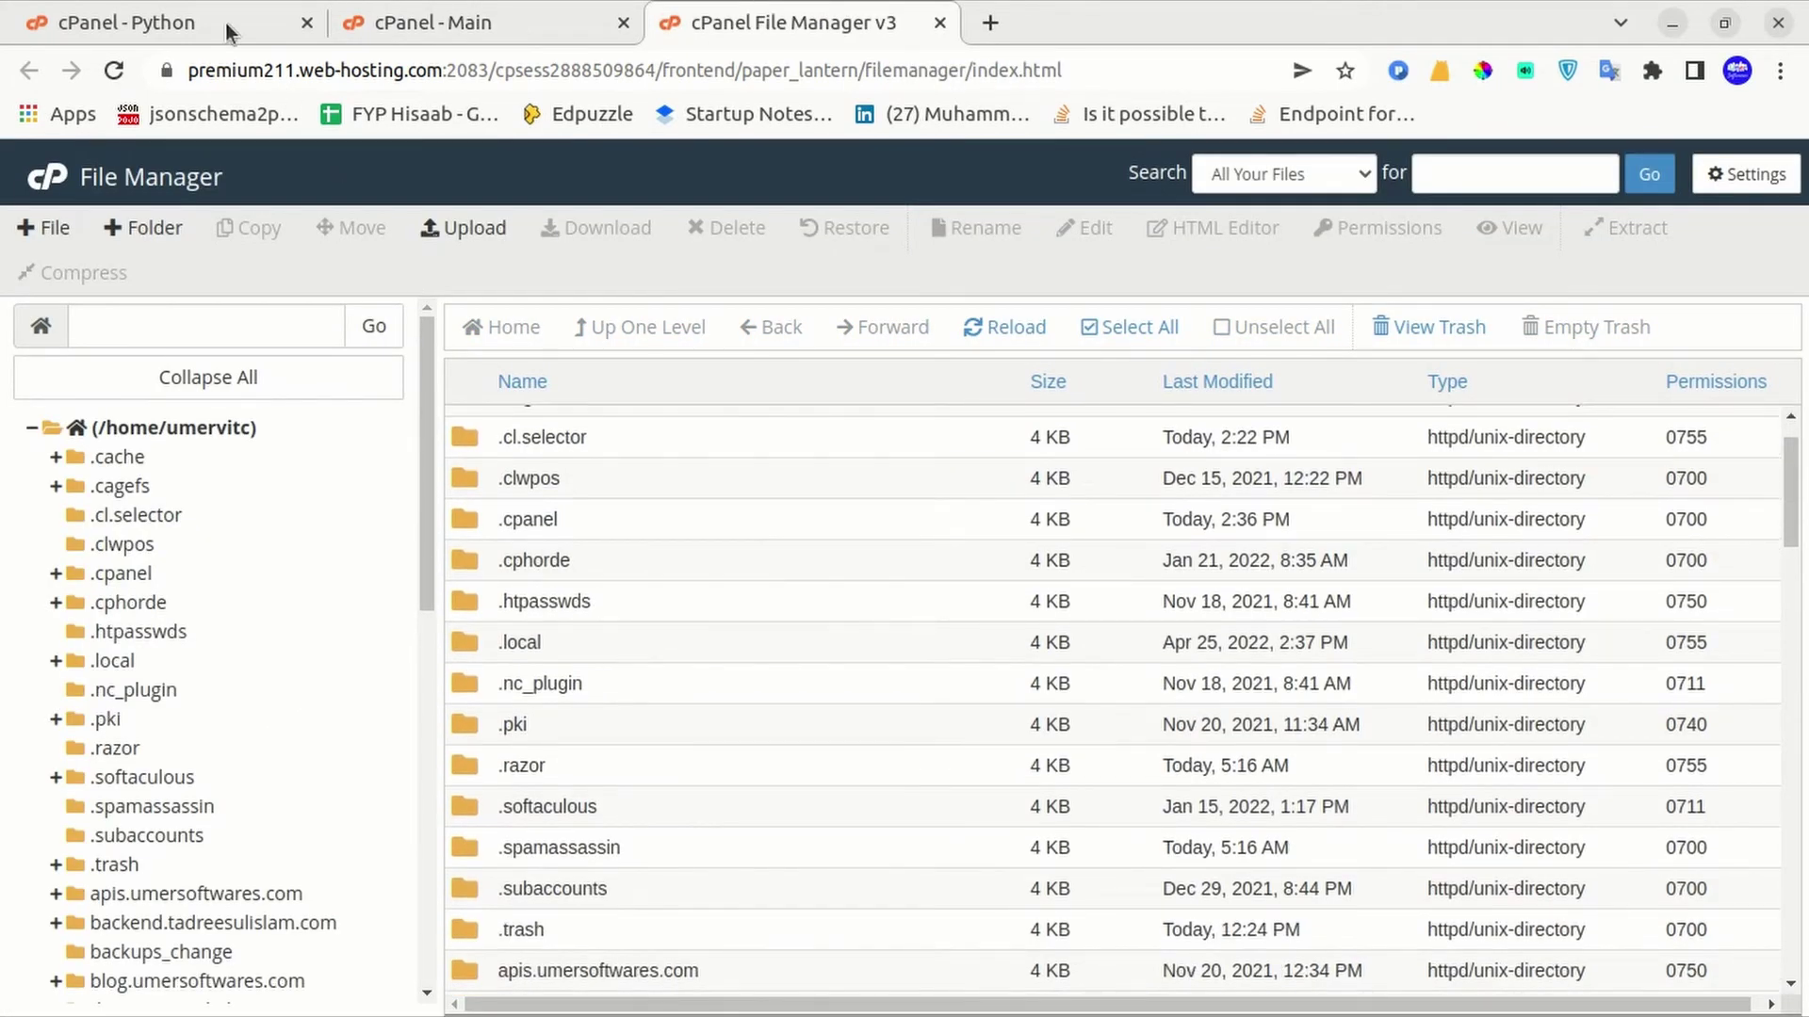
left_click(226, 26)
scroll(738, 498, "down", 3)
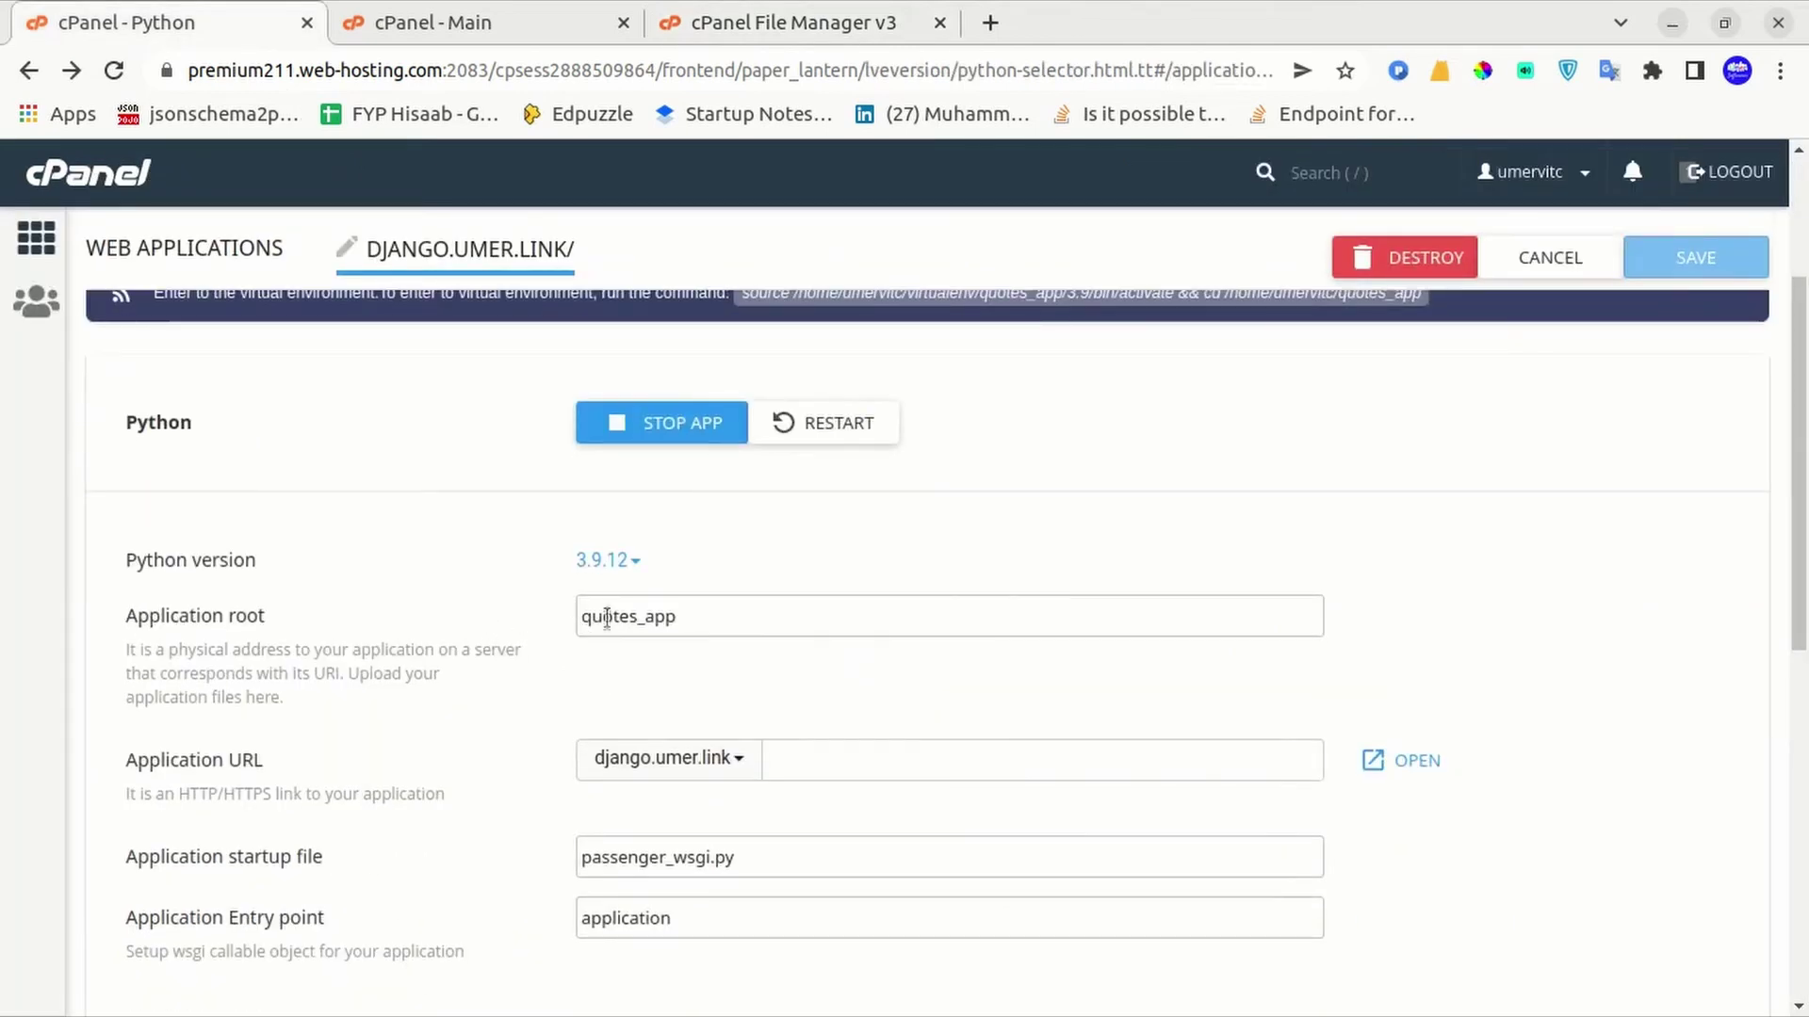
left_click(709, 20)
scroll(646, 581, "down", 7)
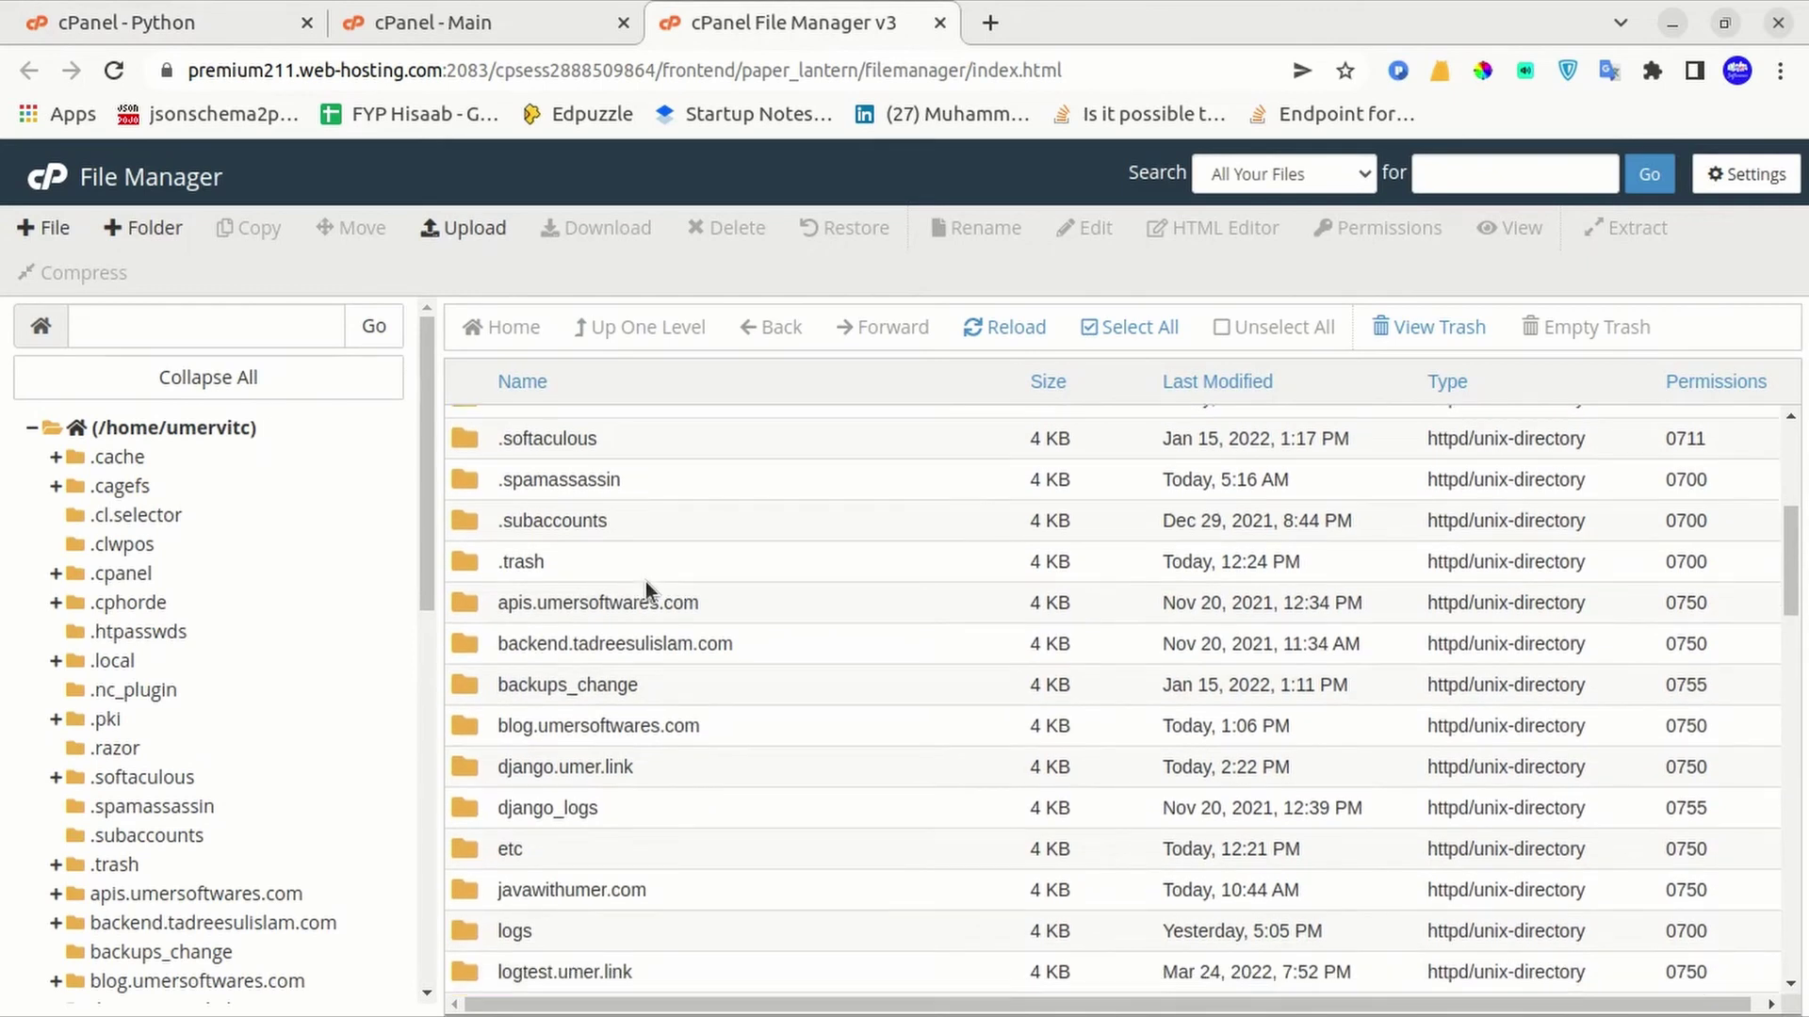
scroll(646, 581, "down", 4)
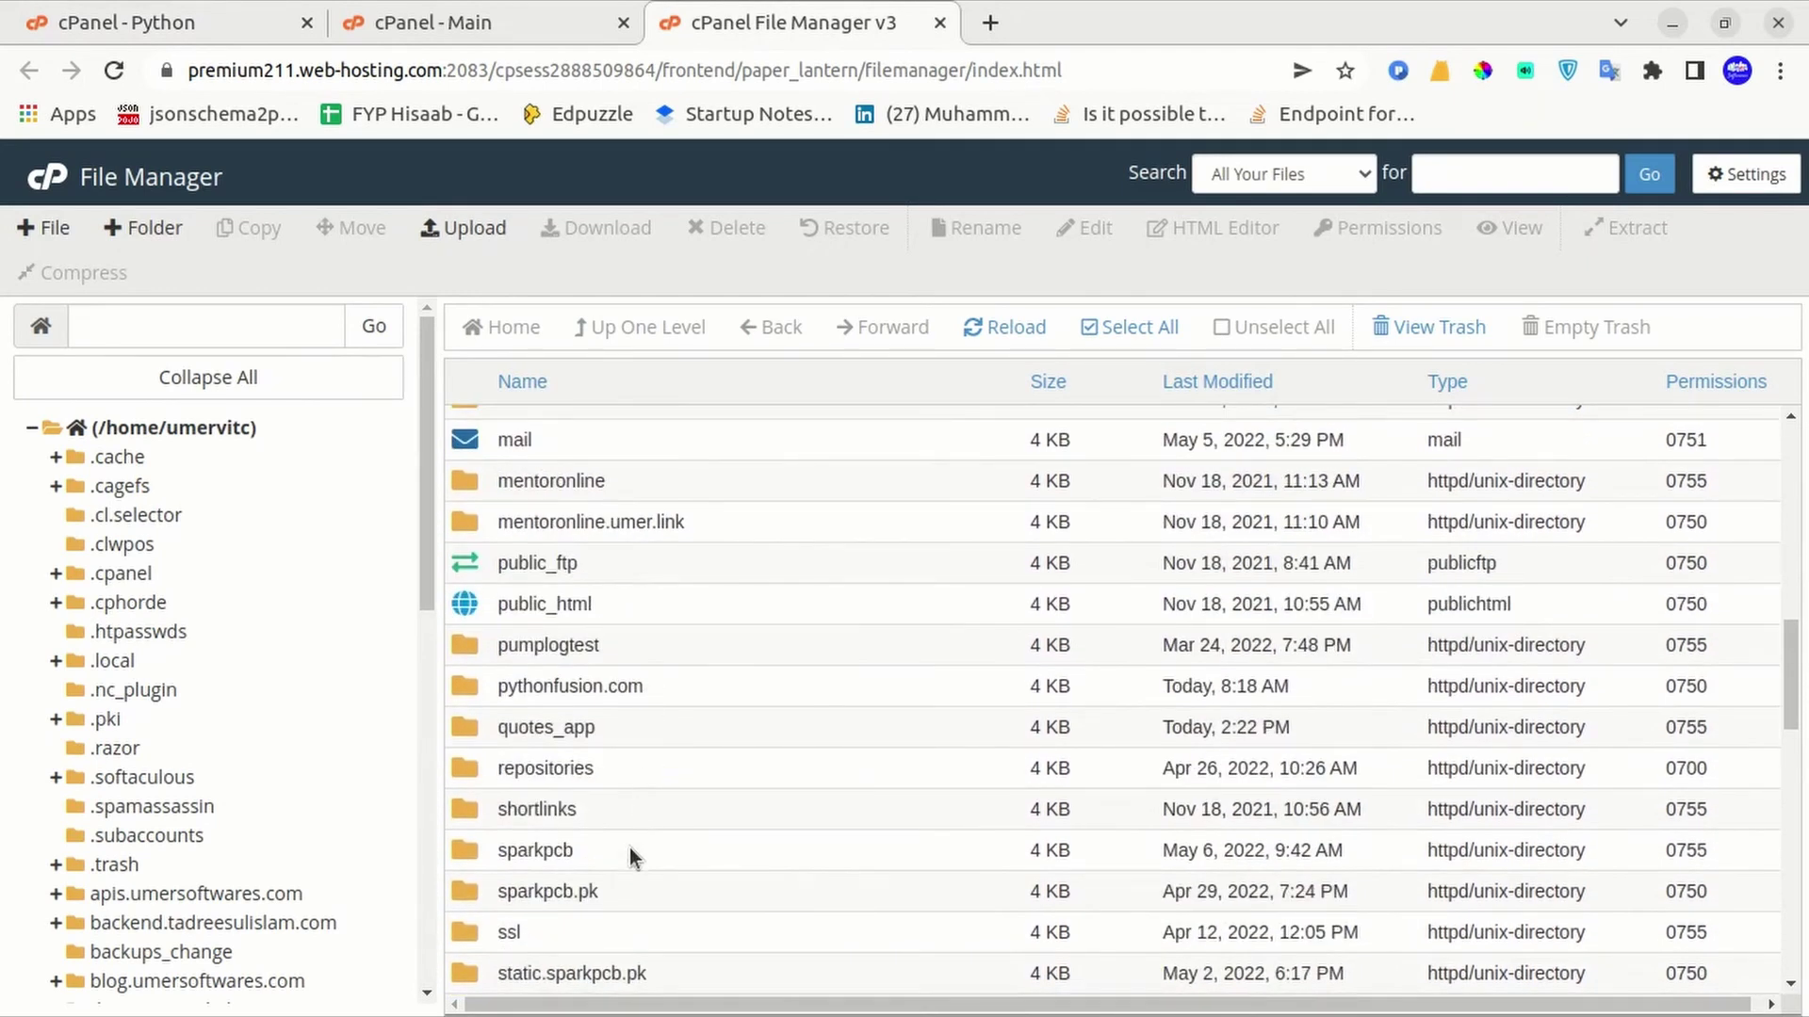
scroll(625, 863, "down", 3)
scroll(614, 698, "up", 1)
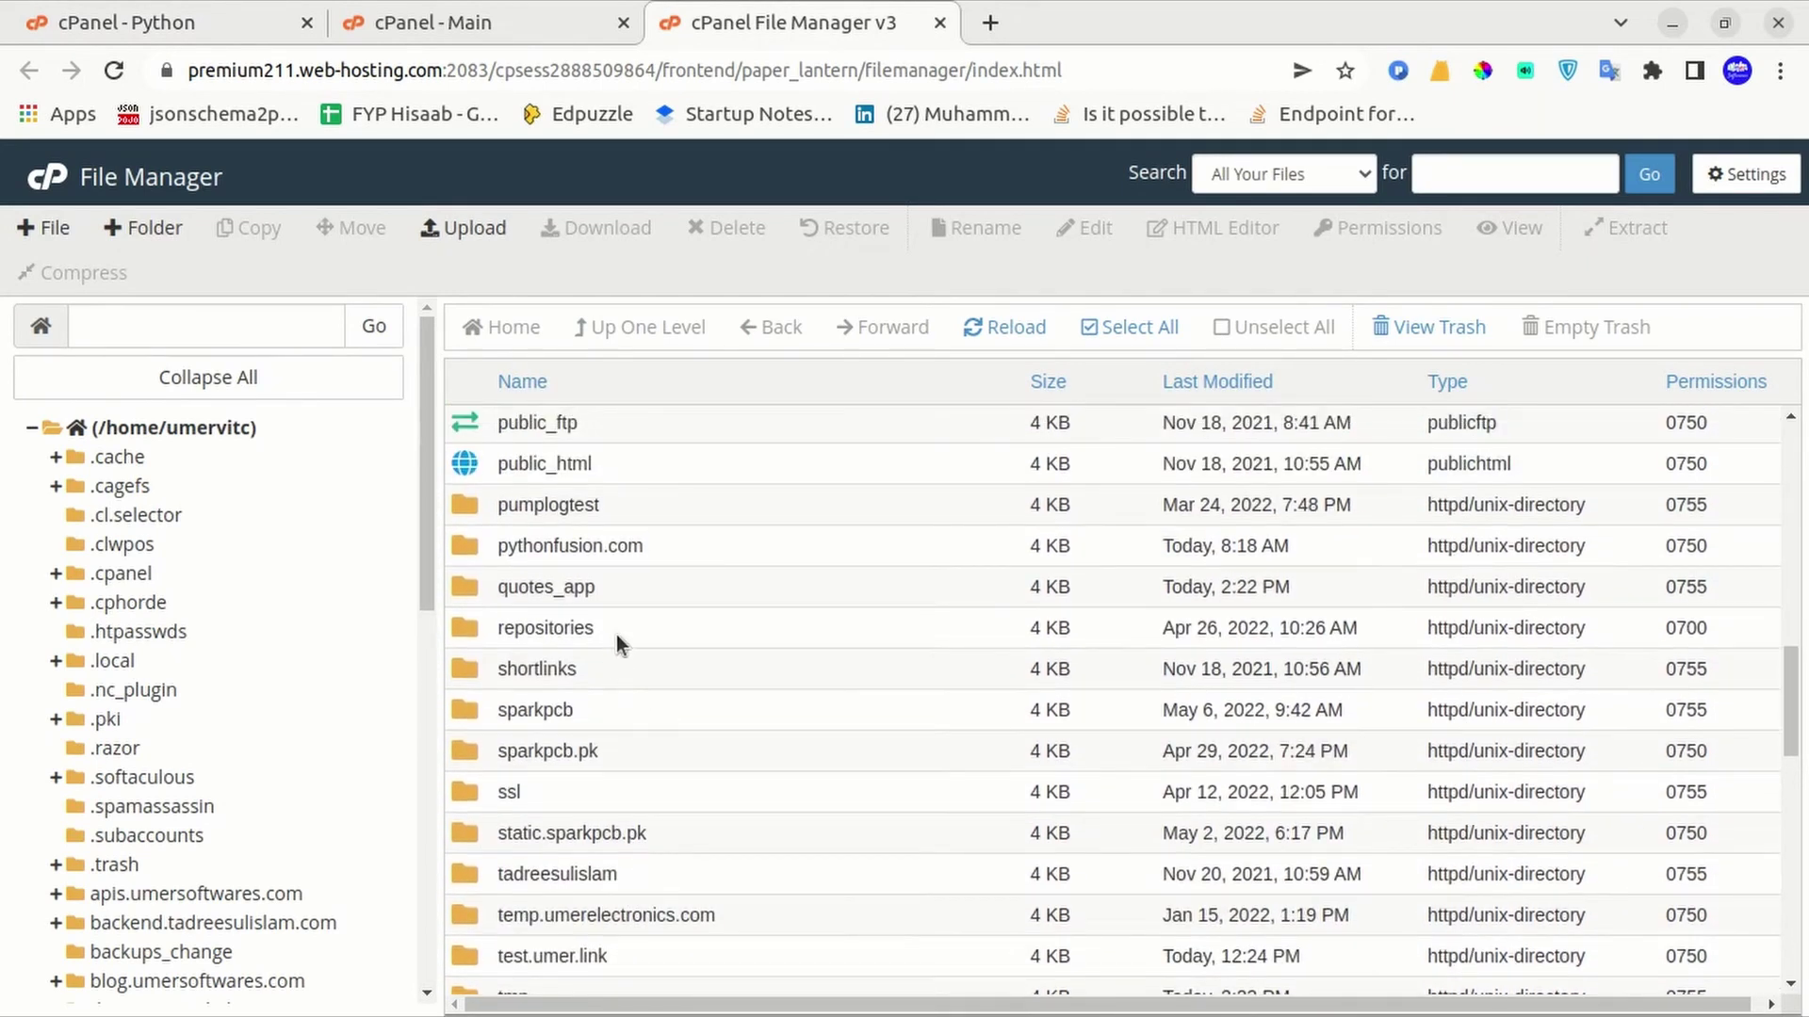
double_click(625, 586)
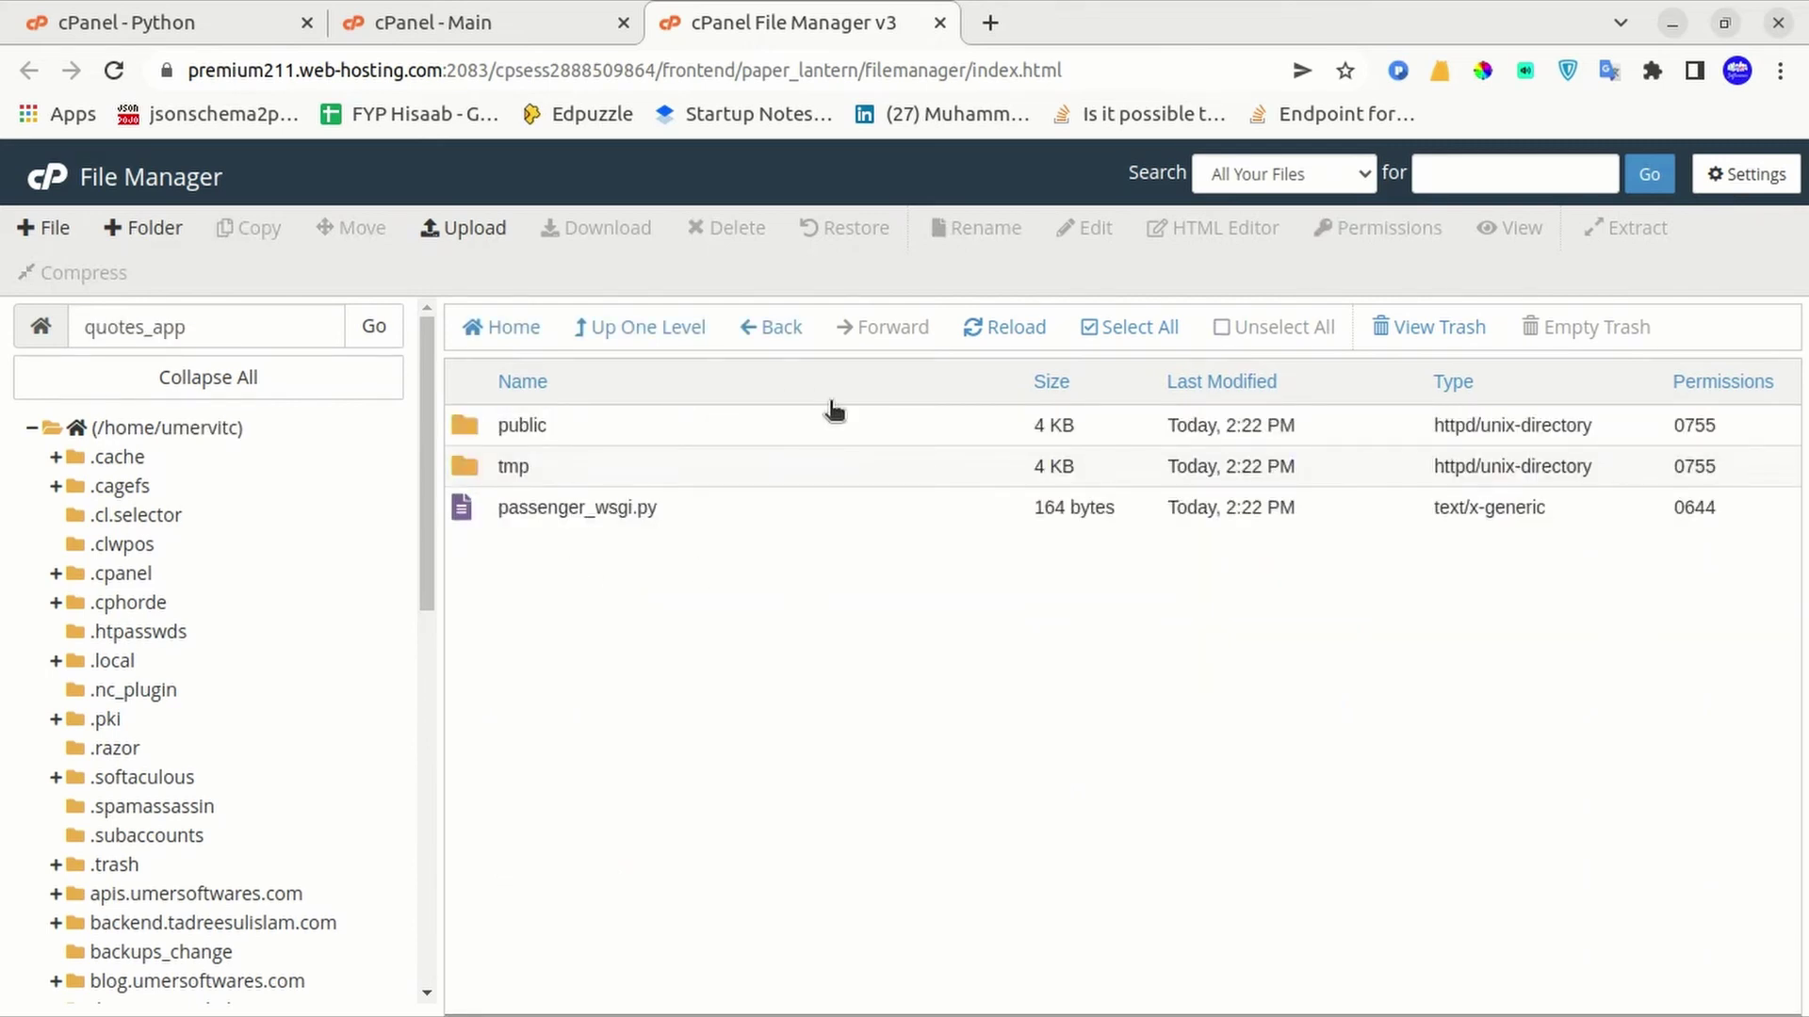
Step: Compress all five items of the local quotes project folder into upload.zip
key("alt+Tab")
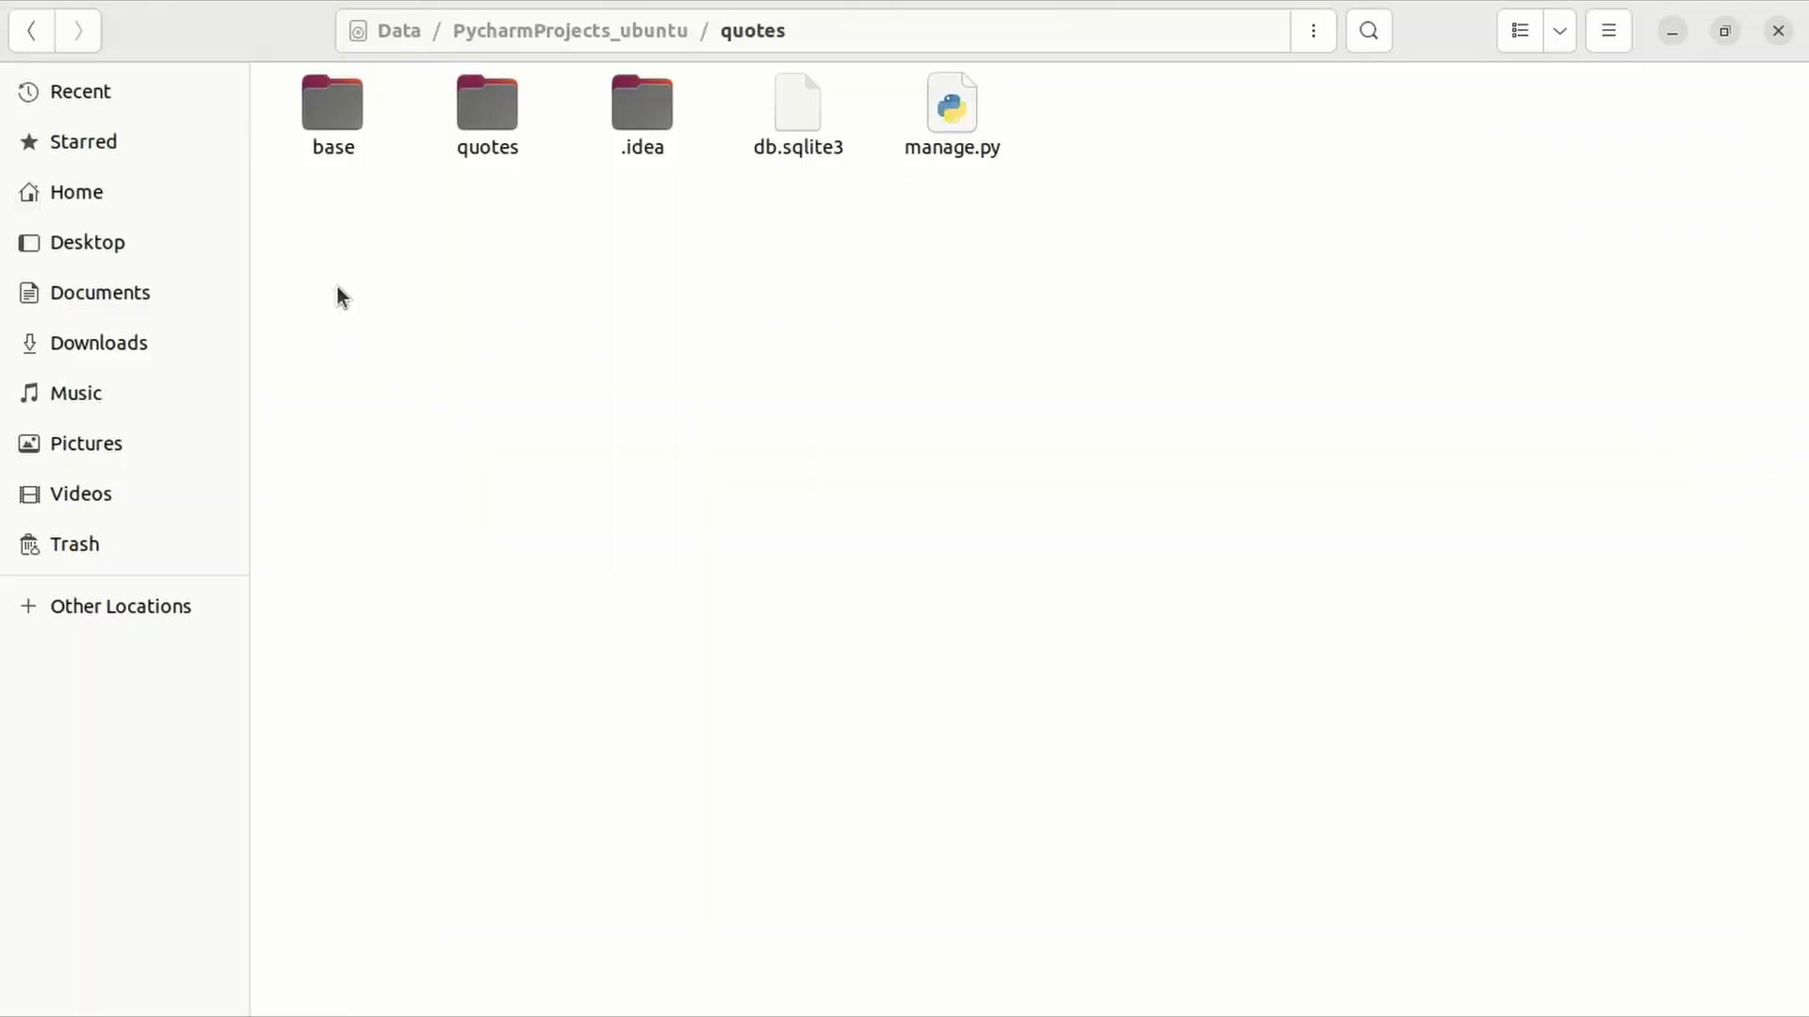
left_click_drag(292, 212, 1020, 108)
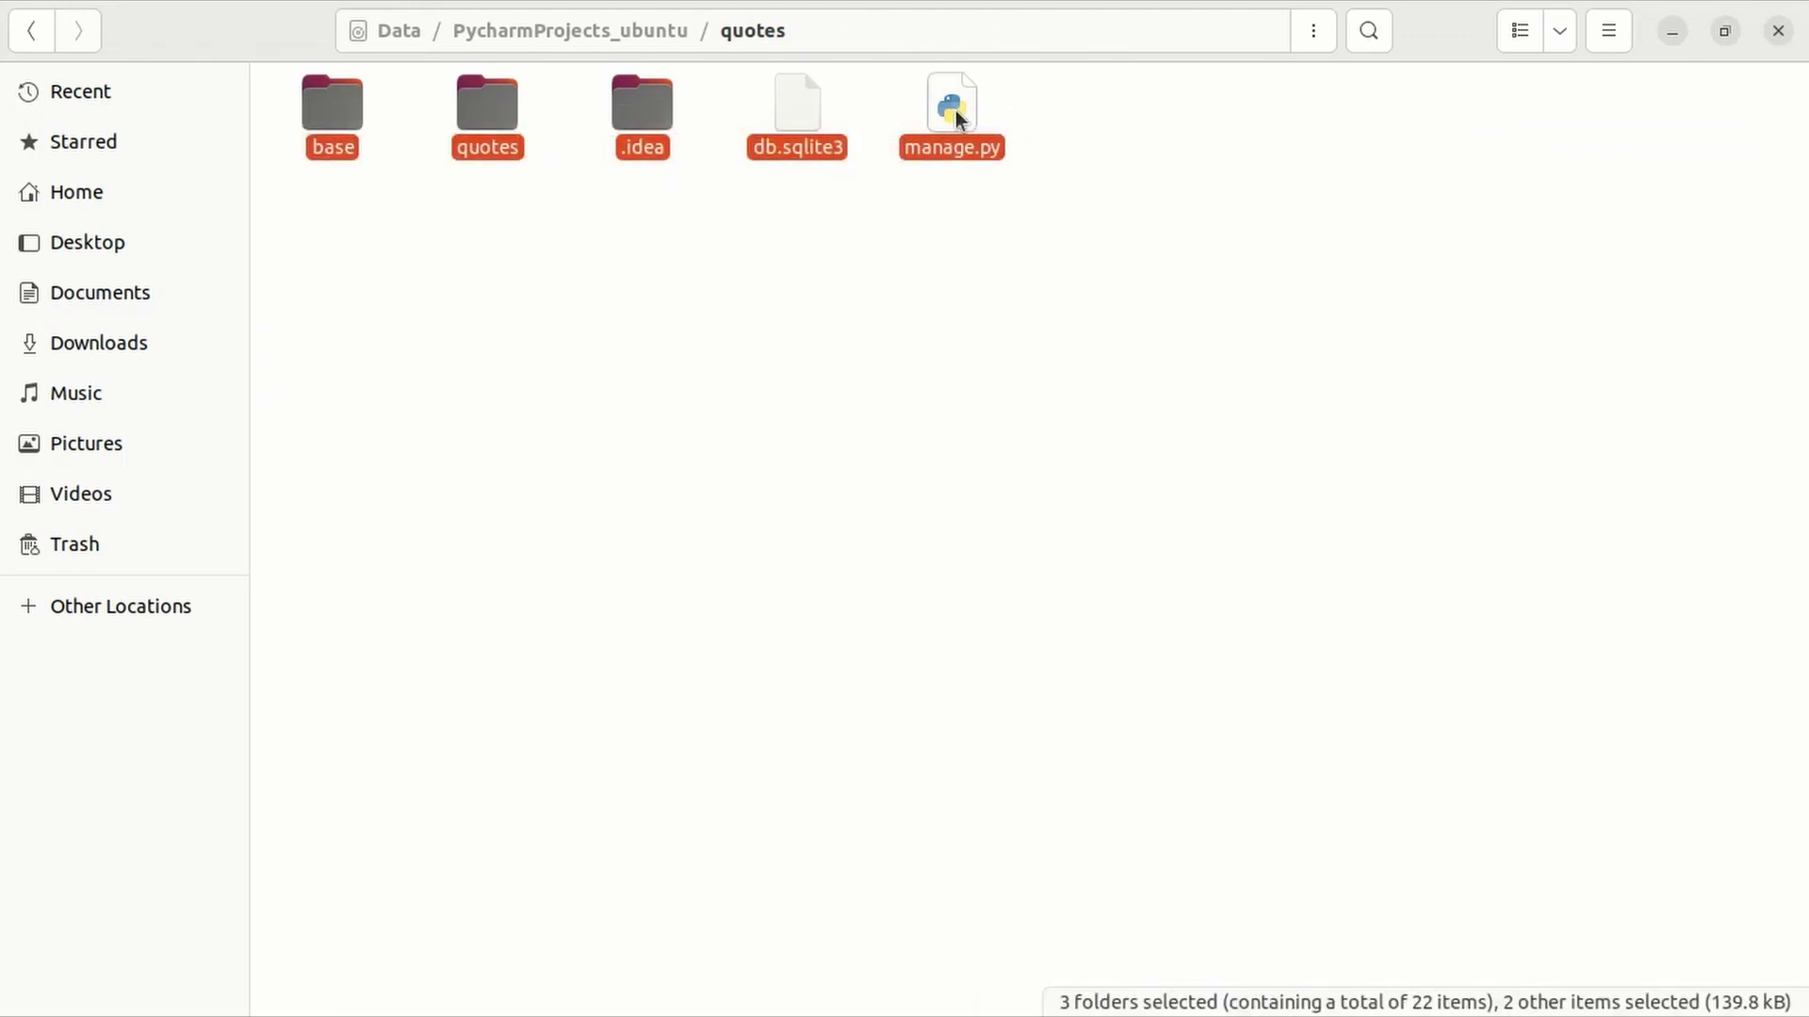
right_click(975, 133)
left_click(1108, 506)
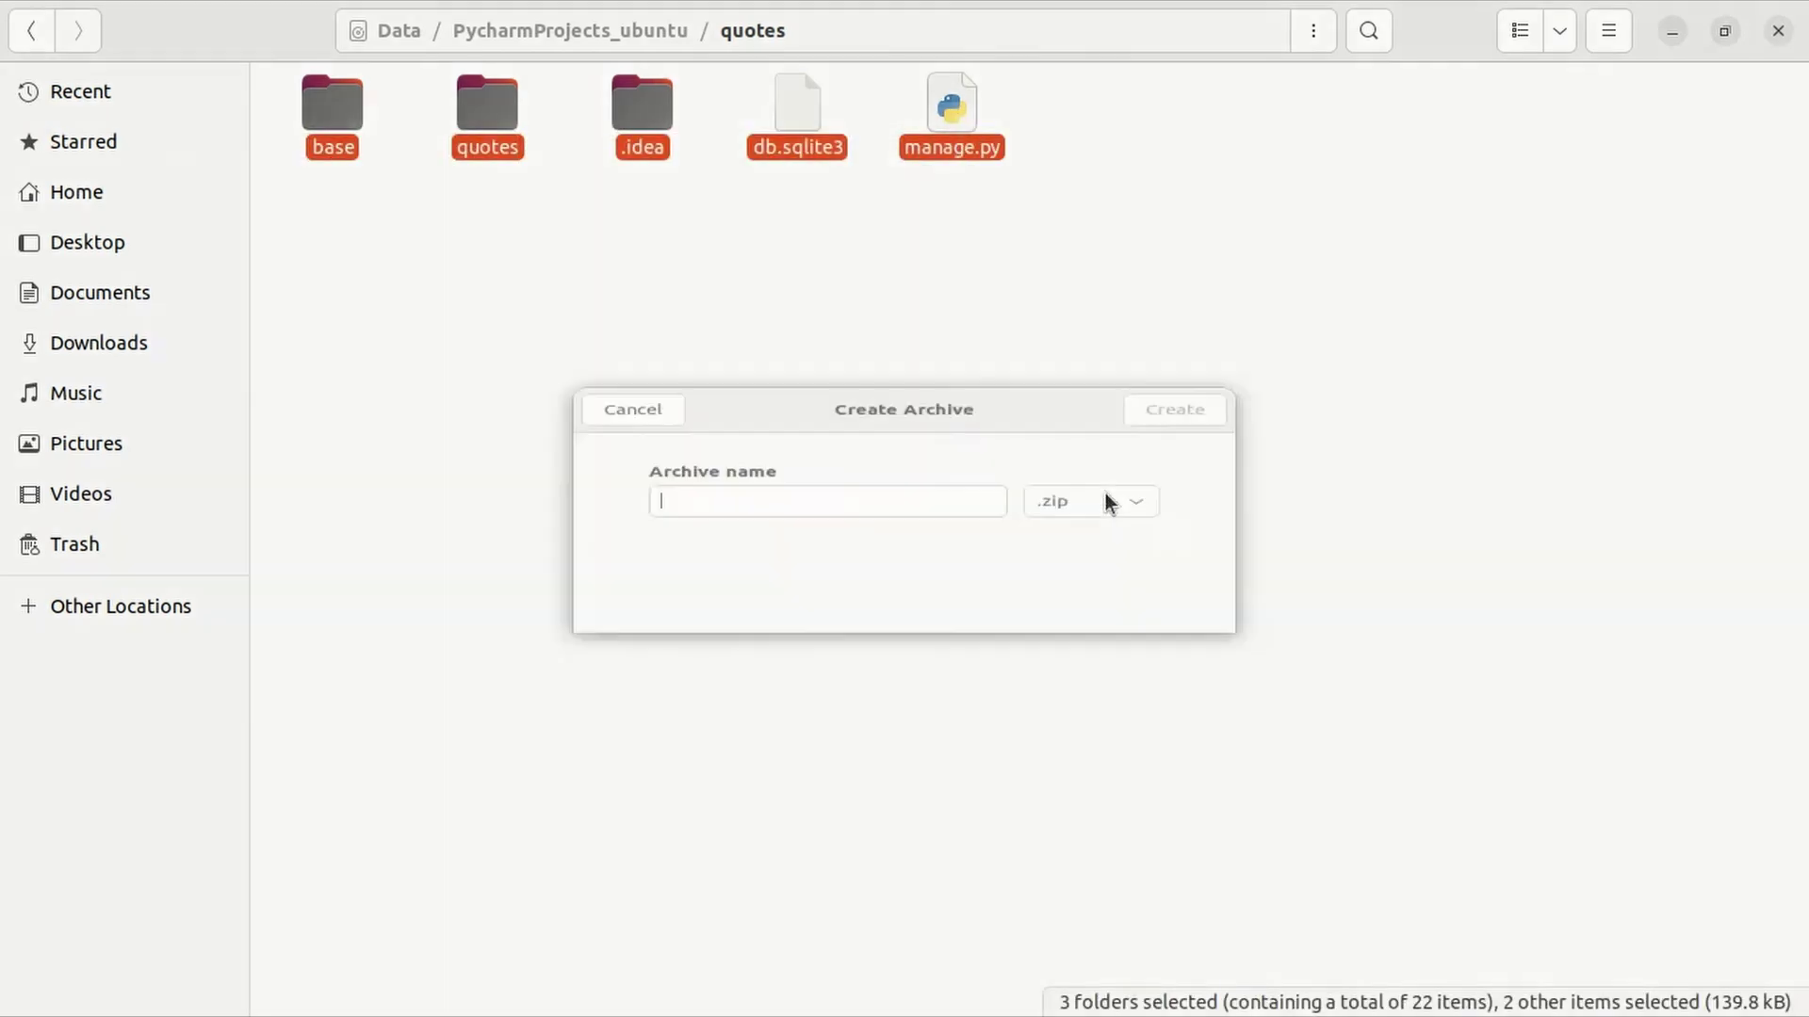
type("upload")
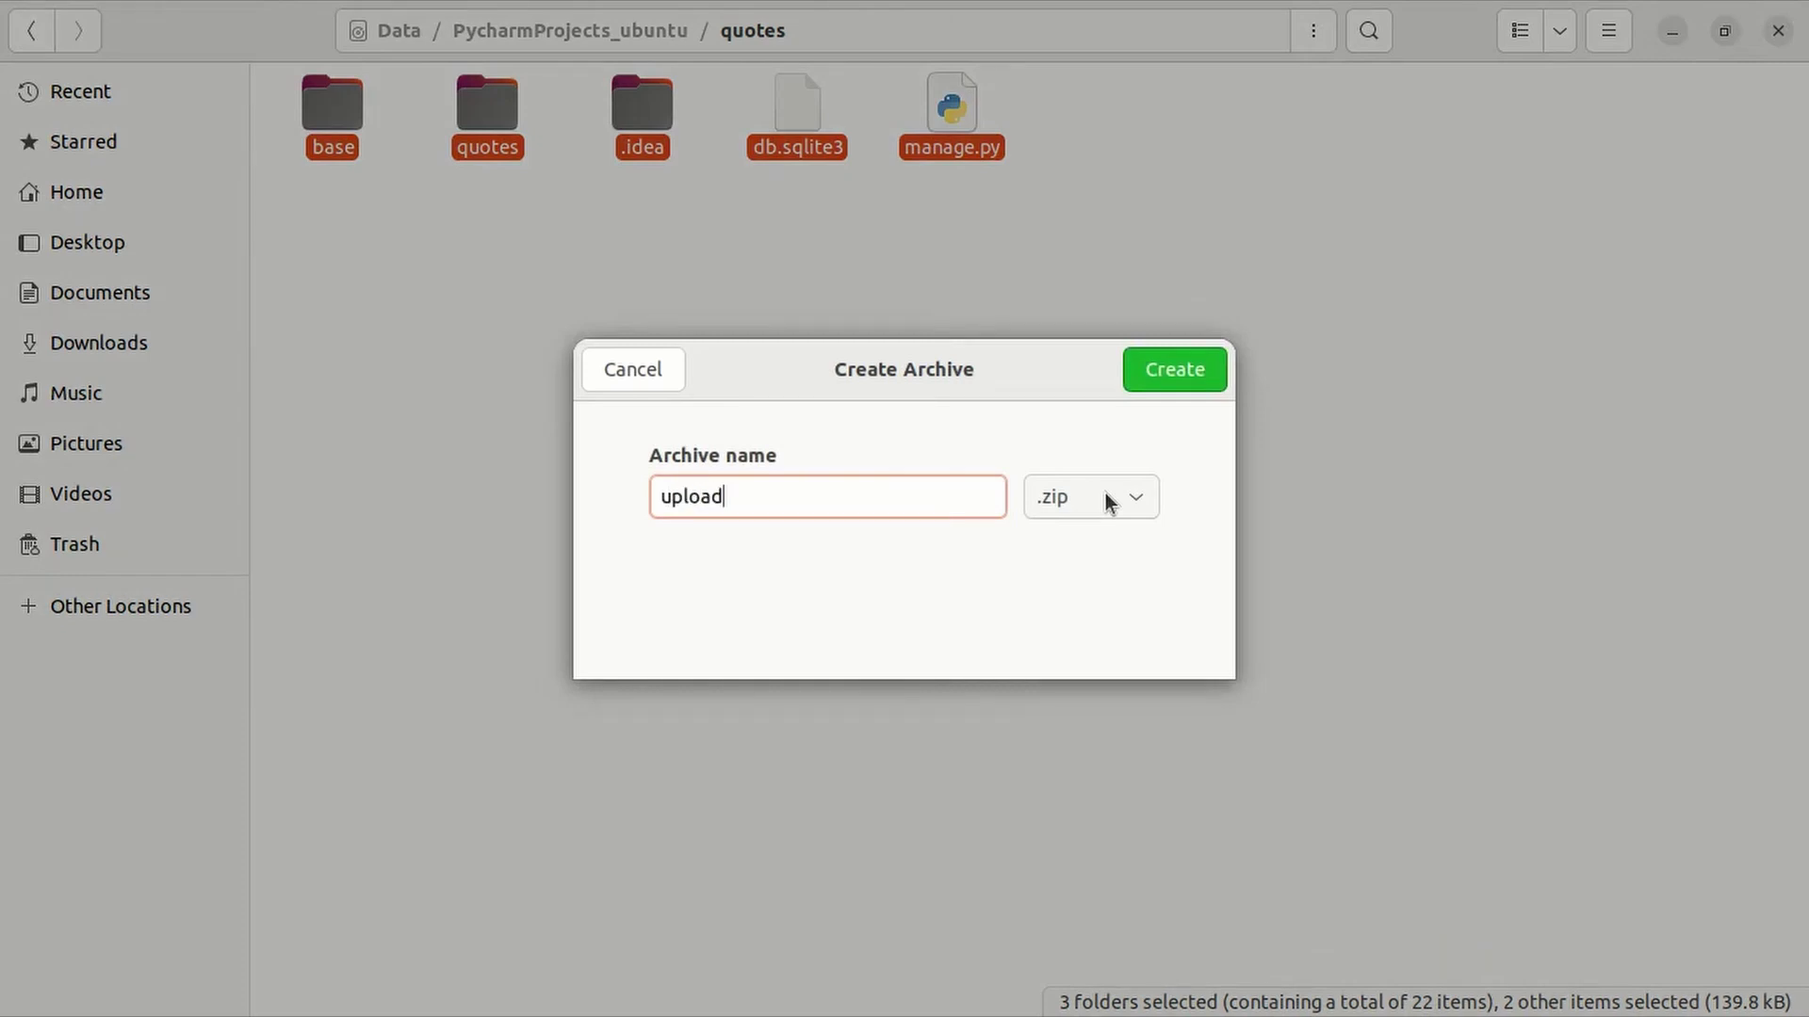
key("Return")
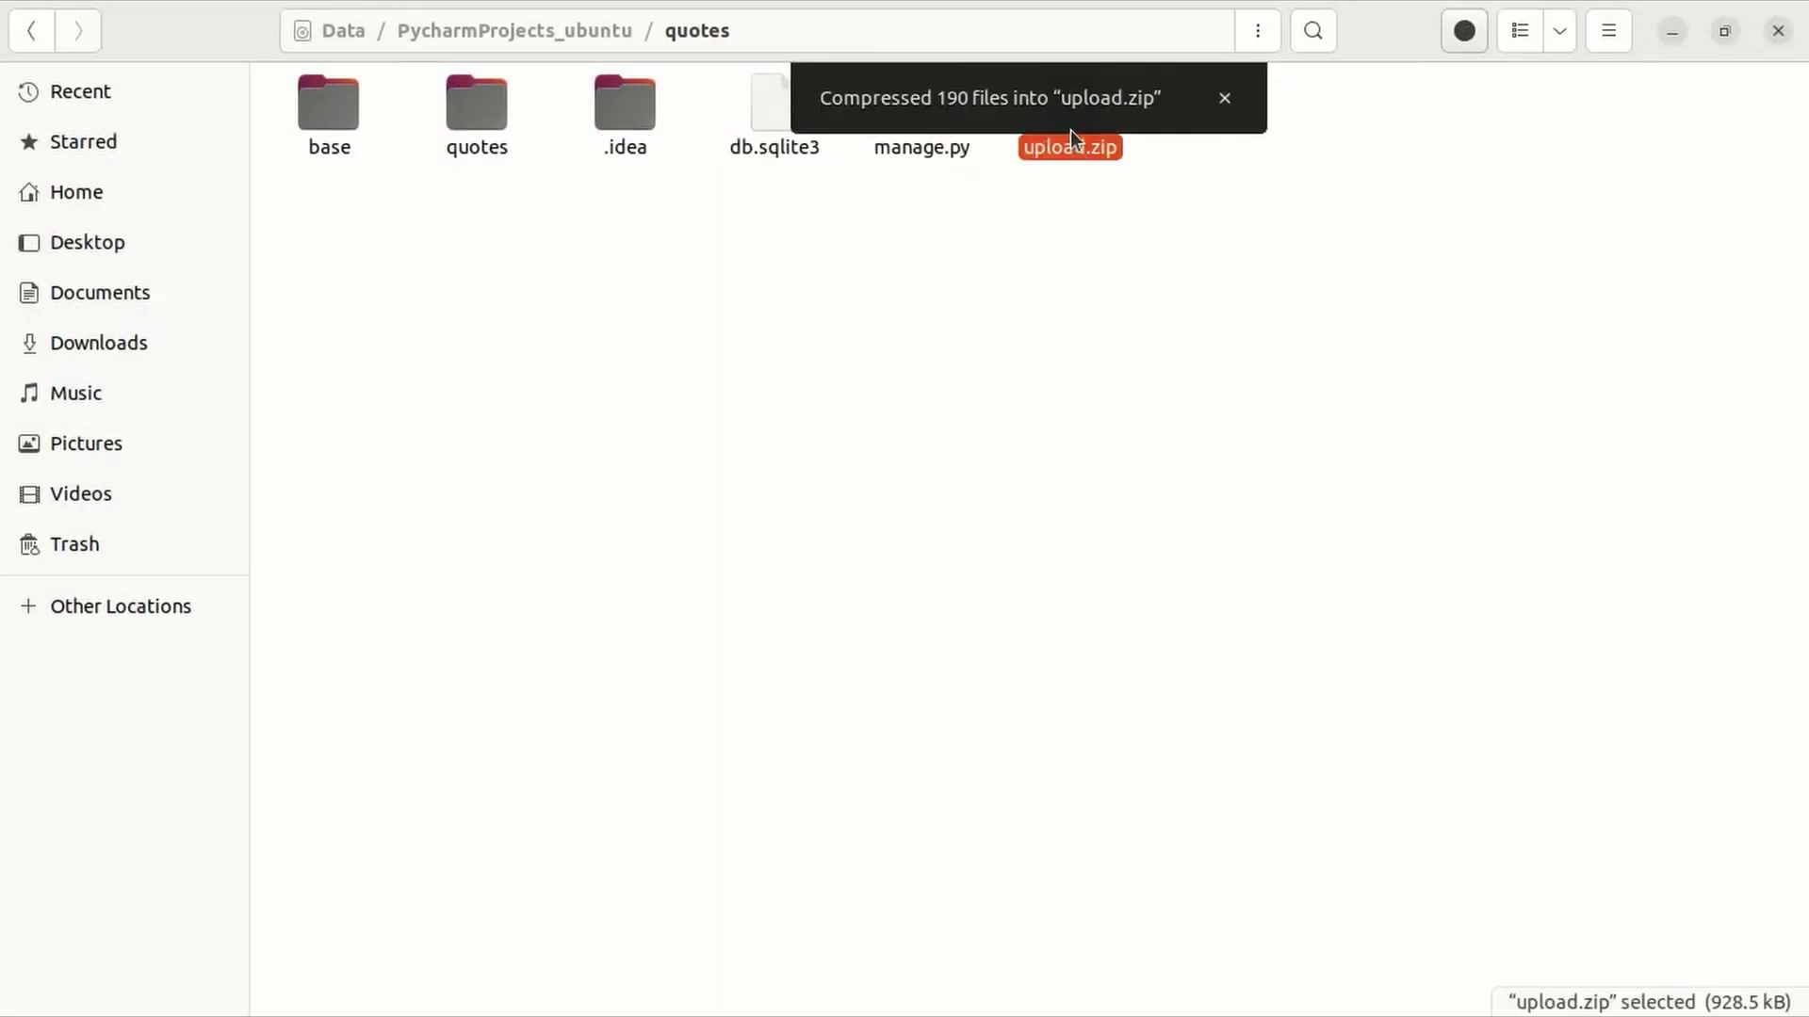
left_click(1059, 166)
left_click(1222, 94)
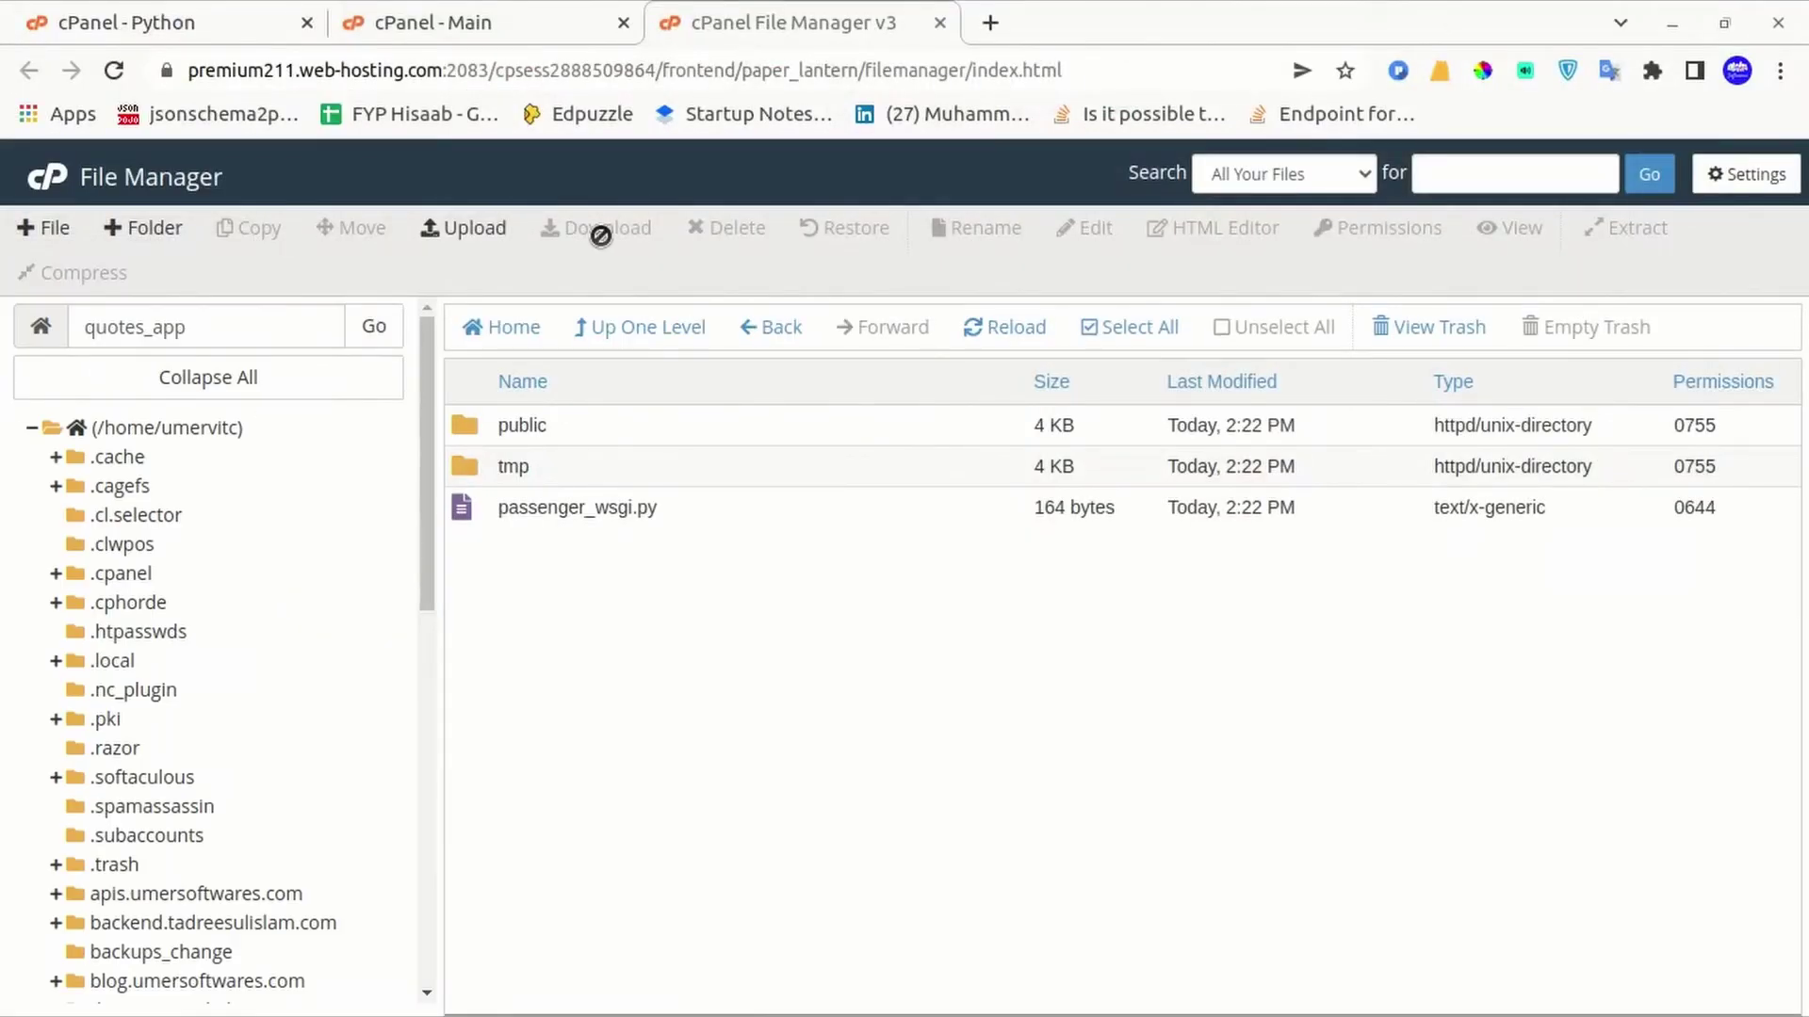
Step: Upload upload.zip (906.76 KB) to quotes_app and return to the folder listing
left_click(475, 227)
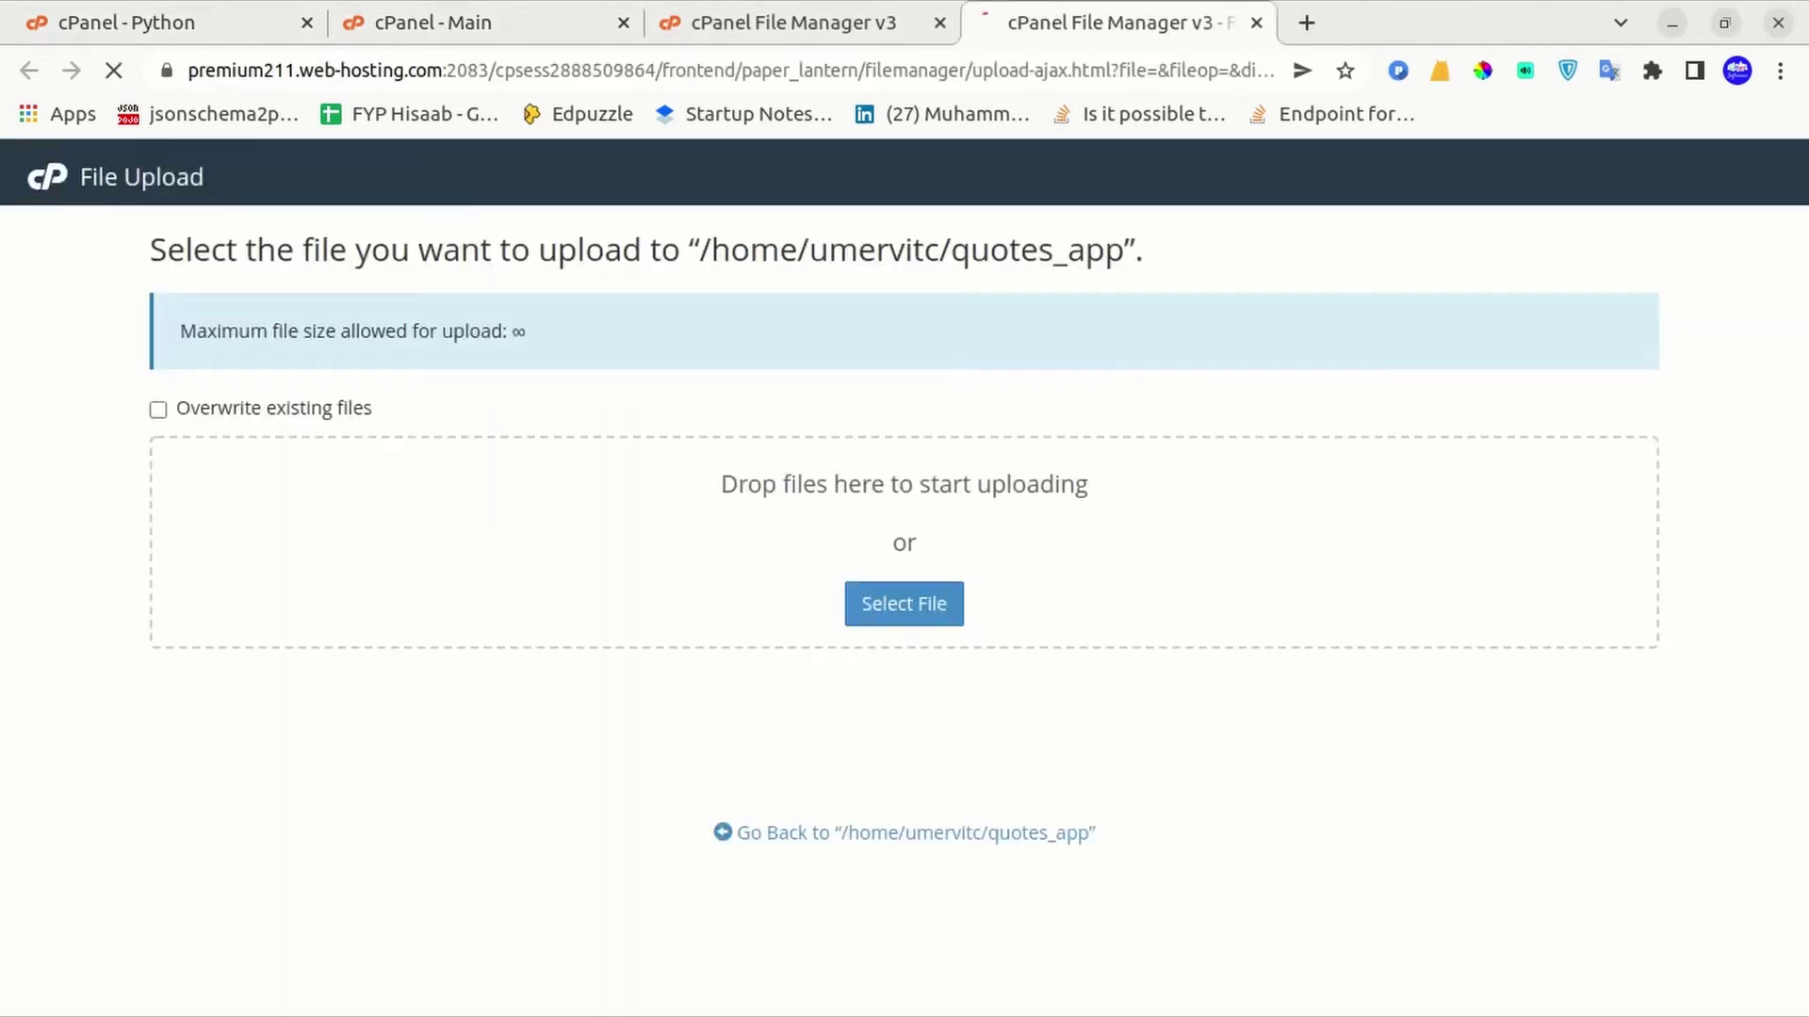
left_click_drag(0, 723, 1093, 533)
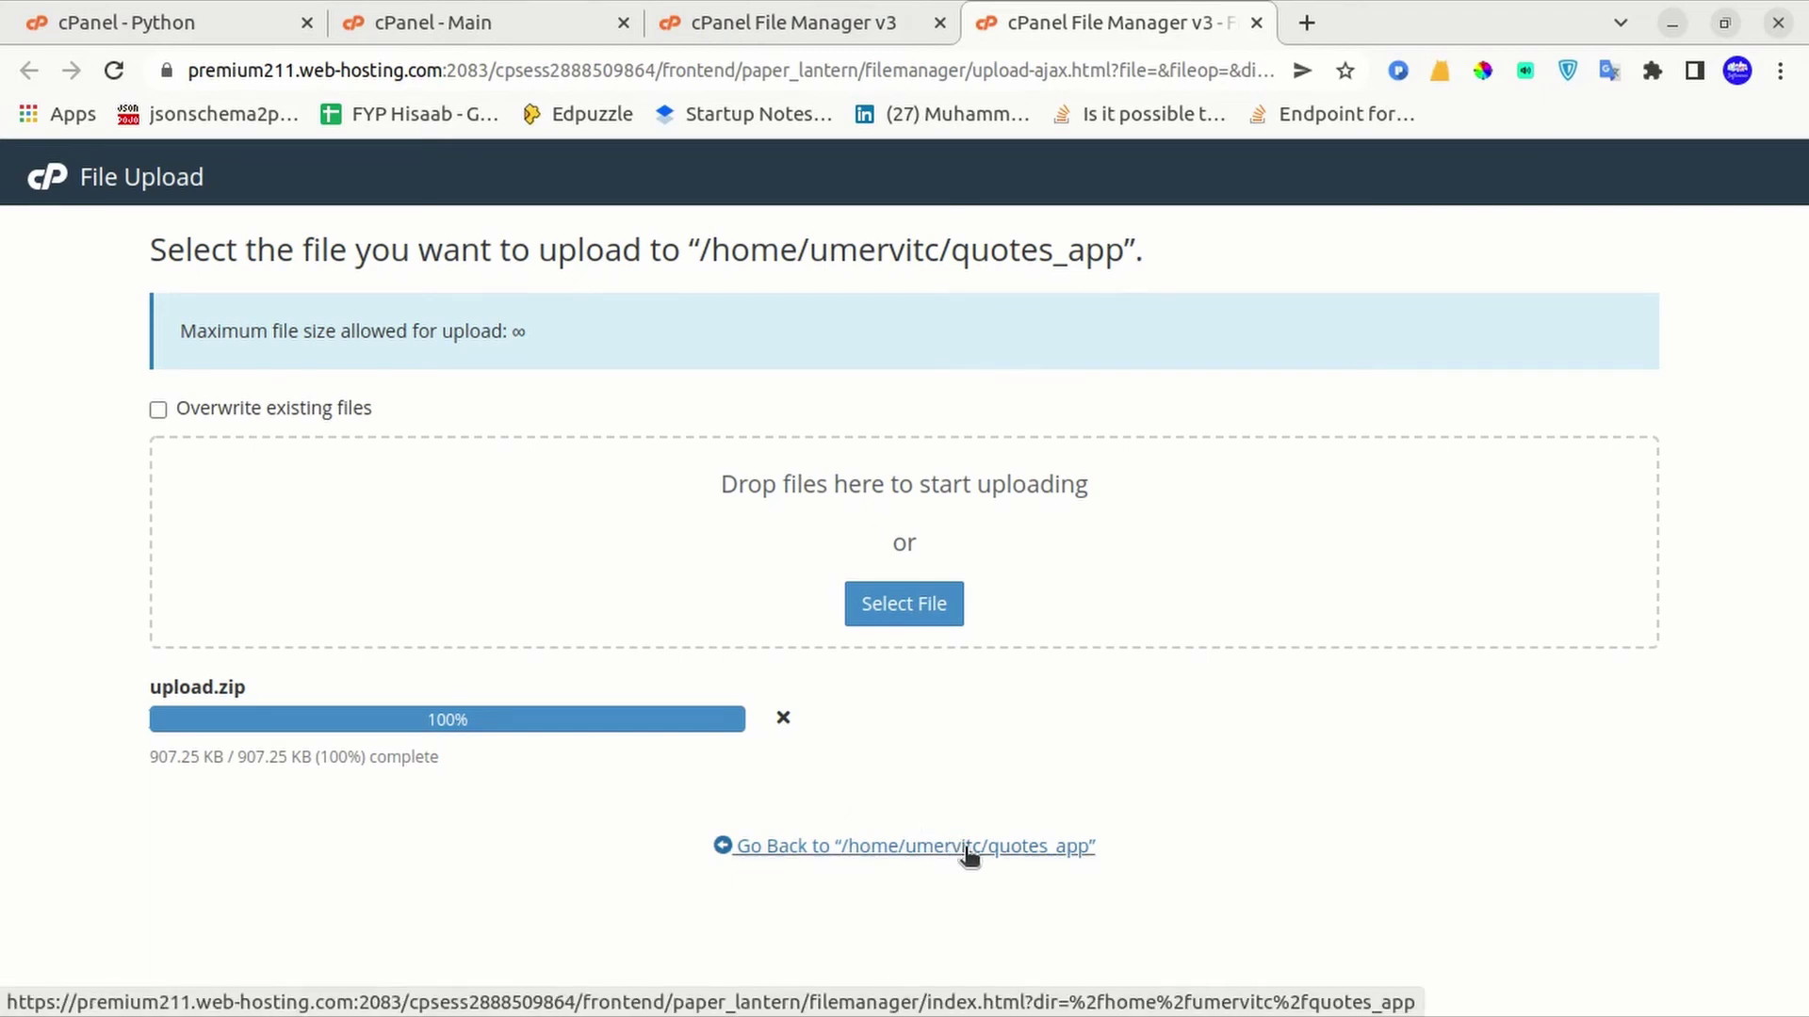
left_click(968, 851)
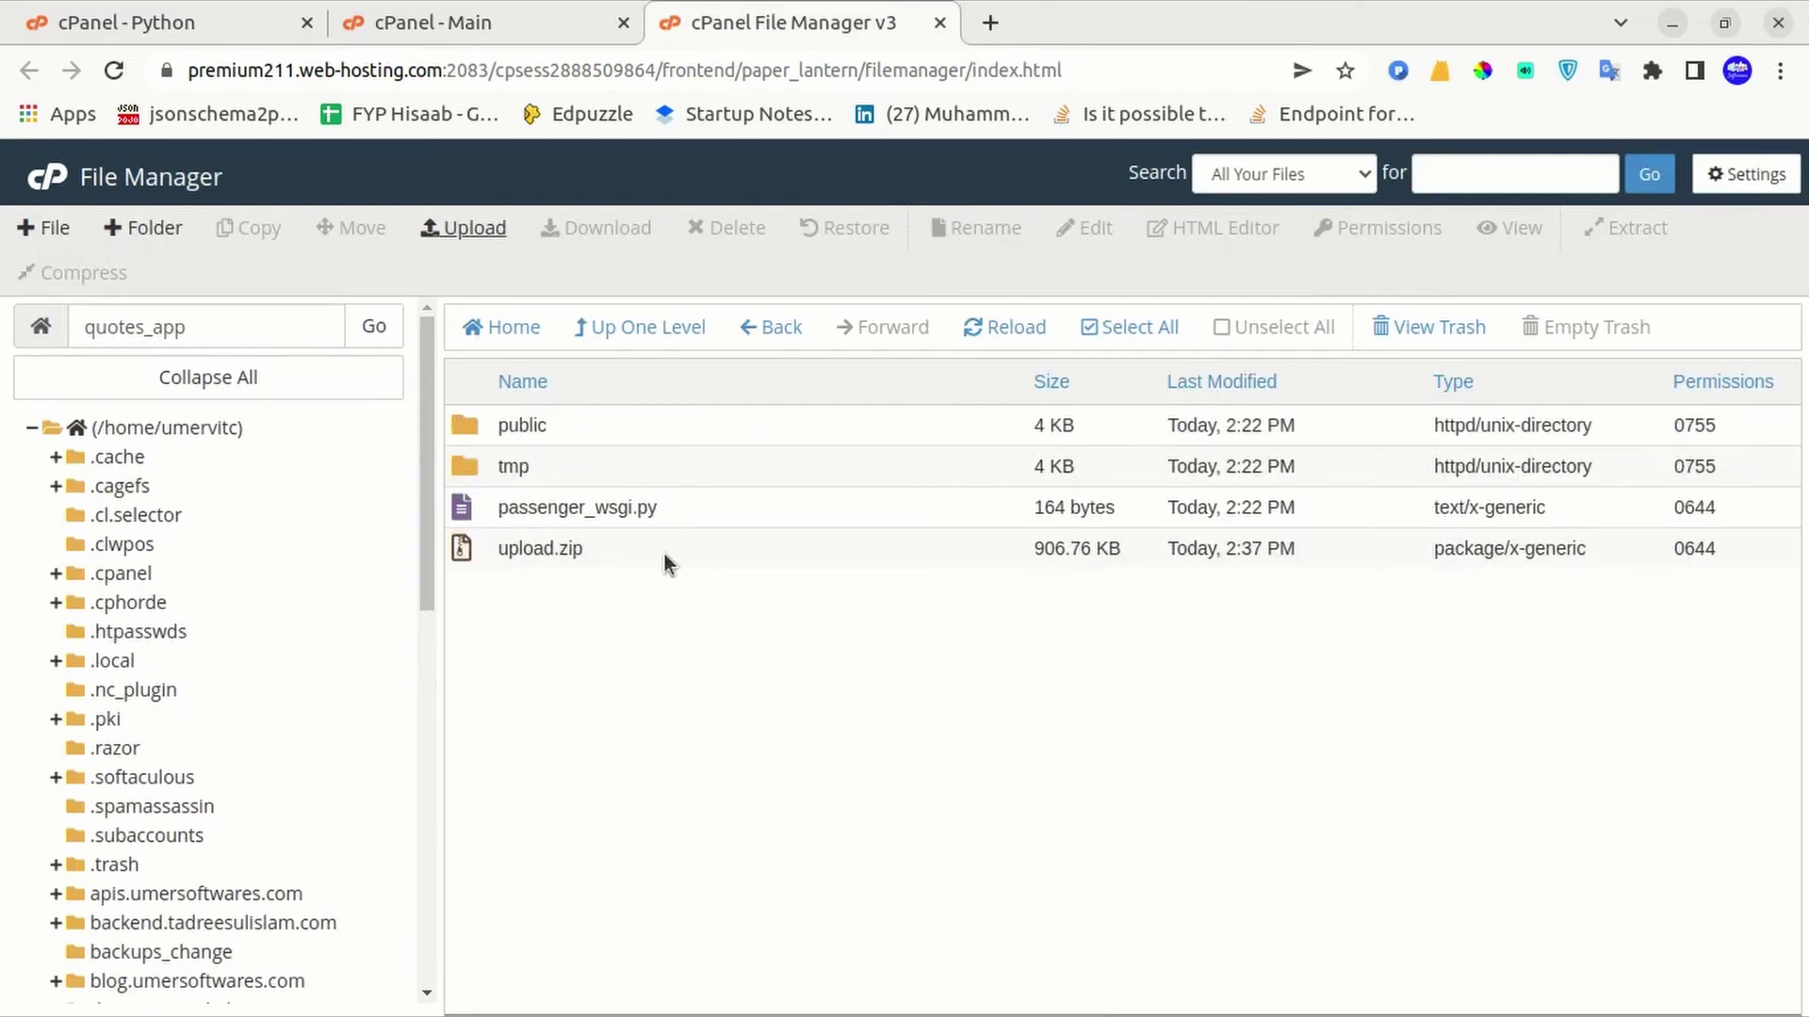
Step: Extract upload.zip into /quotes_app, adding .idea, base, quotes, db.sqlite3 and manage.py
left_click(630, 548)
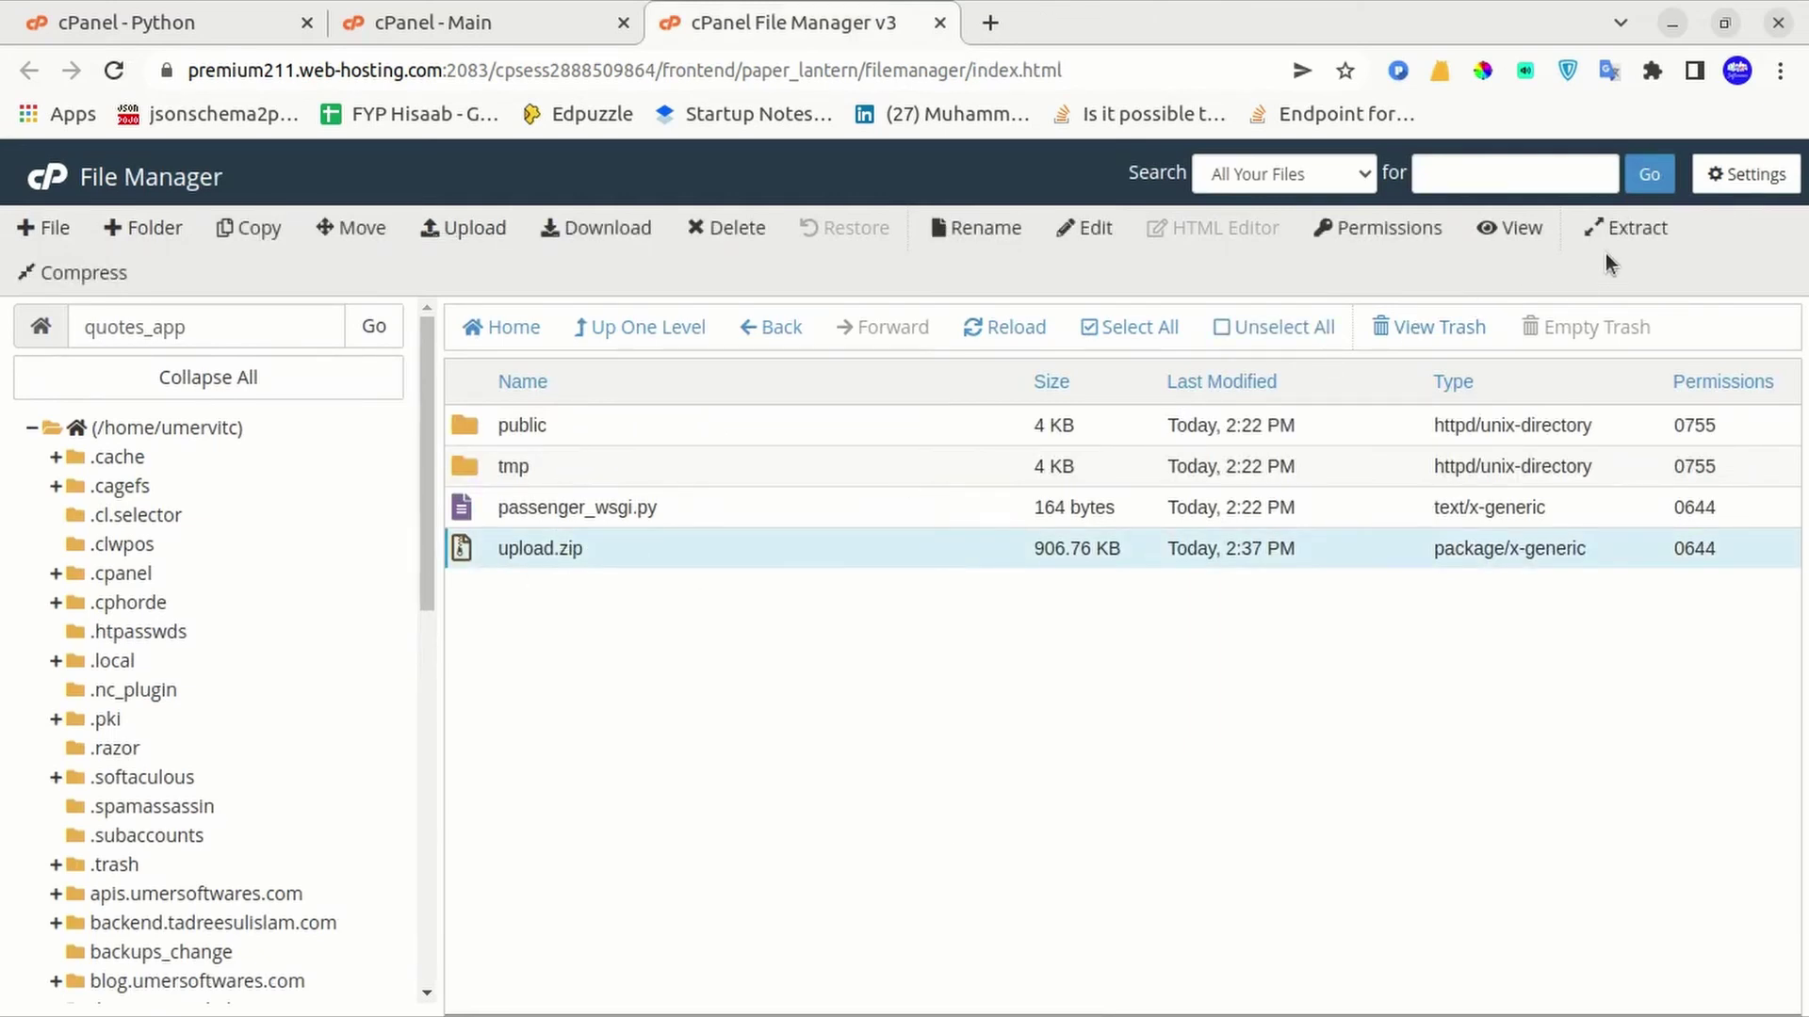
left_click(1622, 230)
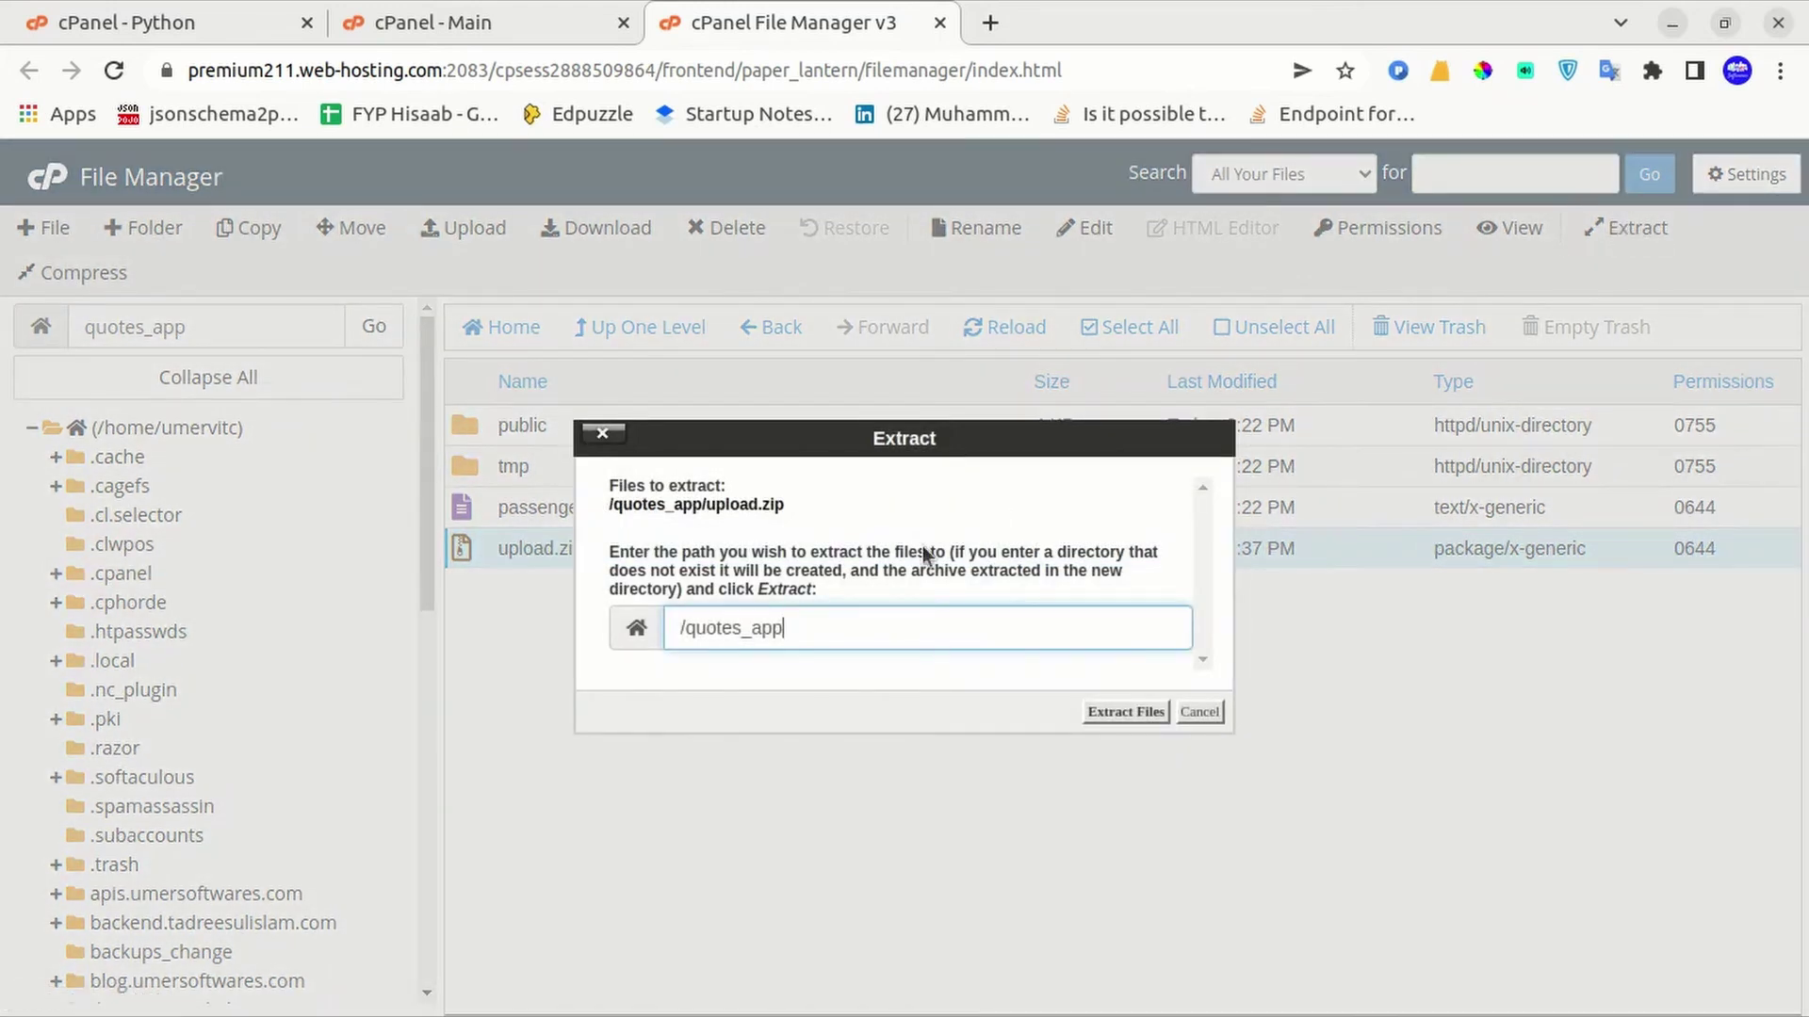
left_click(1119, 715)
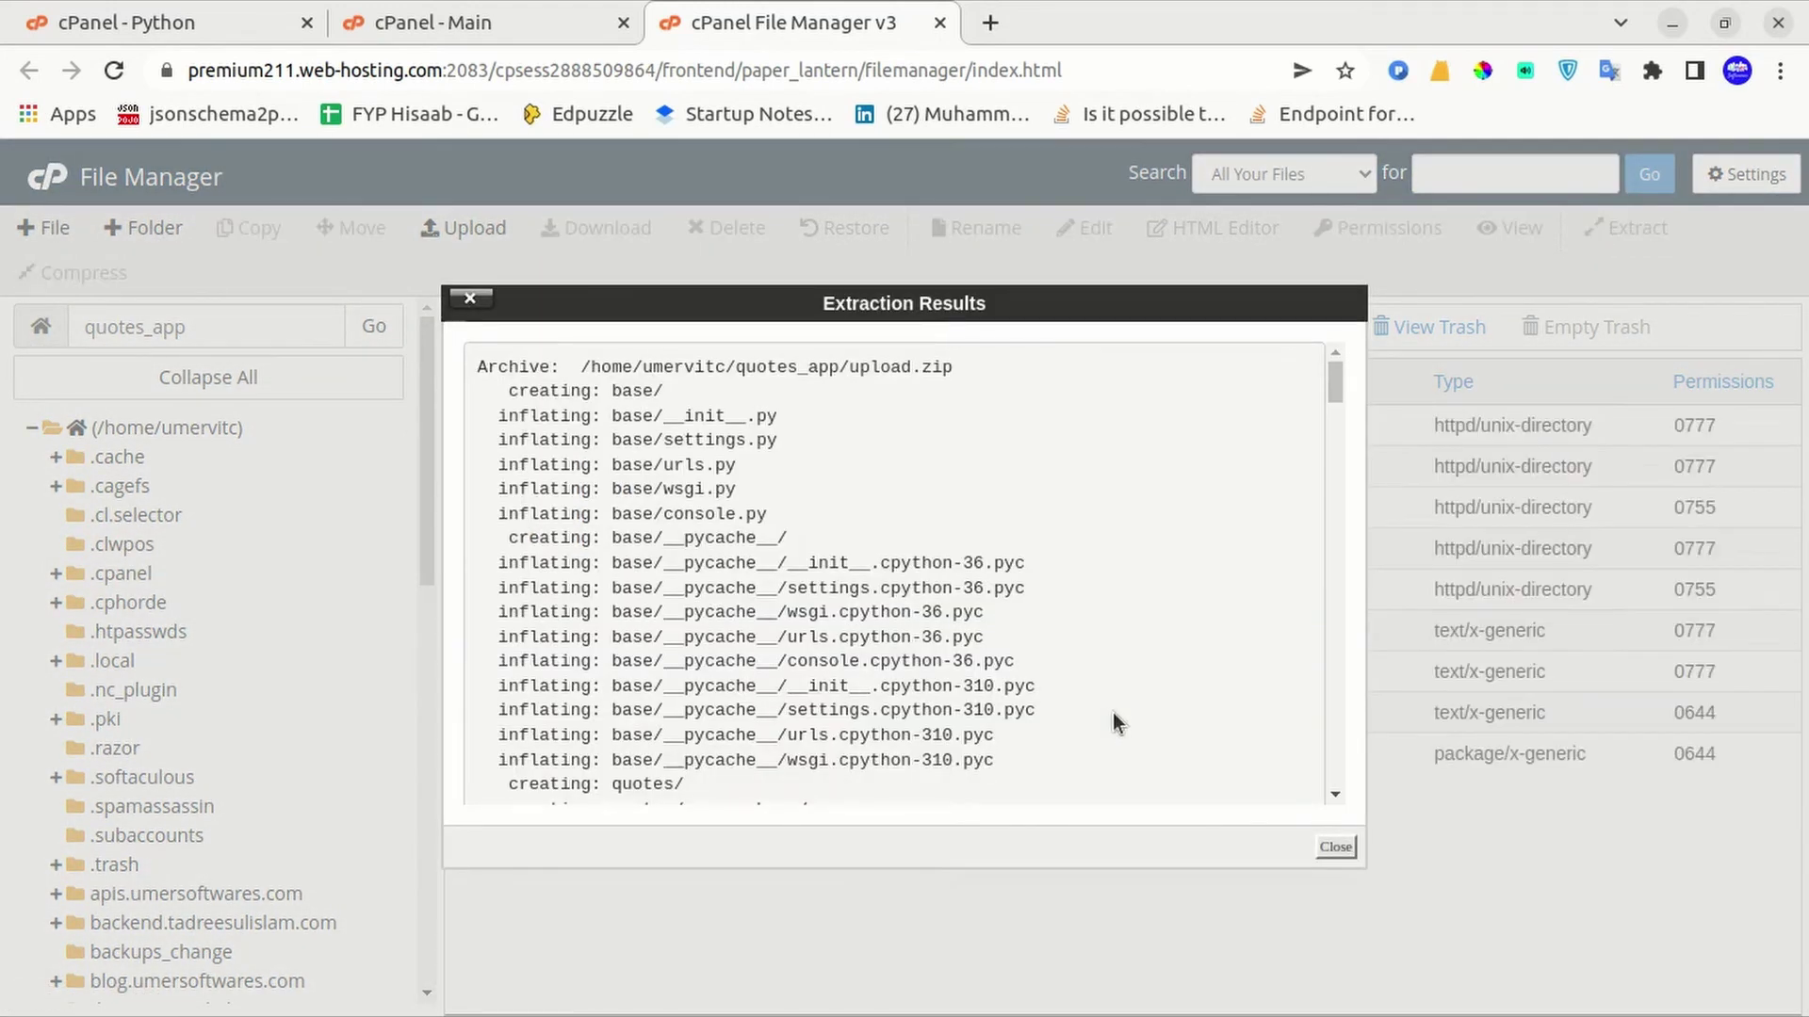
left_click(1336, 847)
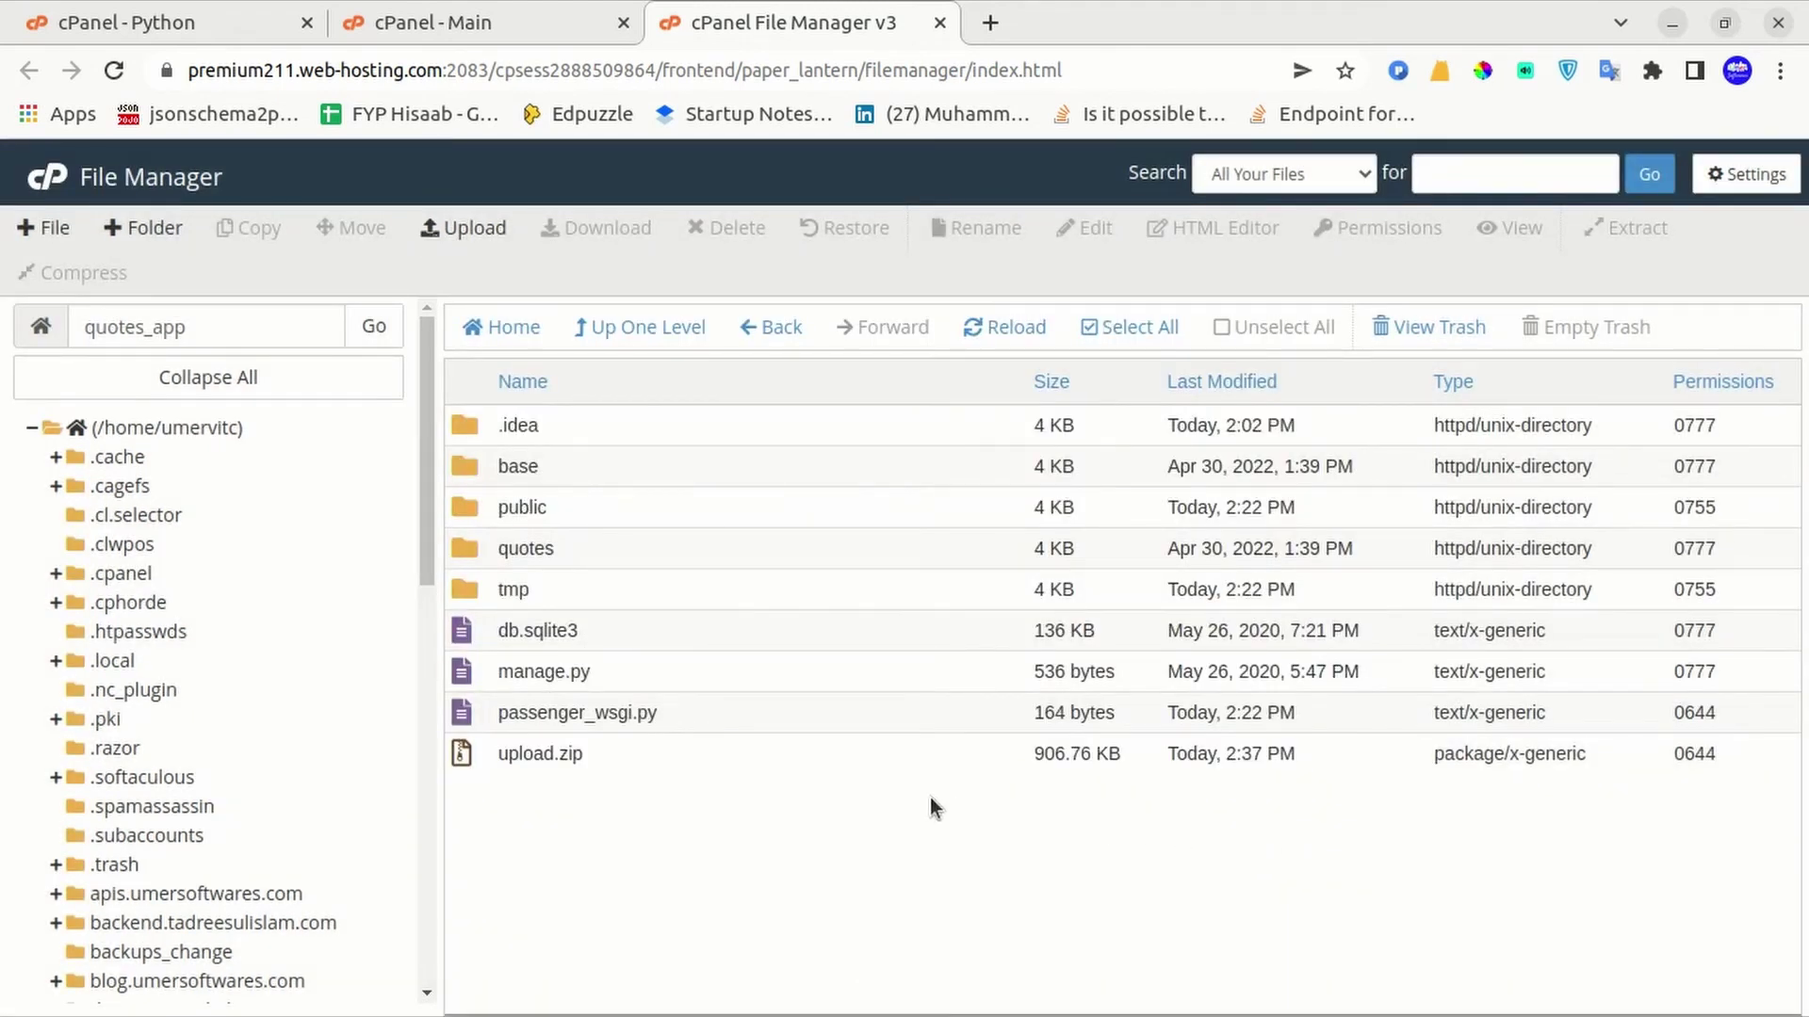
left_click(669, 713)
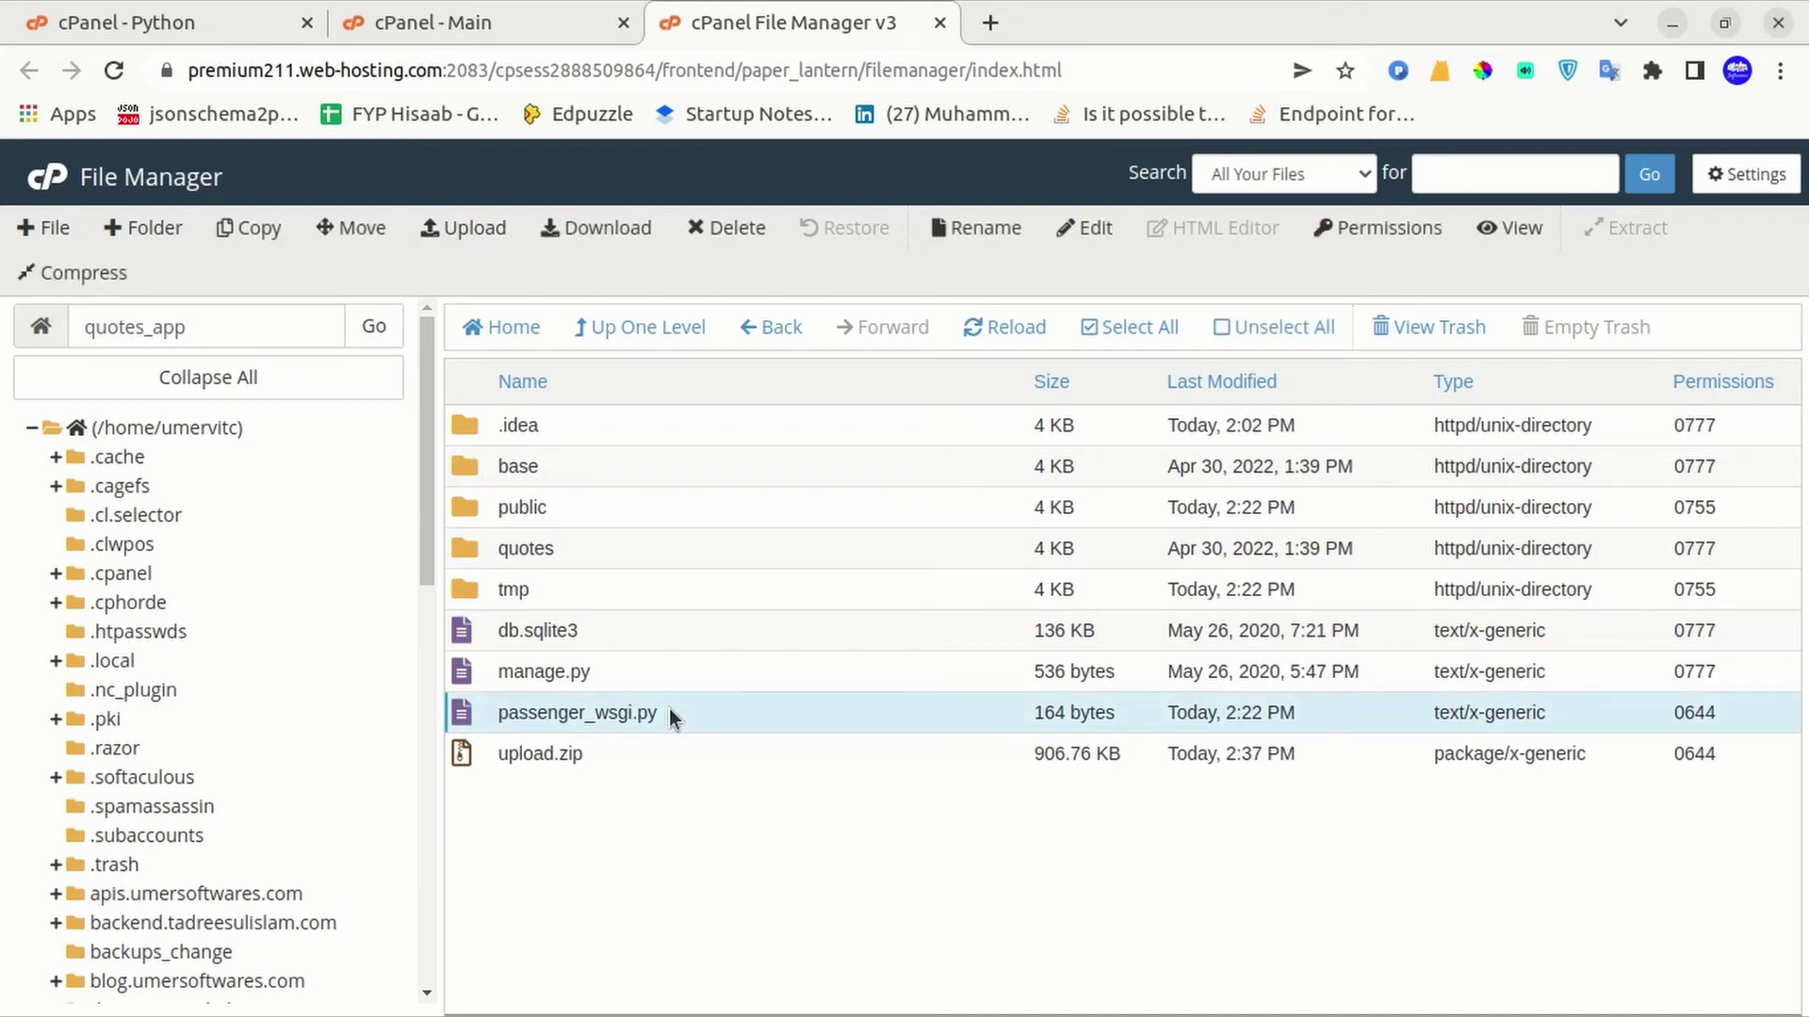
left_click(602, 666)
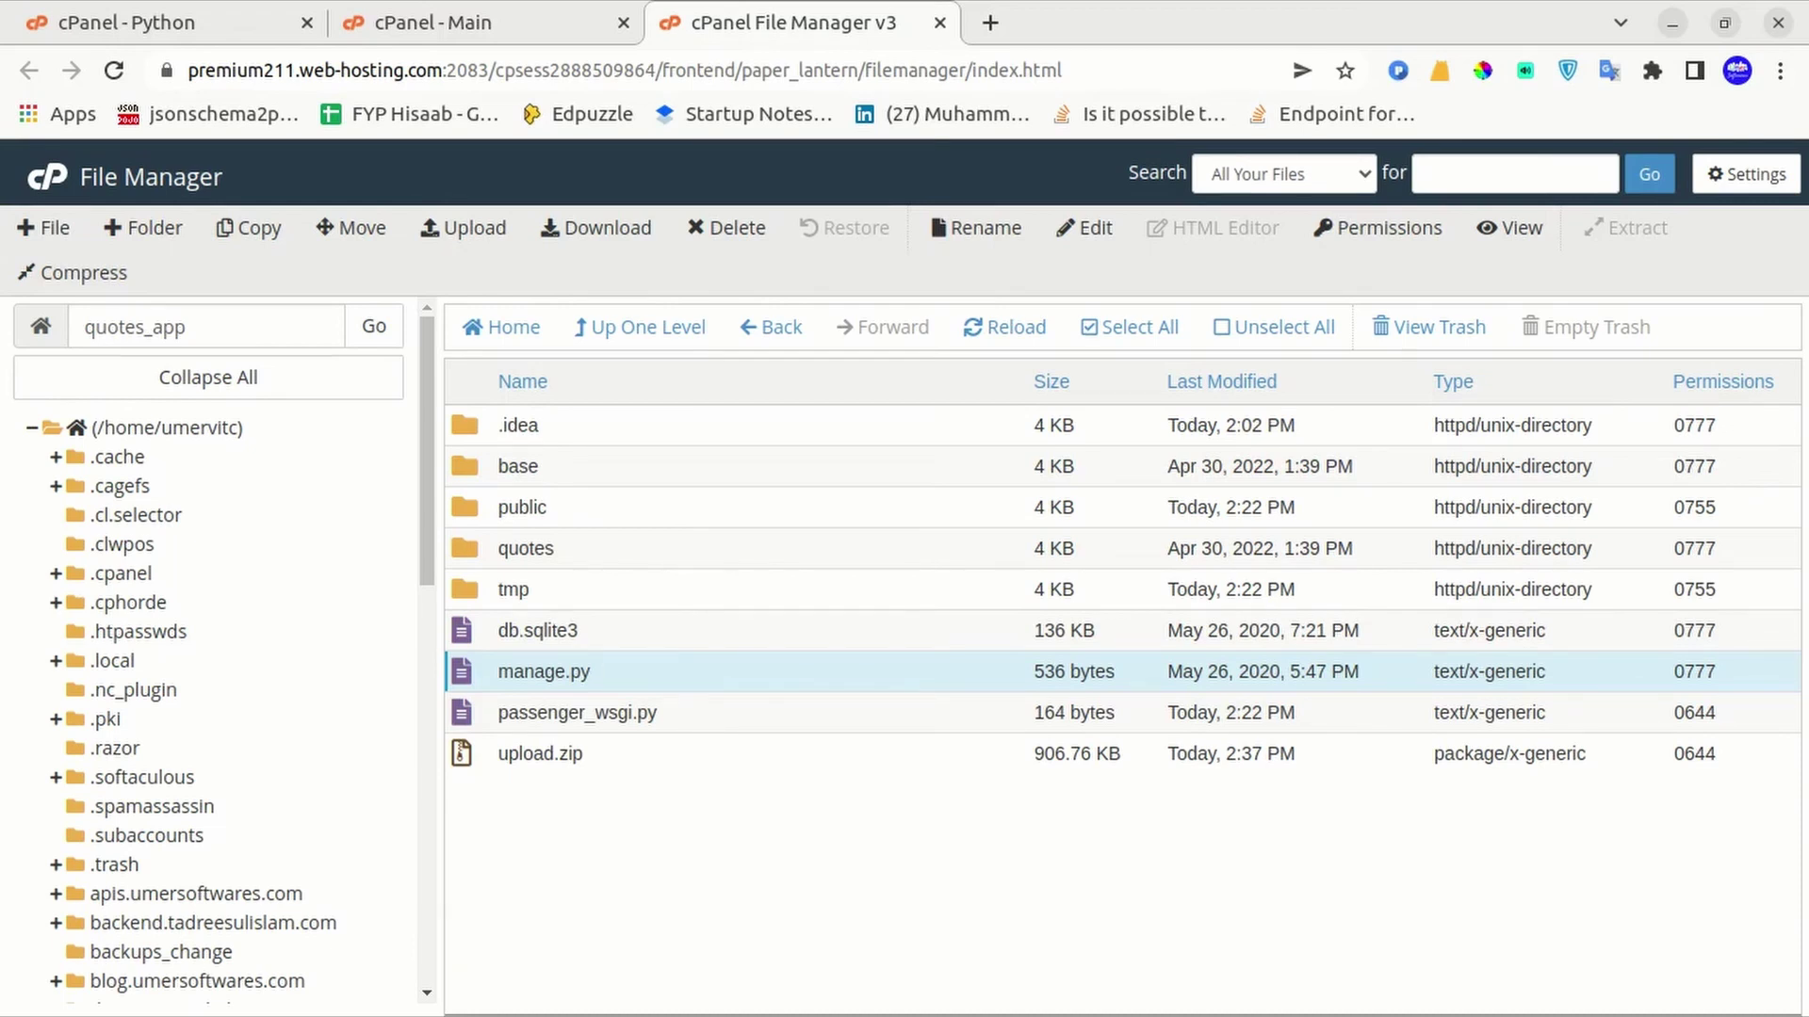
Step: Open passenger_wsgi.py in the code editor and delete all its existing code
left_click(680, 708)
left_click(1077, 231)
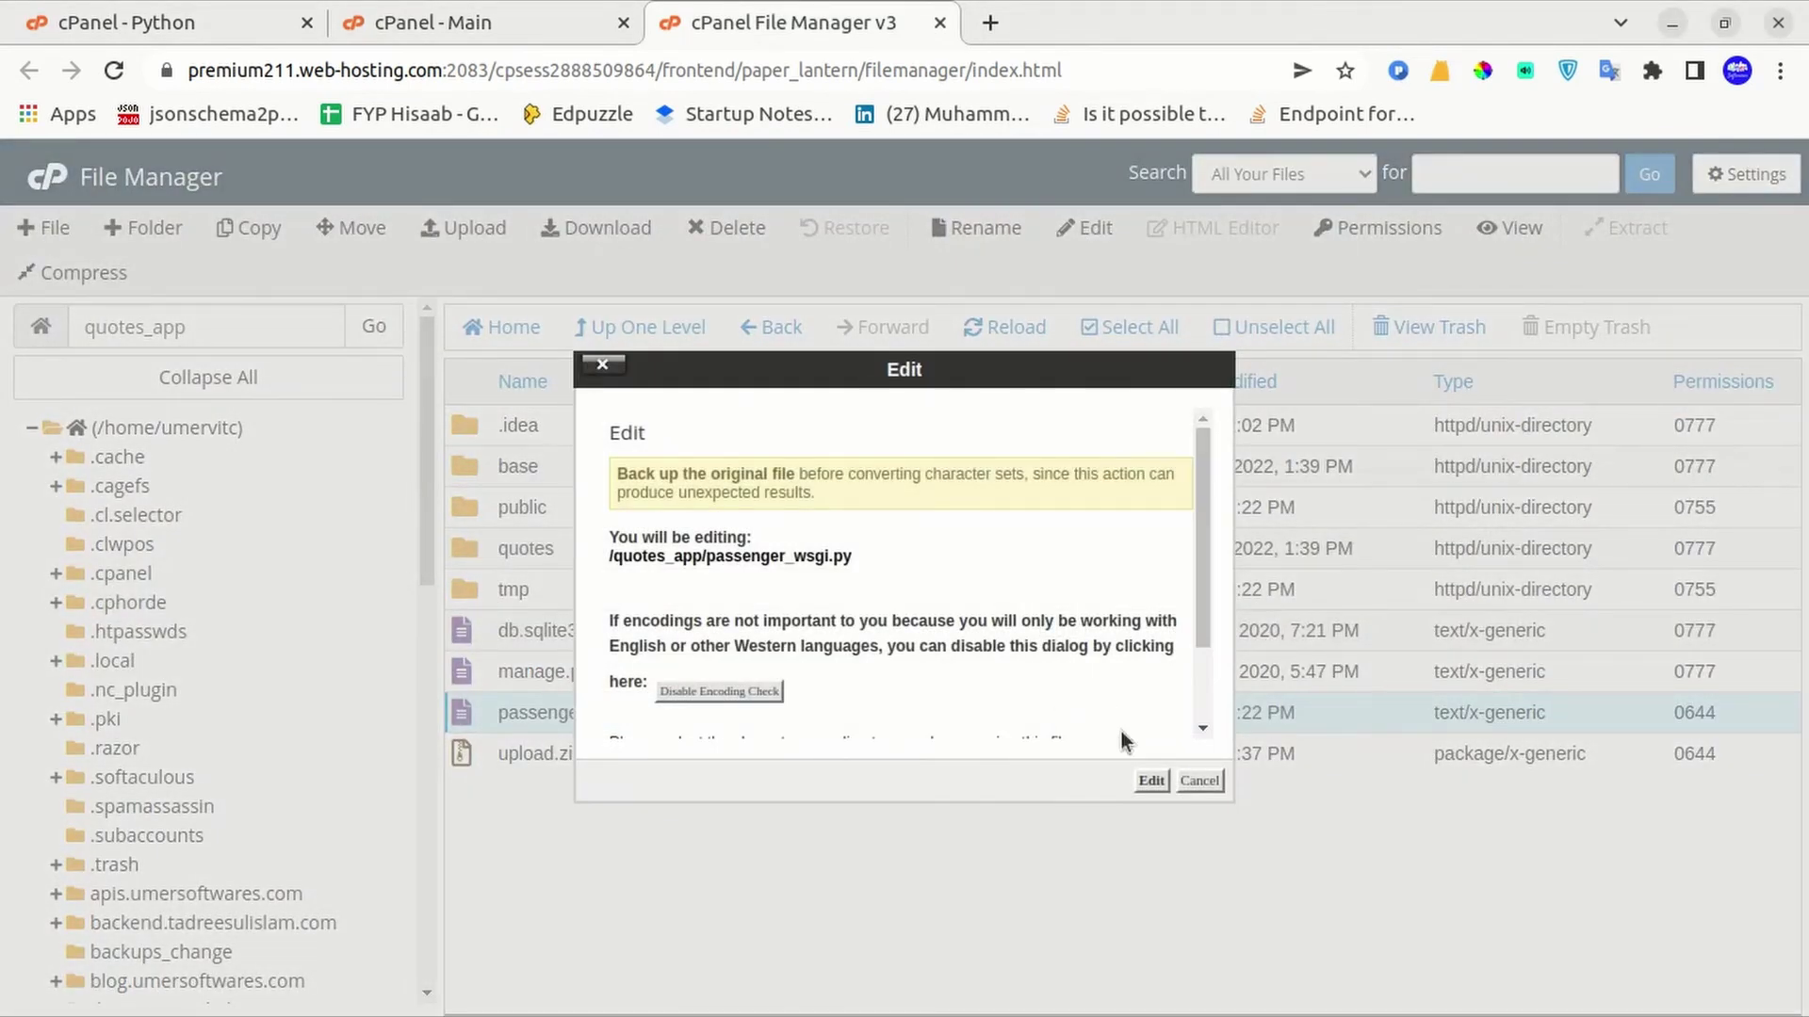
left_click(1152, 780)
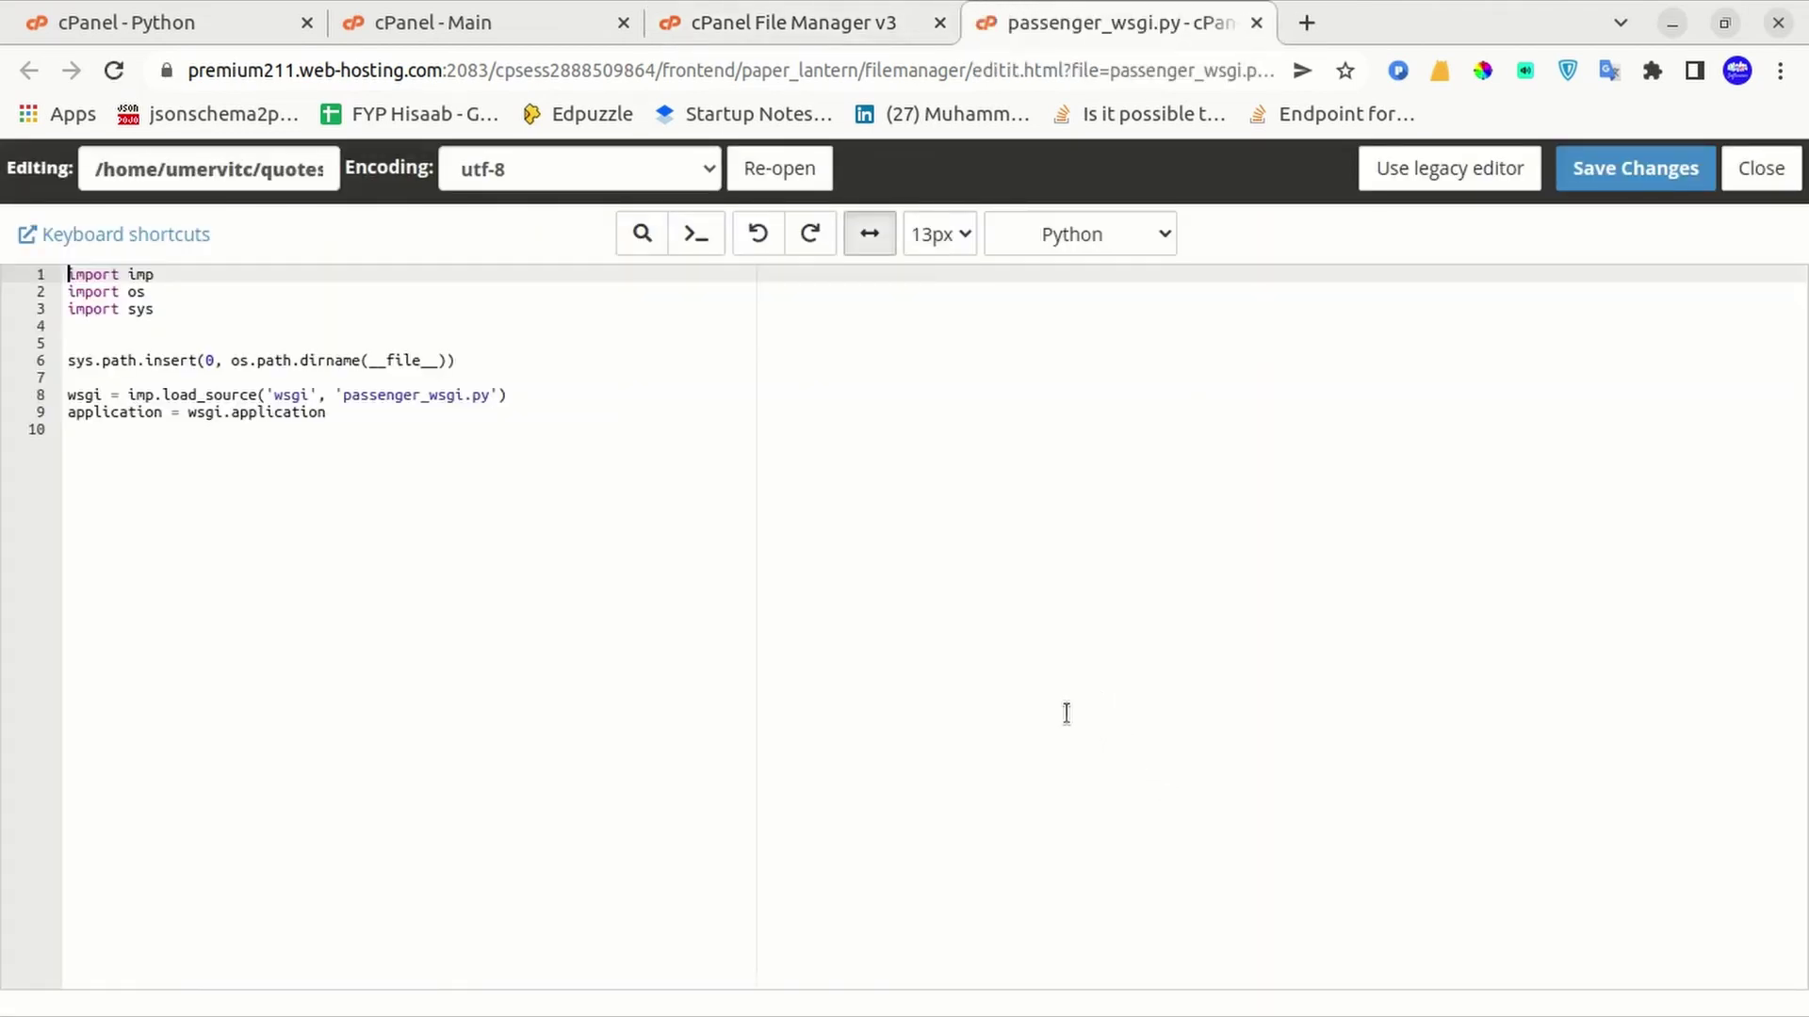
key("ctrl+a")
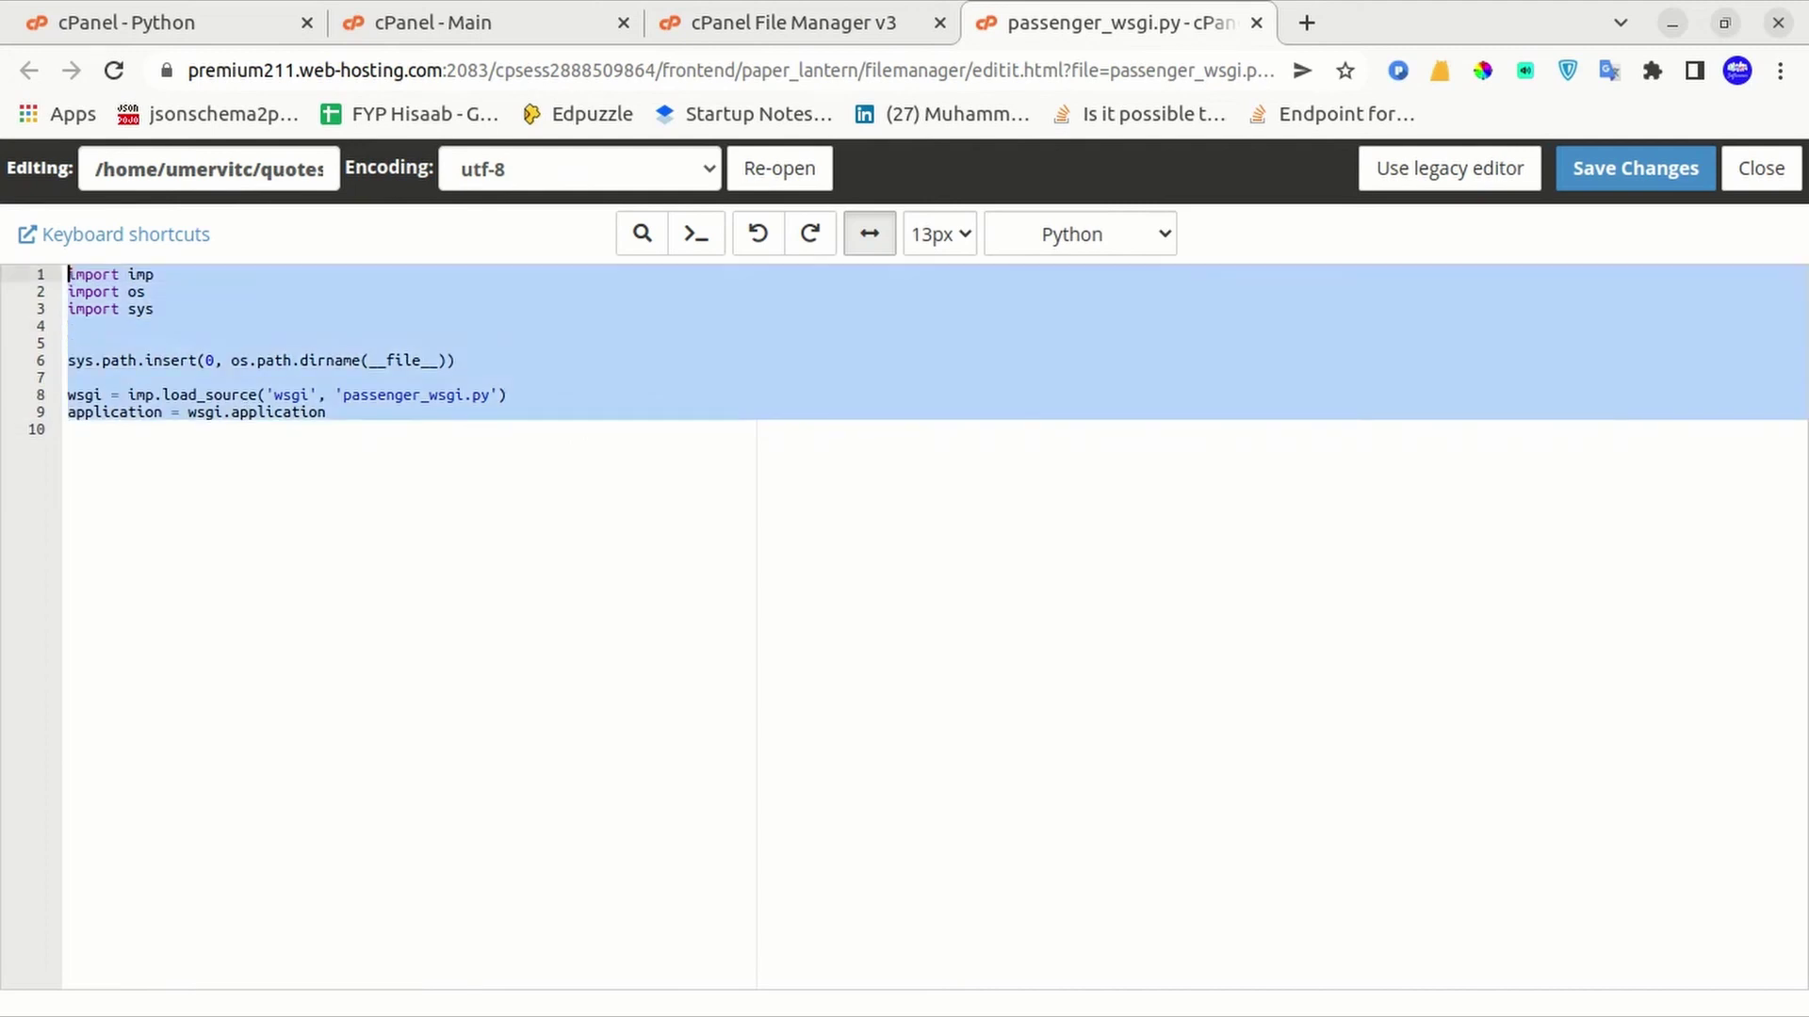
key("BackSpace")
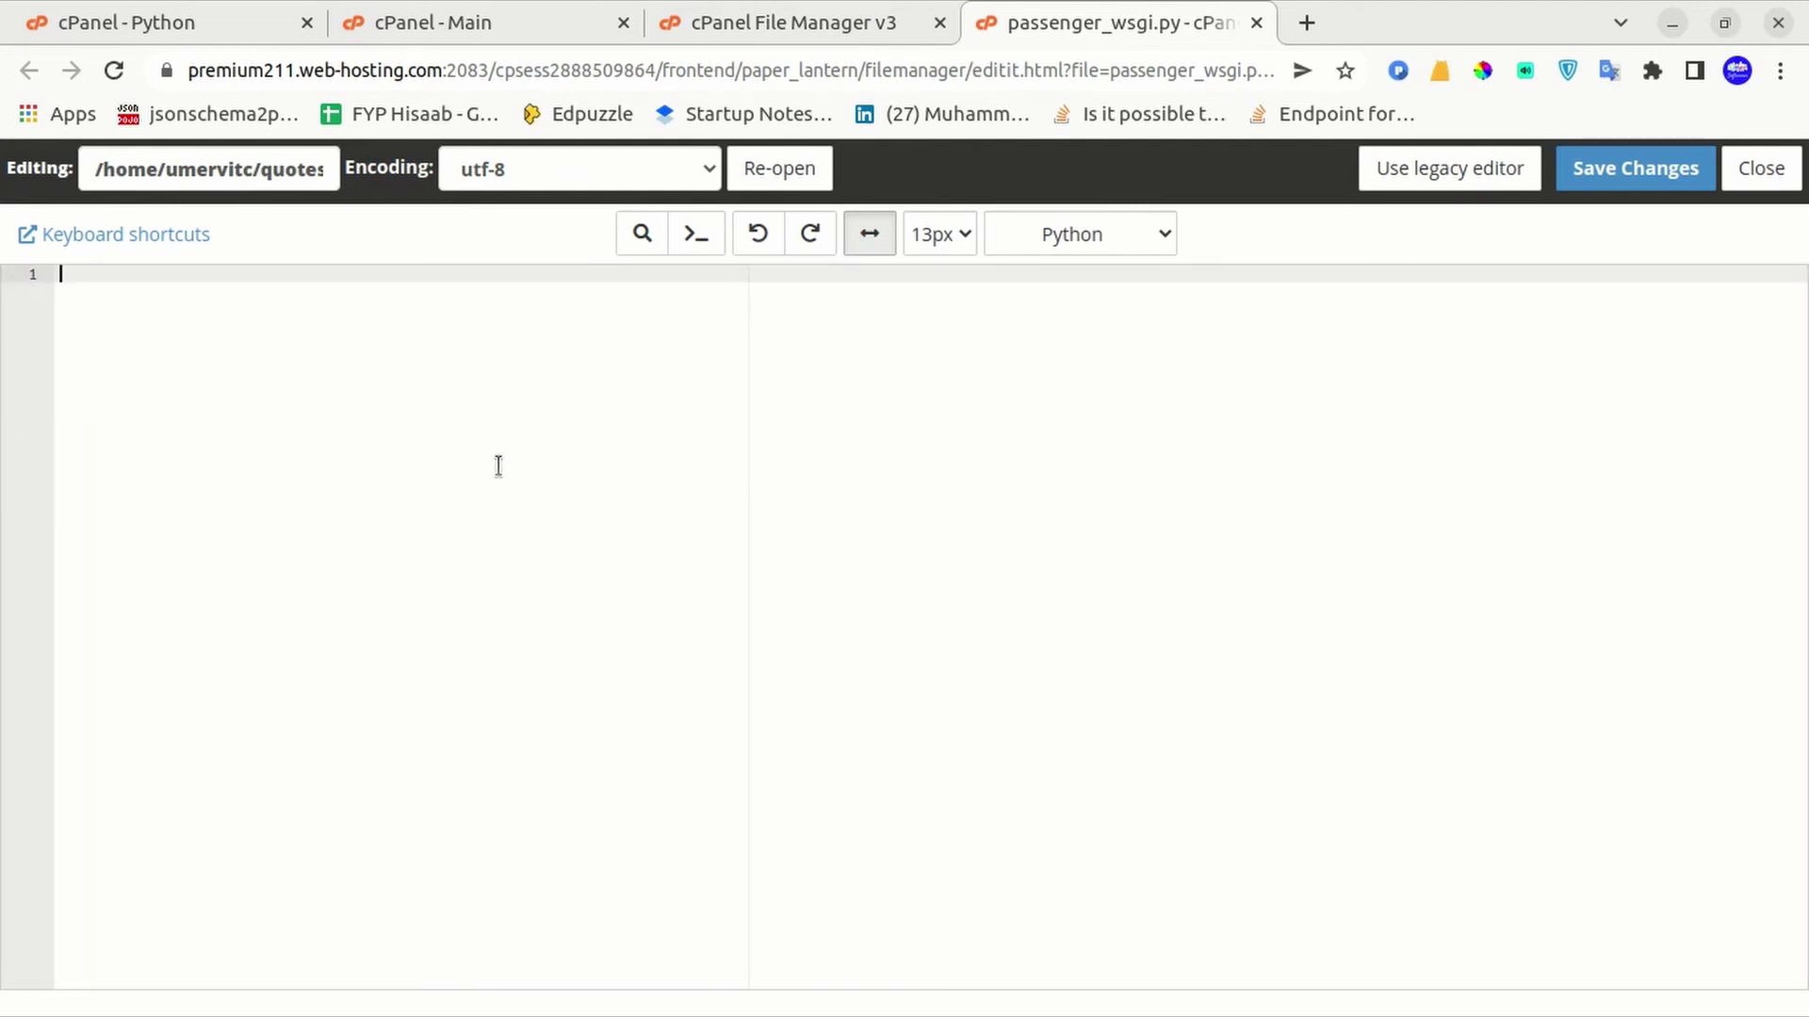
Step: Check that wsgi.py exists in the base folder of quotes_app
left_click(829, 25)
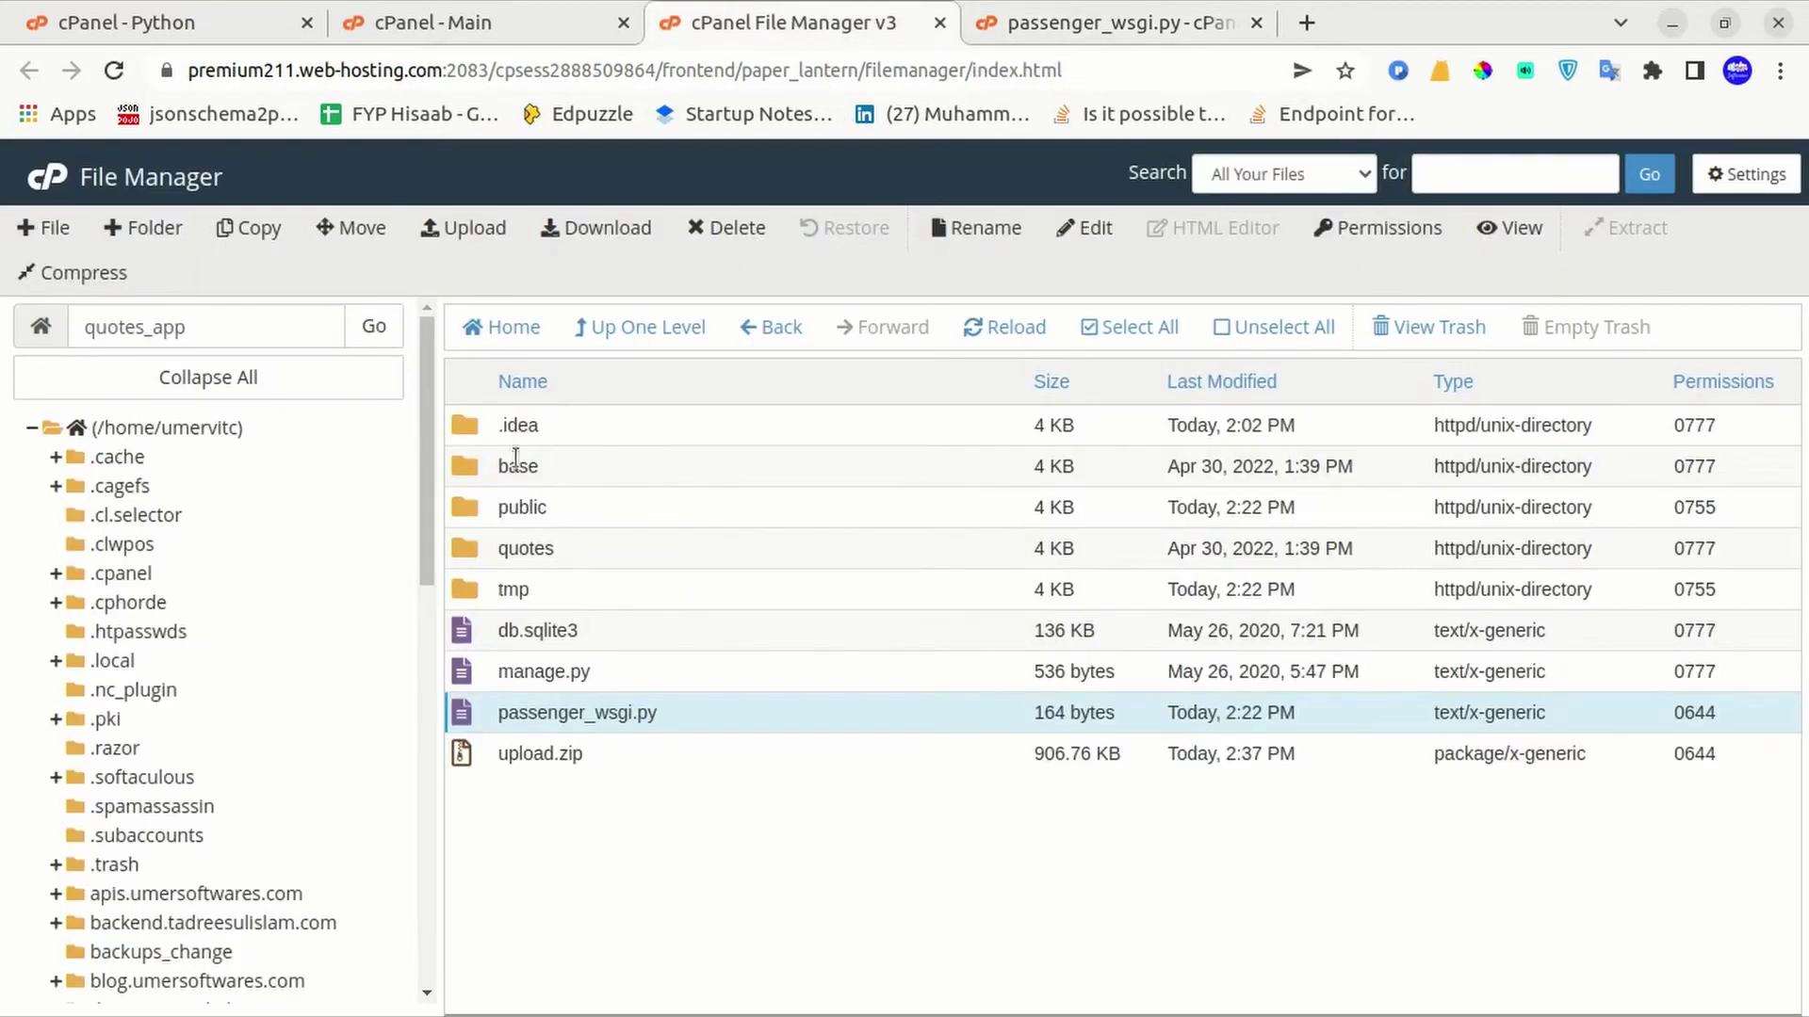
double_click(576, 467)
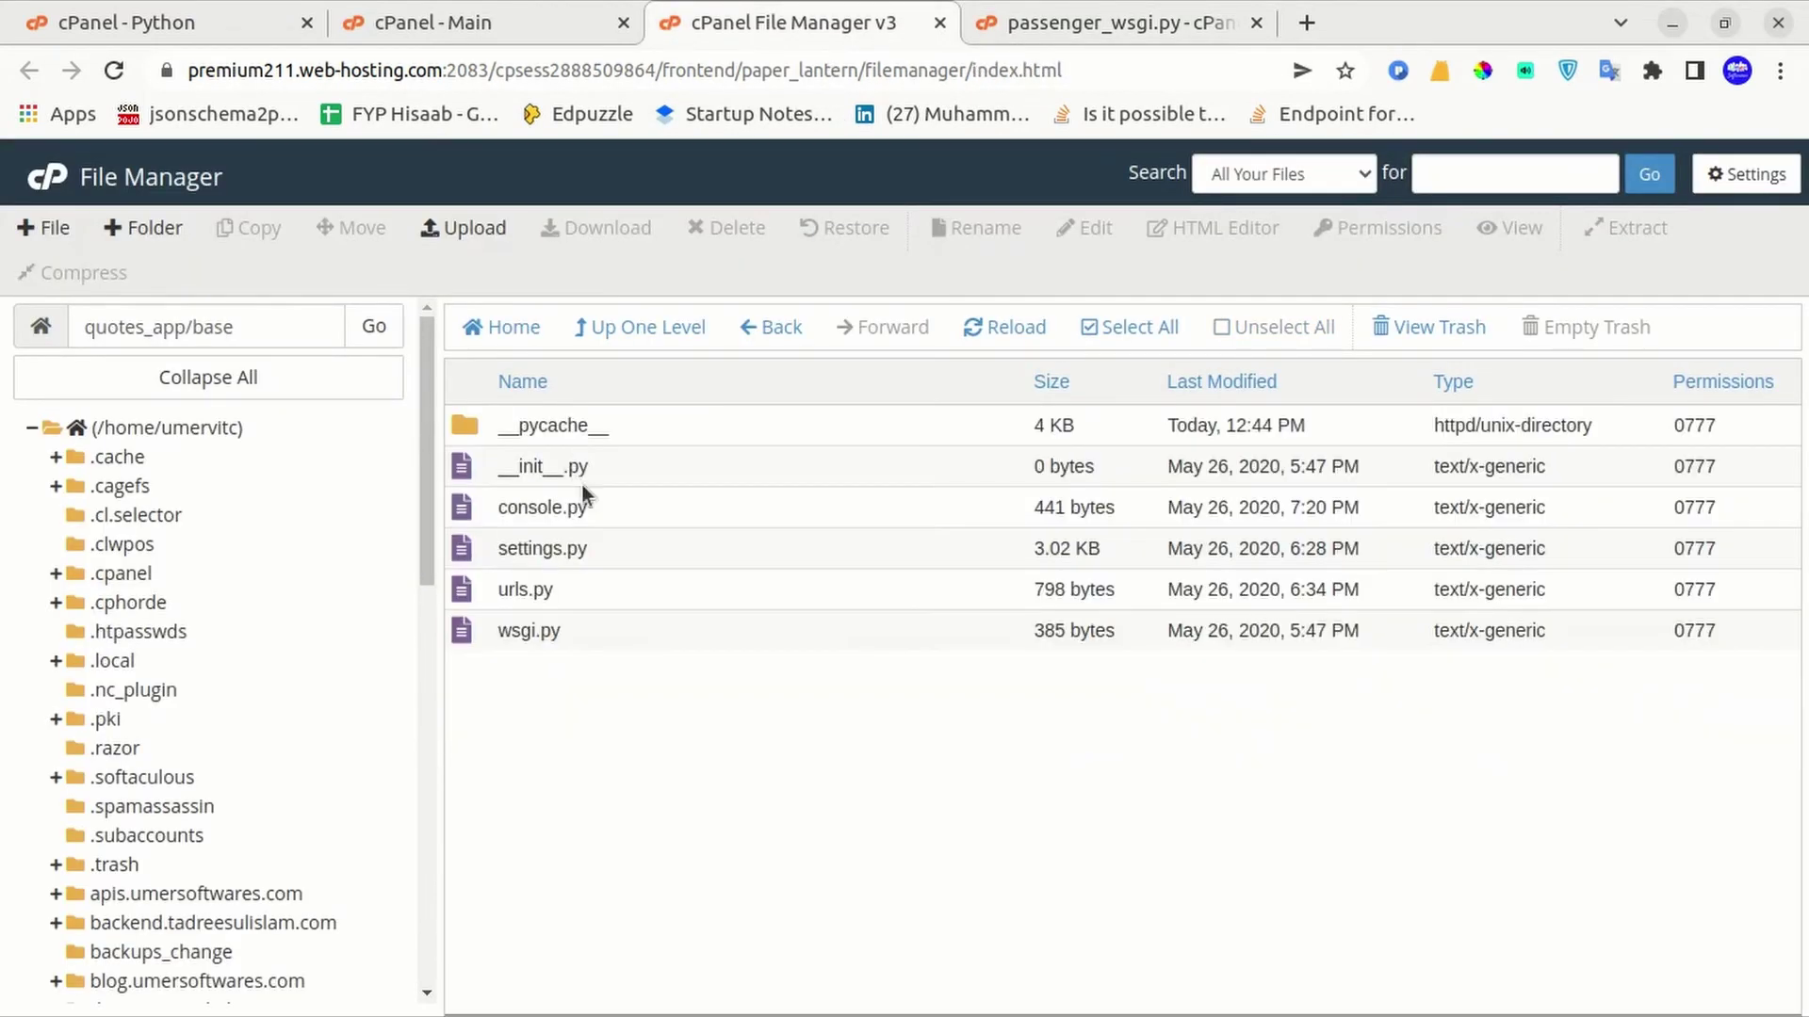
left_click(660, 637)
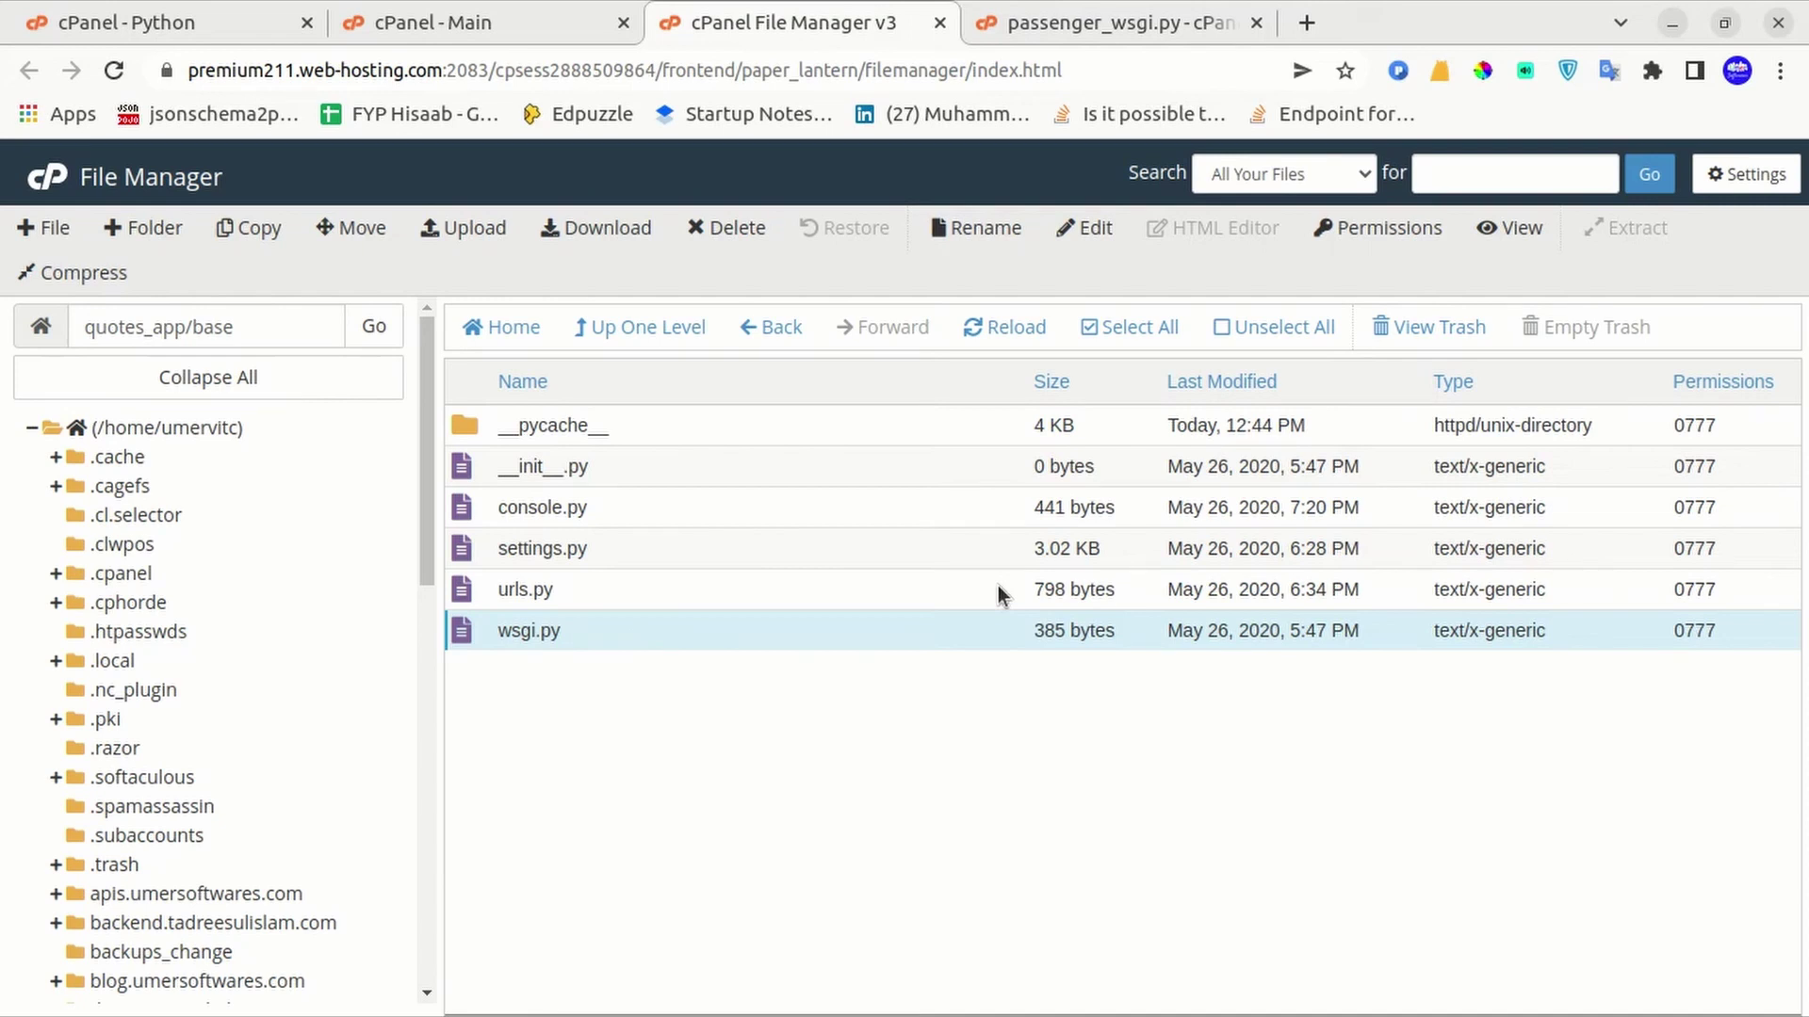
left_click(1090, 20)
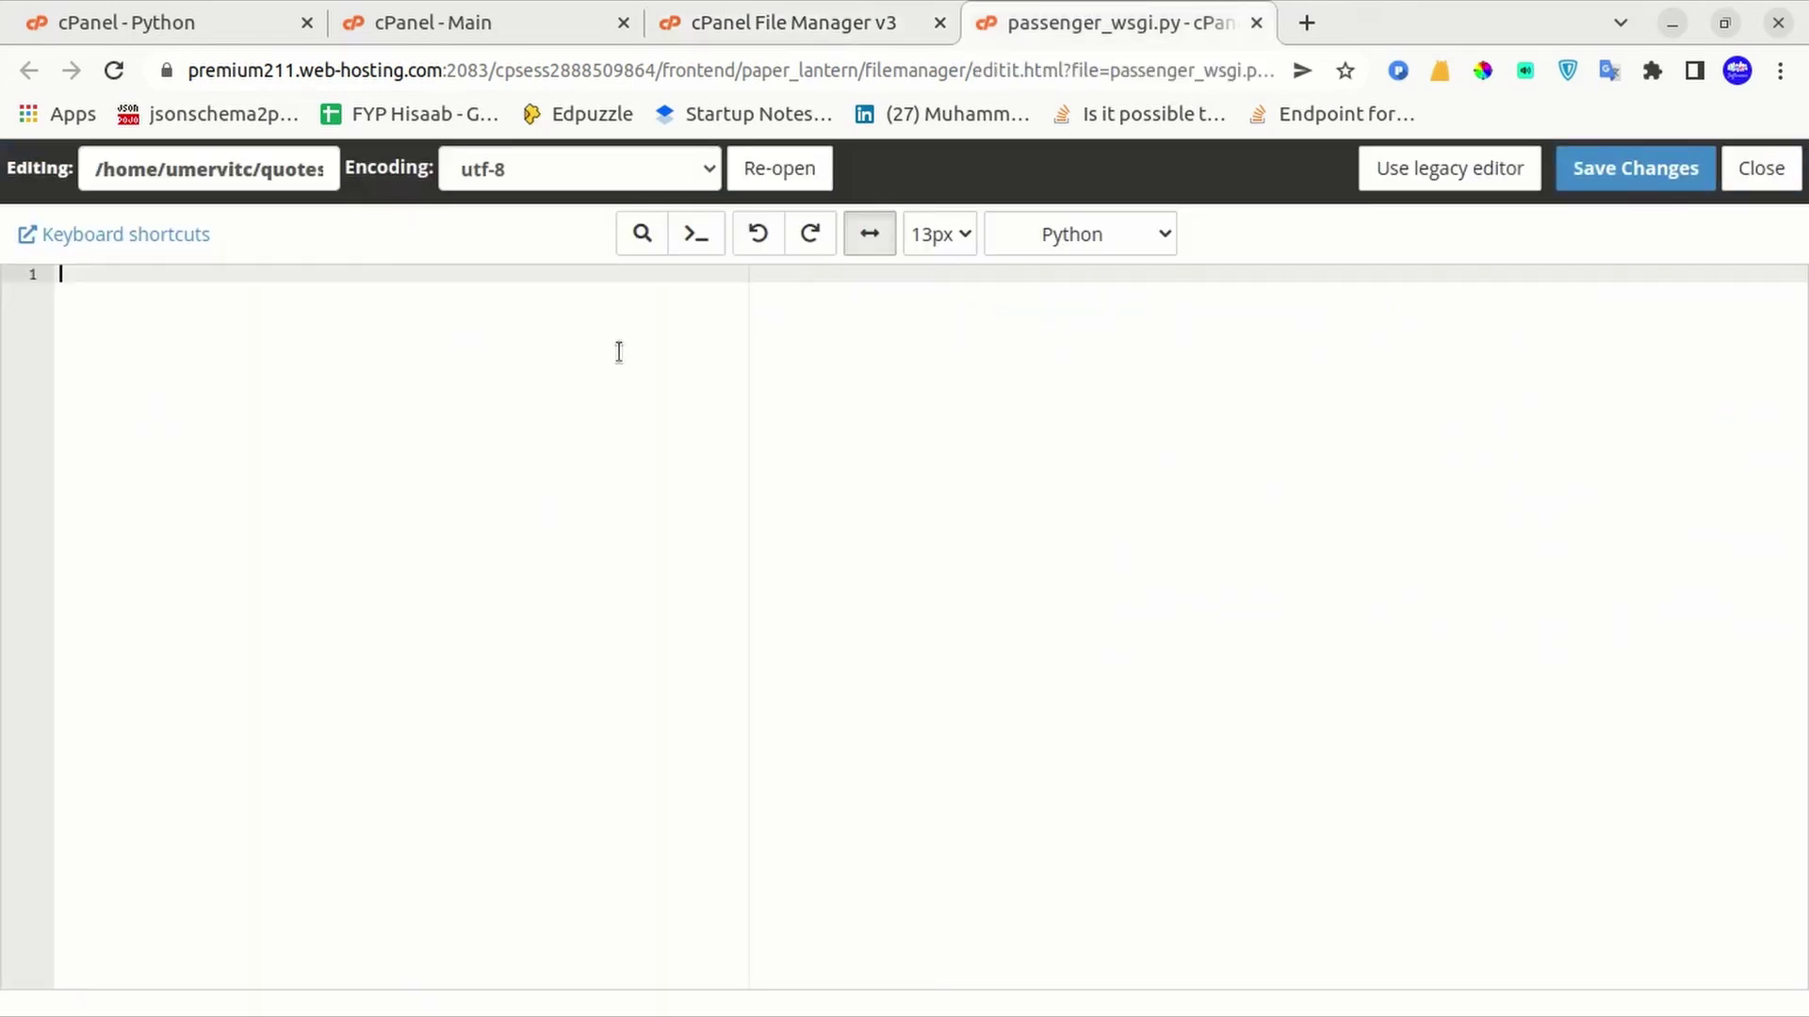
Step: Make 'from base.wsgi import application' the file's only line, save it and close the editor
type("from base.wsgi import application")
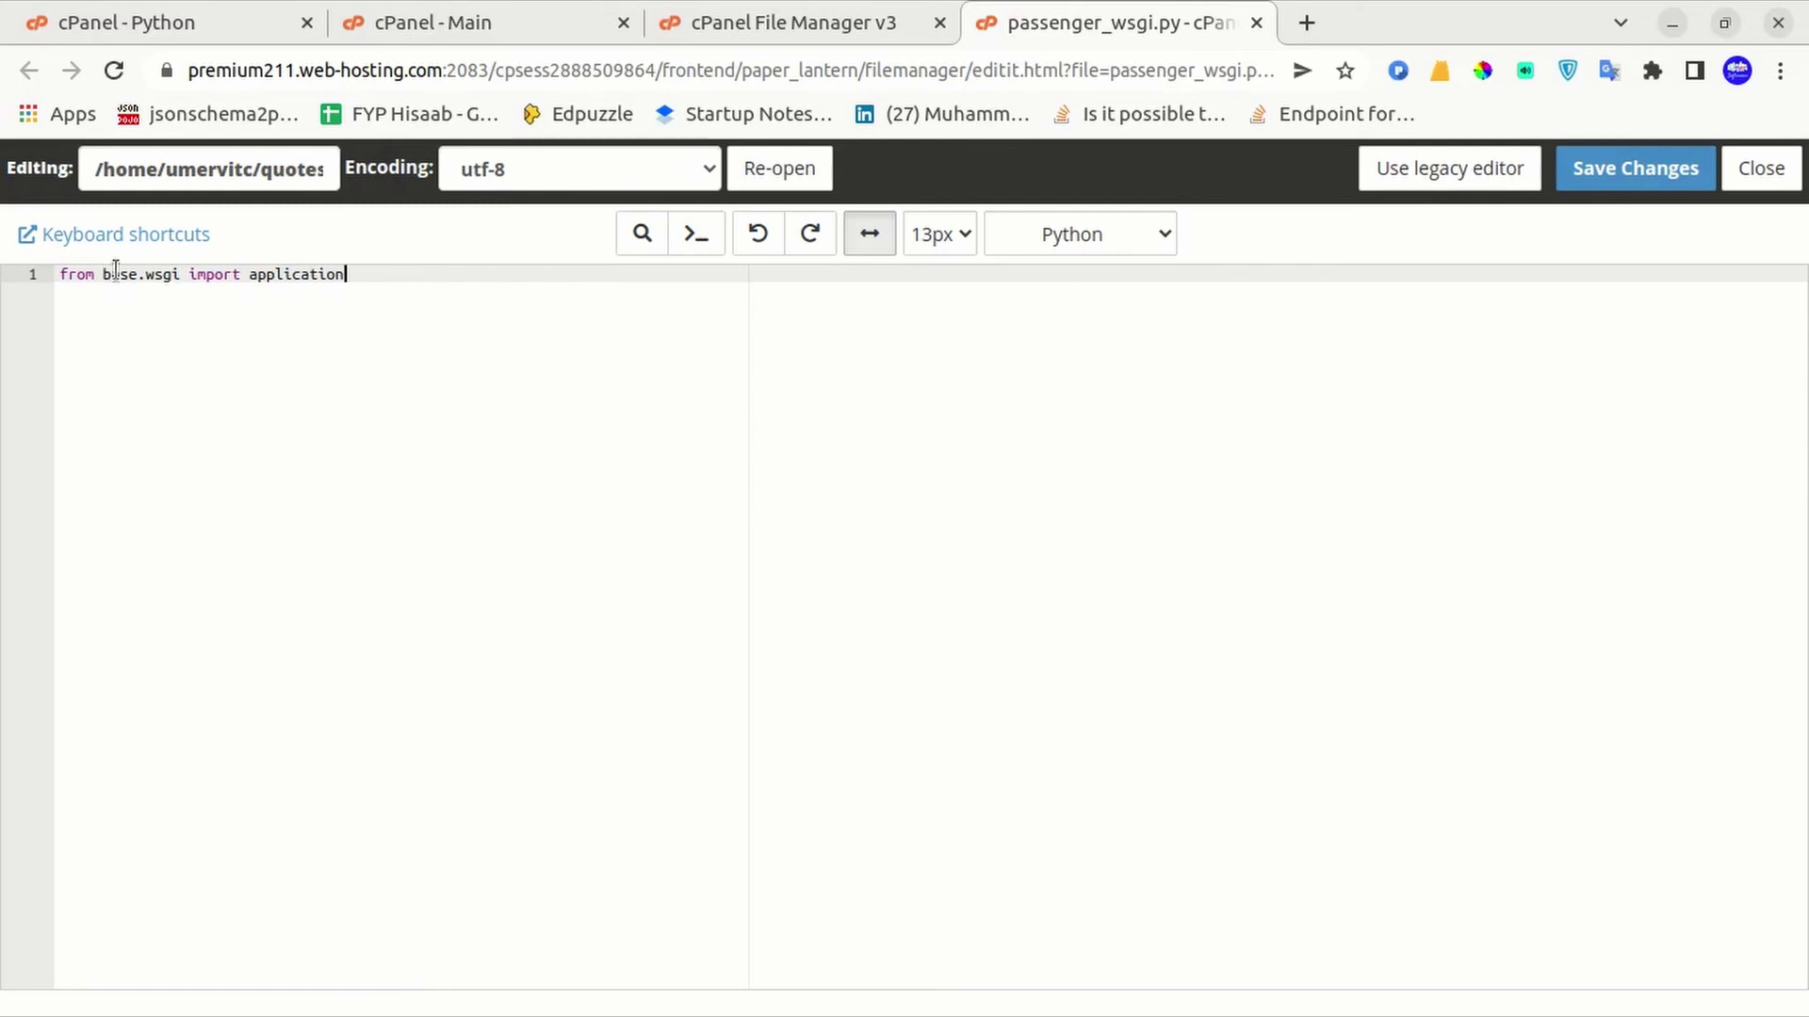
left_click_drag(140, 273, 115, 273)
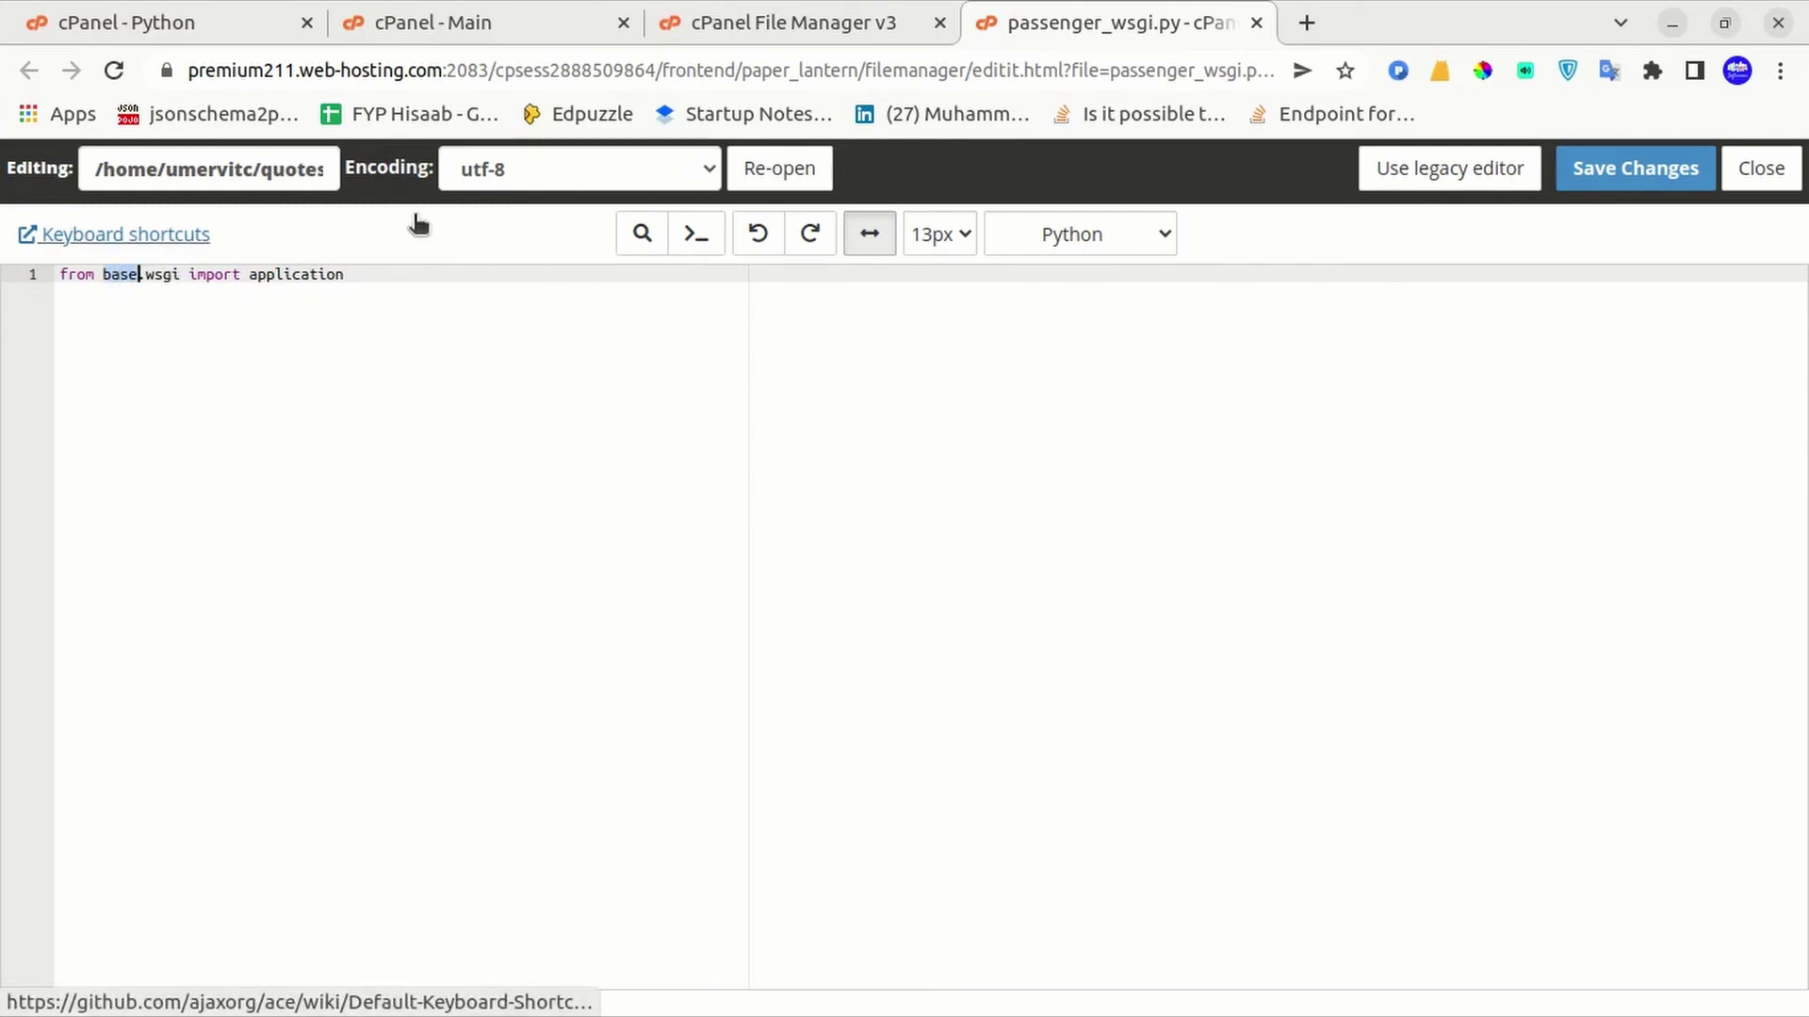
left_click(833, 28)
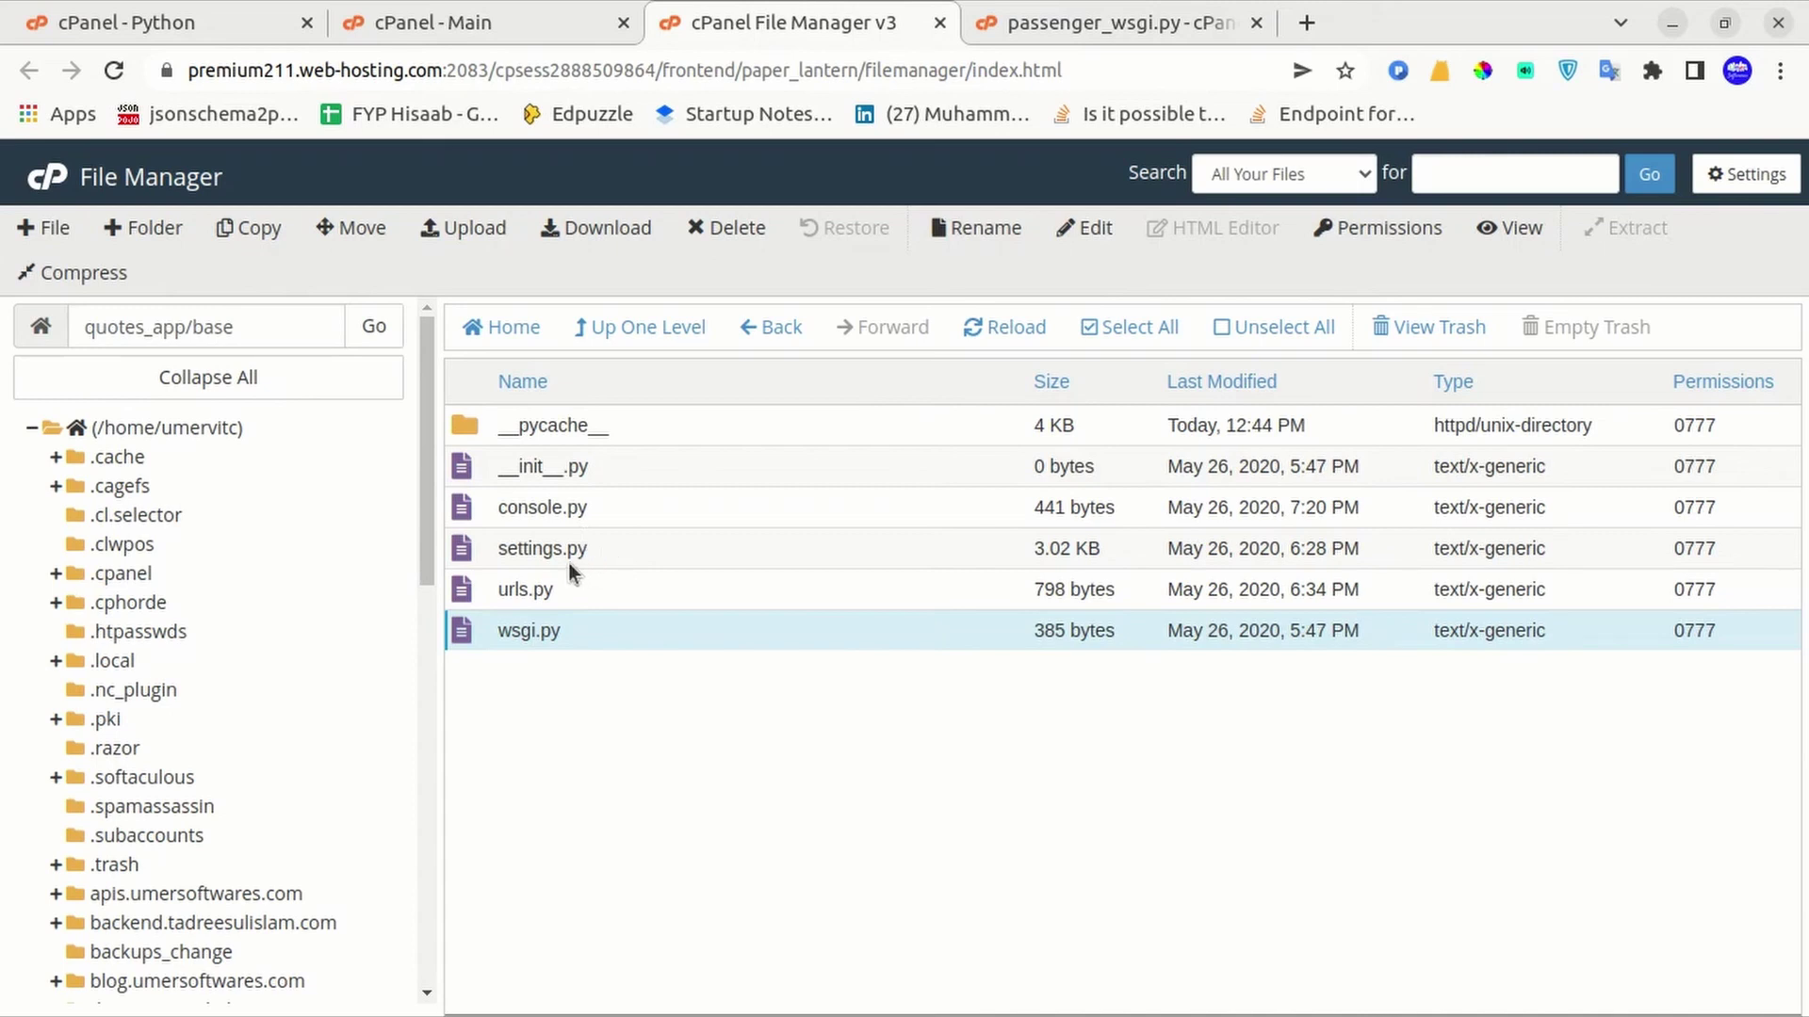
left_click(1136, 36)
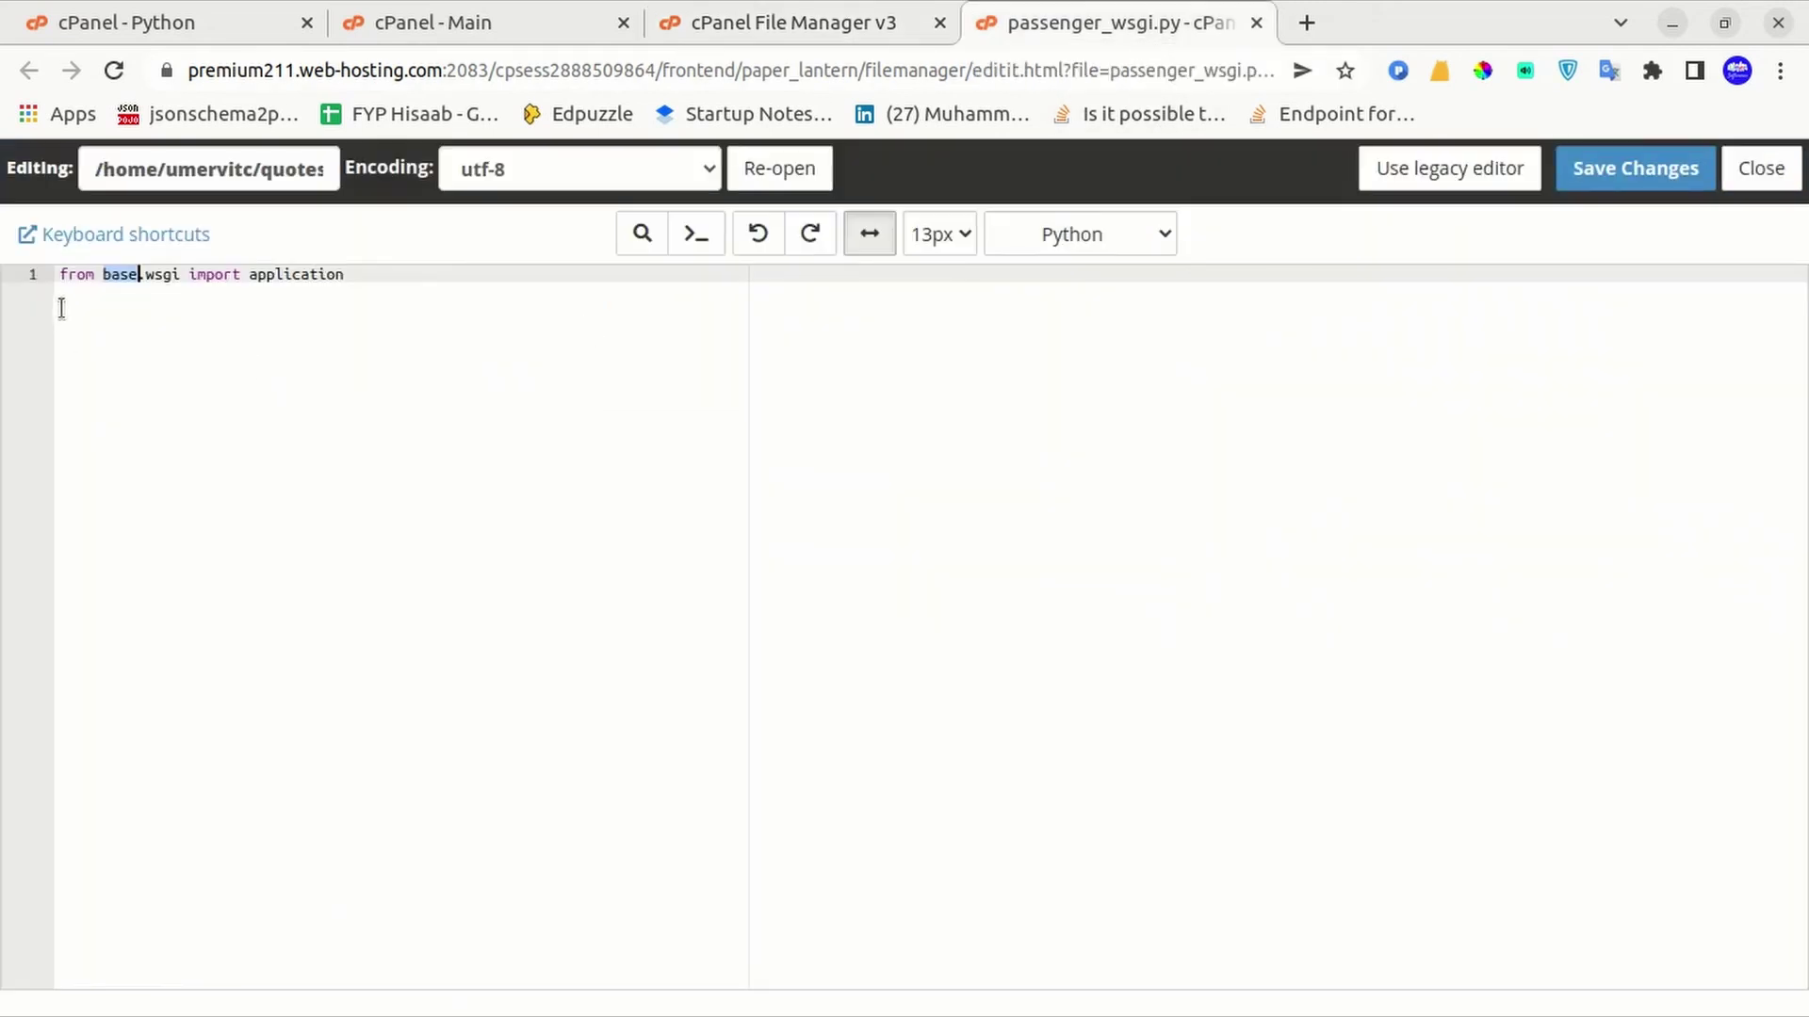
left_click(368, 300)
triple_click(205, 274)
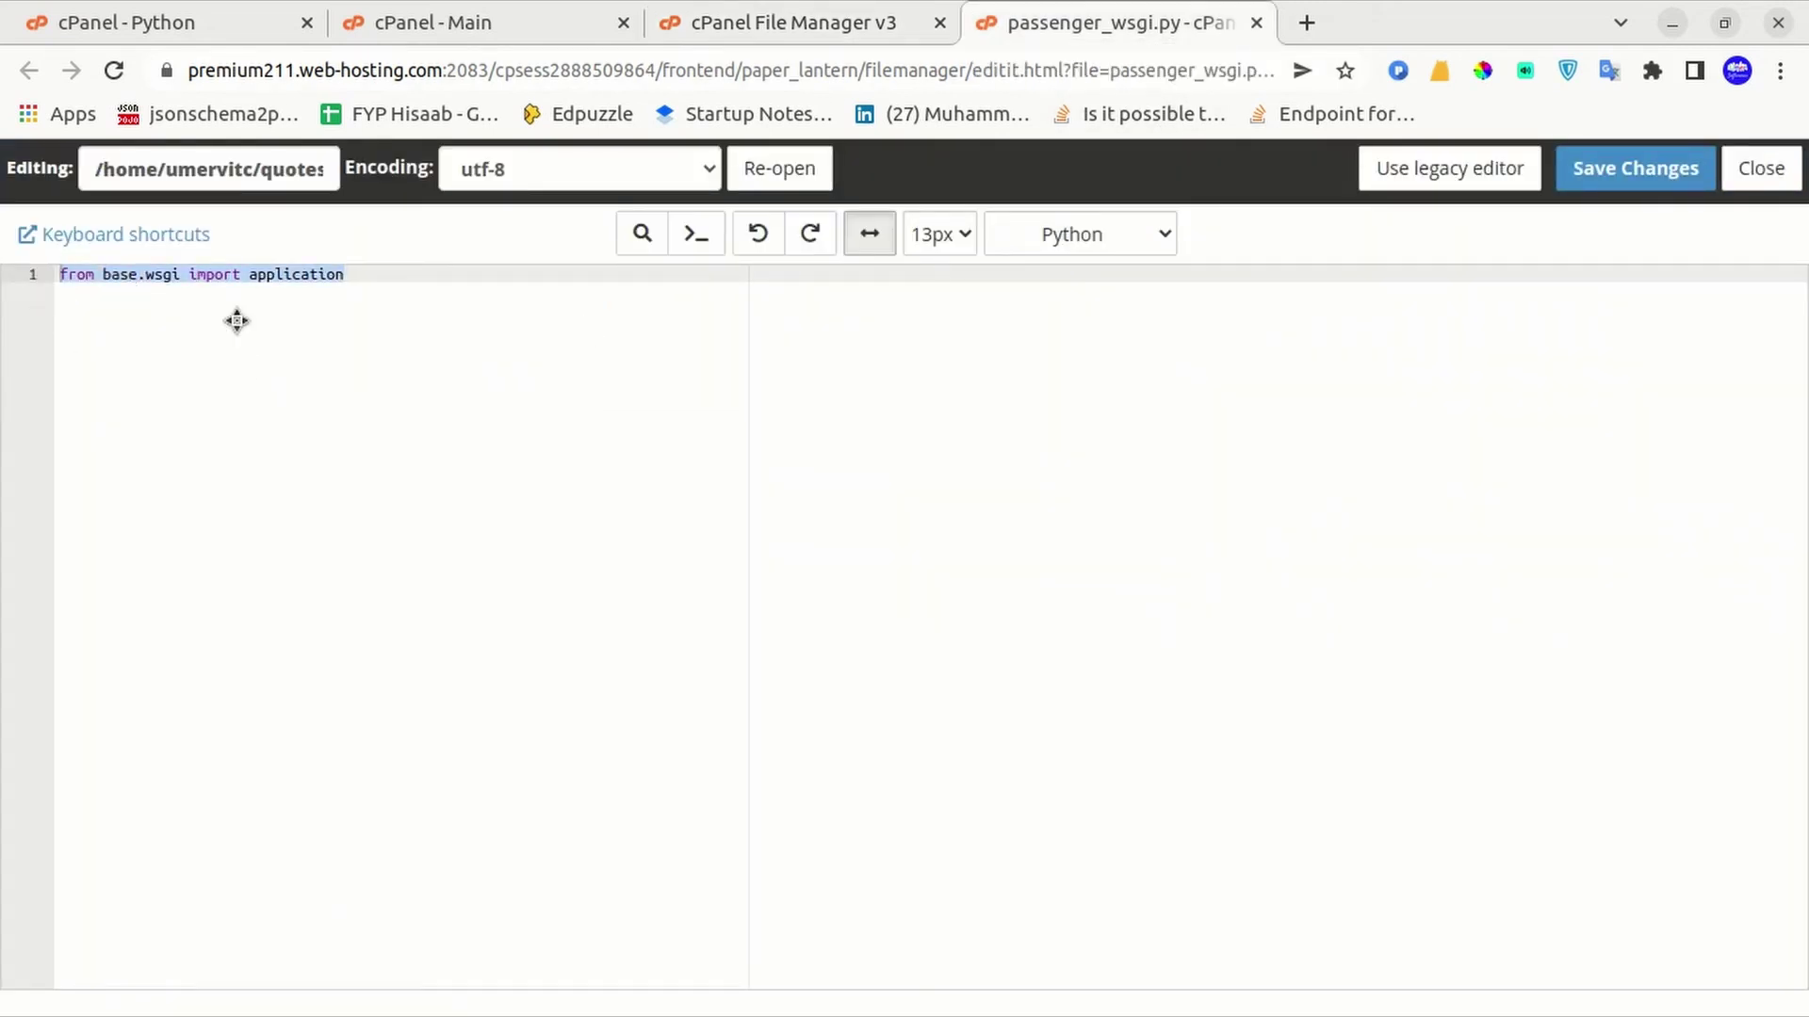
left_click(376, 313)
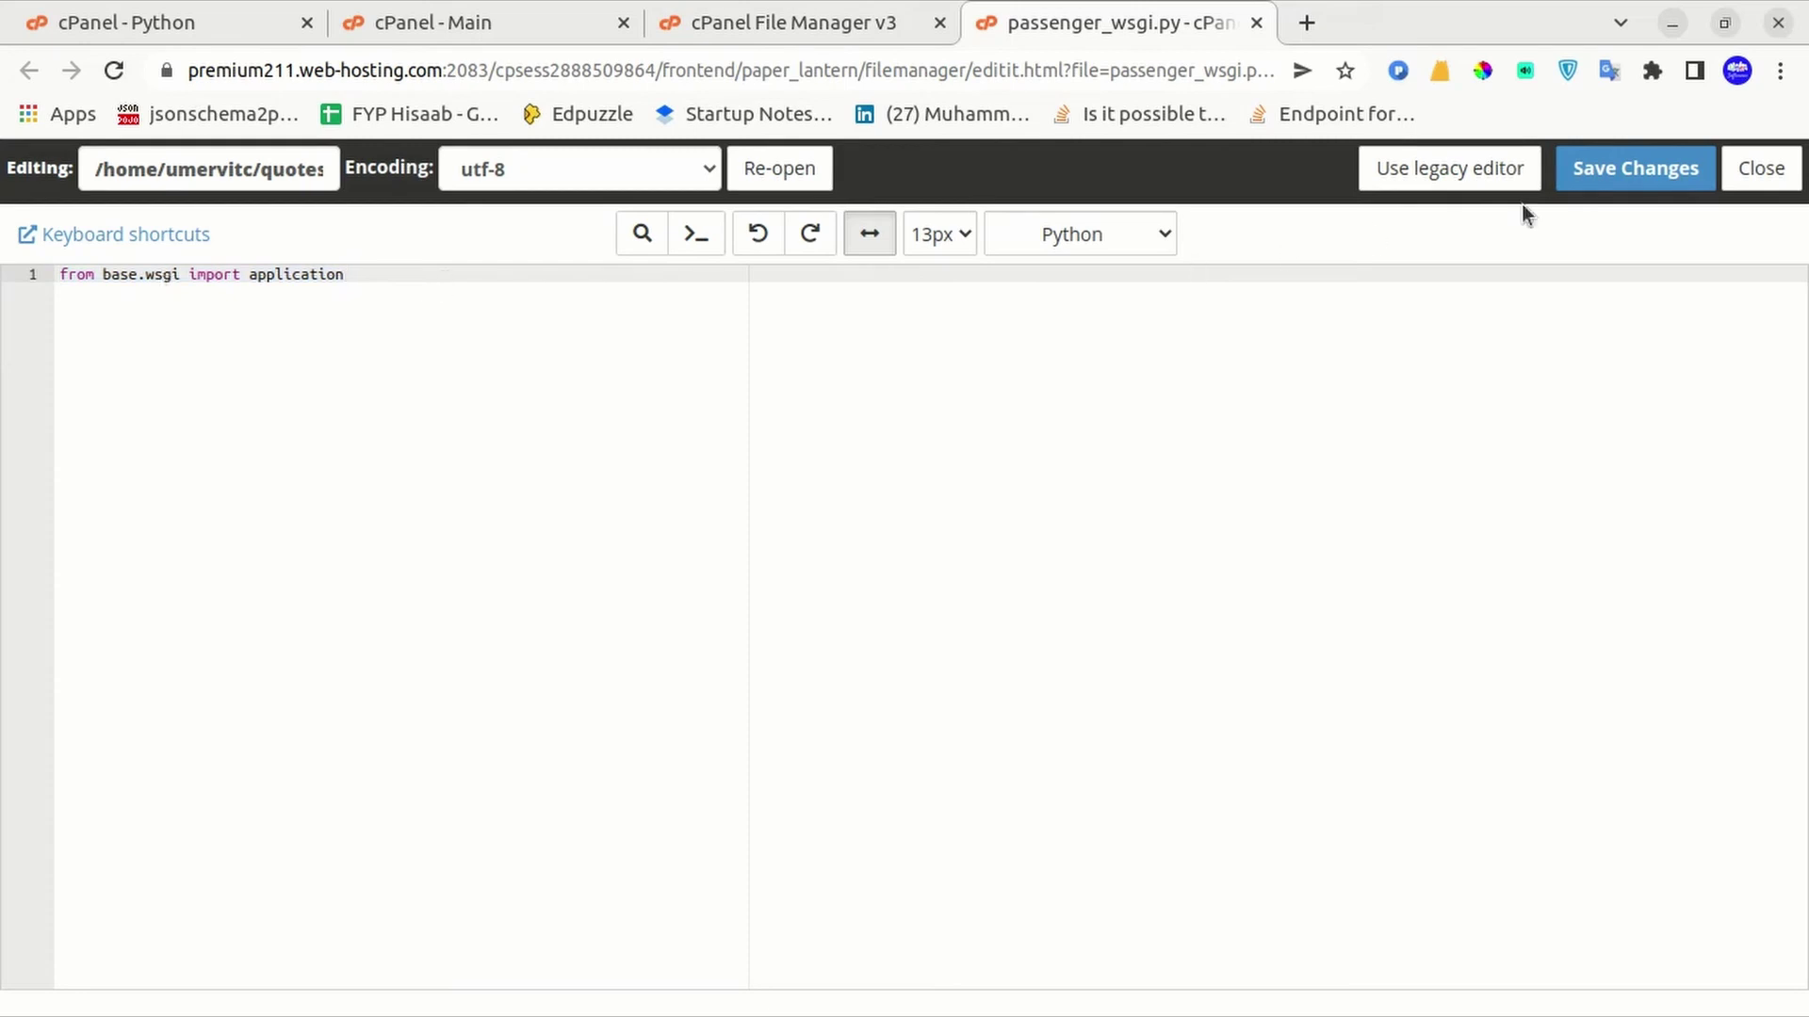
left_click(1633, 175)
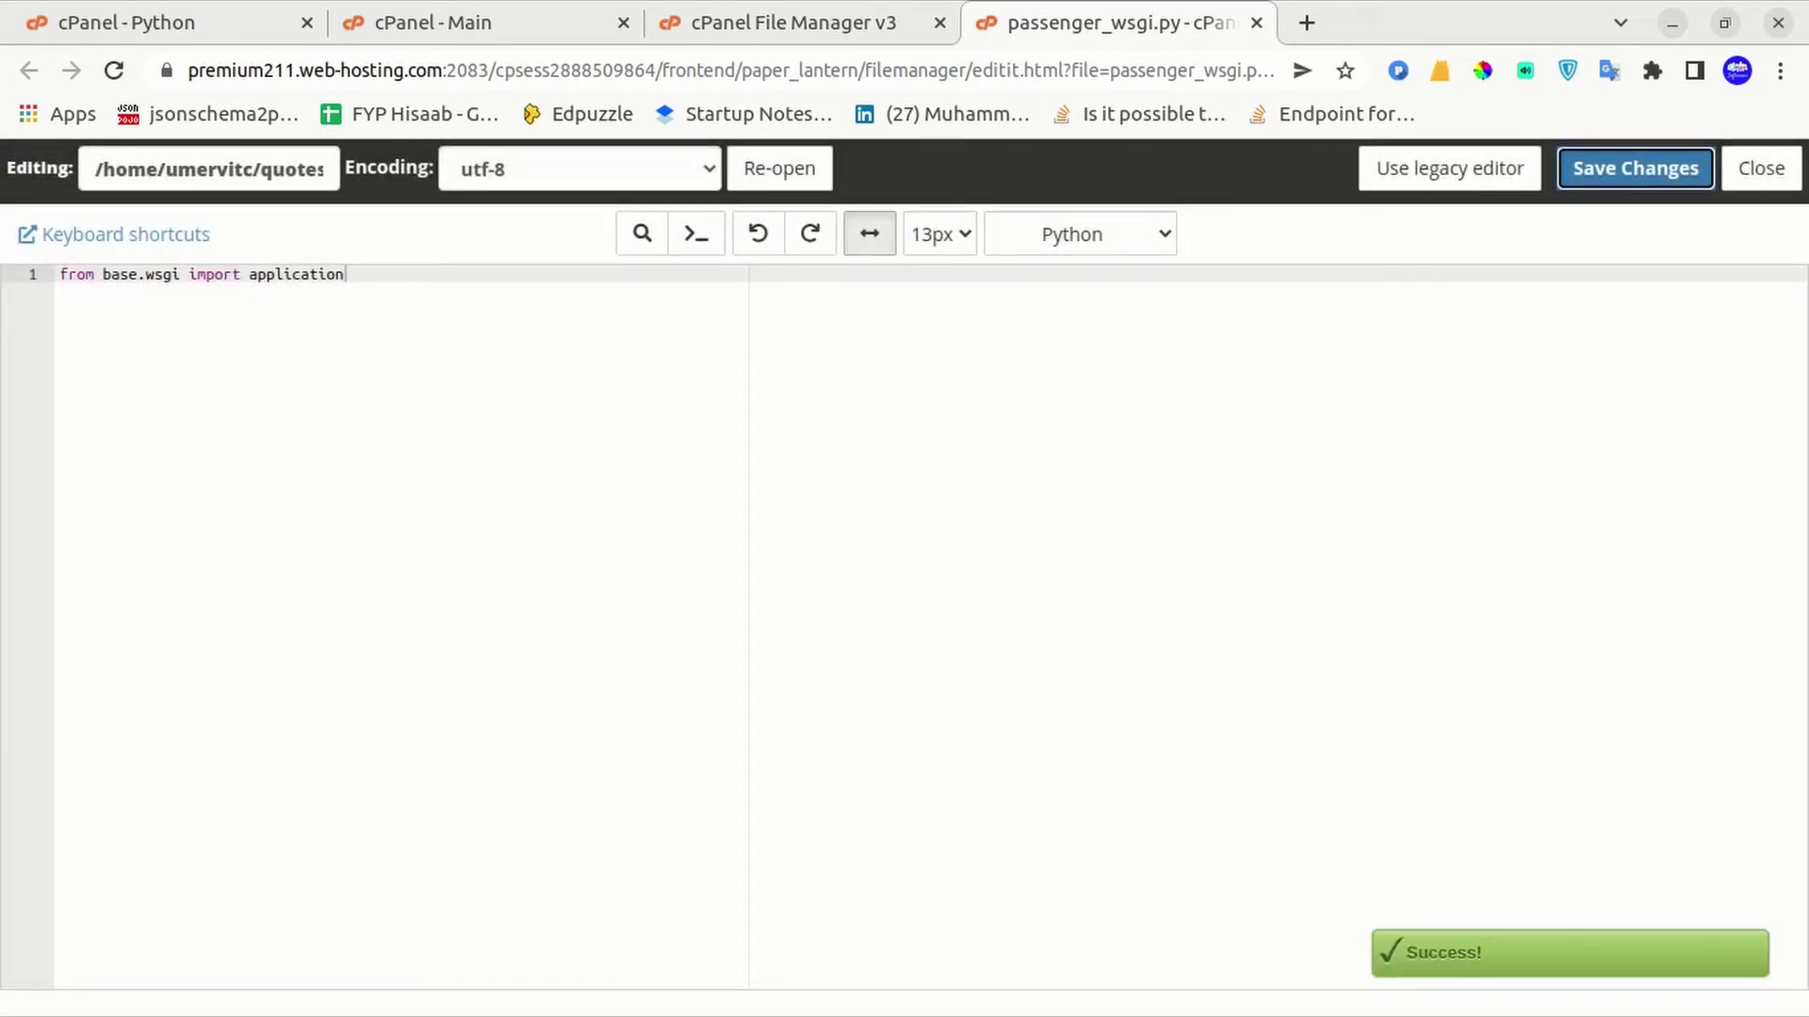
left_click(1256, 22)
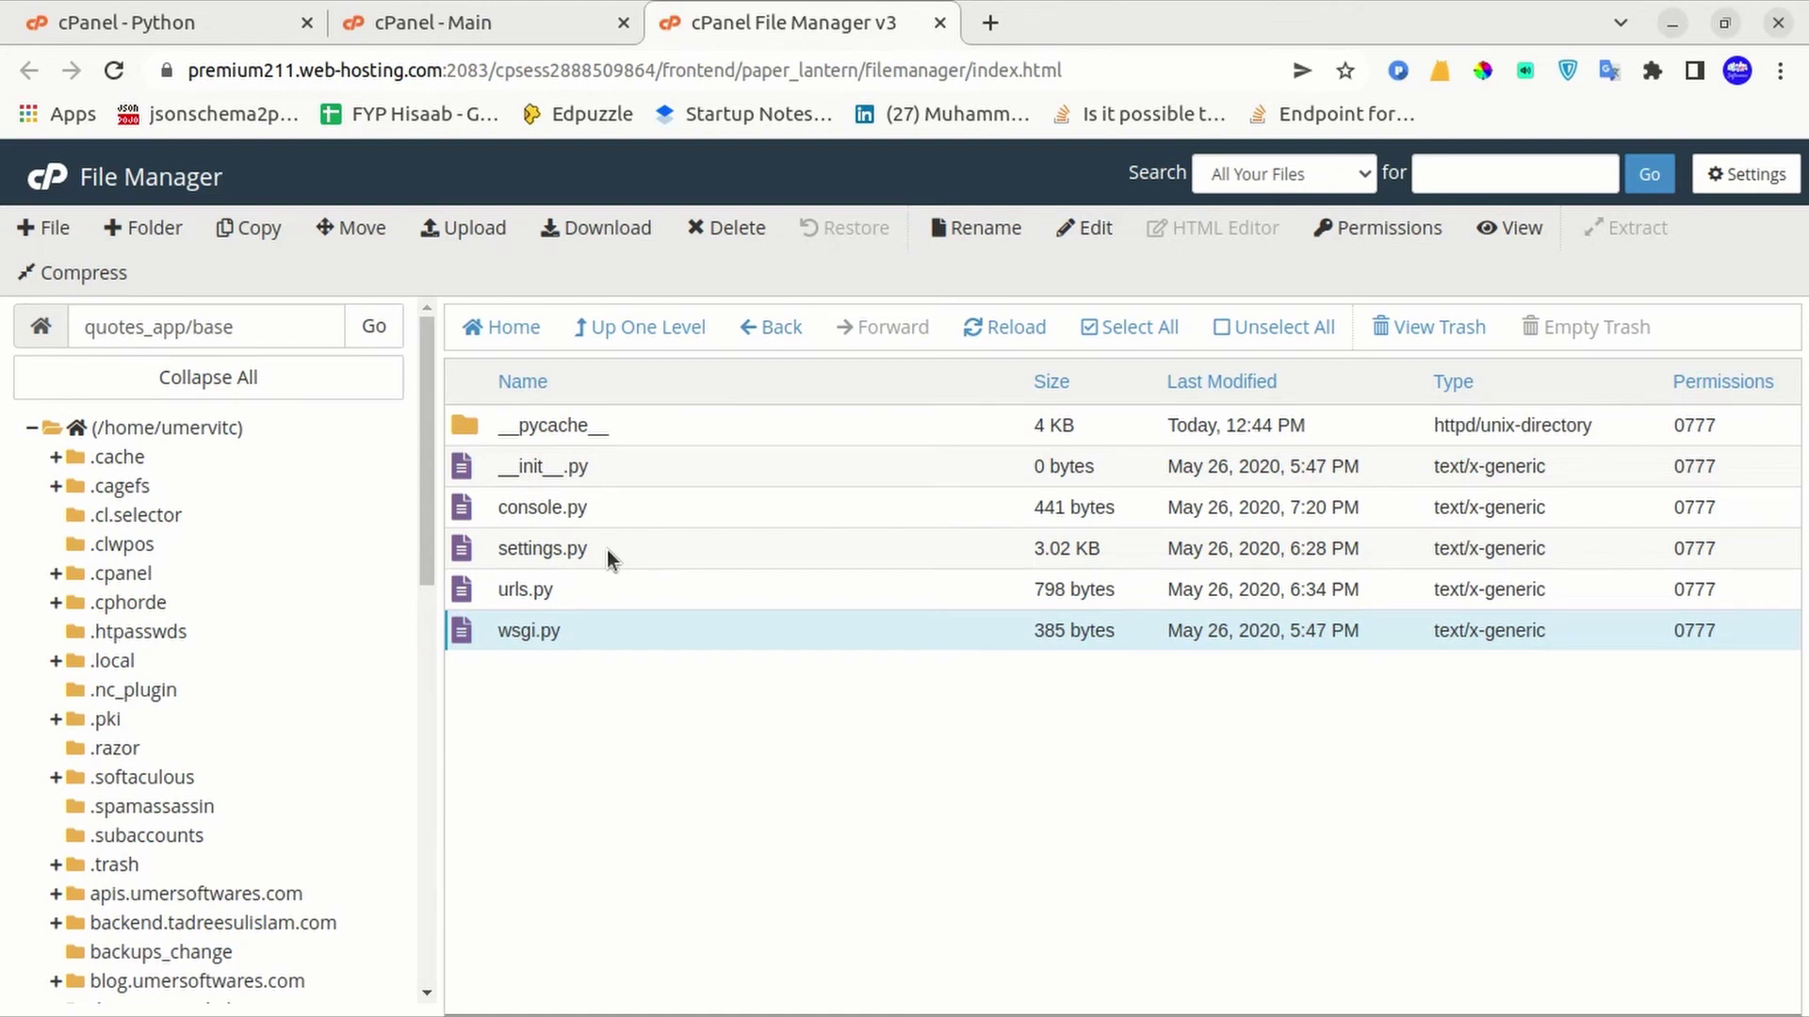
Step: Edit base/settings.py so ALLOWED_HOSTS reads ['django.umer.link']
left_click(606, 550)
left_click(1085, 229)
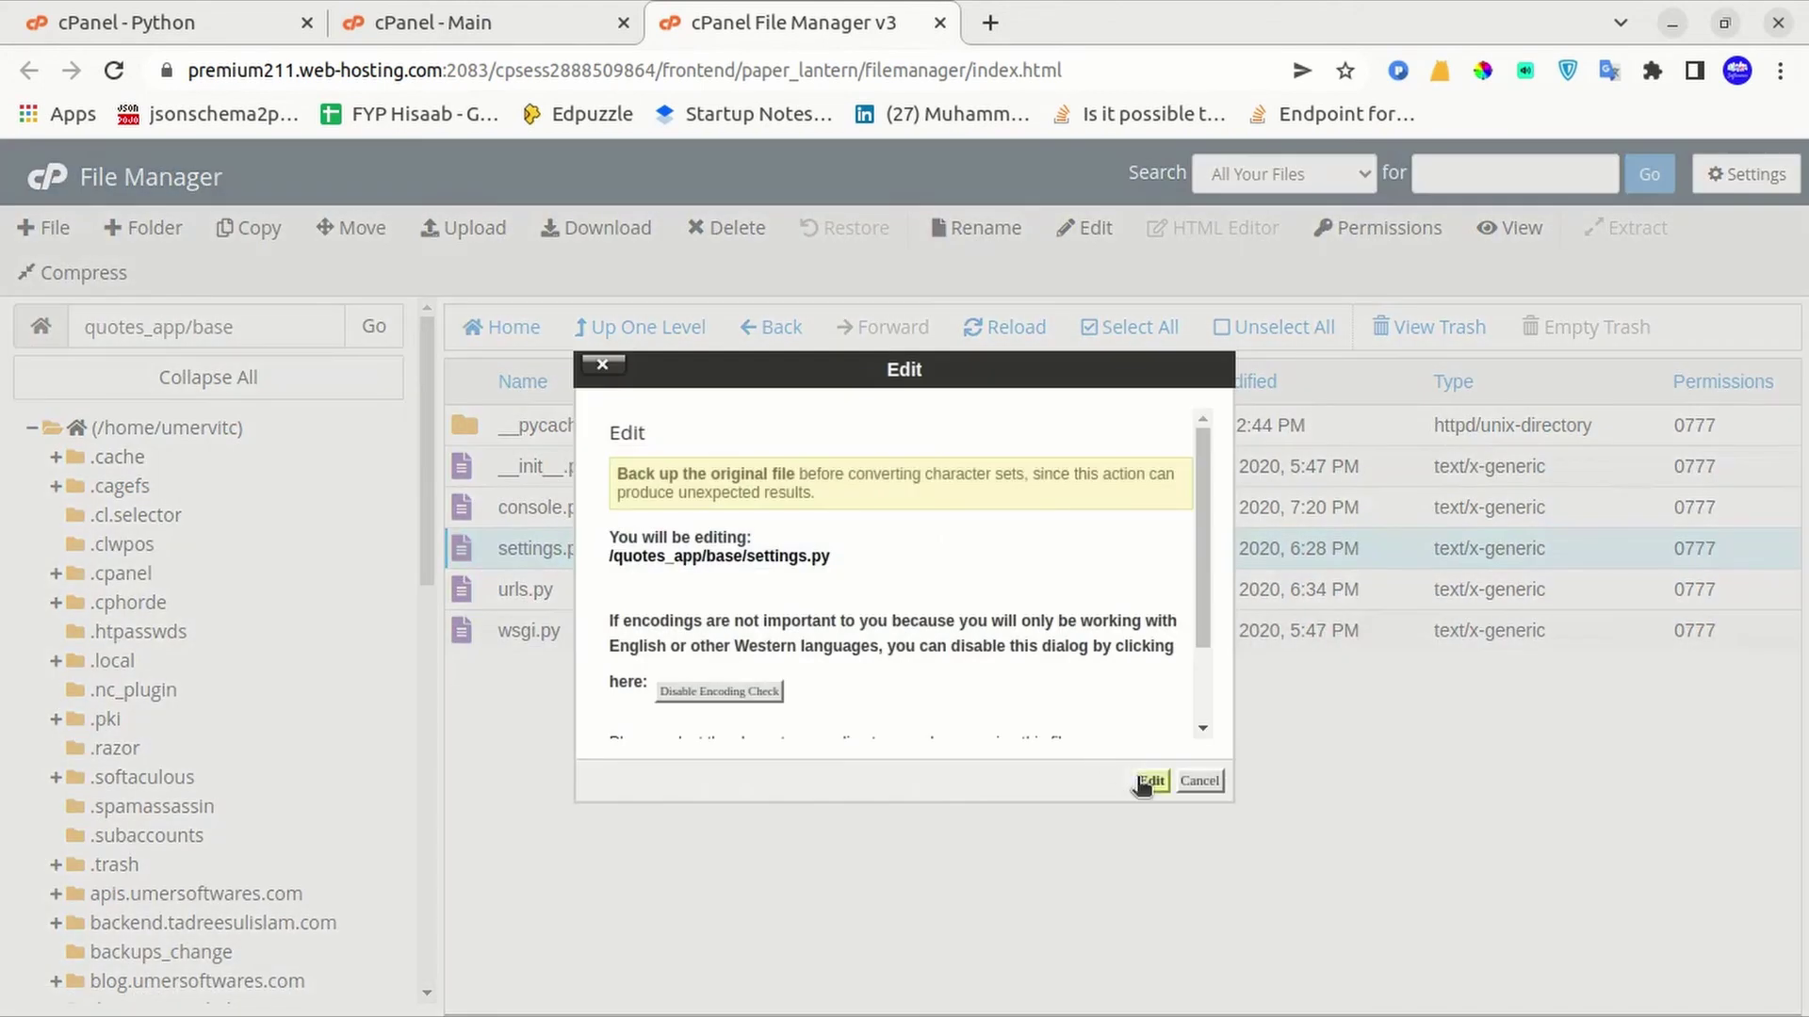
left_click(1149, 780)
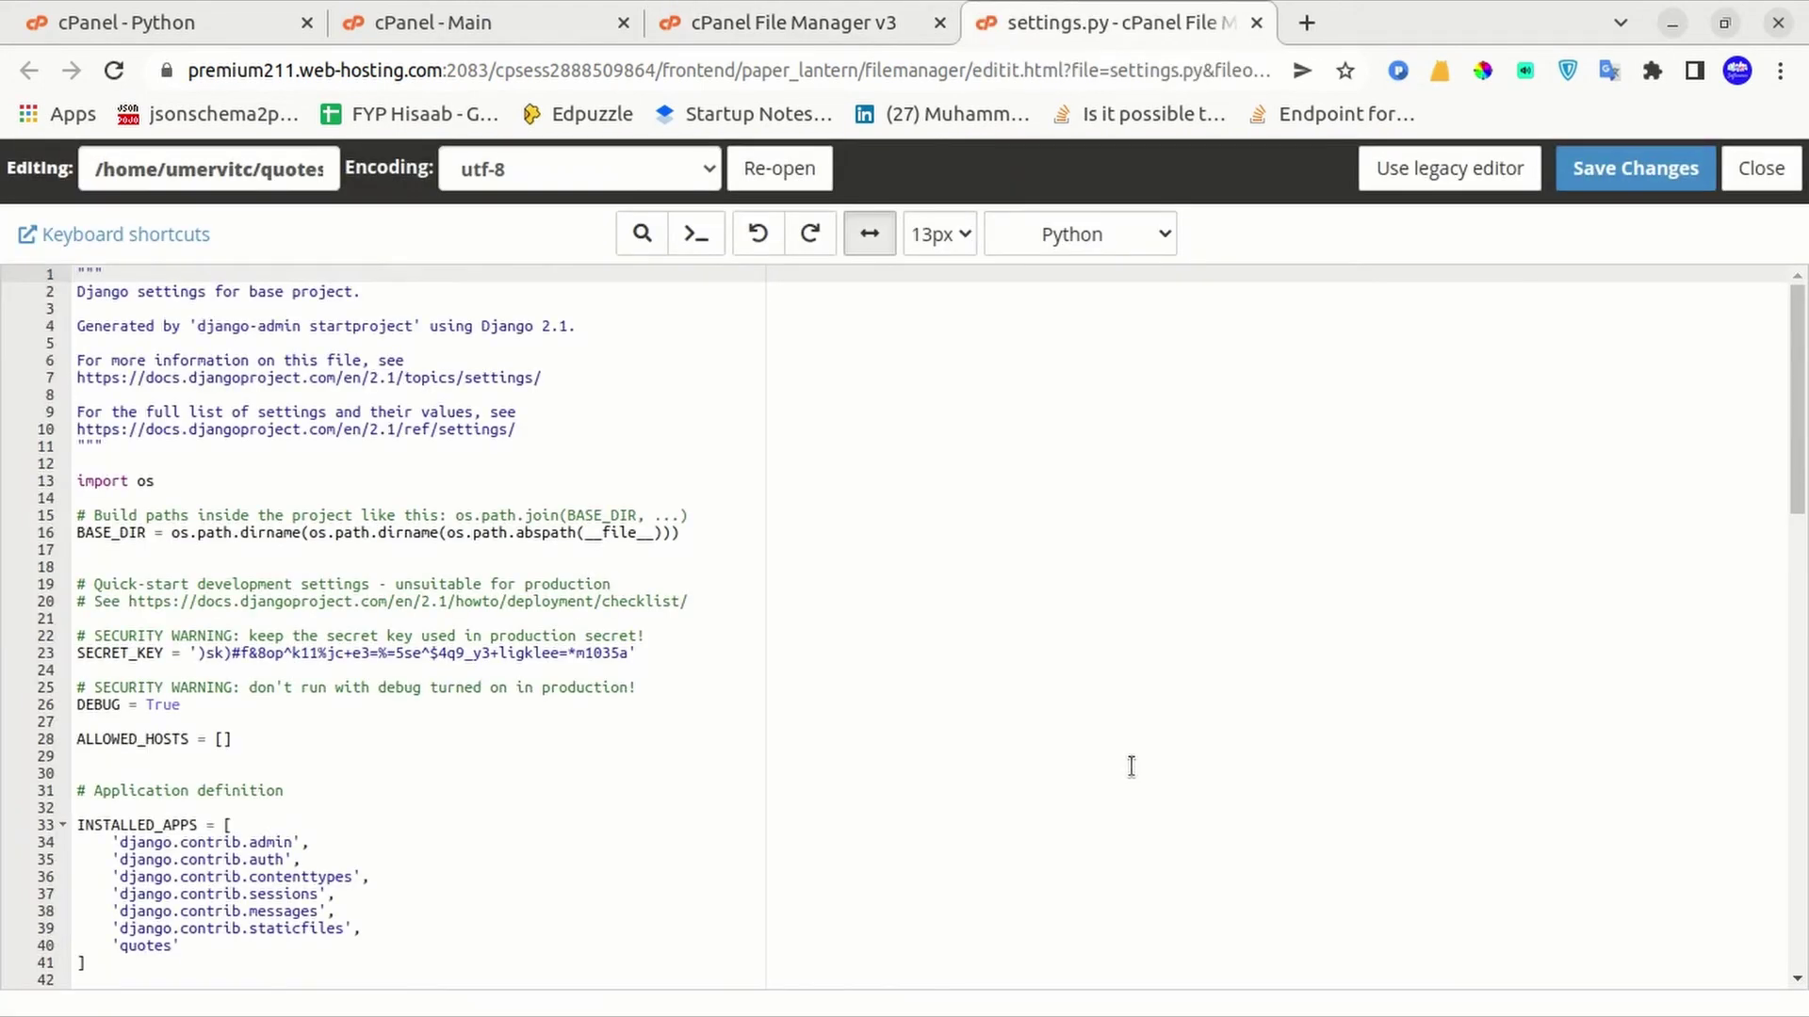
scroll(791, 716, "down", 2)
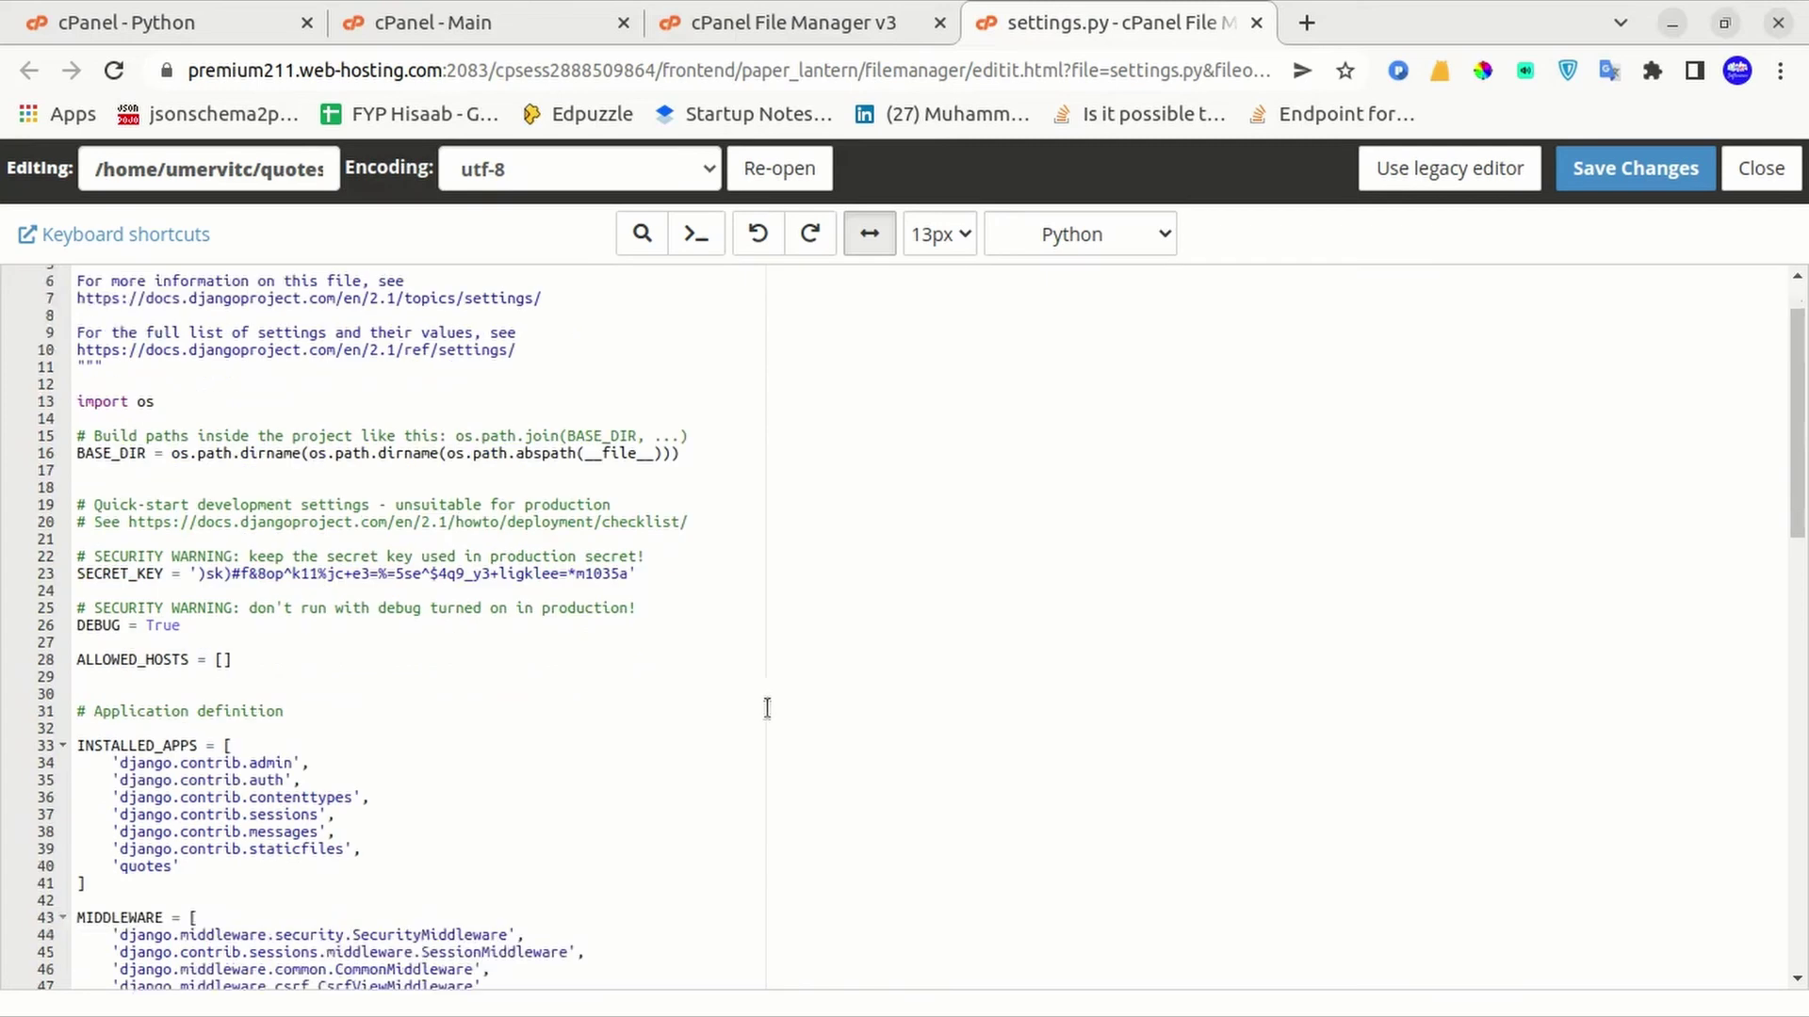
left_click(227, 658)
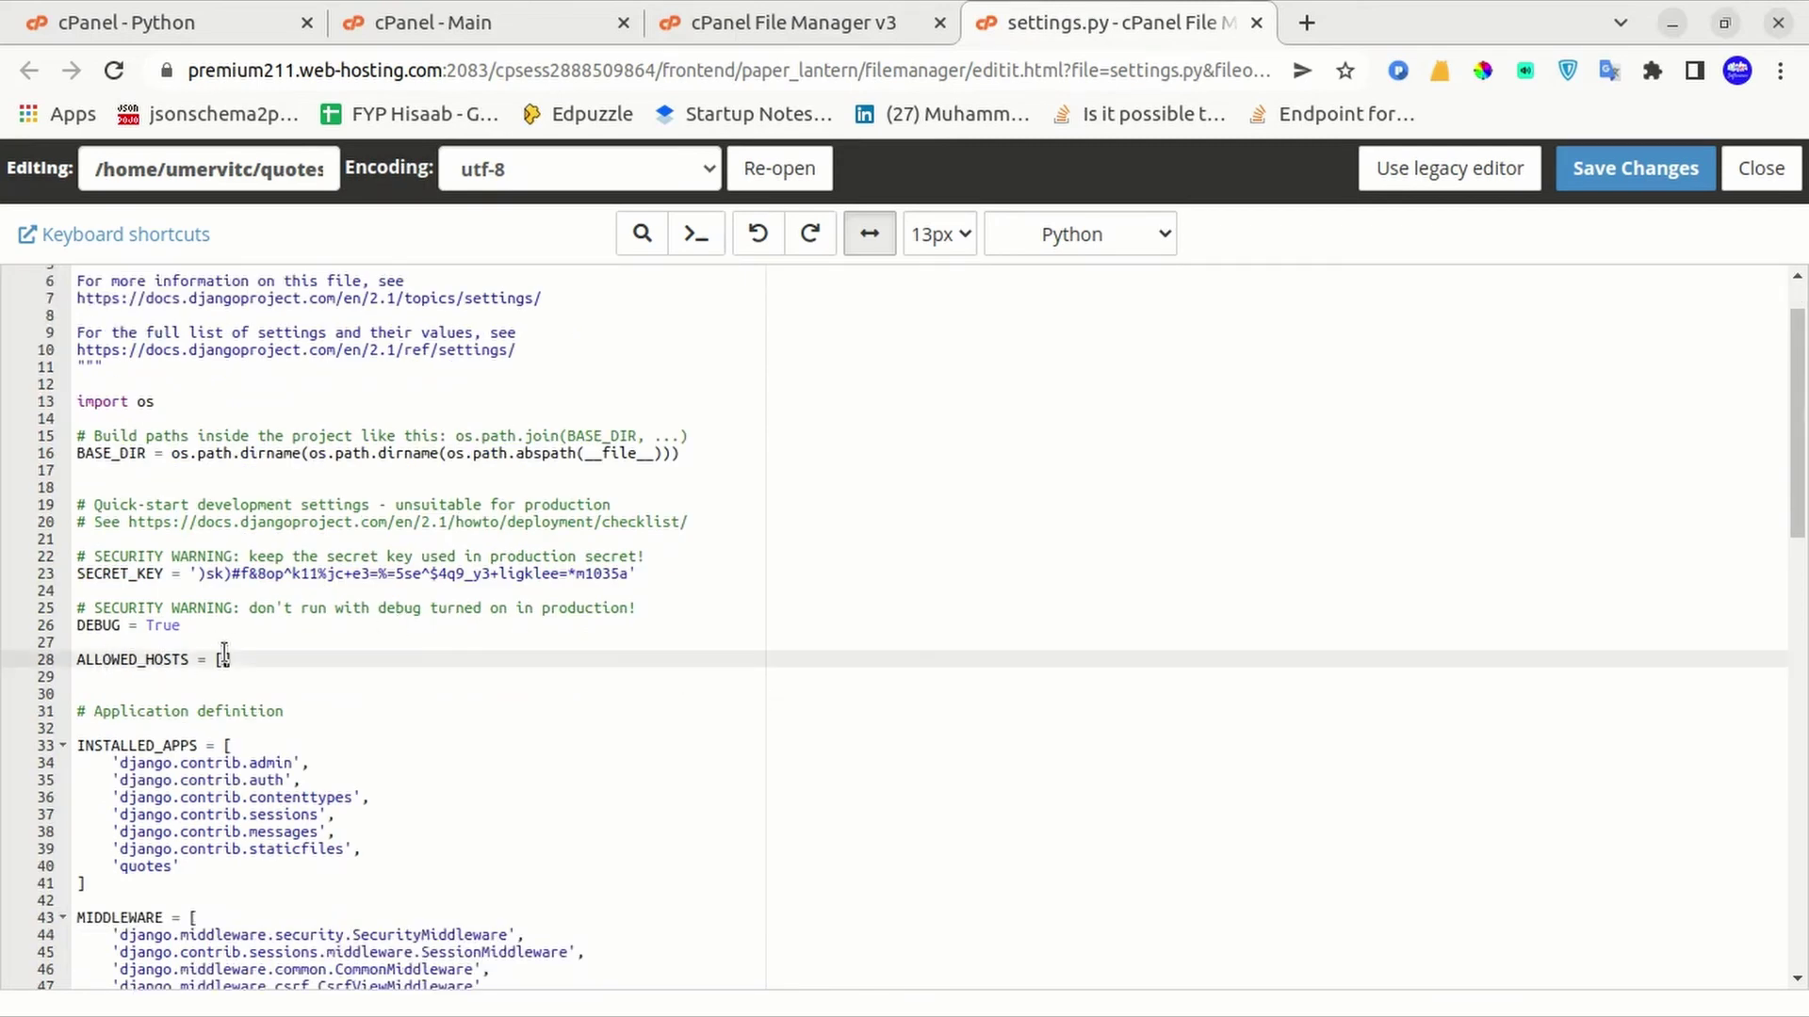
type("'")
type("soo")
key("BackSpace")
key("BackSpace")
key("BackSpace")
type("django.umer.link")
scroll(436, 640, "down", 10)
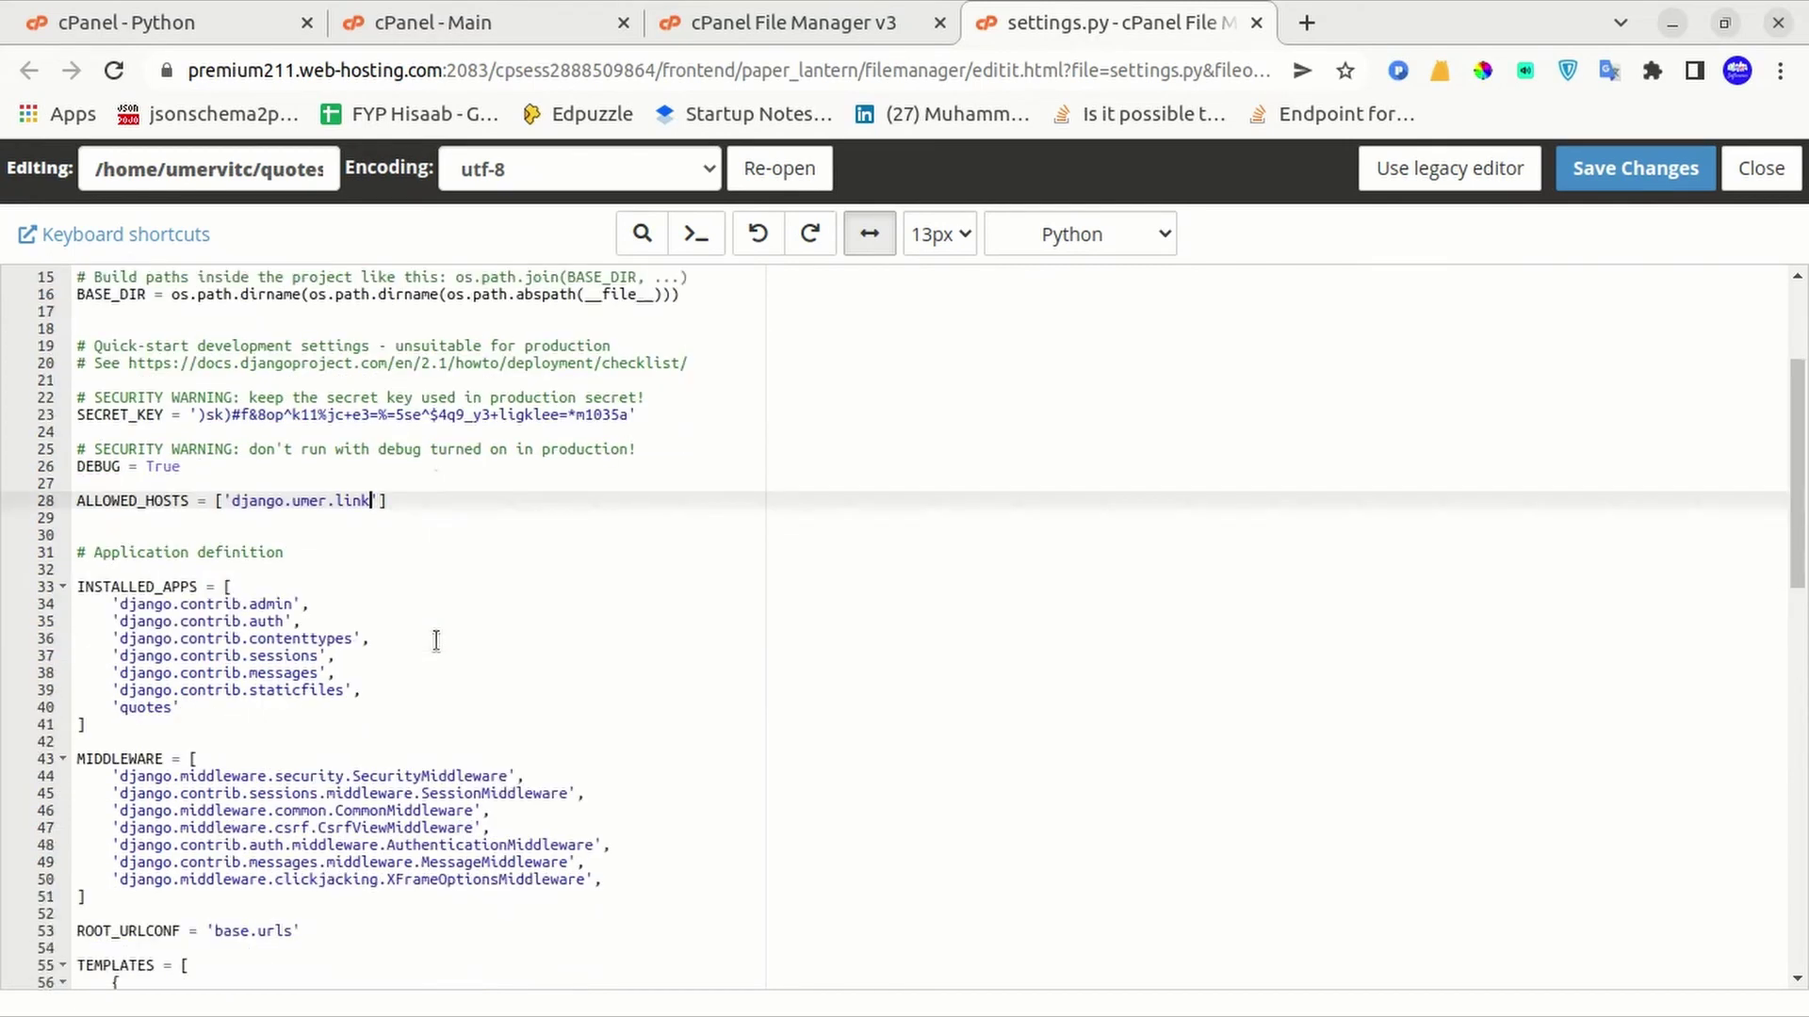
scroll(437, 641, "down", 4)
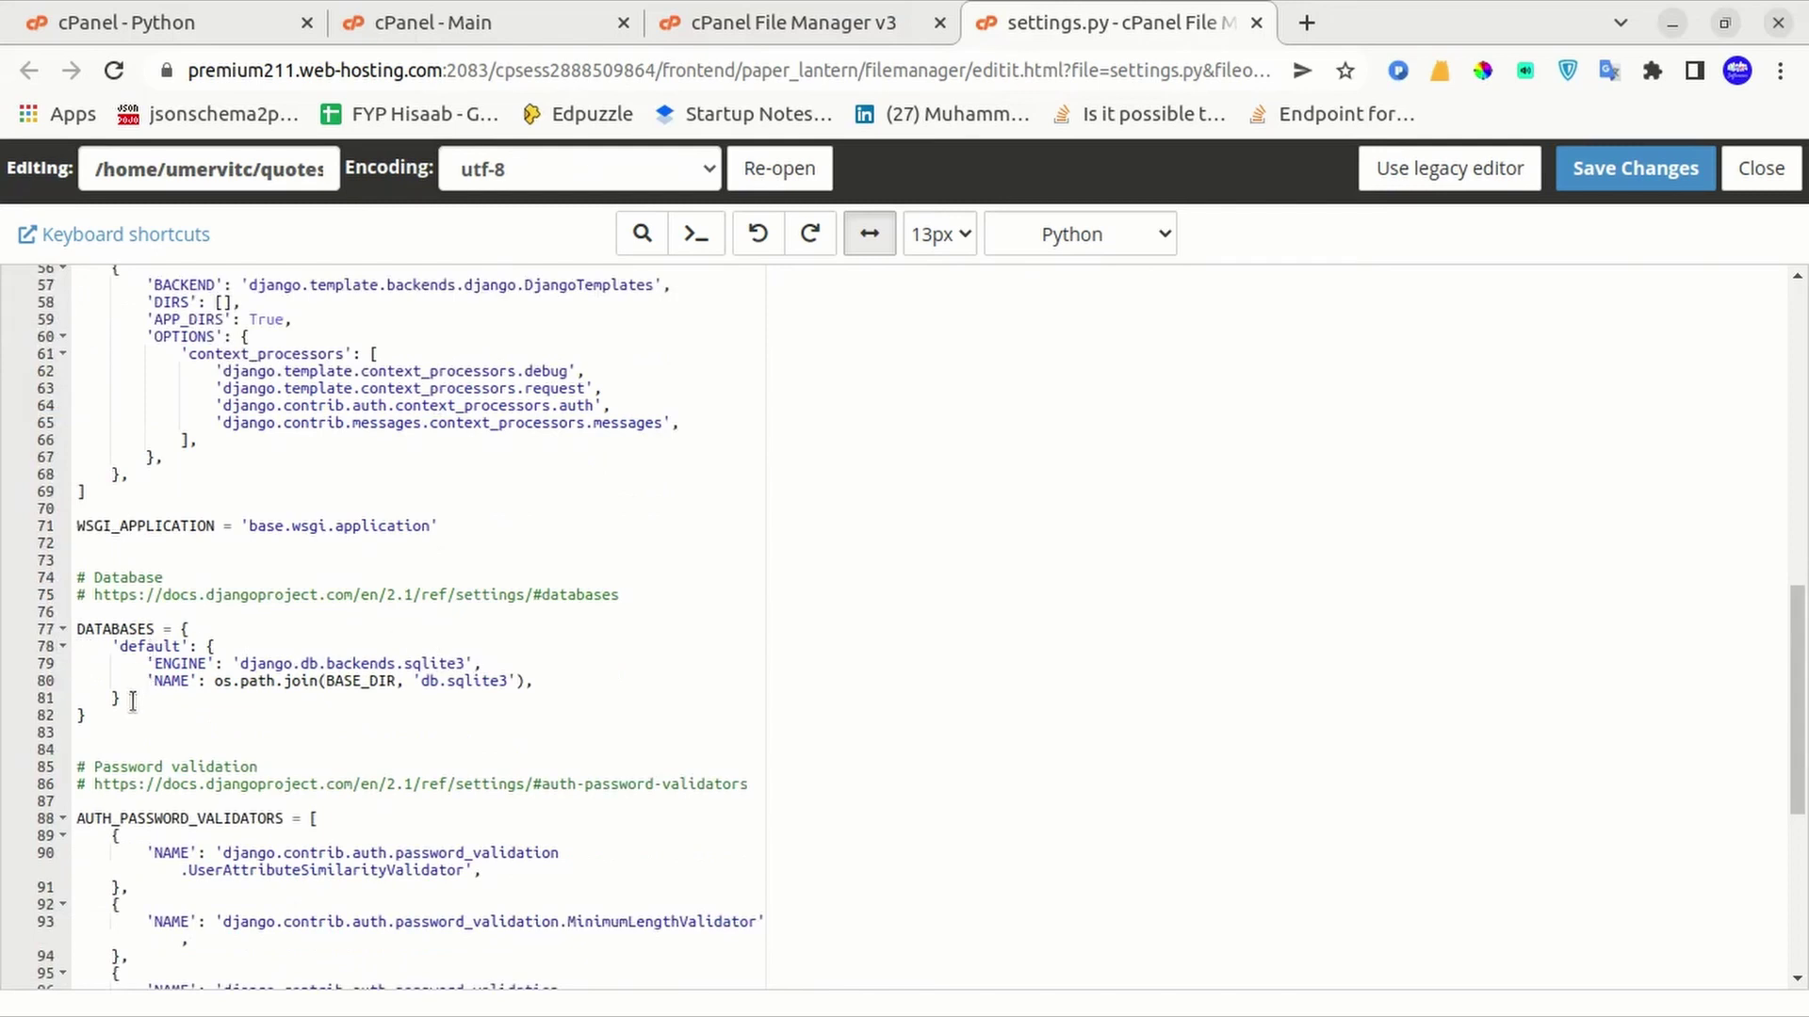
Step: Replace the sqlite default database block with the tutorial's MySQL block (localhost, port 3306)
left_click_drag(120, 698, 51, 650)
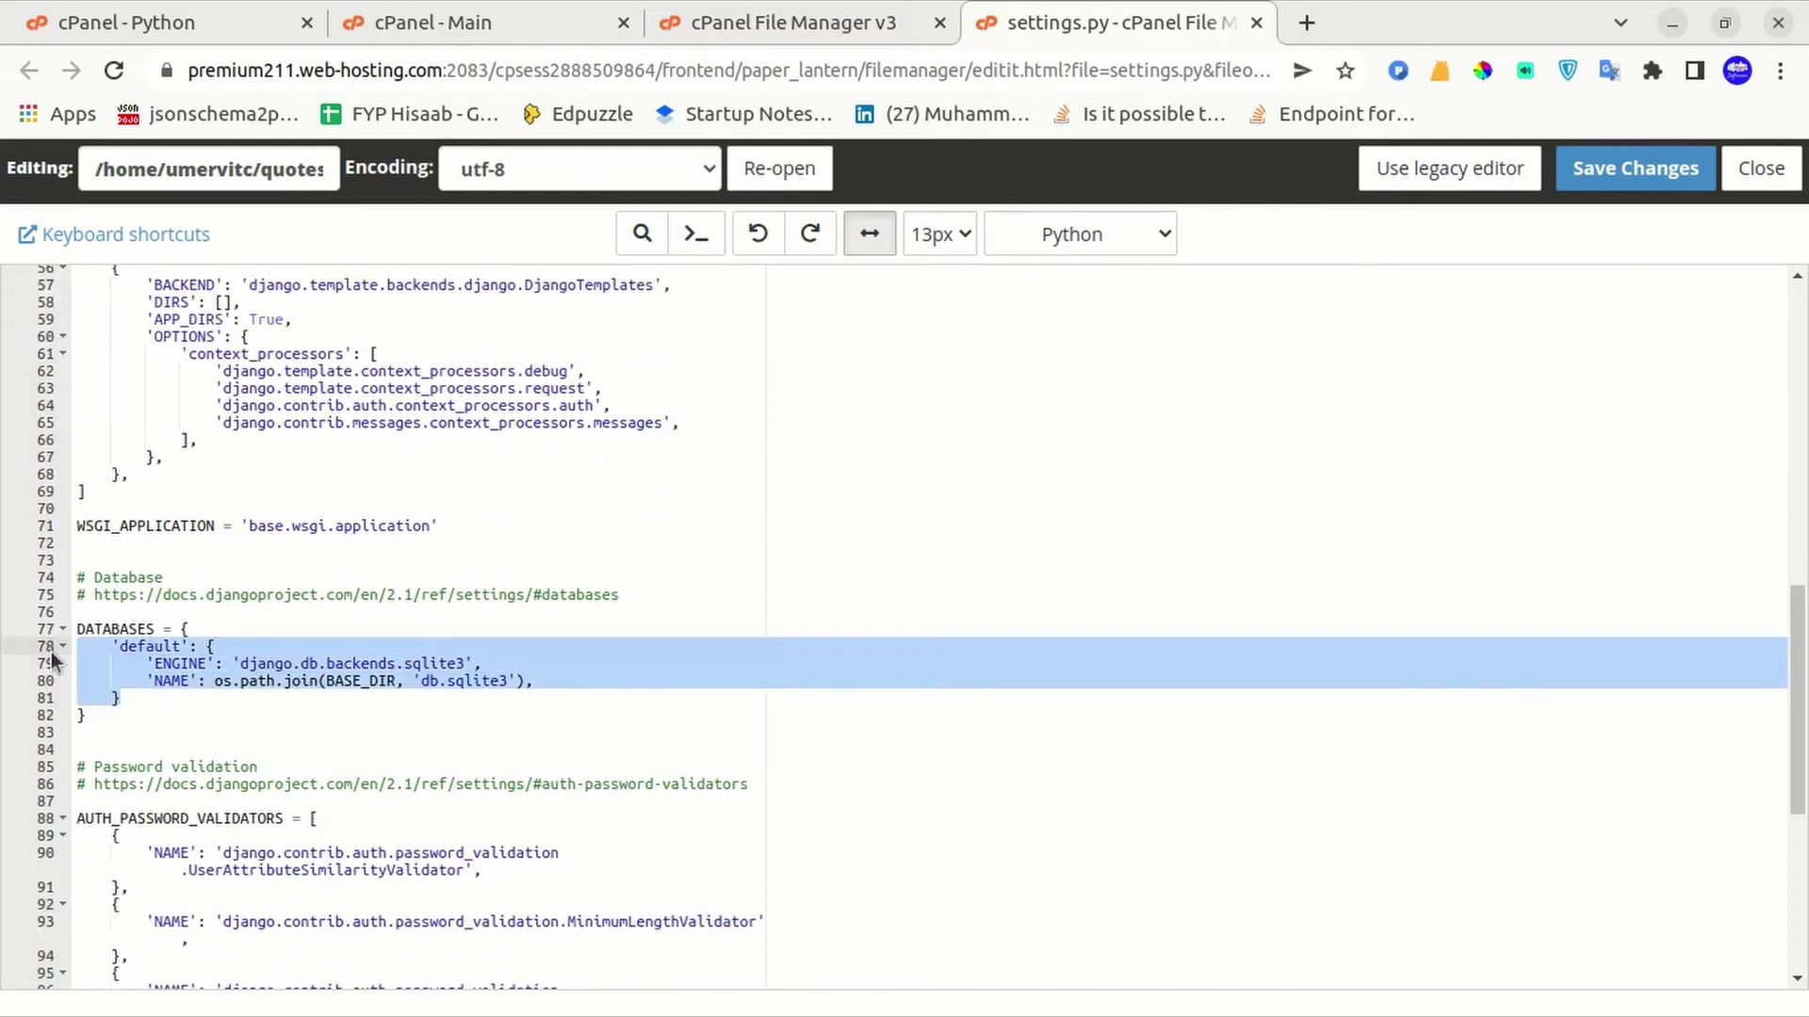
key("BackSpace")
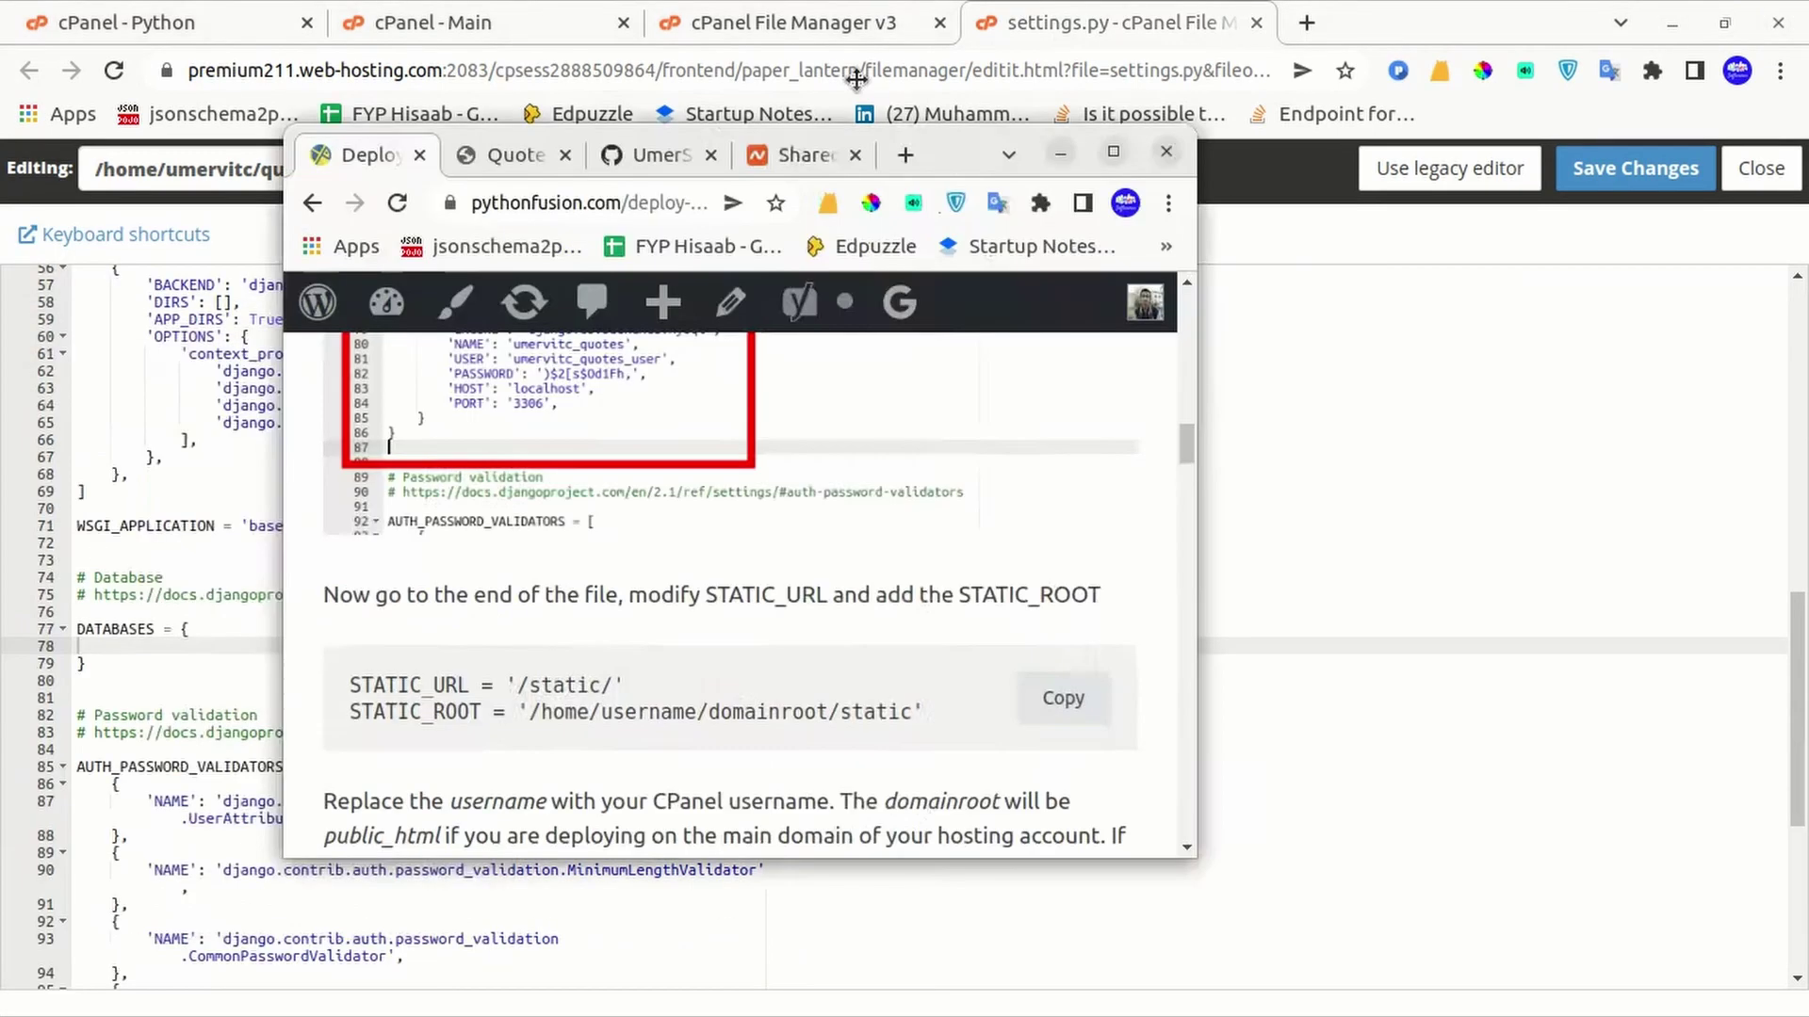
scroll(612, 542, "up", 10)
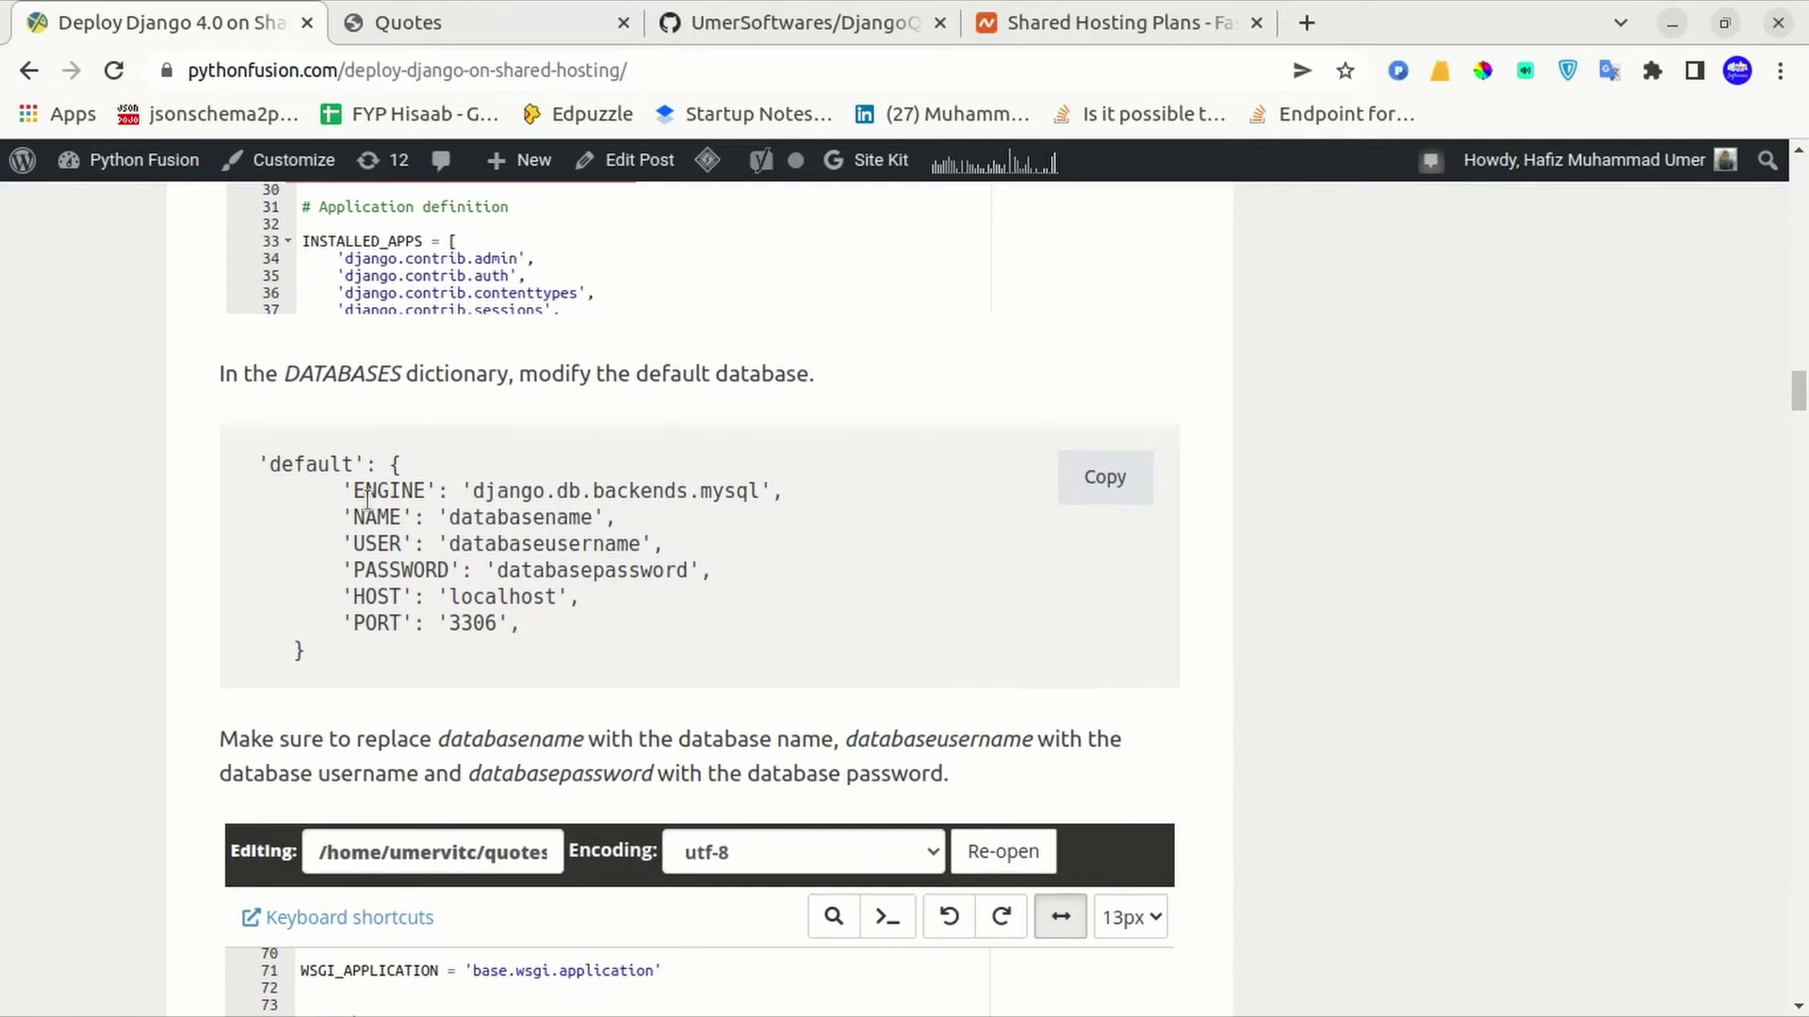
left_click(1129, 481)
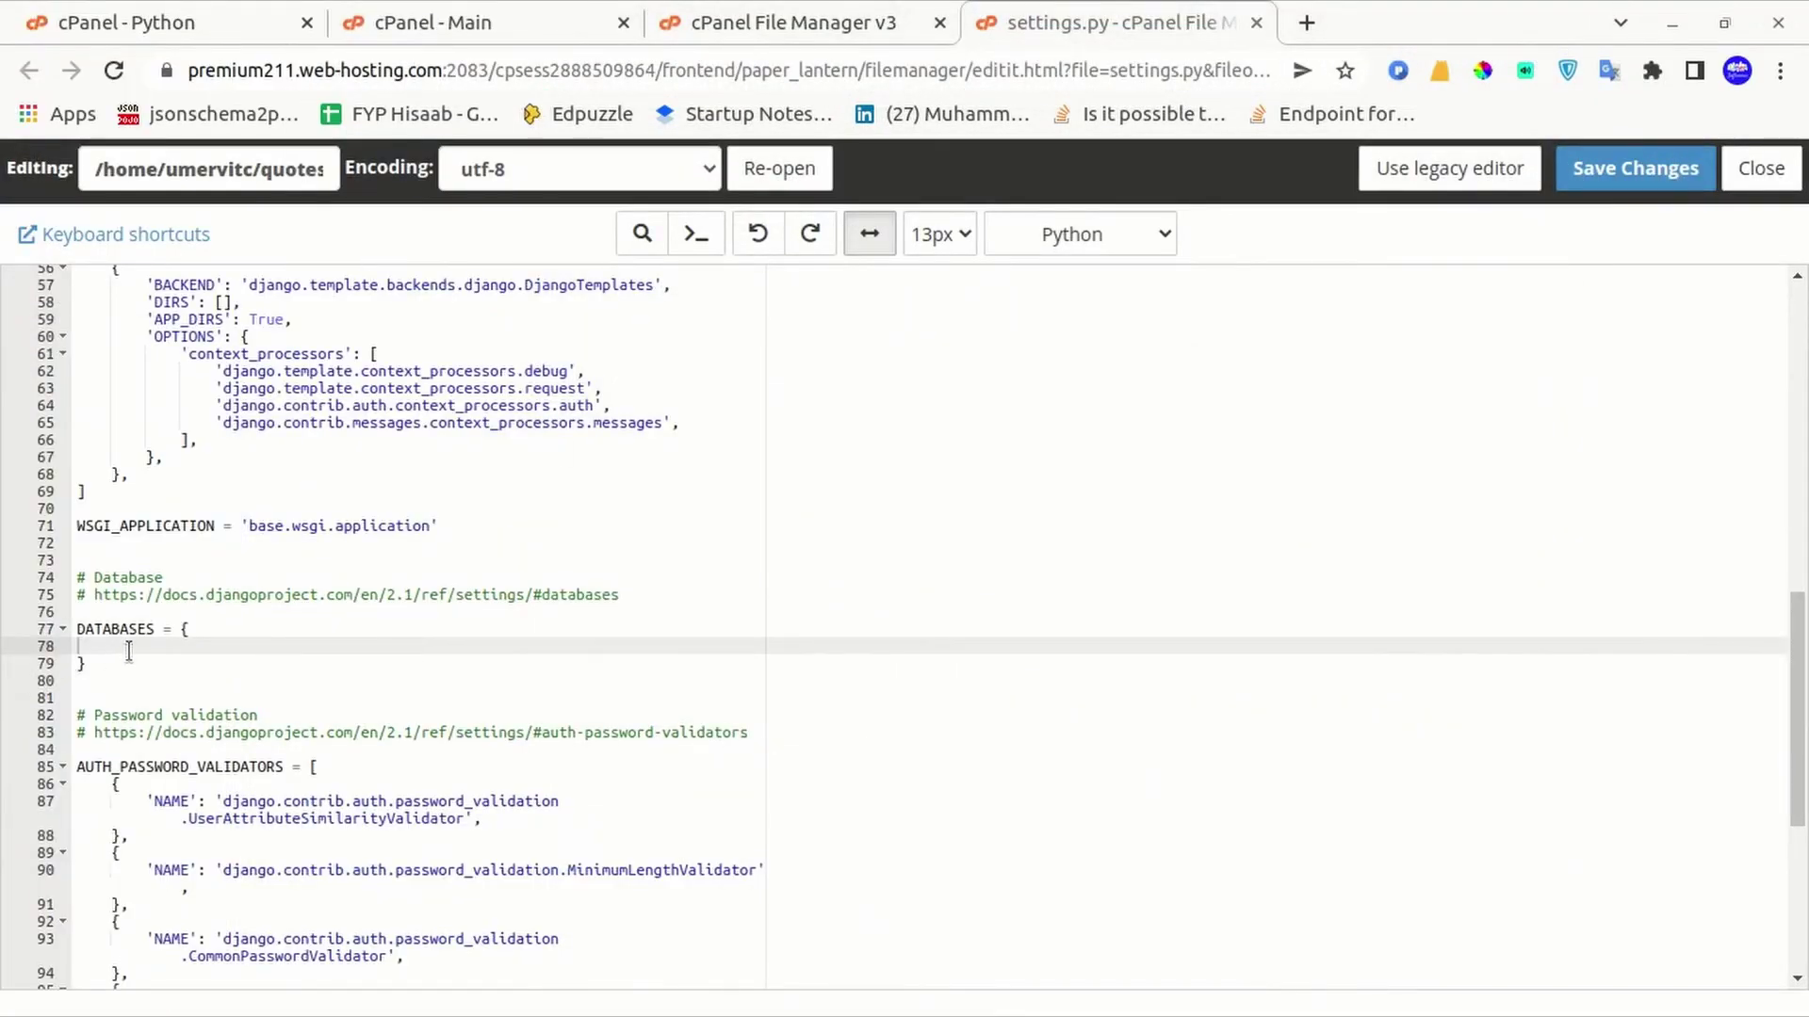
left_click(153, 639)
key("ctrl+v")
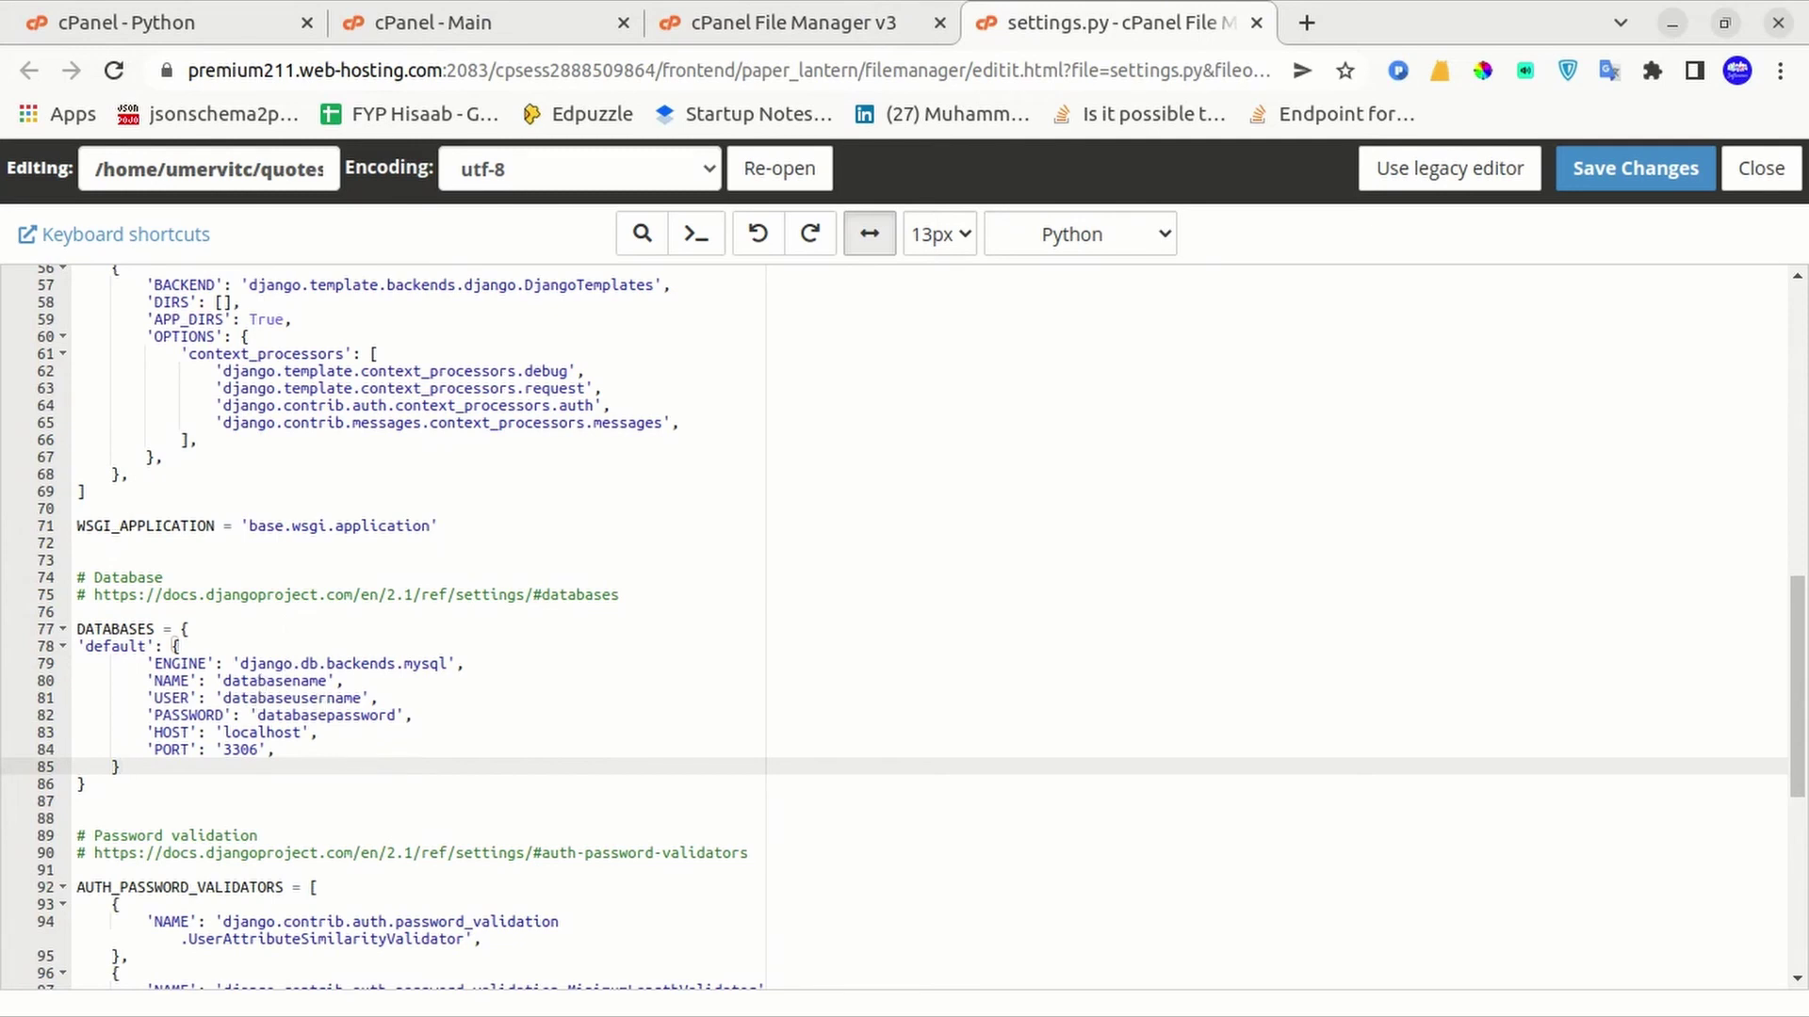
Step: Replace the databasename and databaseusername placeholders with the quotes database's name and user from the notes
key("alt+Tab")
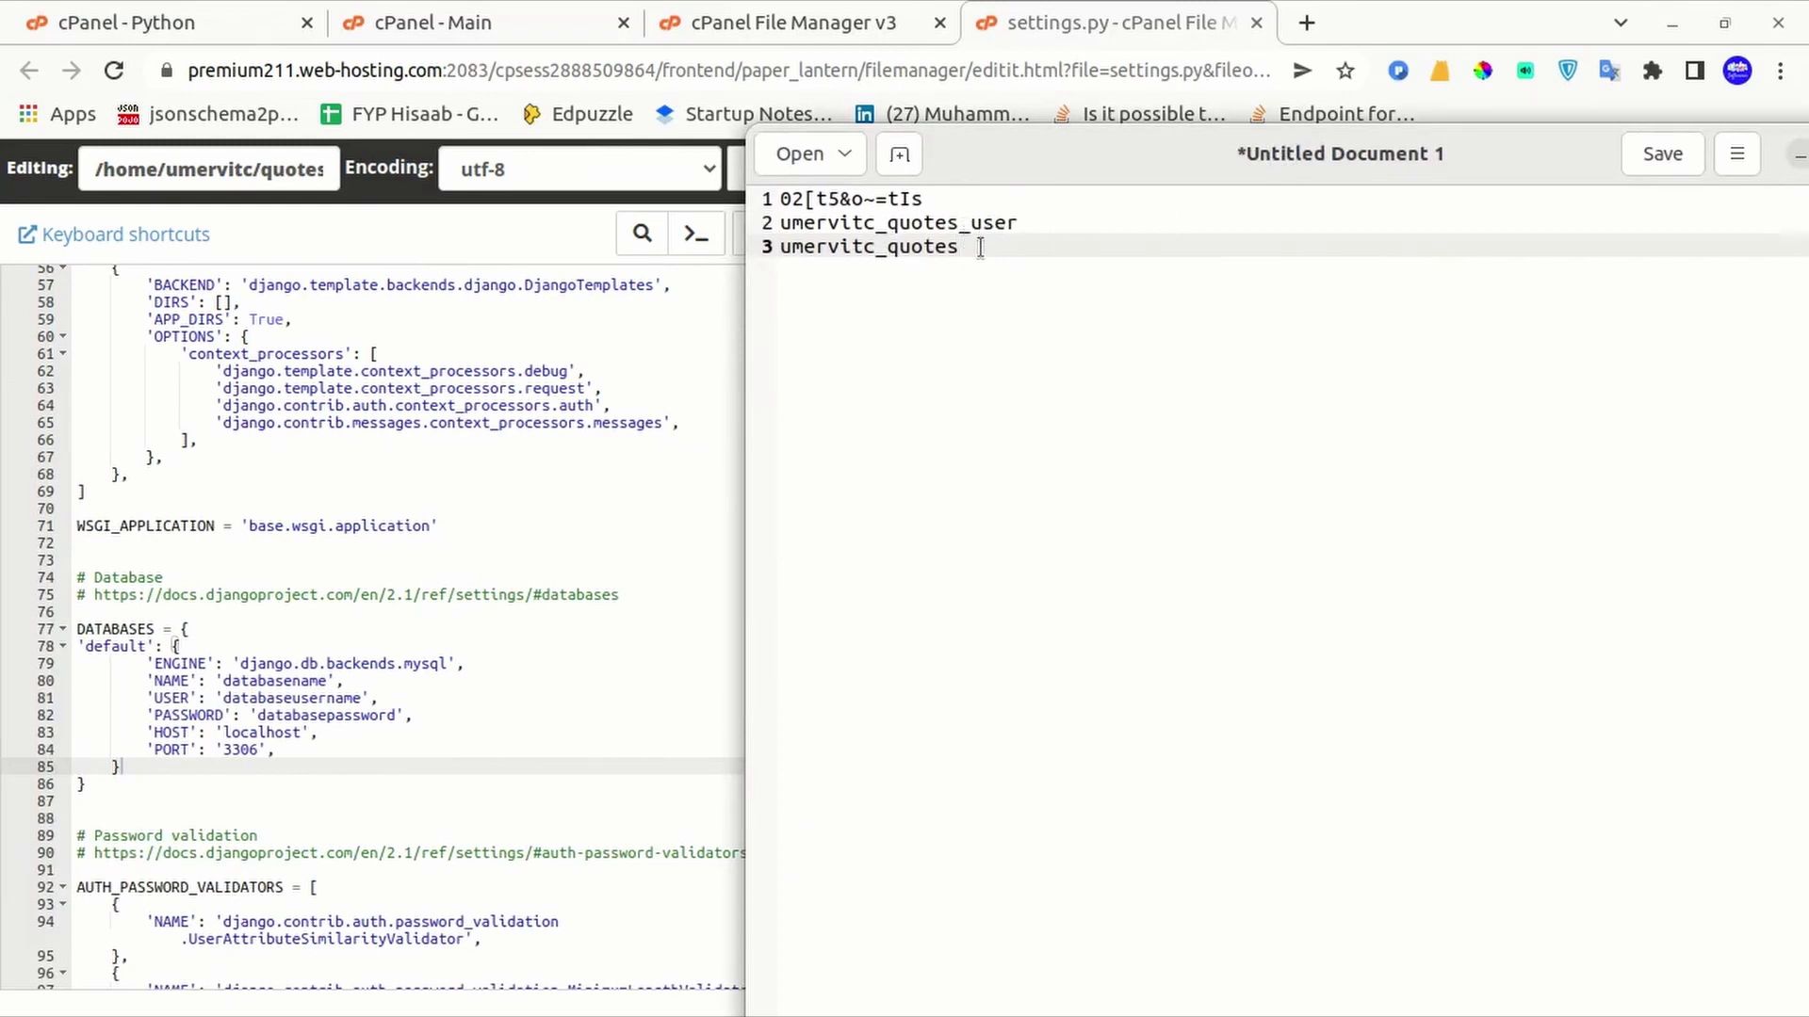
left_click_drag(981, 253, 771, 254)
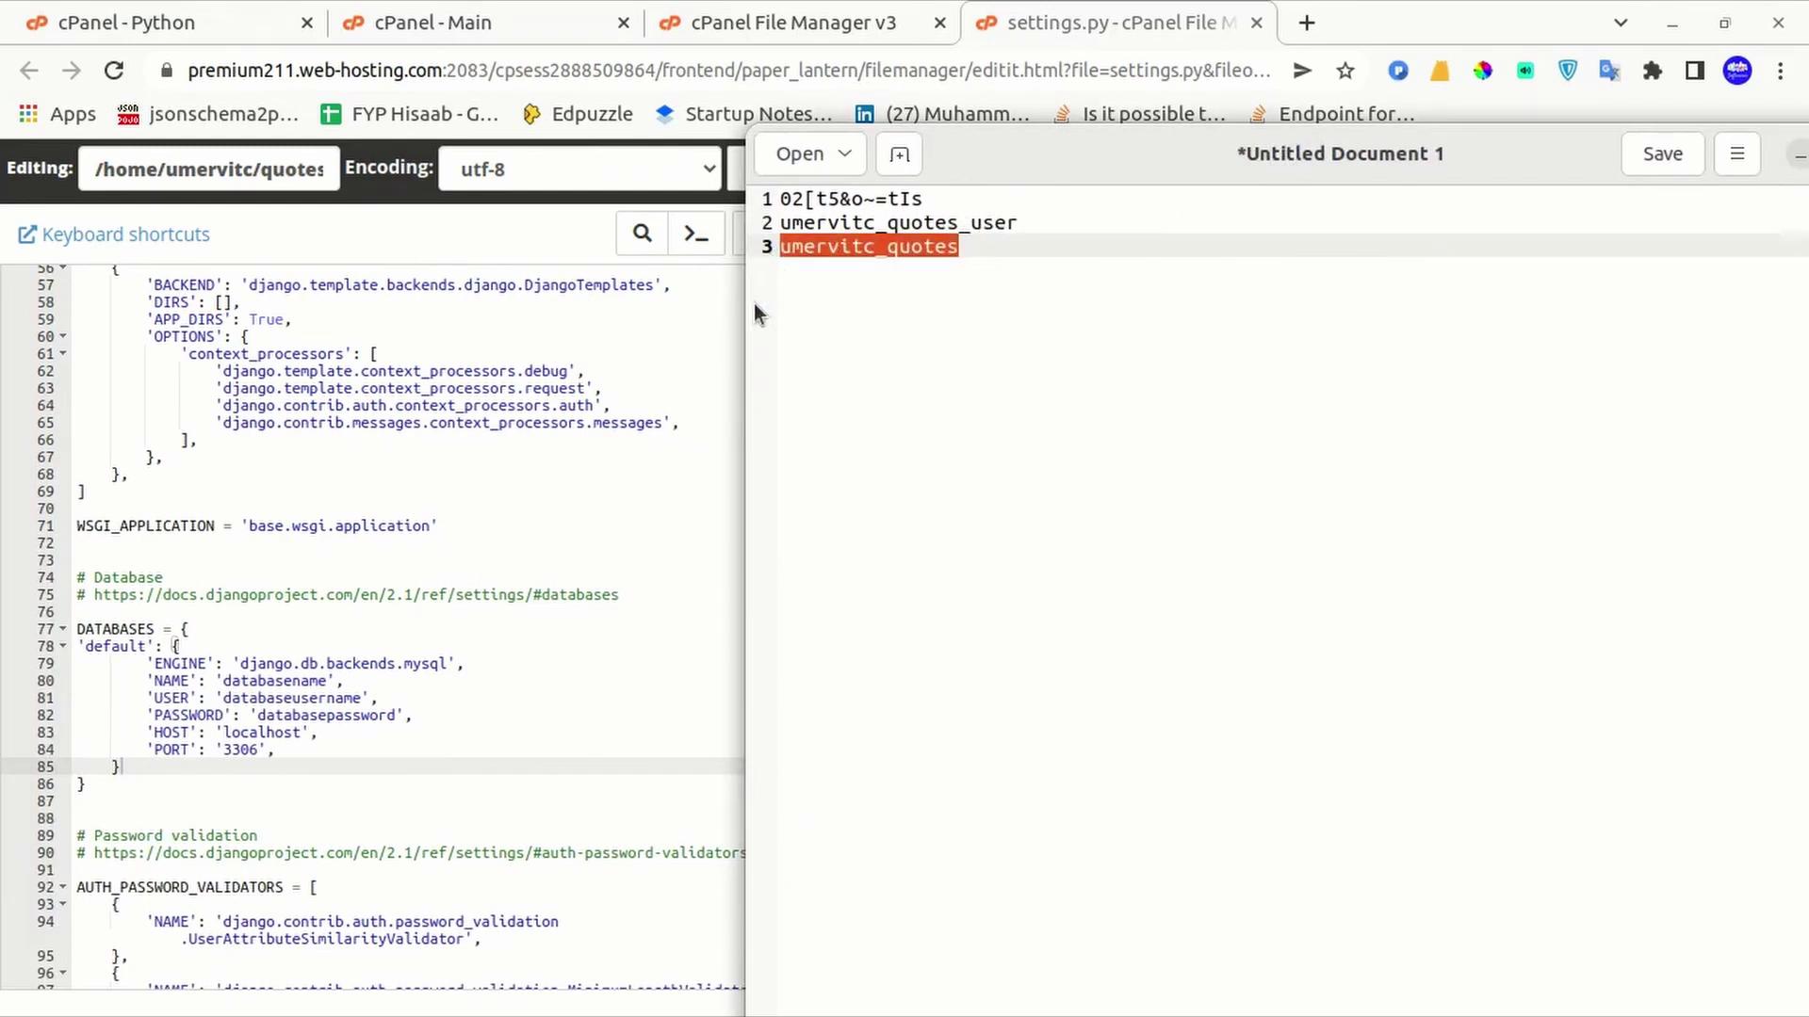
double_click(282, 680)
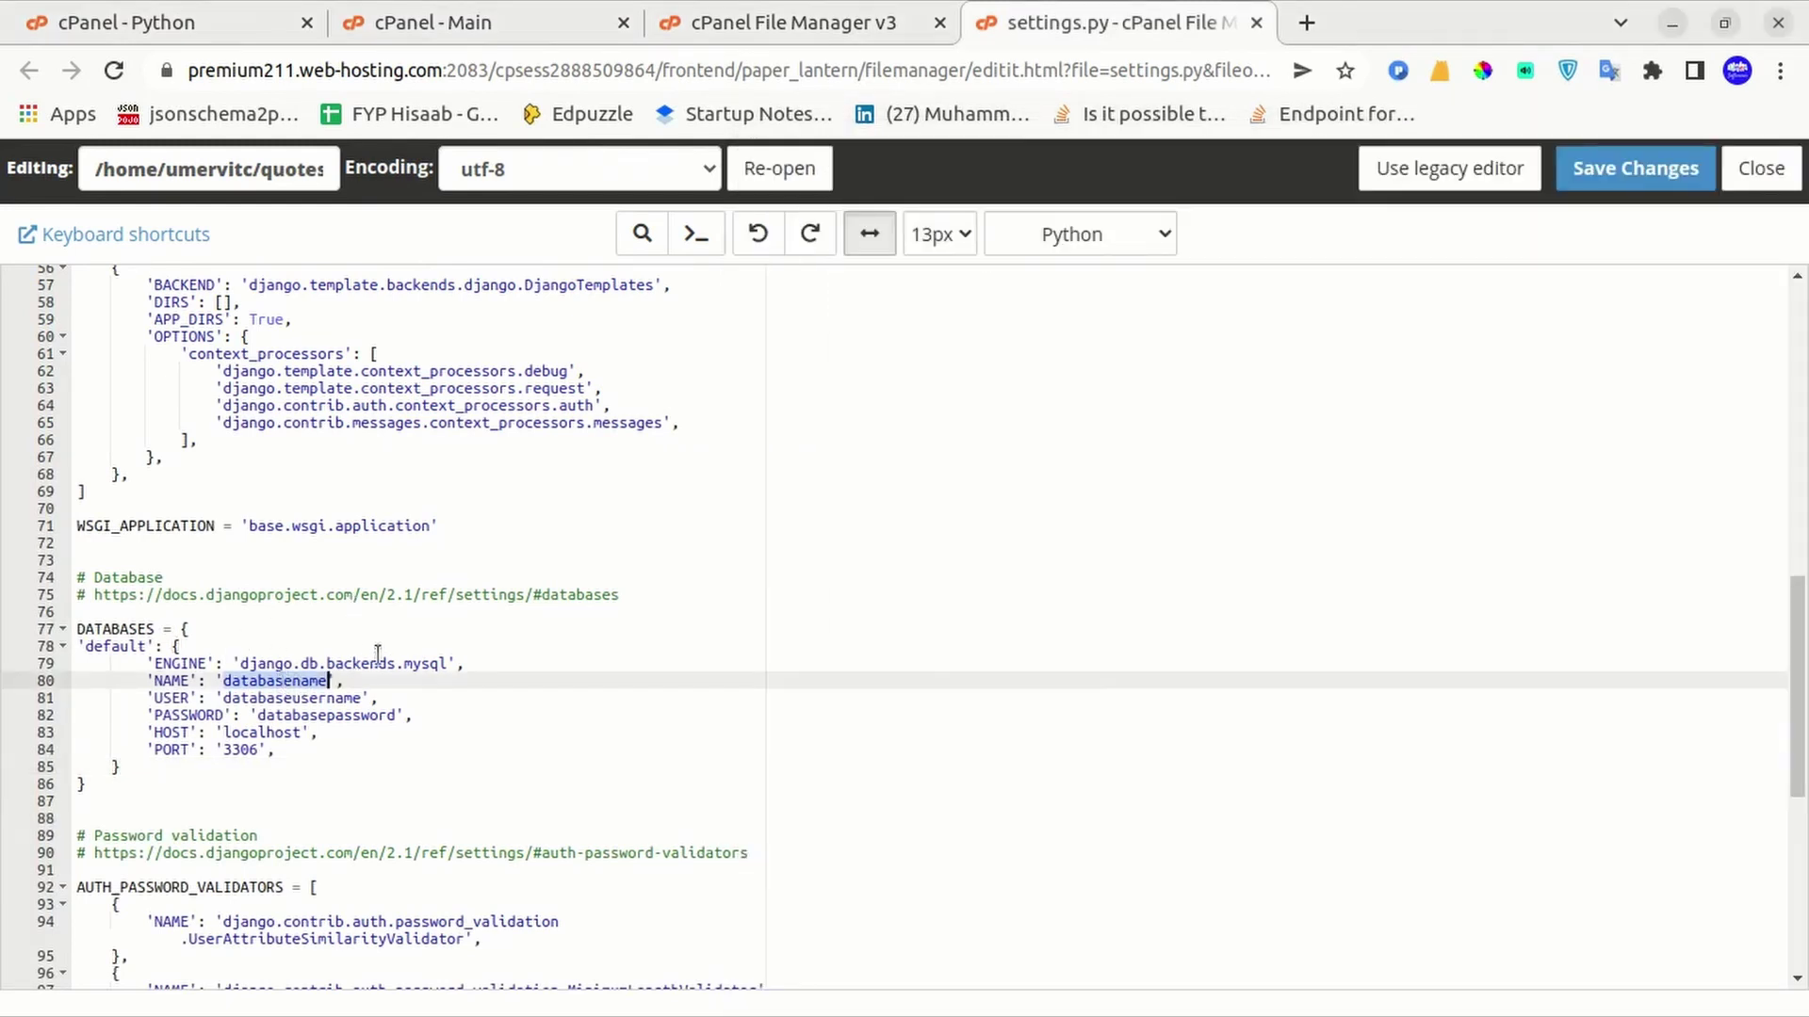
key("ctrl+v")
key("alt+Tab")
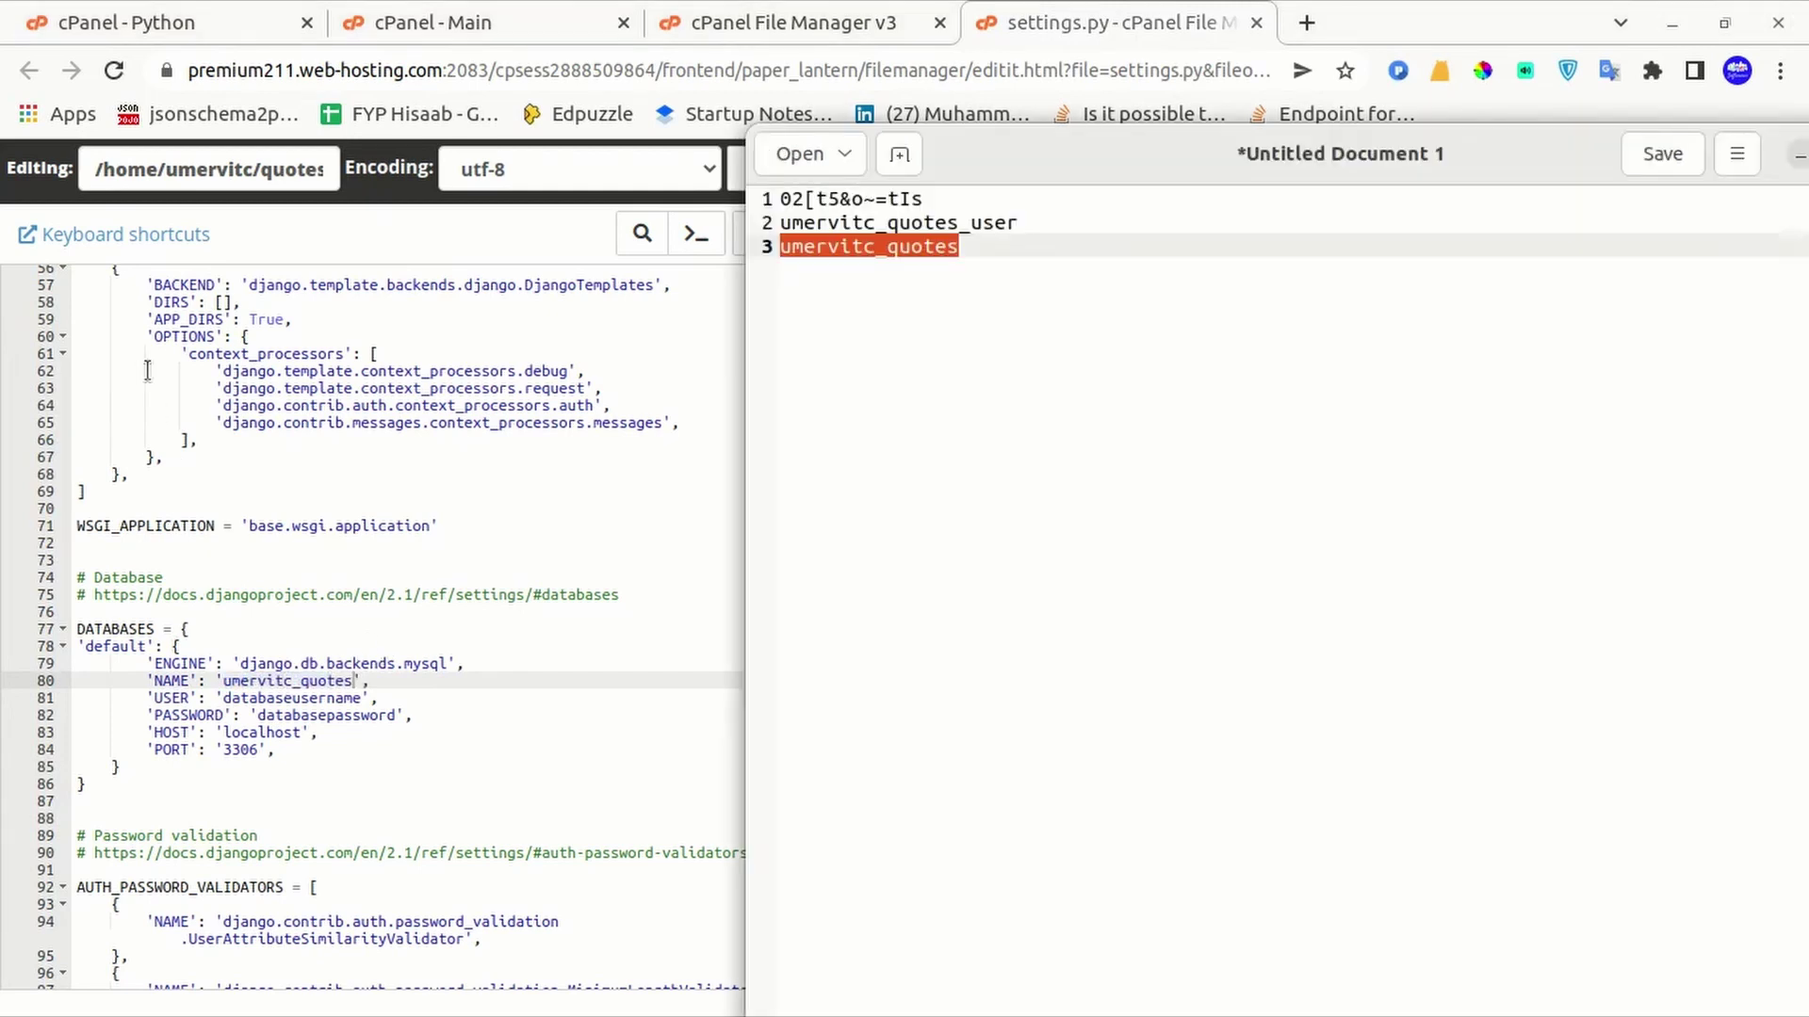
left_click(1044, 220)
left_click_drag(1044, 221, 779, 222)
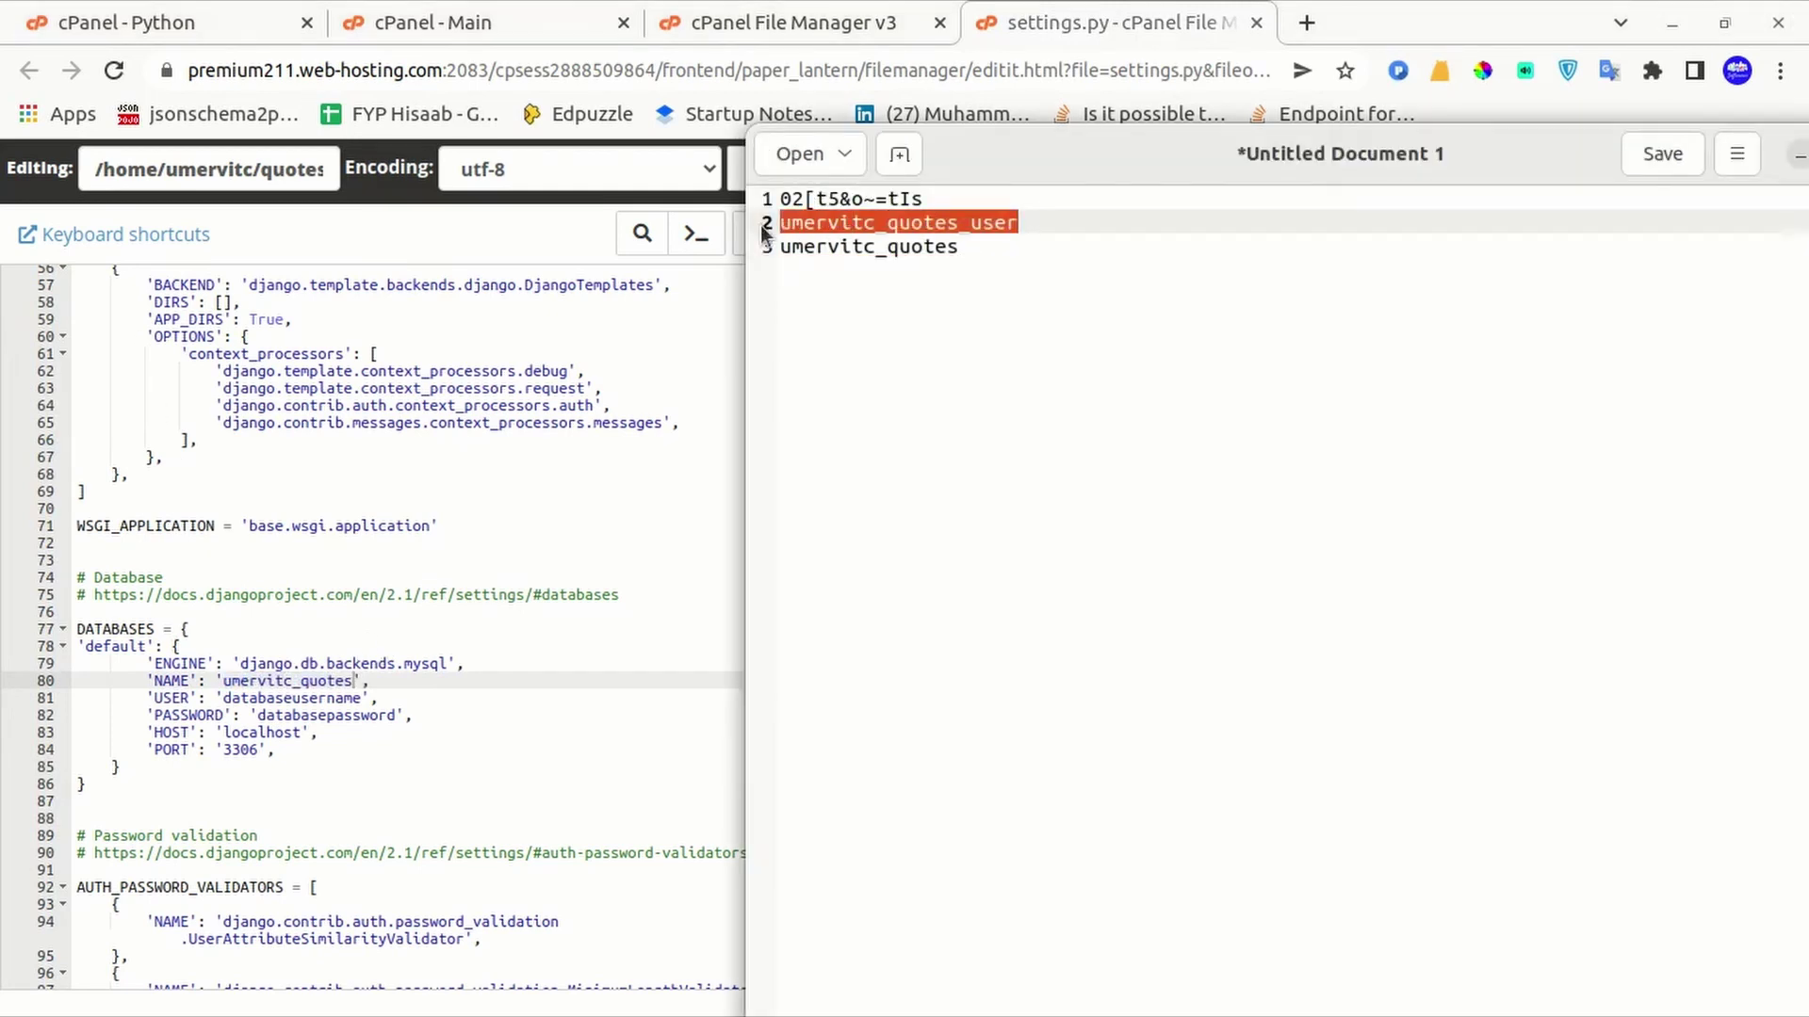
left_click(303, 703)
double_click(303, 699)
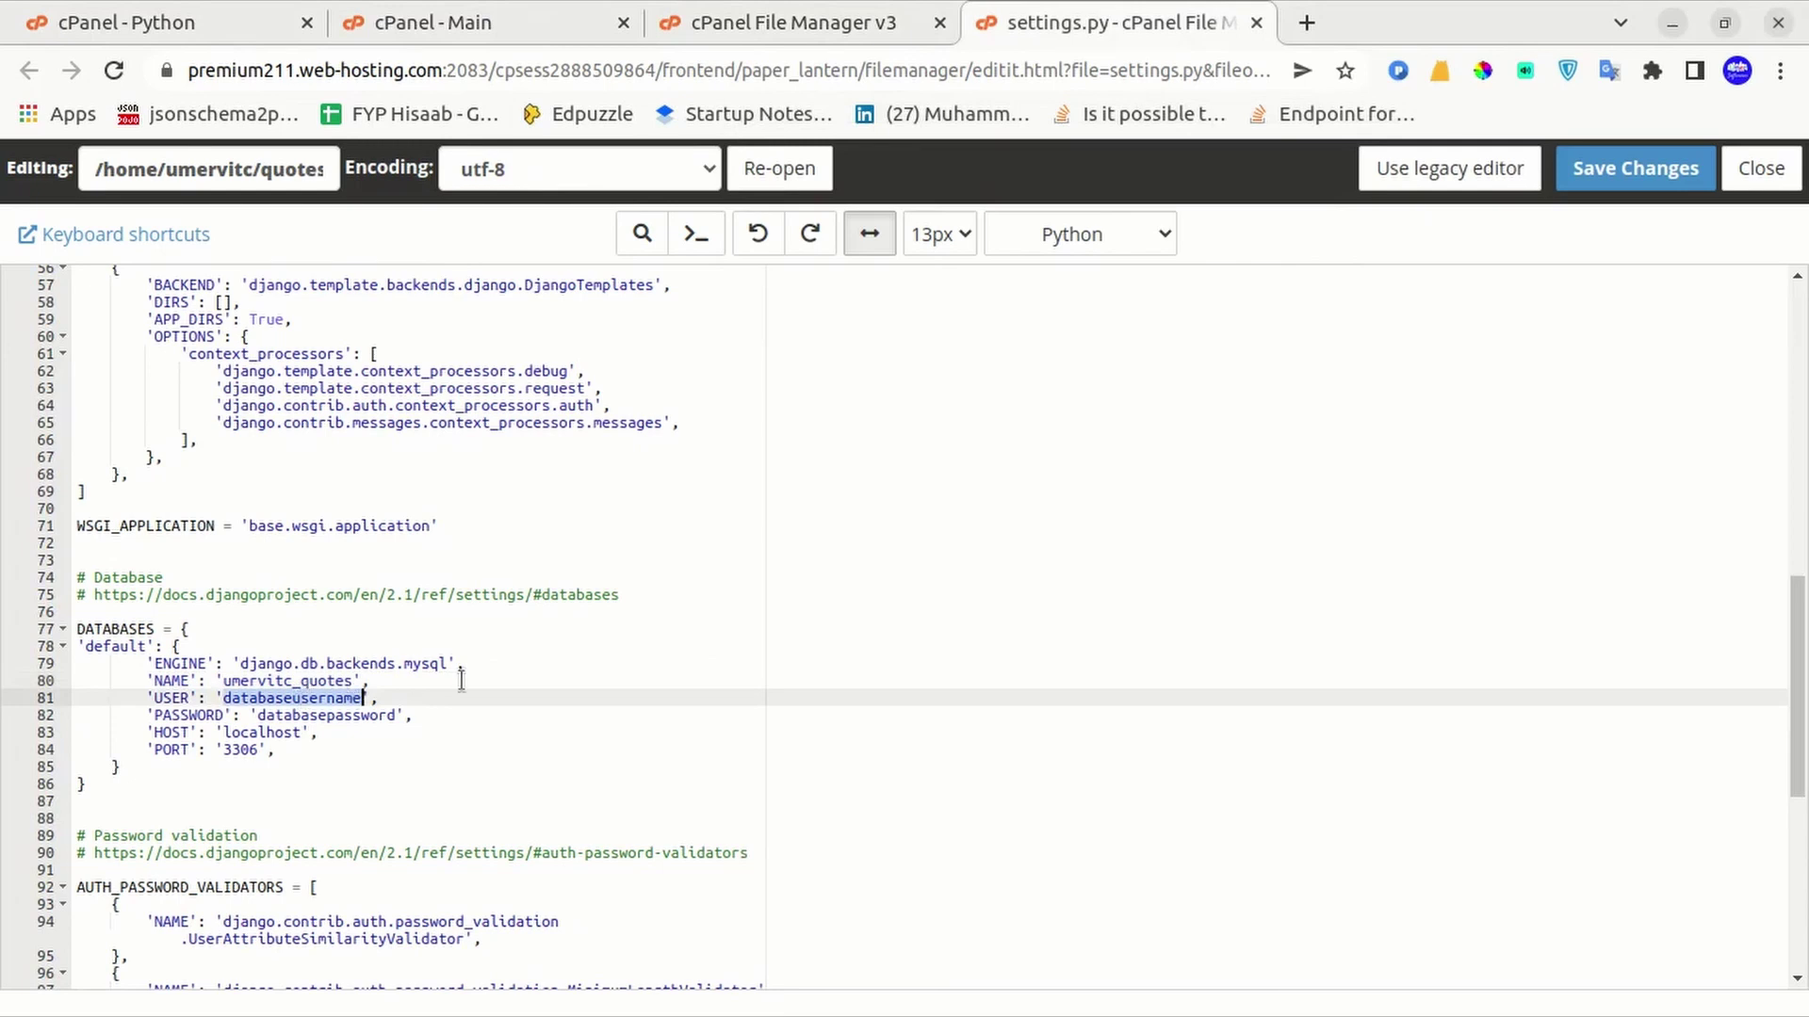
key("ctrl+v")
Step: Paste the saved database password over the databasepassword placeholder
key("alt+Tab")
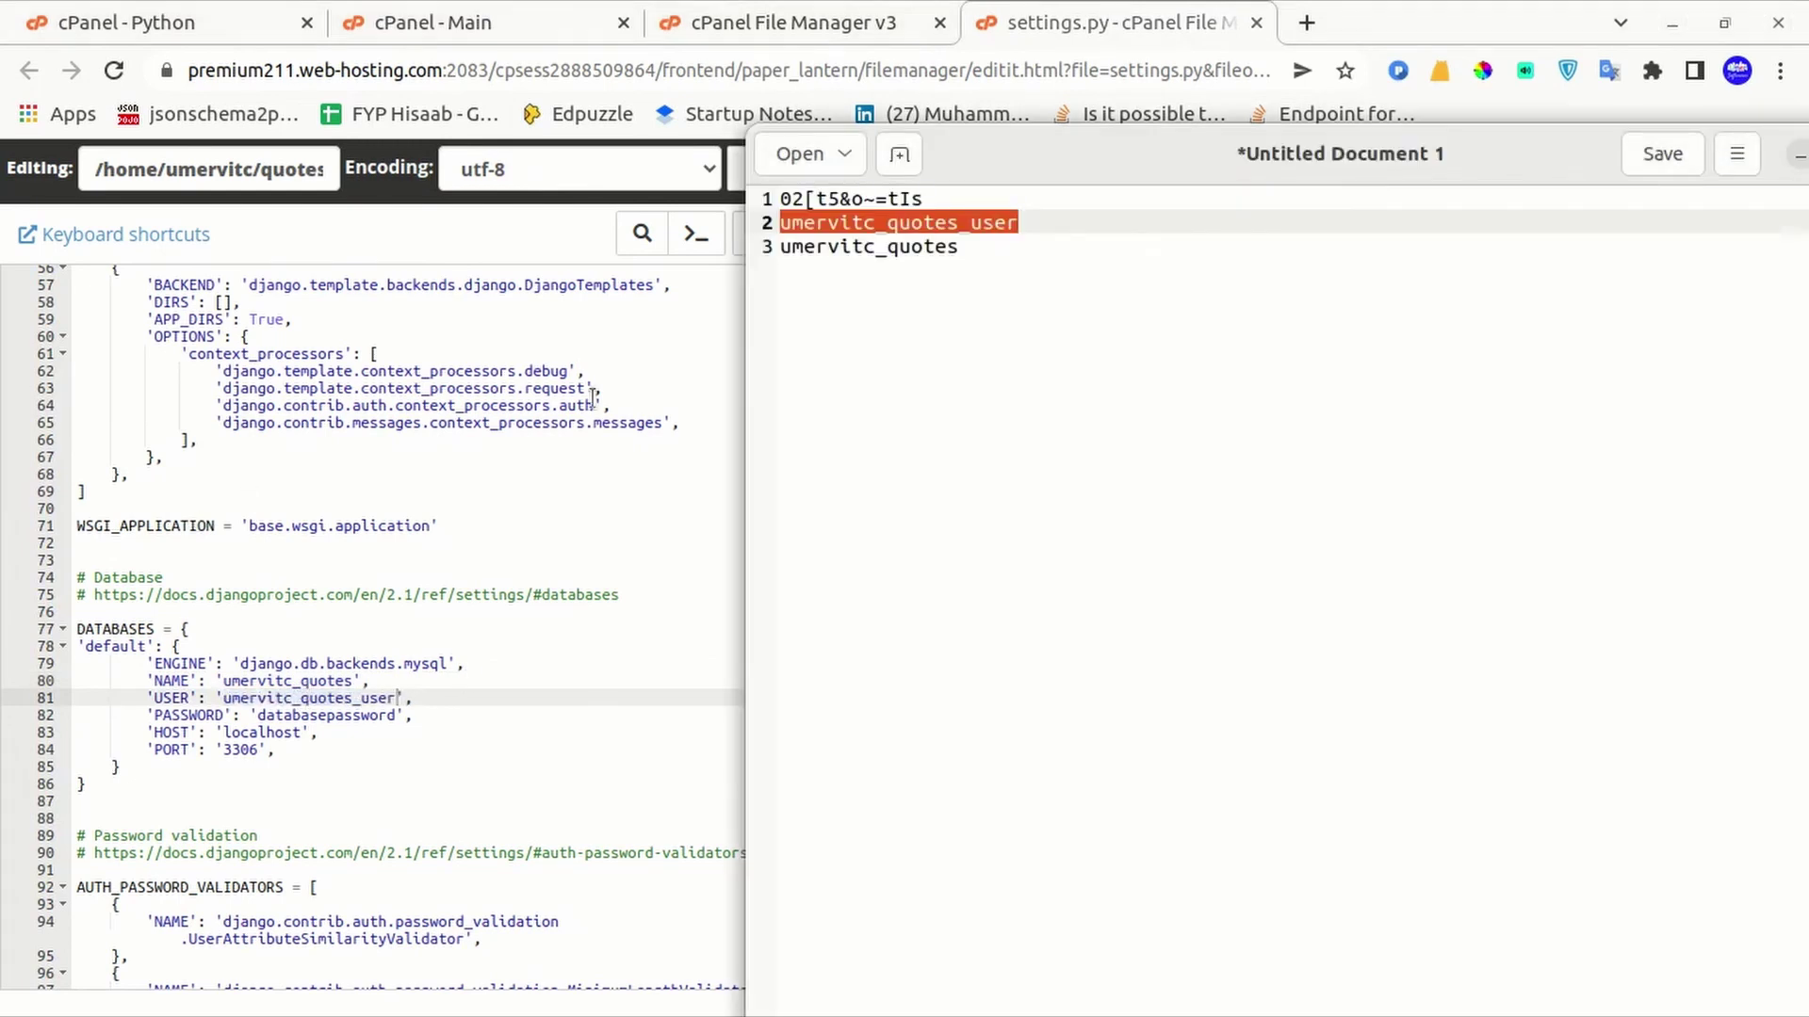
left_click(744, 202)
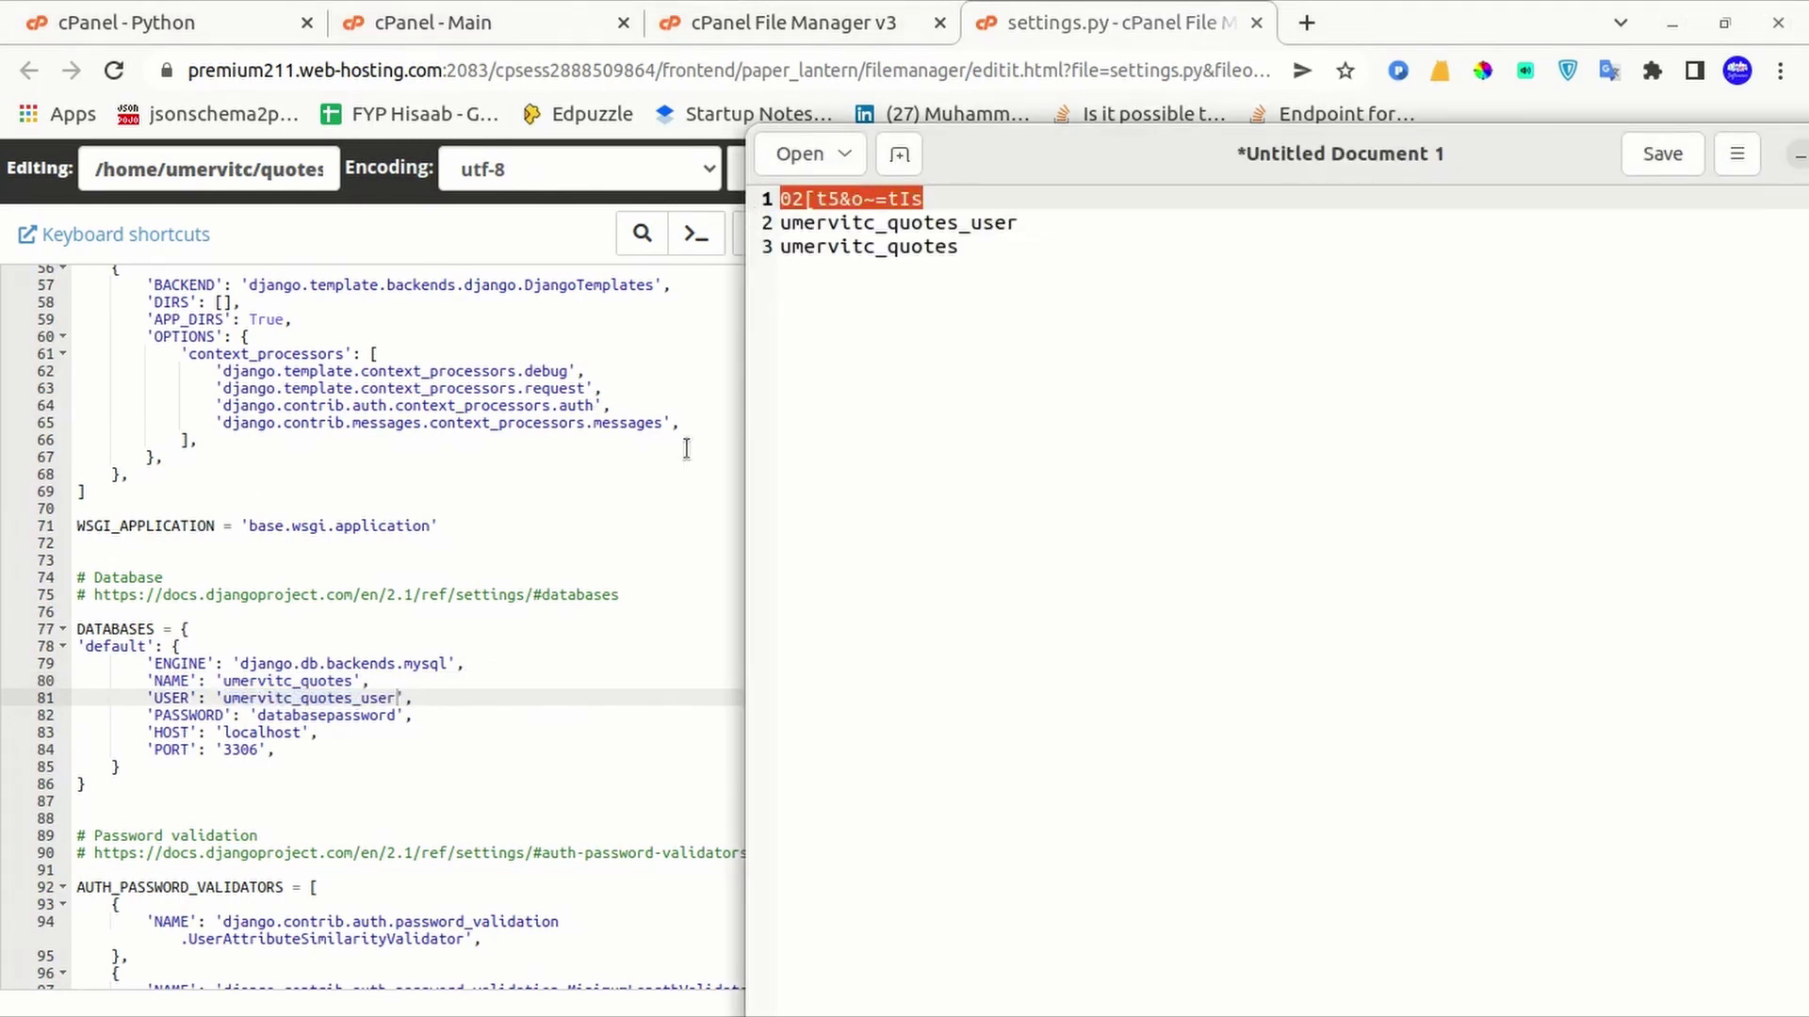
key("ctrl+c")
double_click(347, 714)
key("ctrl+v")
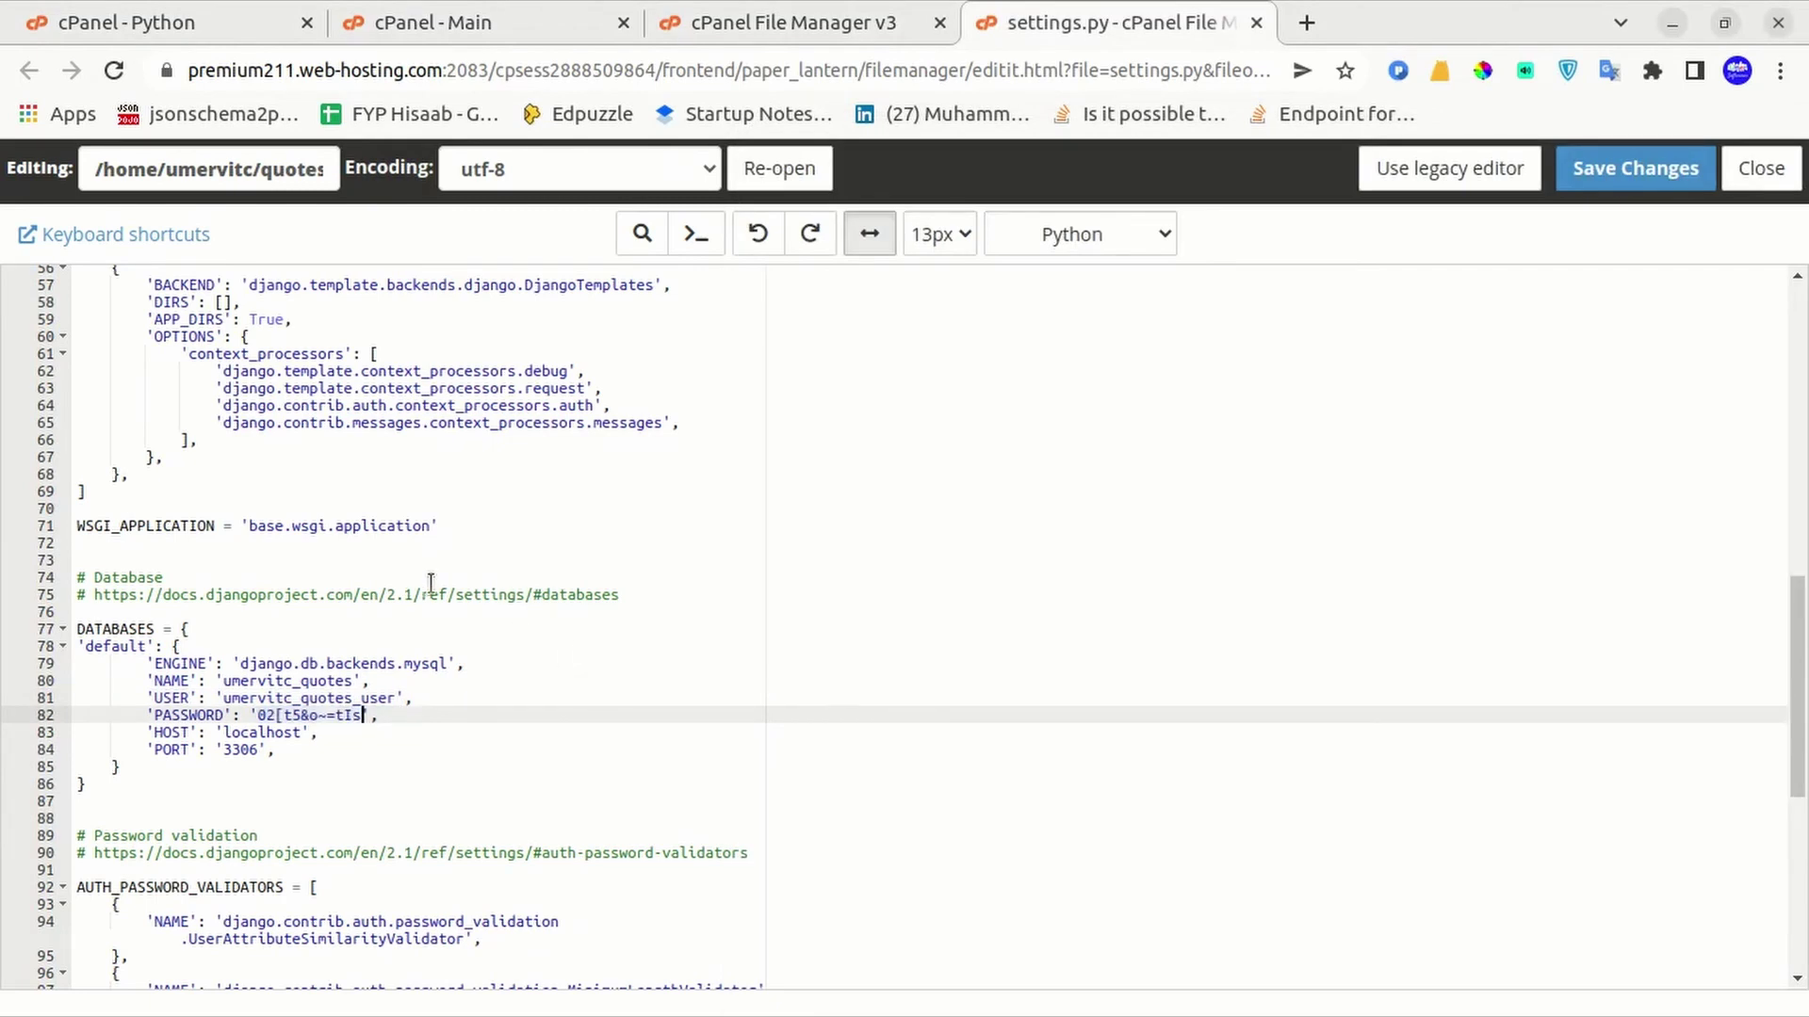
Step: Add a new line below STATIC_URL at the end of settings.py and start typing STATIC_ROOT
scroll(431, 582, "down", 6)
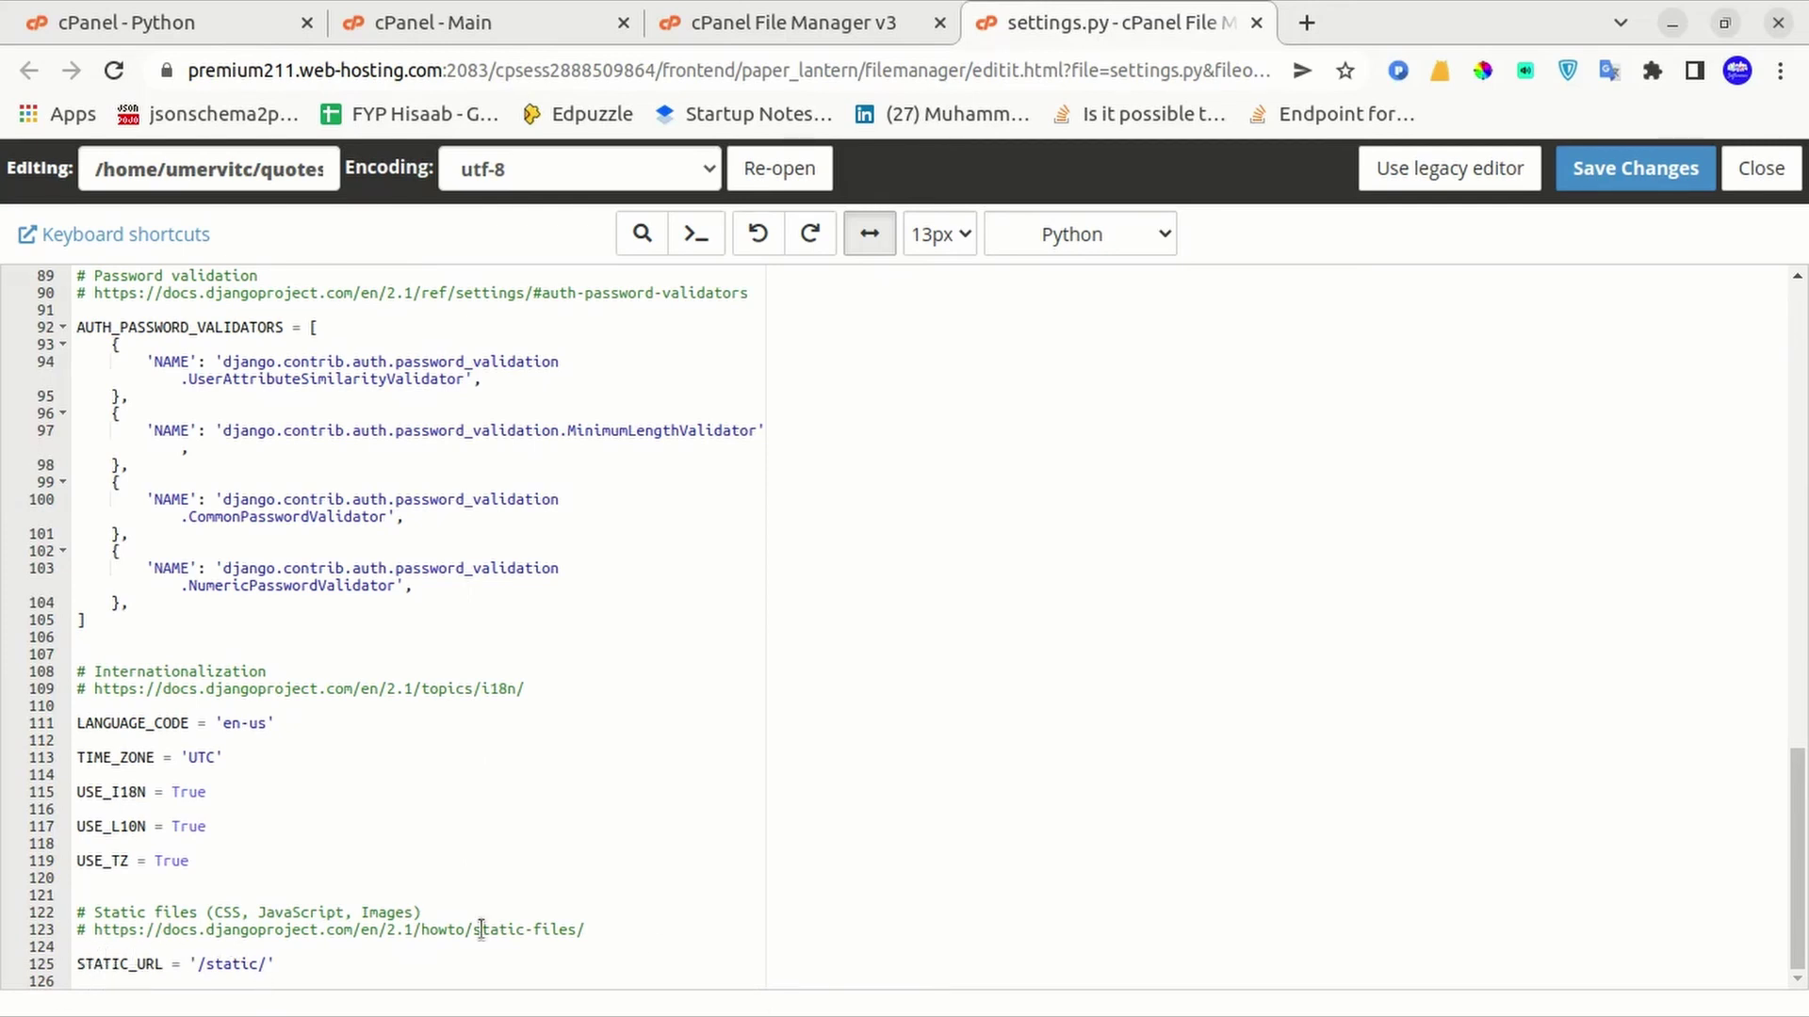
left_click(335, 962)
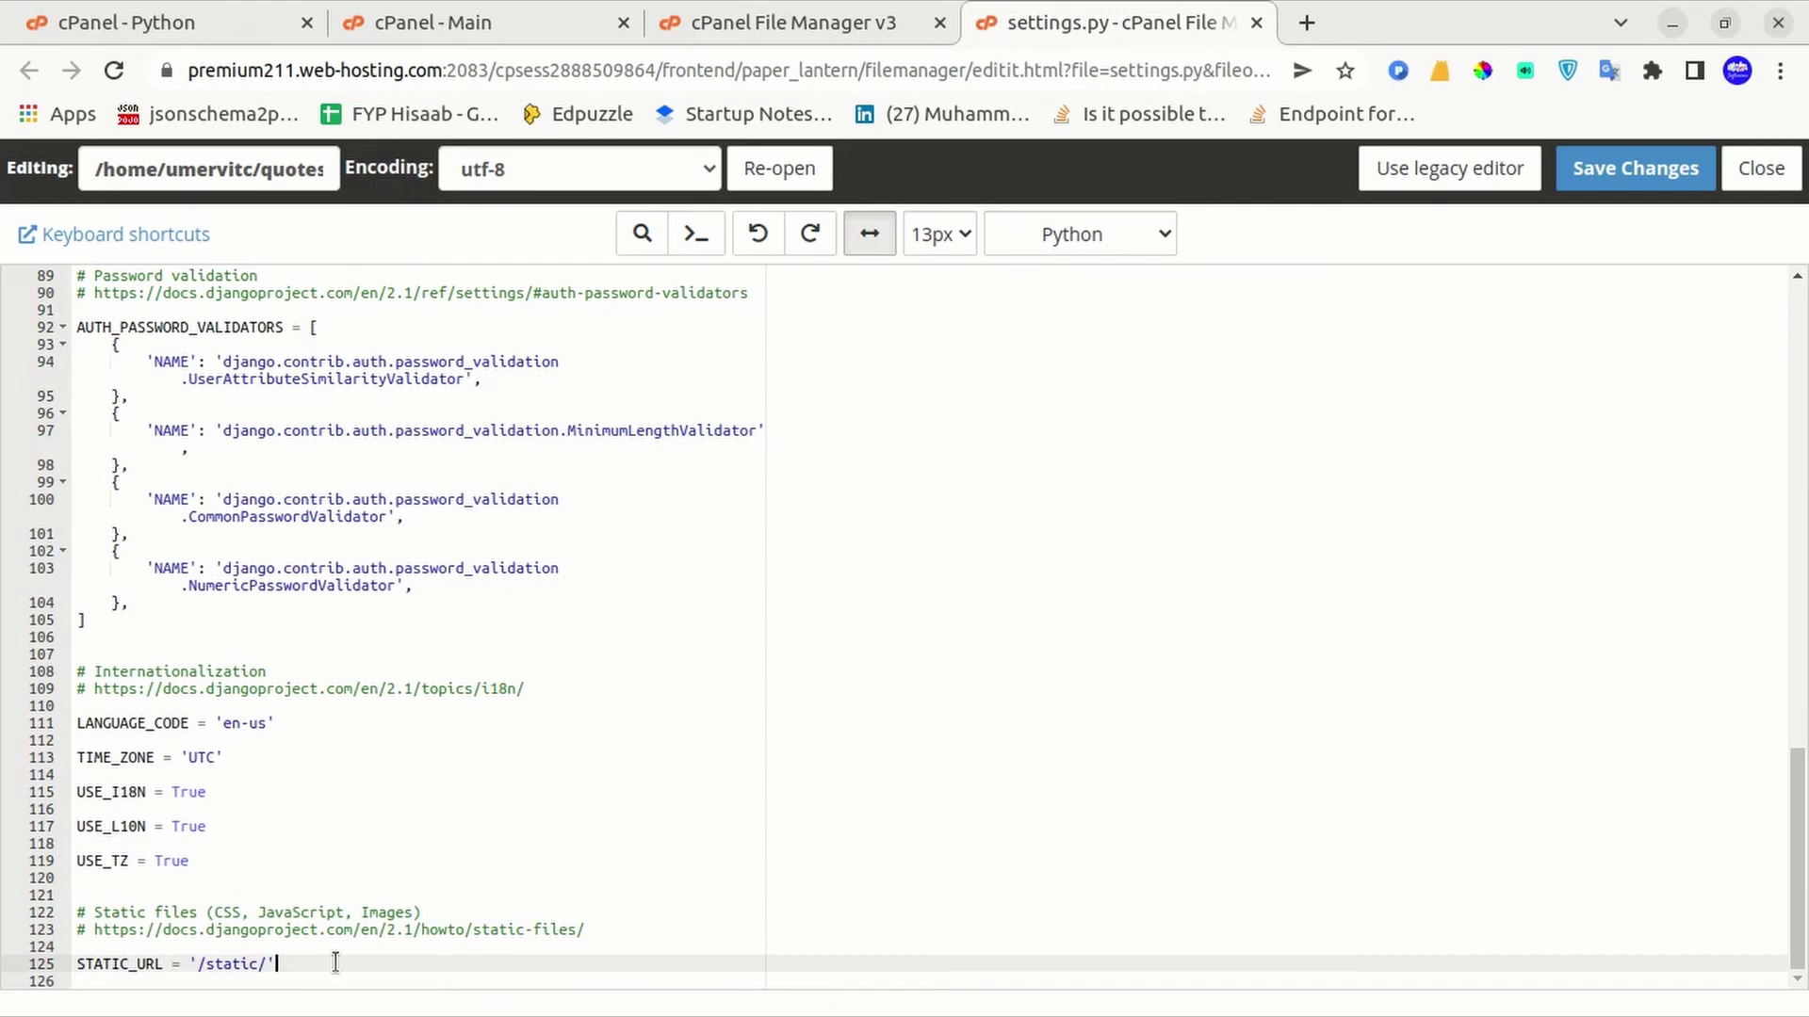
key("Return")
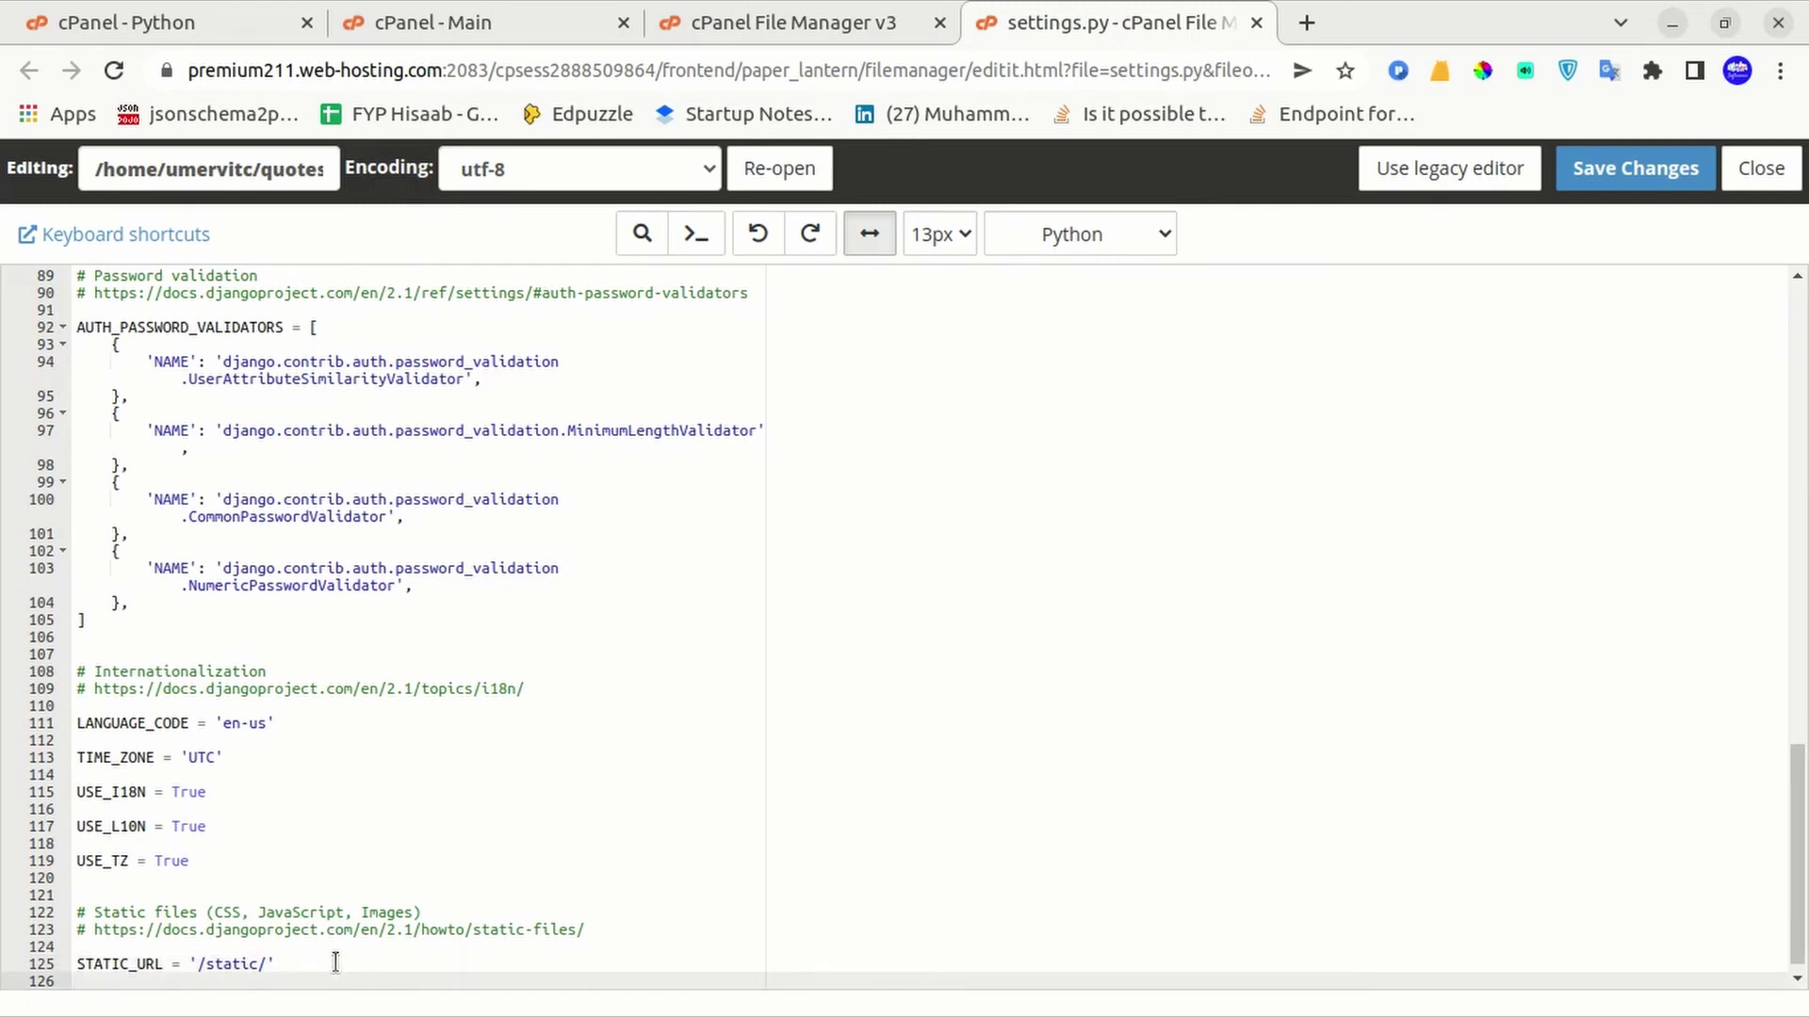
type("STATIC_ROOT = '")
Step: Look inside the django.umer.link folder, which contains only an .htaccess file
left_click(778, 30)
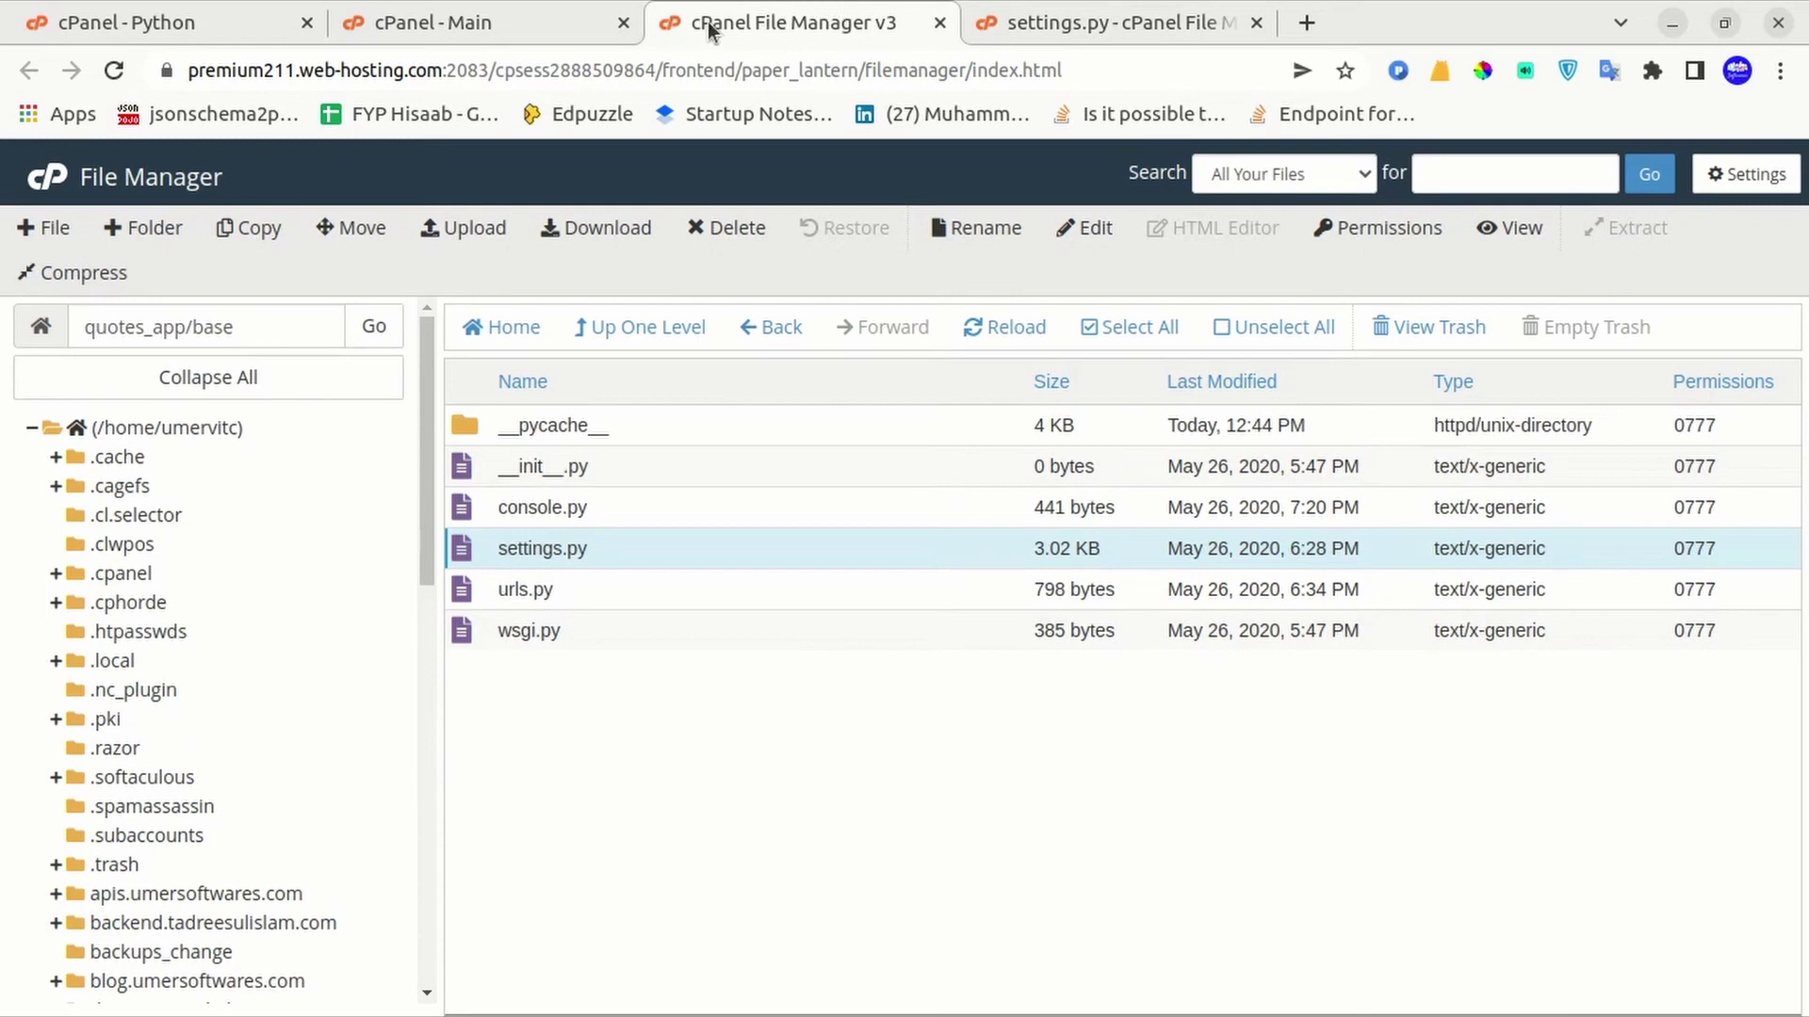
scroll(276, 622, "down", 5)
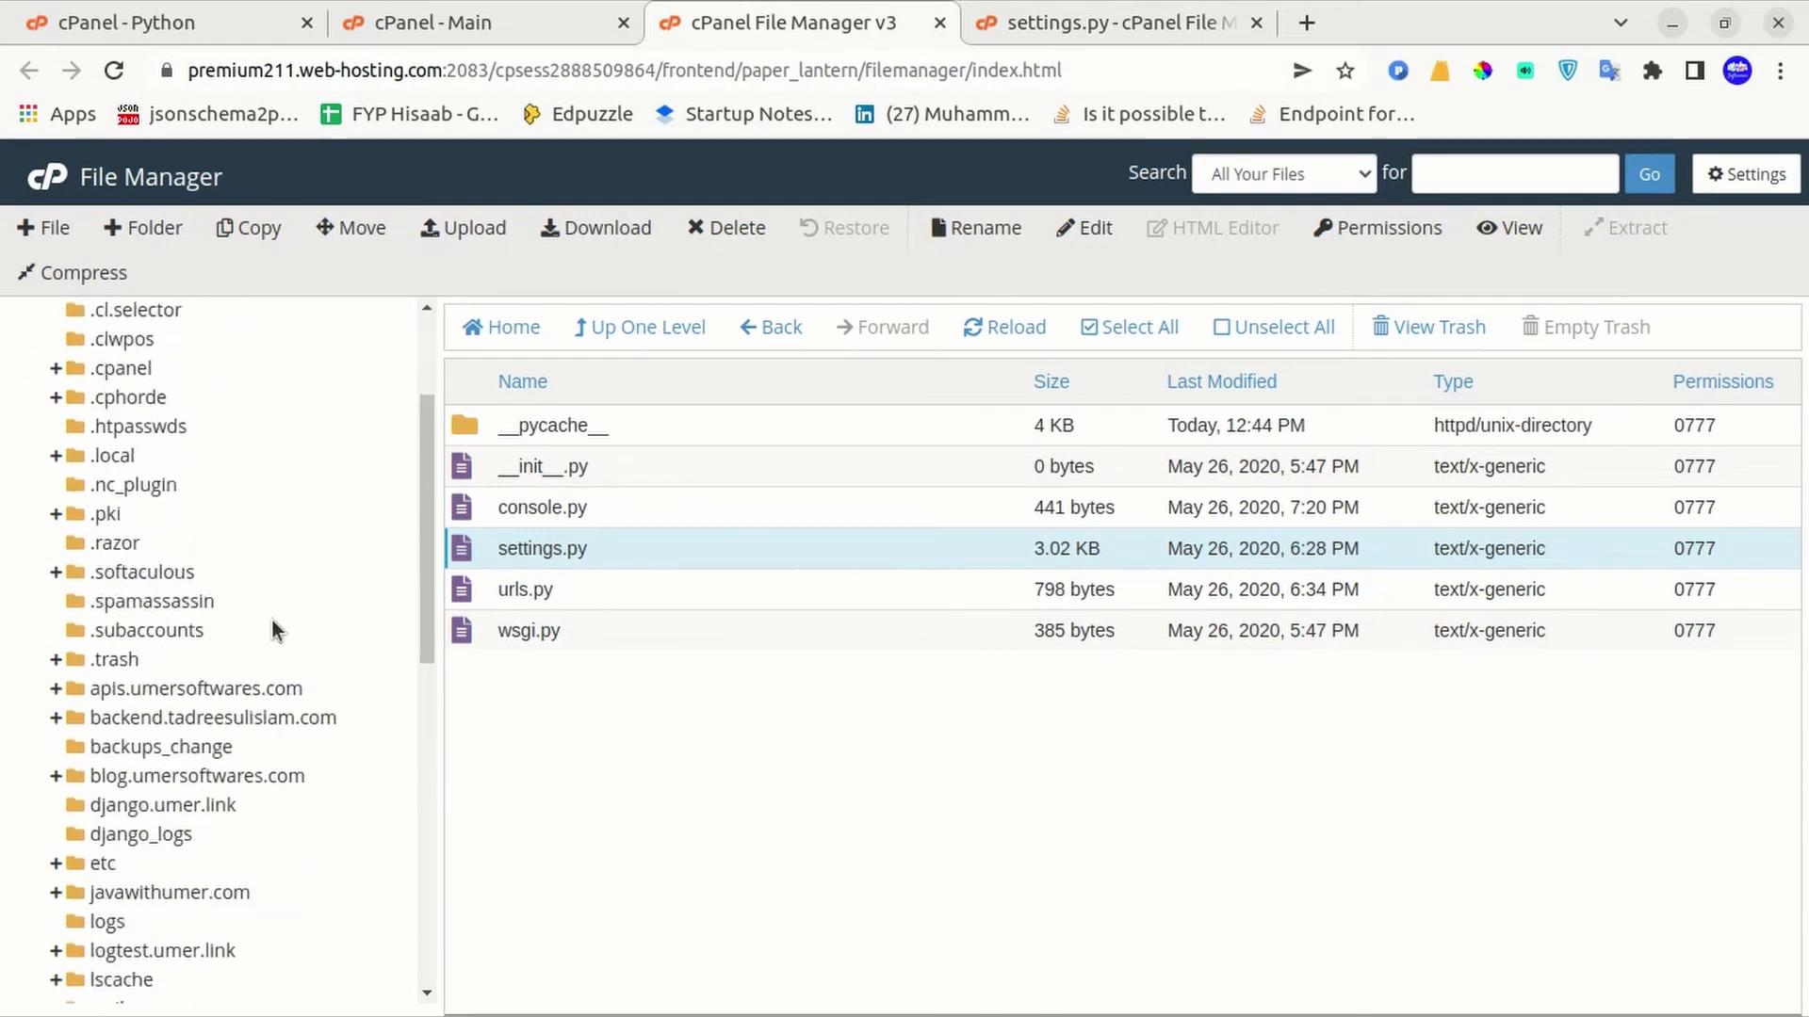
scroll(276, 628, "up", 2)
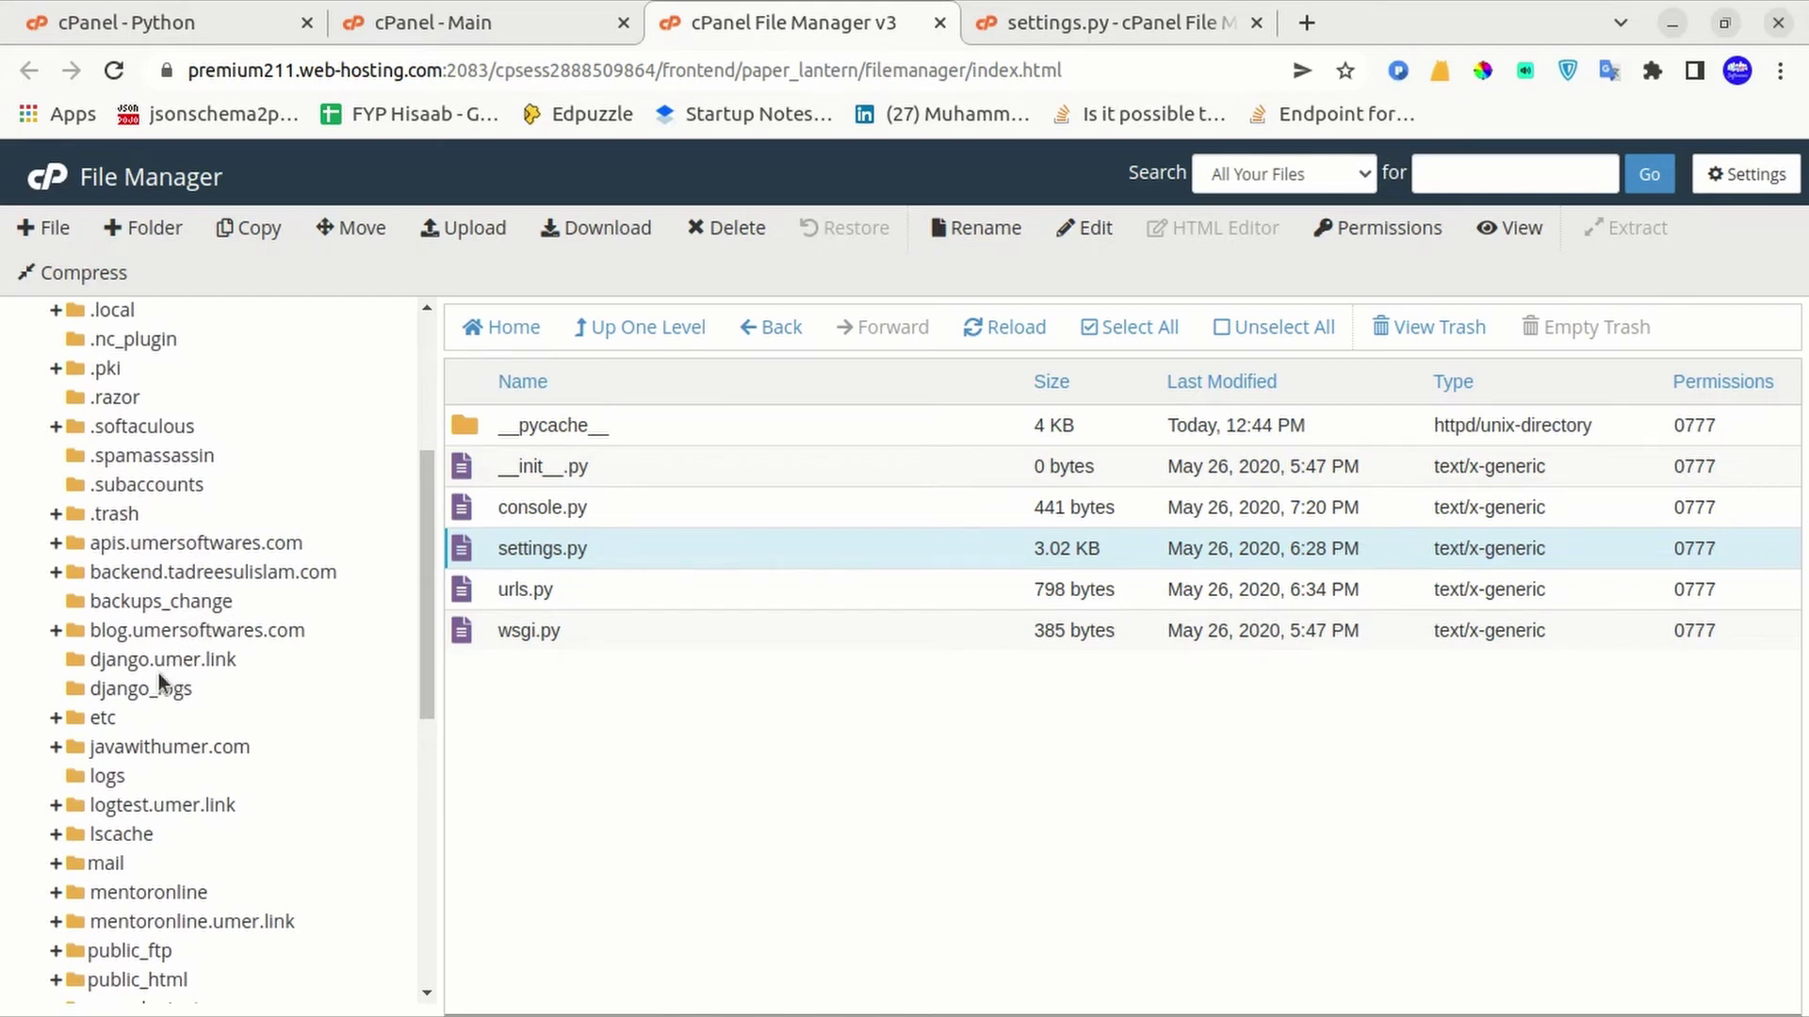
left_click(135, 662)
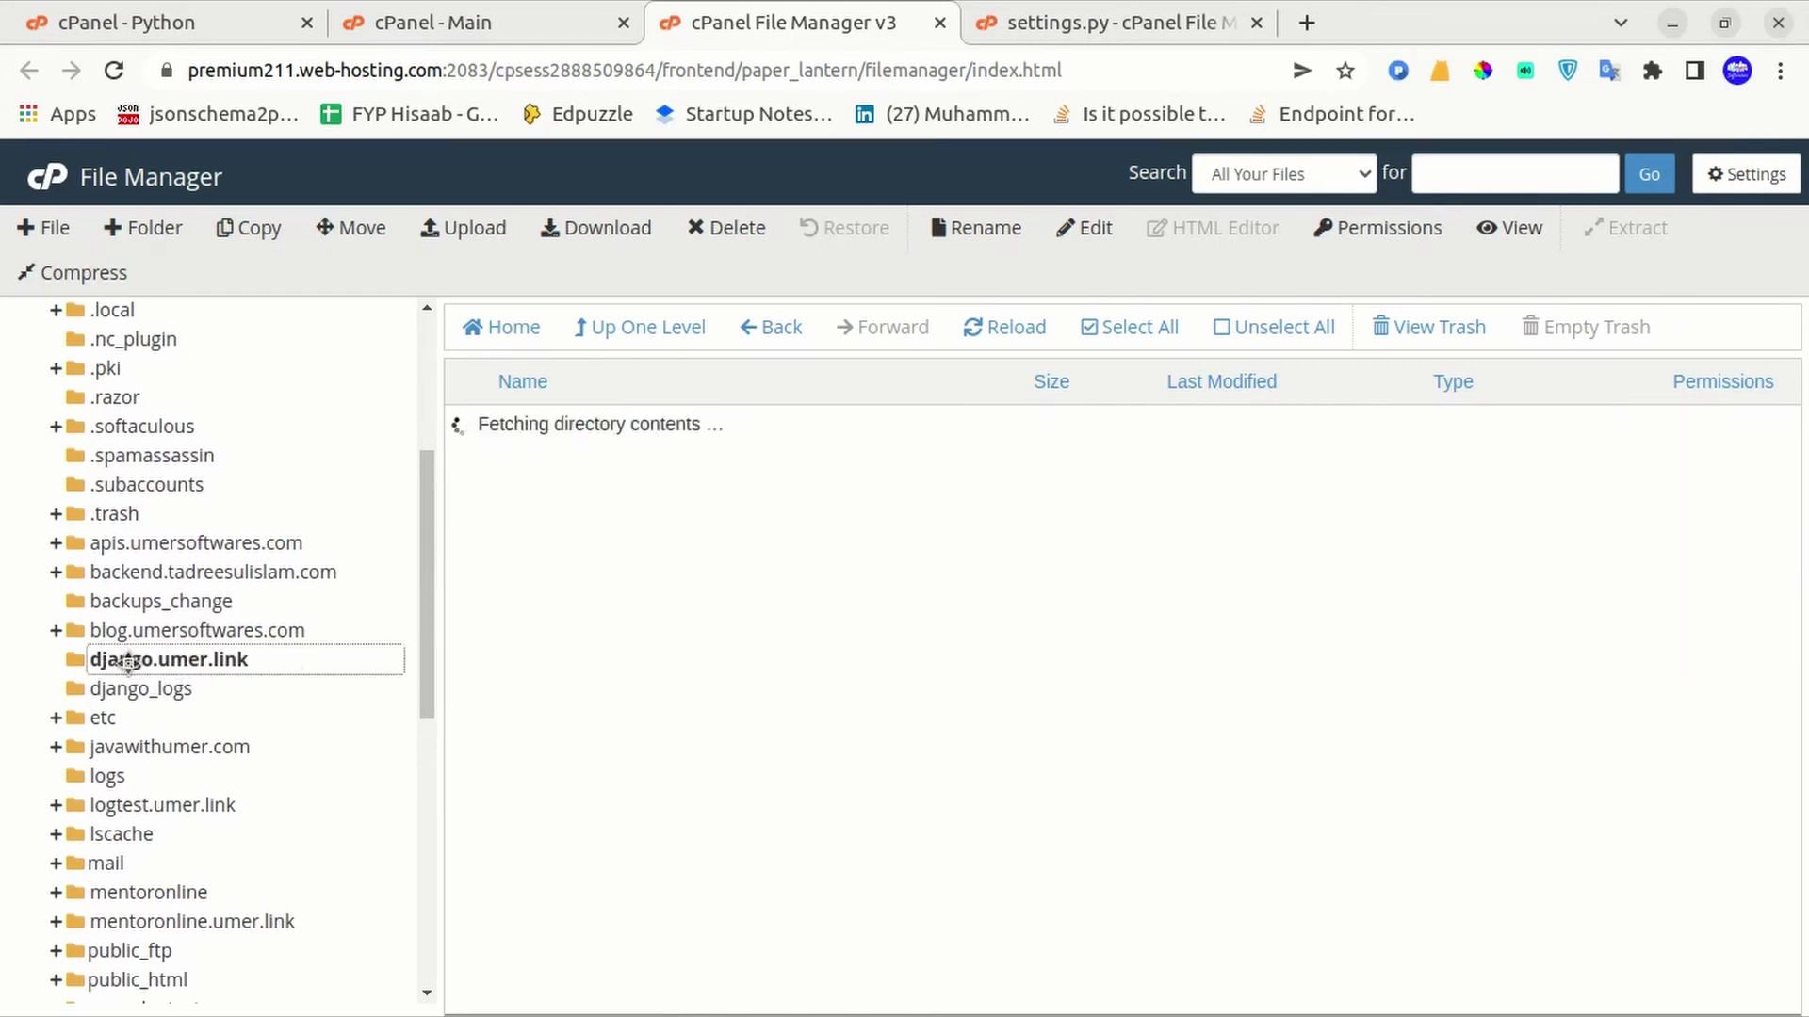
scroll(241, 692, "up", 1)
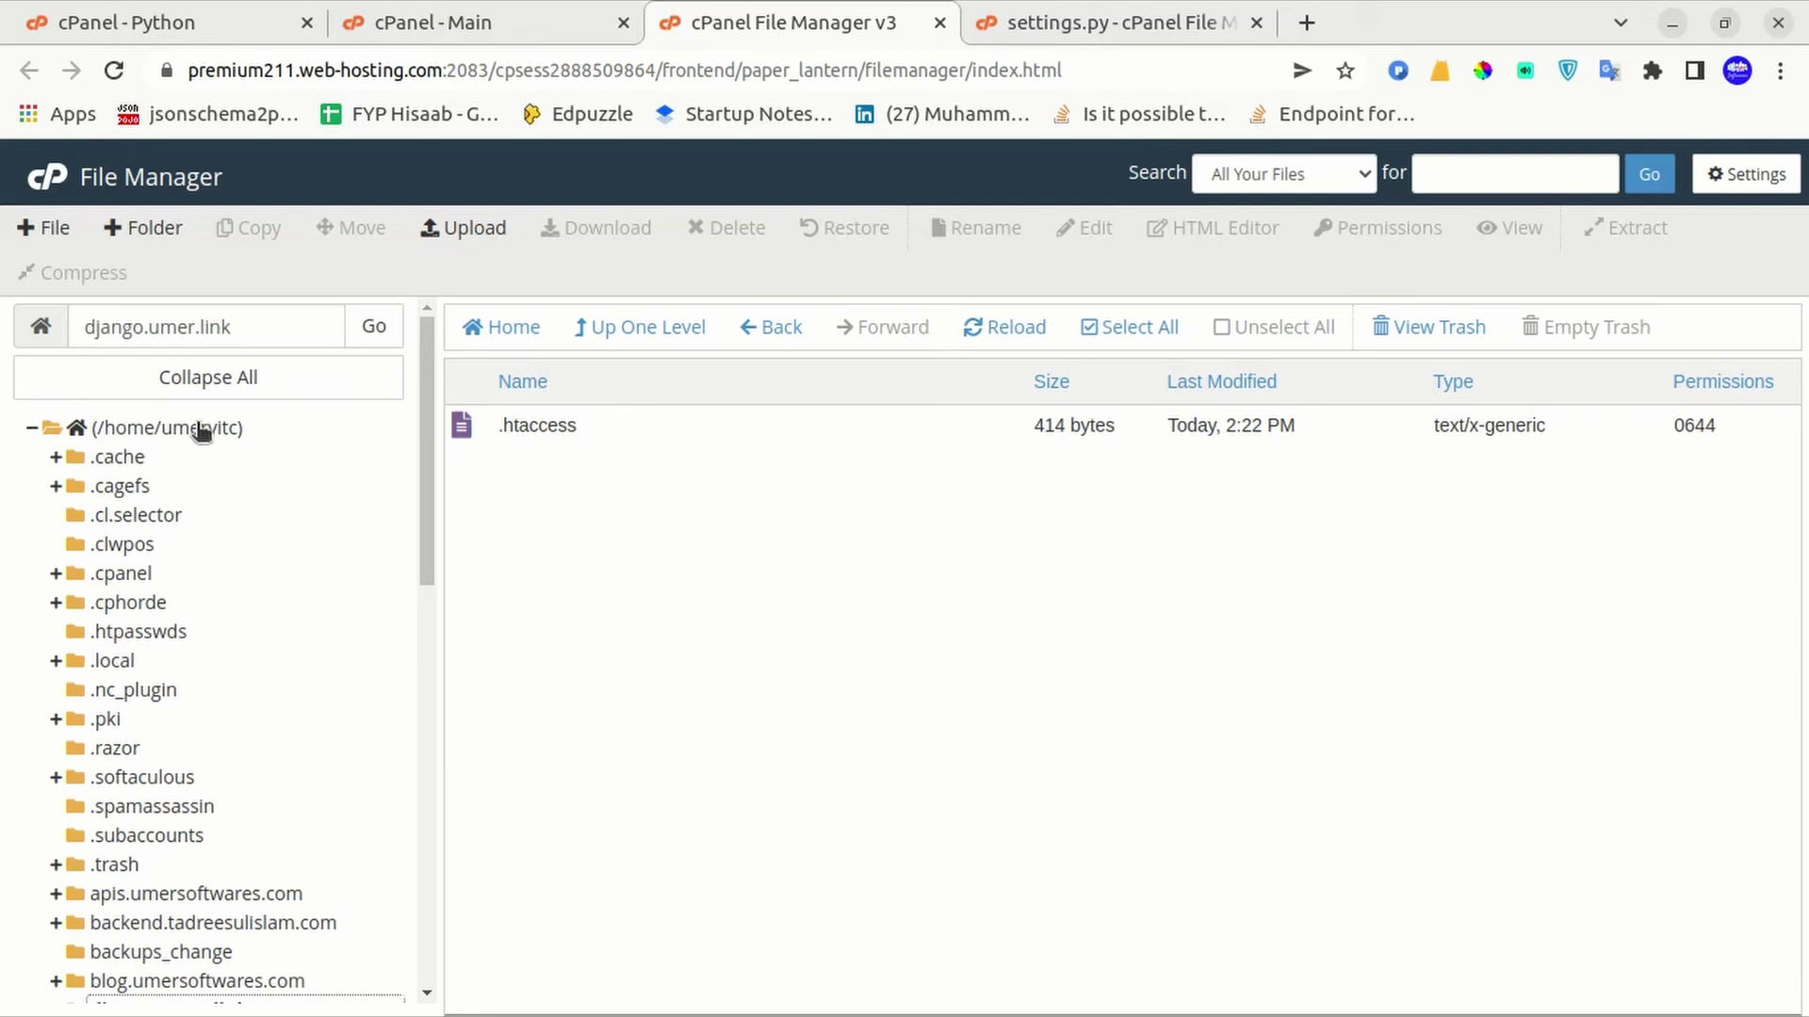
scroll(232, 450, "down", 3)
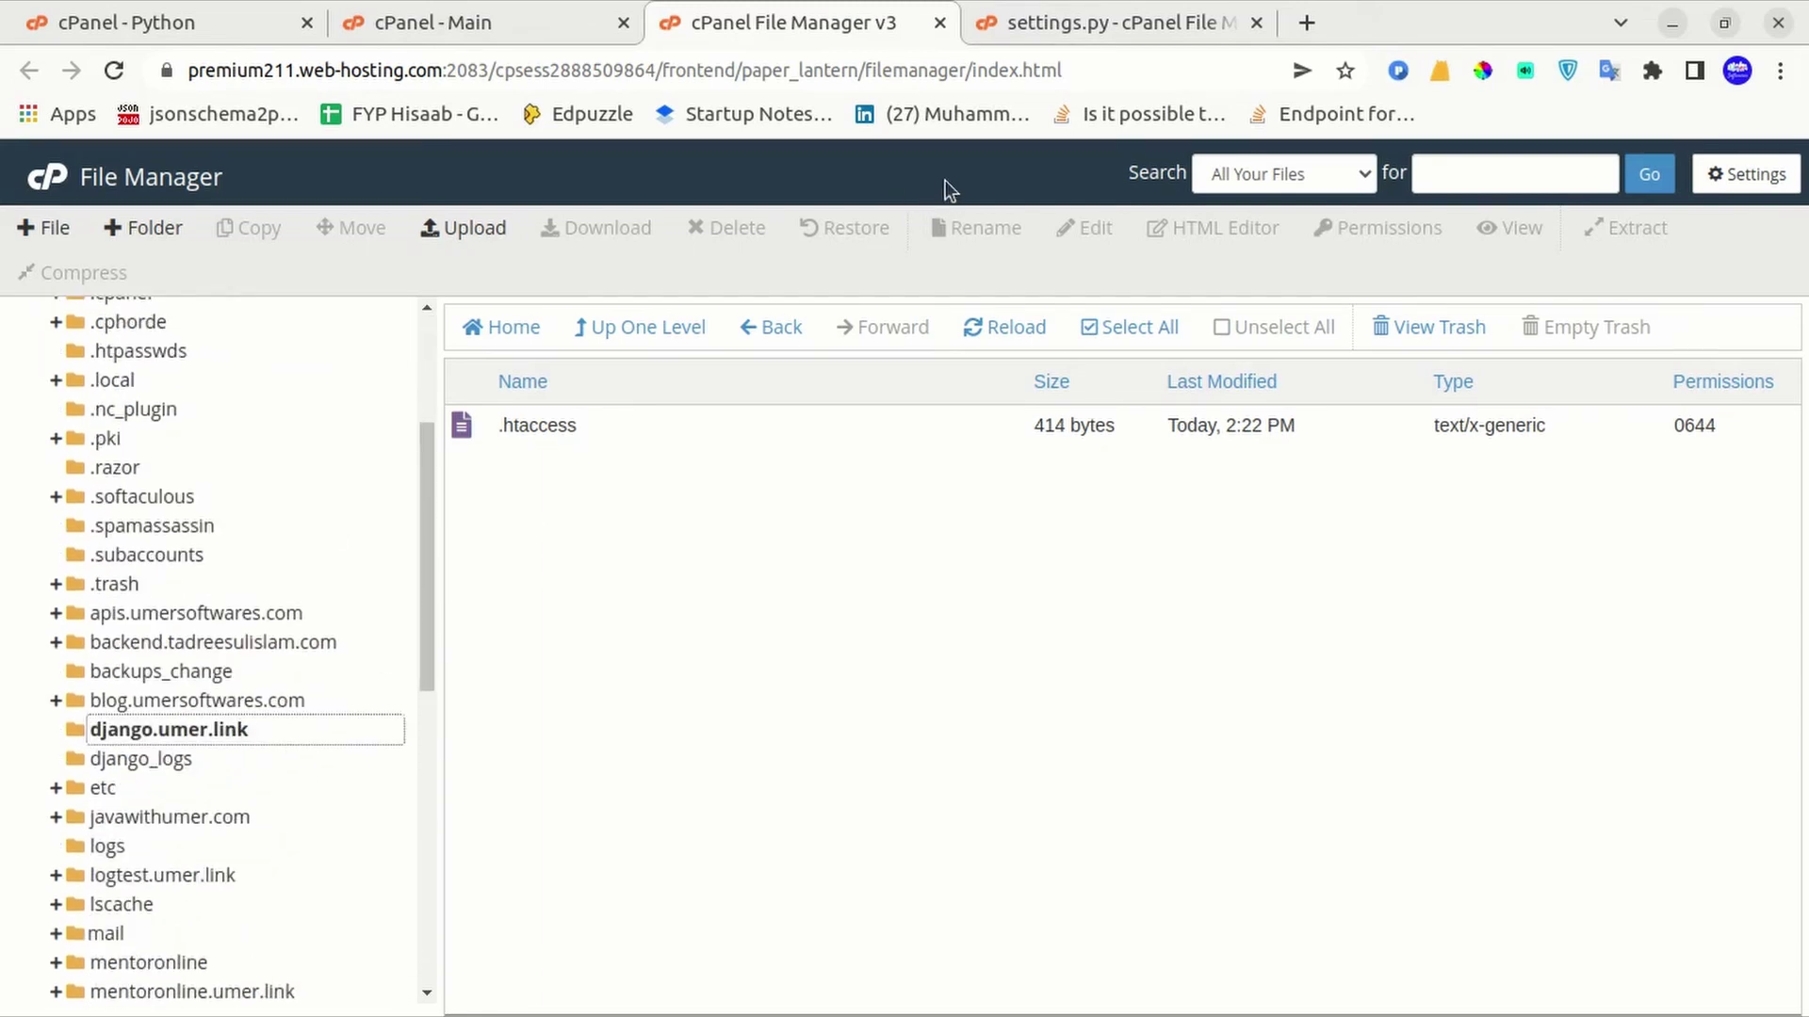
left_click(1048, 28)
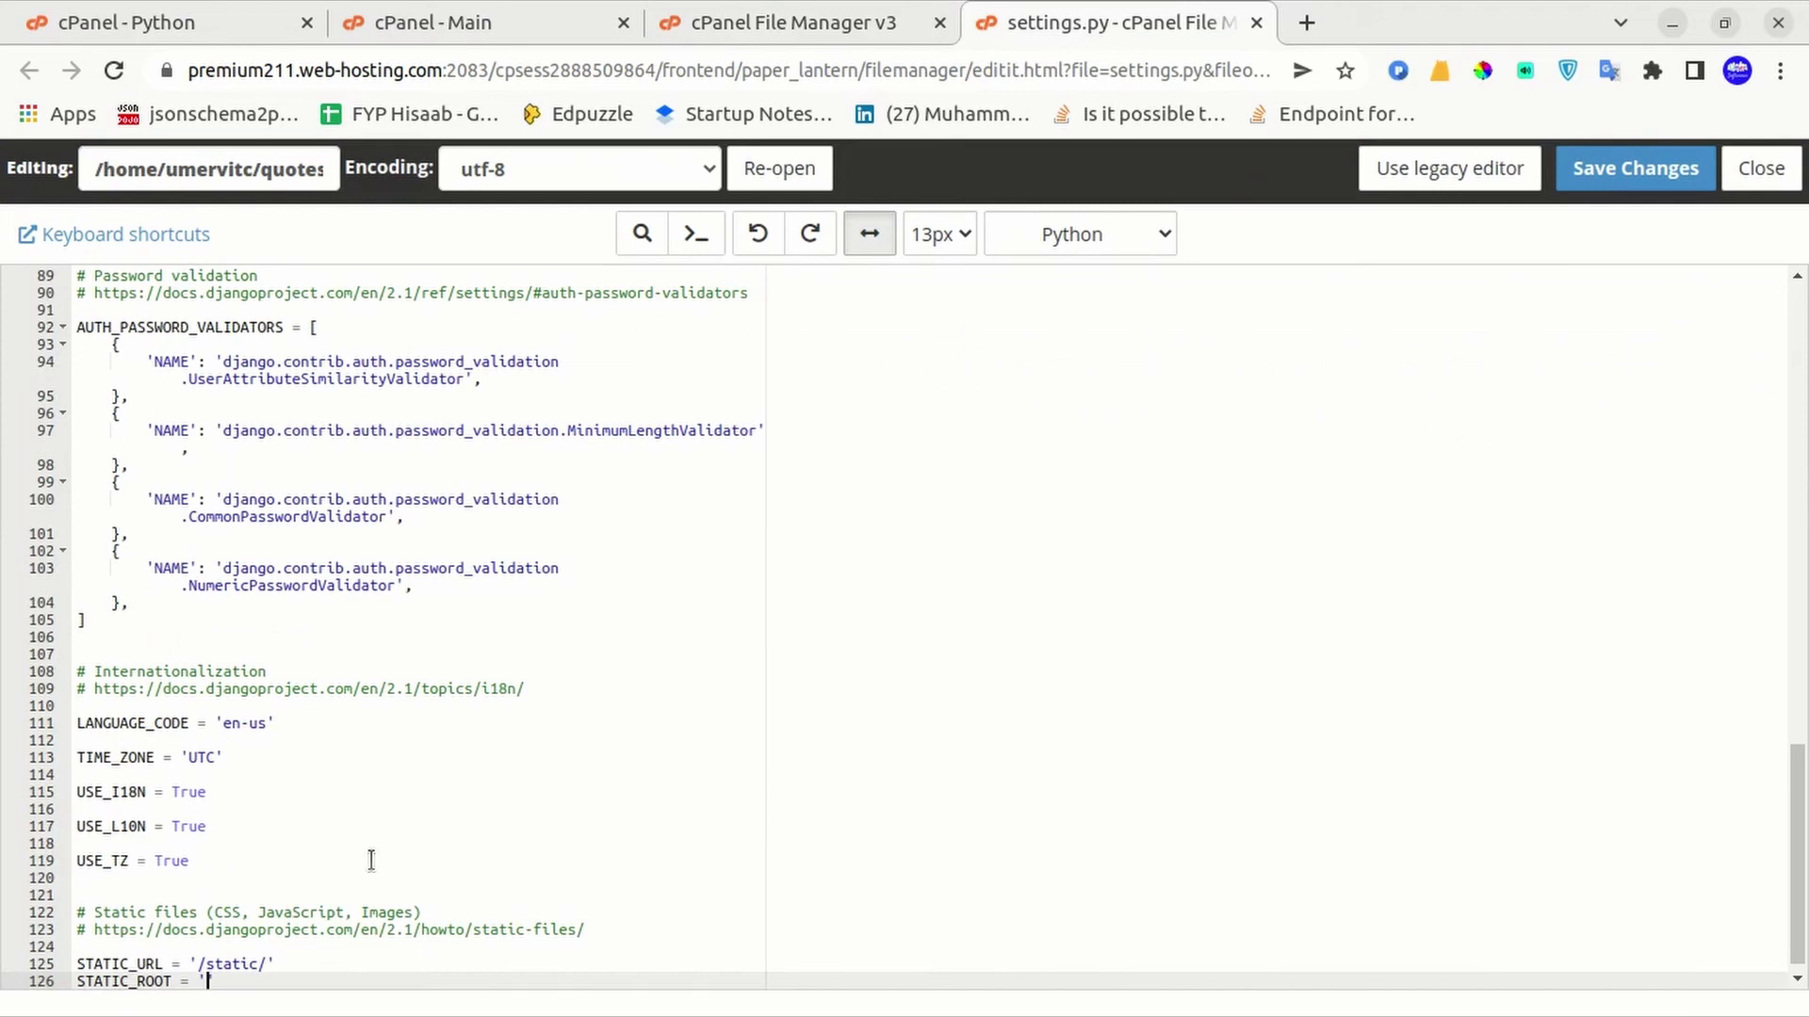
Step: Point STATIC_ROOT to the home directory's django.umer.link/static folder, then save and close settings.py
type("ome/umervitc/django.")
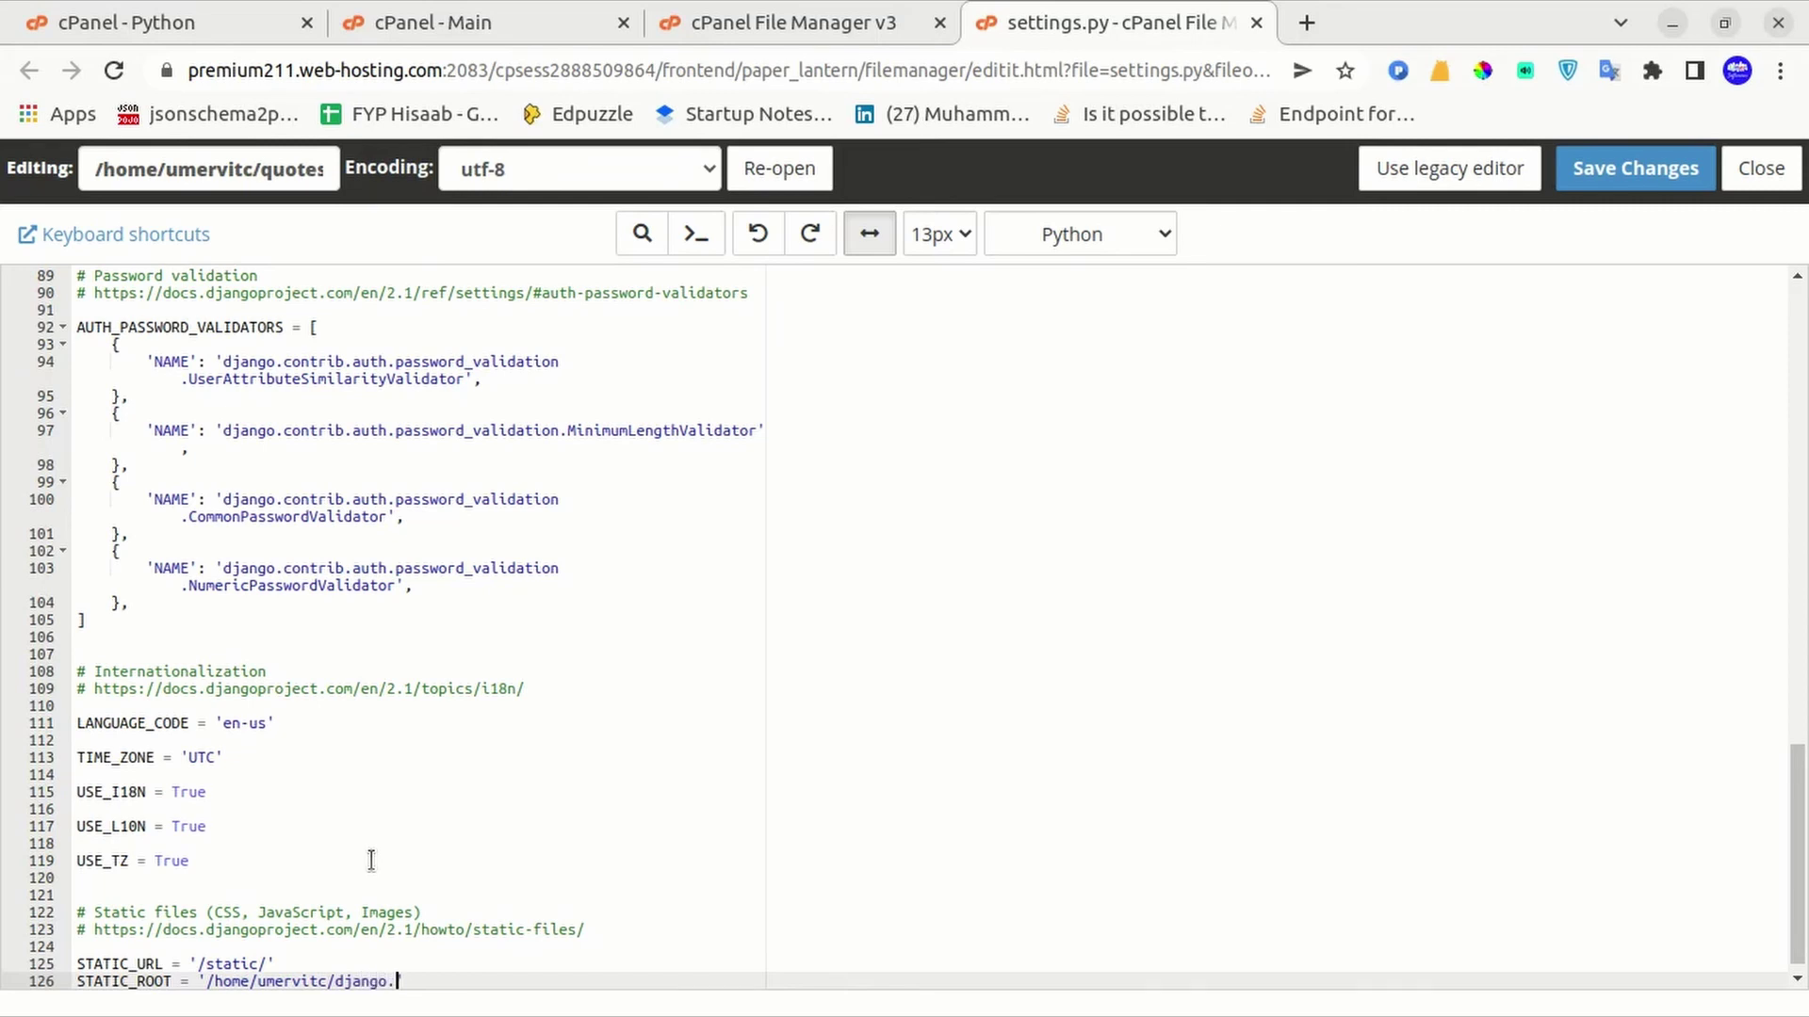
type("umer.link/static")
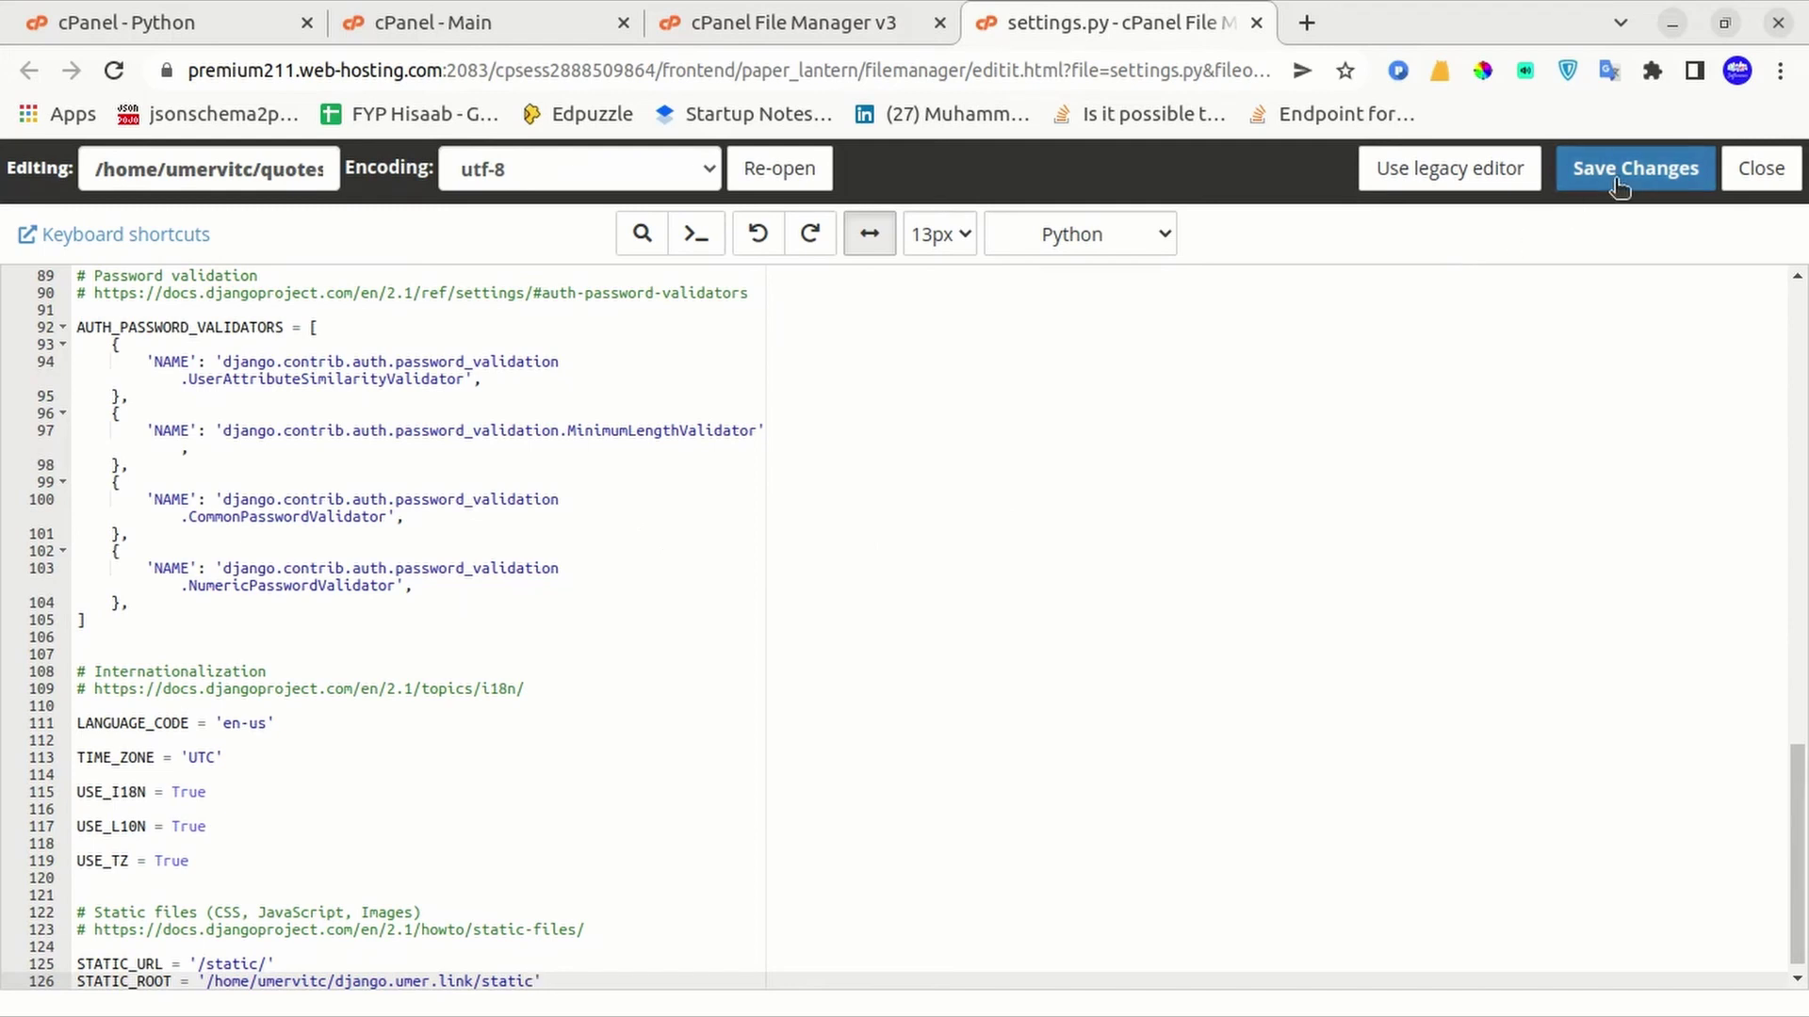
left_click(1617, 182)
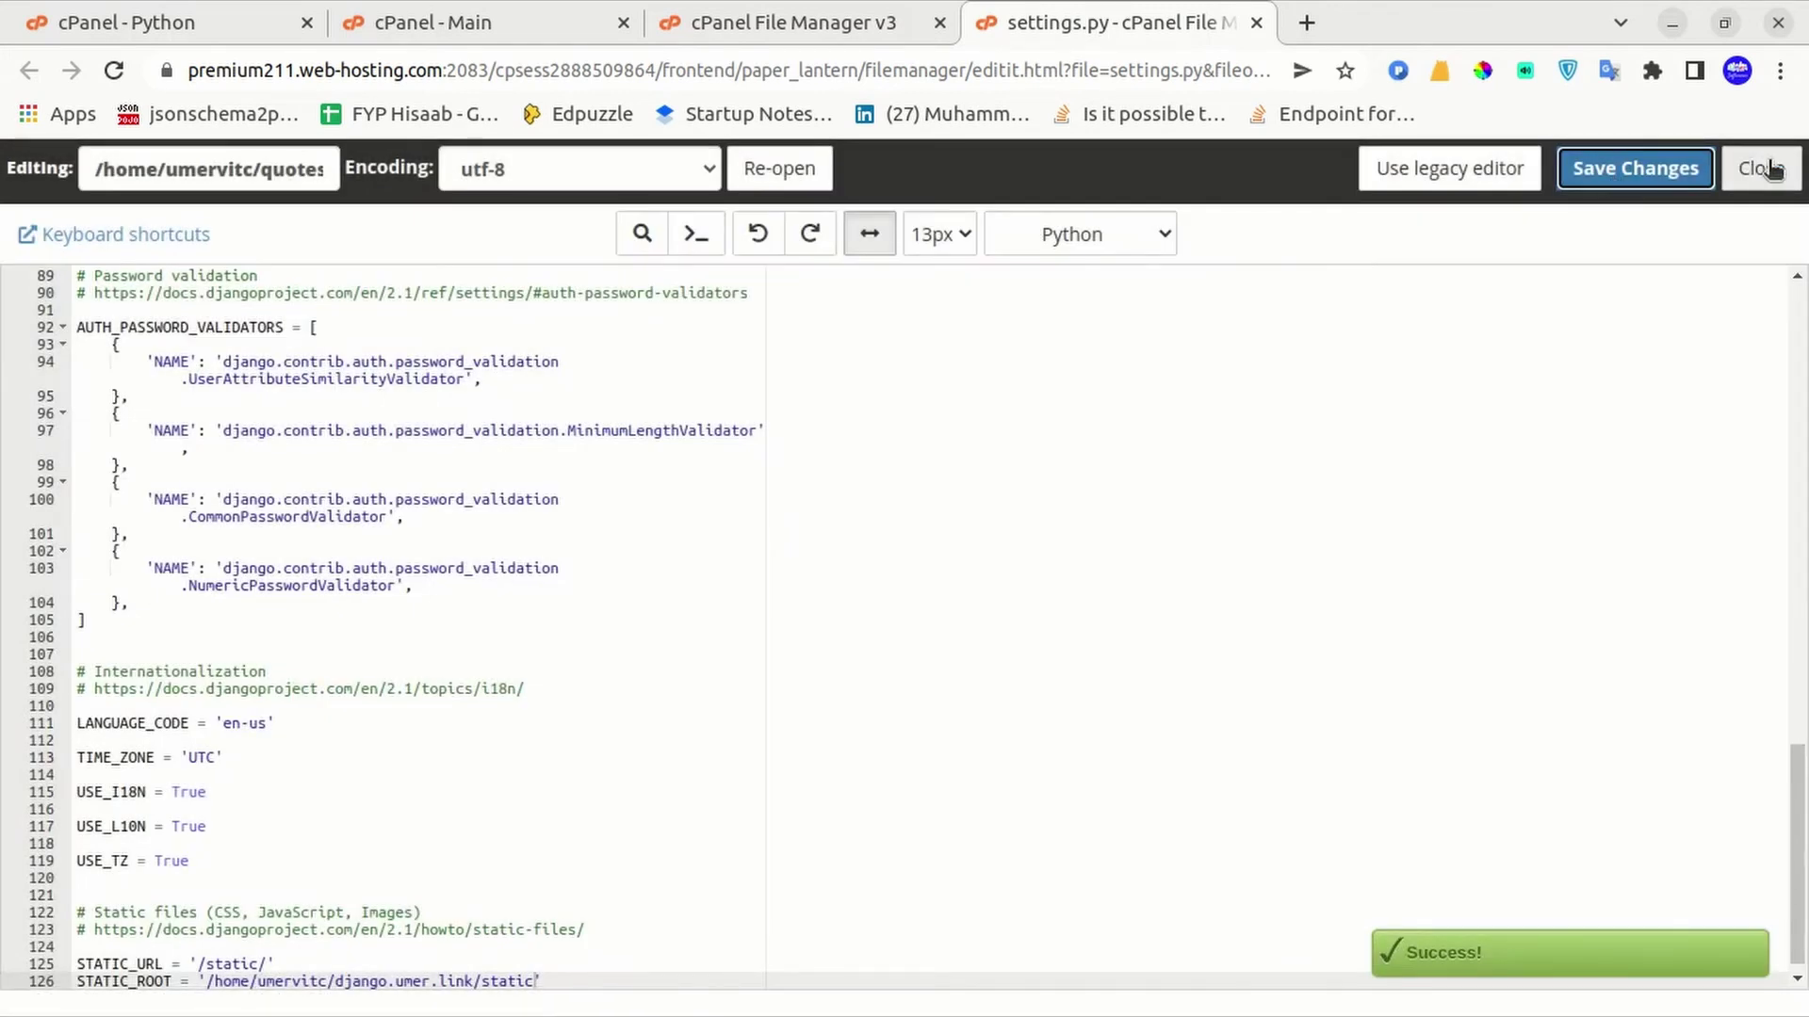
left_click(1769, 168)
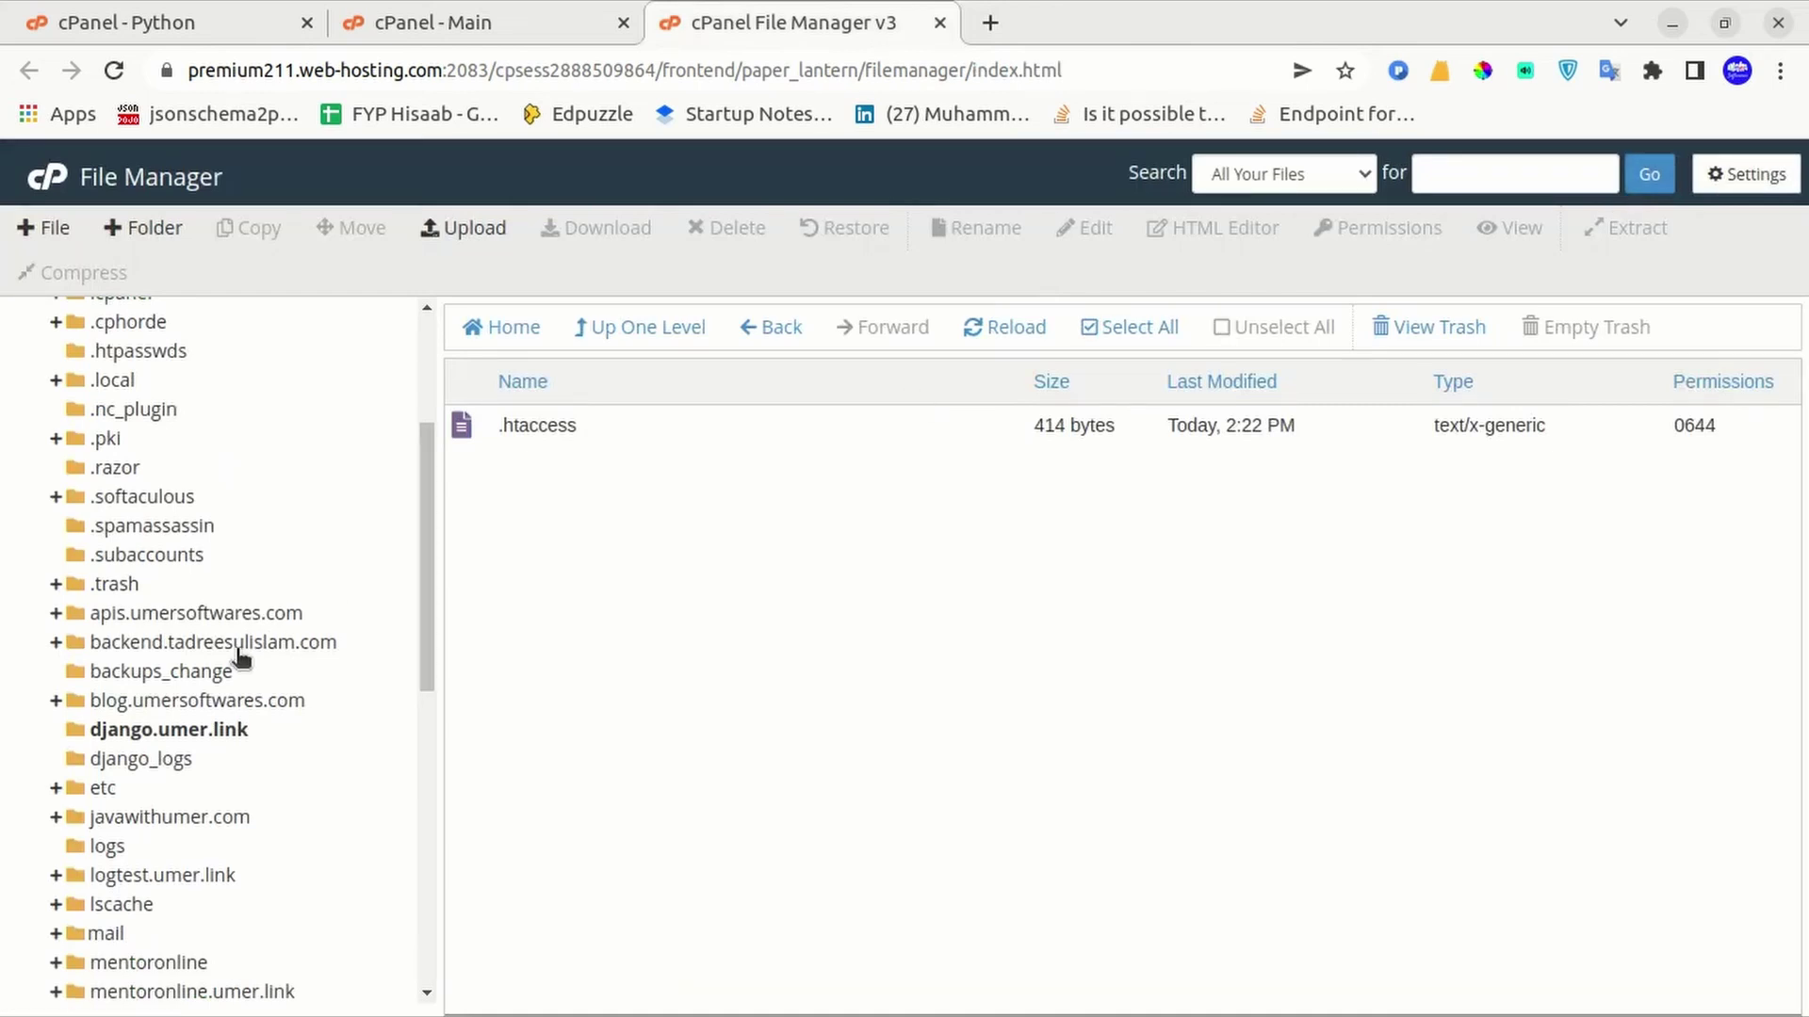
Step: Open quotes_app/base/__init__.py in the cPanel File Manager editor
scroll(214, 524, "down", 4)
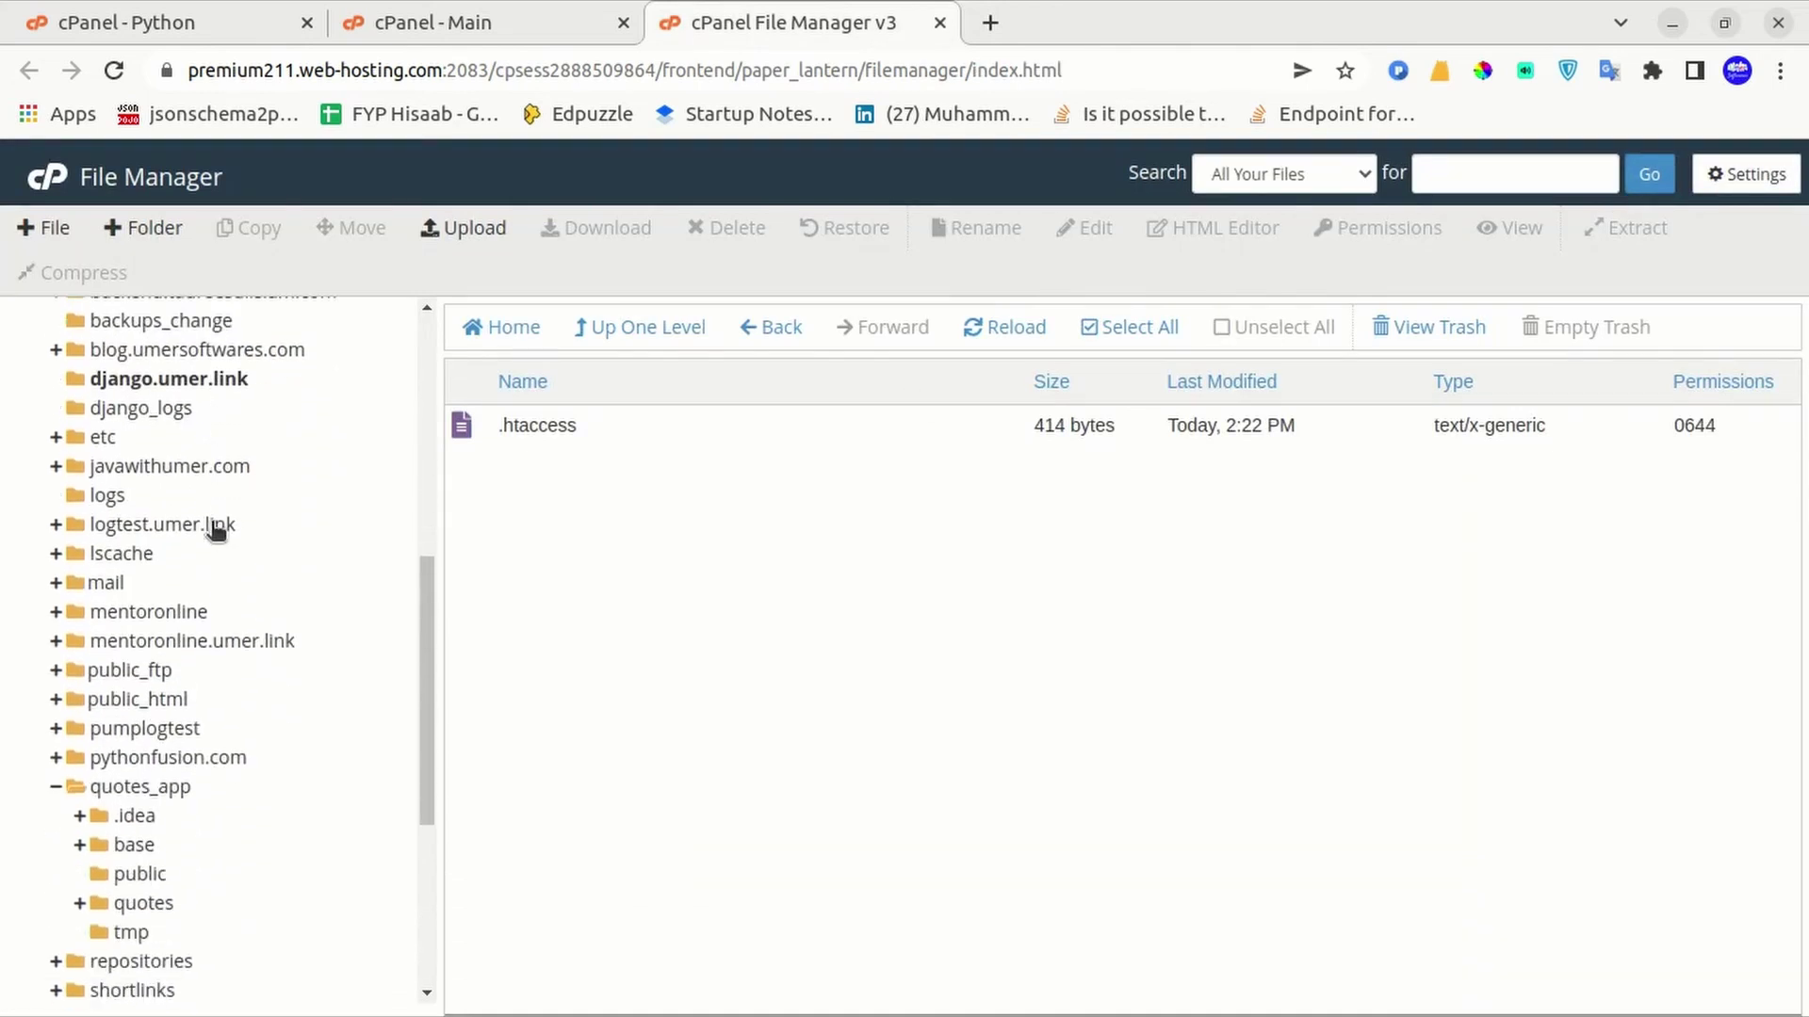
left_click(166, 789)
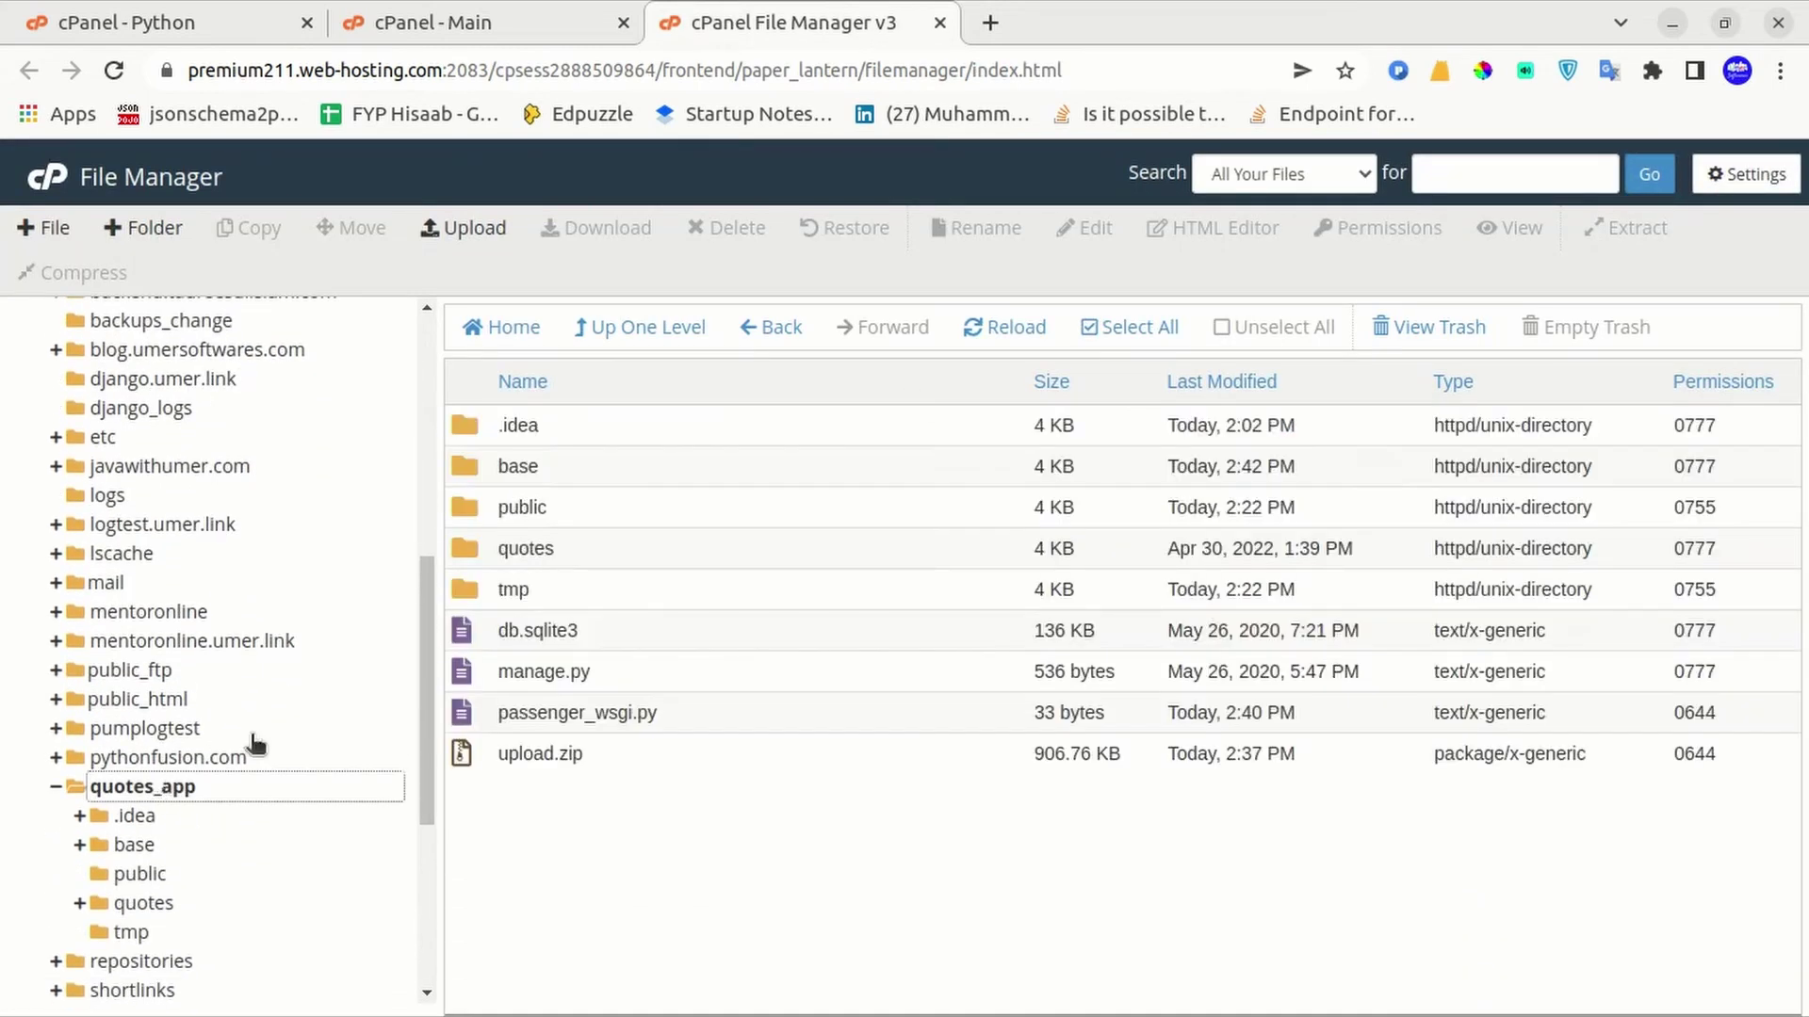
double_click(603, 468)
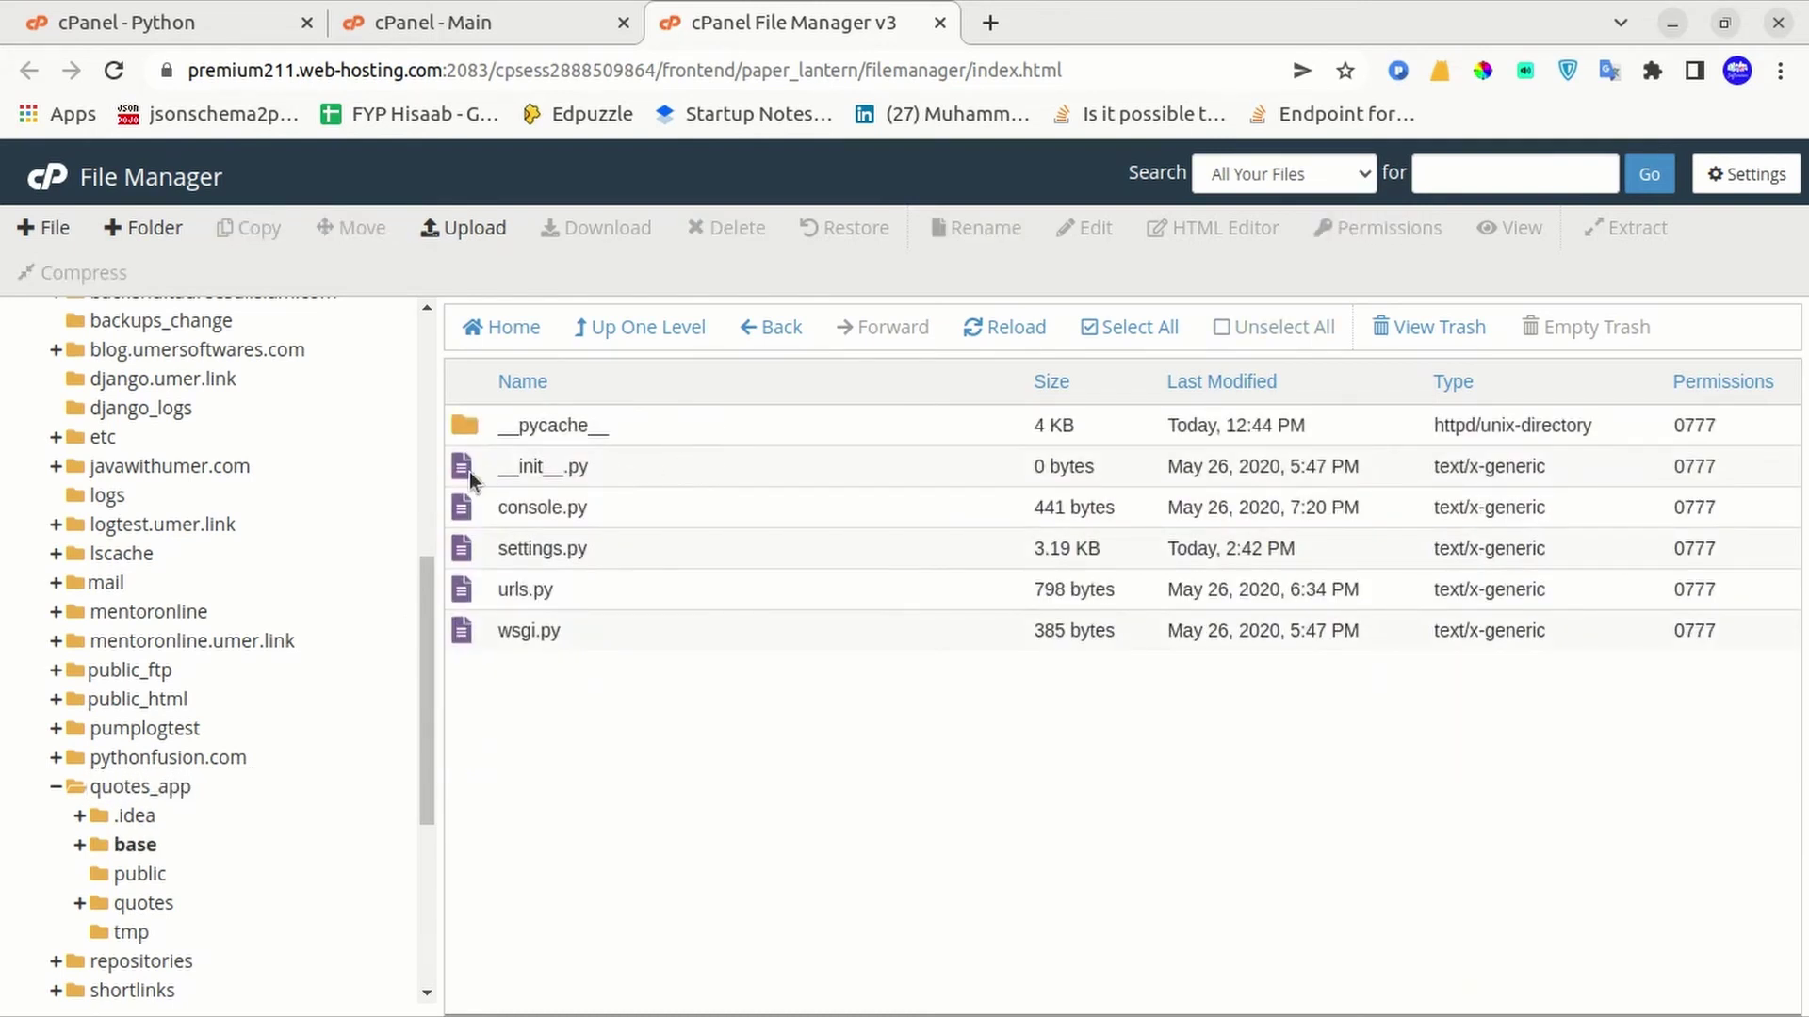
left_click(633, 471)
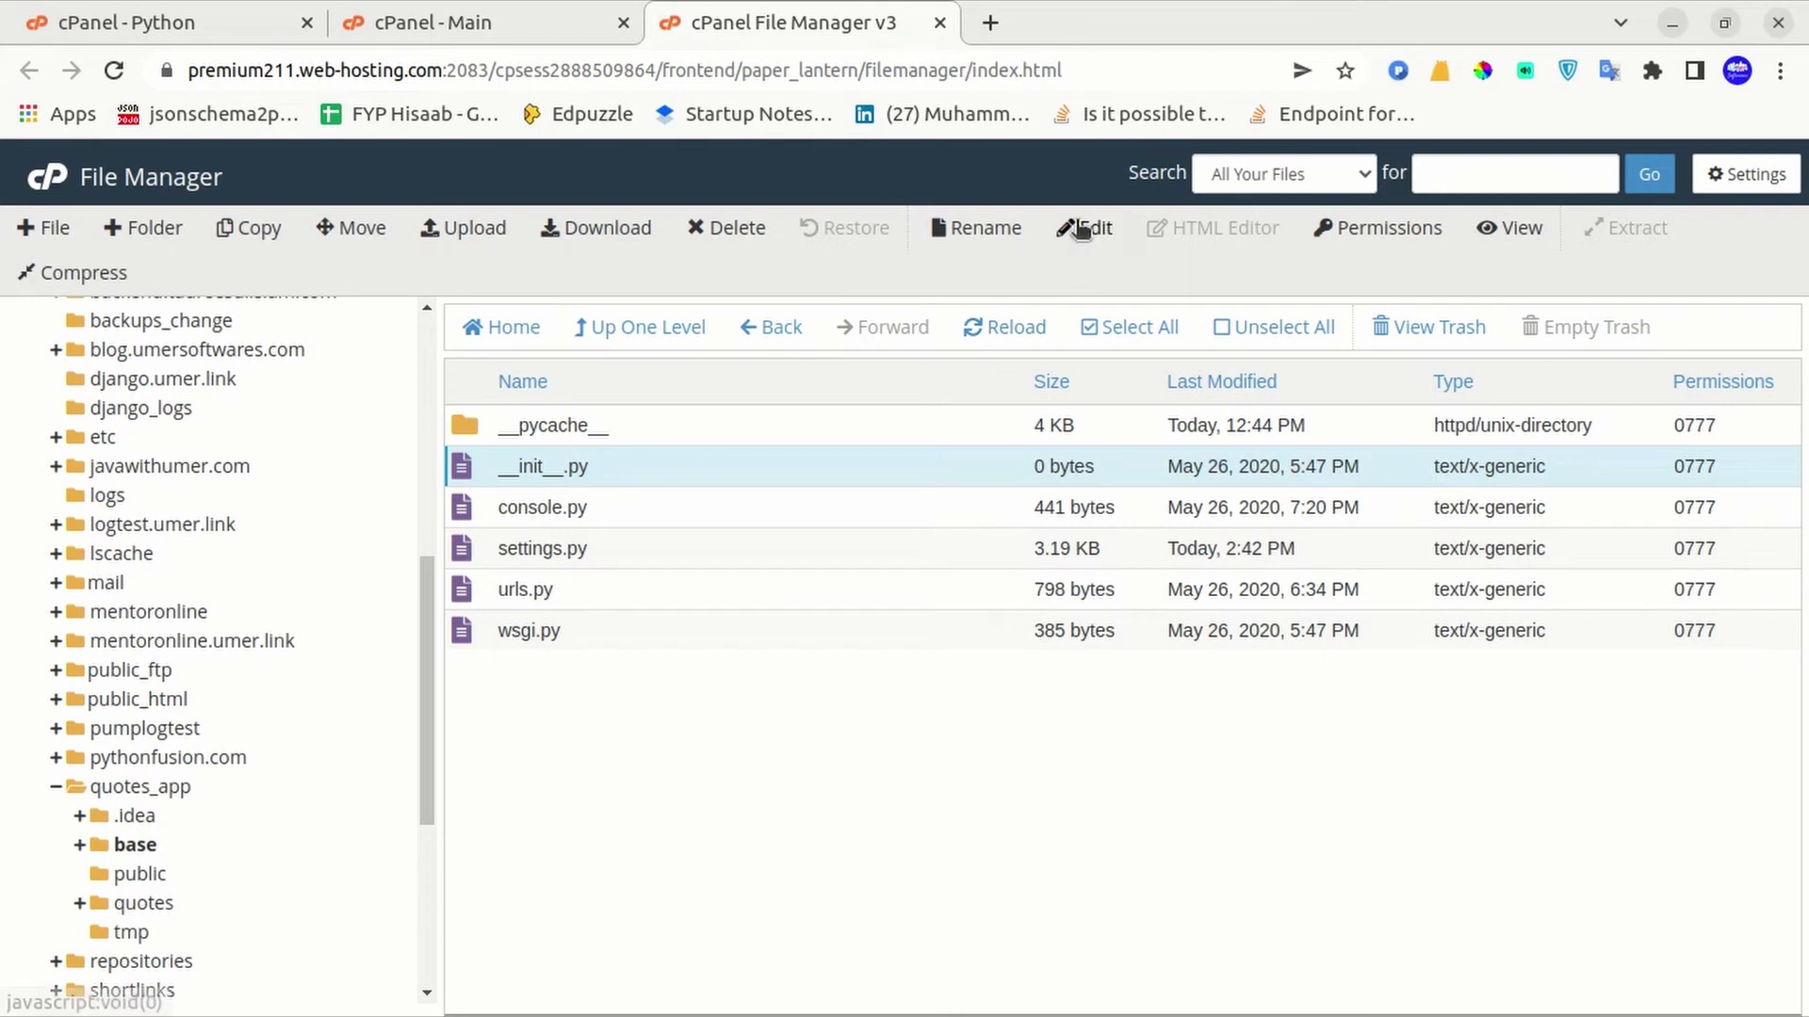
left_click(1086, 228)
left_click(1147, 781)
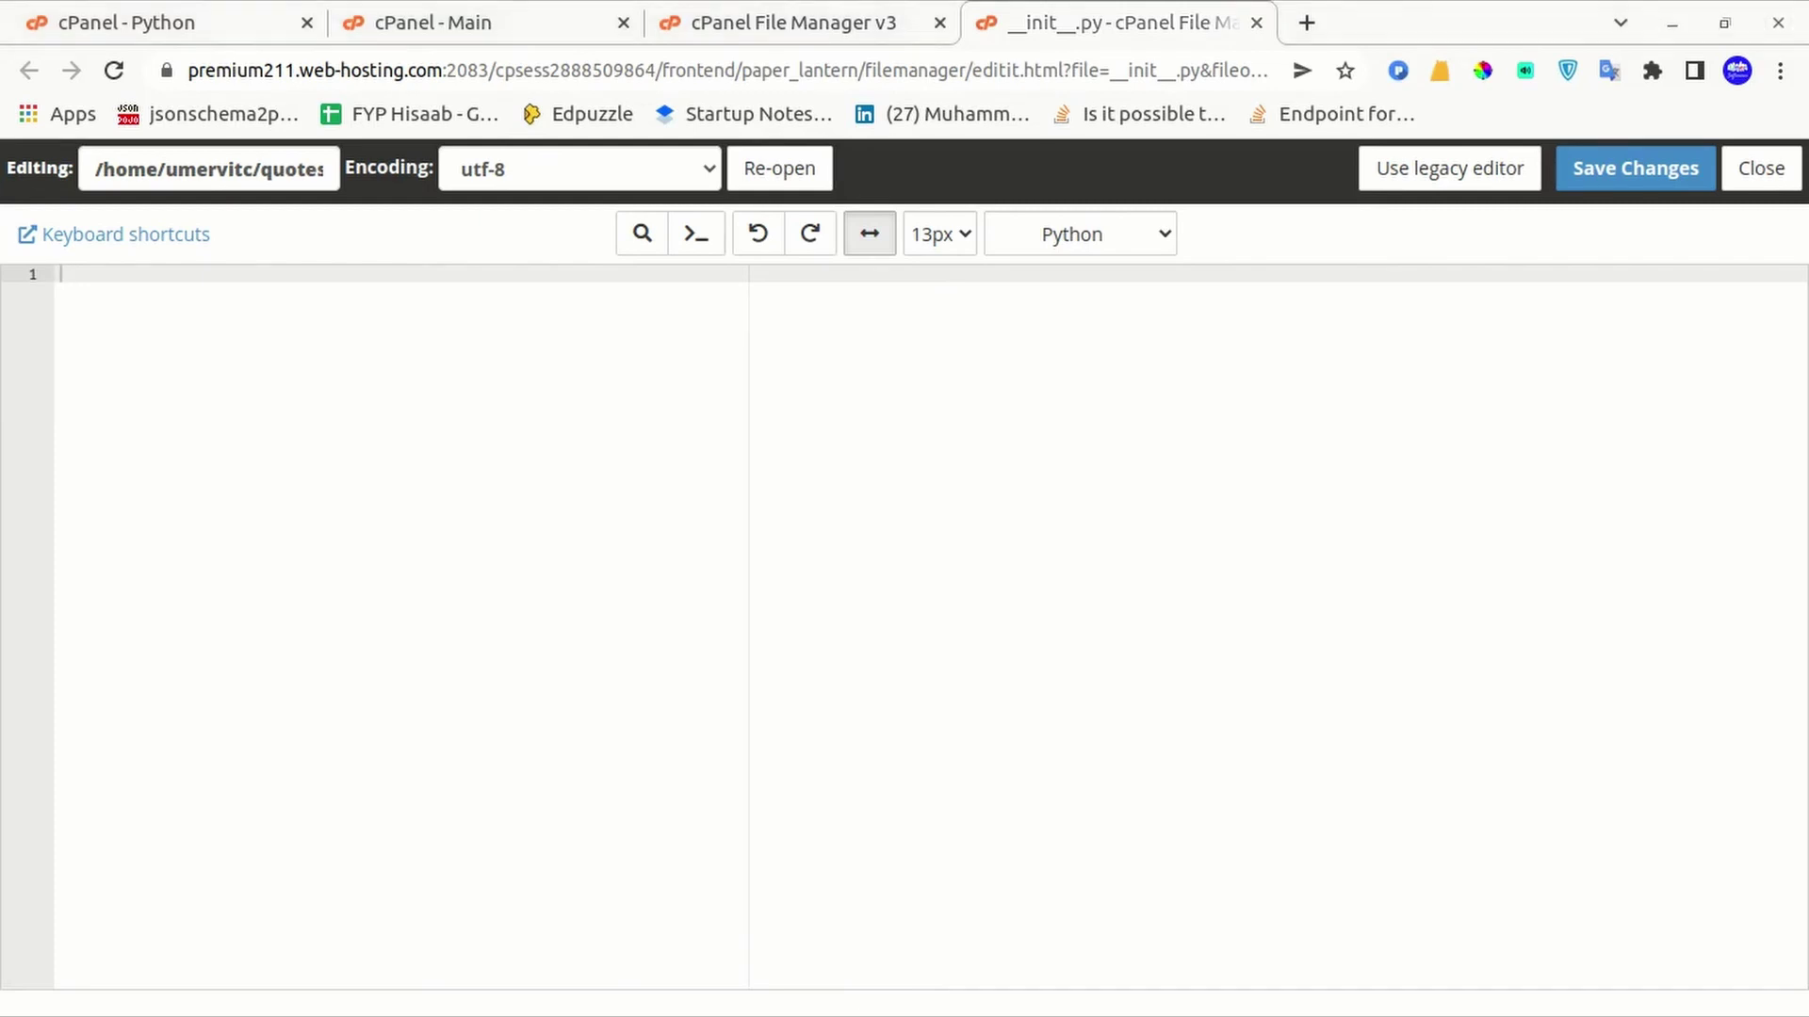
Step: Paste the tutorial's import pymysql and pymysql.install_as_MySQLdb() code into __init__.py and save it
key("alt+Tab")
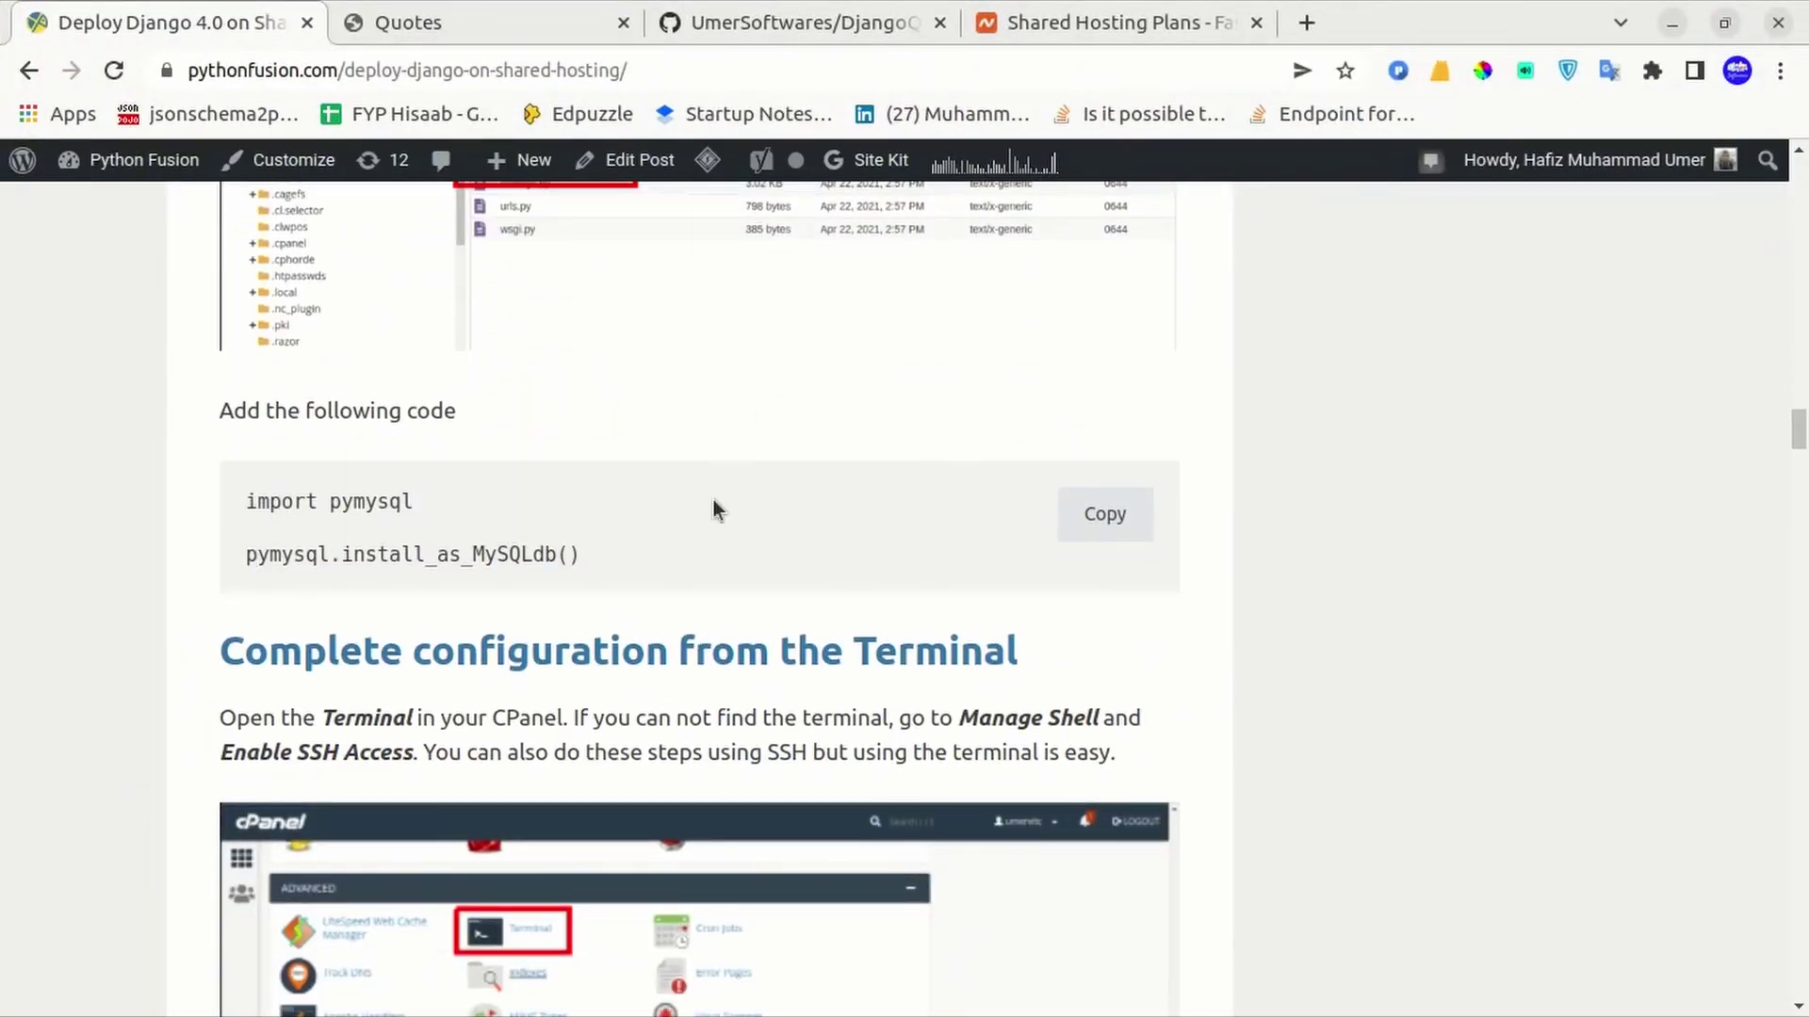
left_click(1099, 516)
key("alt+Tab")
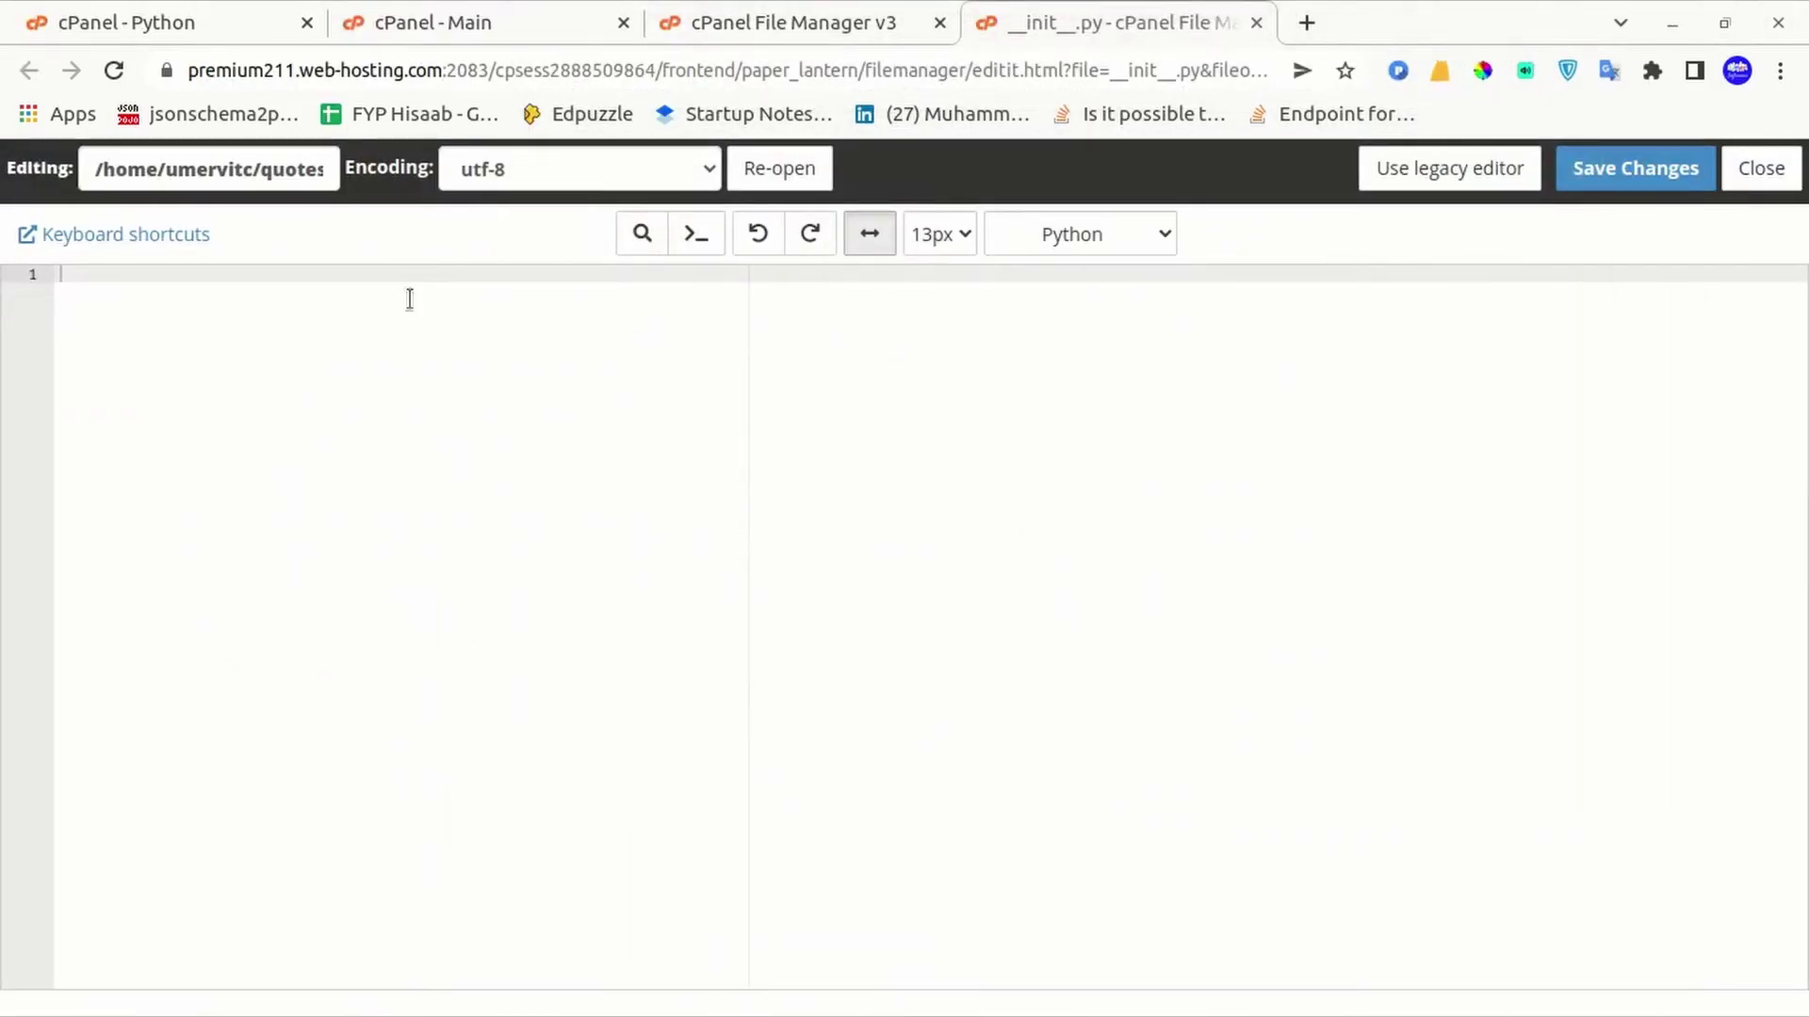
key("ctrl+v")
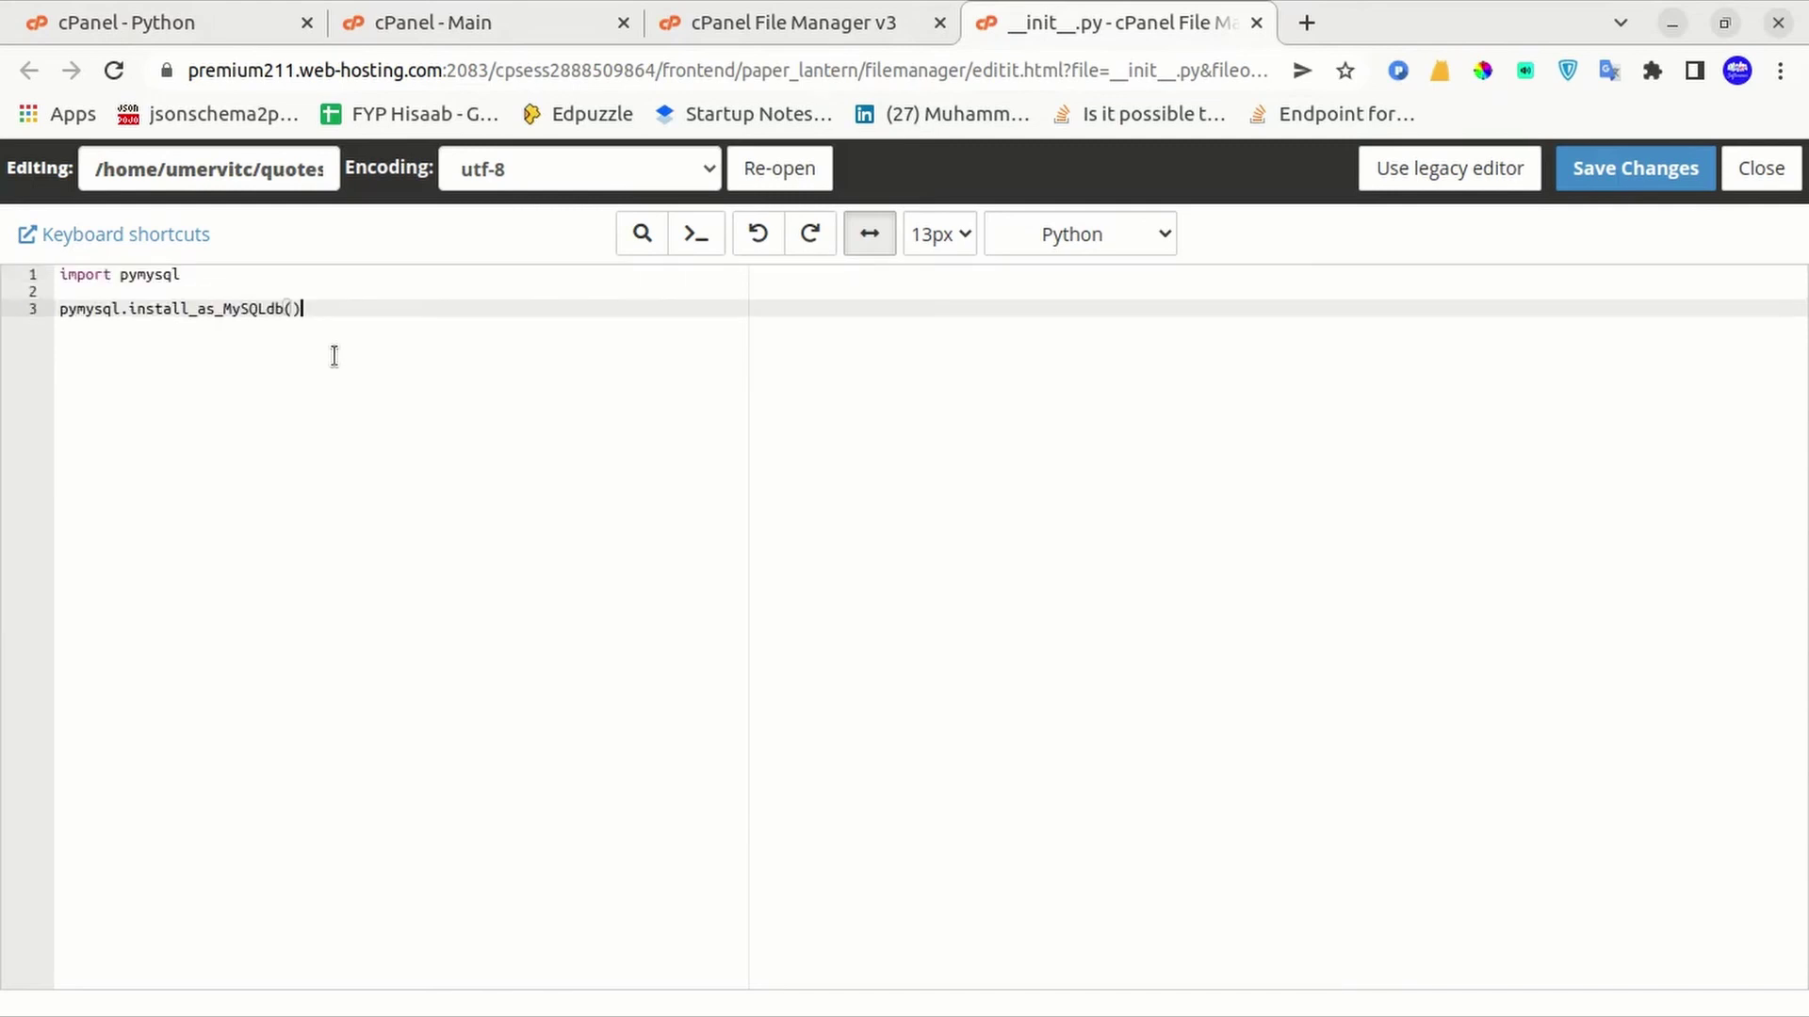
left_click(1661, 177)
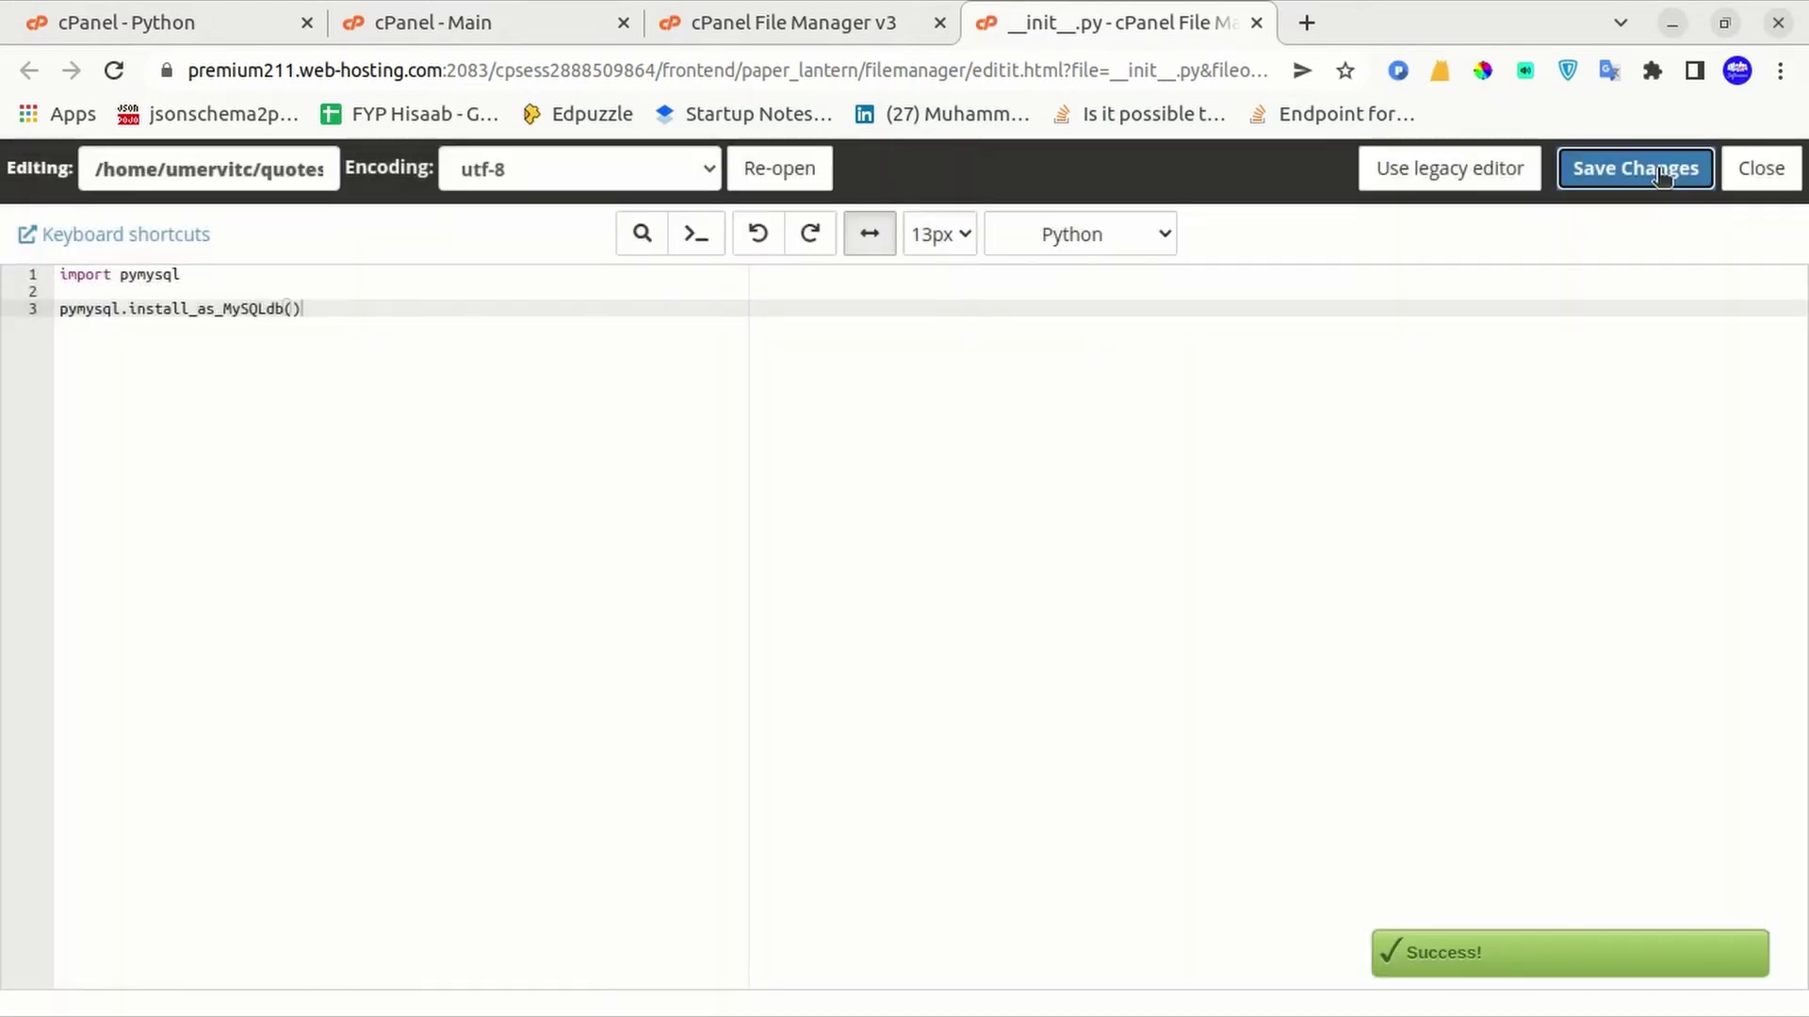
left_click(1788, 176)
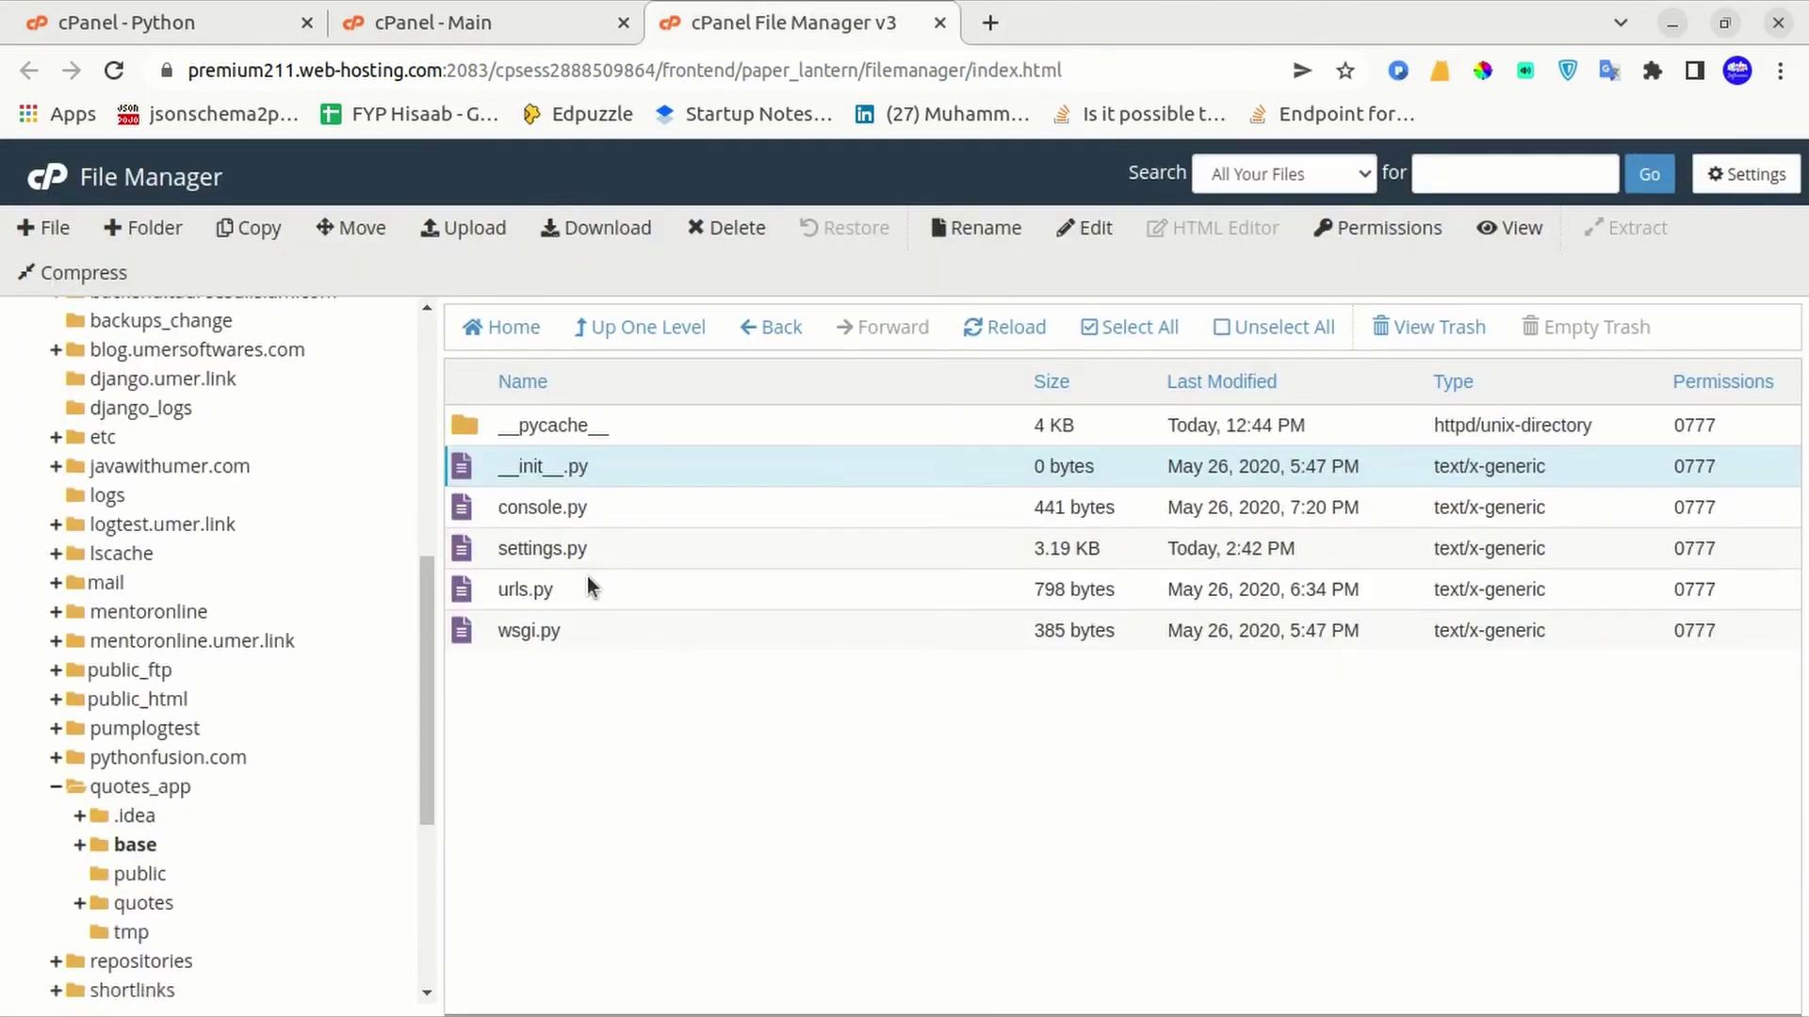
Step: Turn on SSH access for the account in Manage Shell
left_click(625, 327)
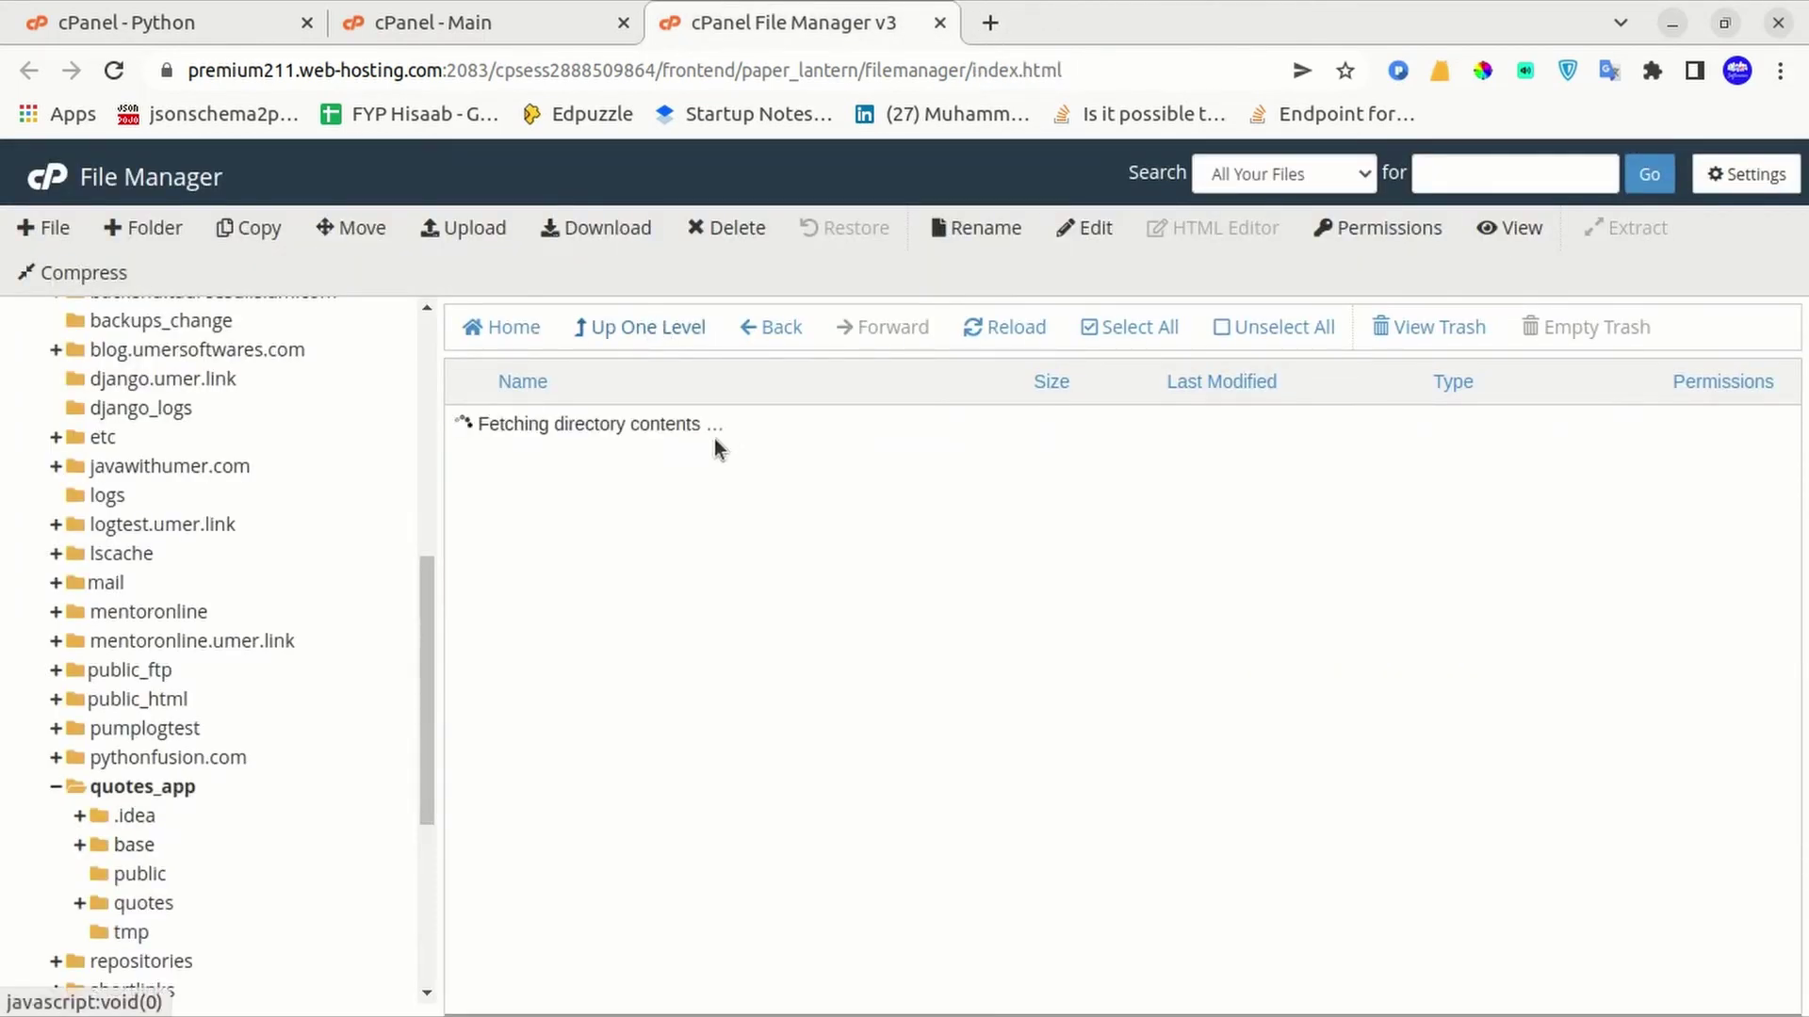
left_click(551, 24)
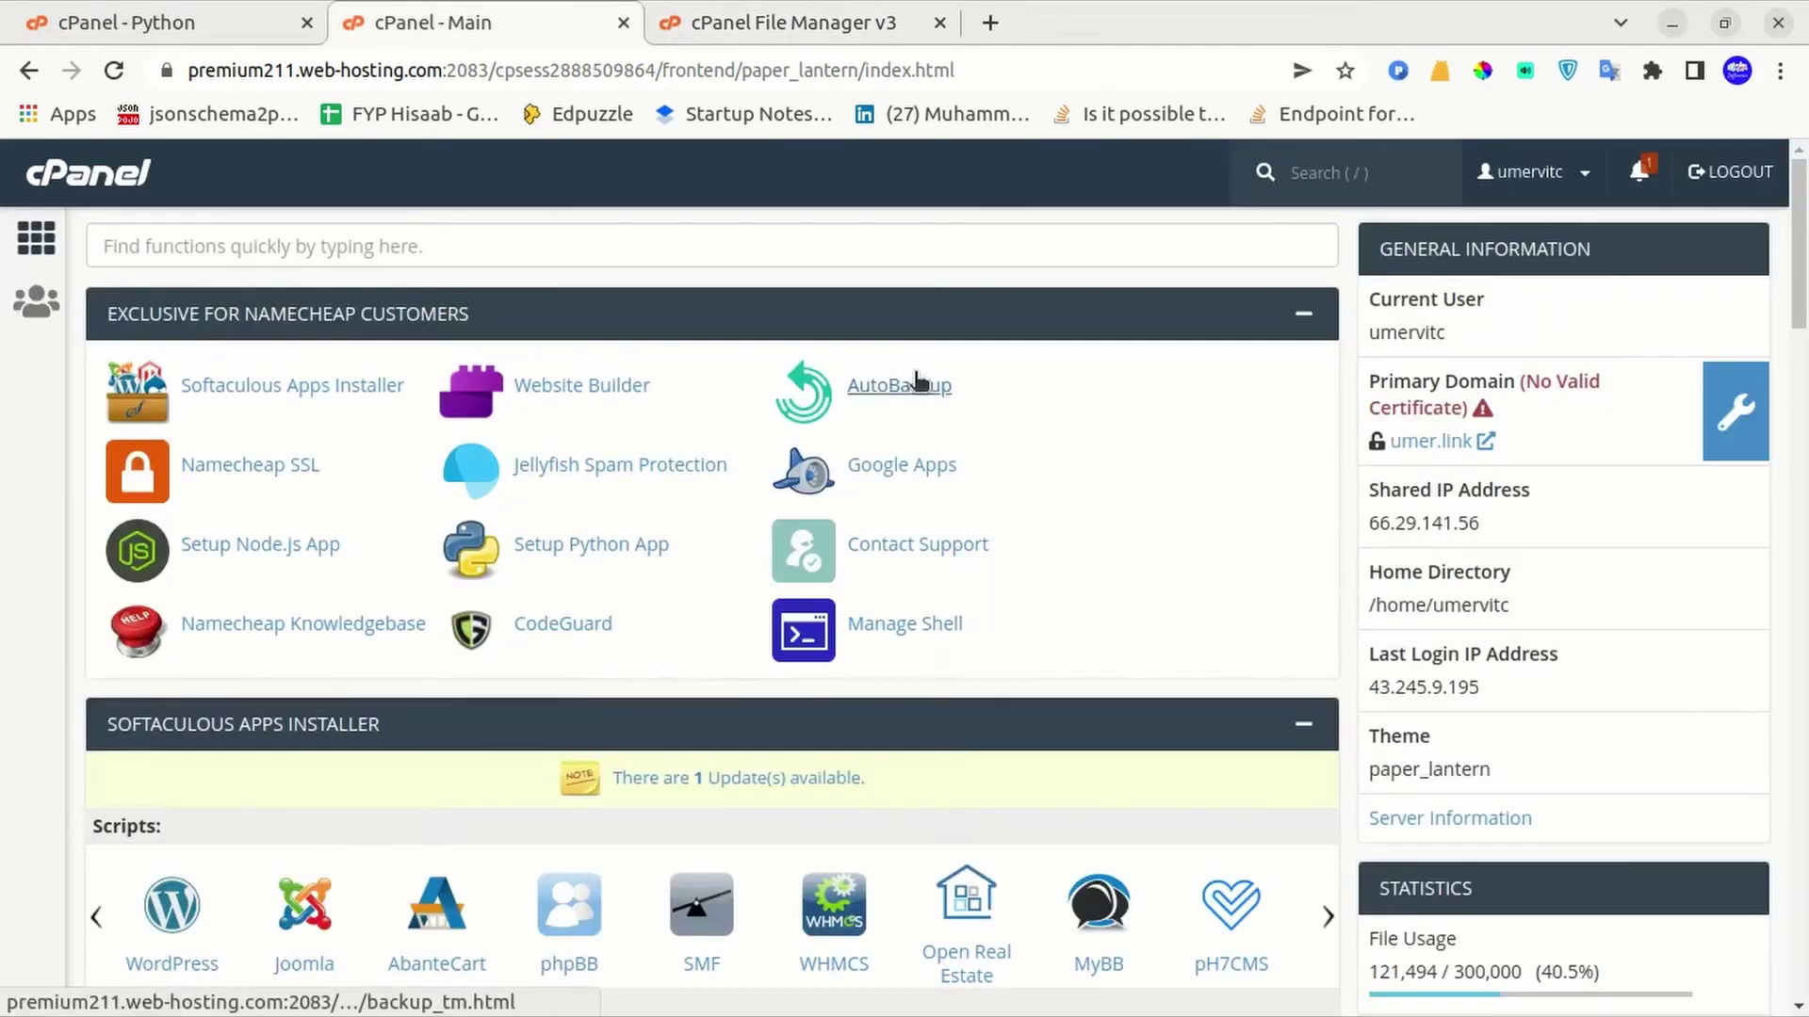
left_click(908, 631)
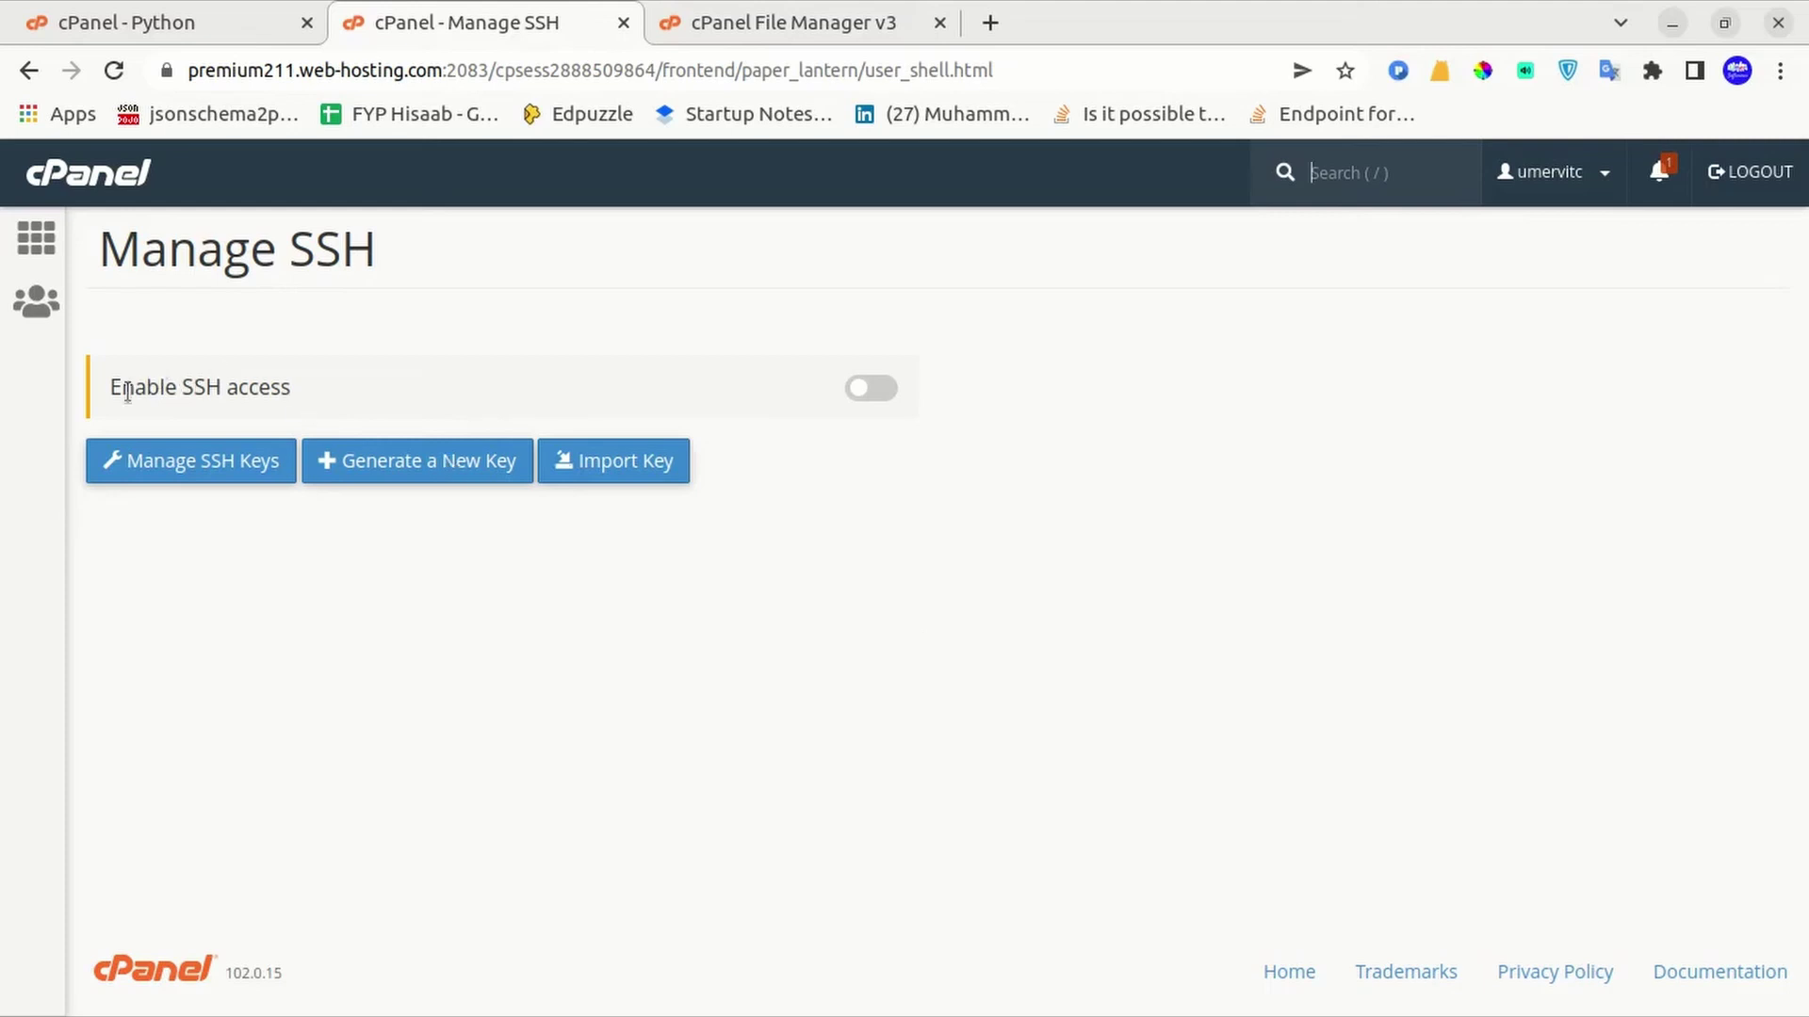
left_click(879, 394)
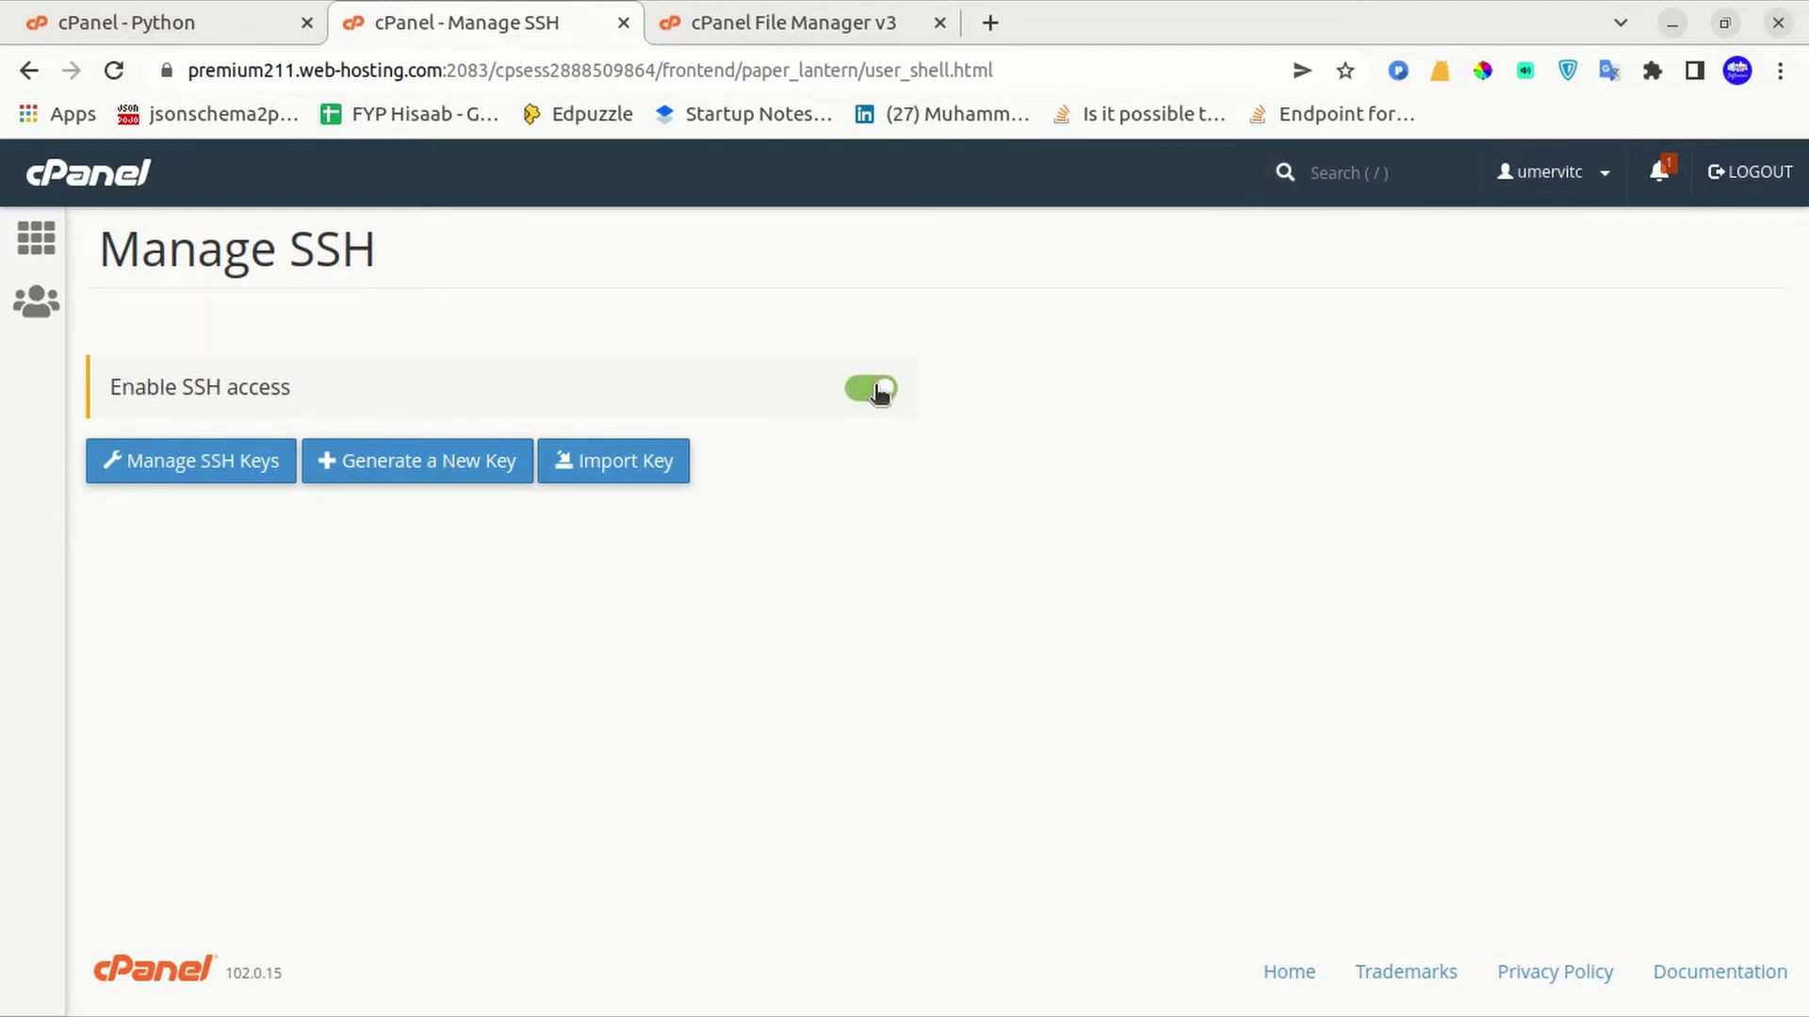
Step: Find 'terminal' in the cPanel search and open the web Terminal
left_click(27, 255)
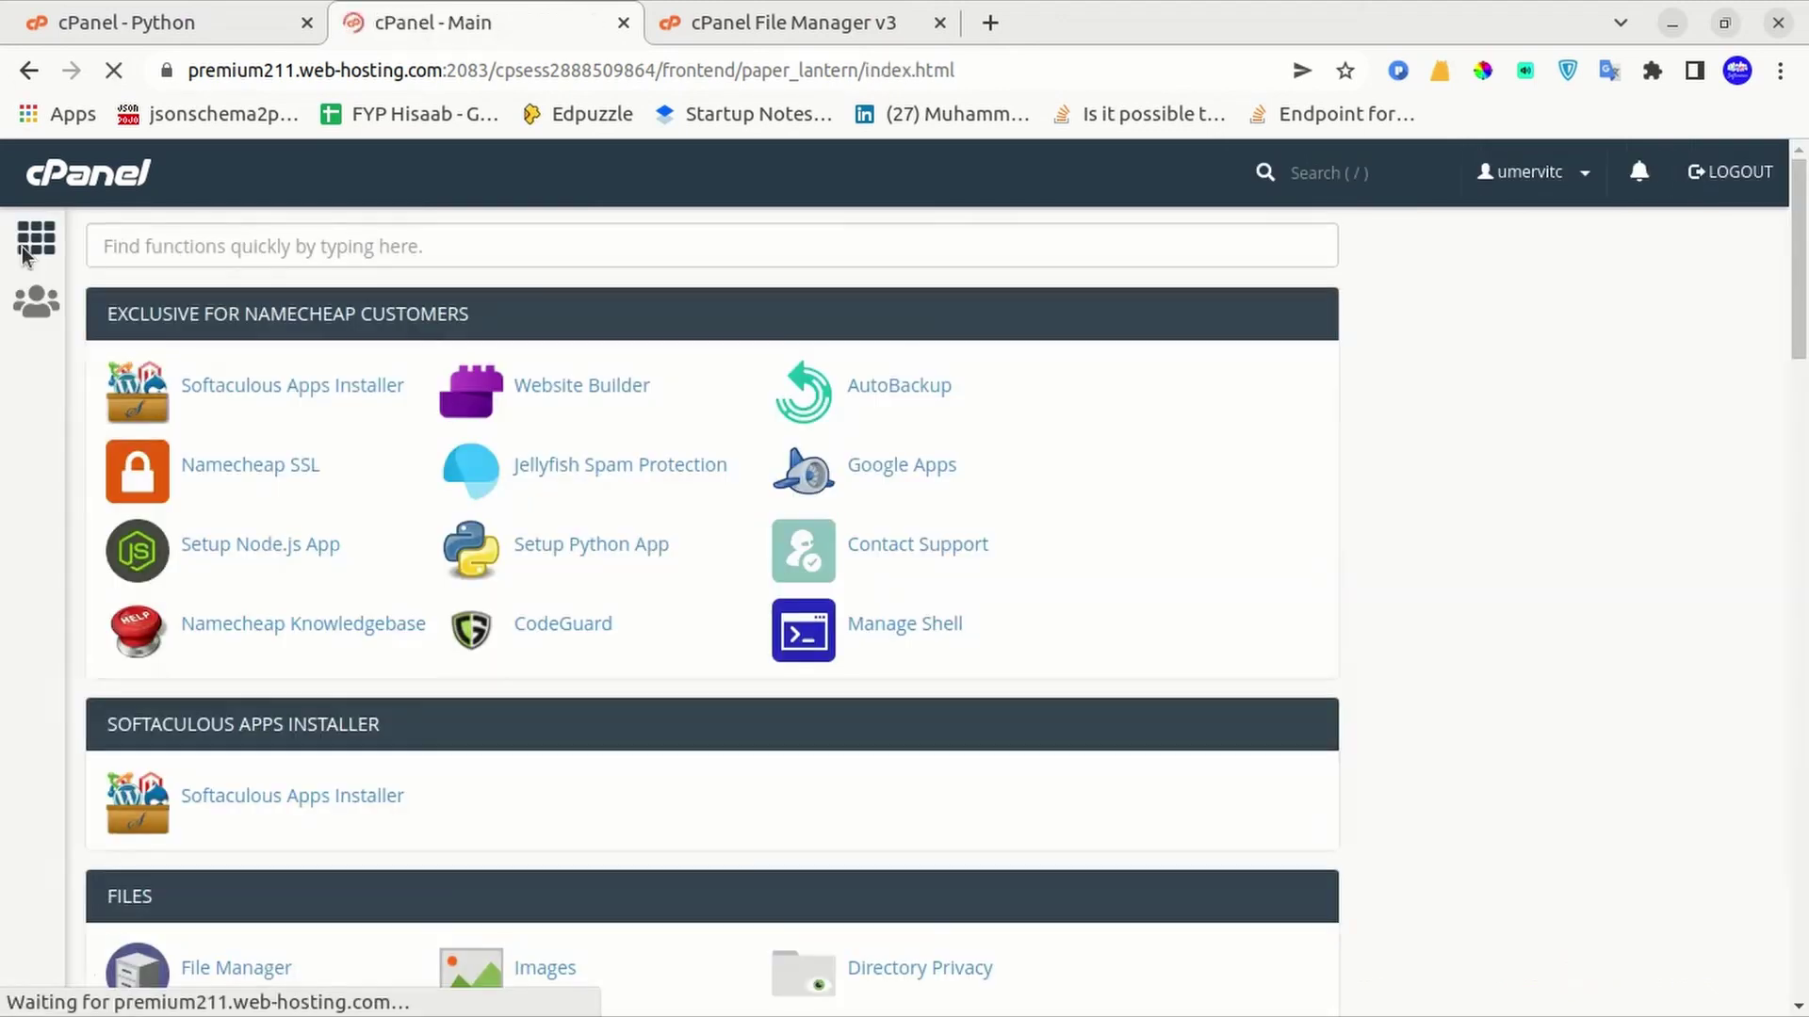
left_click(330, 246)
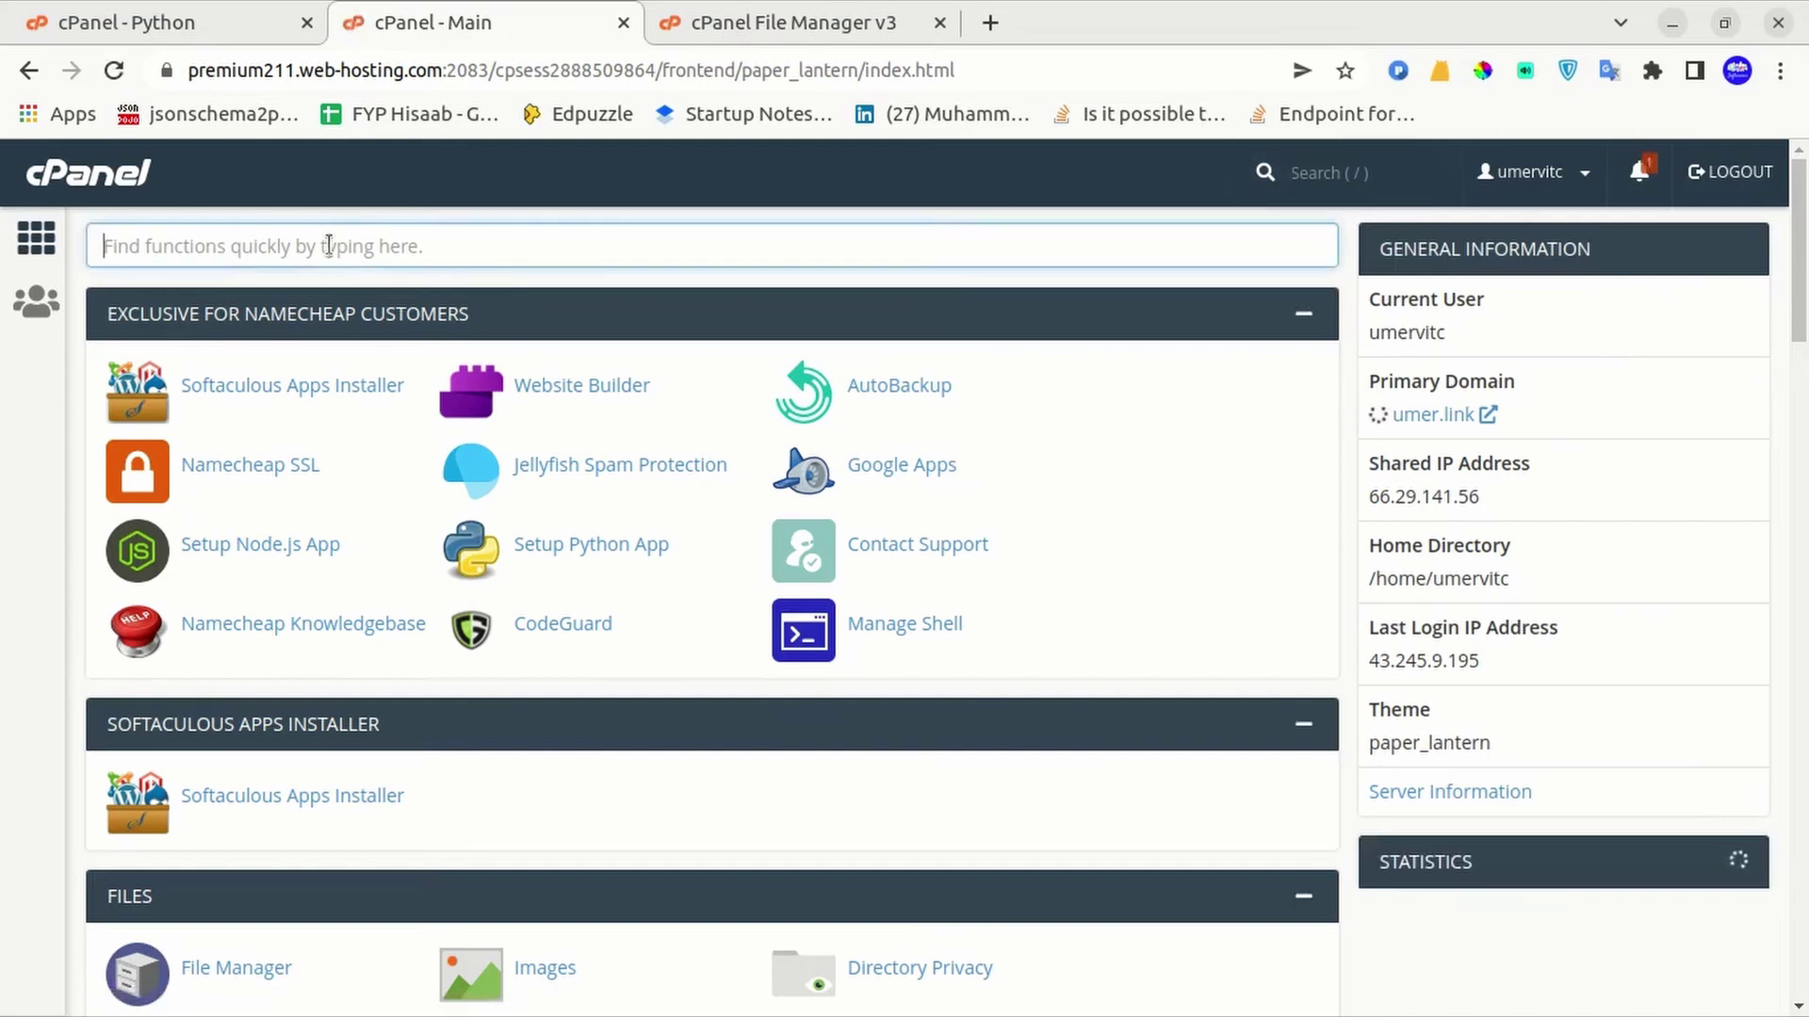
type("ter")
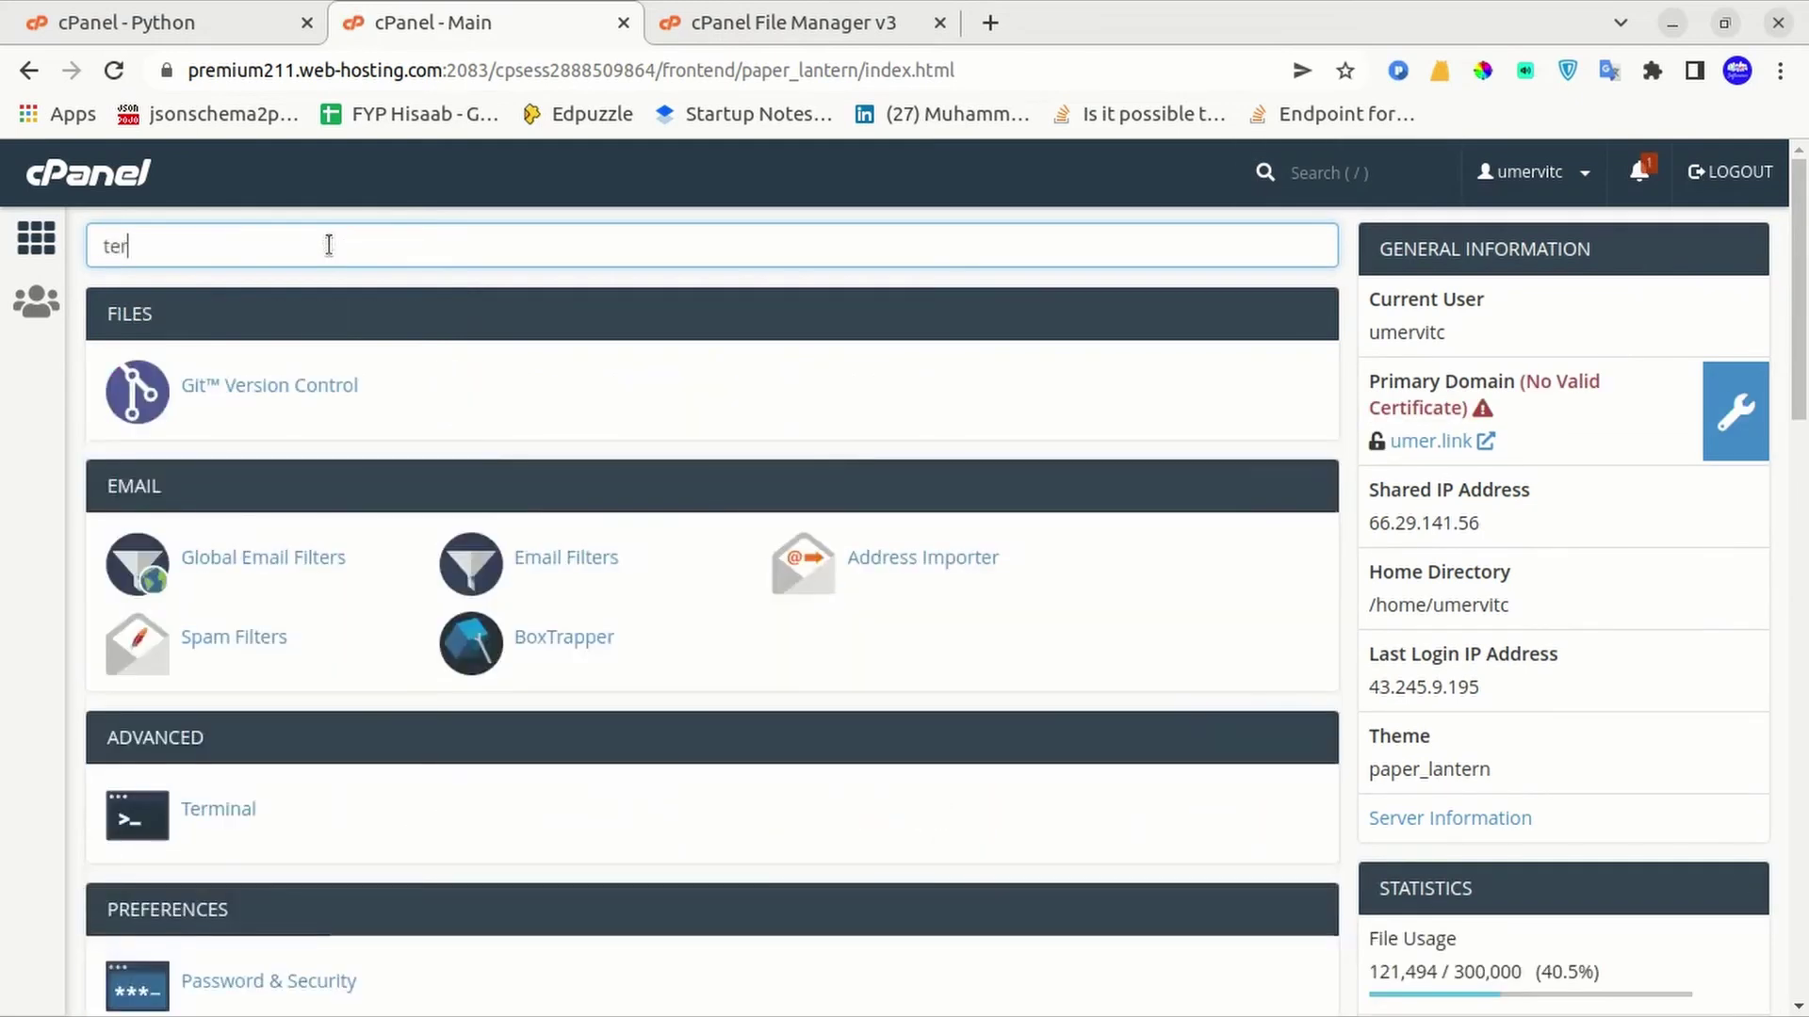
type("min")
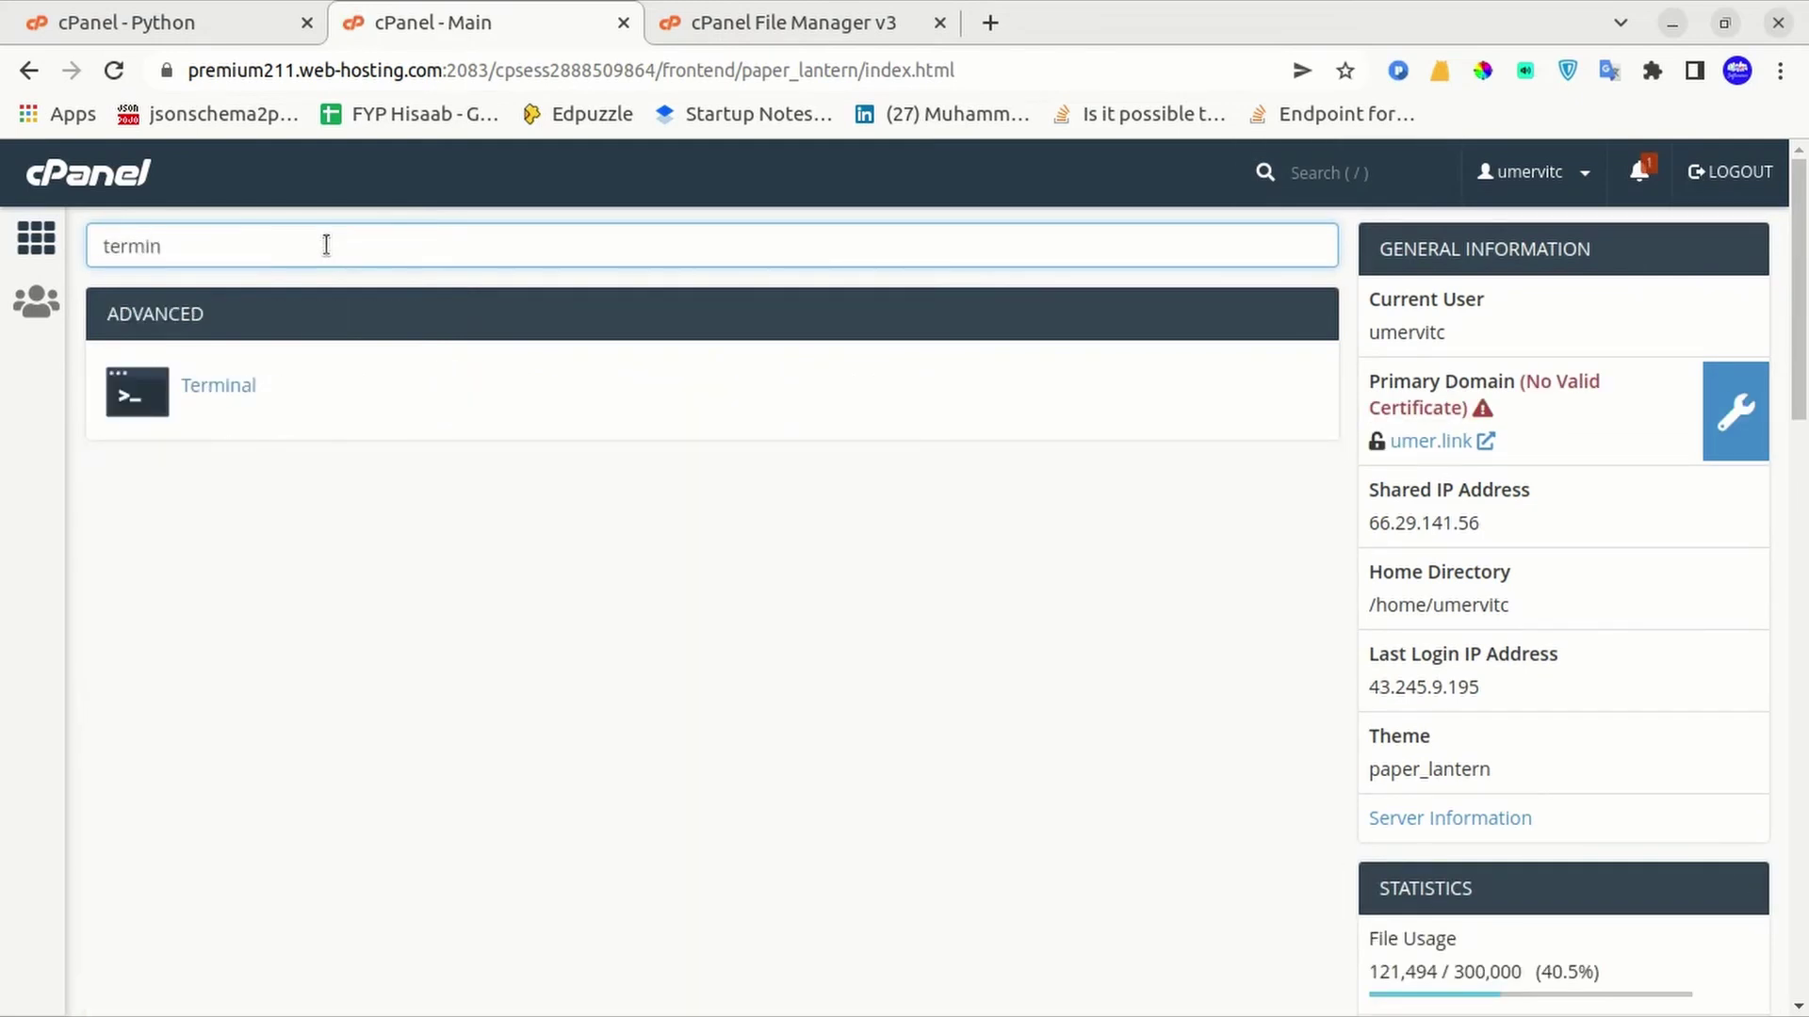
left_click(219, 386)
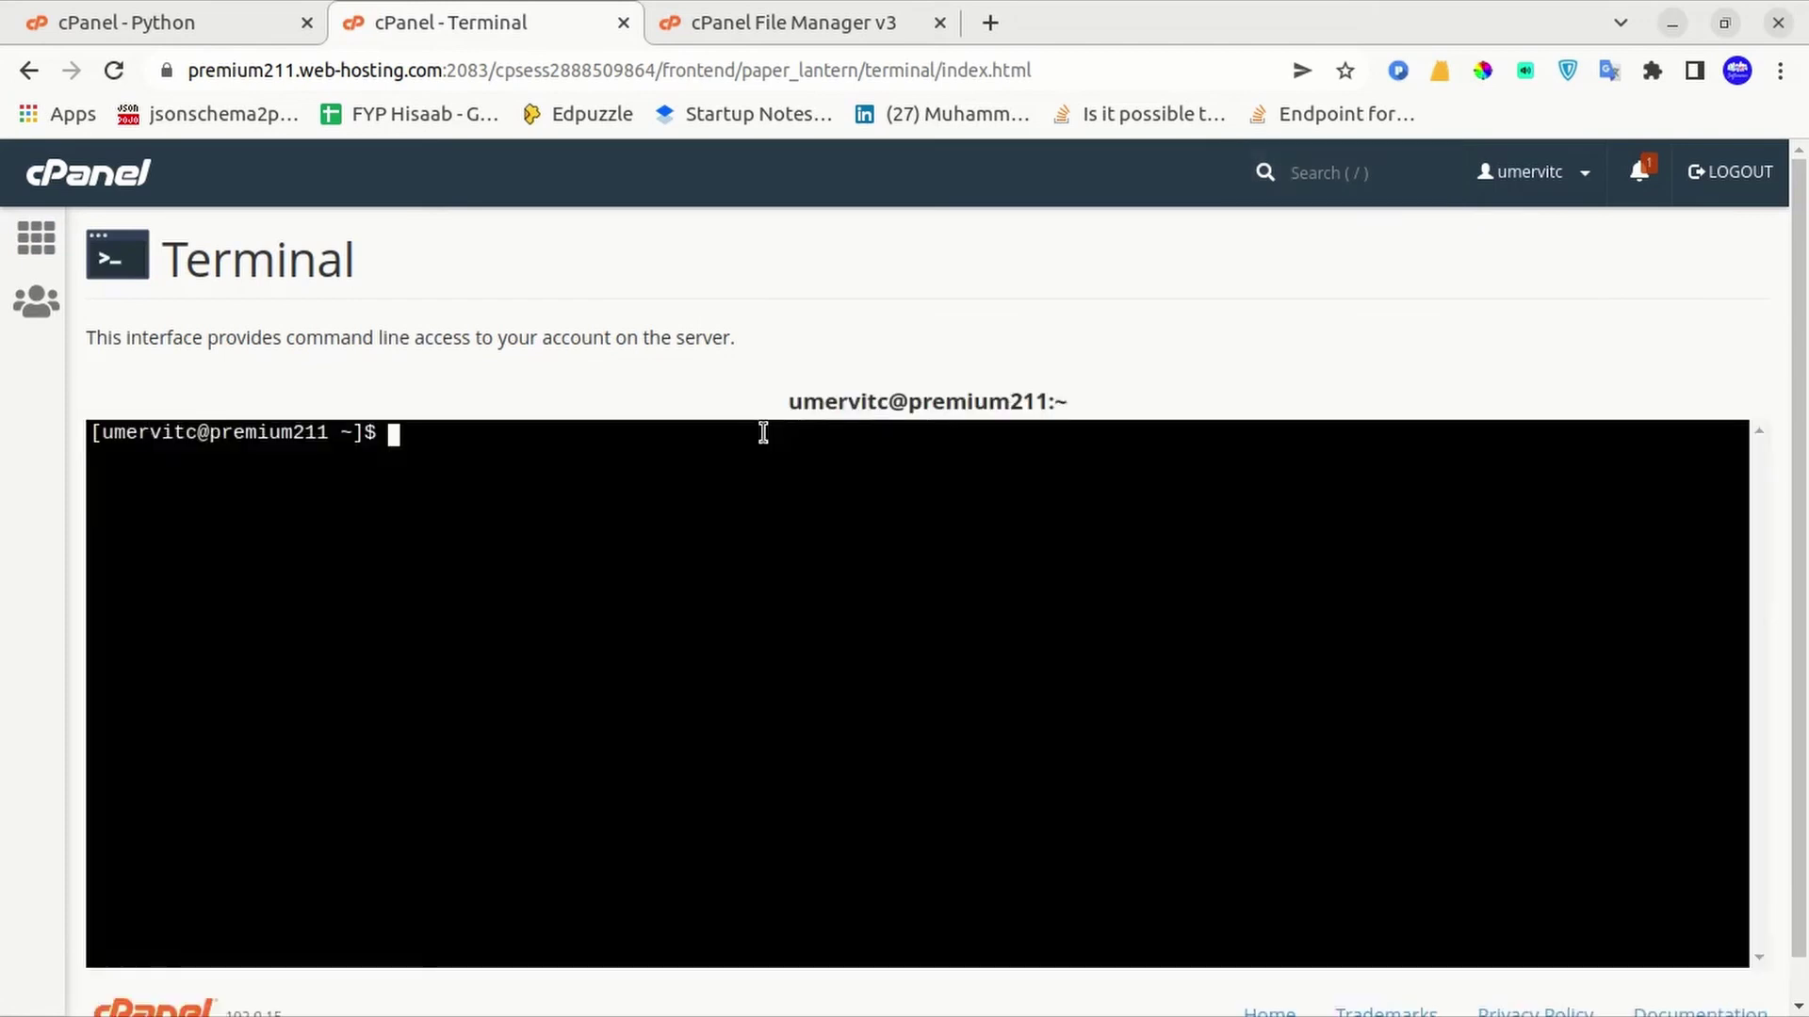
Step: Run the Python app page's venv activation command for quotes_app in the Terminal
left_click(260, 14)
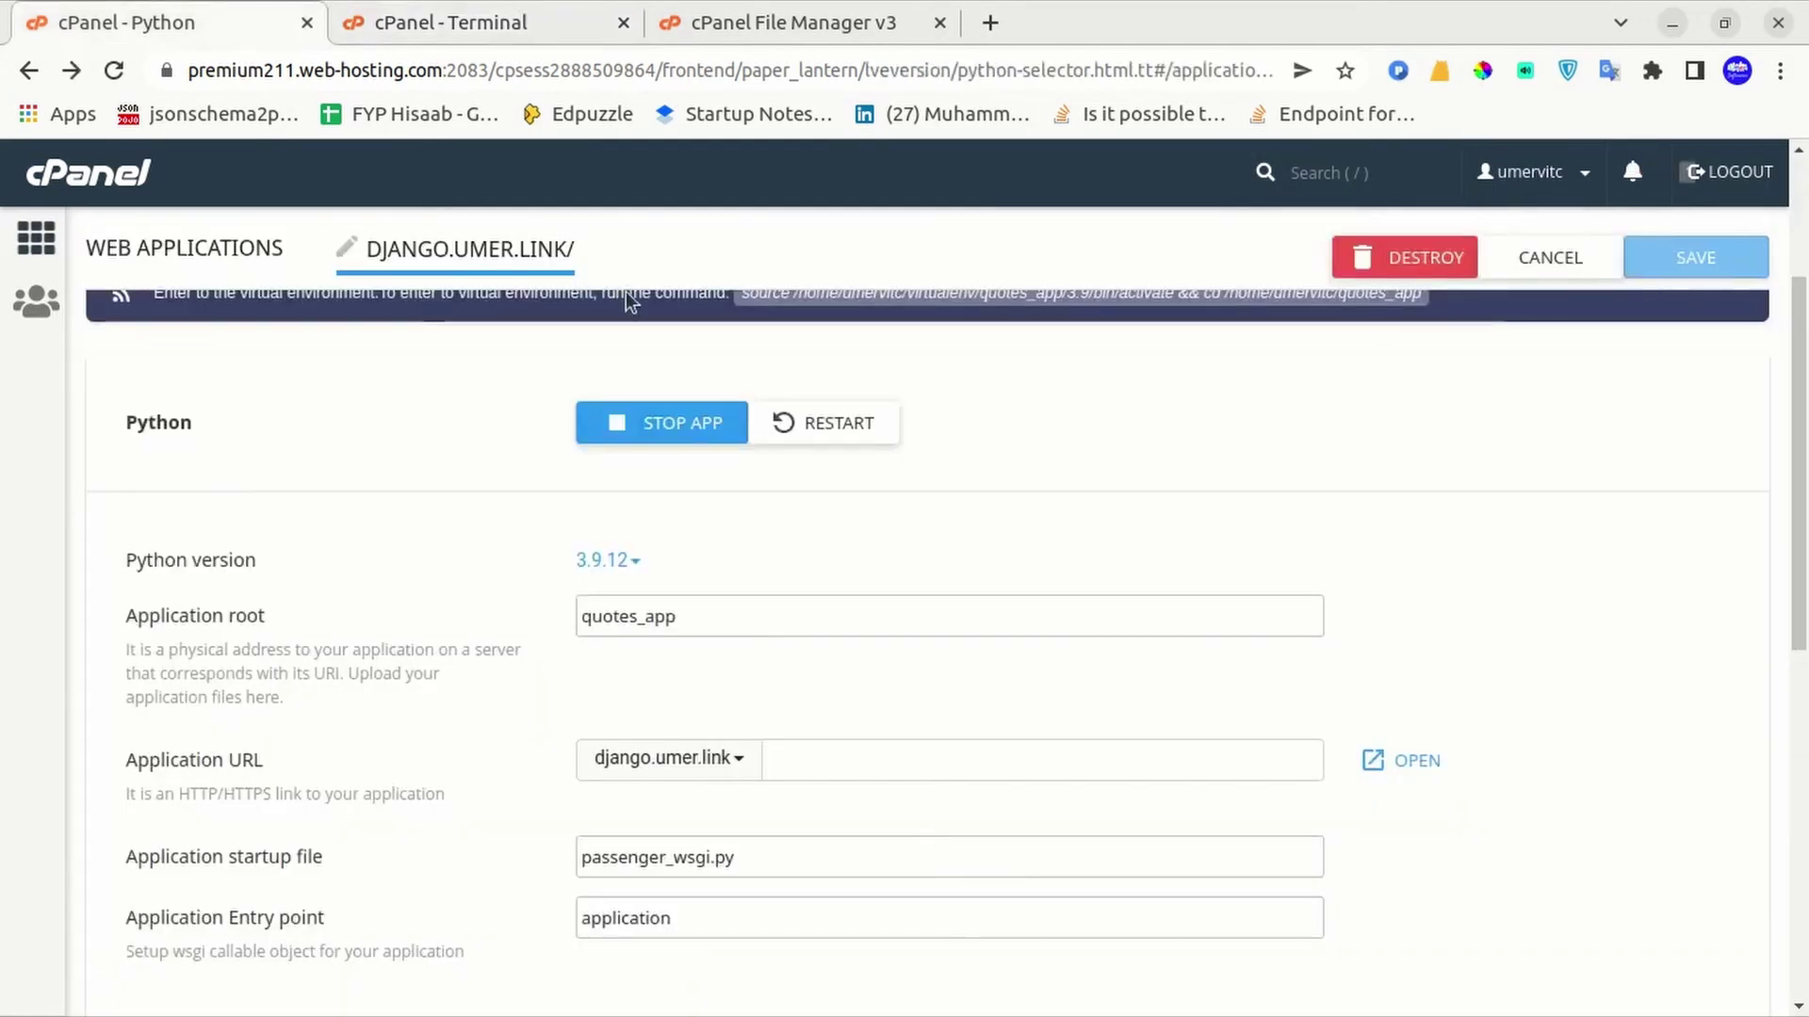
scroll(447, 410, "up", 3)
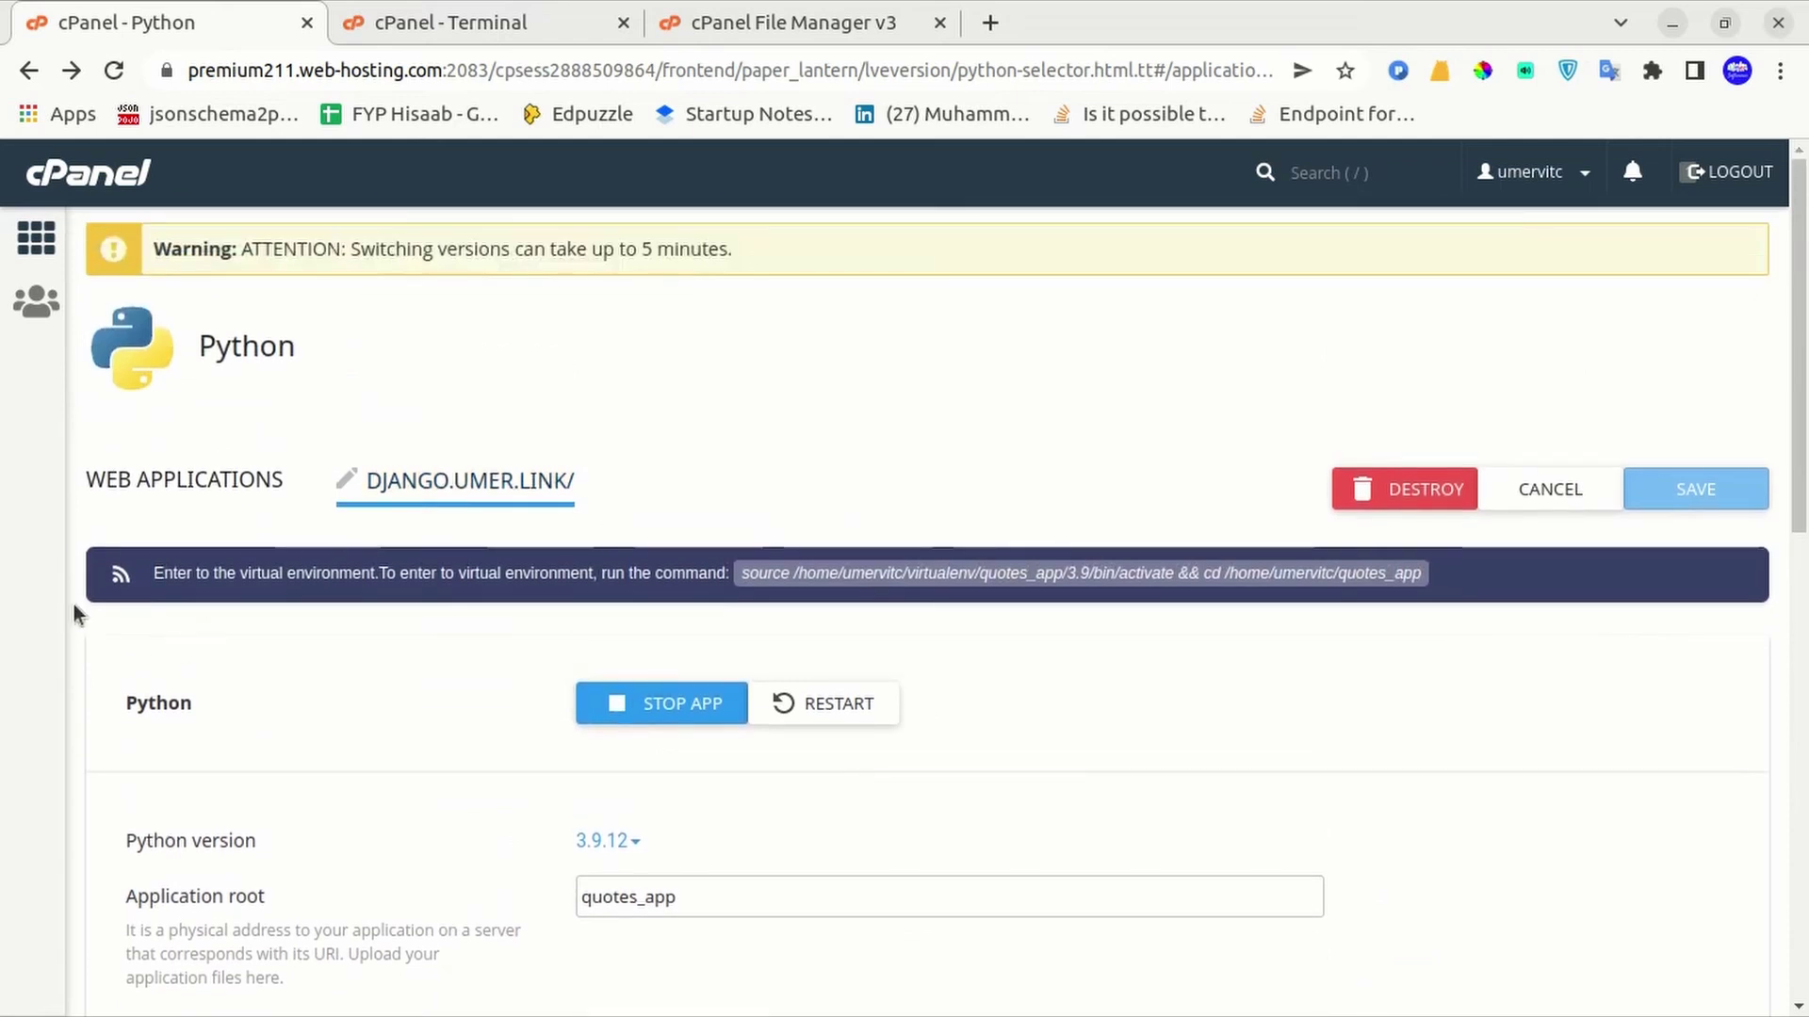
left_click(862, 576)
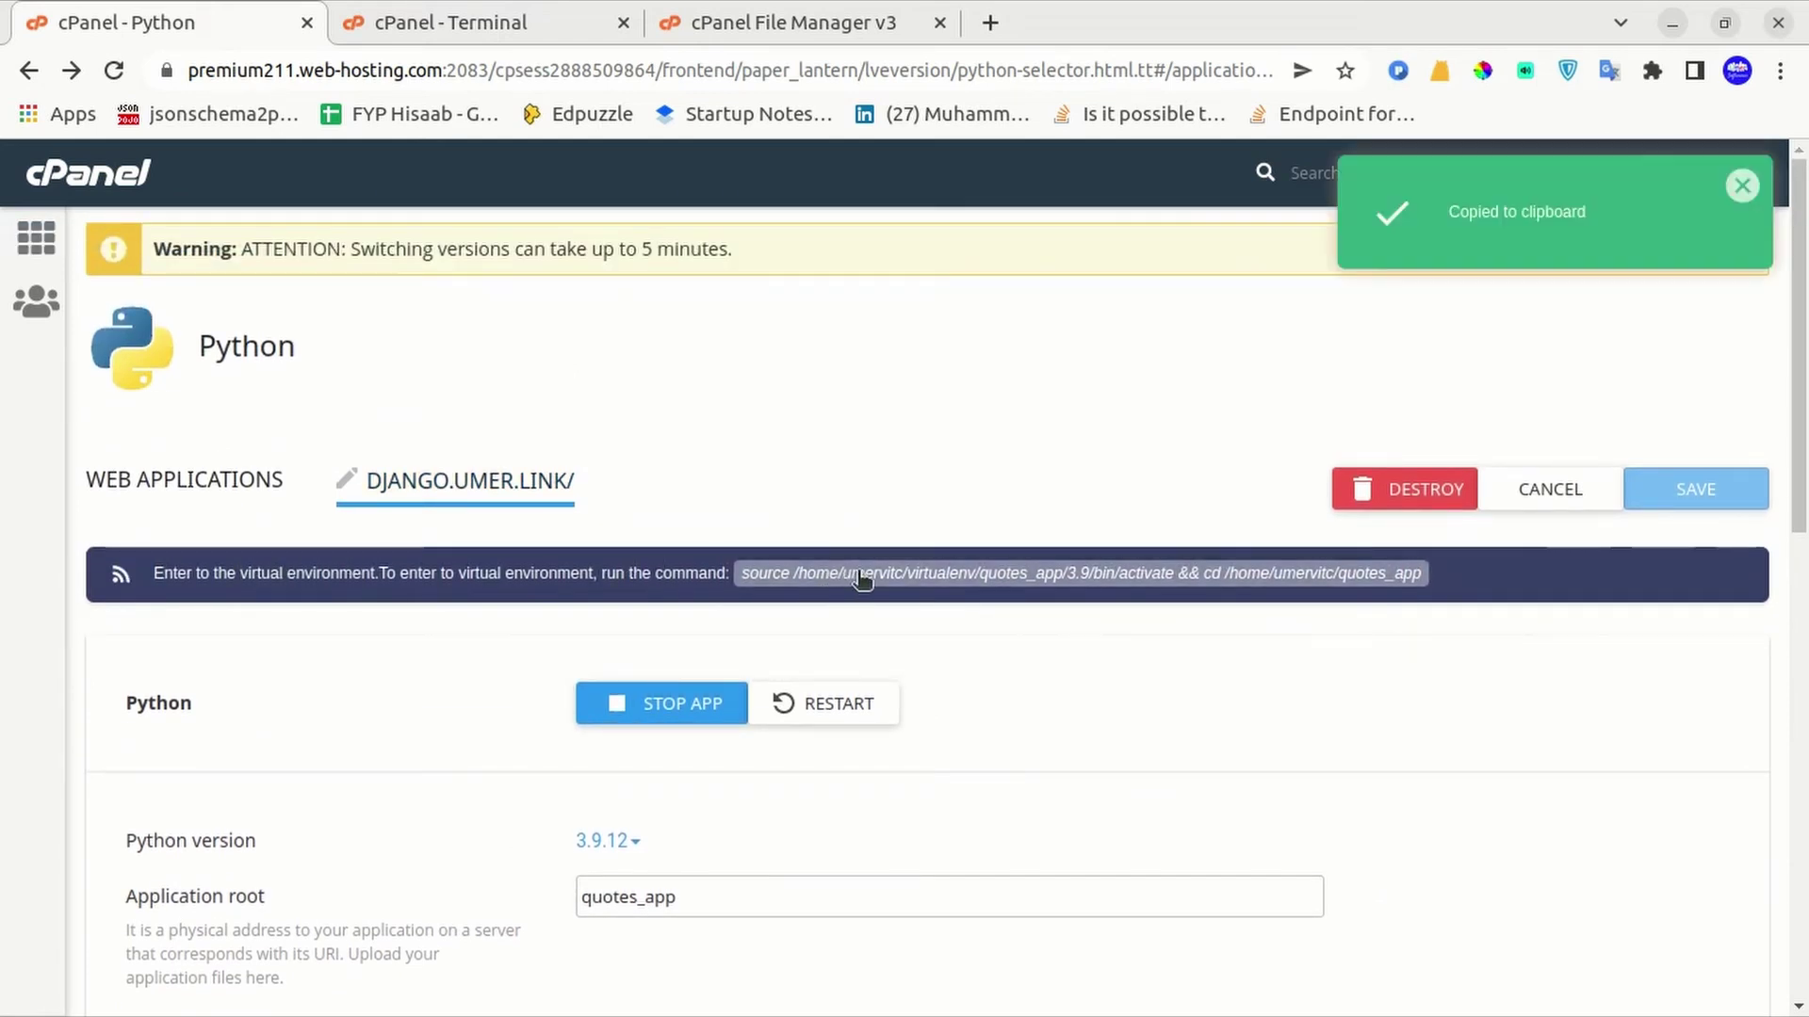
left_click(497, 13)
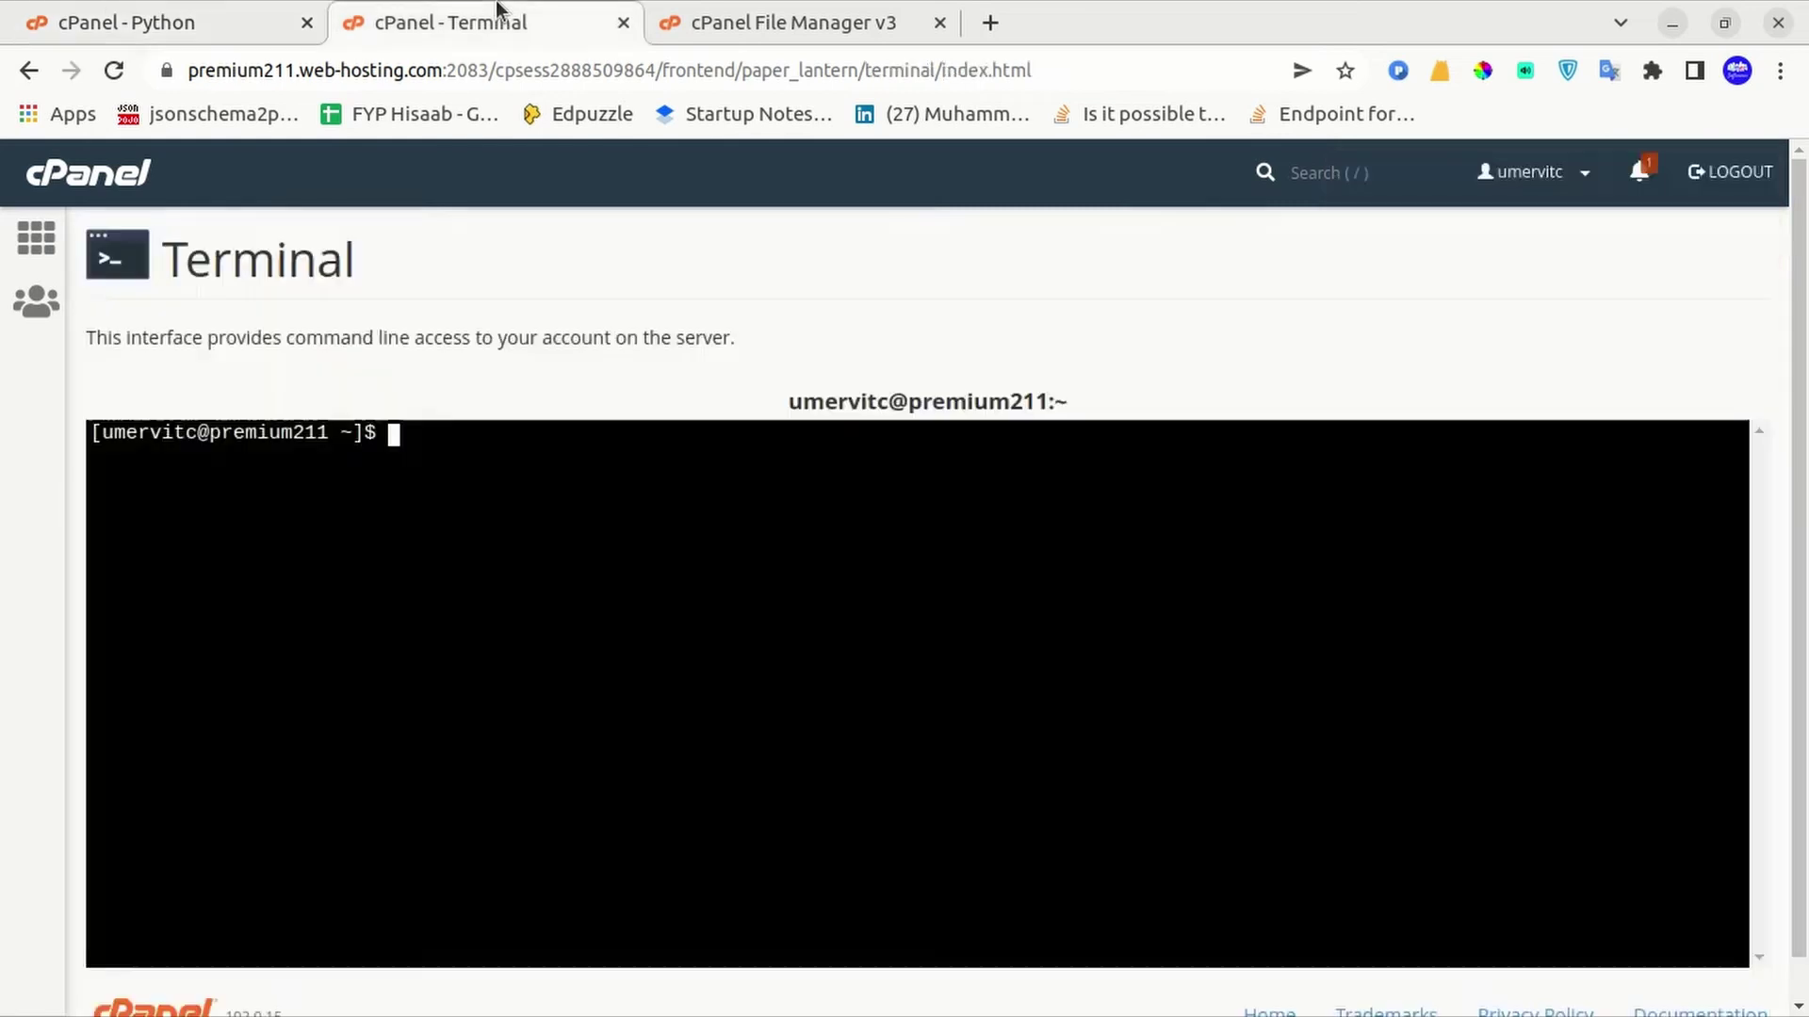
right_click(534, 528)
left_click(613, 679)
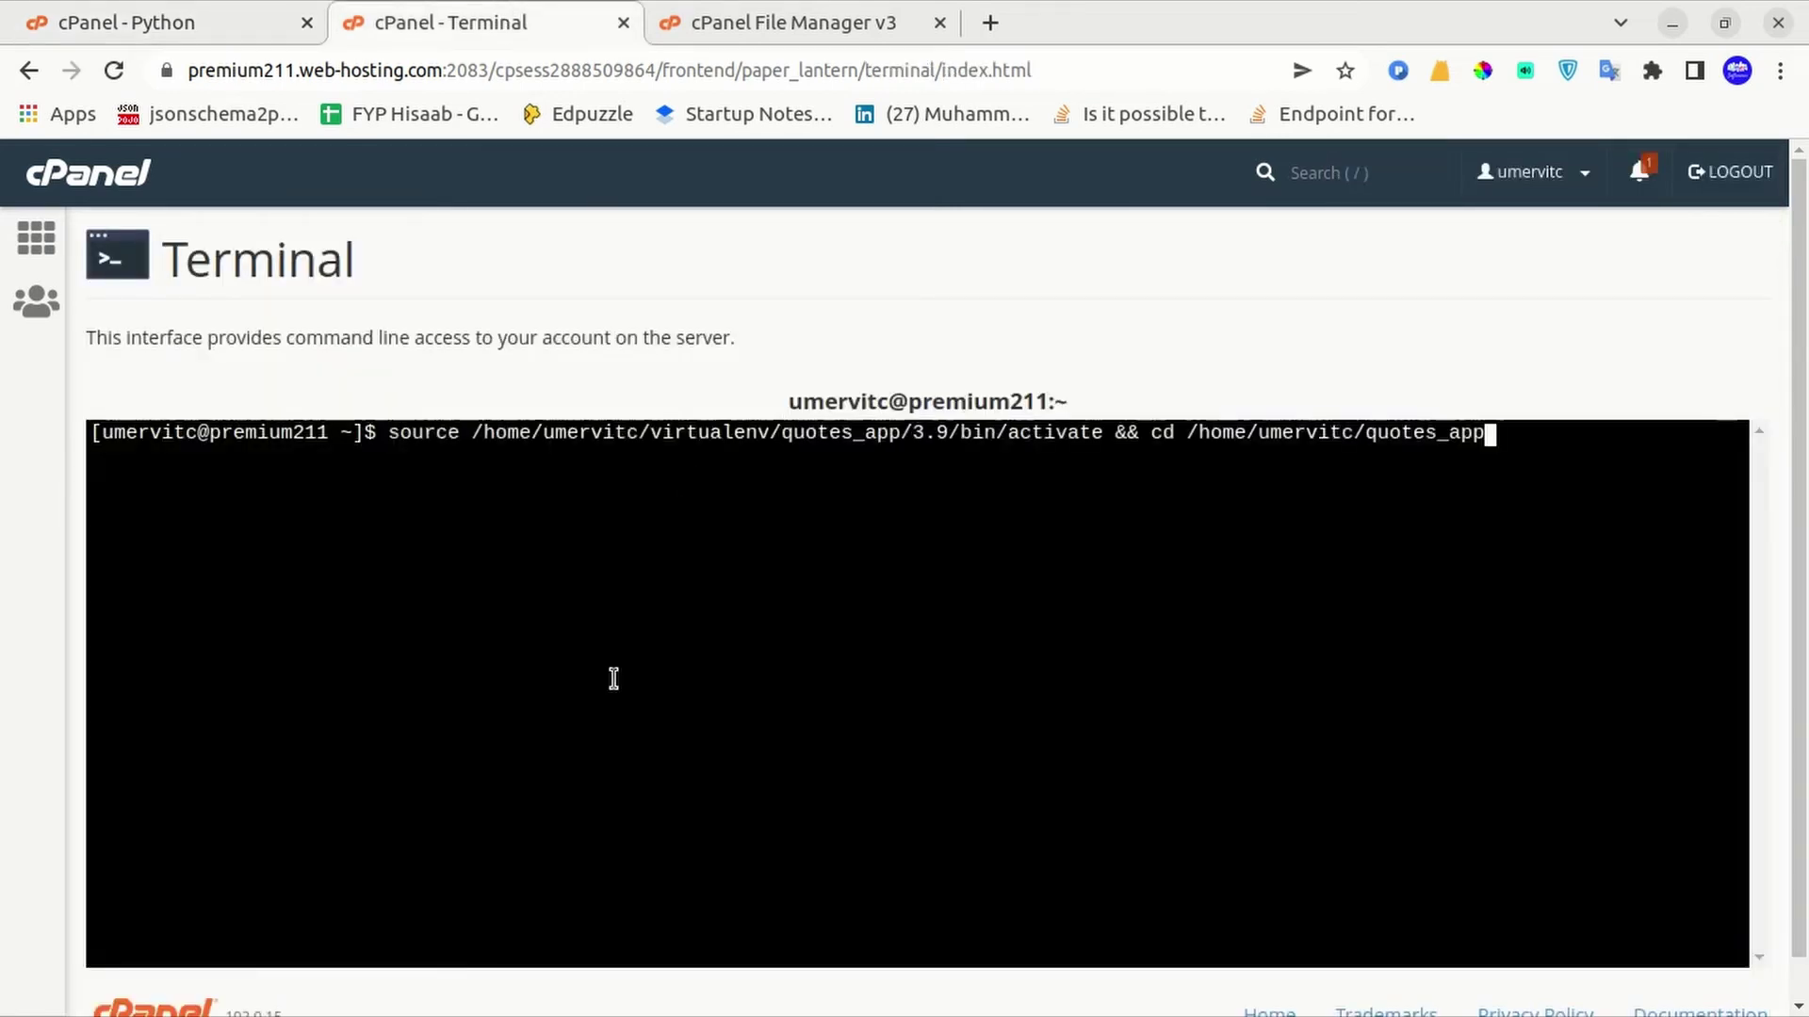
key("Return")
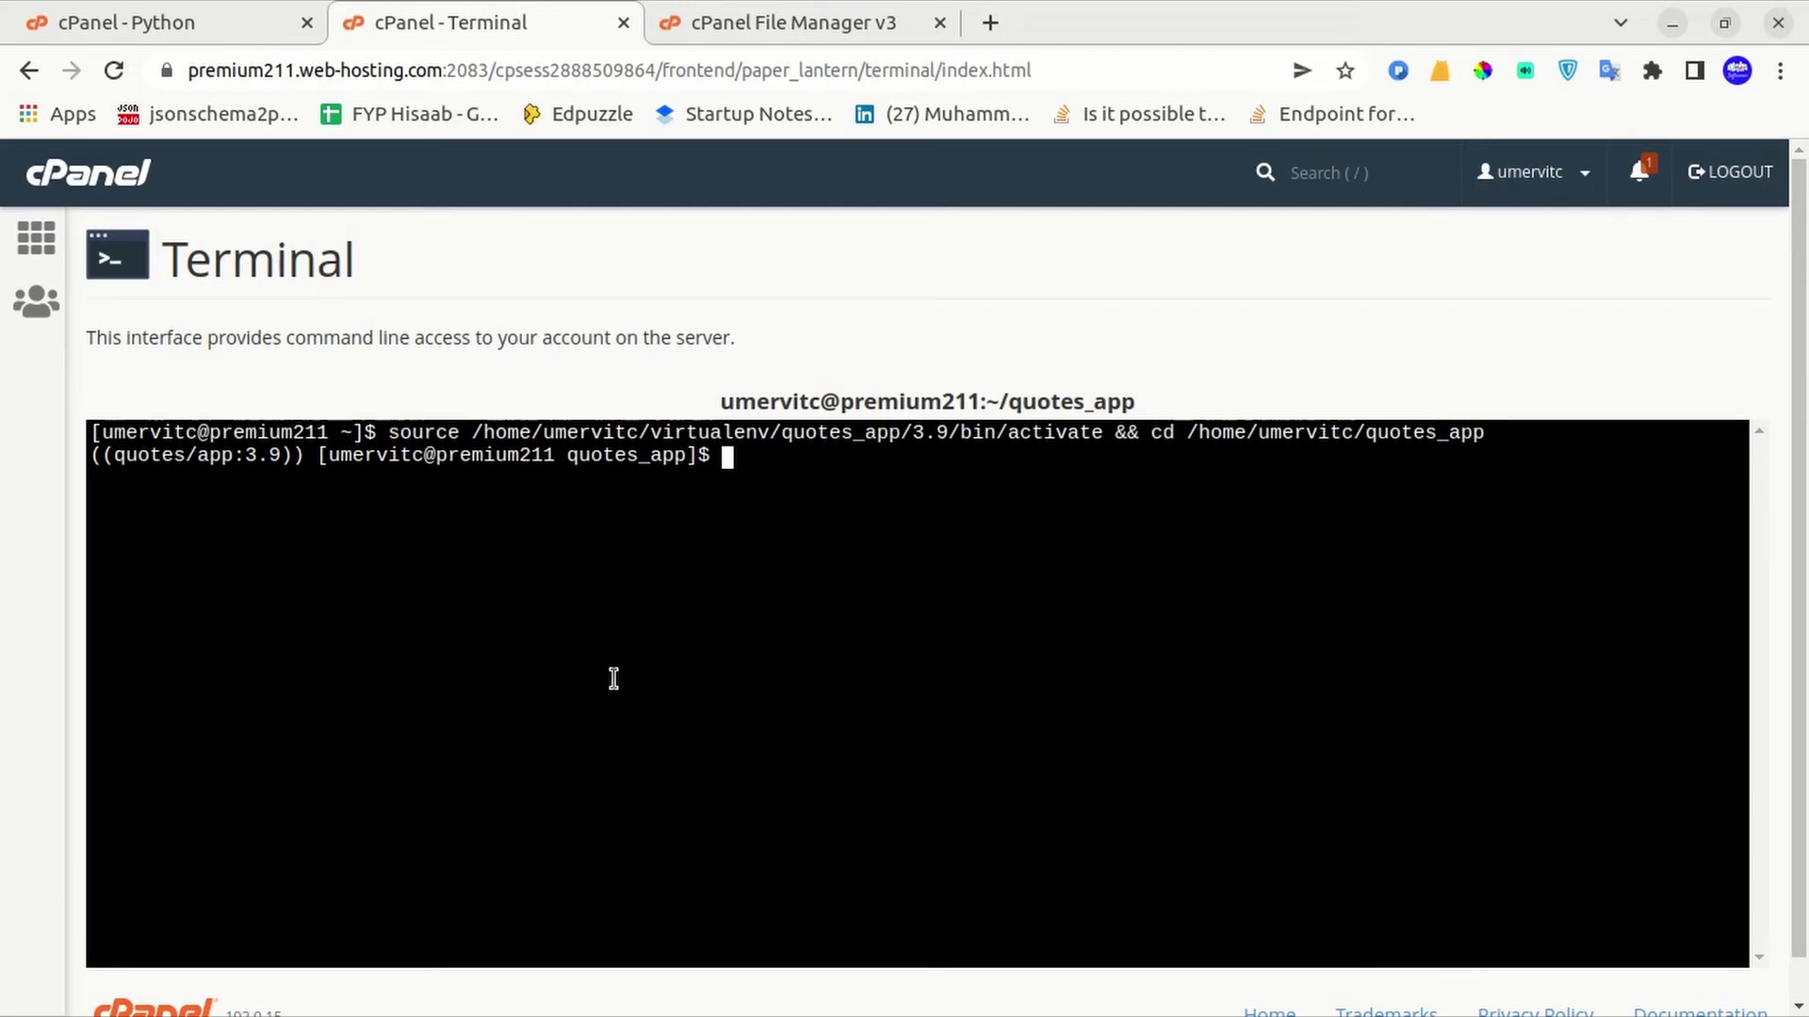
Step: Install Django 4.0.4 with pip install django==4.0.4
type("pip ins")
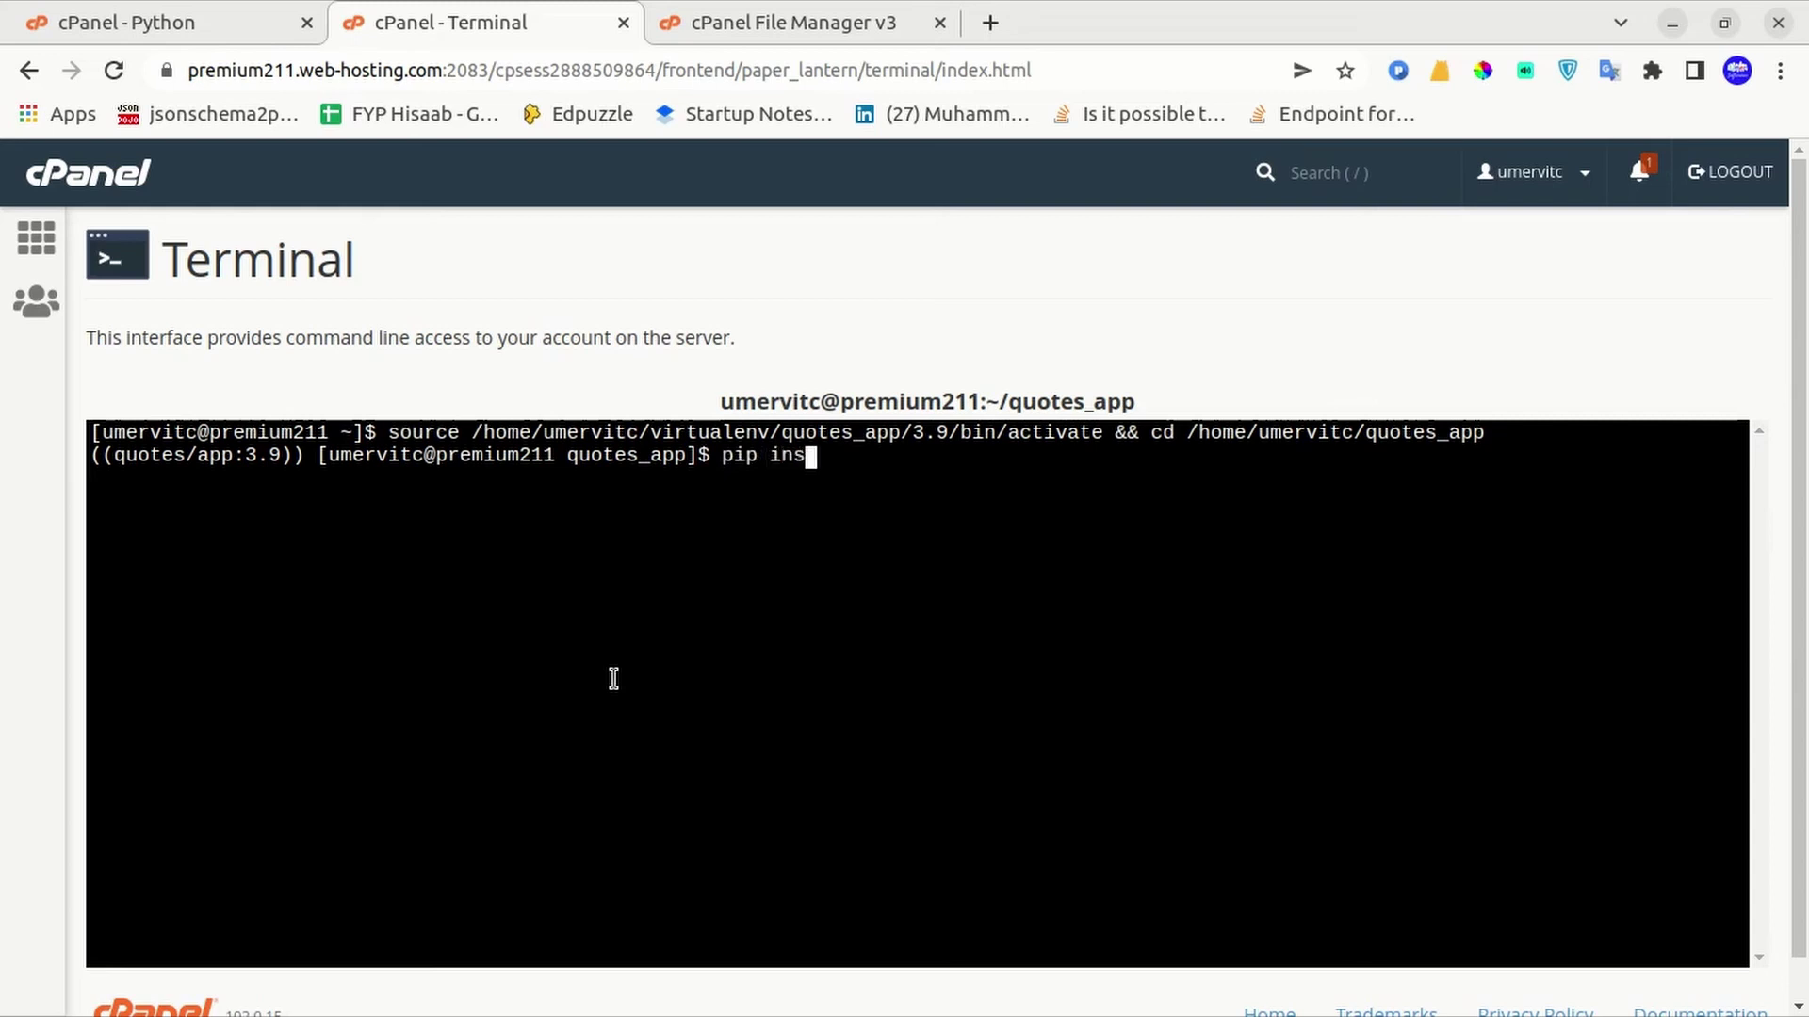
type("tall django")
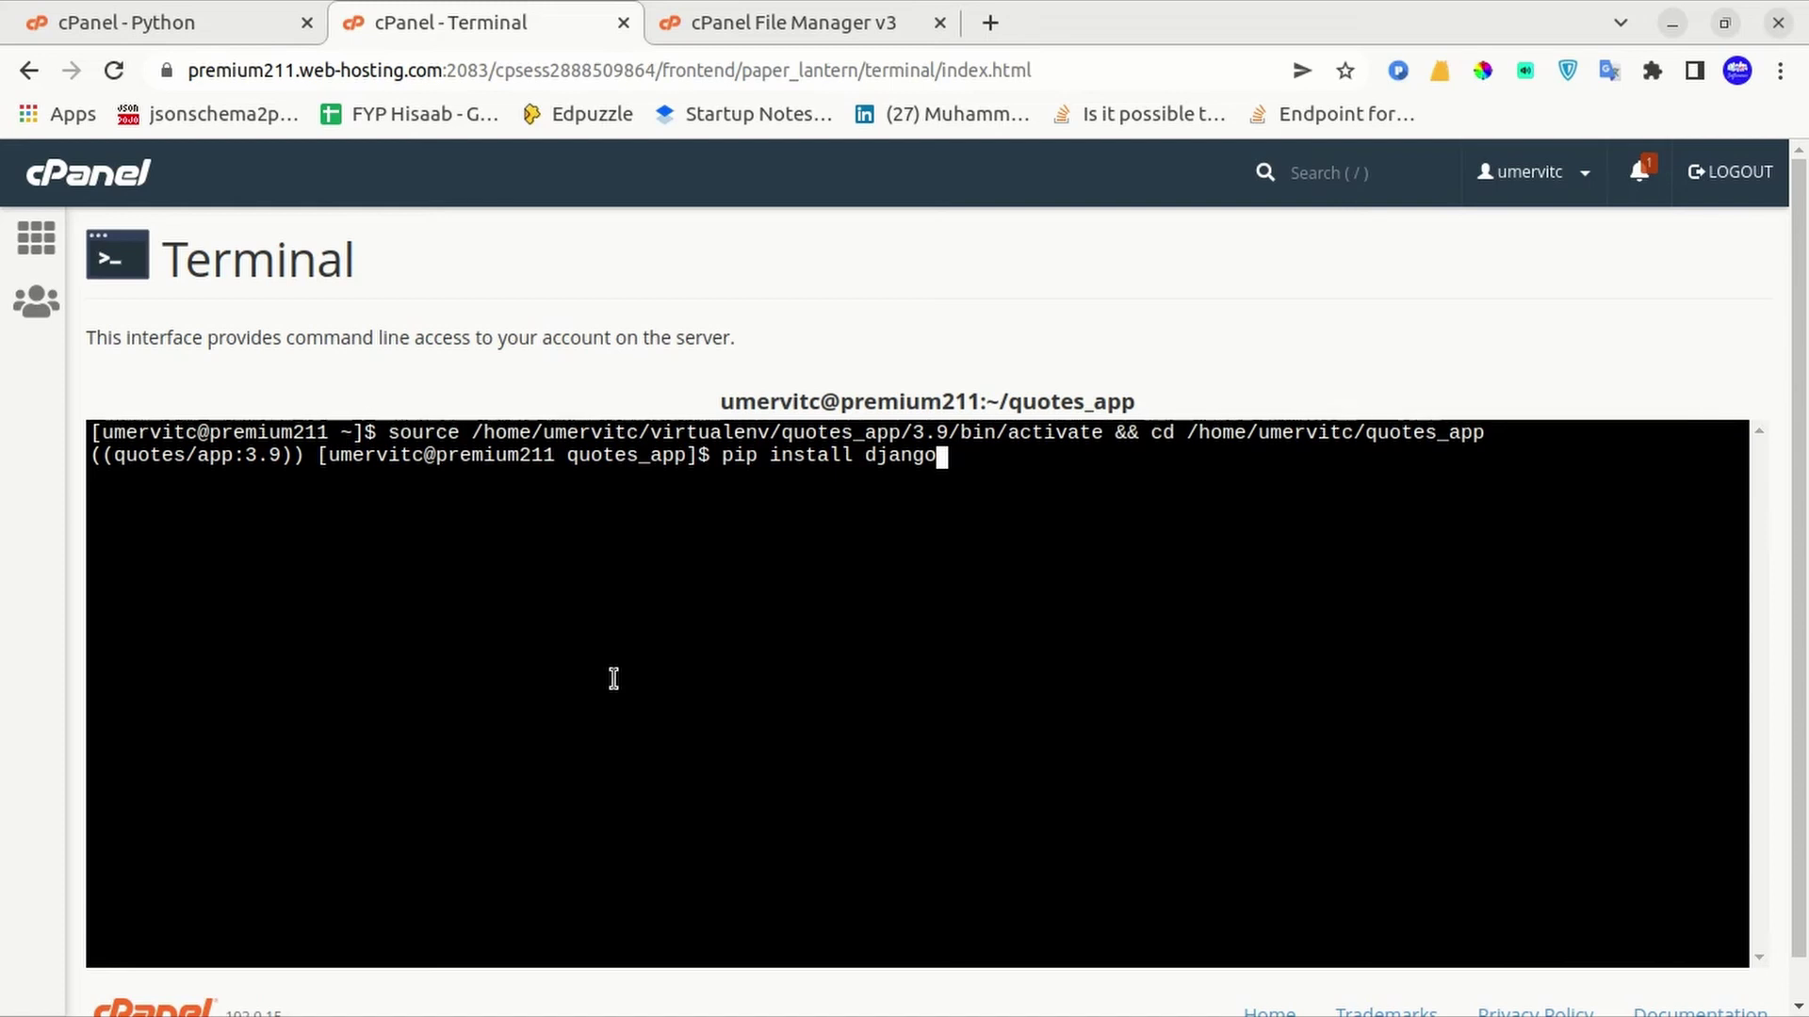
type("==4.0.4")
key("Return")
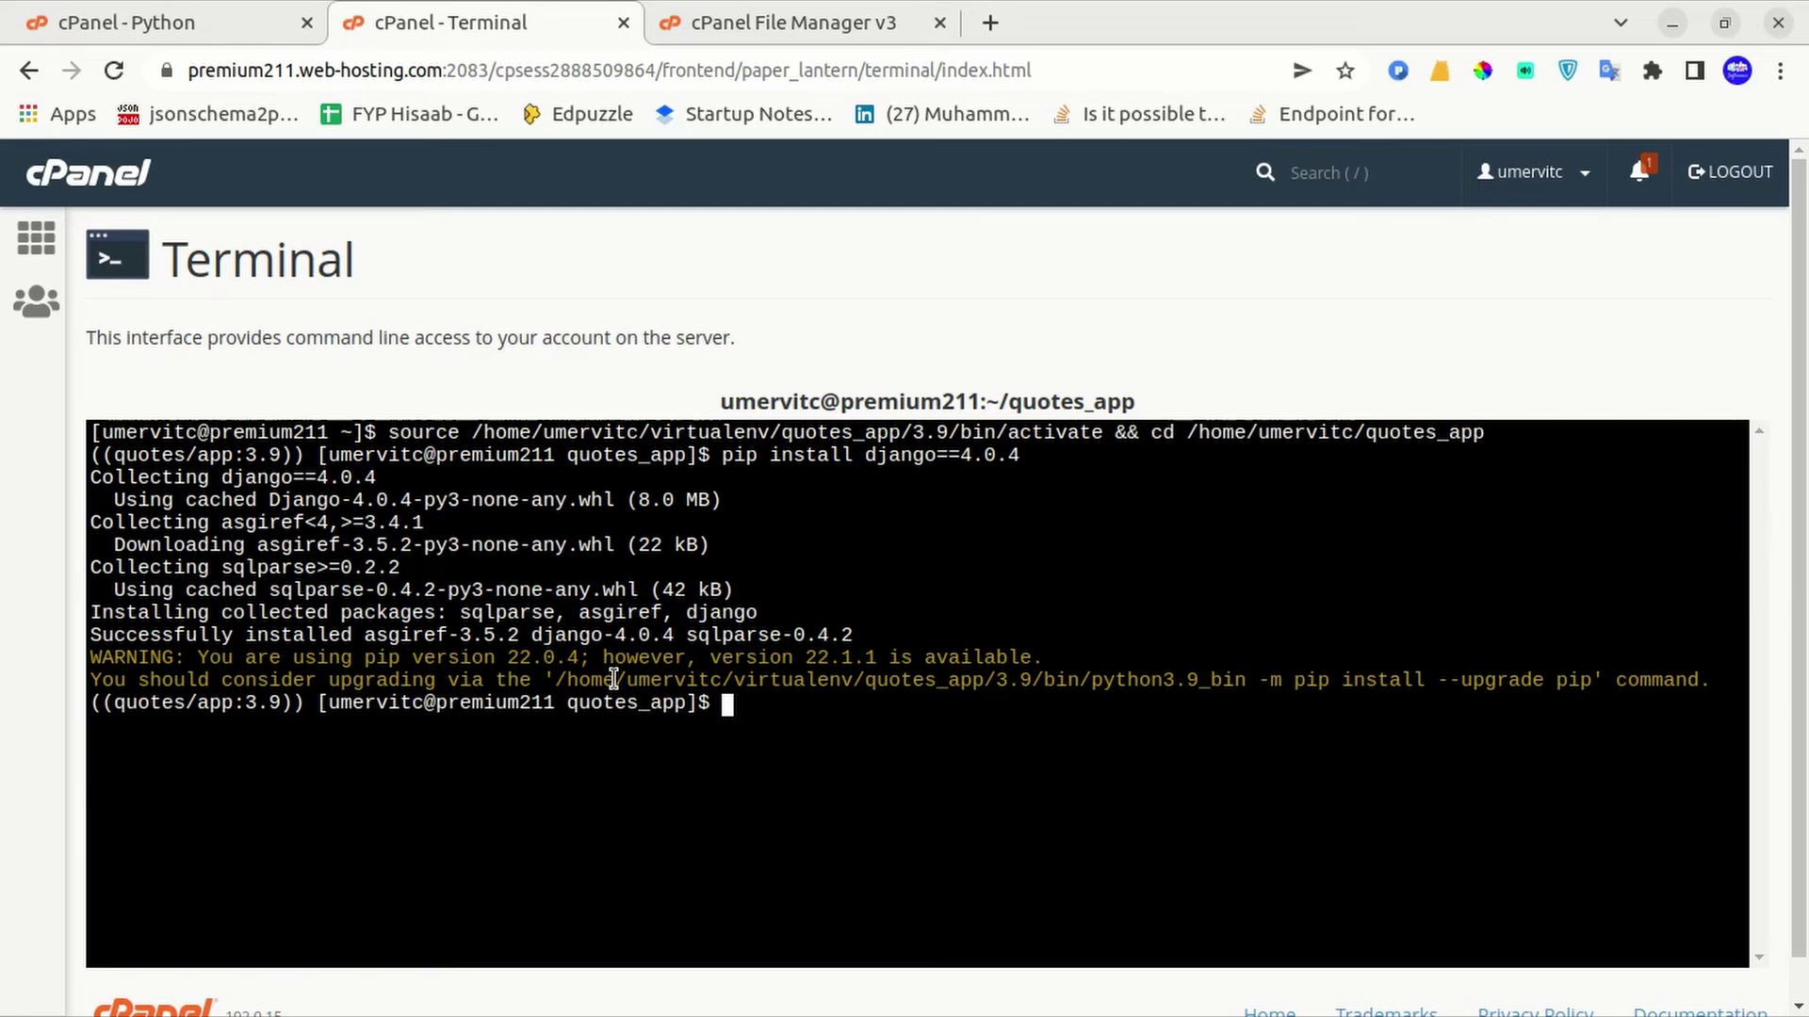
Step: Install pymysql with pip and run python manage.py makemigrations
type("pip ")
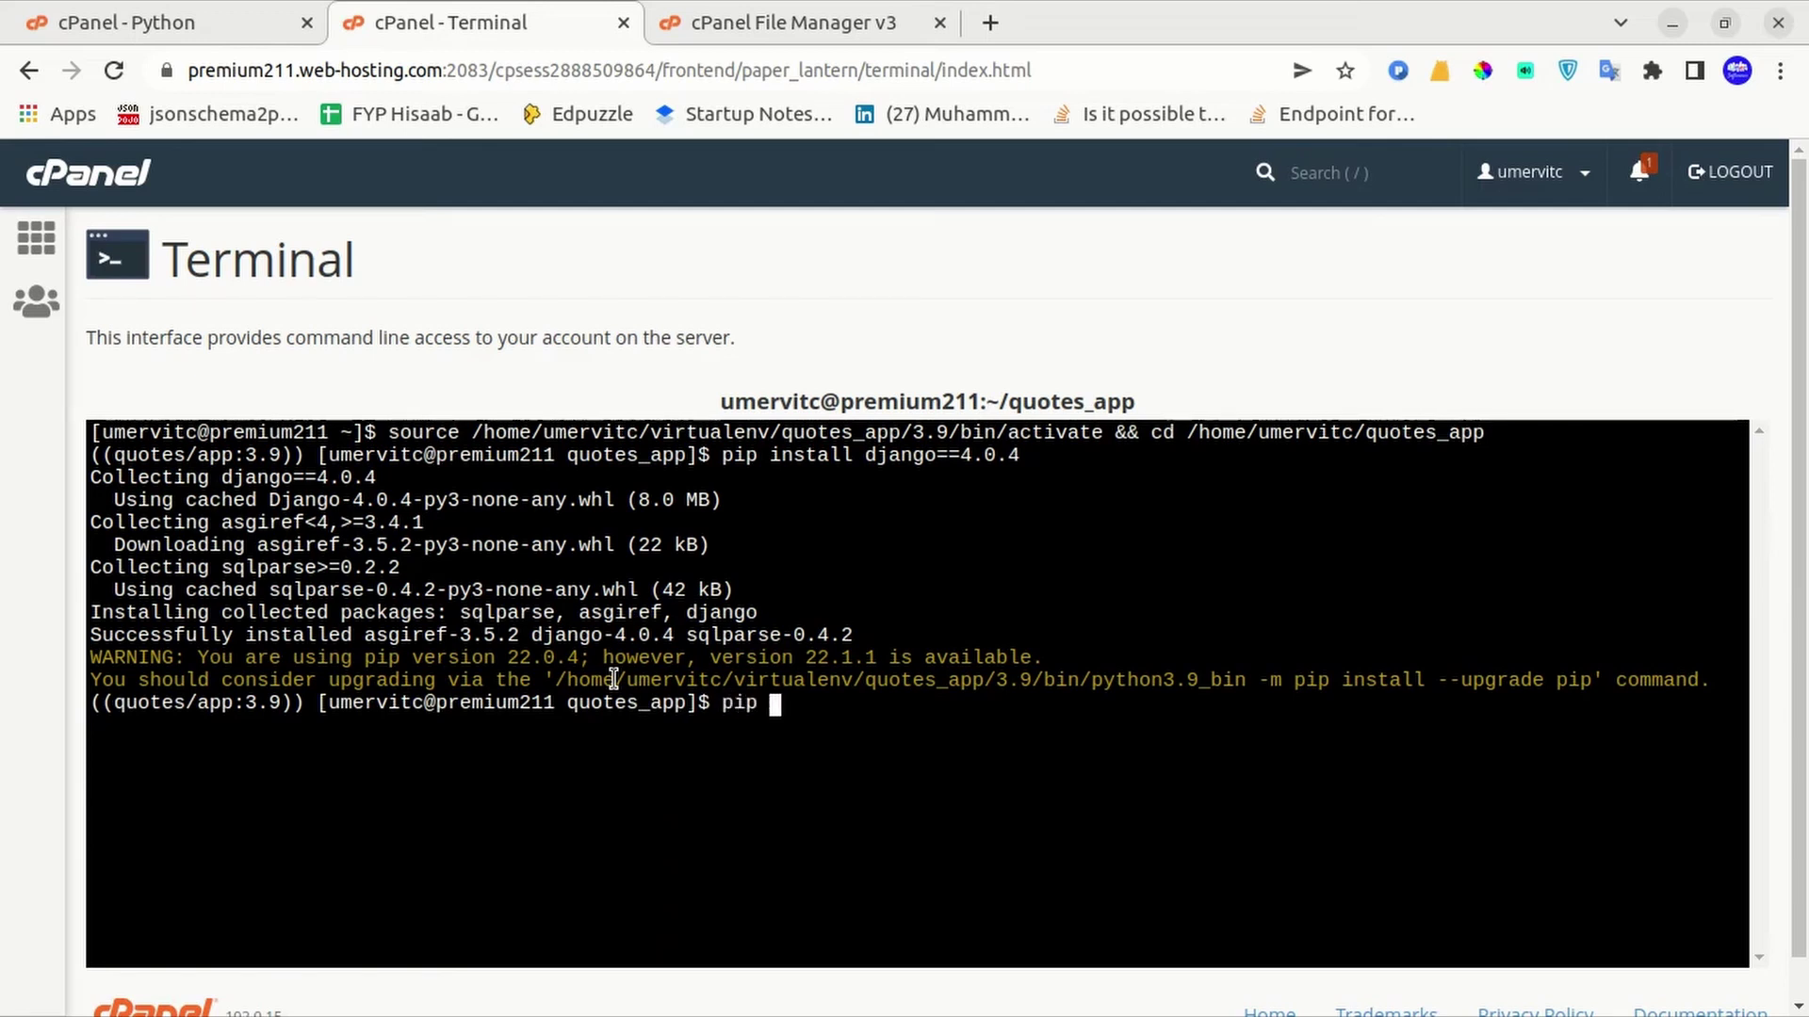
type("install pymysql")
key("Return")
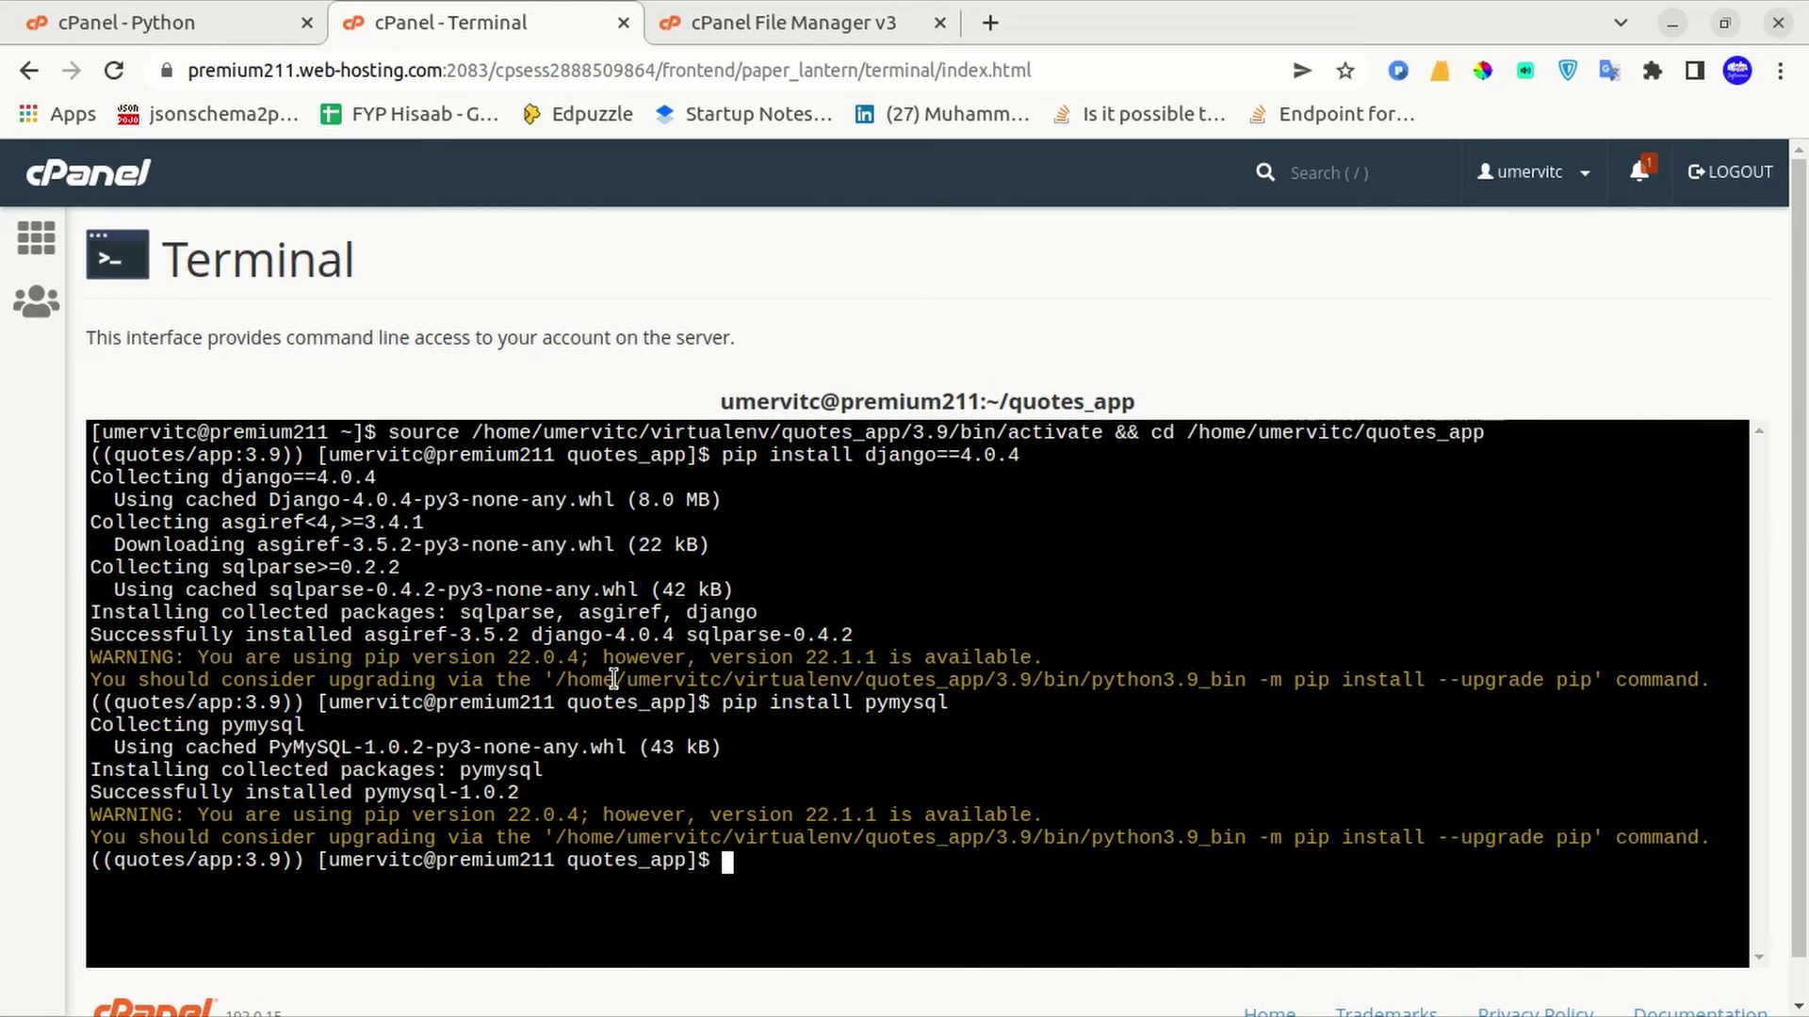
type("python man")
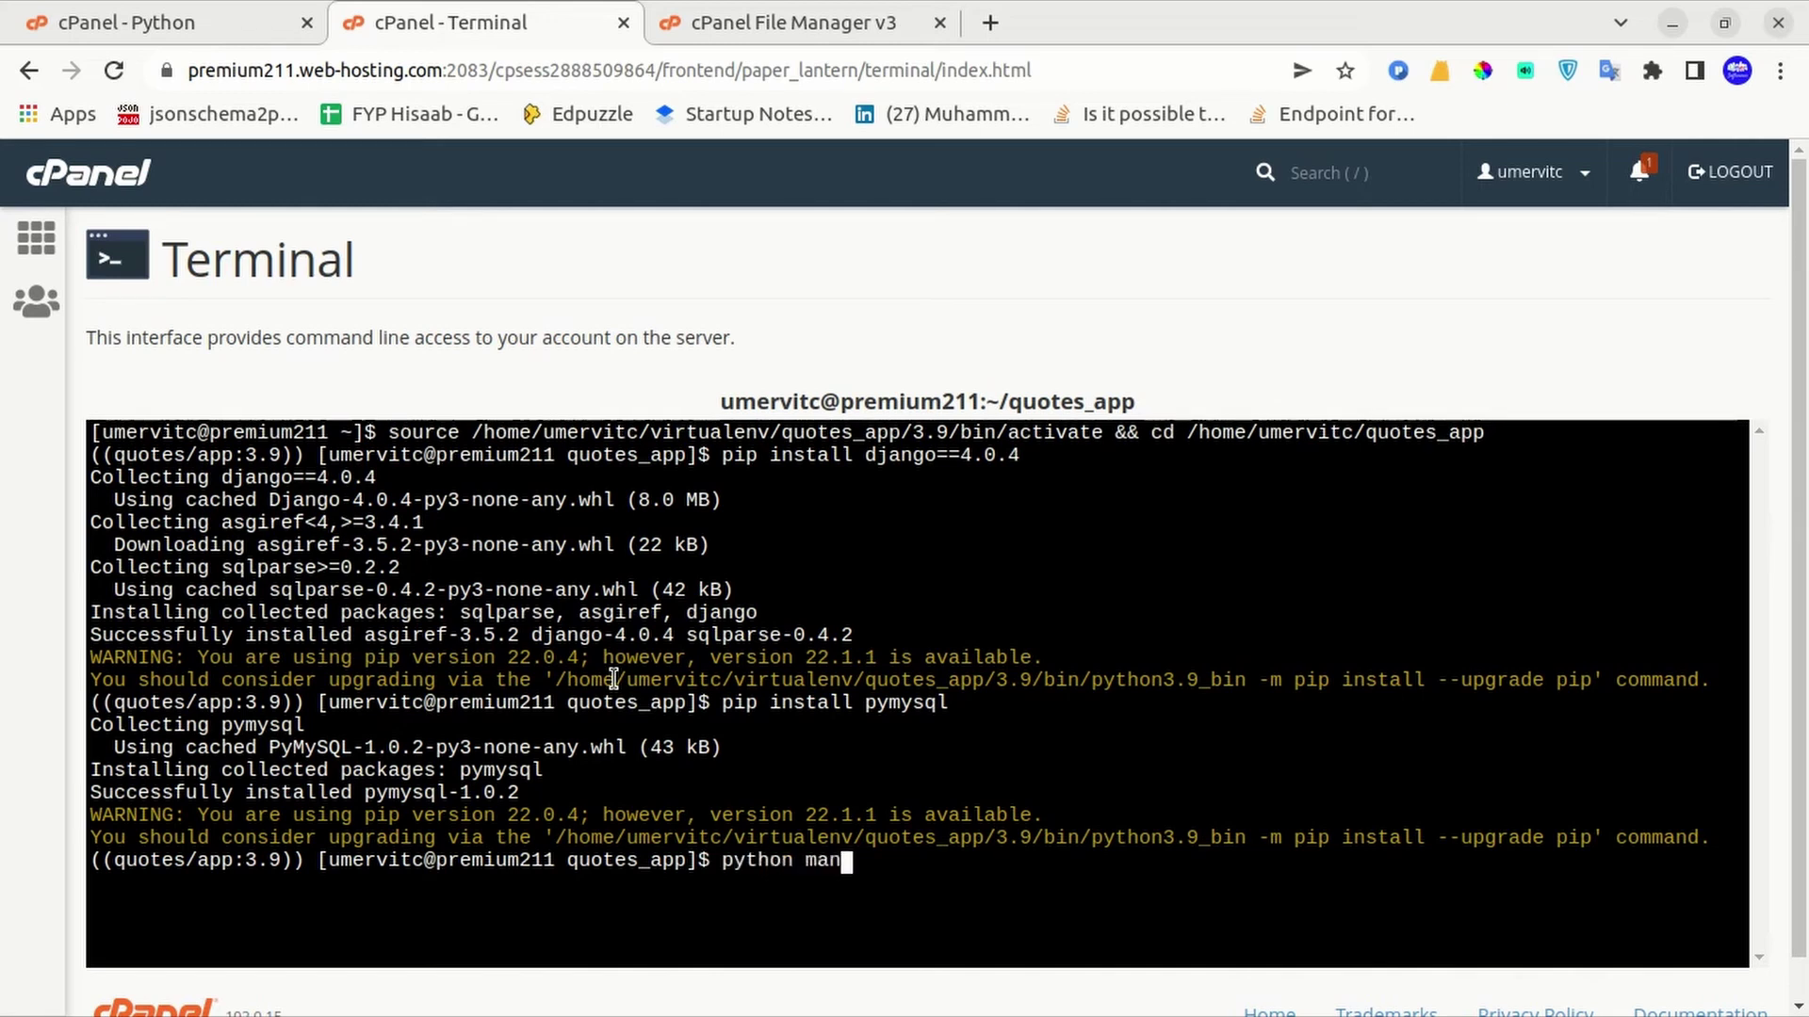
type("age.py m")
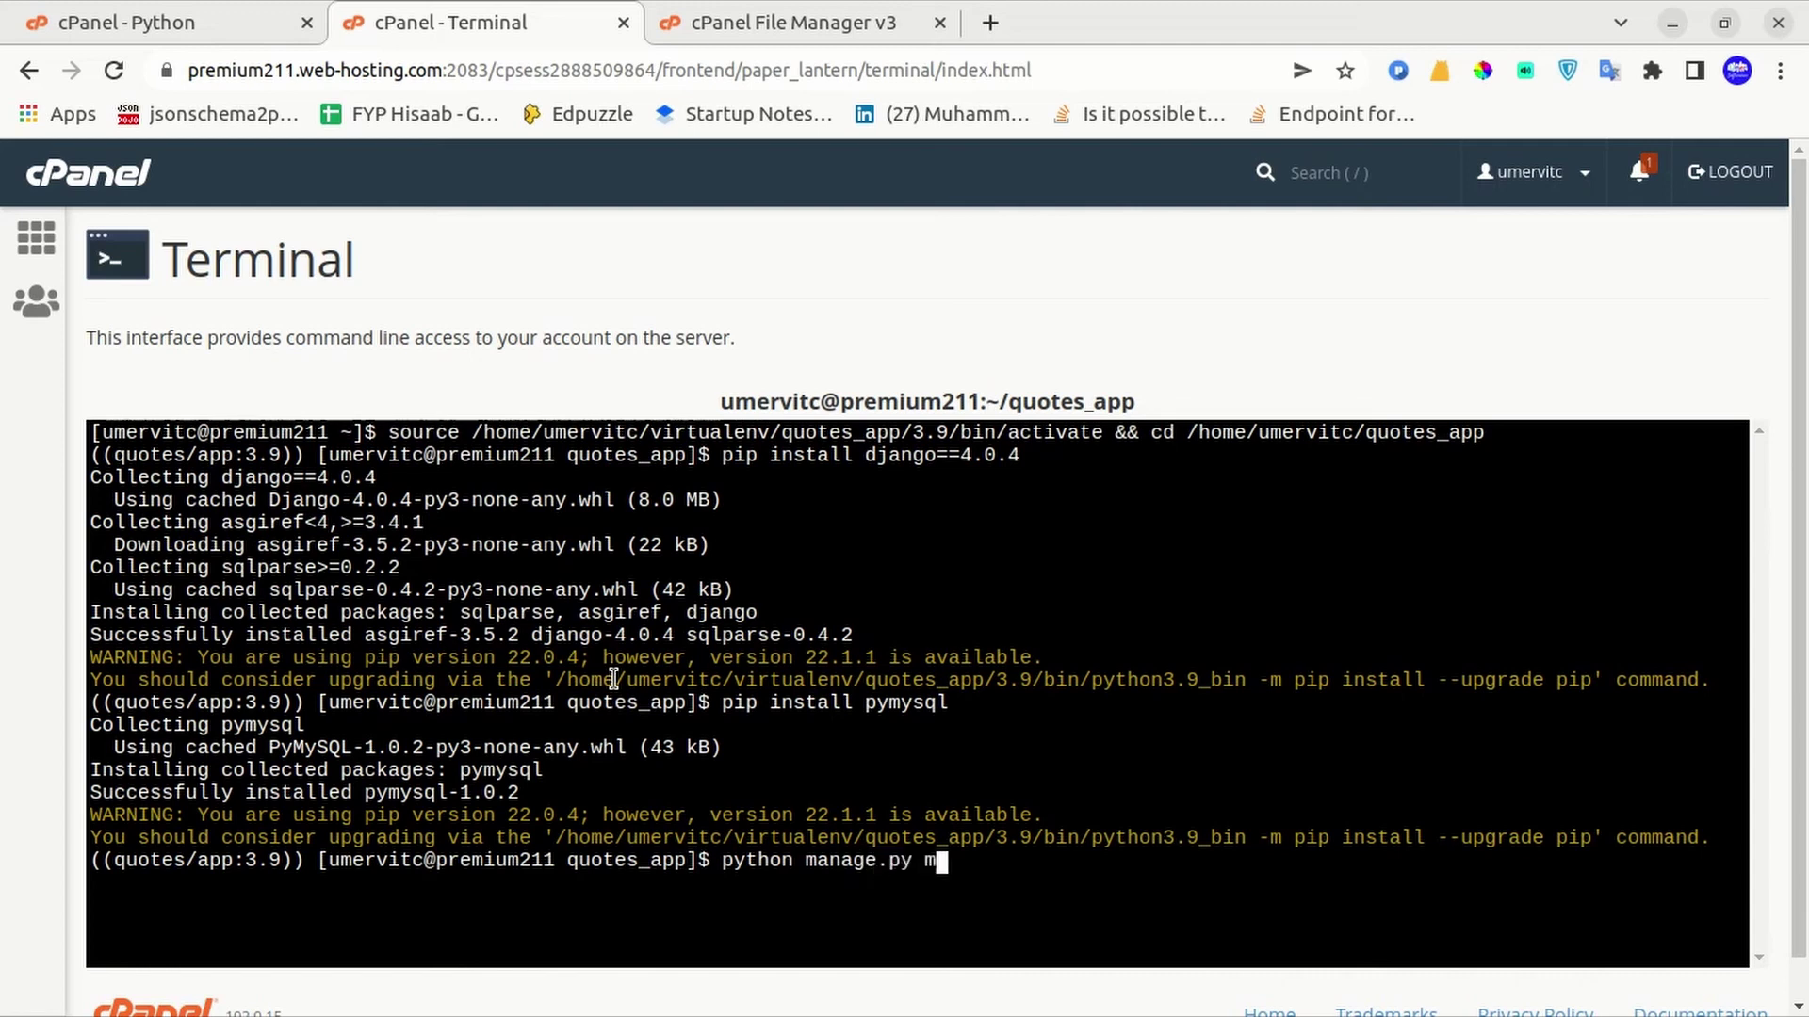
type("akemi")
type("g")
type("rations")
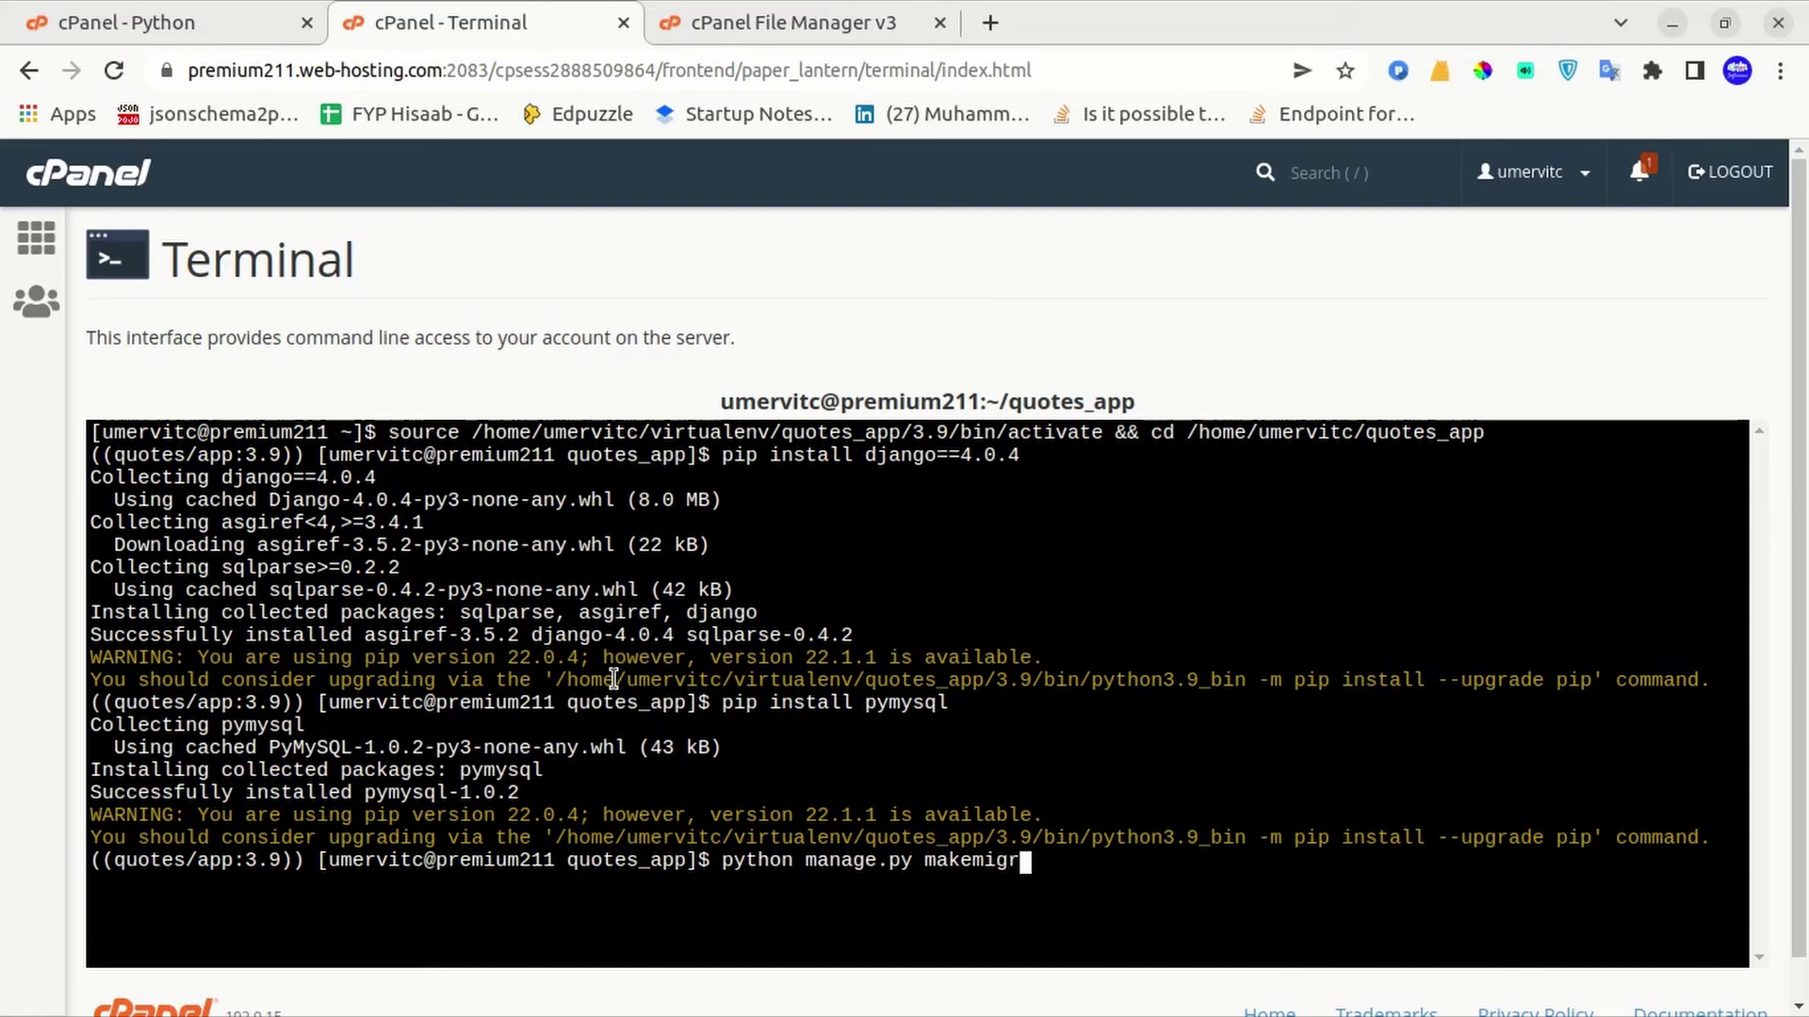
key("Return")
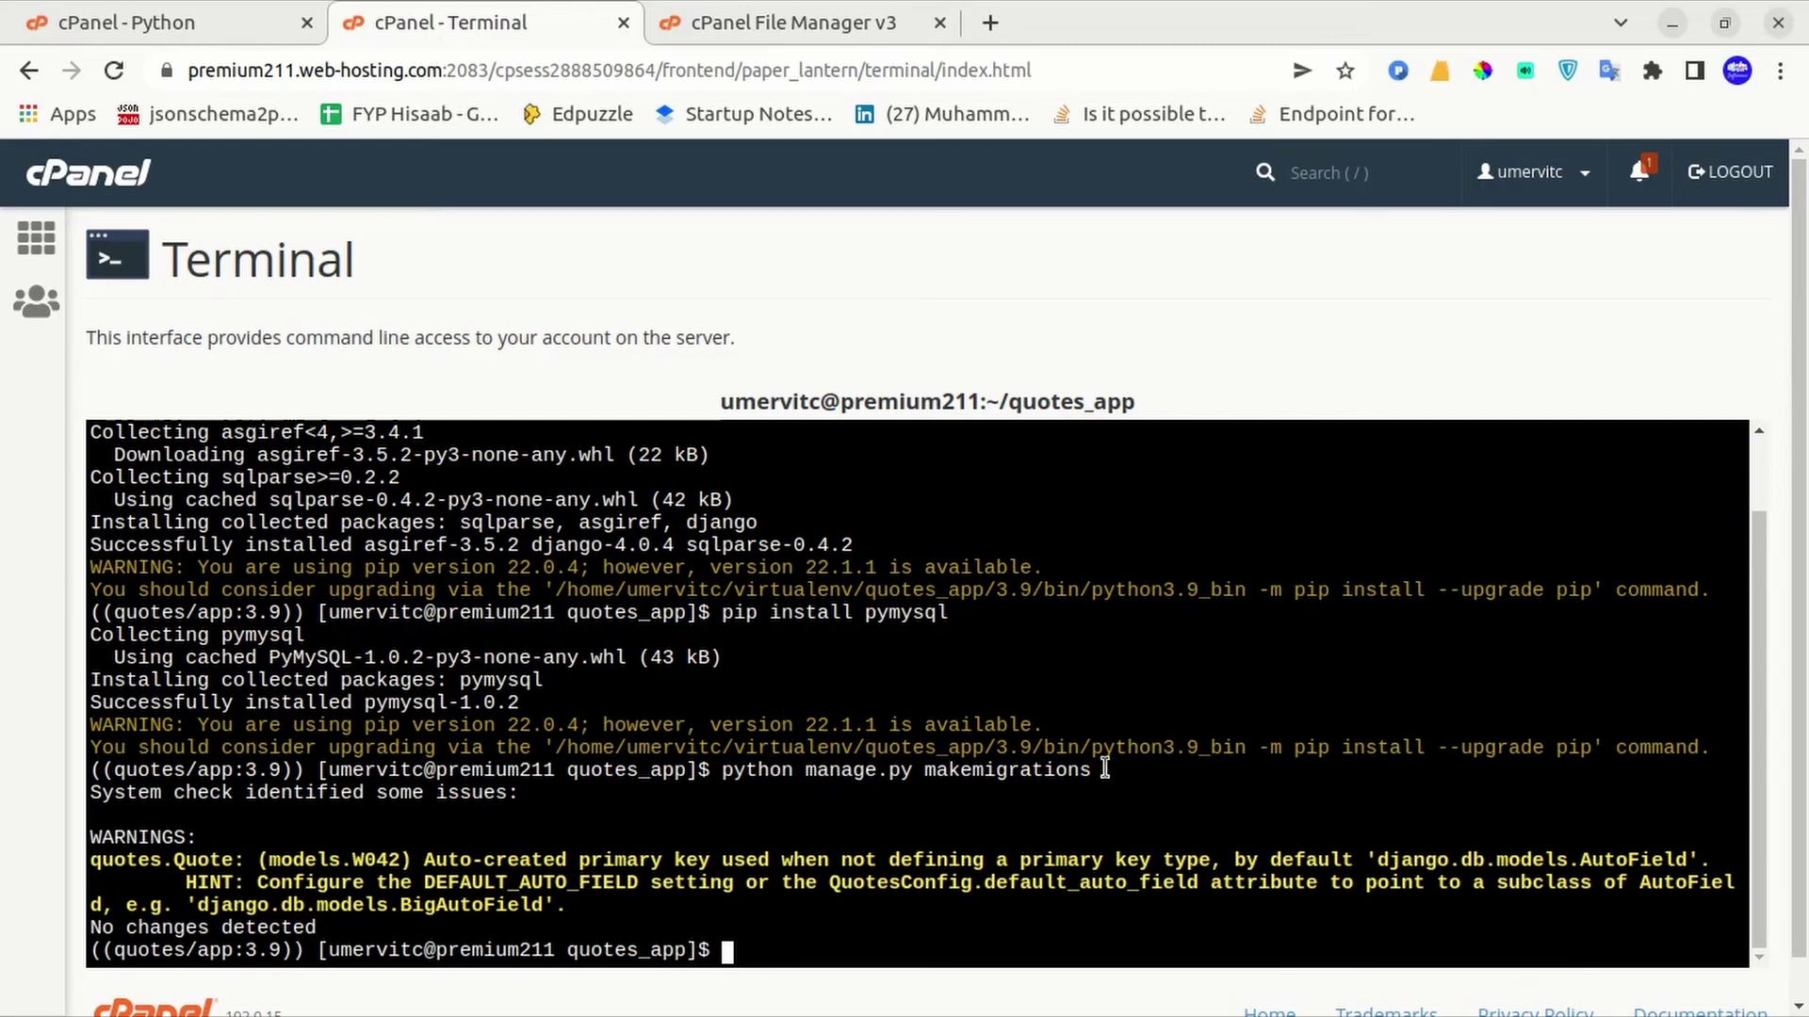
Step: Apply all migrations with python manage.py migrate and enter the collectstatic command
type("python manage.")
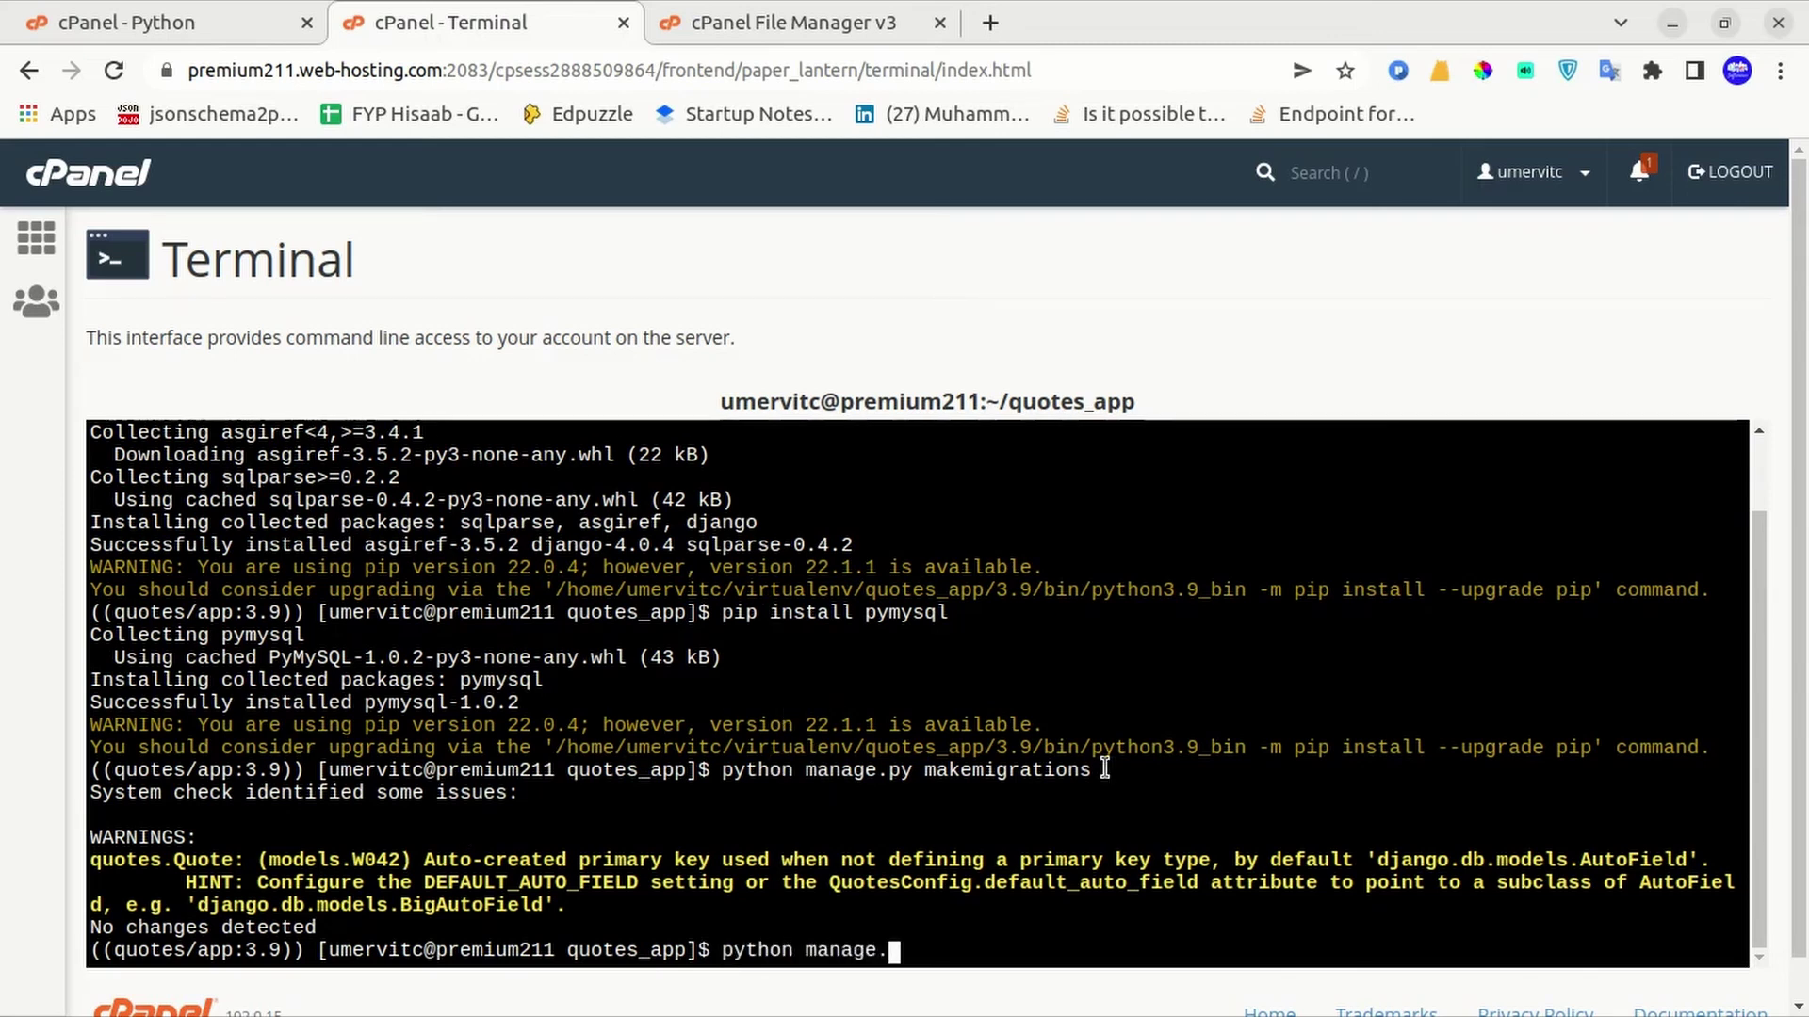
type("py migrate")
key("Return")
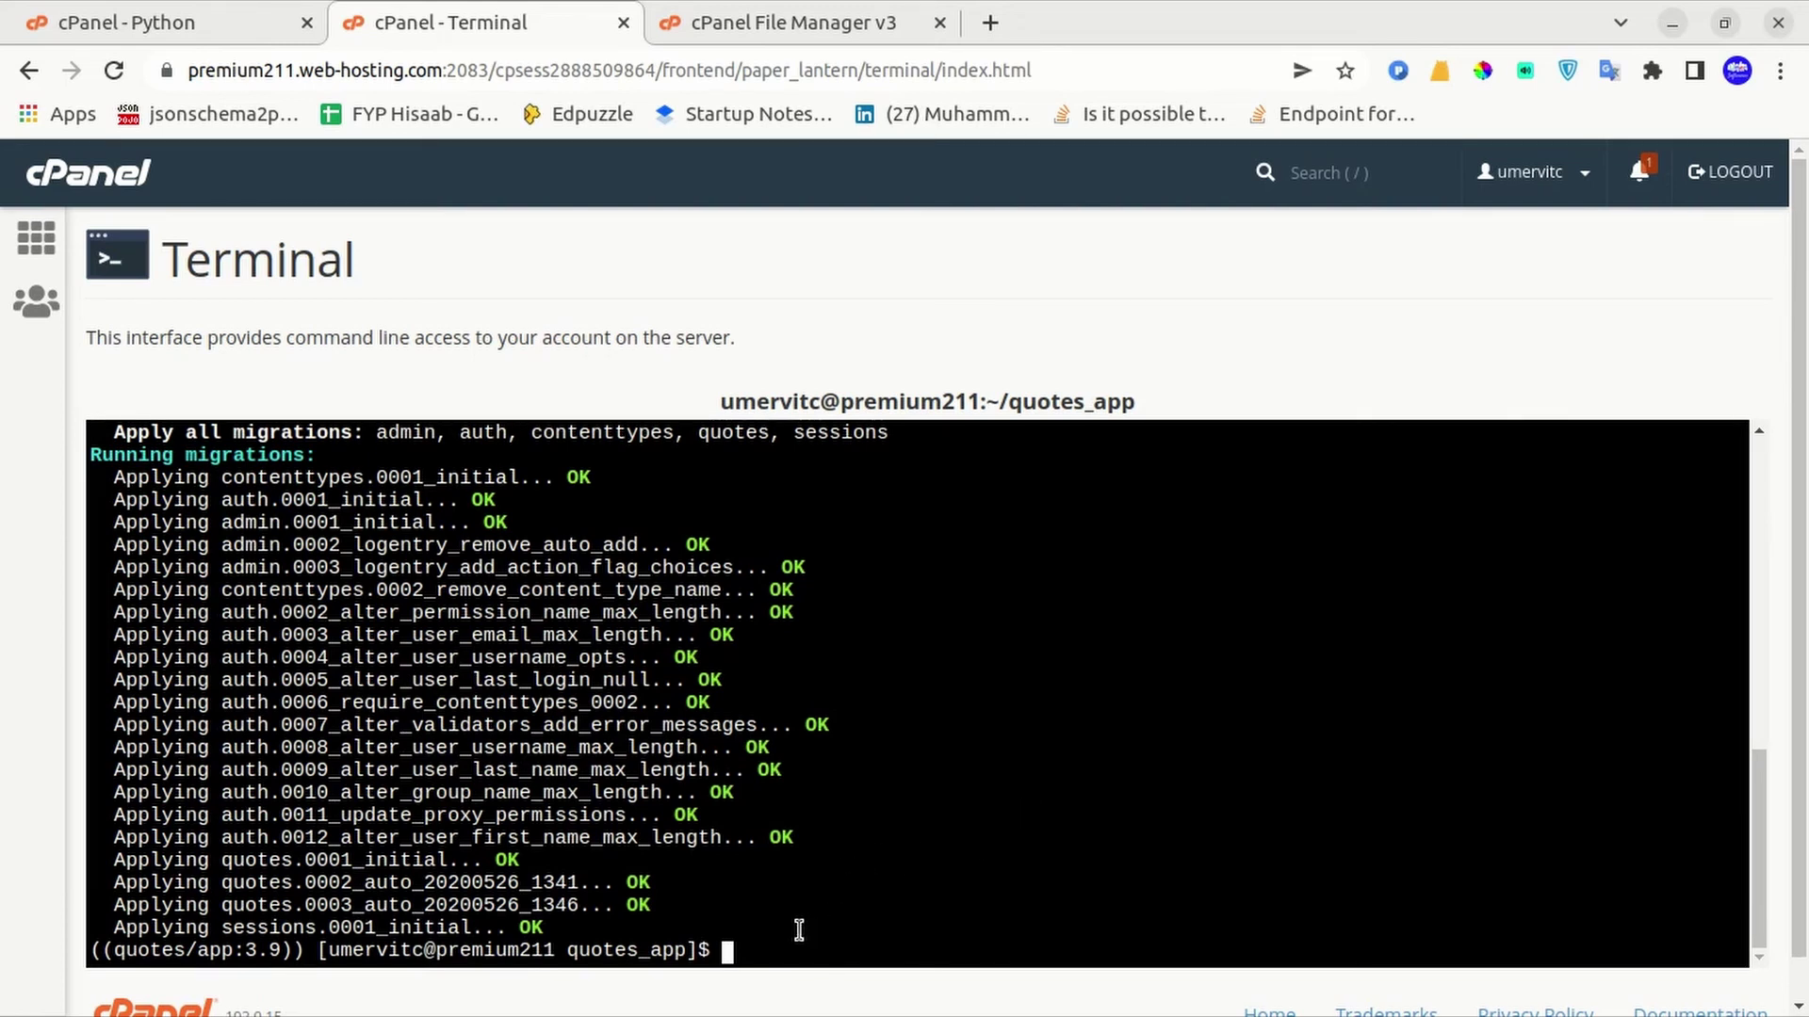
type("python")
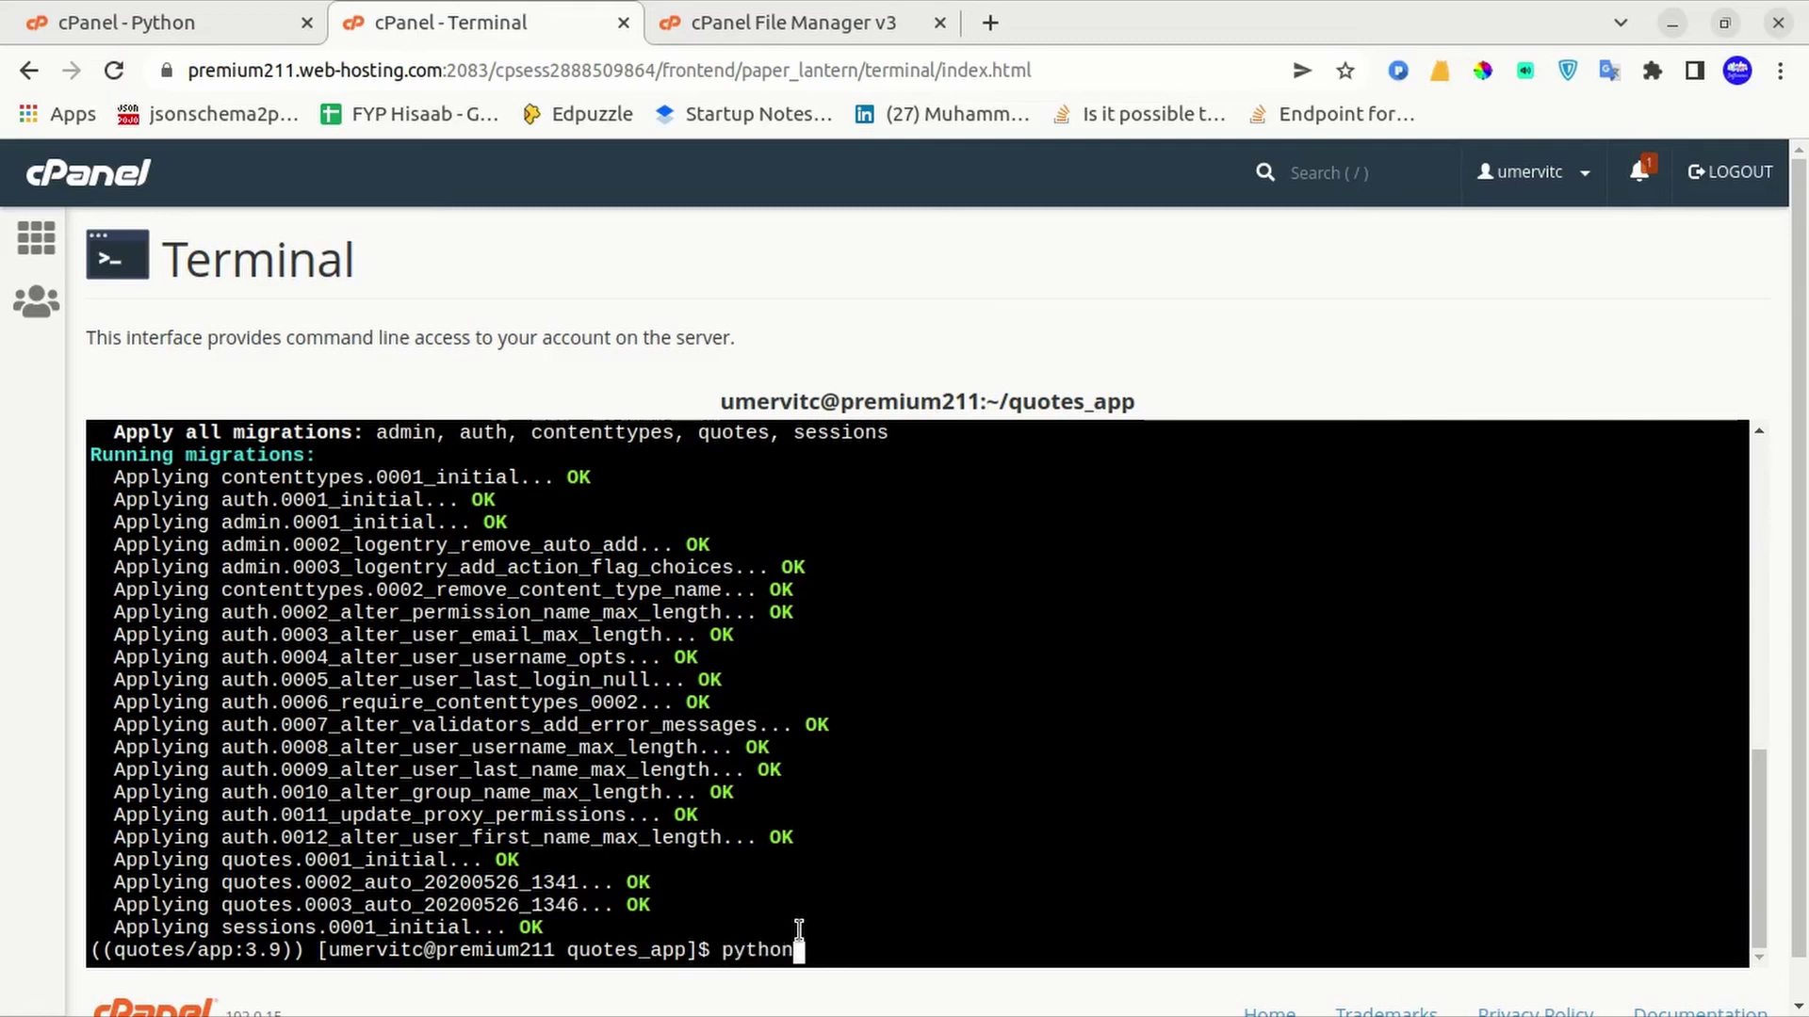
type(" manage.py c")
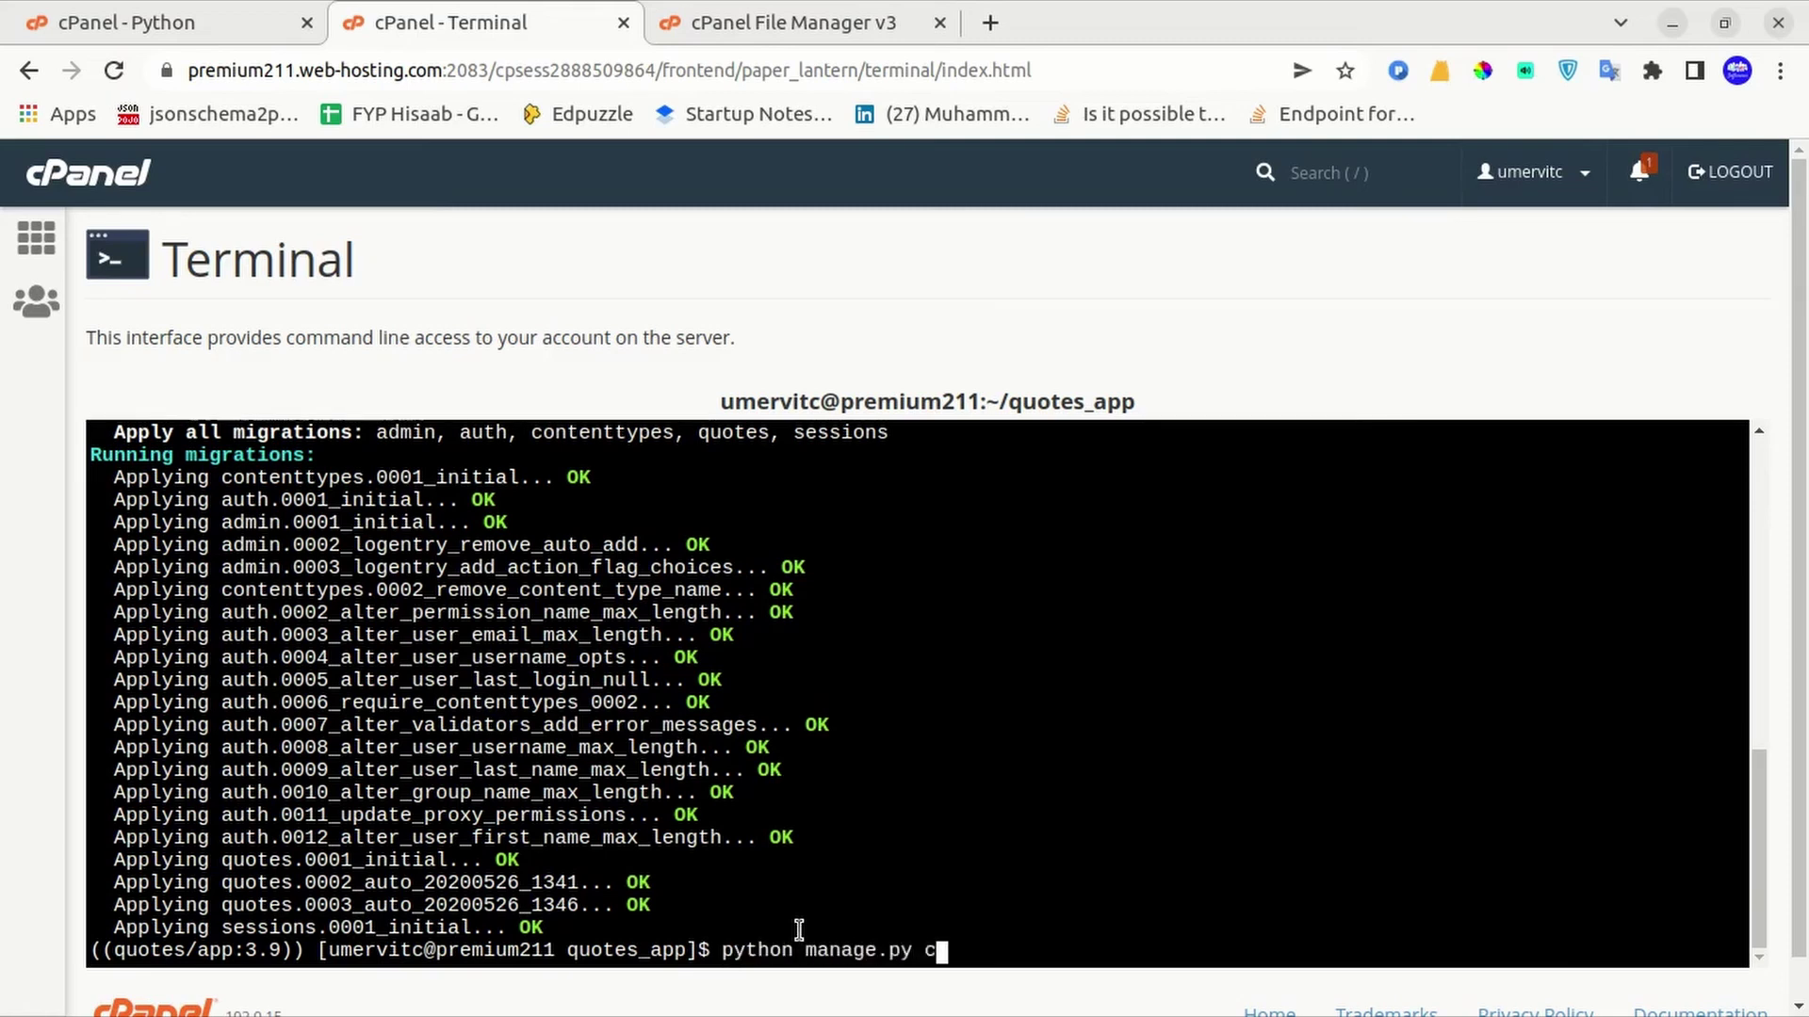
type("ollectstat")
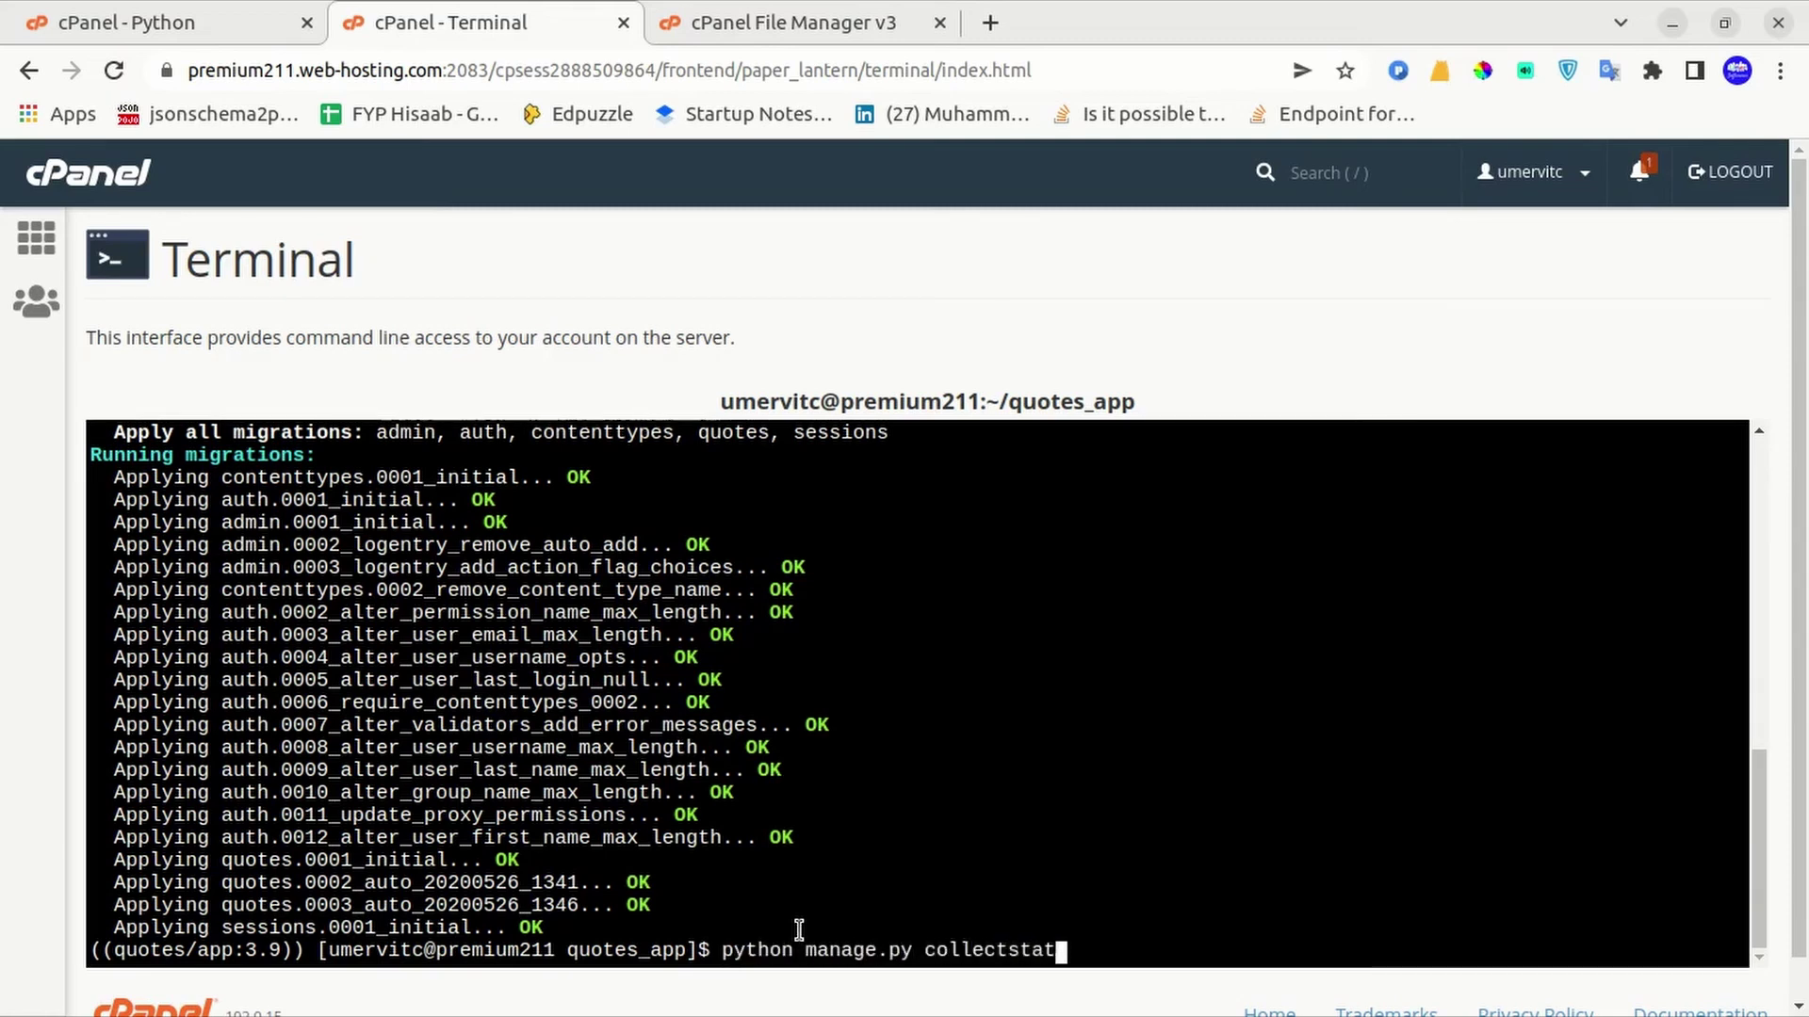
type("ic")
Step: Run collectstatic, copying 246 static files into django.umer.link/static, and review the output
key("Return")
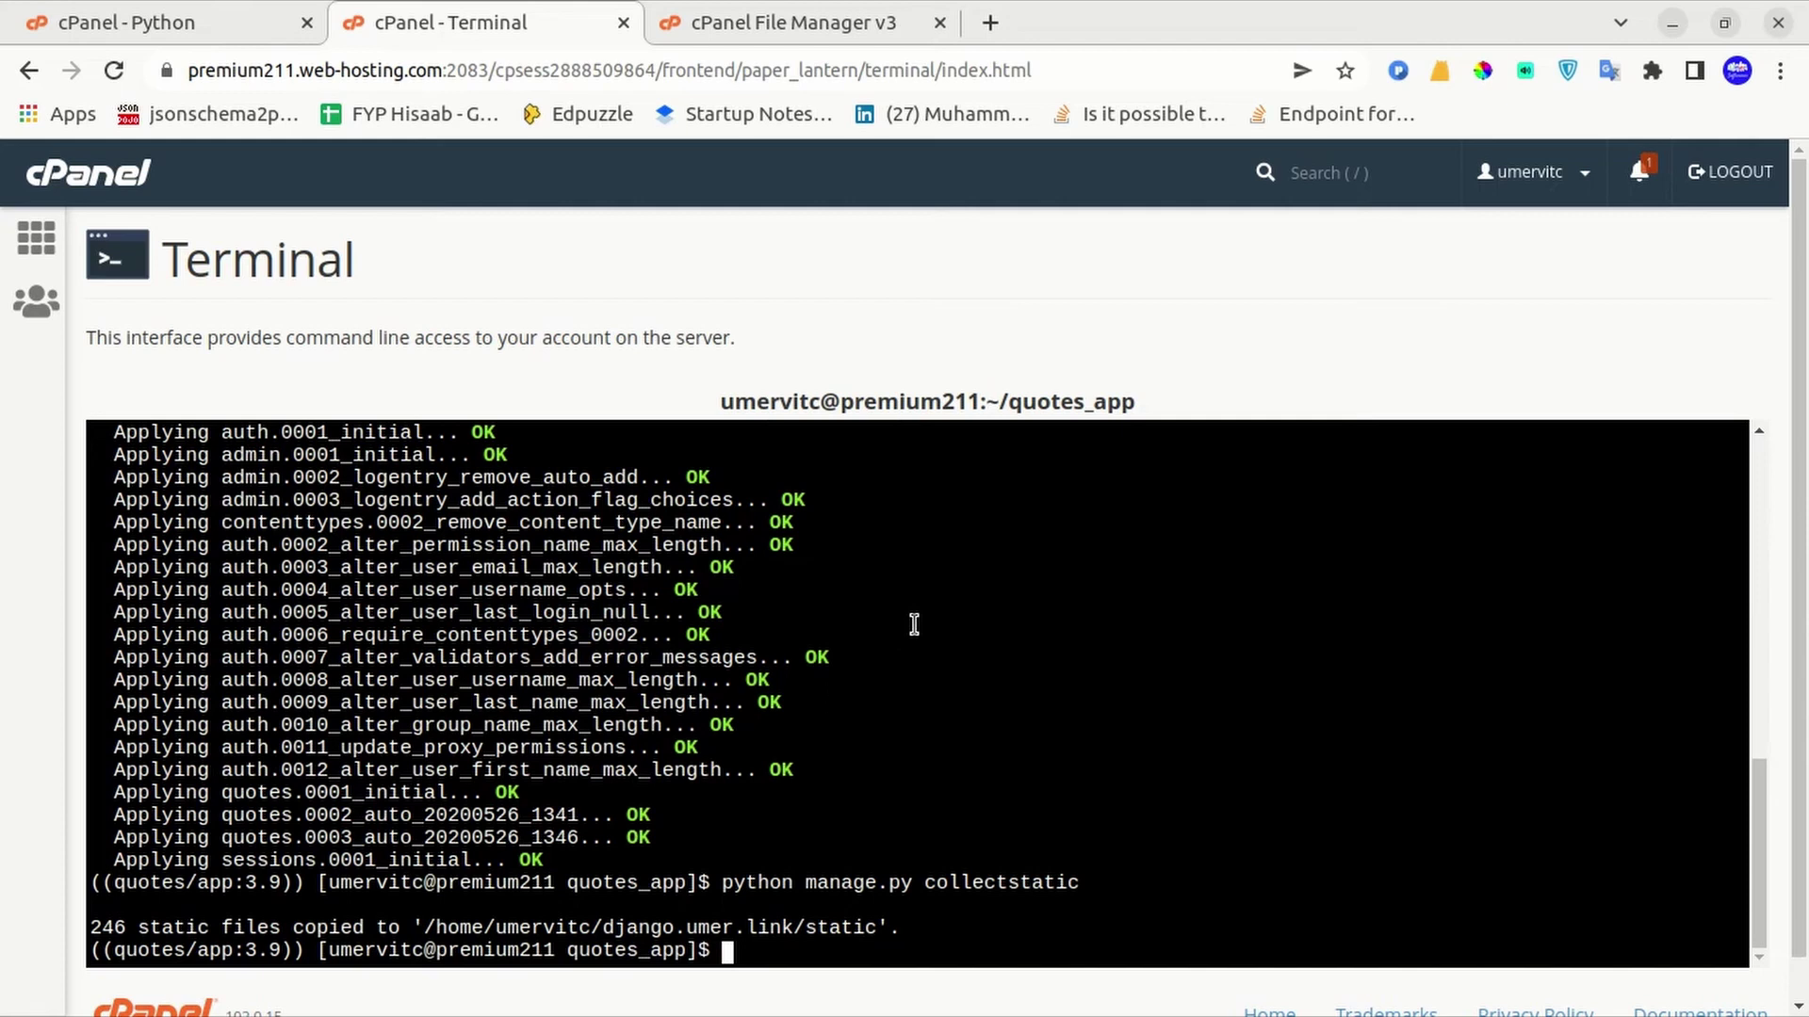
scroll(914, 624, "up", 10)
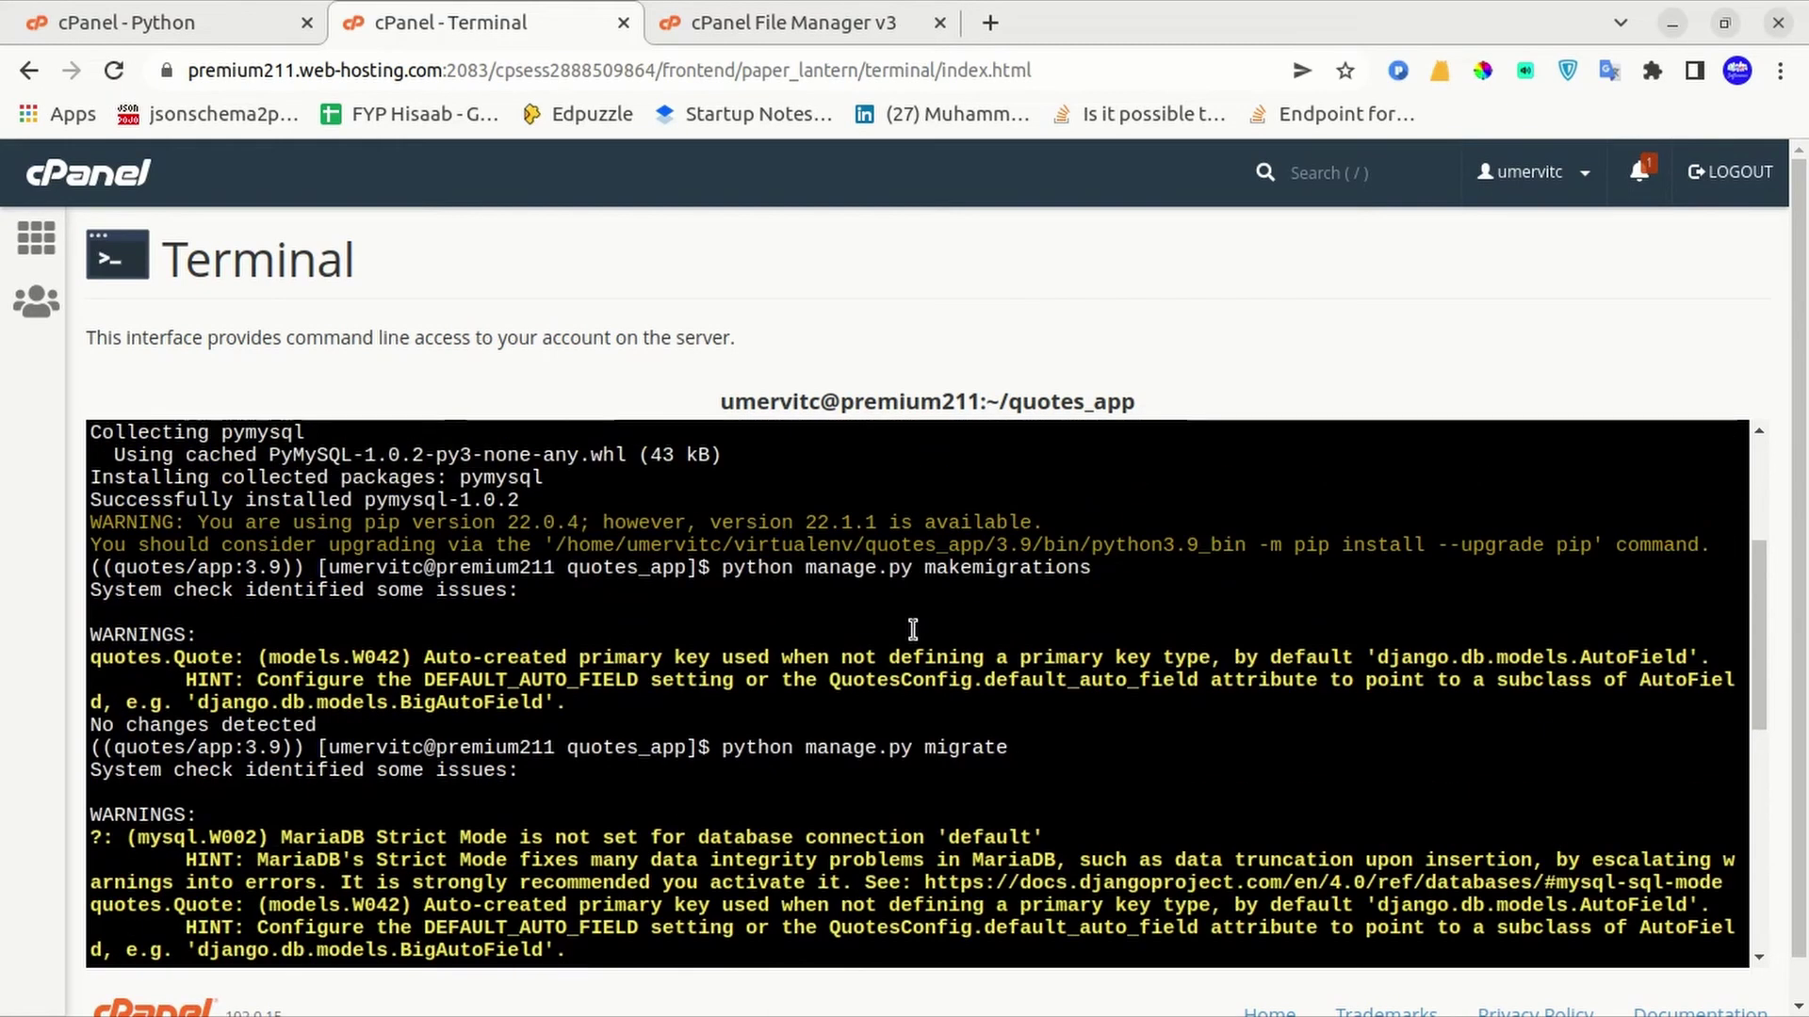
scroll(912, 629, "up", 4)
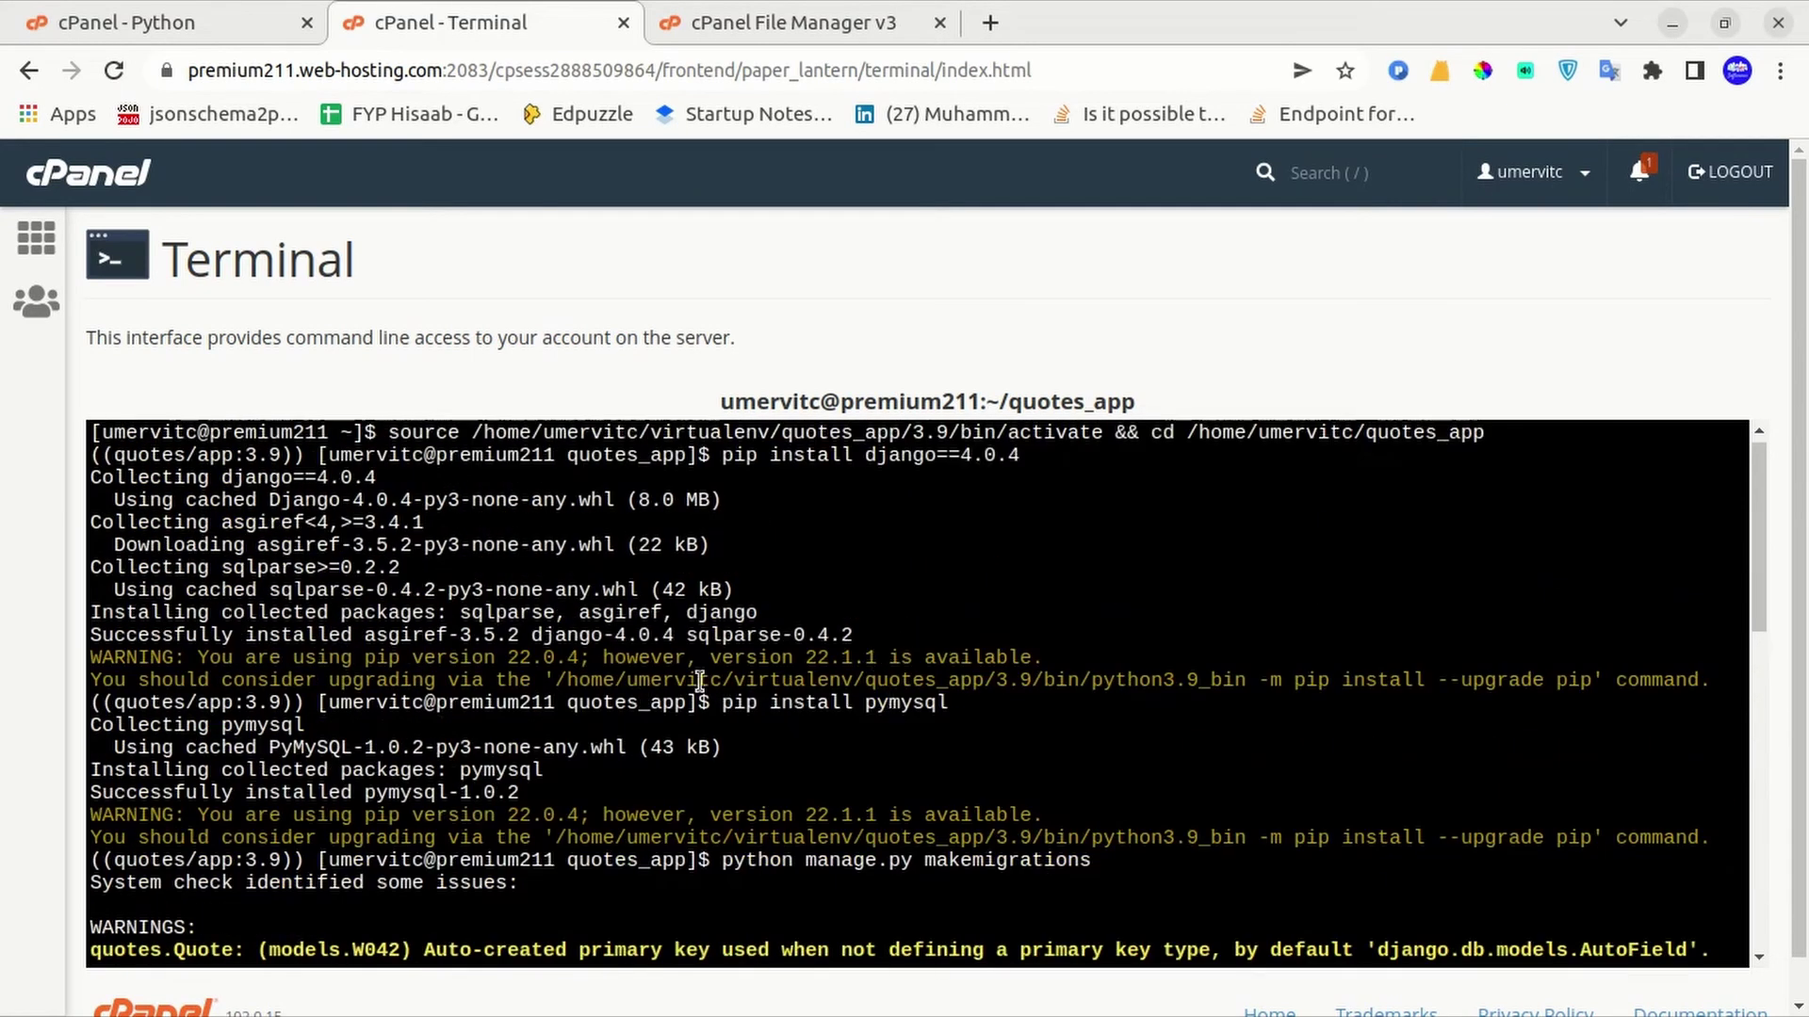
scroll(912, 724, "down", 15)
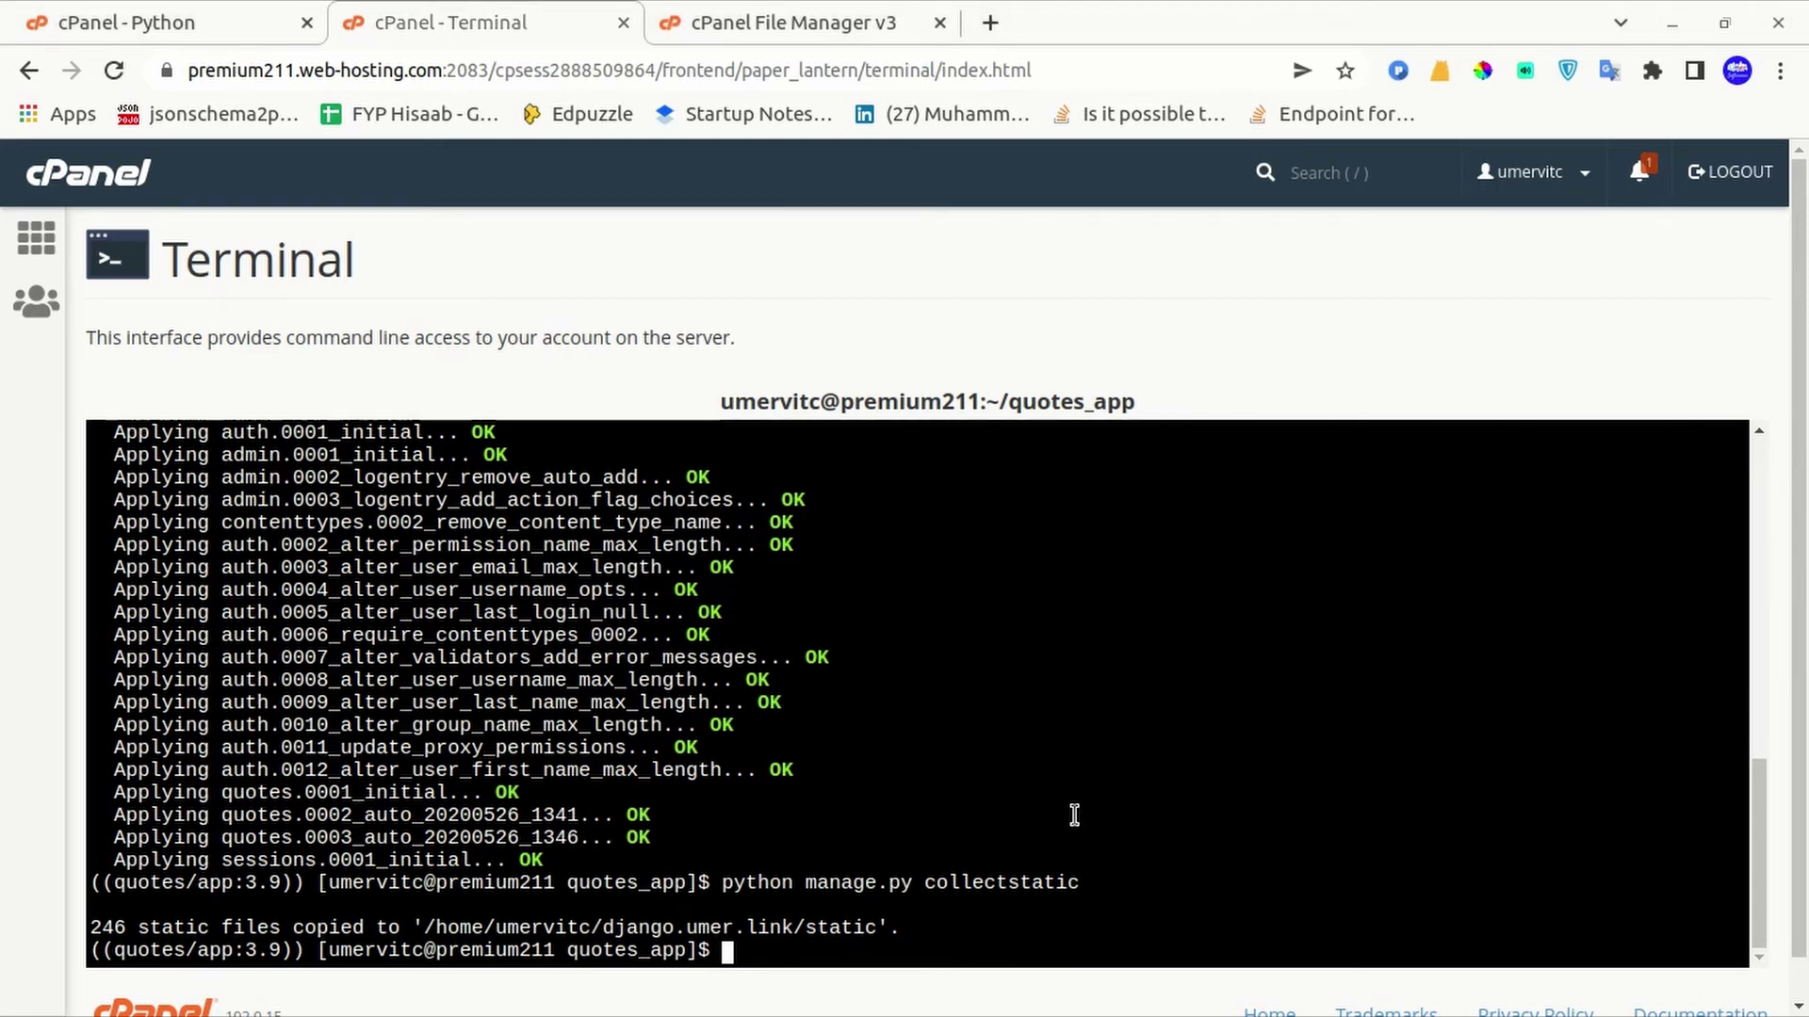
Step: Load django.umer.link in a new Chrome tab
left_click(989, 23)
type("djan")
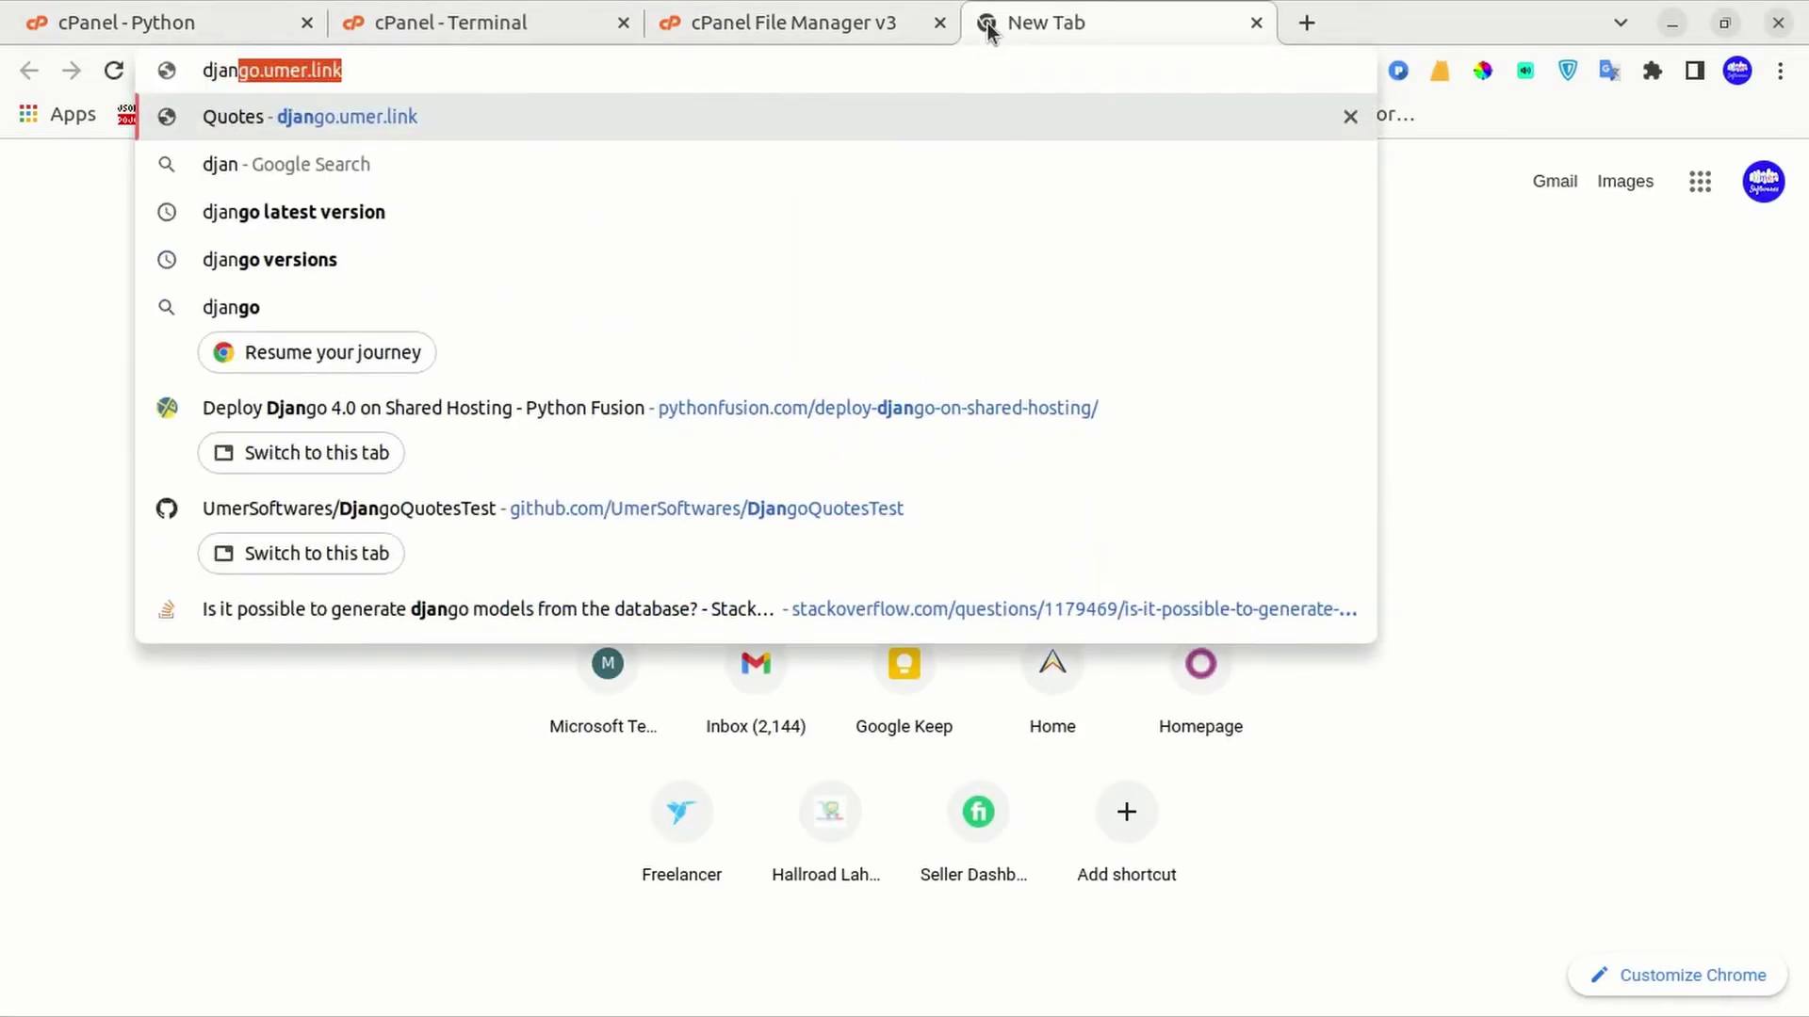
key("Return")
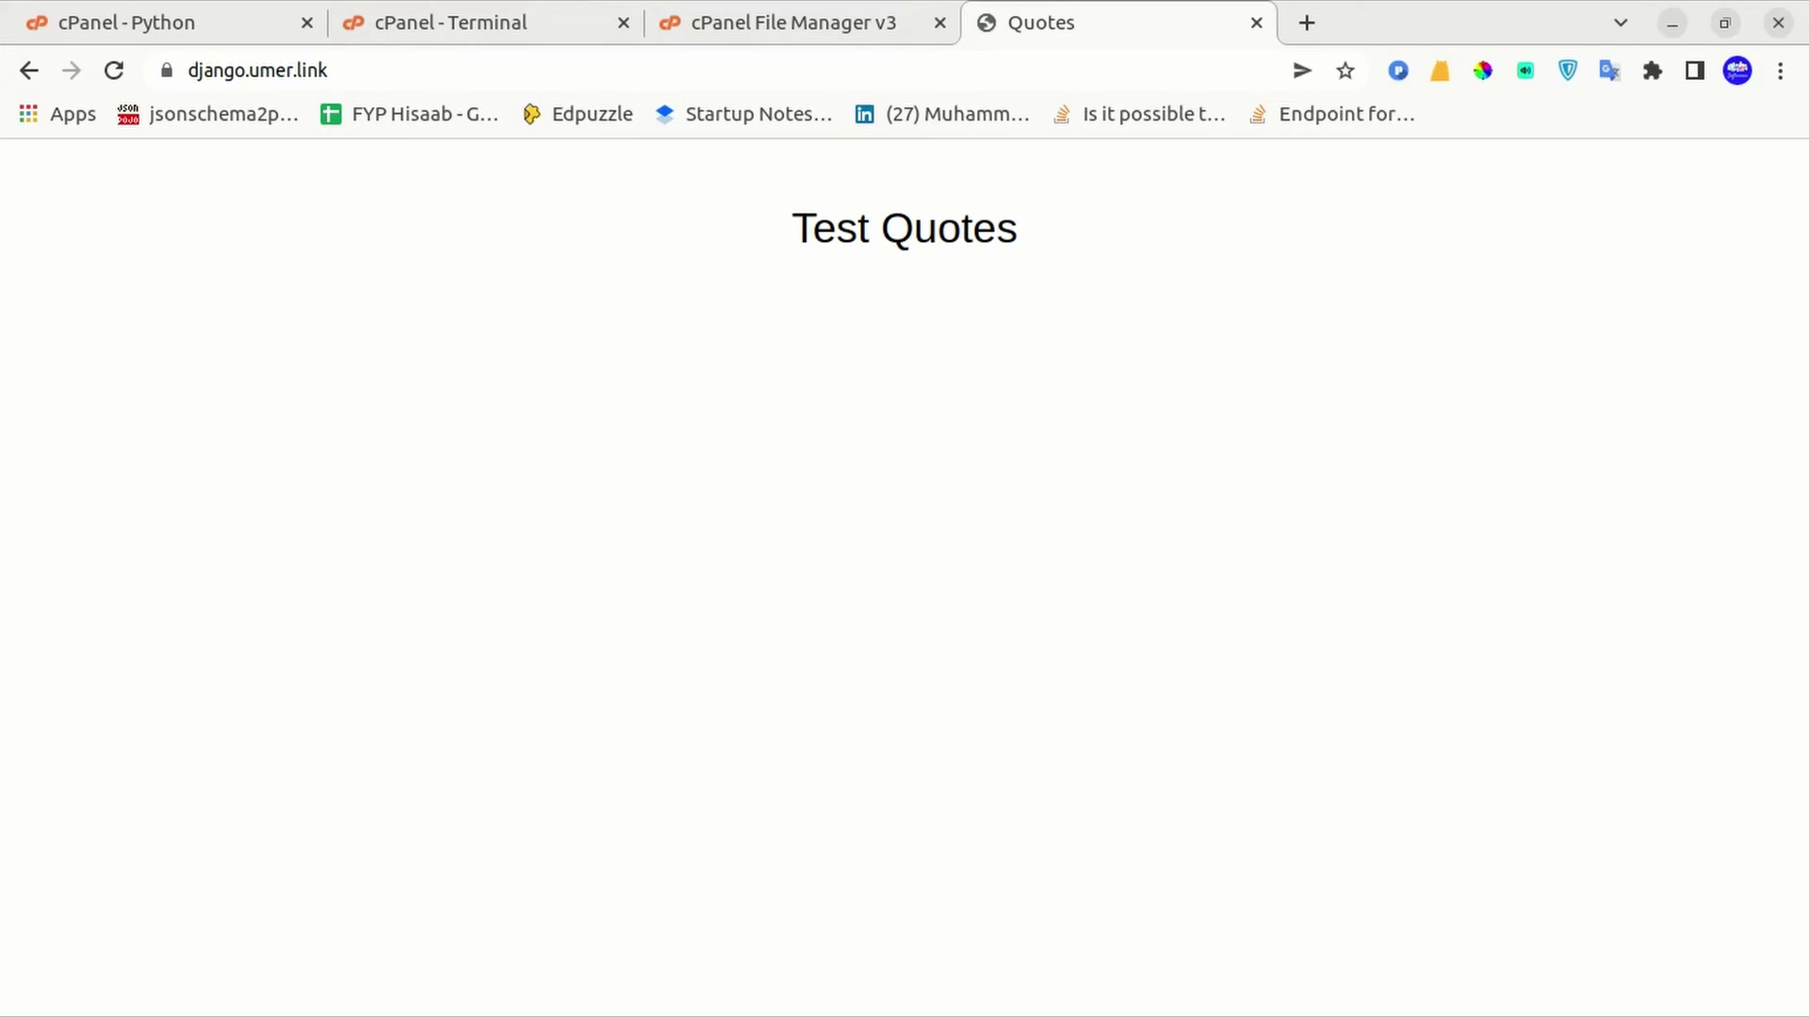
Step: Export the local database with python3 manage.py dumpdata>data.json in the quotes folder terminal
key("alt+Tab")
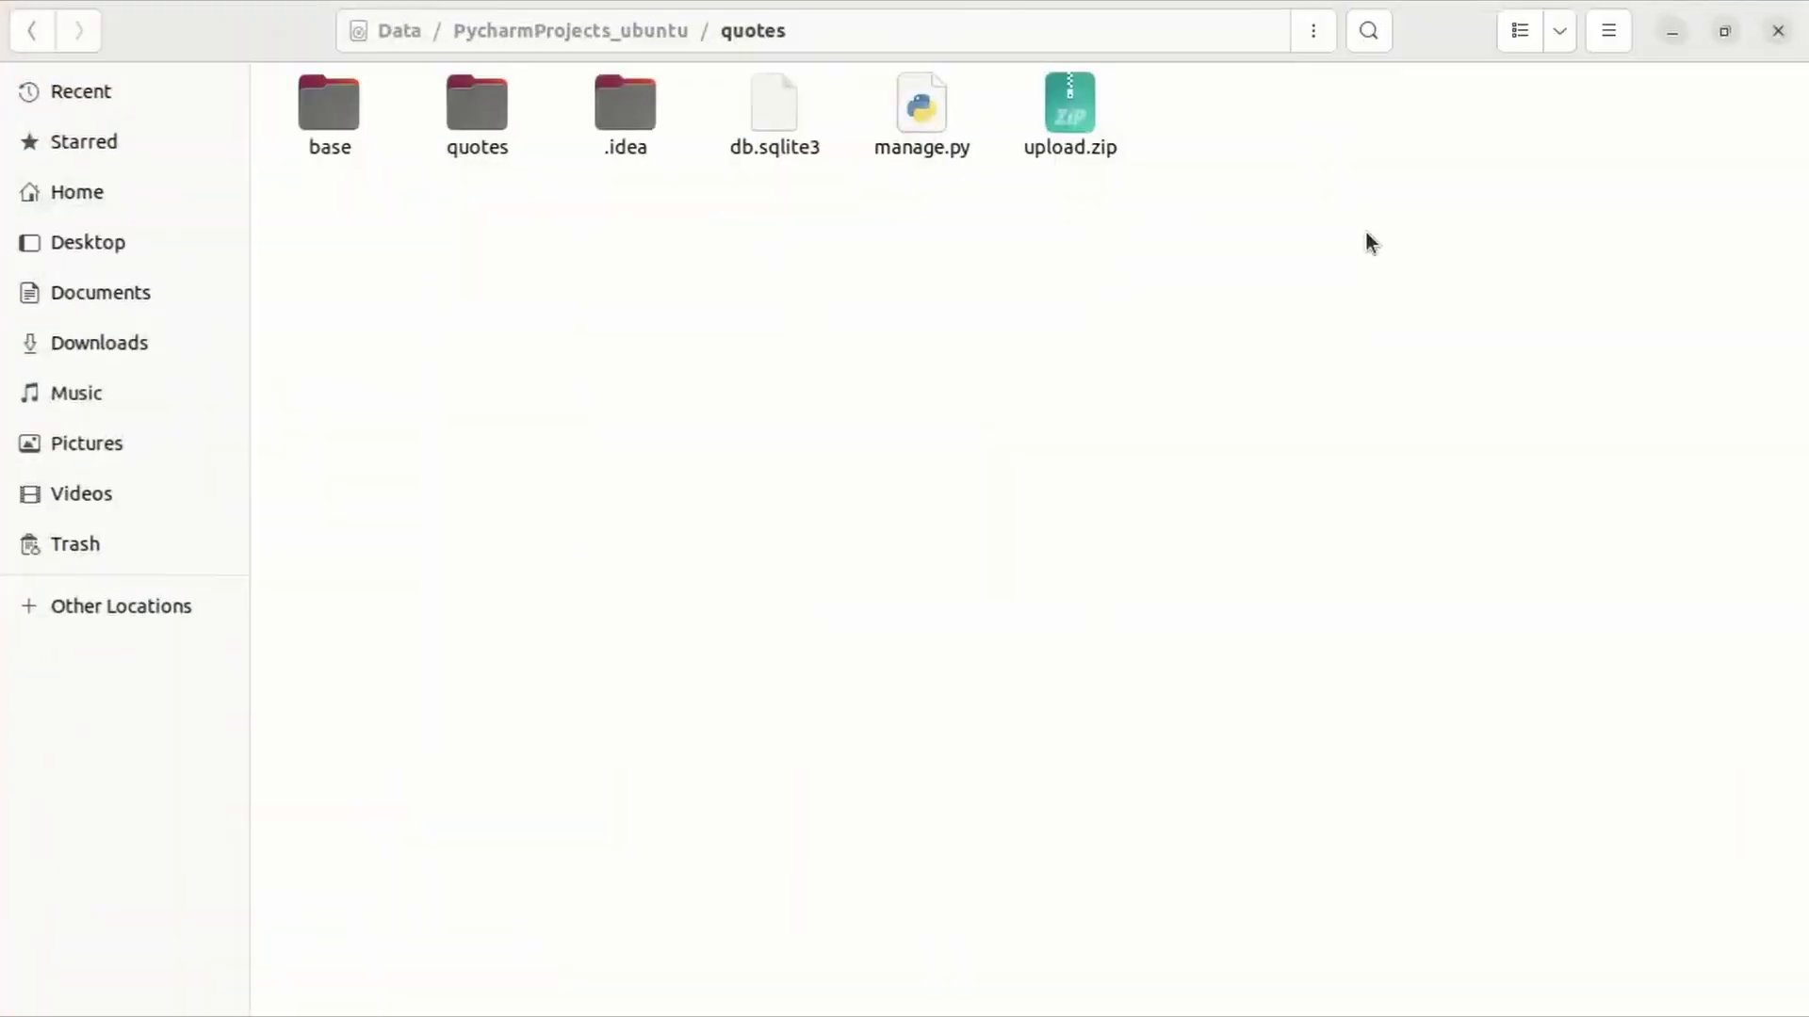
right_click(708, 330)
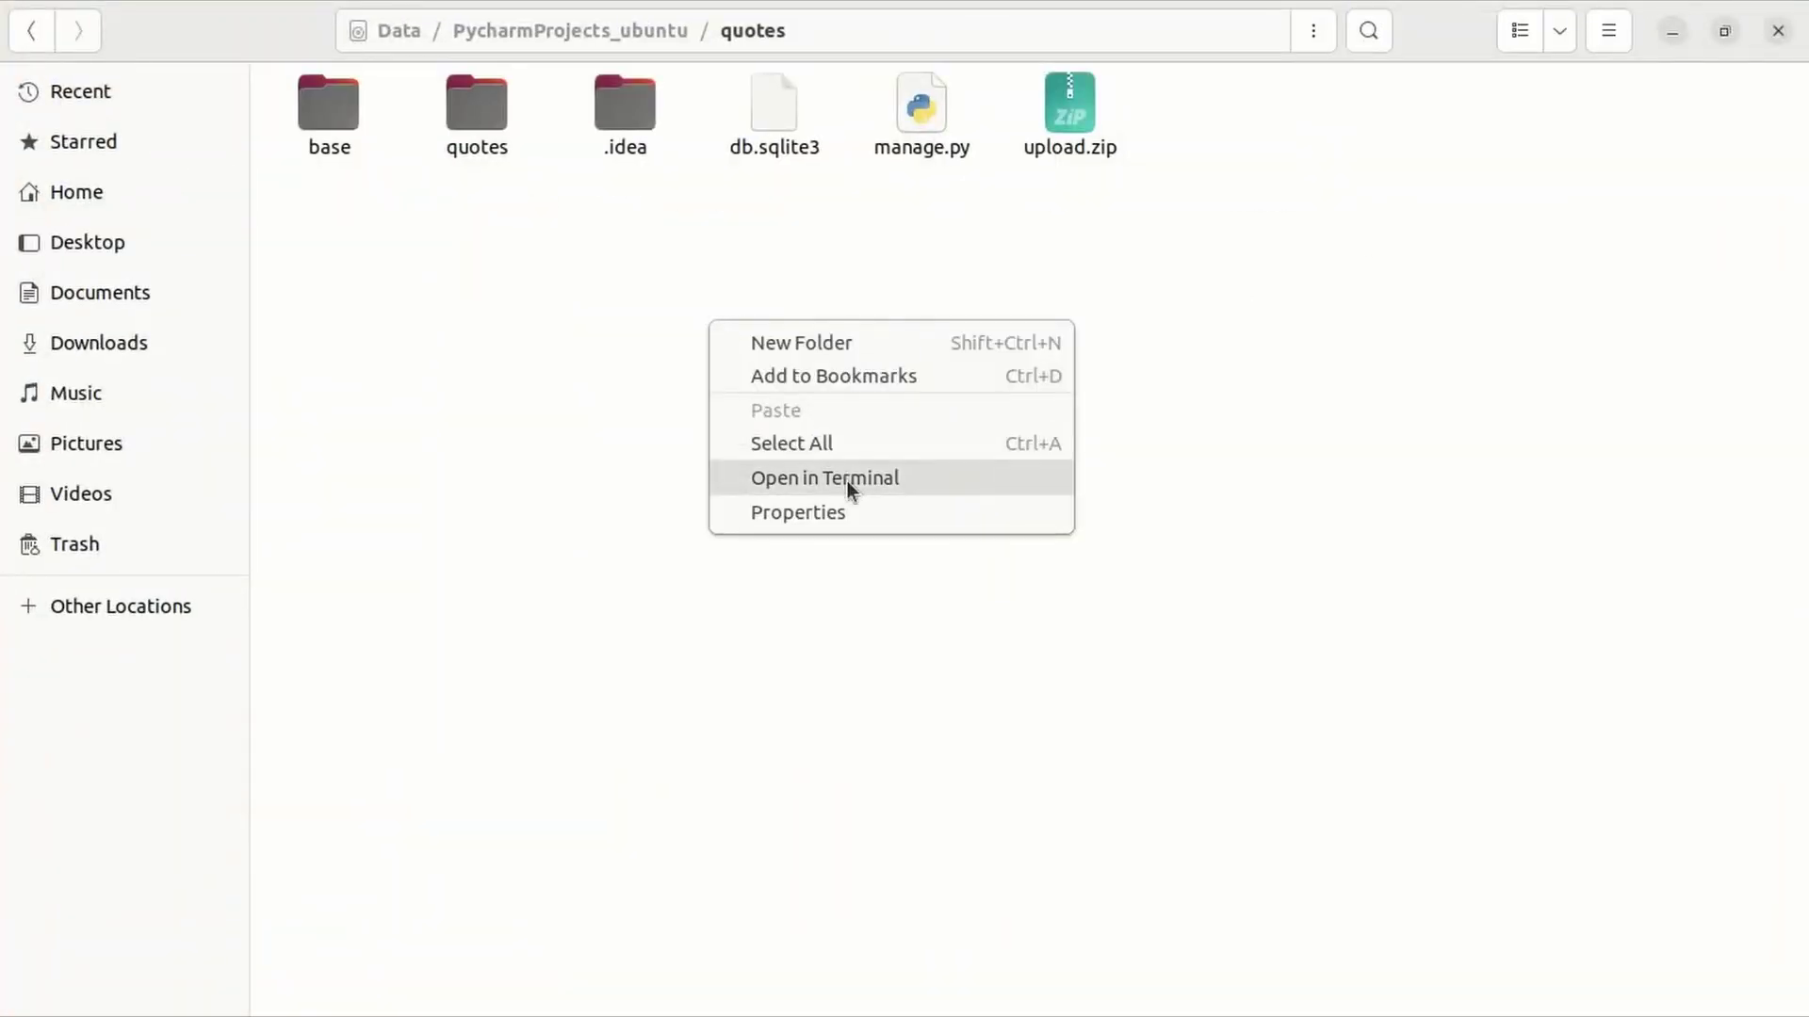
left_click(886, 476)
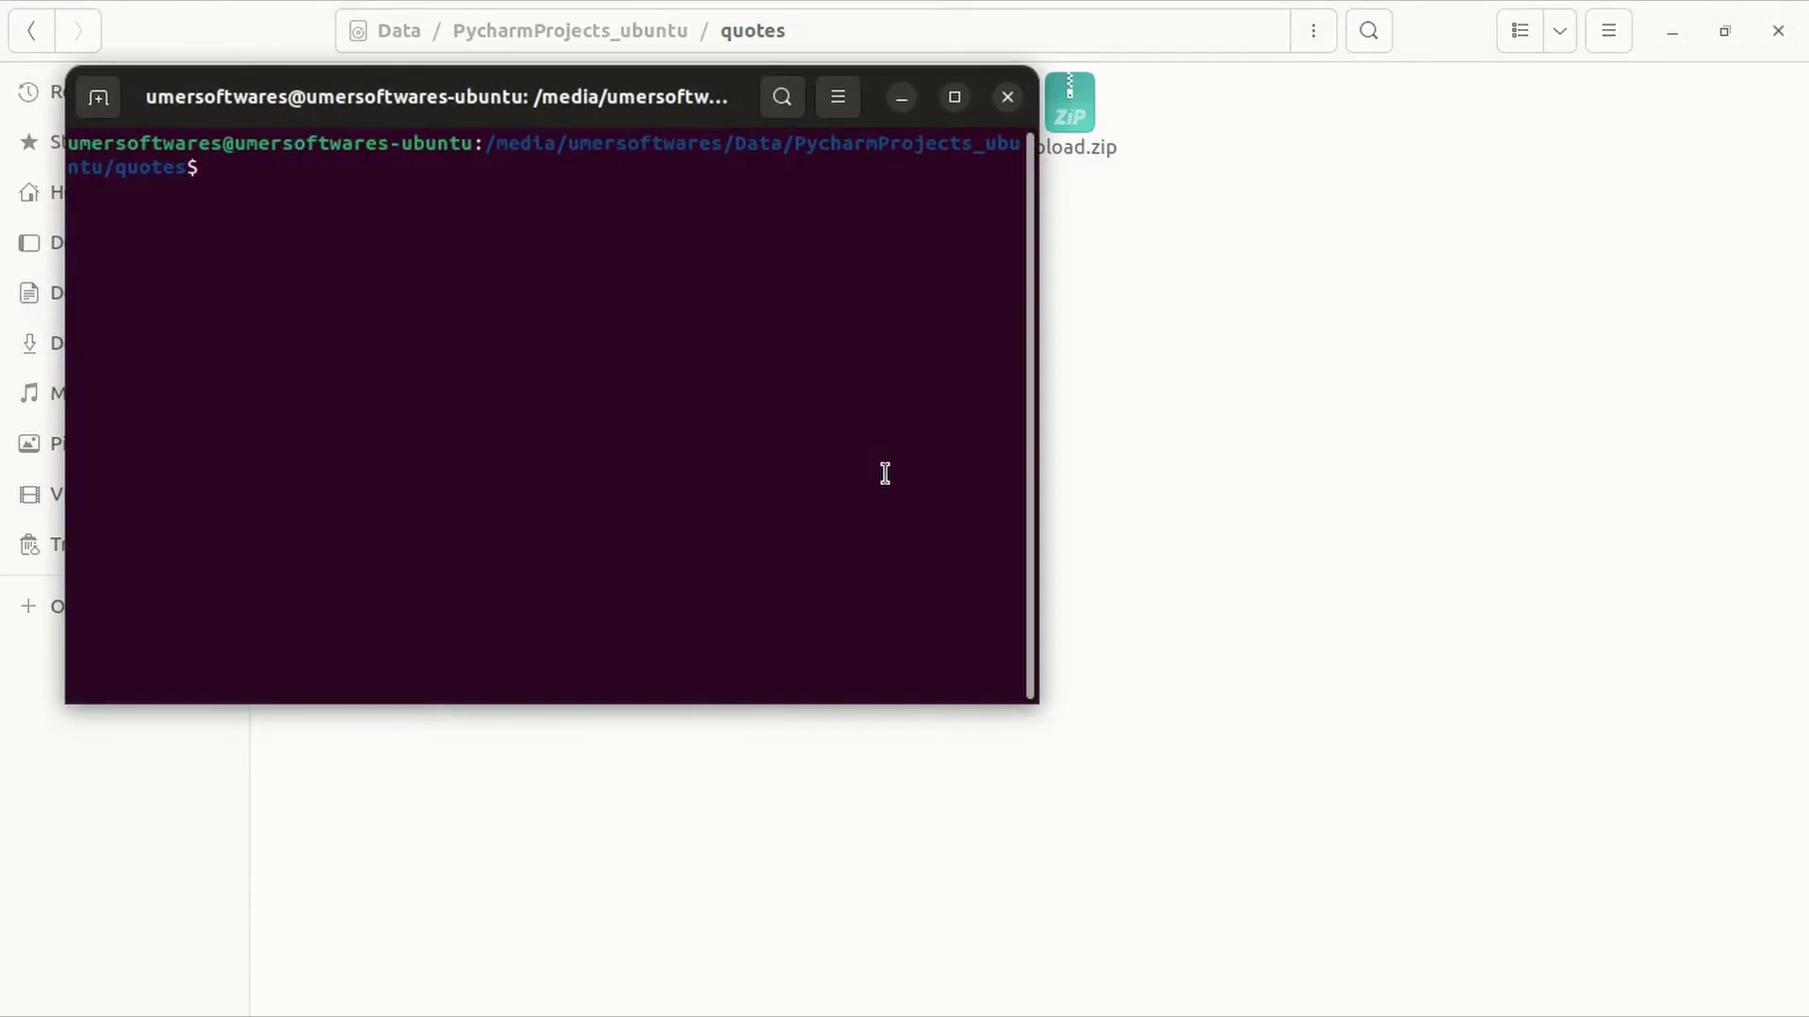
type("python3 manage.p")
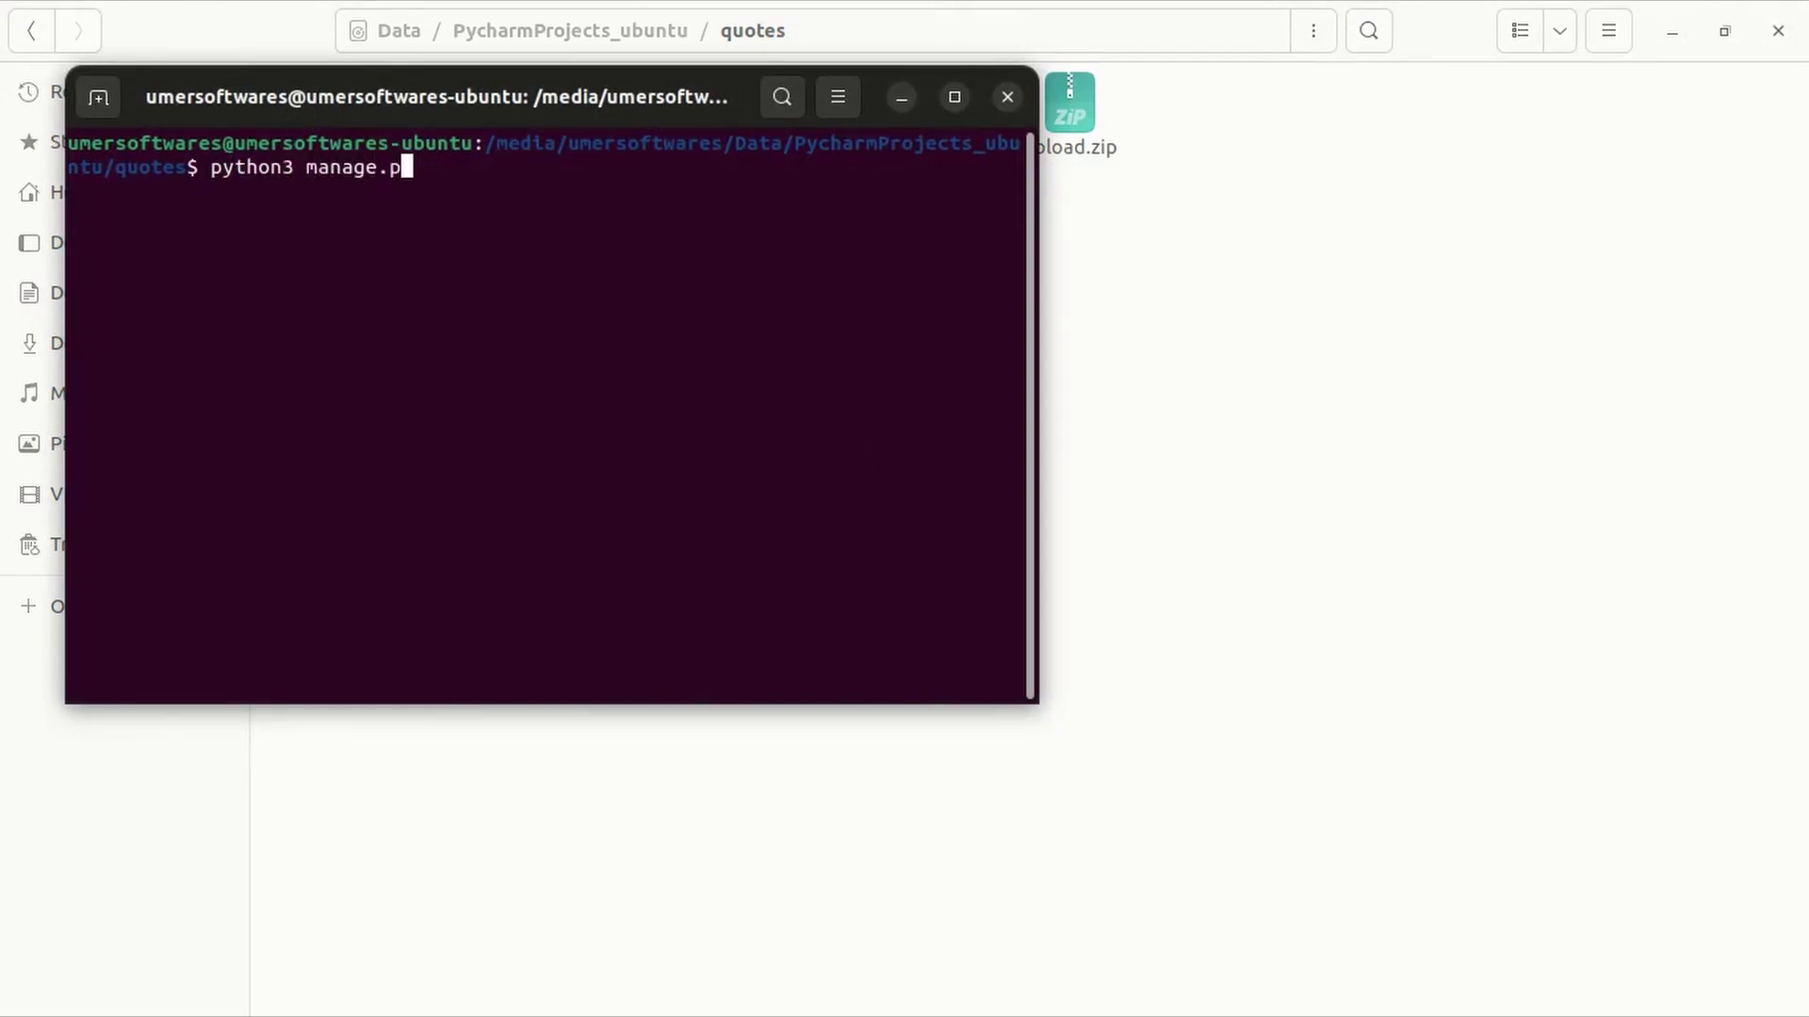
type("y dumpdata")
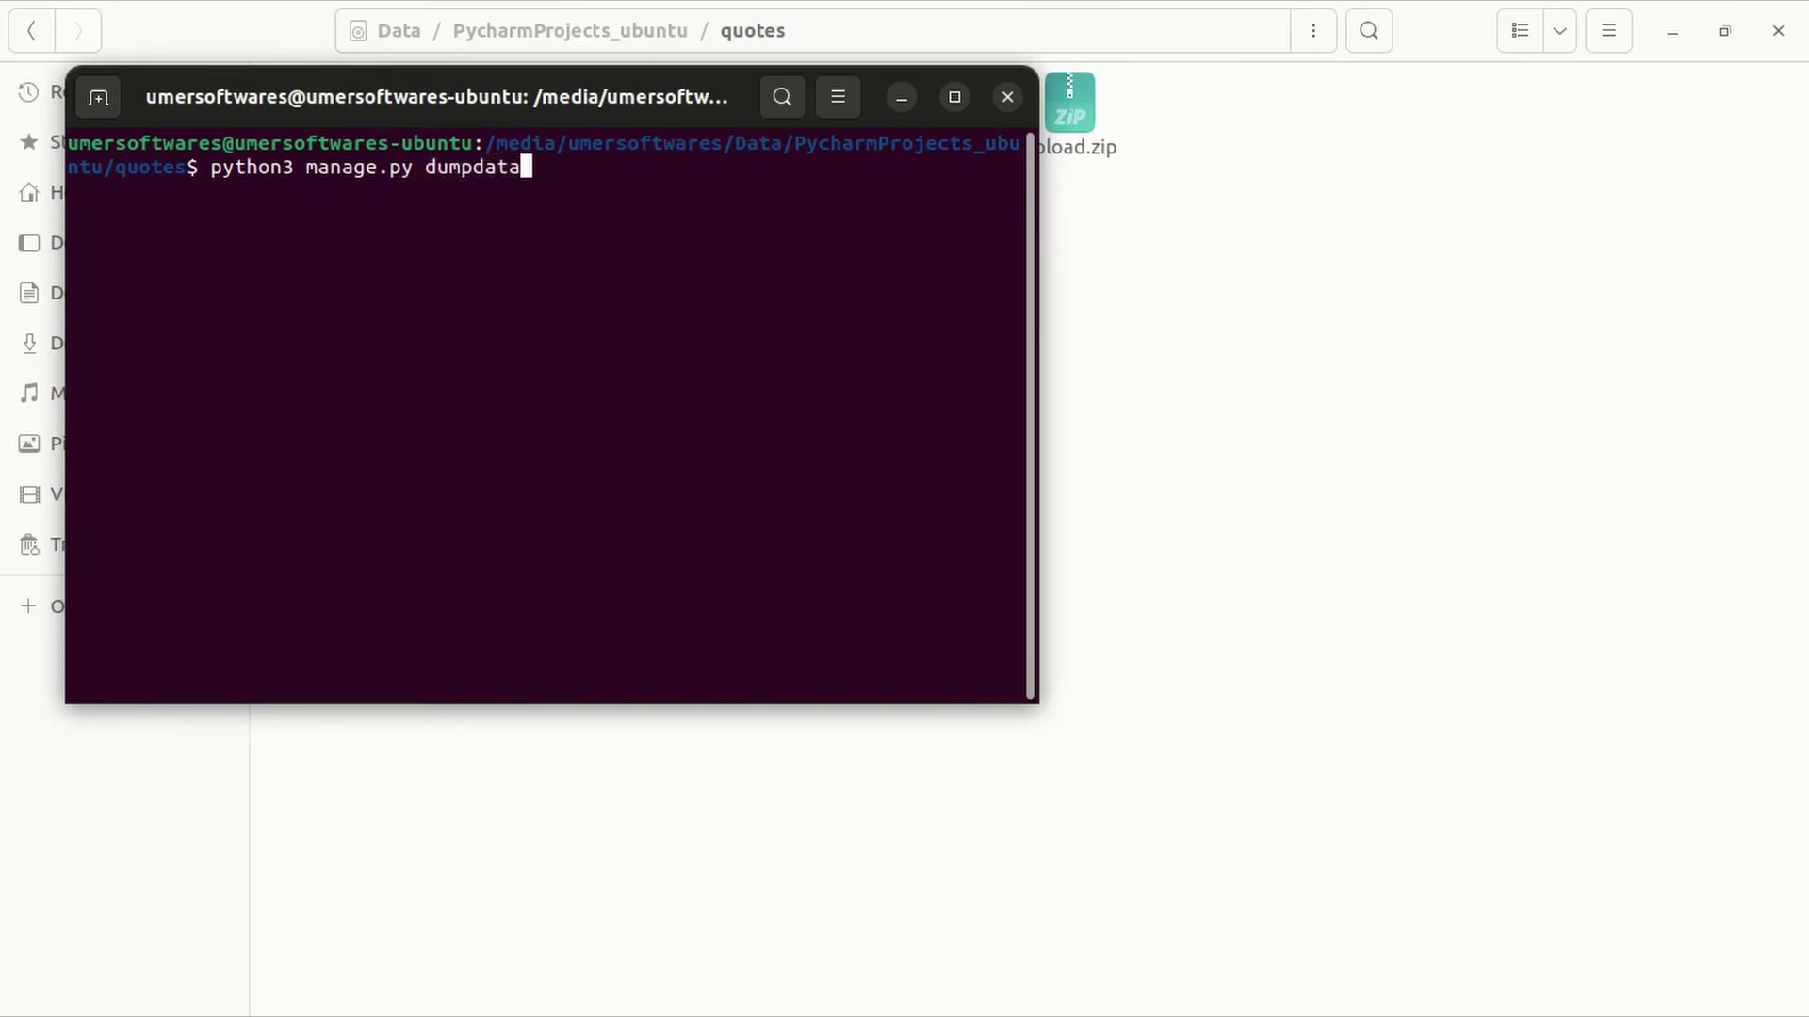
type(">data.json")
key("Return")
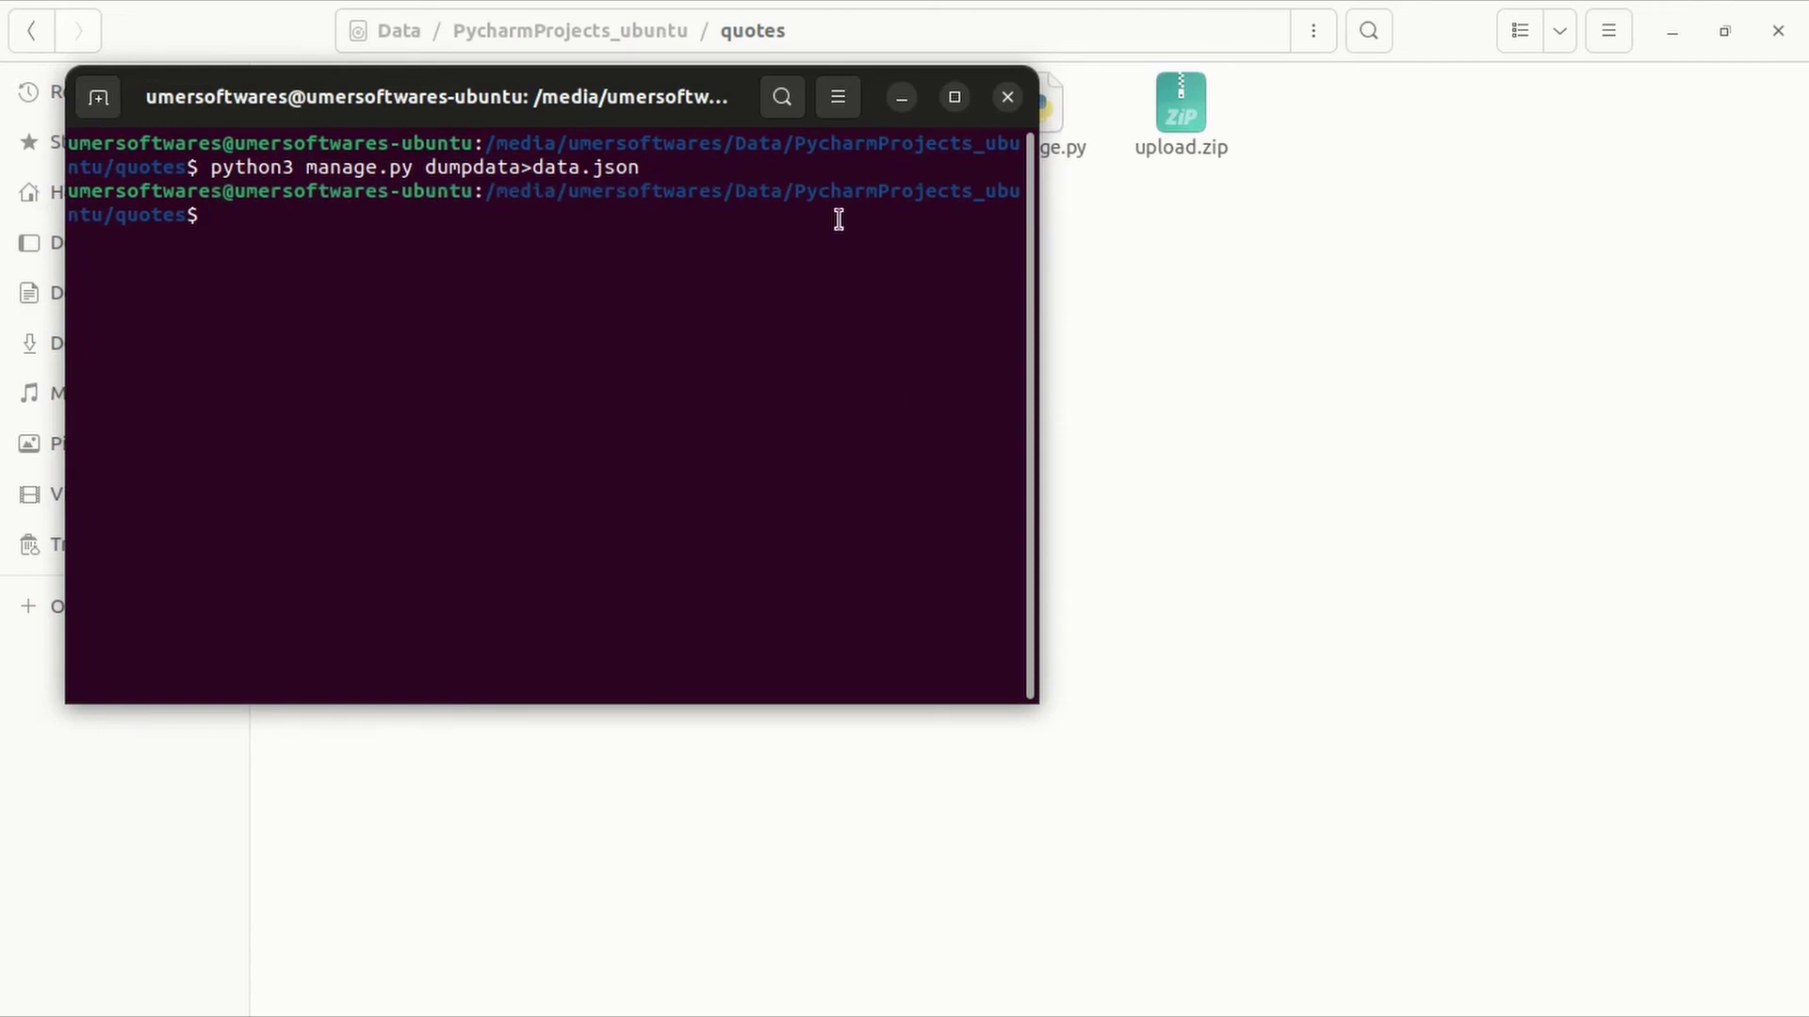
Step: Confirm data.json (10.6 kB) is in the quotes folder and minimize Files
left_click(1007, 97)
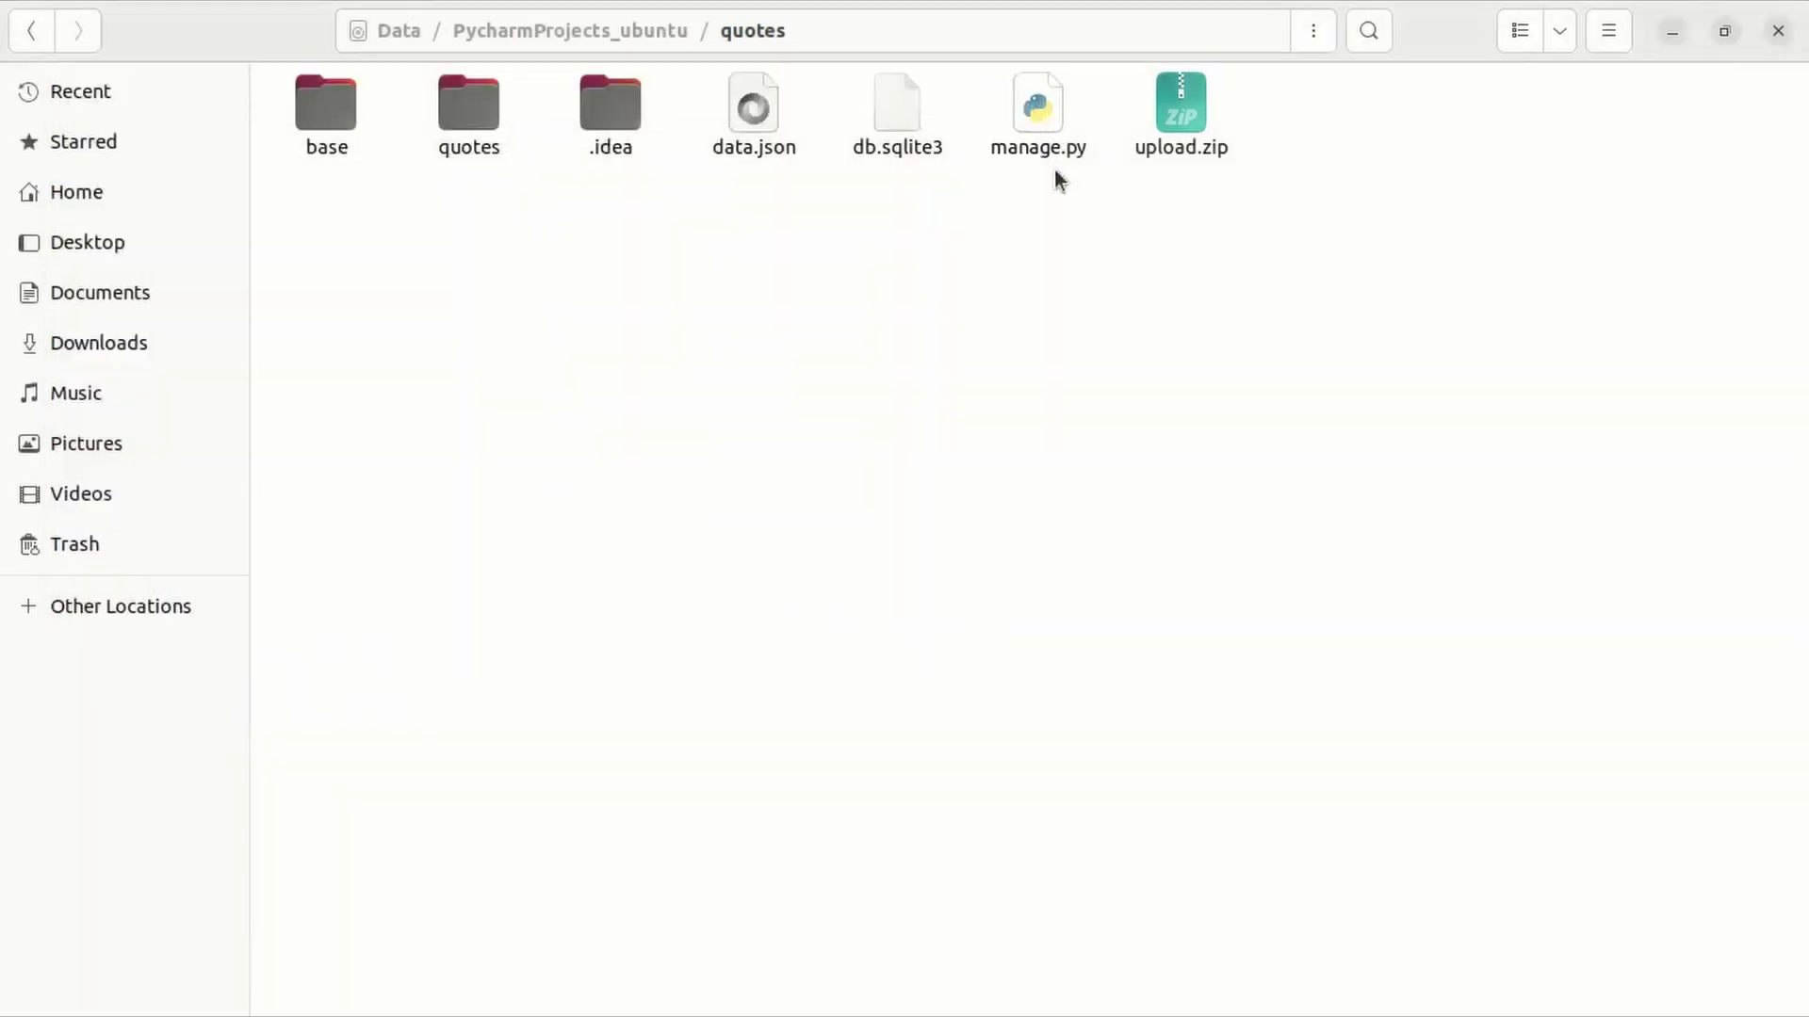
left_click(756, 141)
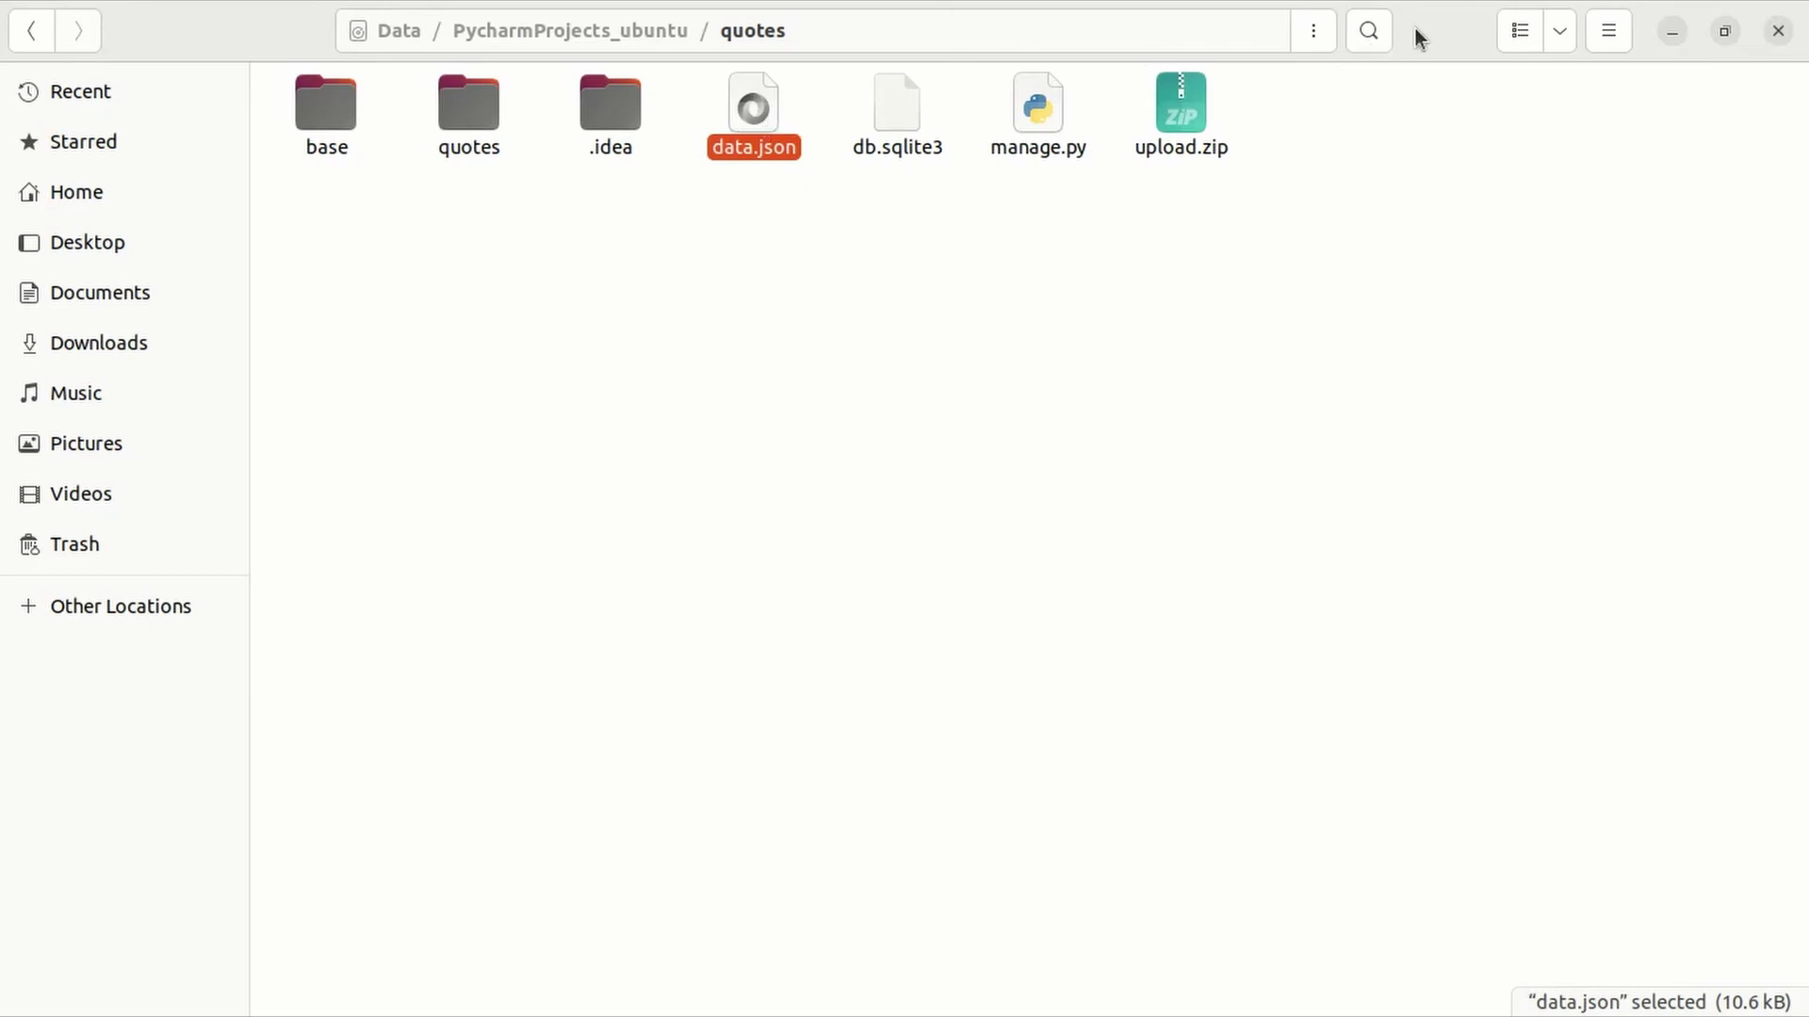
left_click(1672, 31)
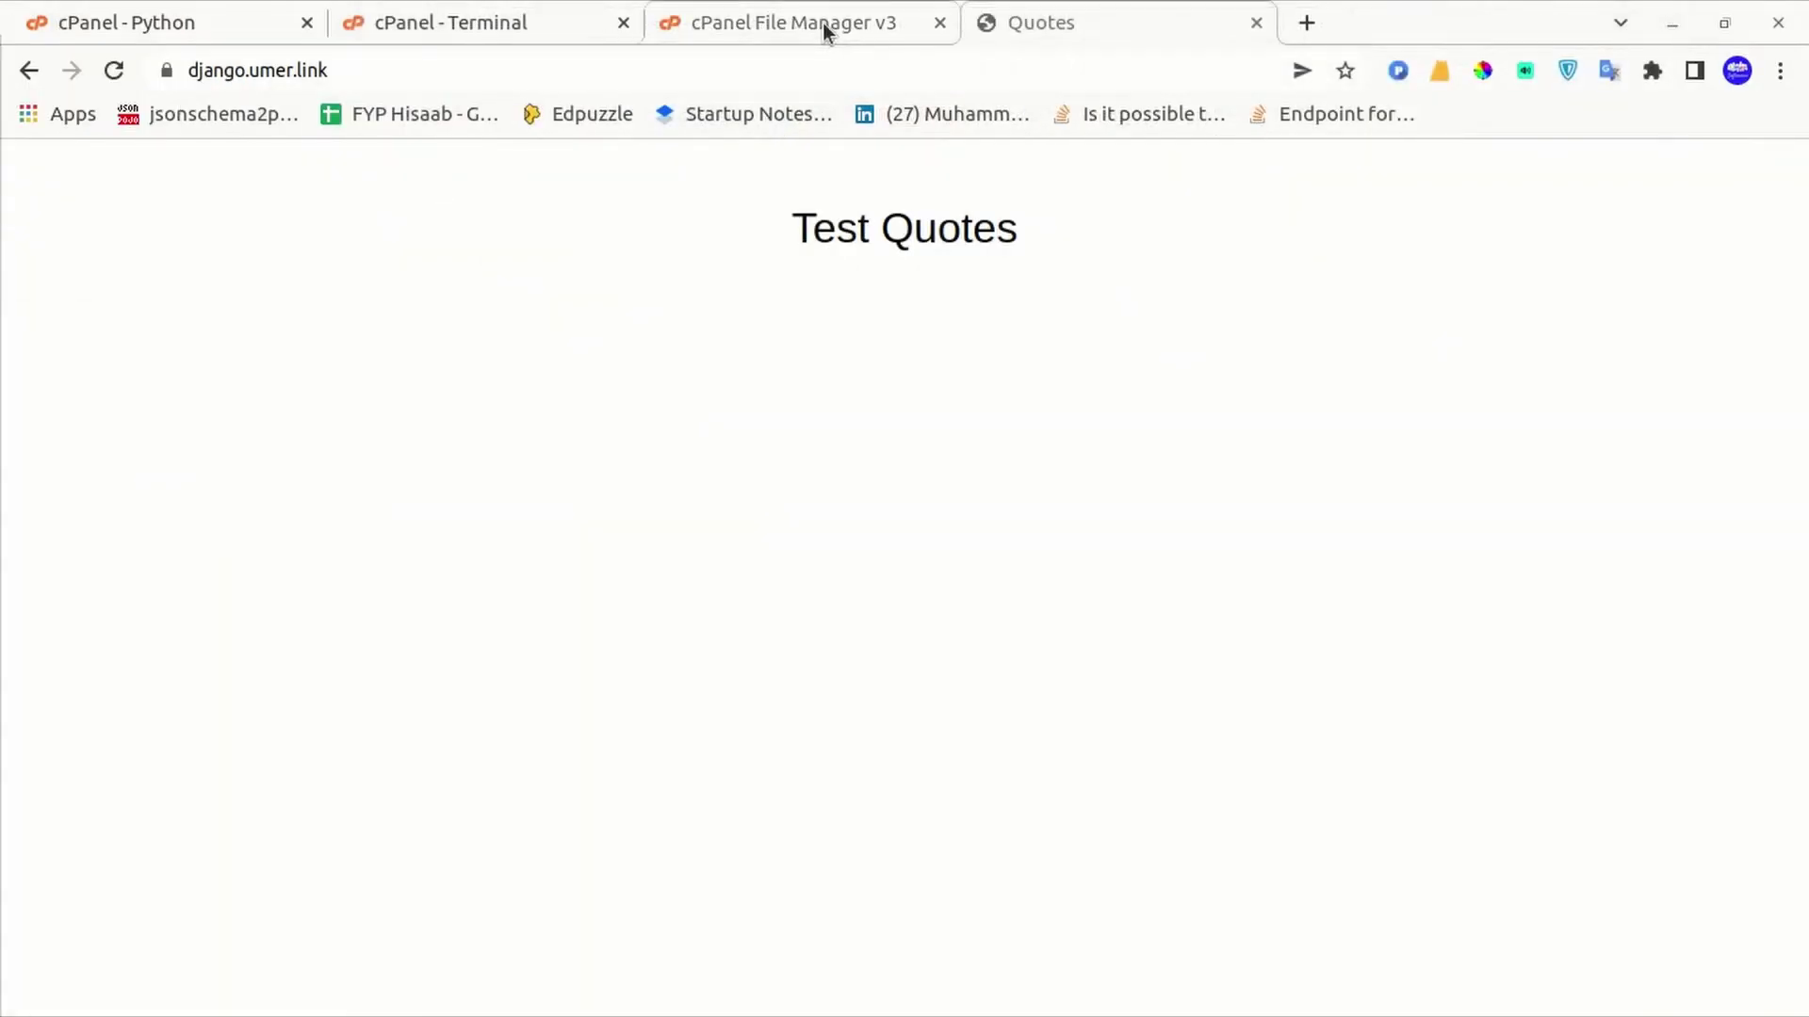
Step: Upload data.json (10.35 KB) to quotes_app via File Manager's Upload page, then switch back to Terminal
left_click(822, 22)
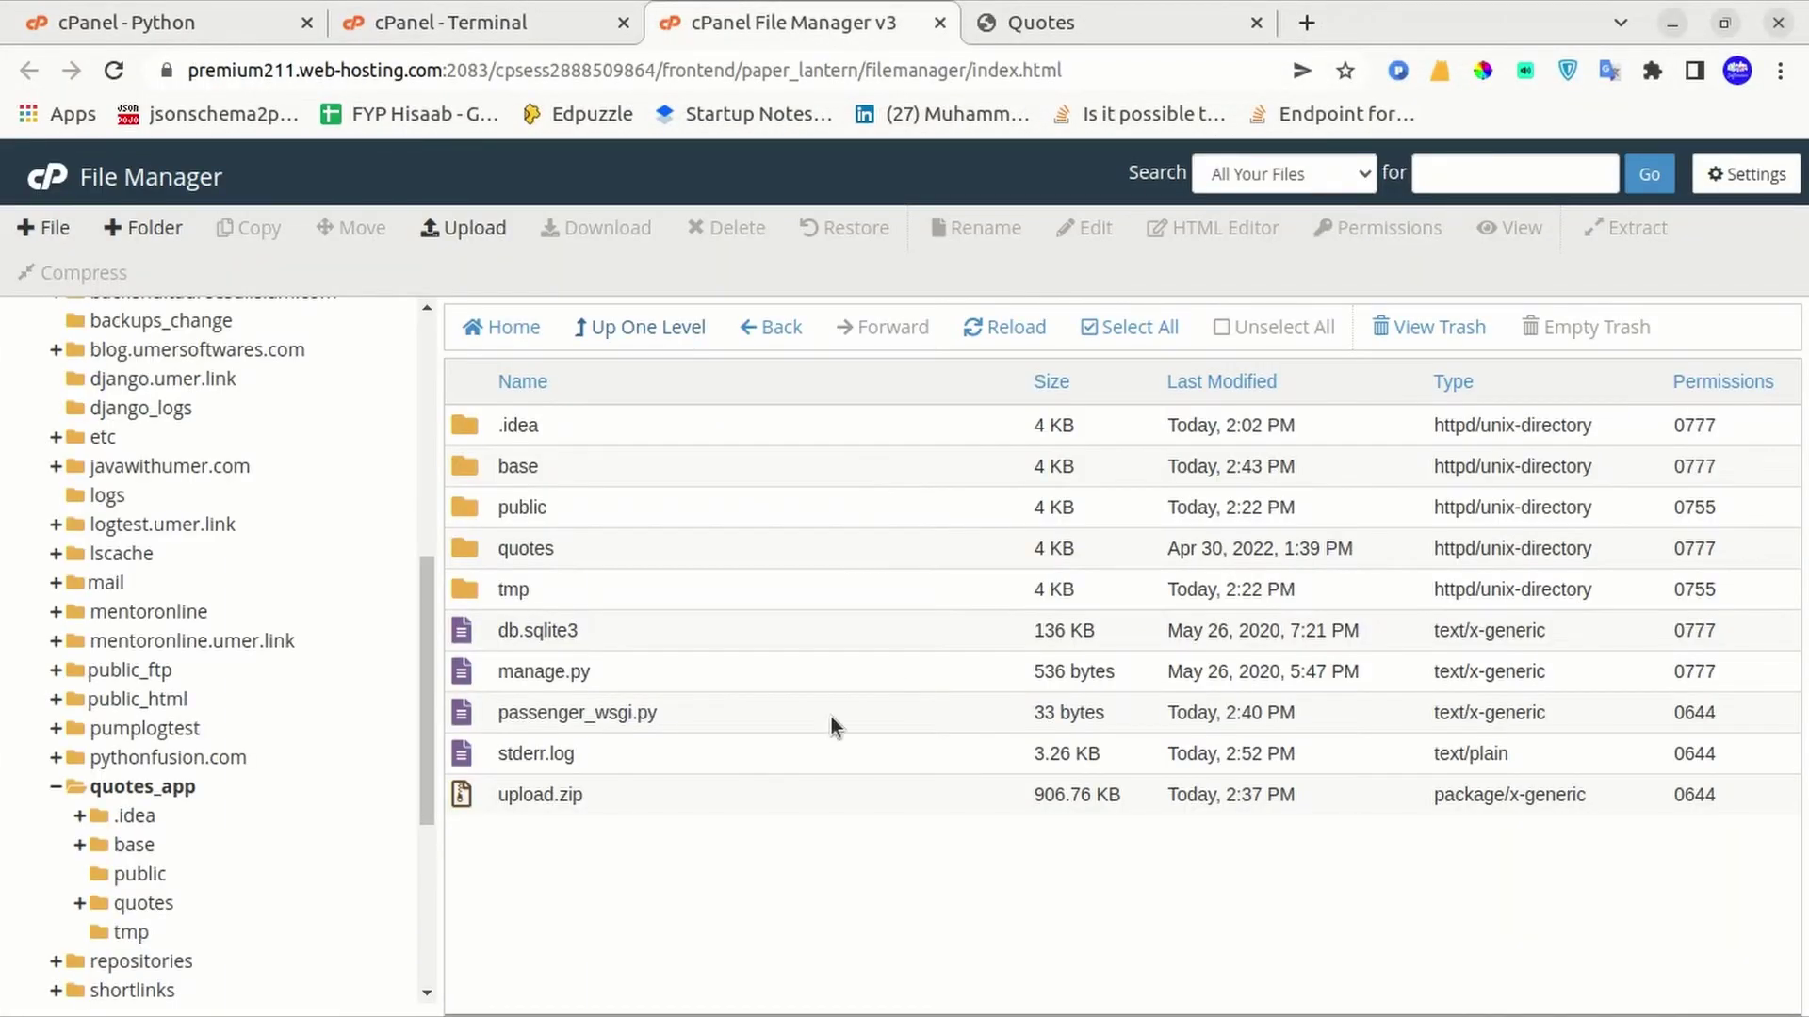
left_click(612, 803)
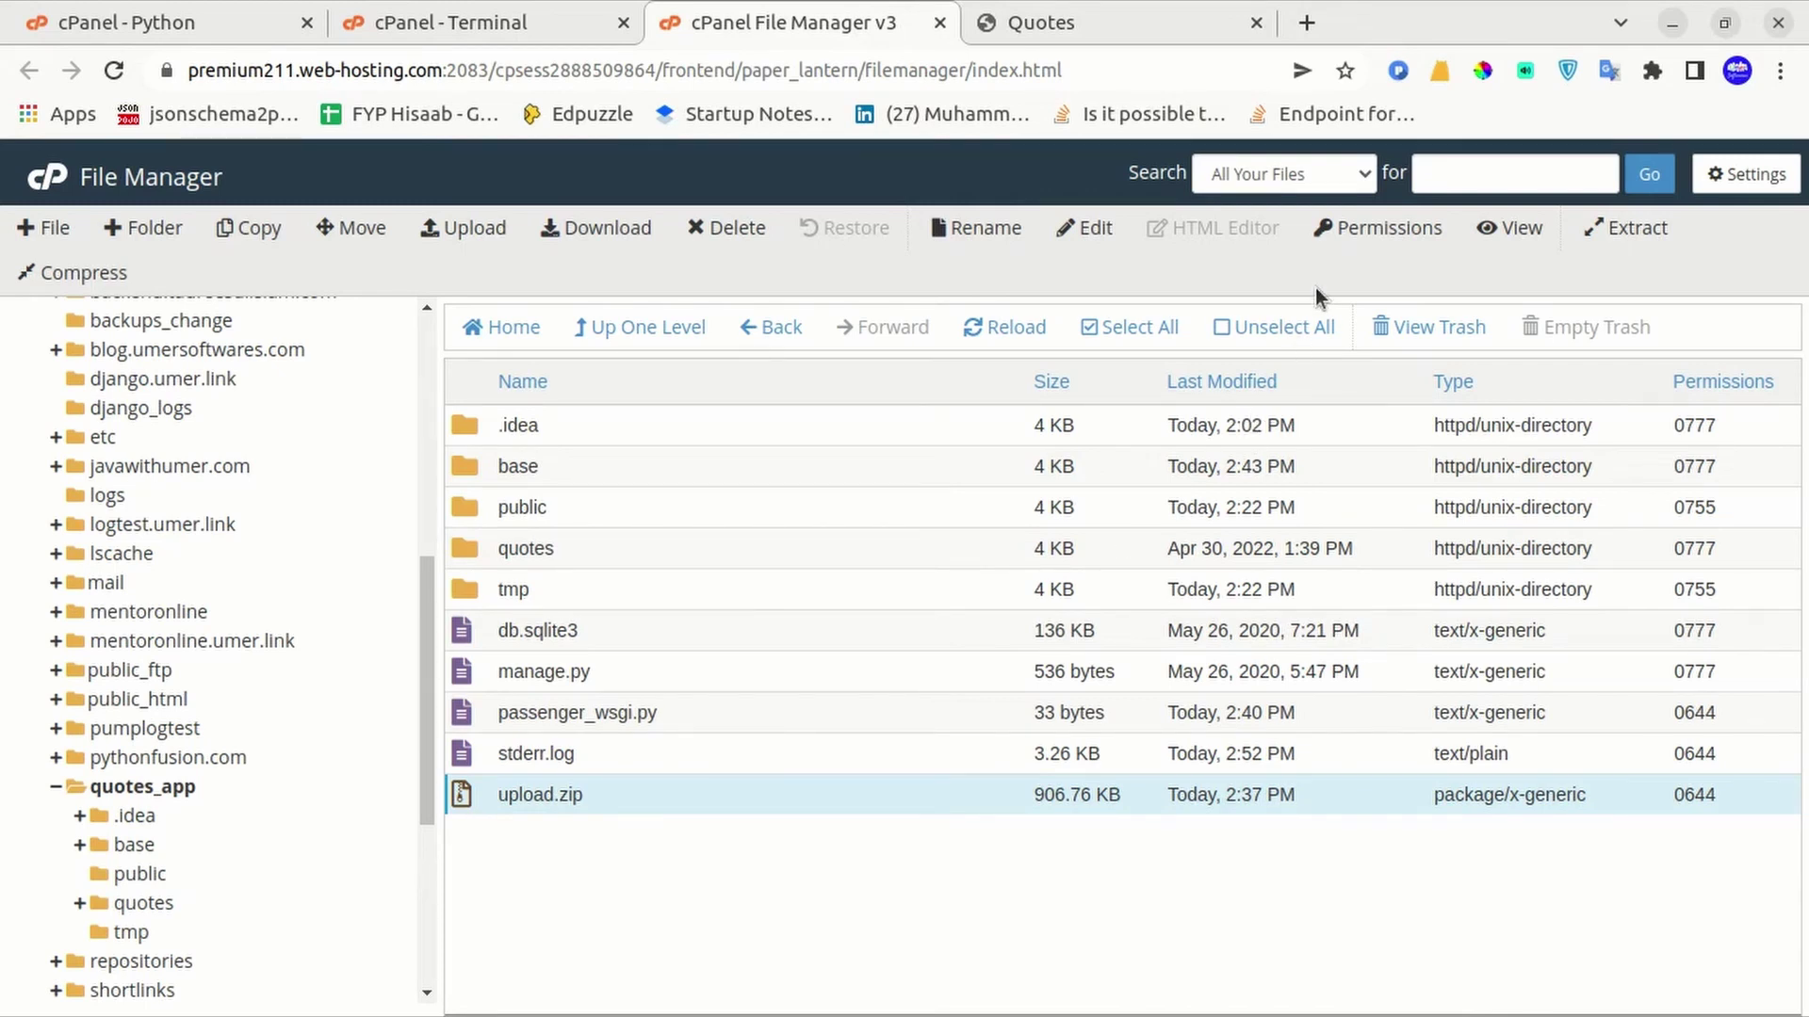
left_click(476, 228)
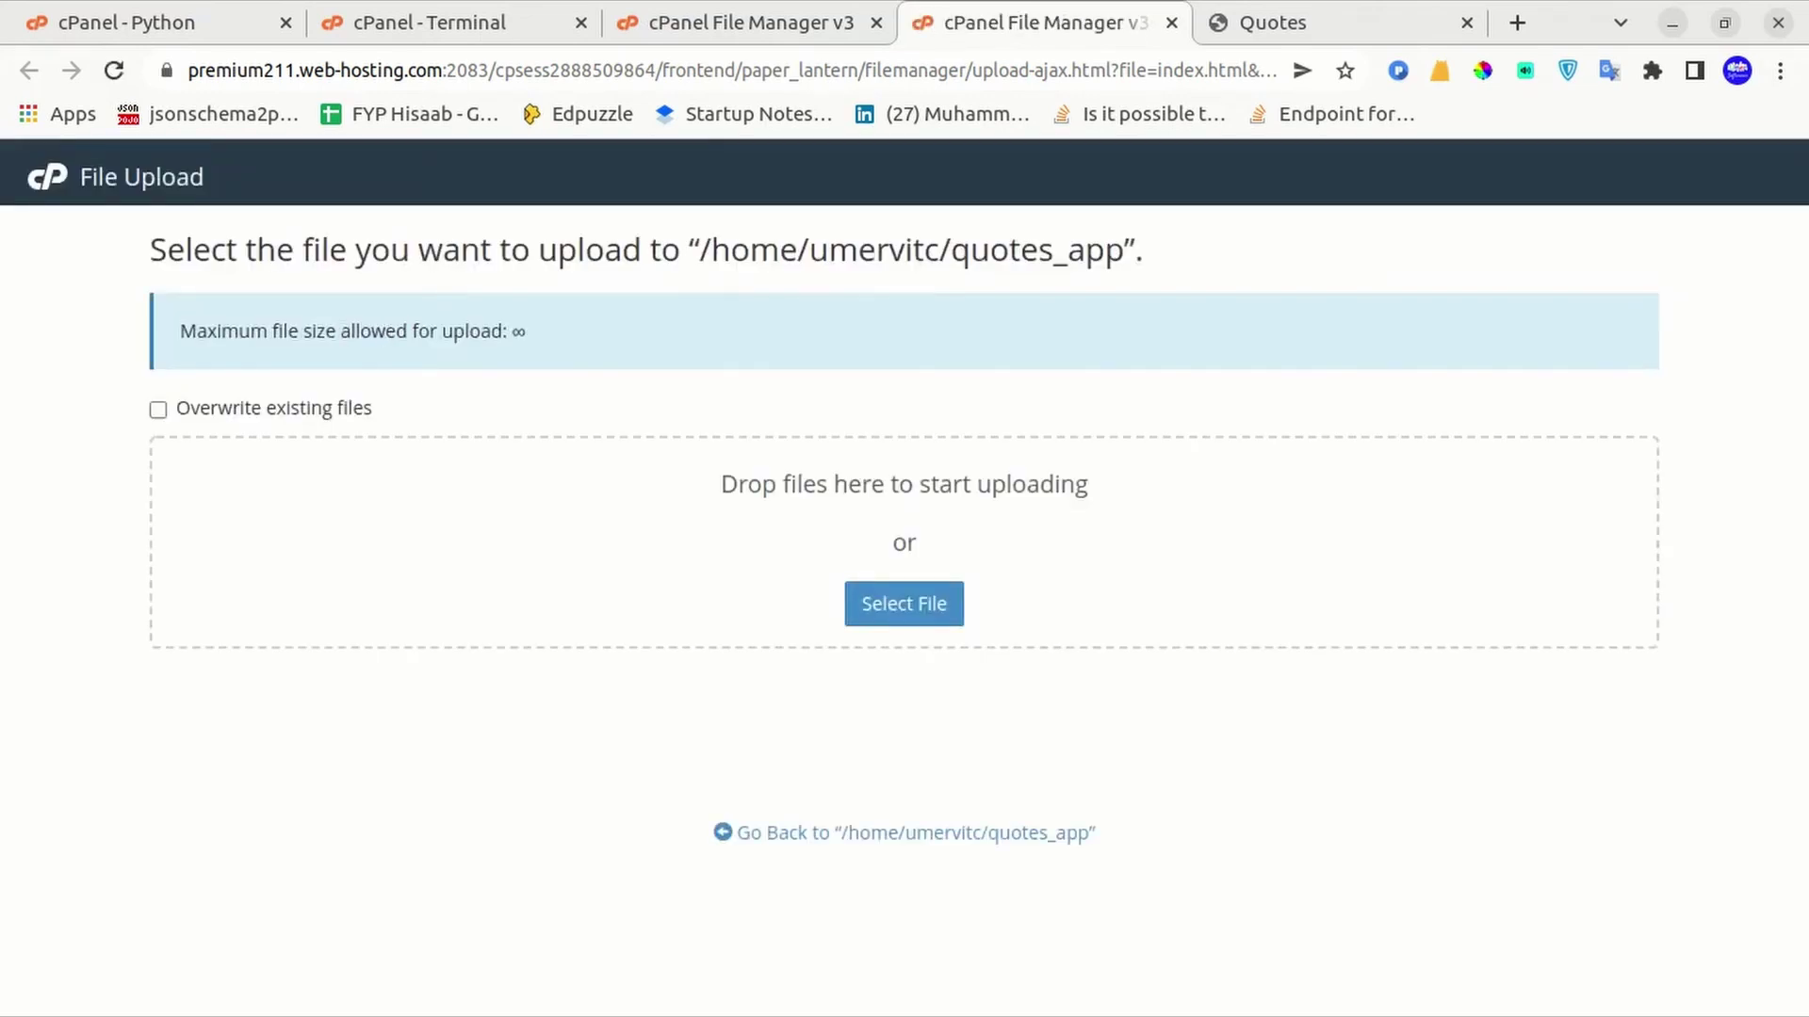
left_click_drag(0, 640, 891, 538)
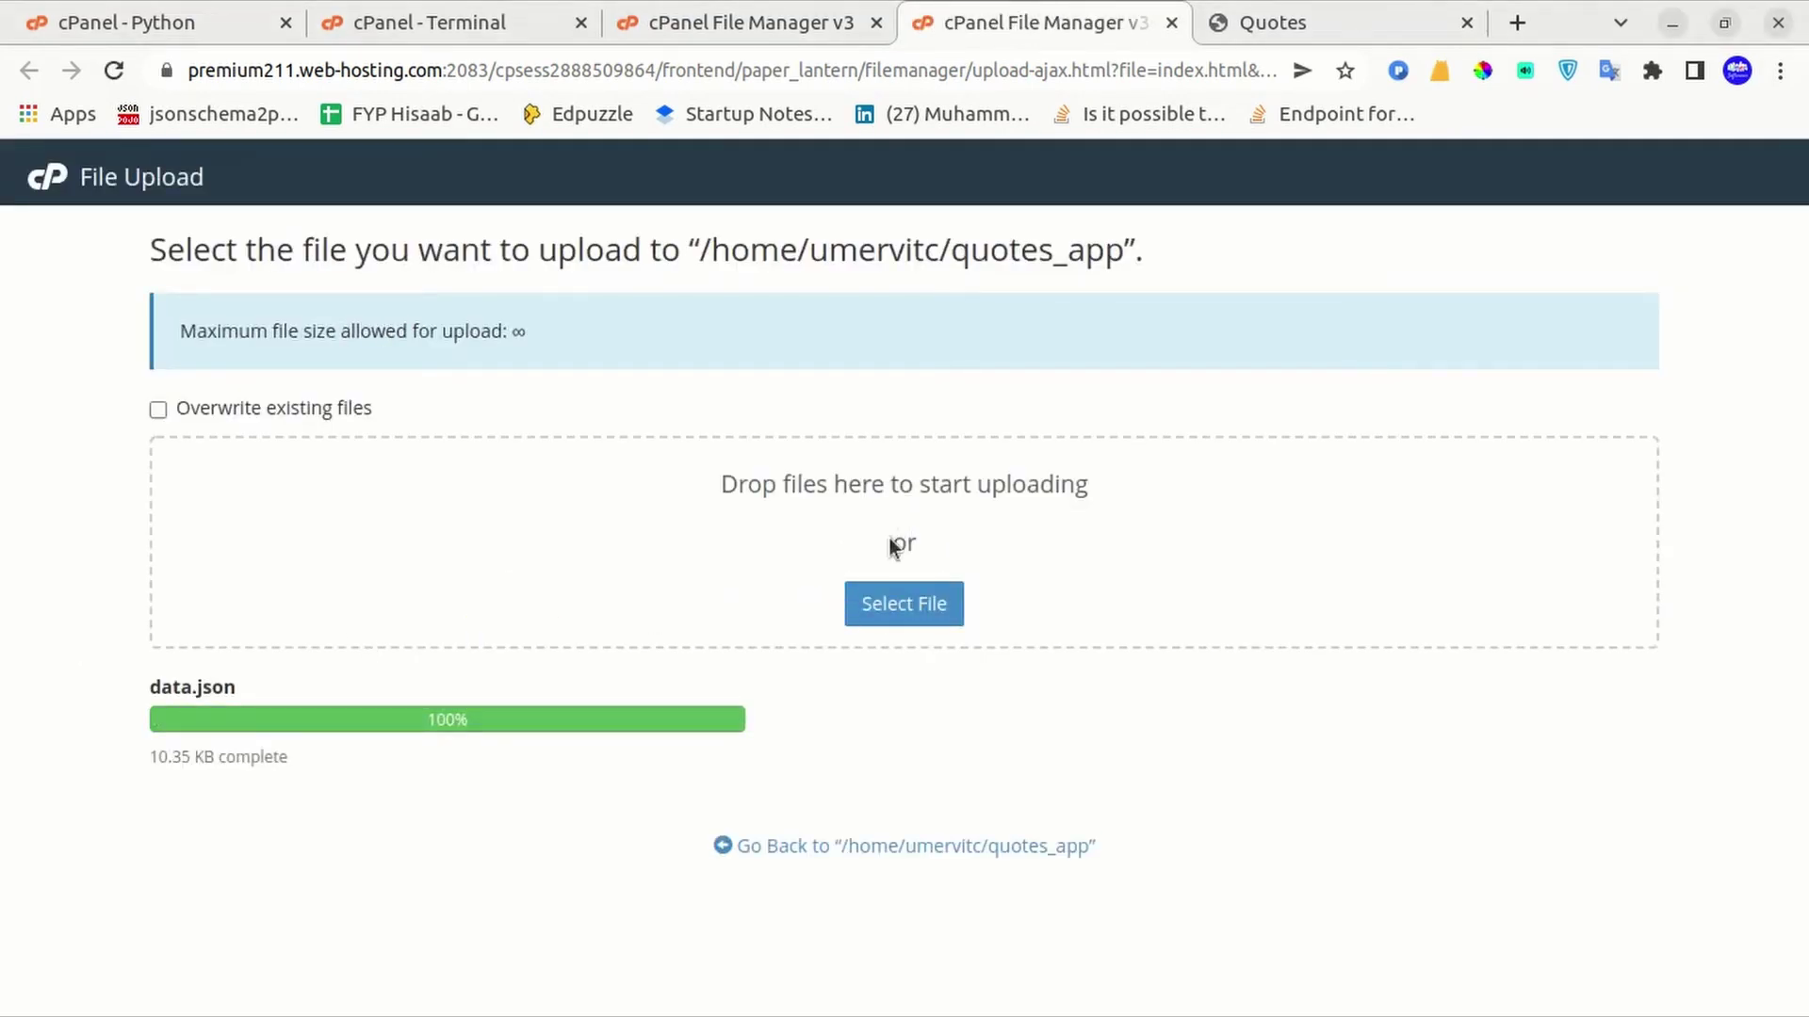
left_click(834, 848)
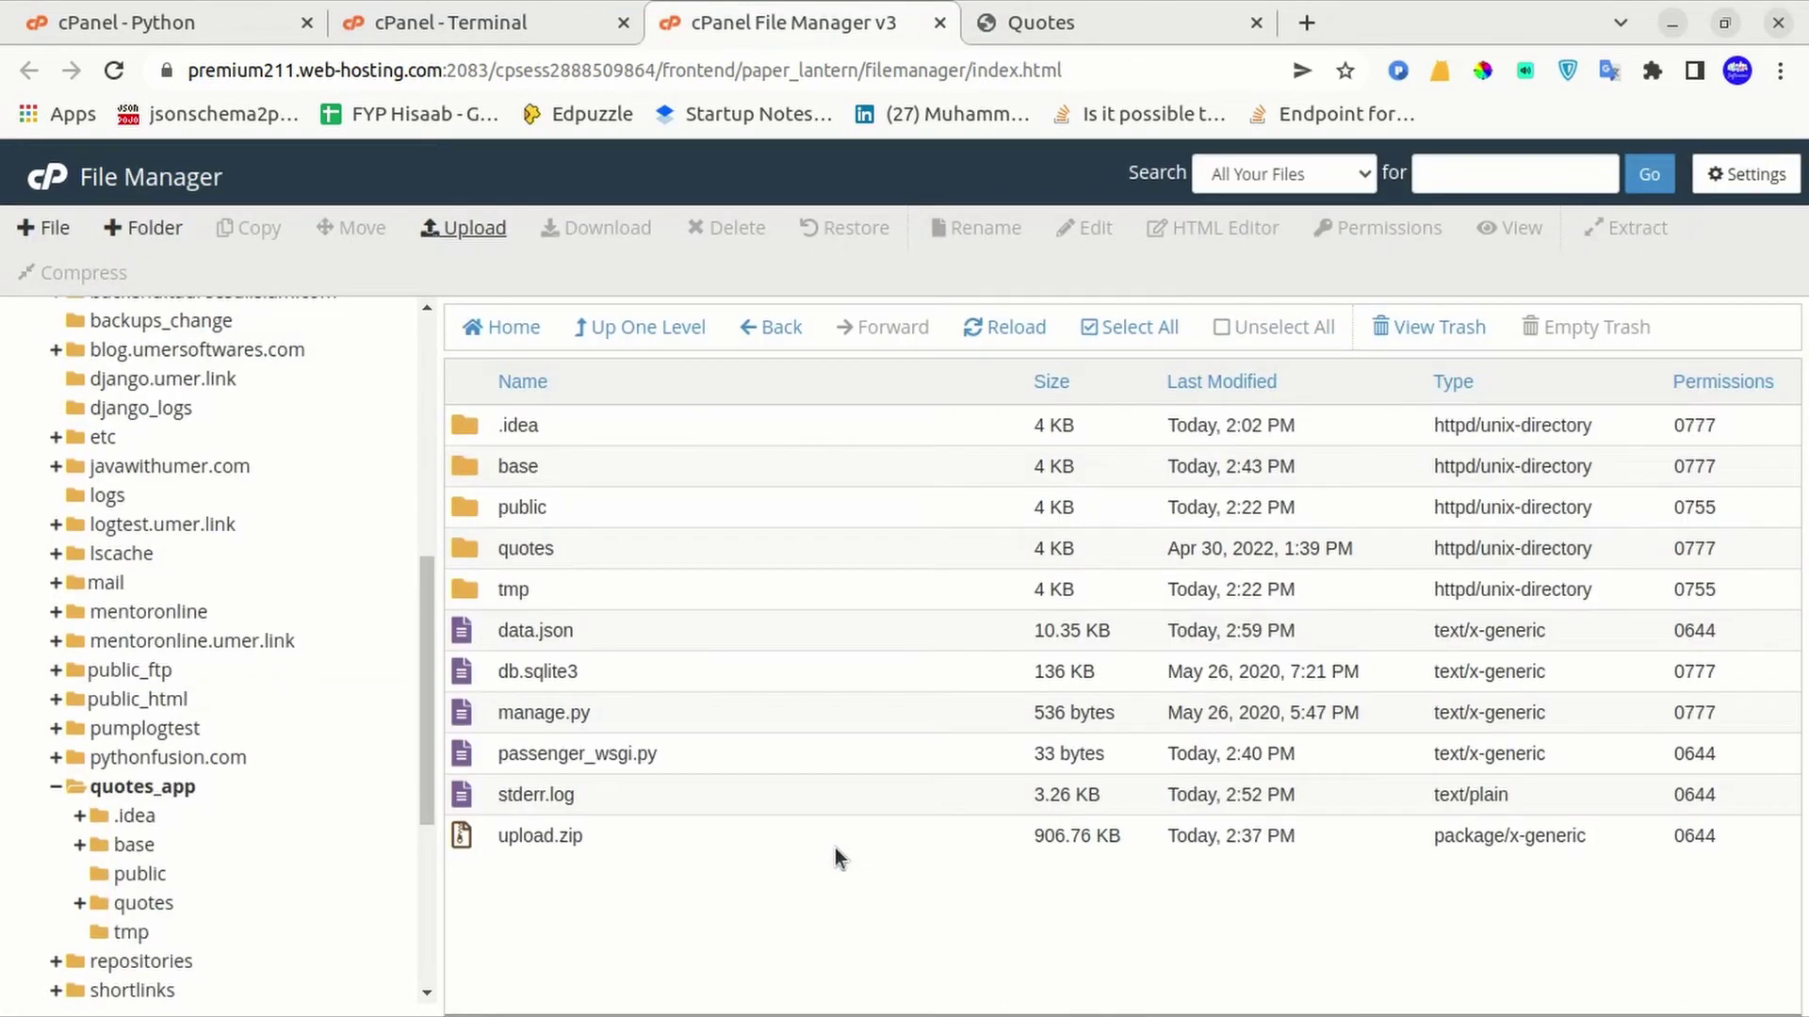
left_click(590, 635)
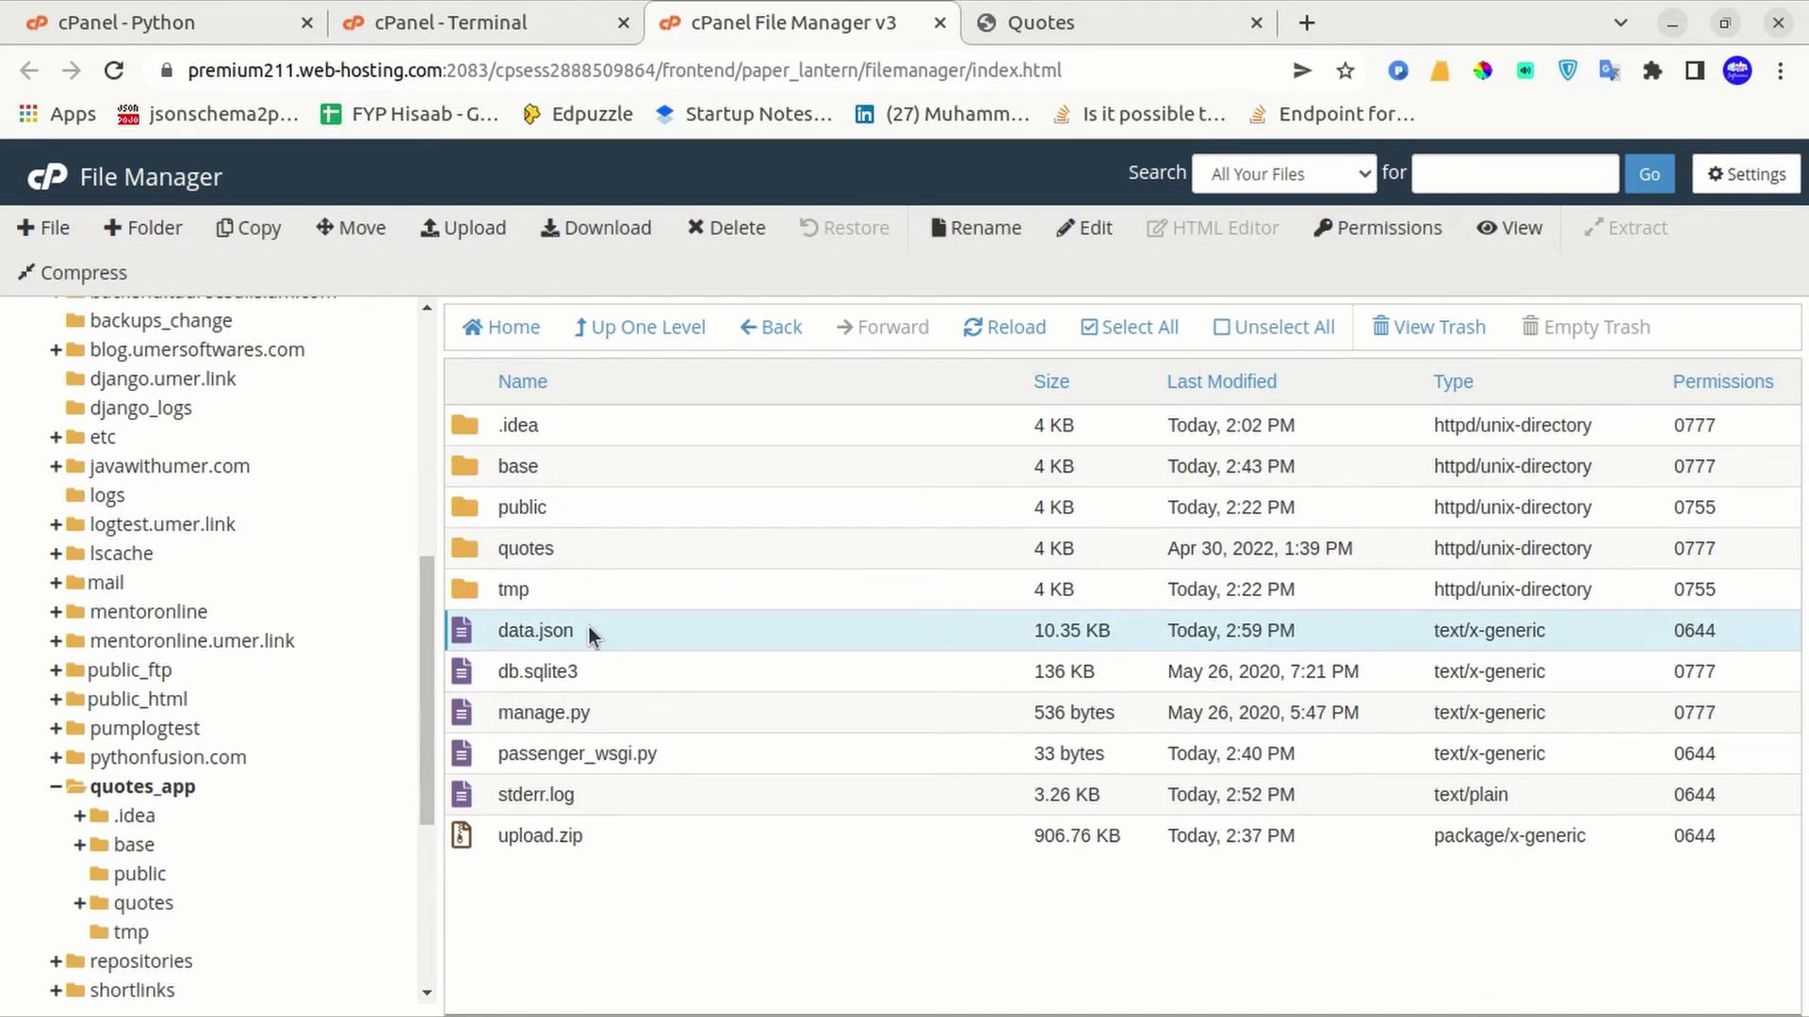
left_click(455, 32)
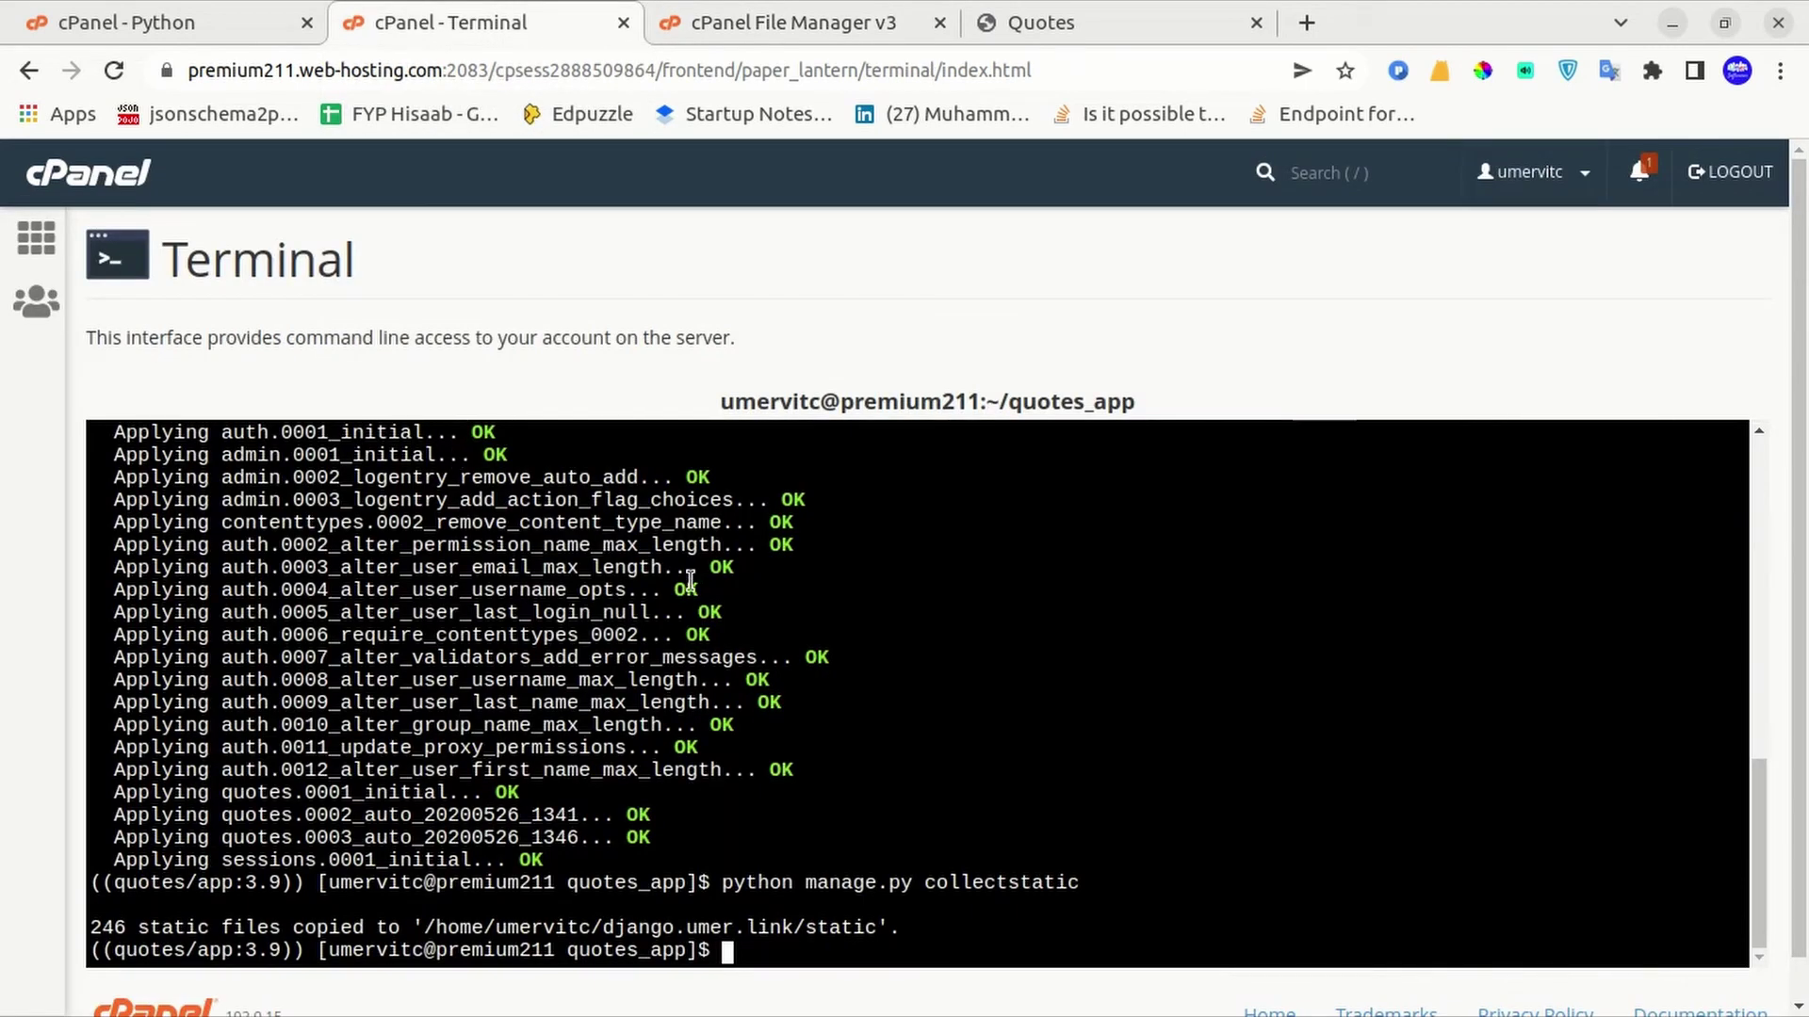
Step: Run python manage.py loaddata data.json, installing 57 objects into the server database
type("python mana")
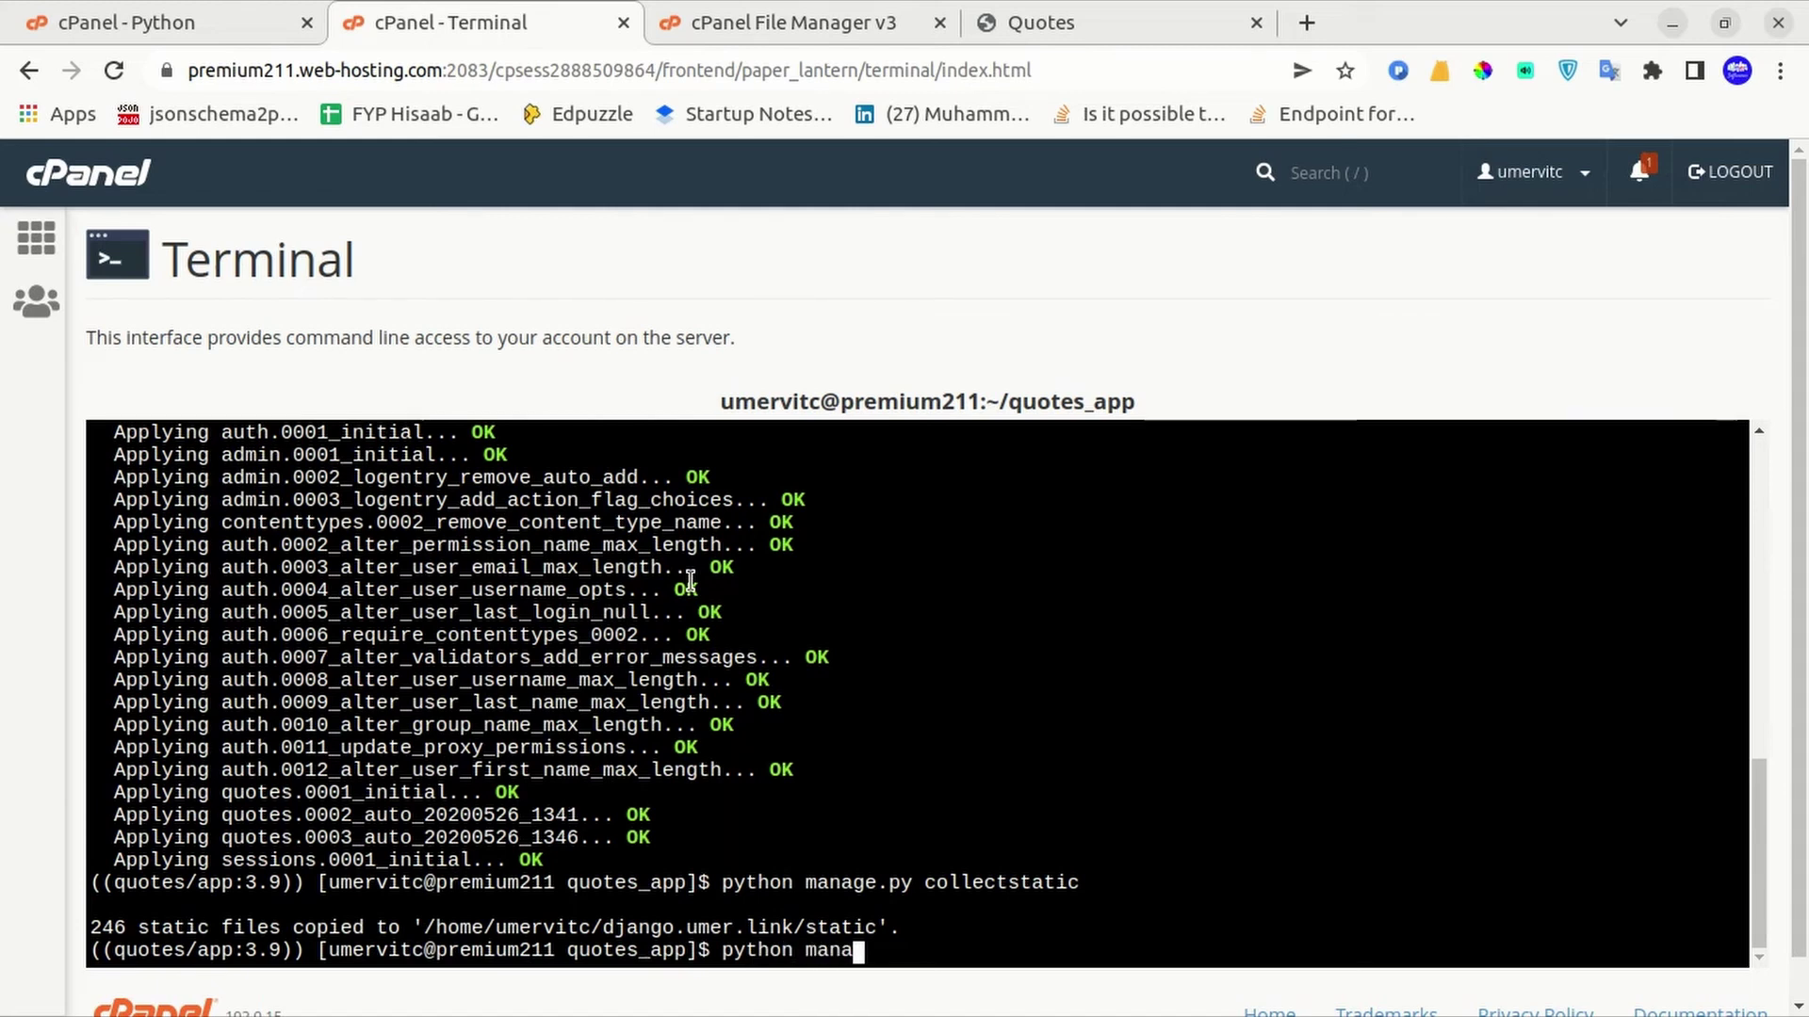
type("ge.py lo")
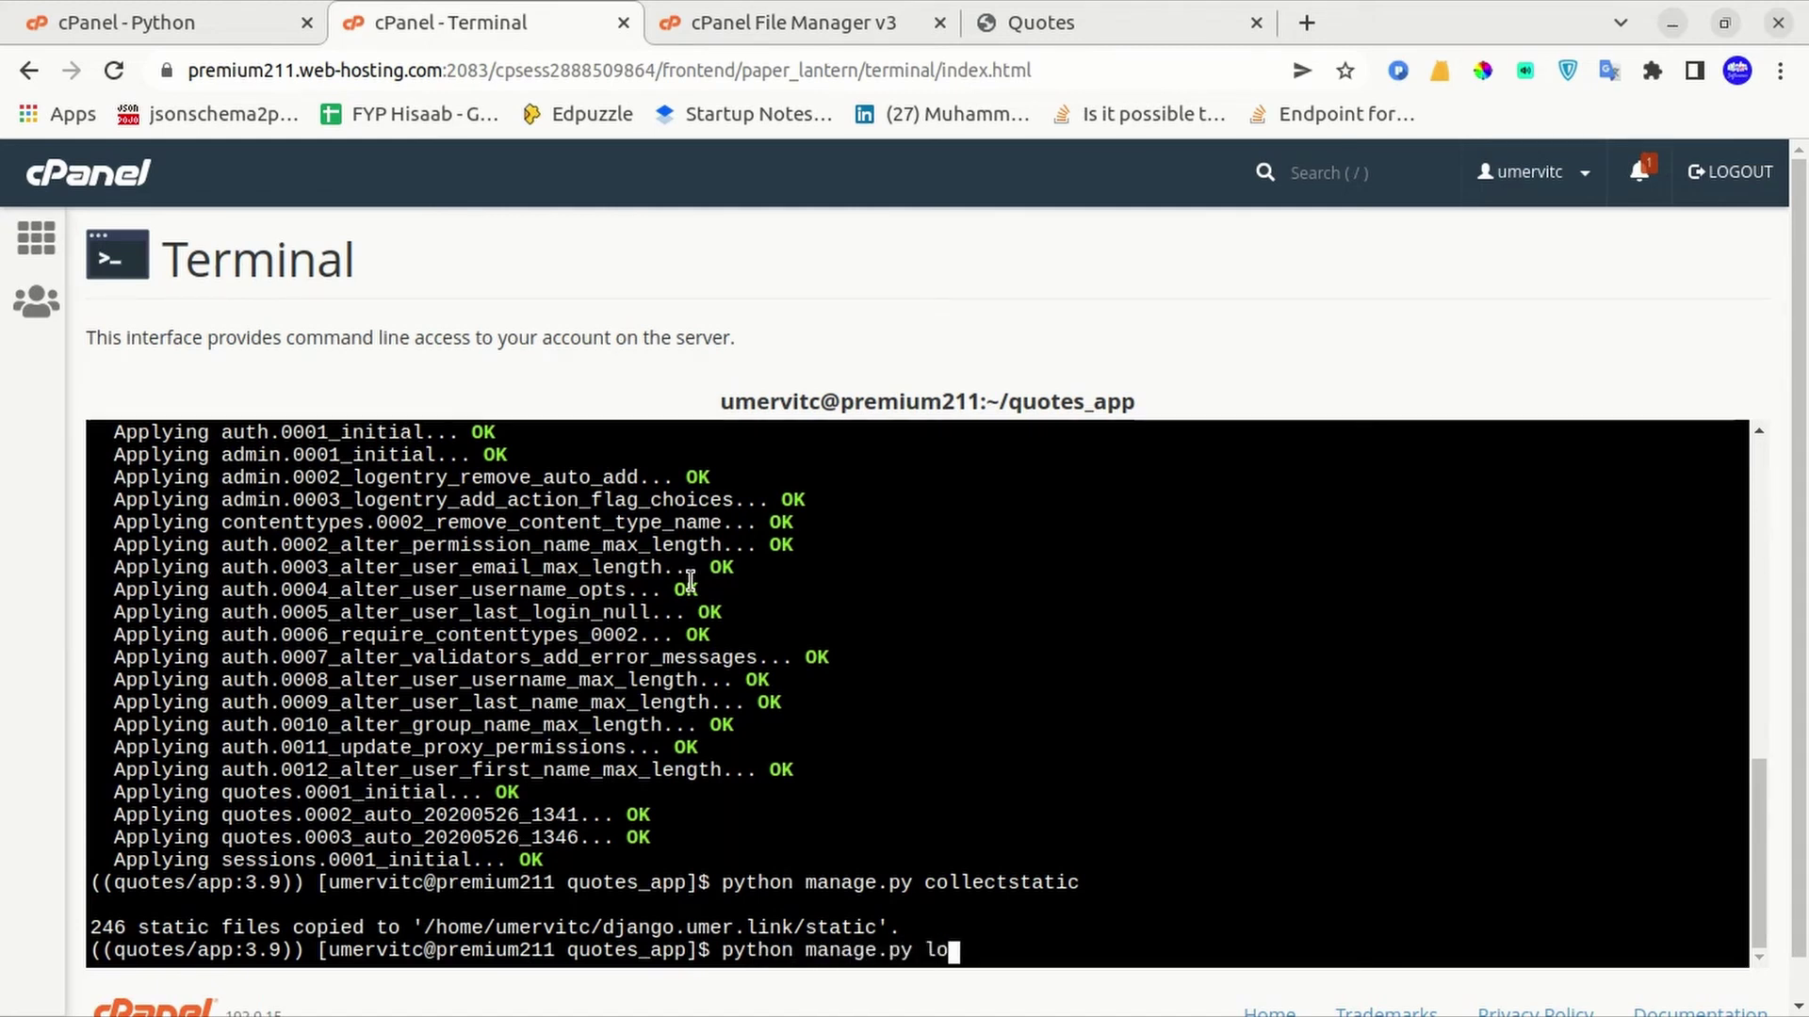
type("addata")
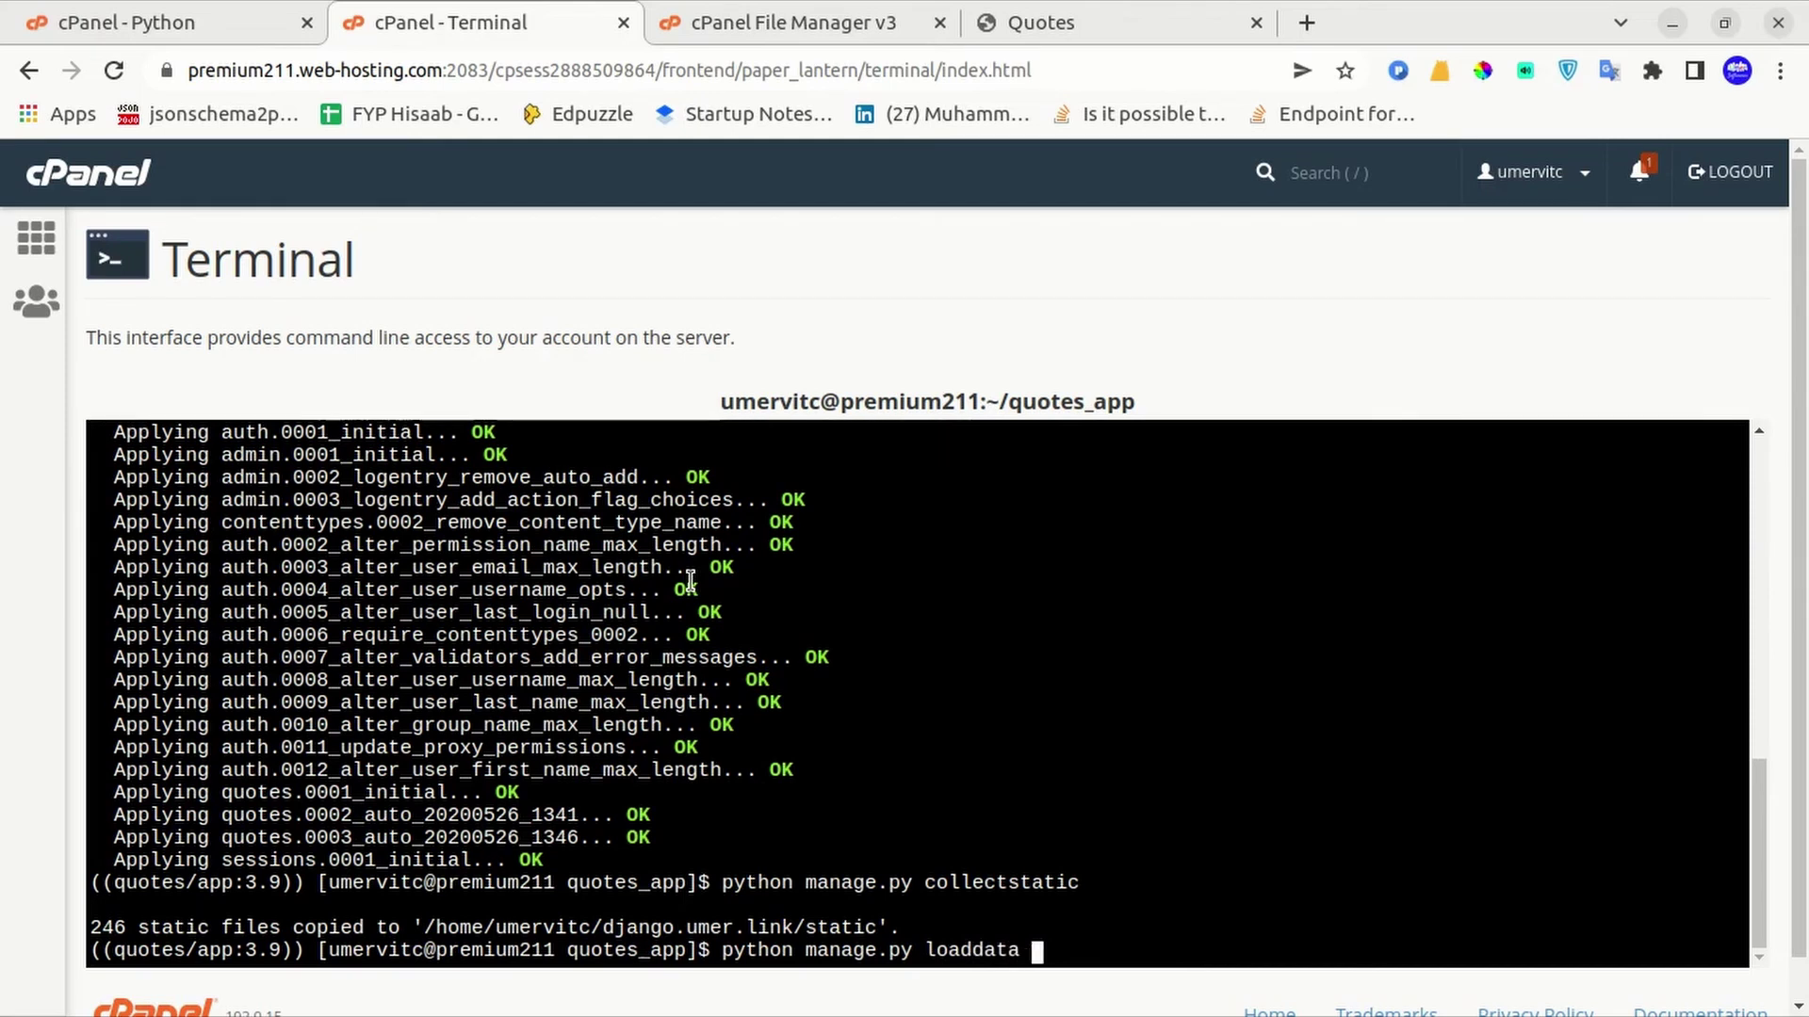
type(" data.json")
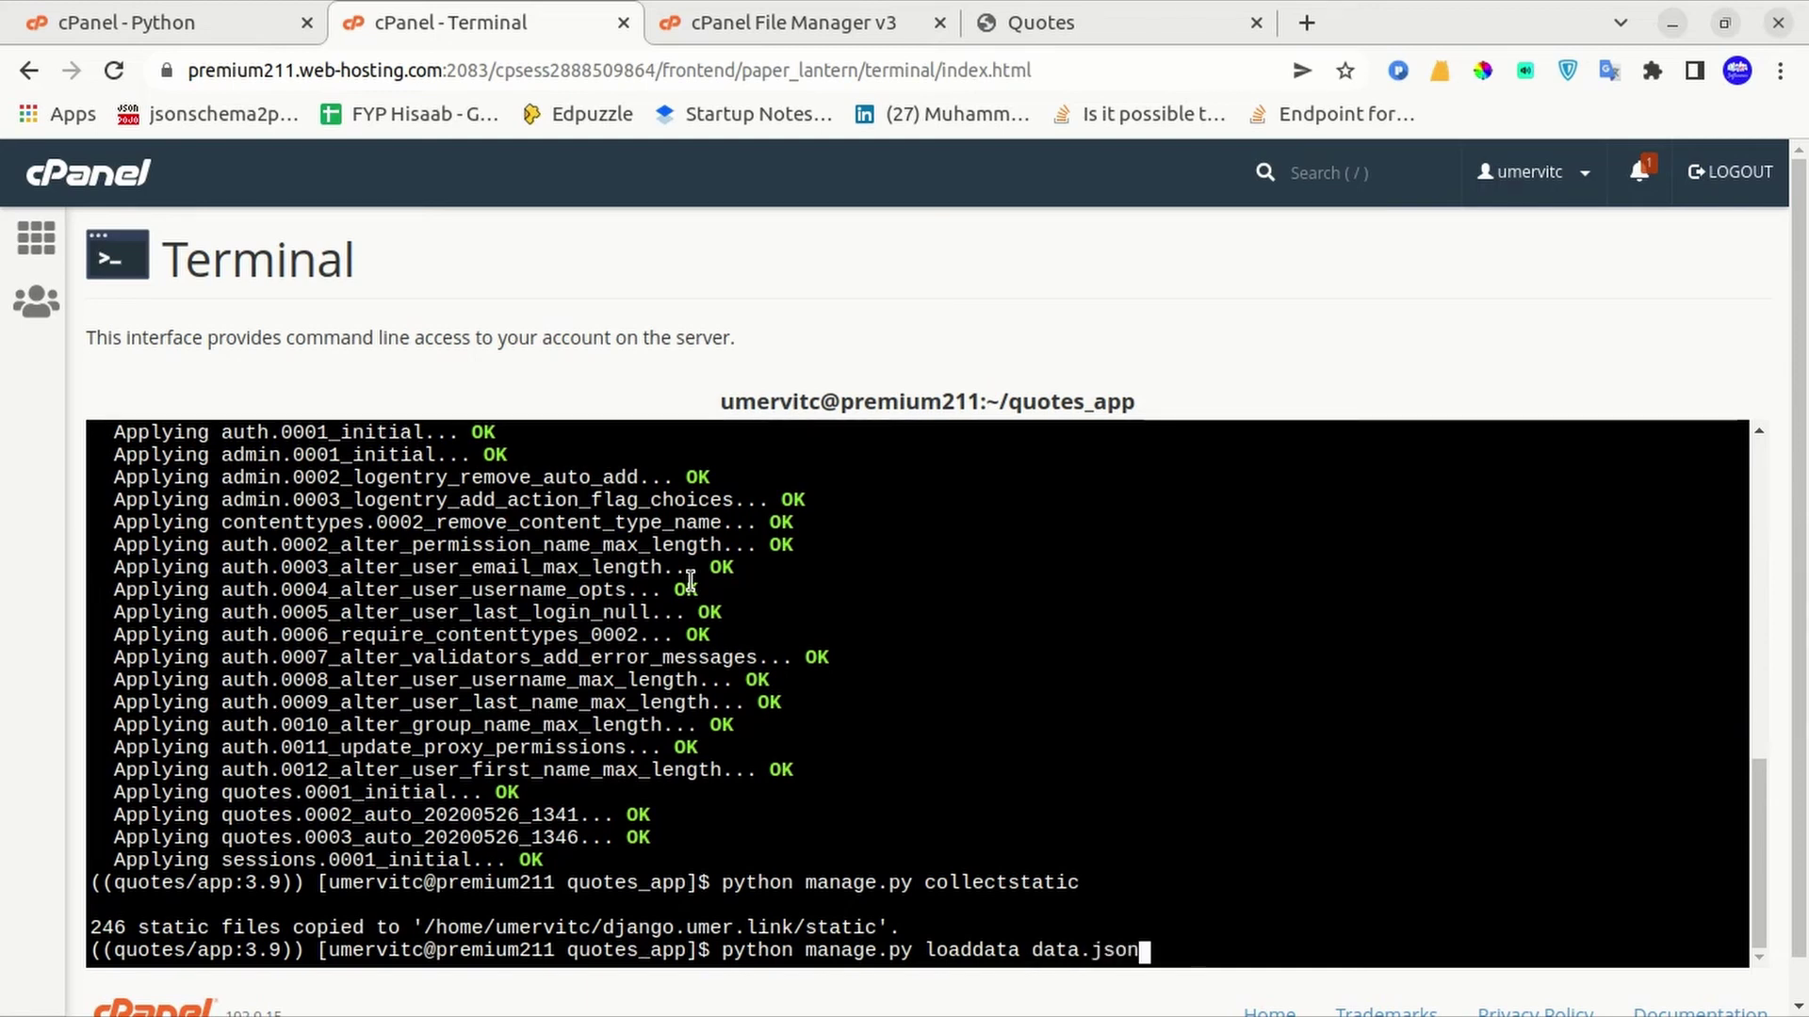
key("Return")
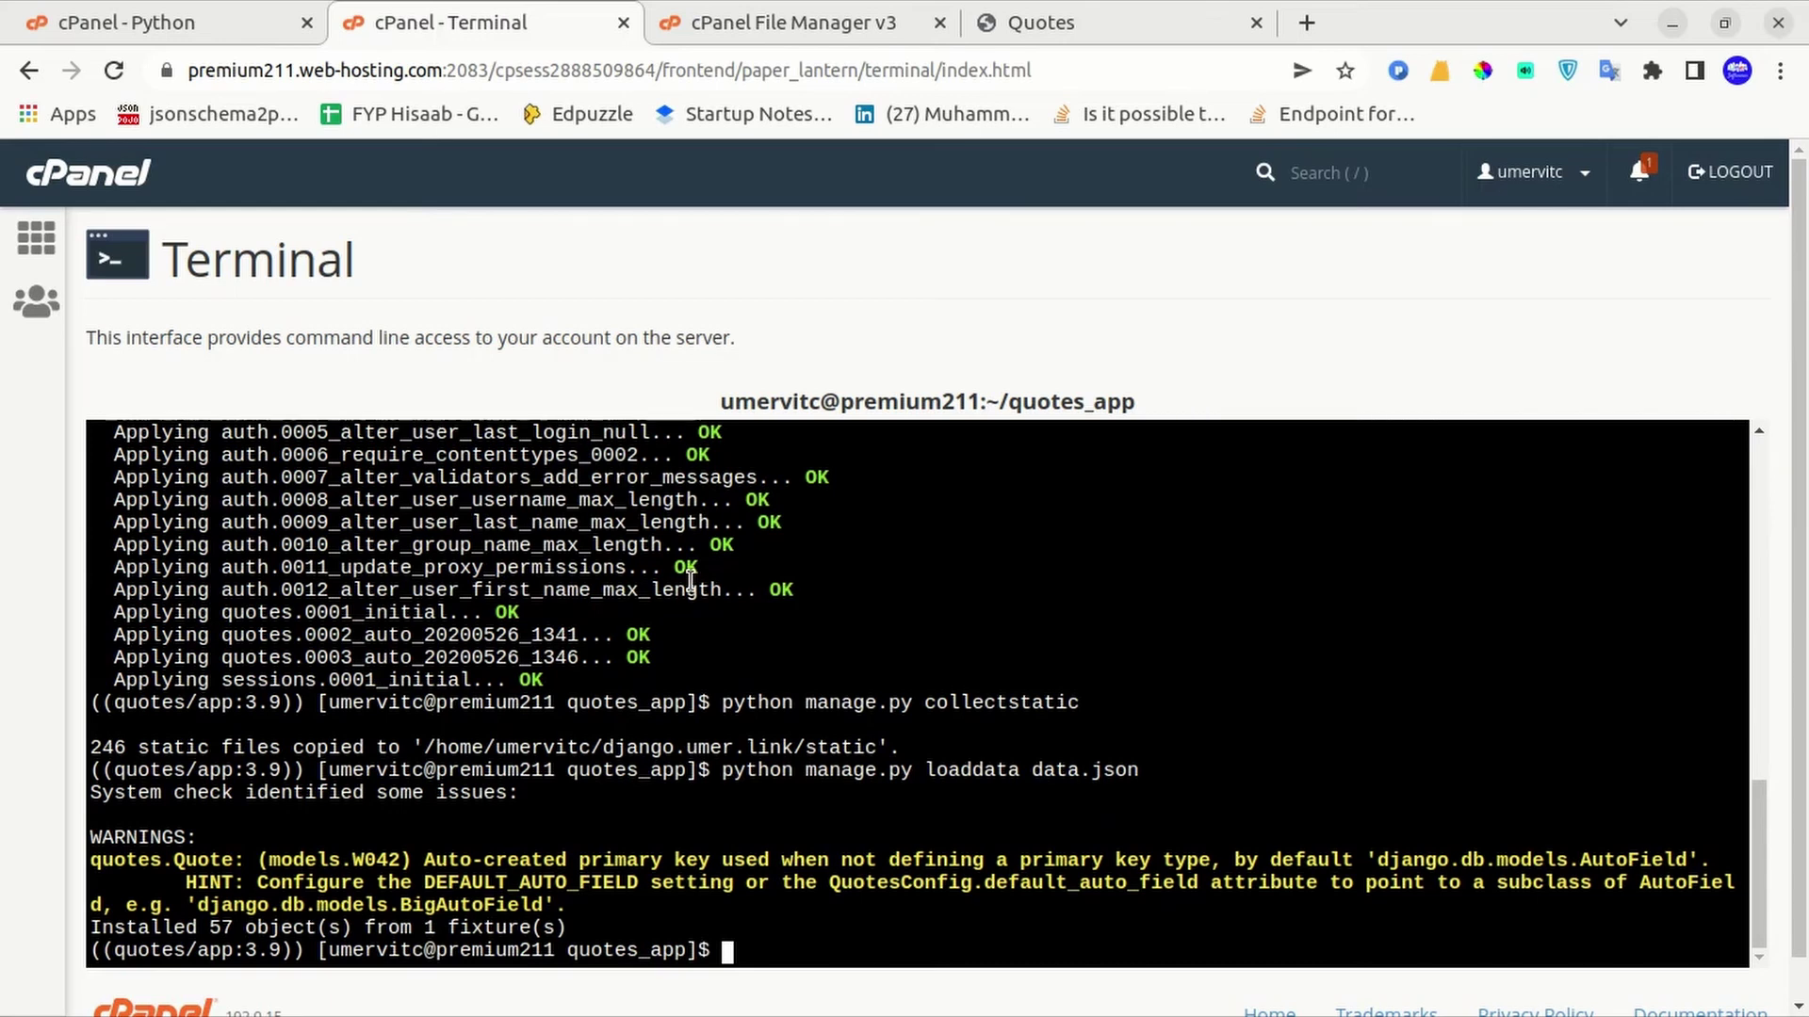
Step: Reload django.umer.link to show the loaded quote cards, then maximize the Python Fusion article window
left_click(1142, 26)
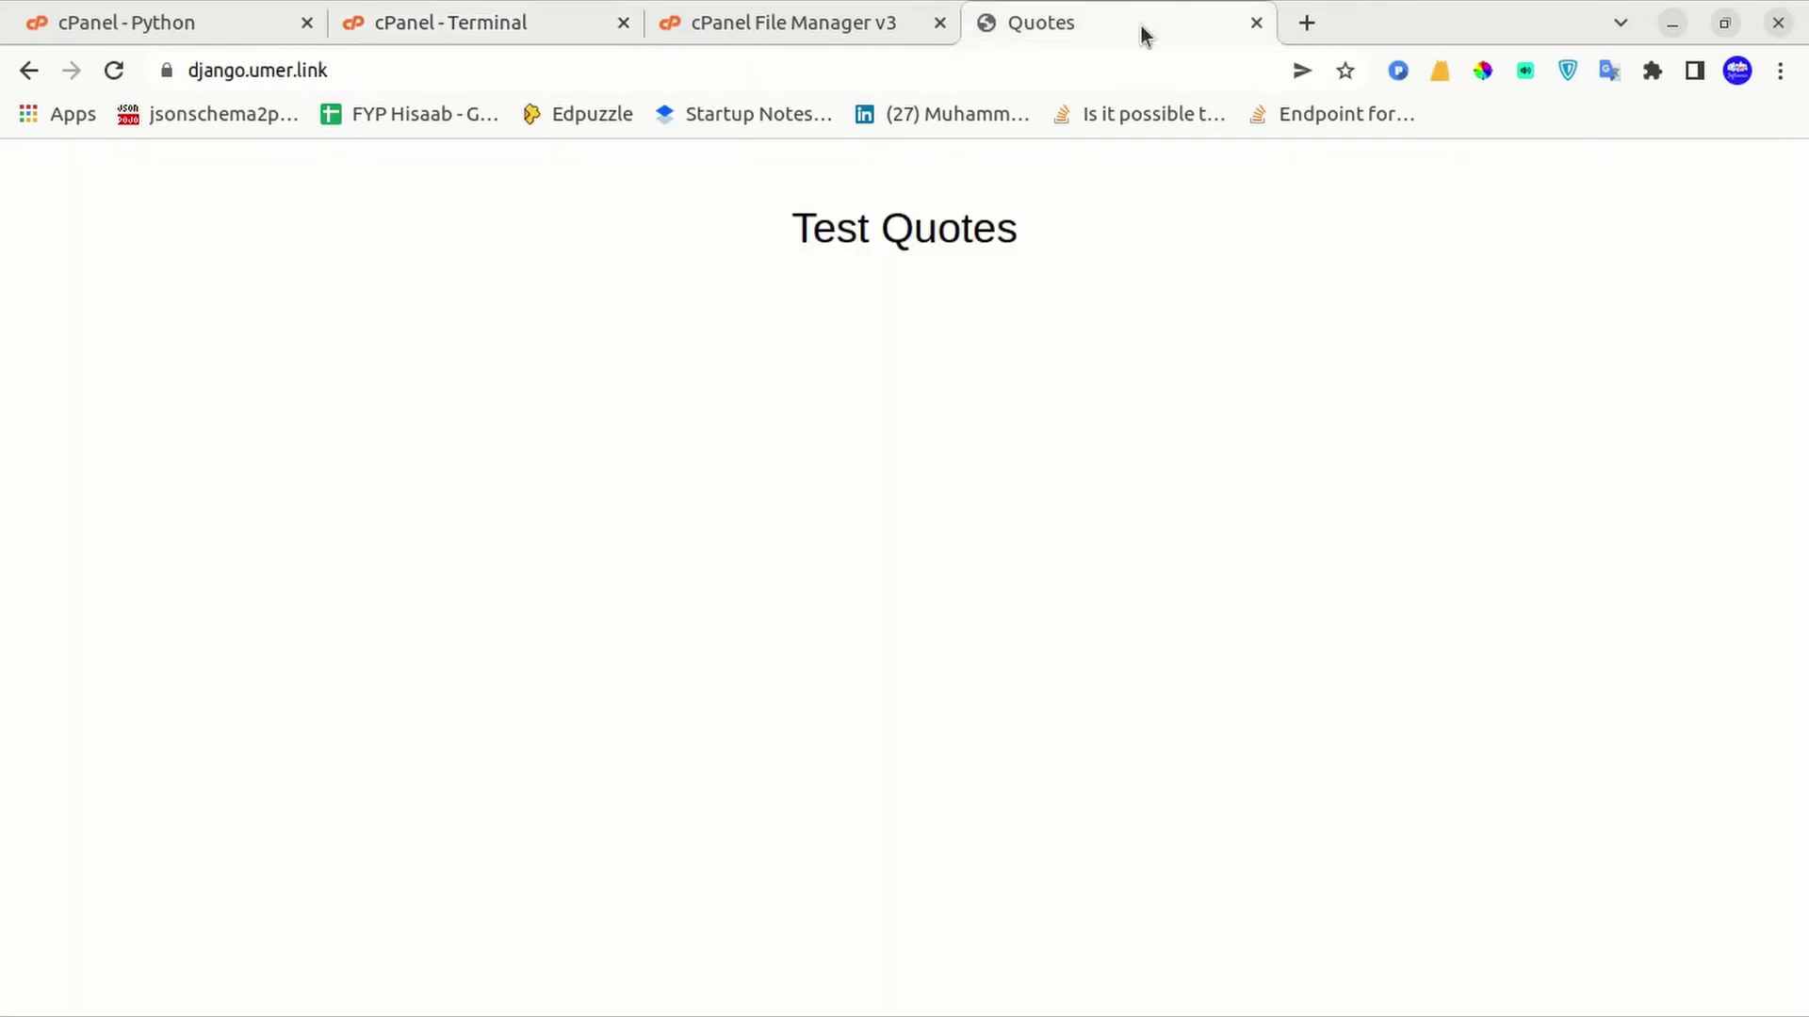
left_click(114, 72)
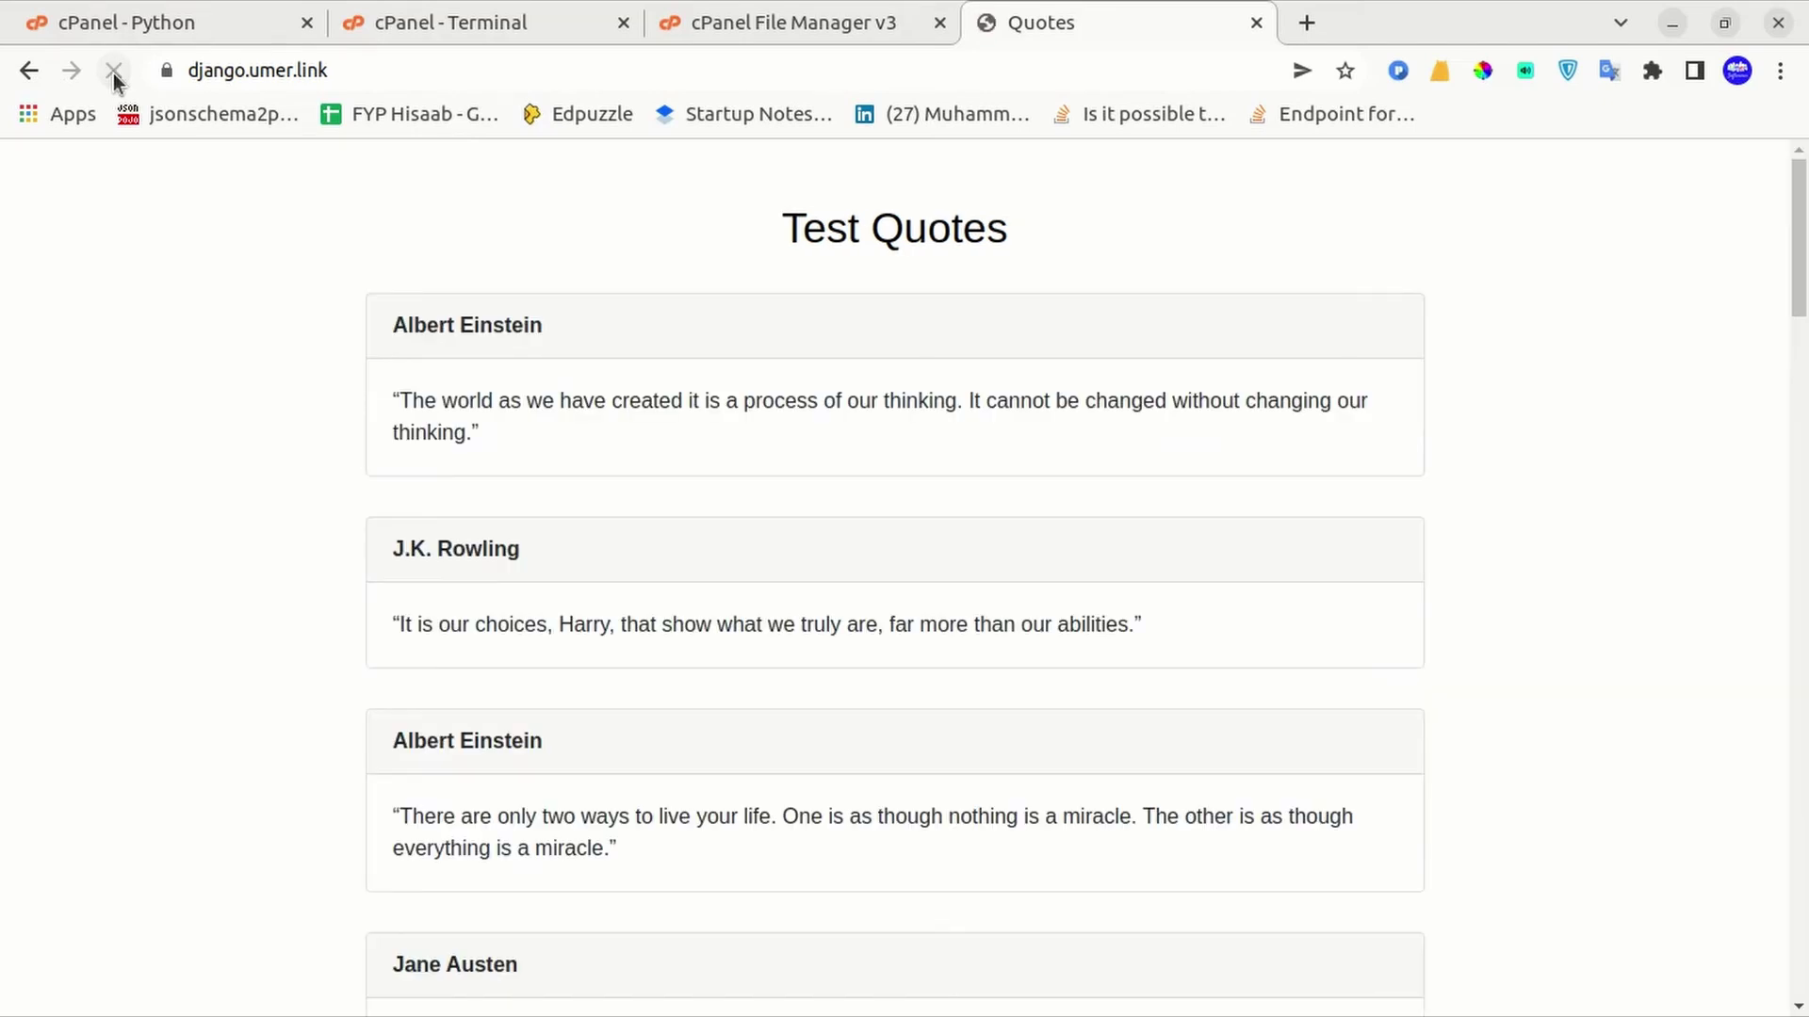
scroll(488, 478, "down", 10)
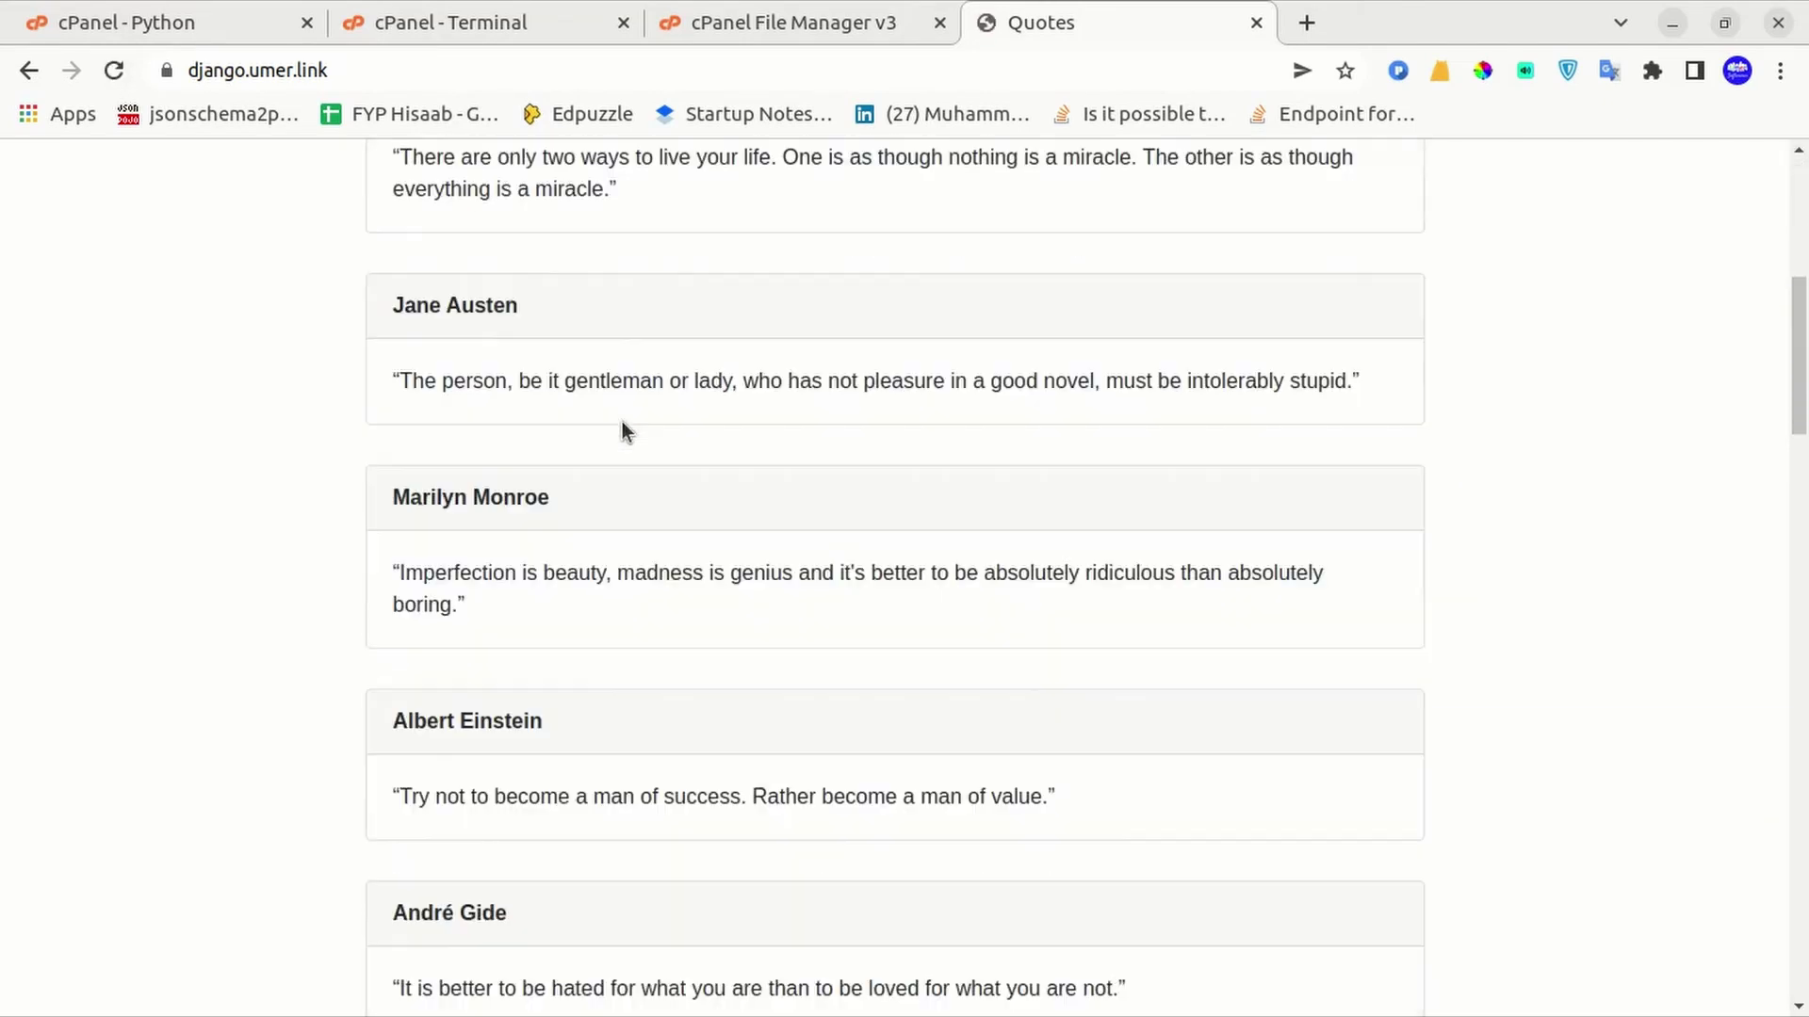
scroll(778, 546, "down", 6)
scroll(786, 562, "up", 12)
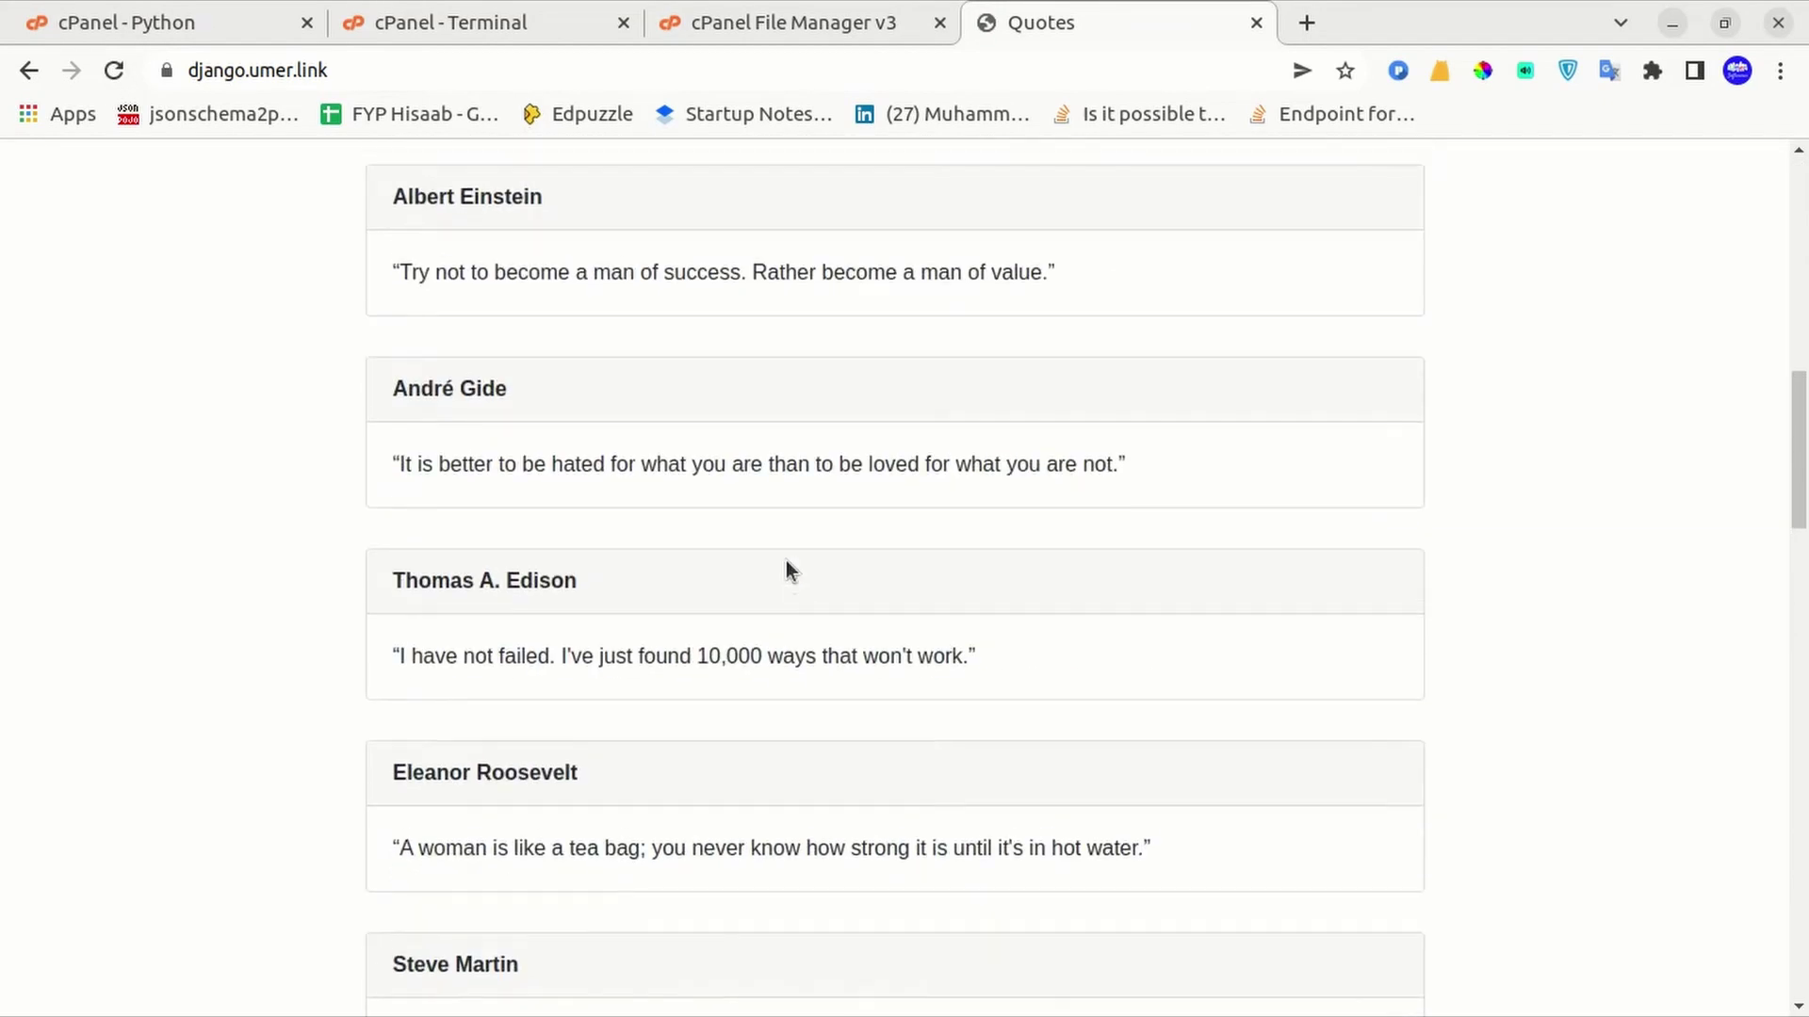
scroll(785, 562, "up", 5)
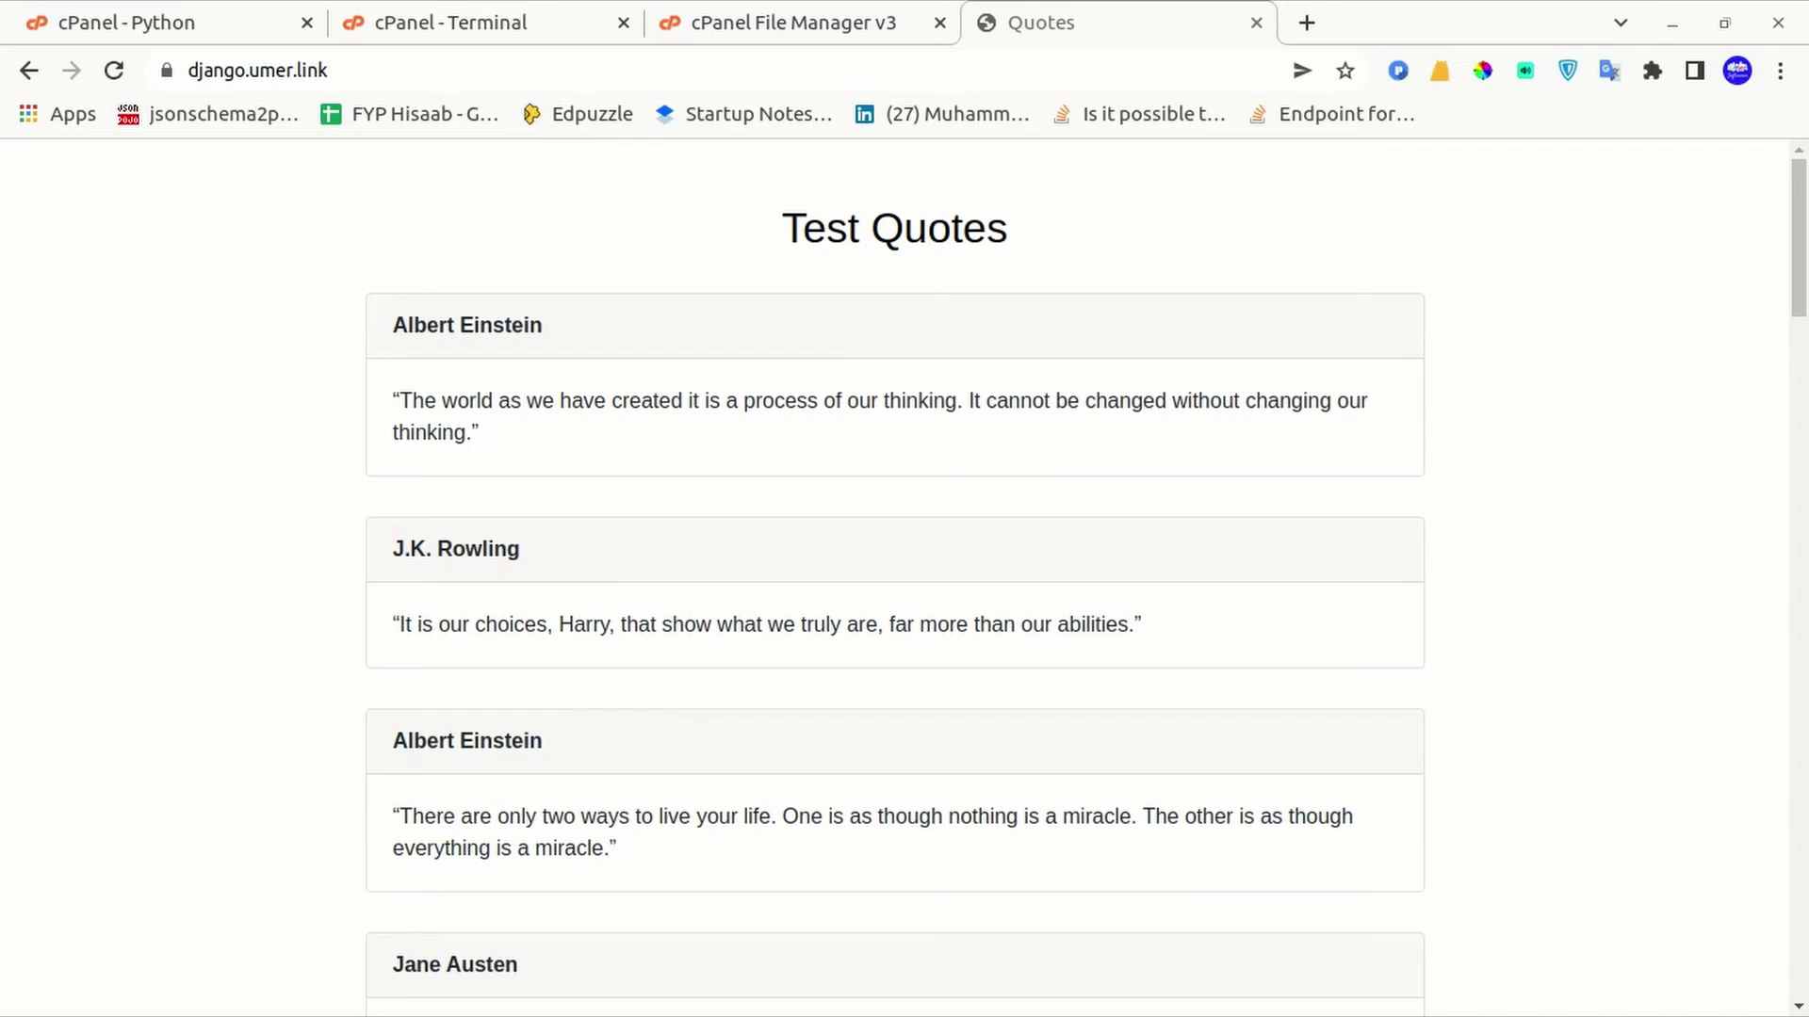
key("alt+Tab")
left_click_drag(667, 274, 961, 7)
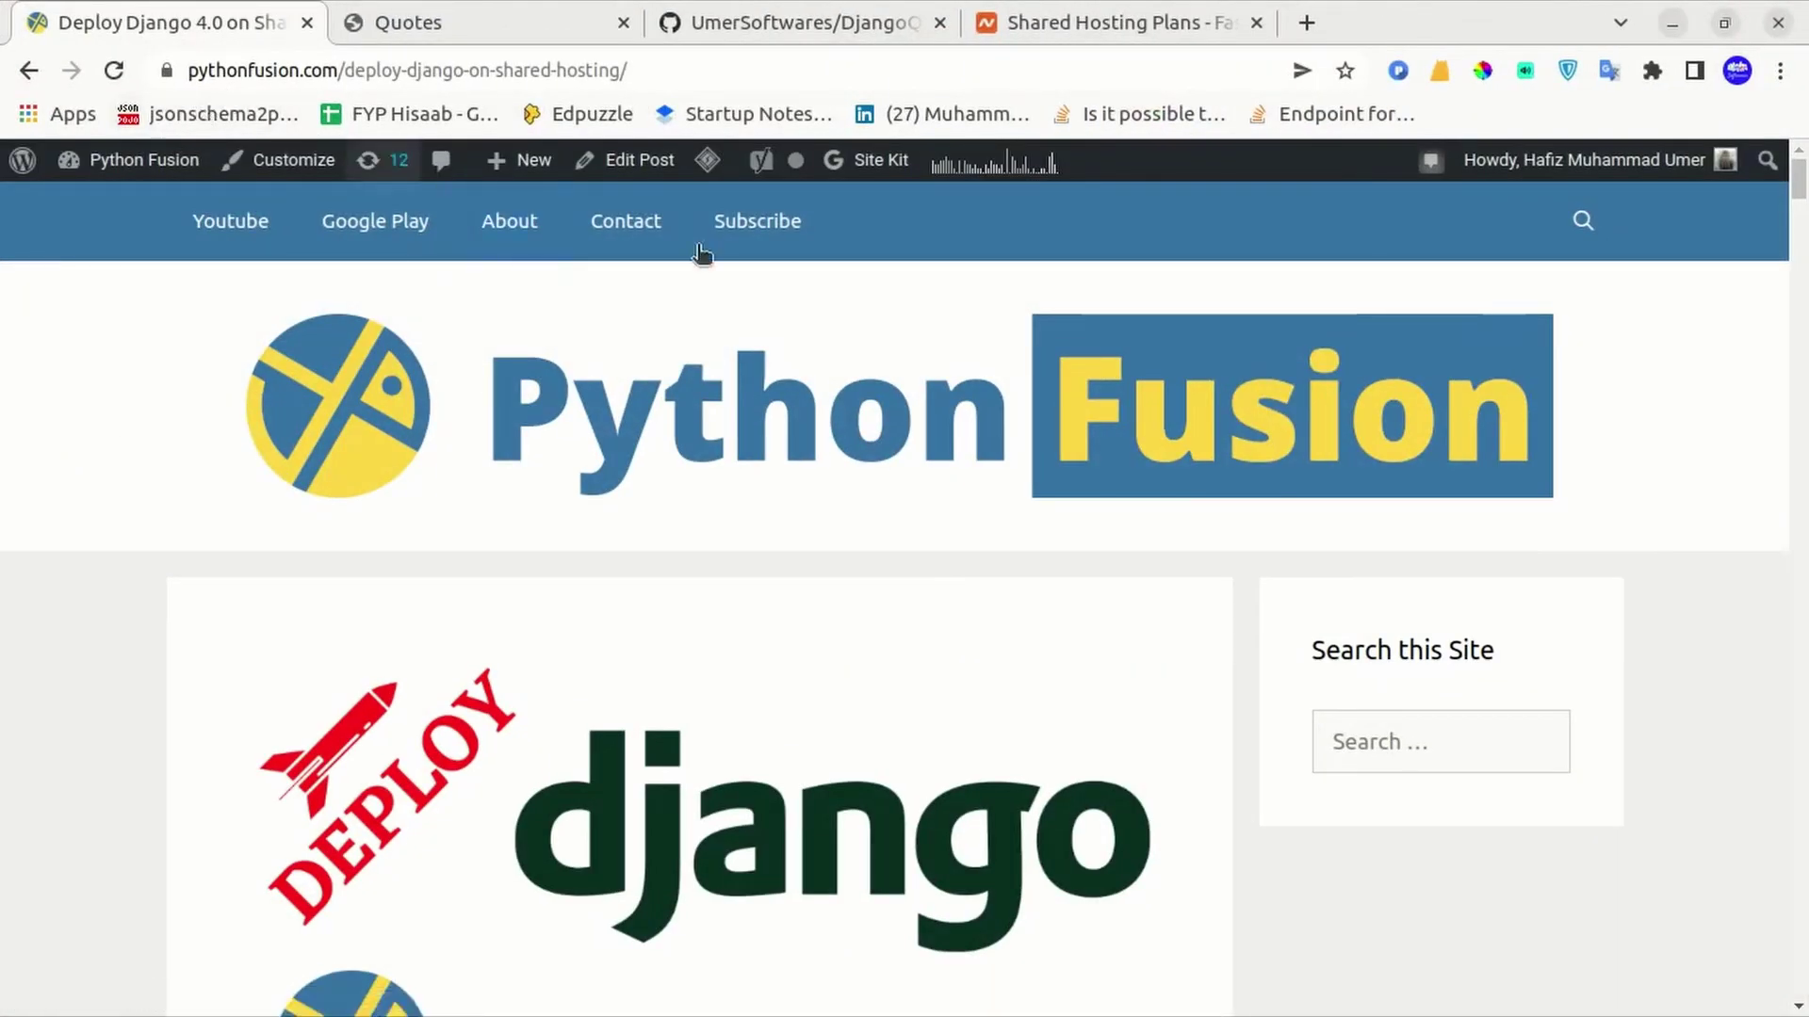
scroll(947, 350, "down", 4)
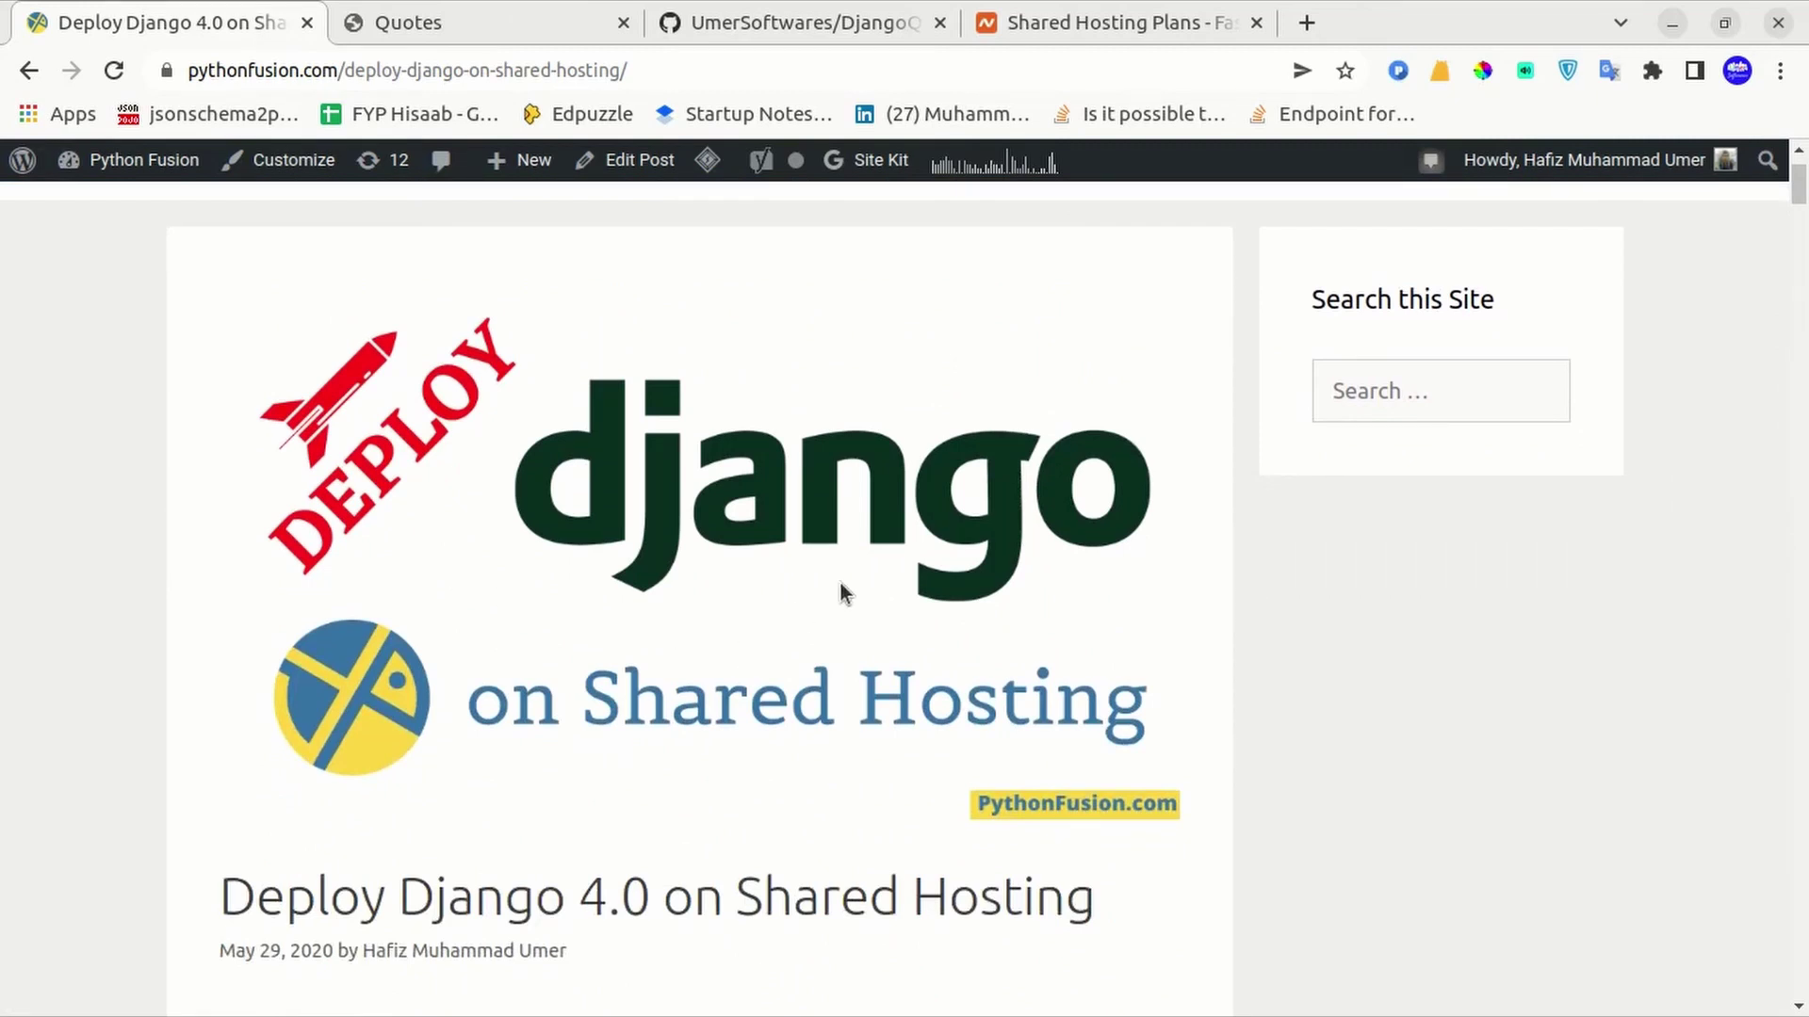
scroll(842, 583, "up", 4)
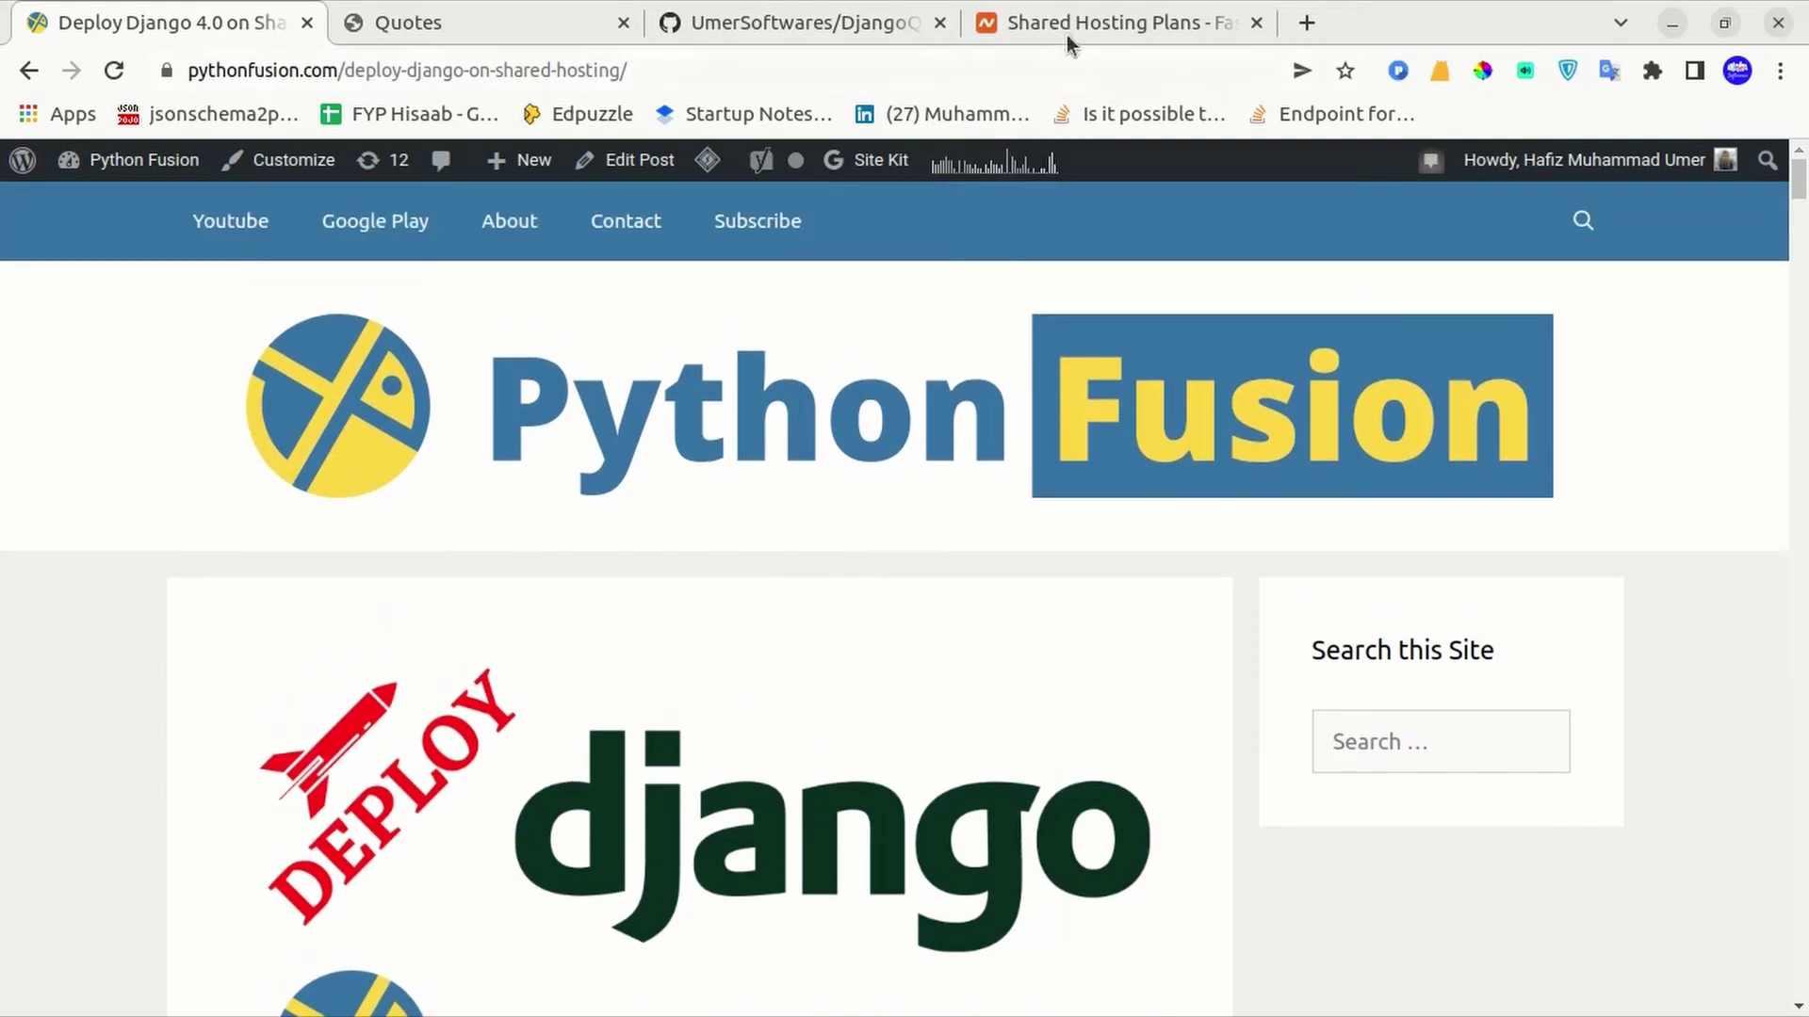
left_click(1067, 30)
scroll(970, 524, "up", 5)
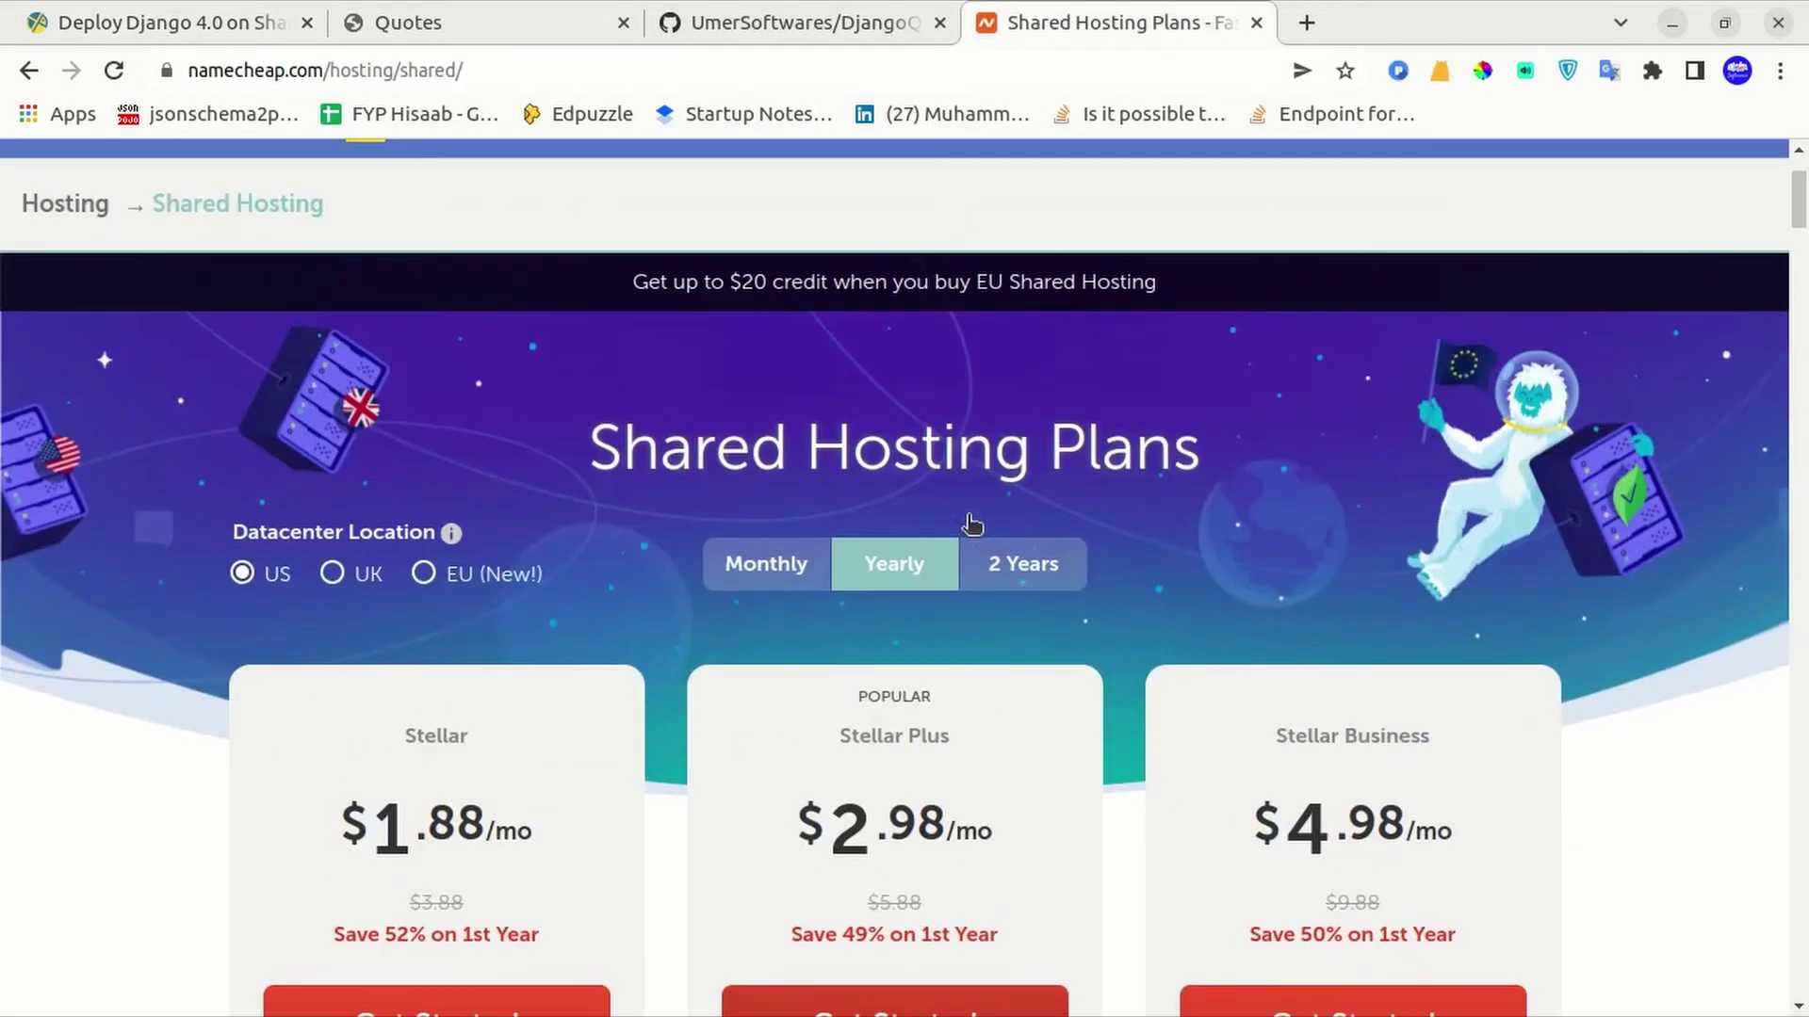
scroll(970, 523, "down", 2)
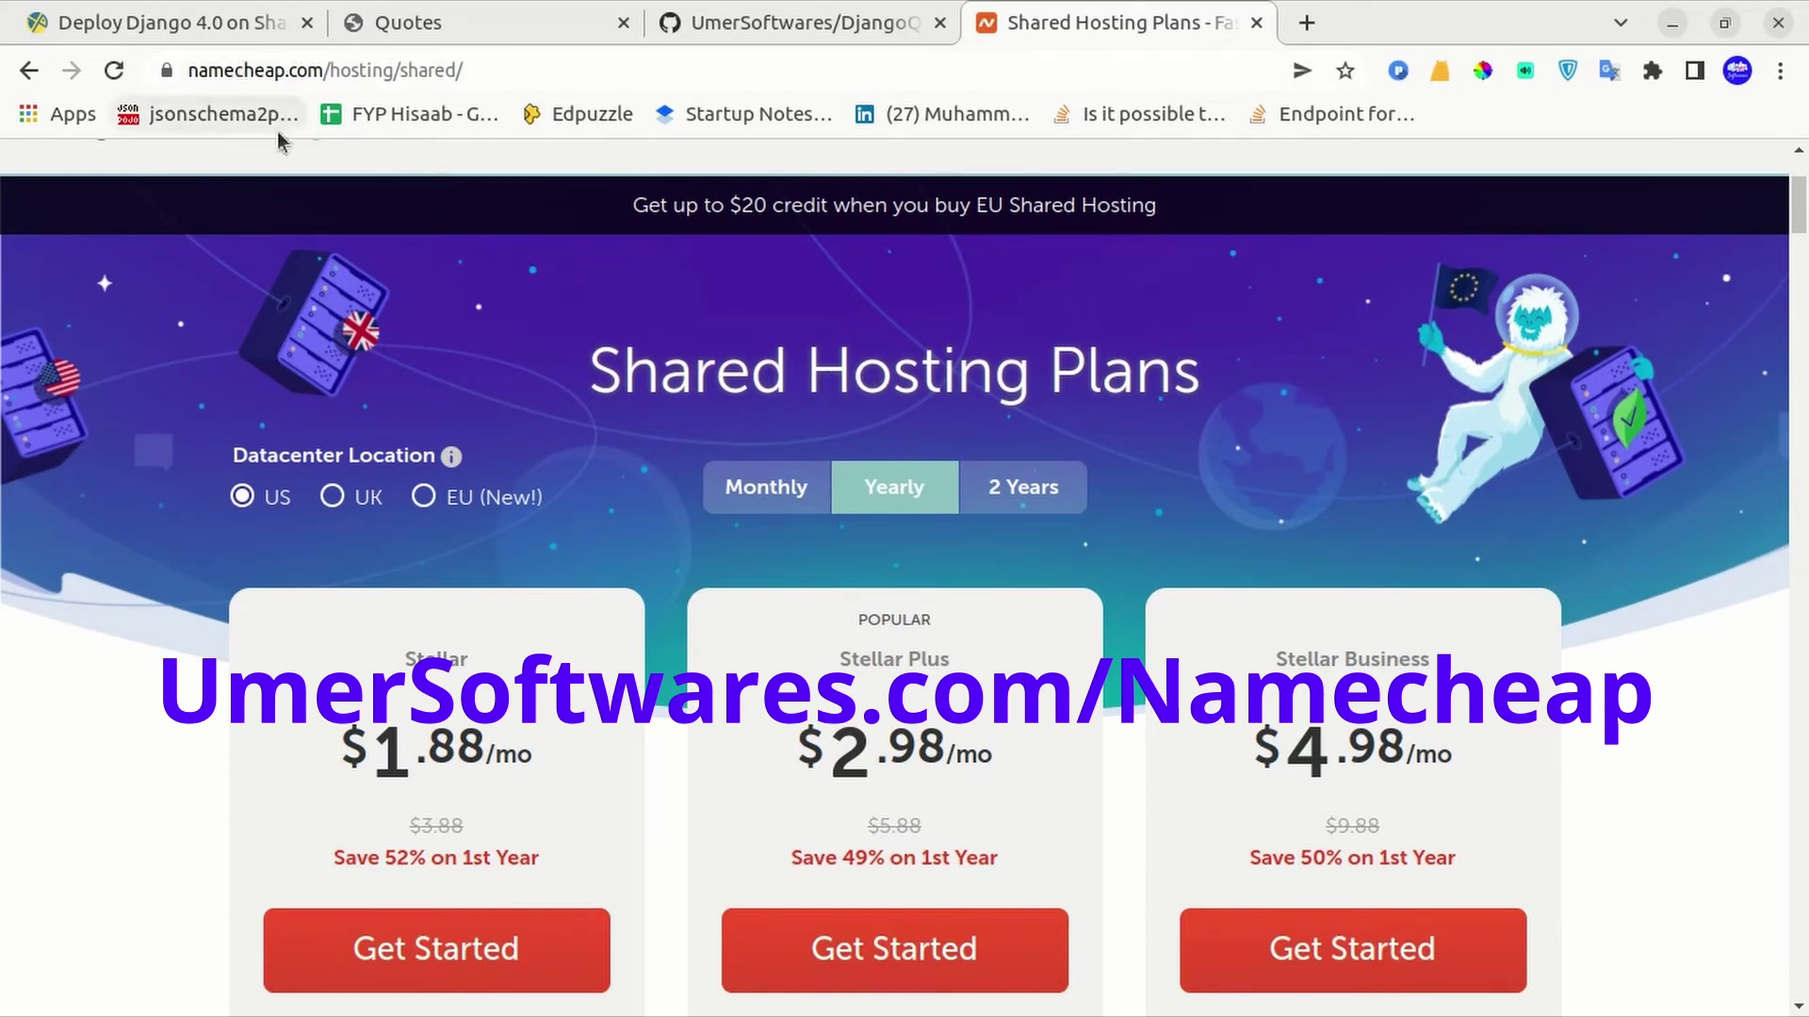
left_click(285, 29)
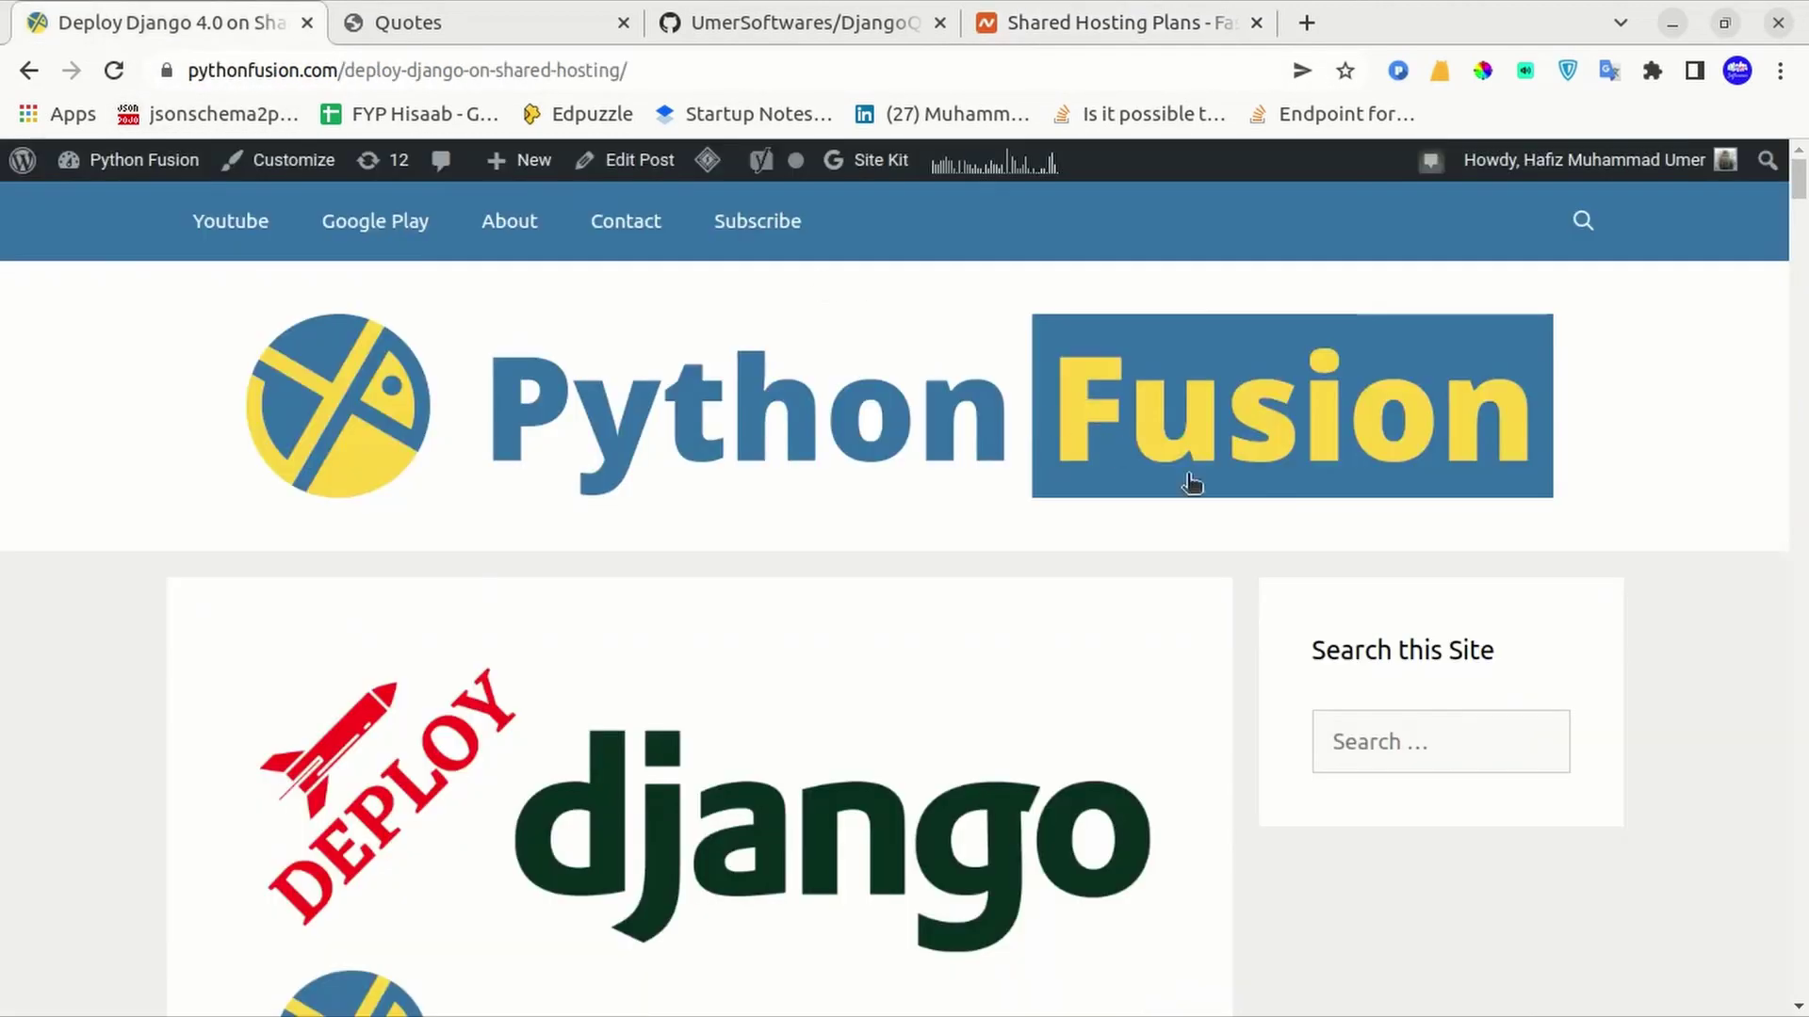